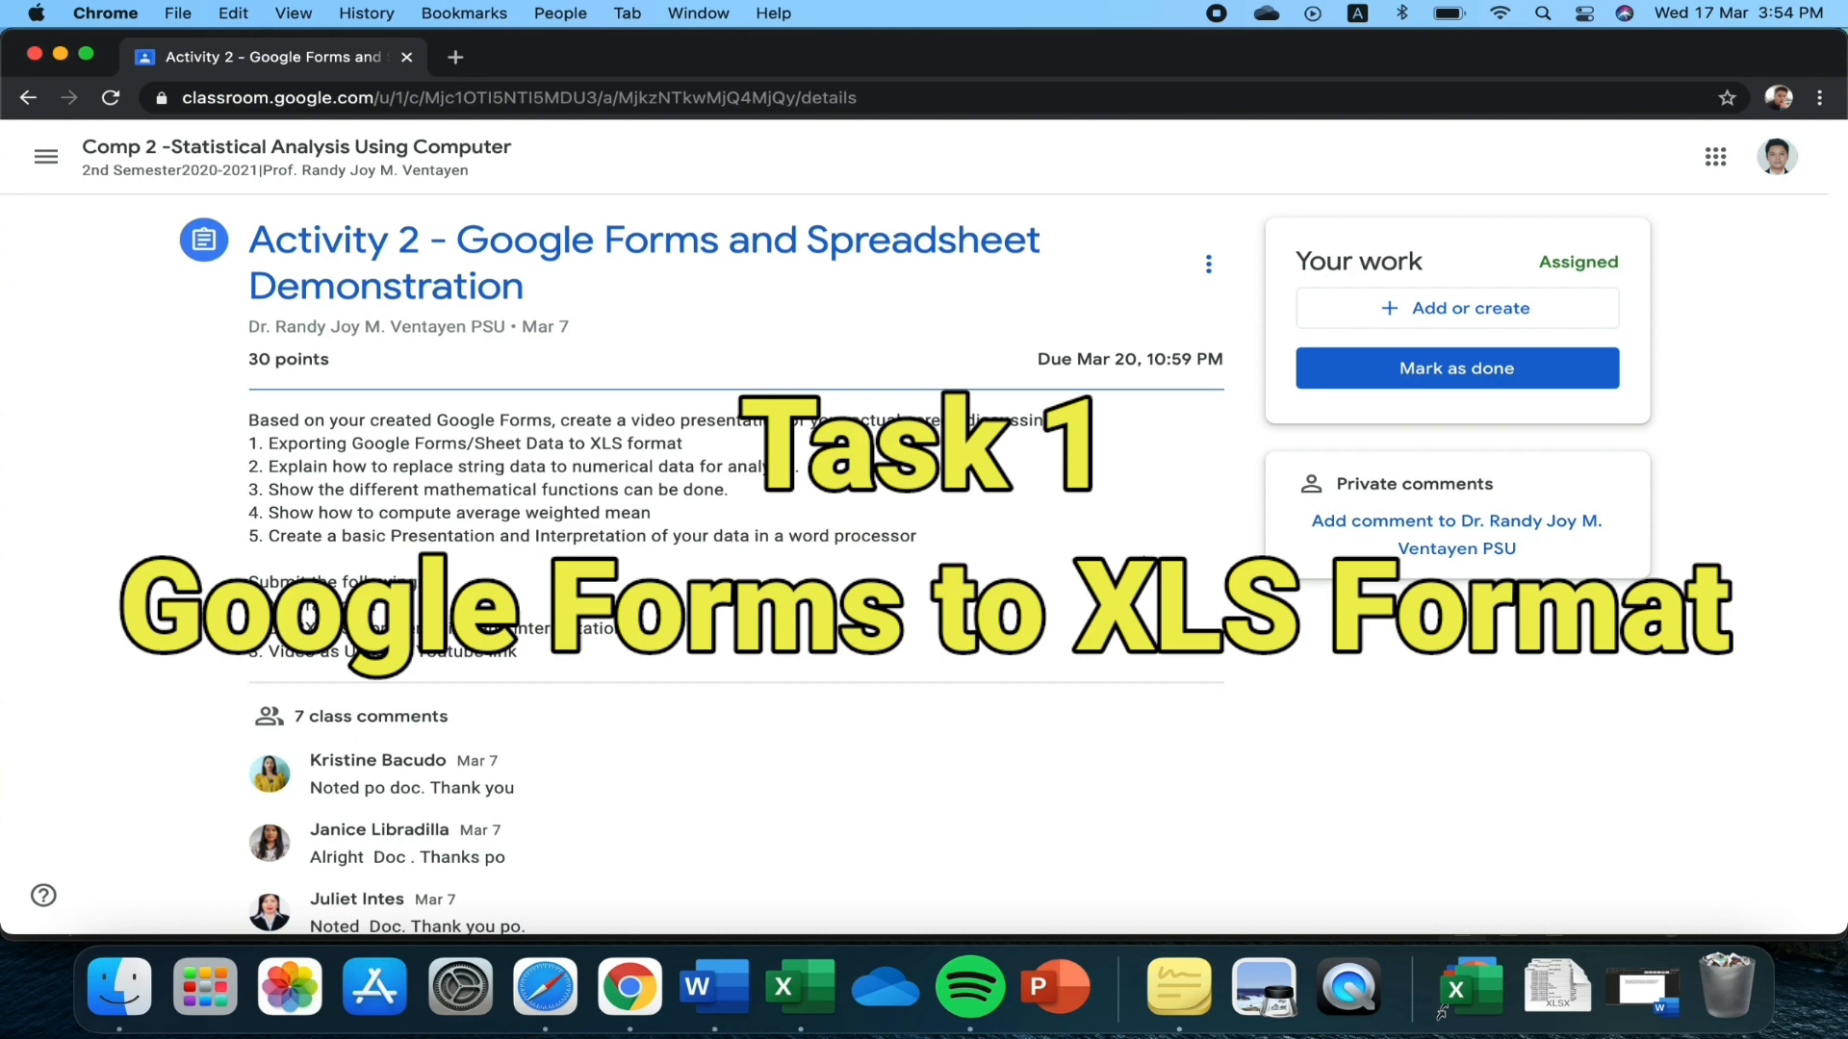
Search for "google forms" in a new browser tab and open the personal version of Google Forms
click(456, 59)
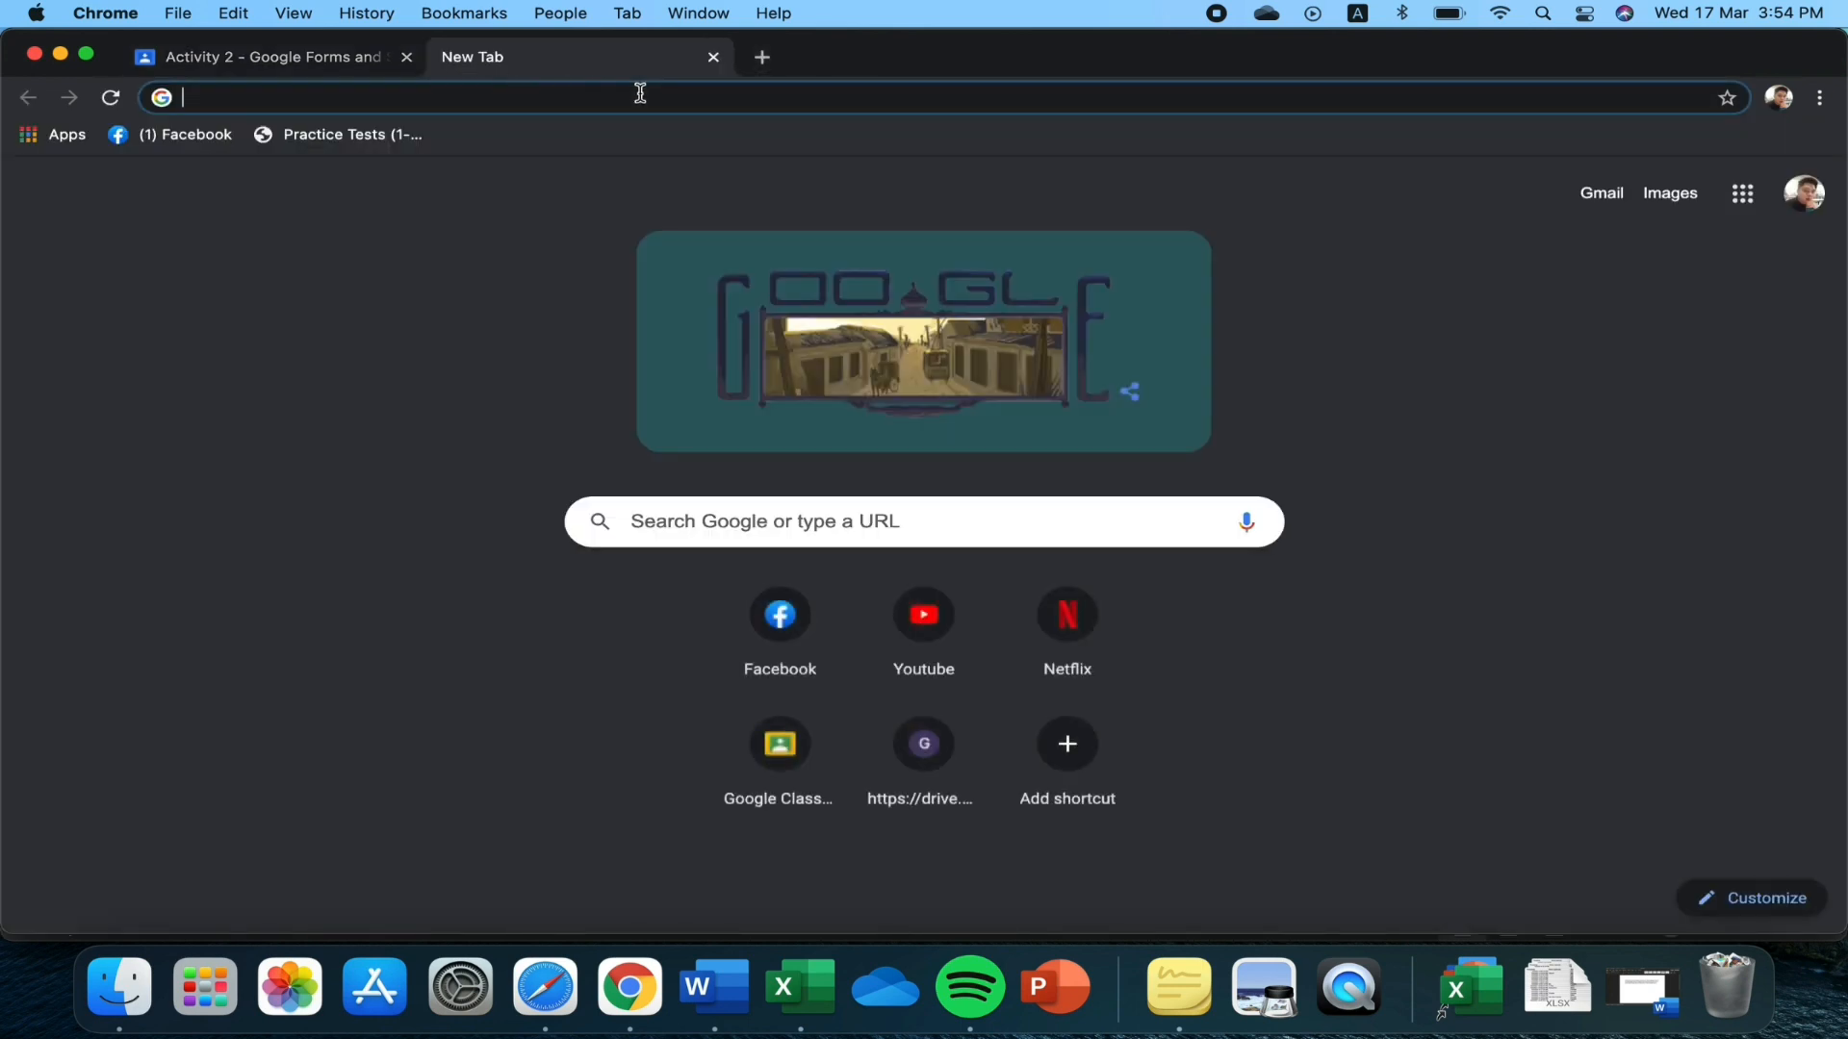
text(google)
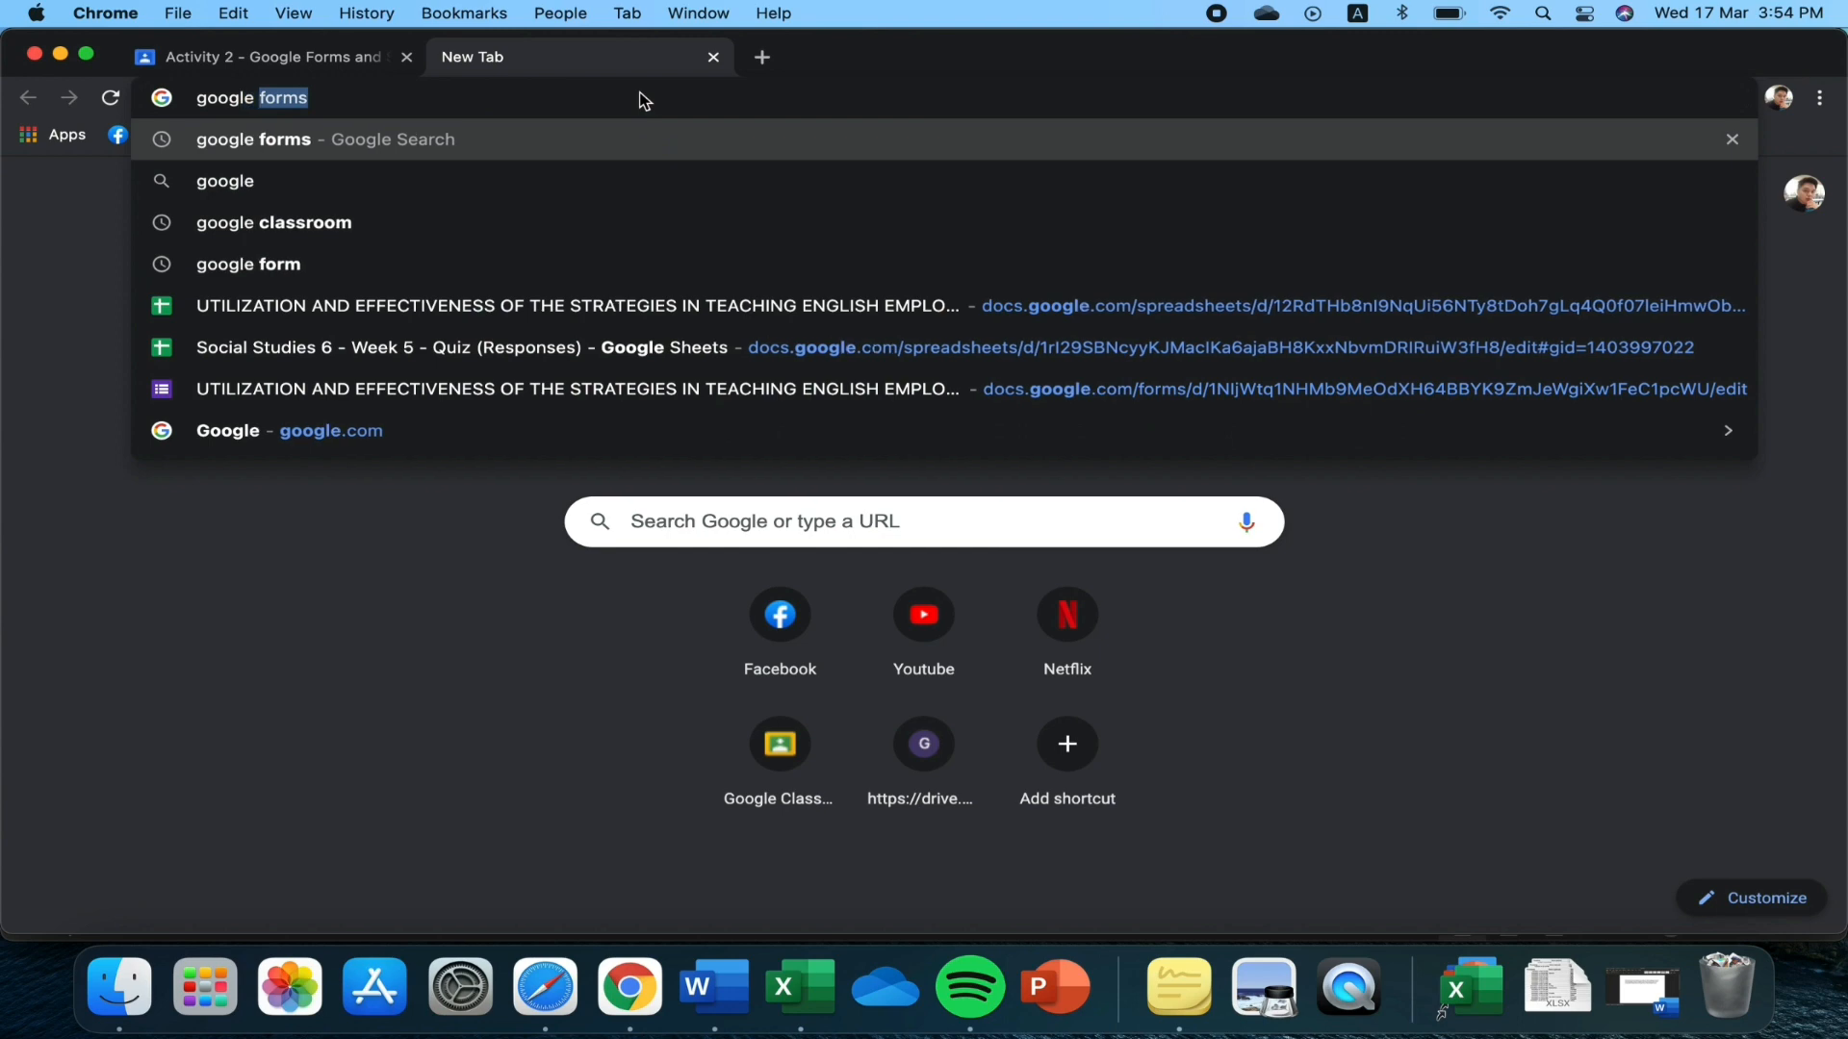
text( forms)
key(Return)
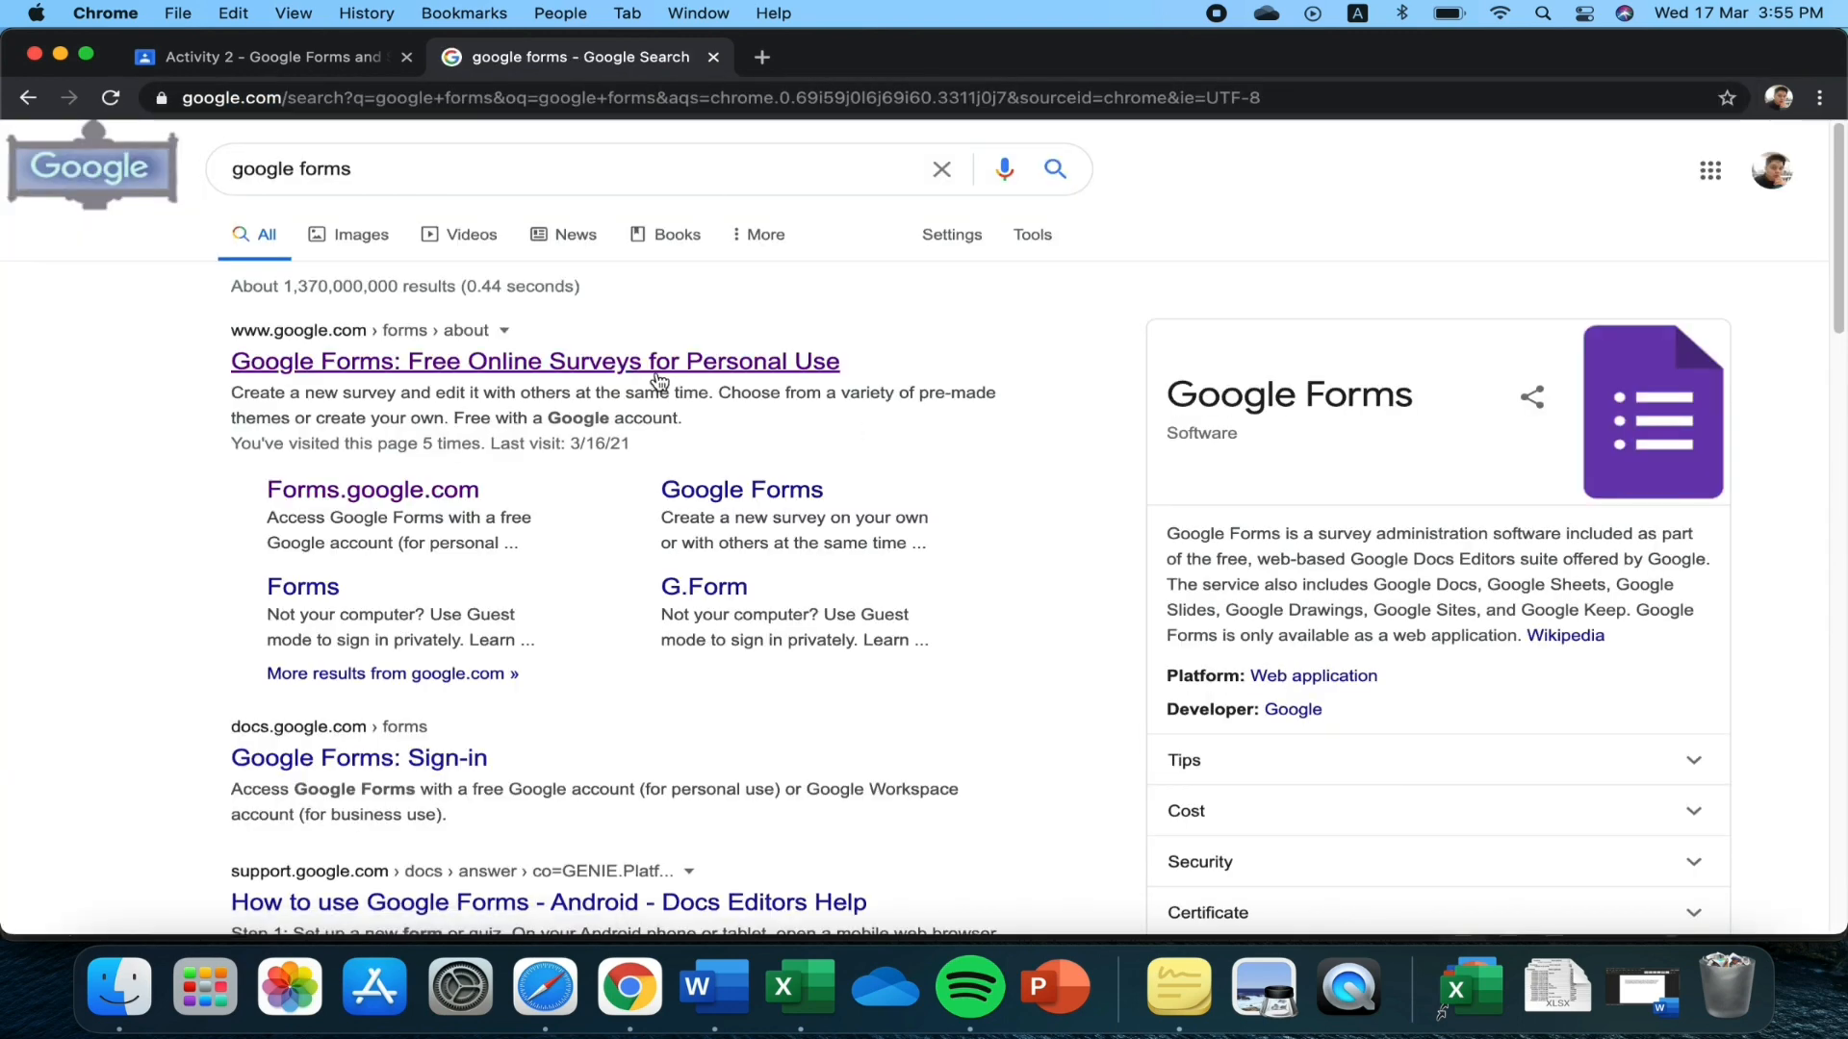
click(634, 364)
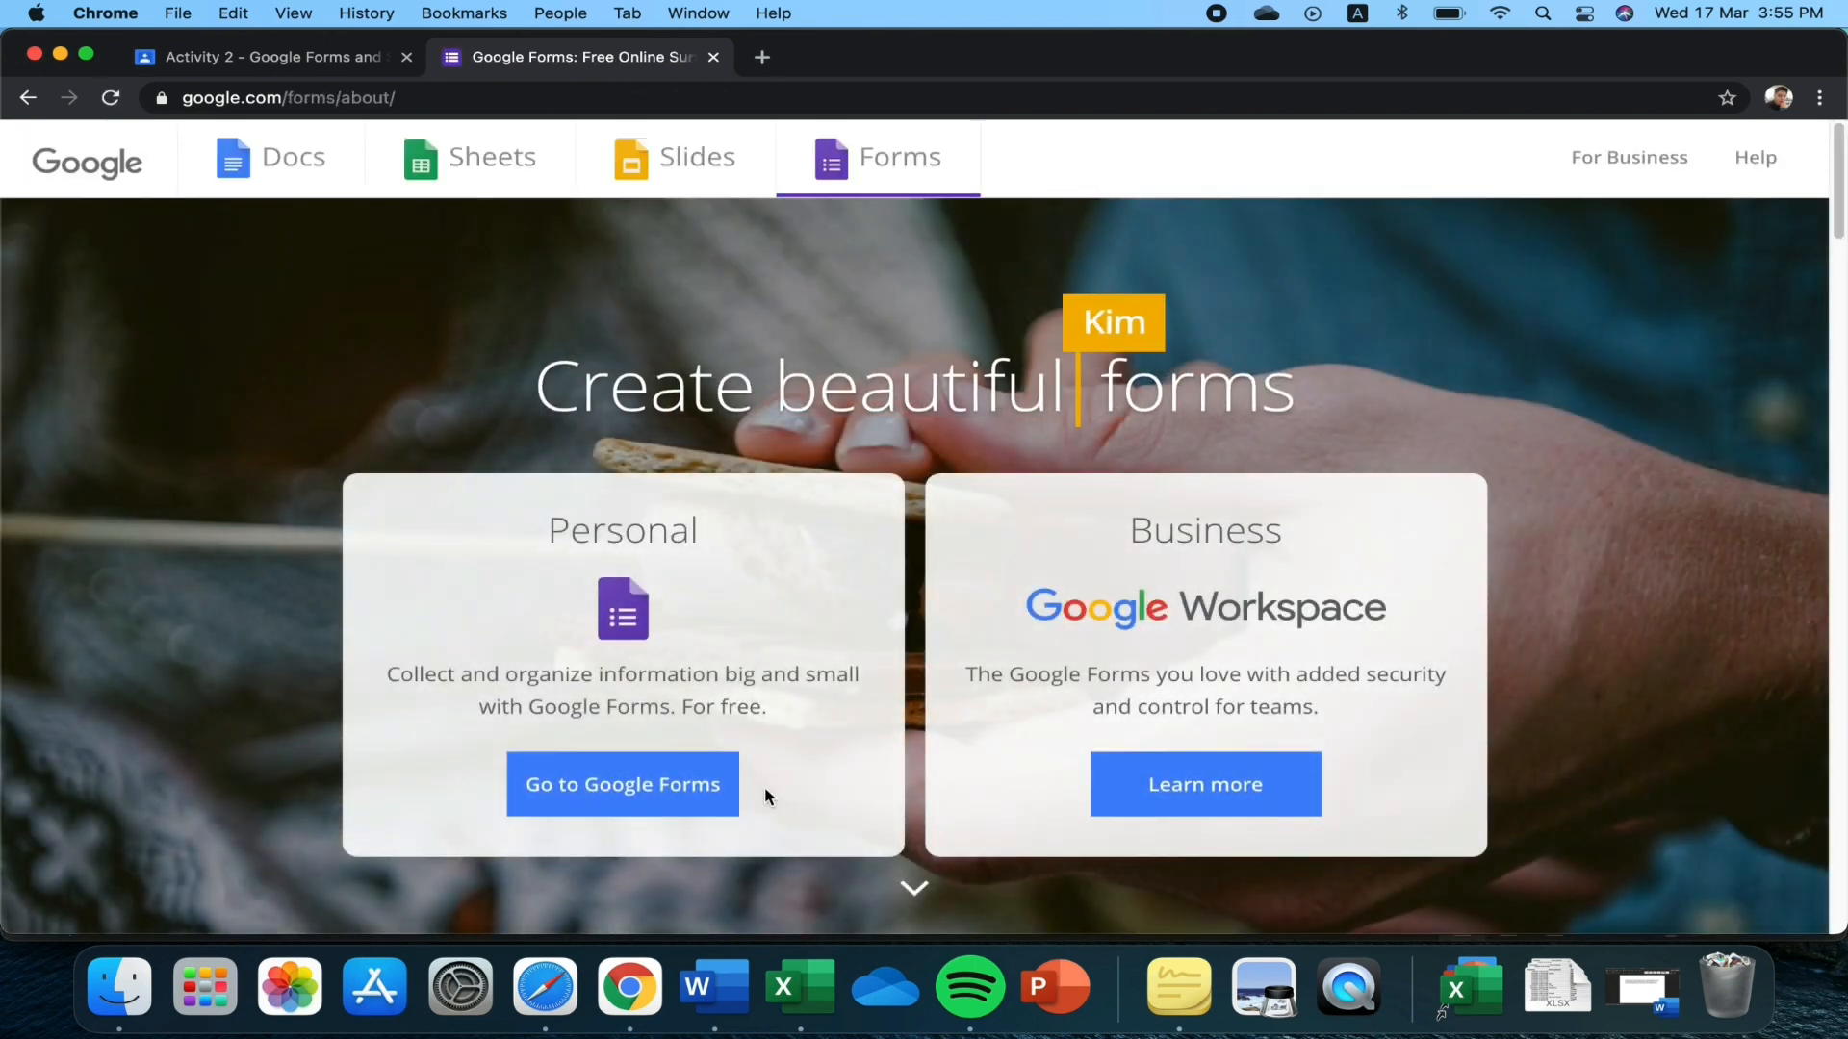
click(616, 787)
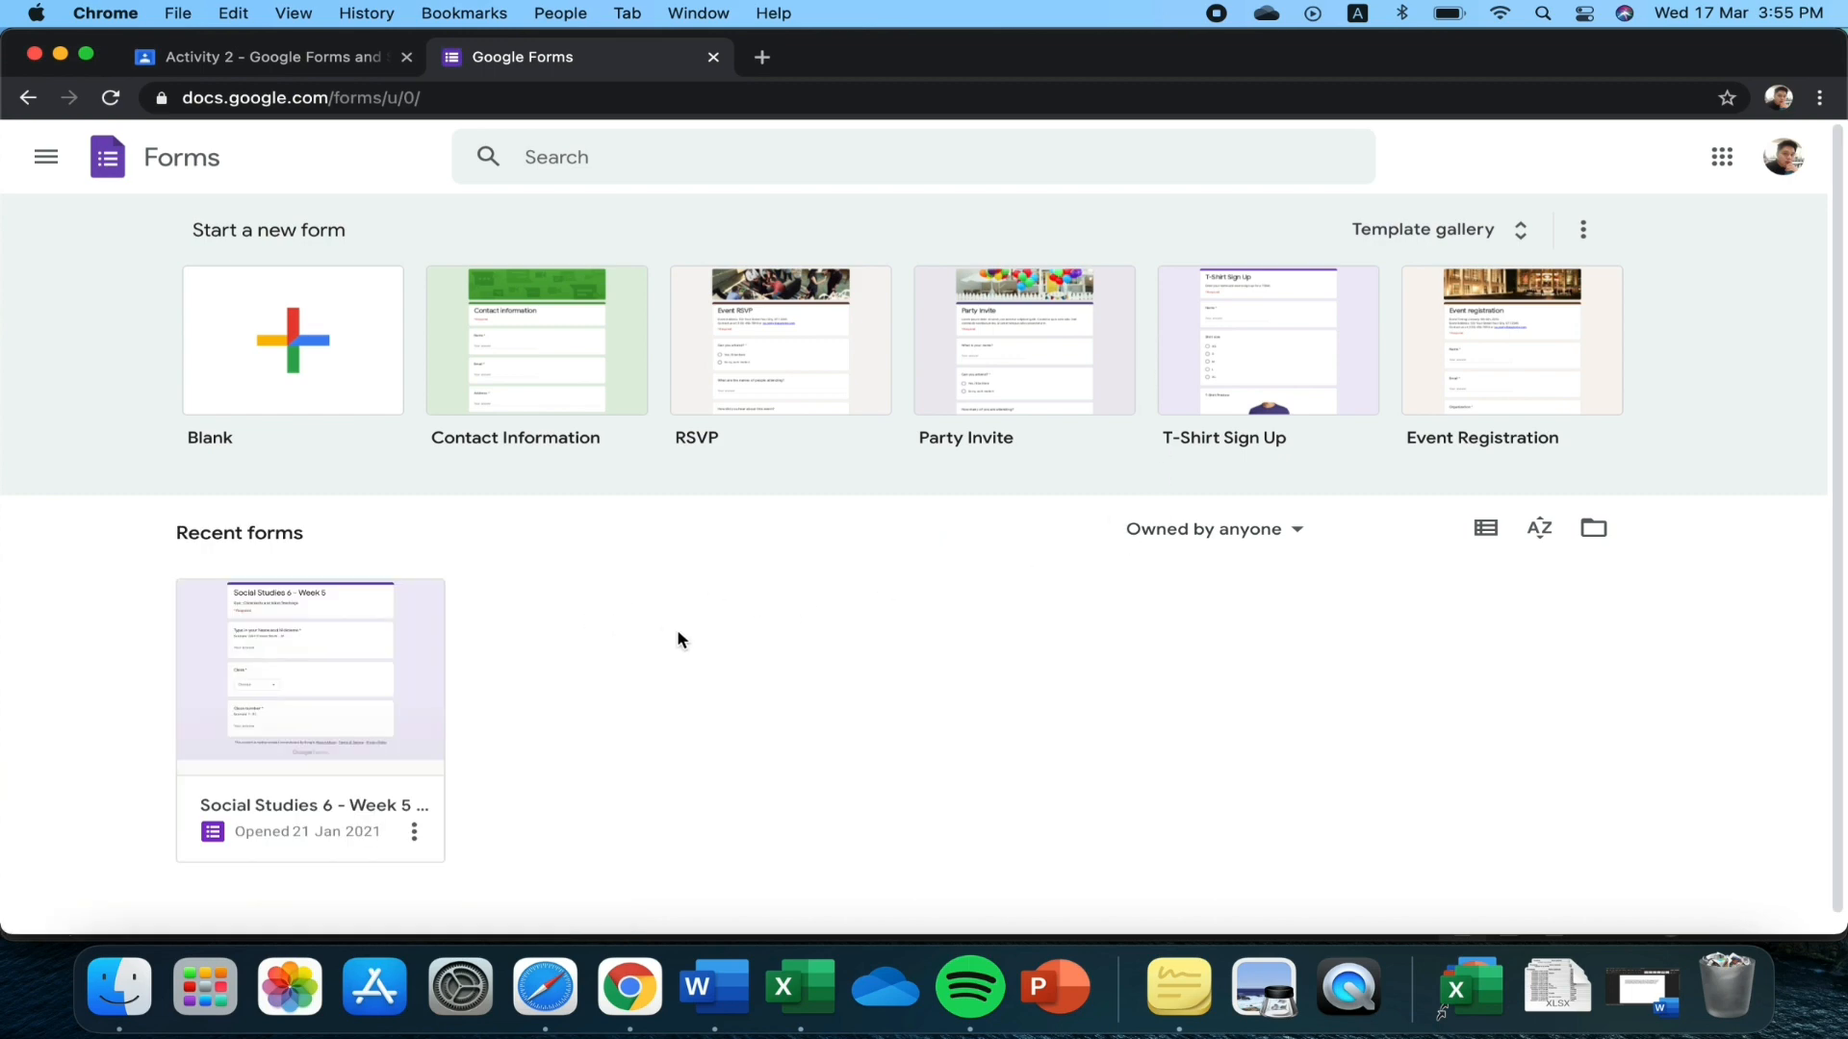
Switch Google Forms to the other signed-in account and open the recent form on strategies in teaching English
click(1792, 171)
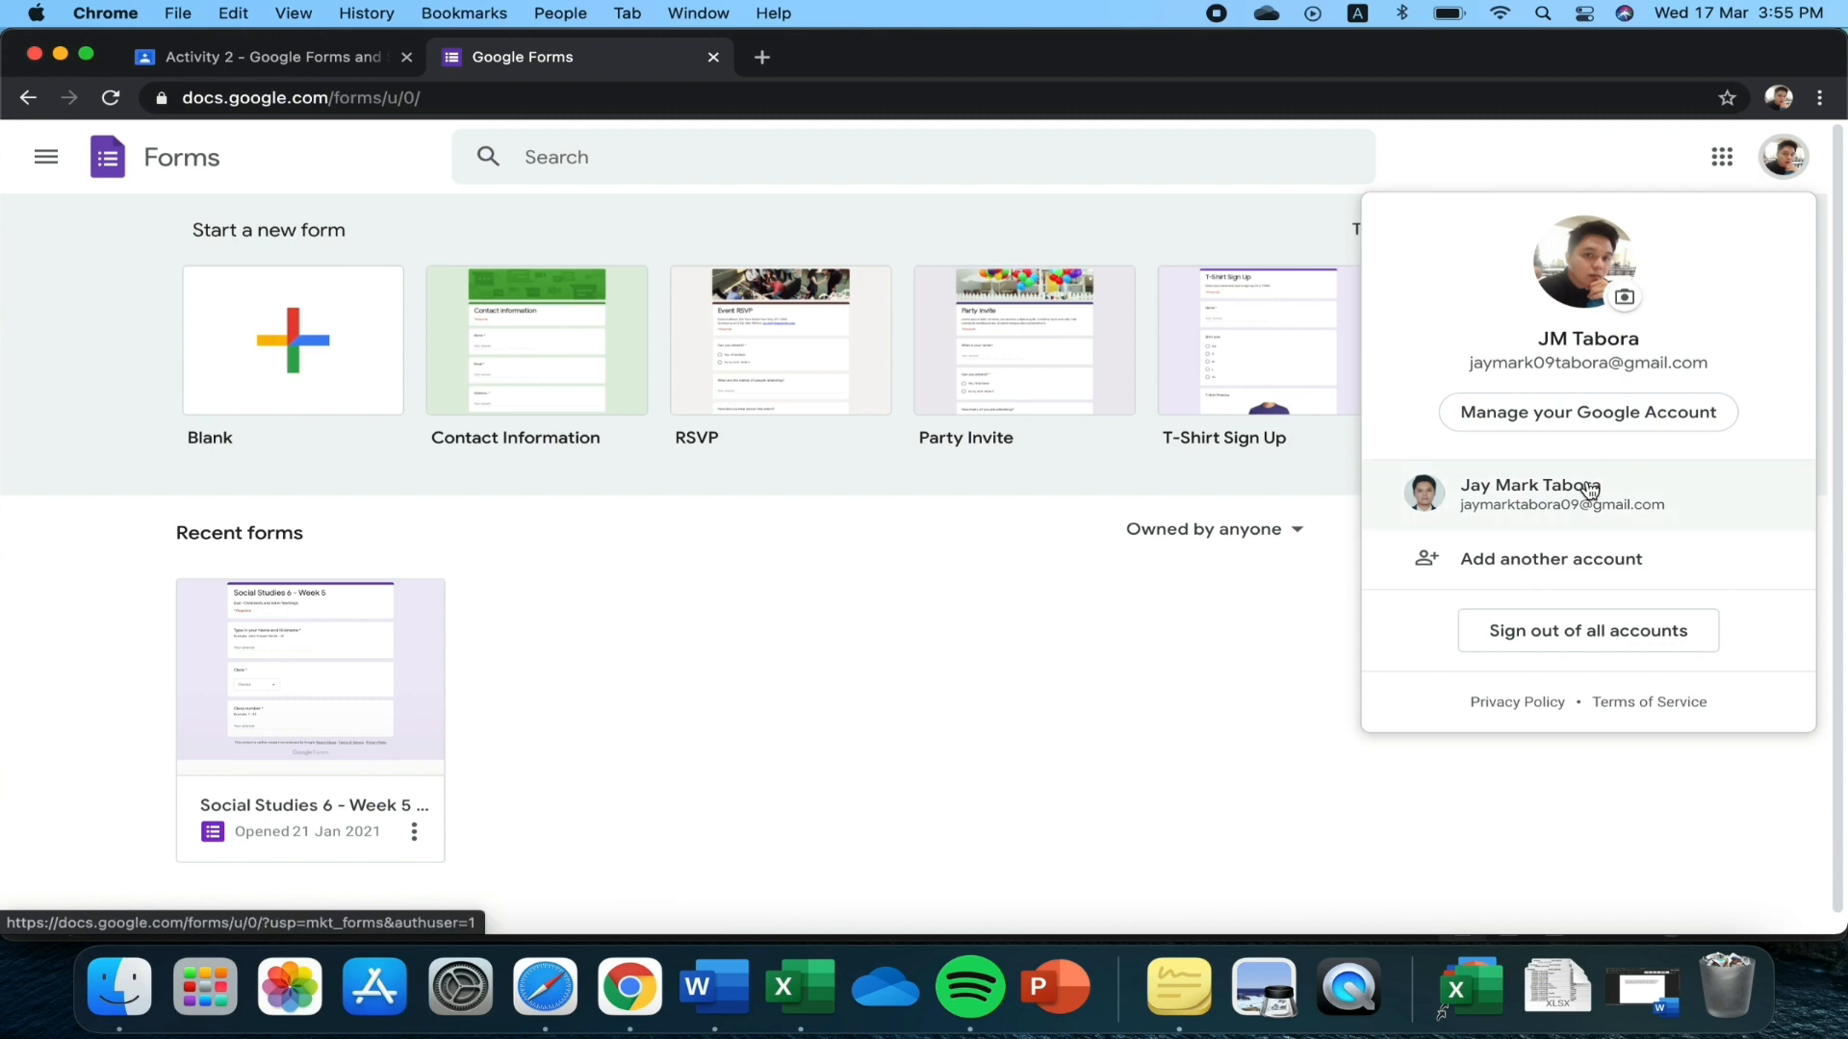
click(1588, 493)
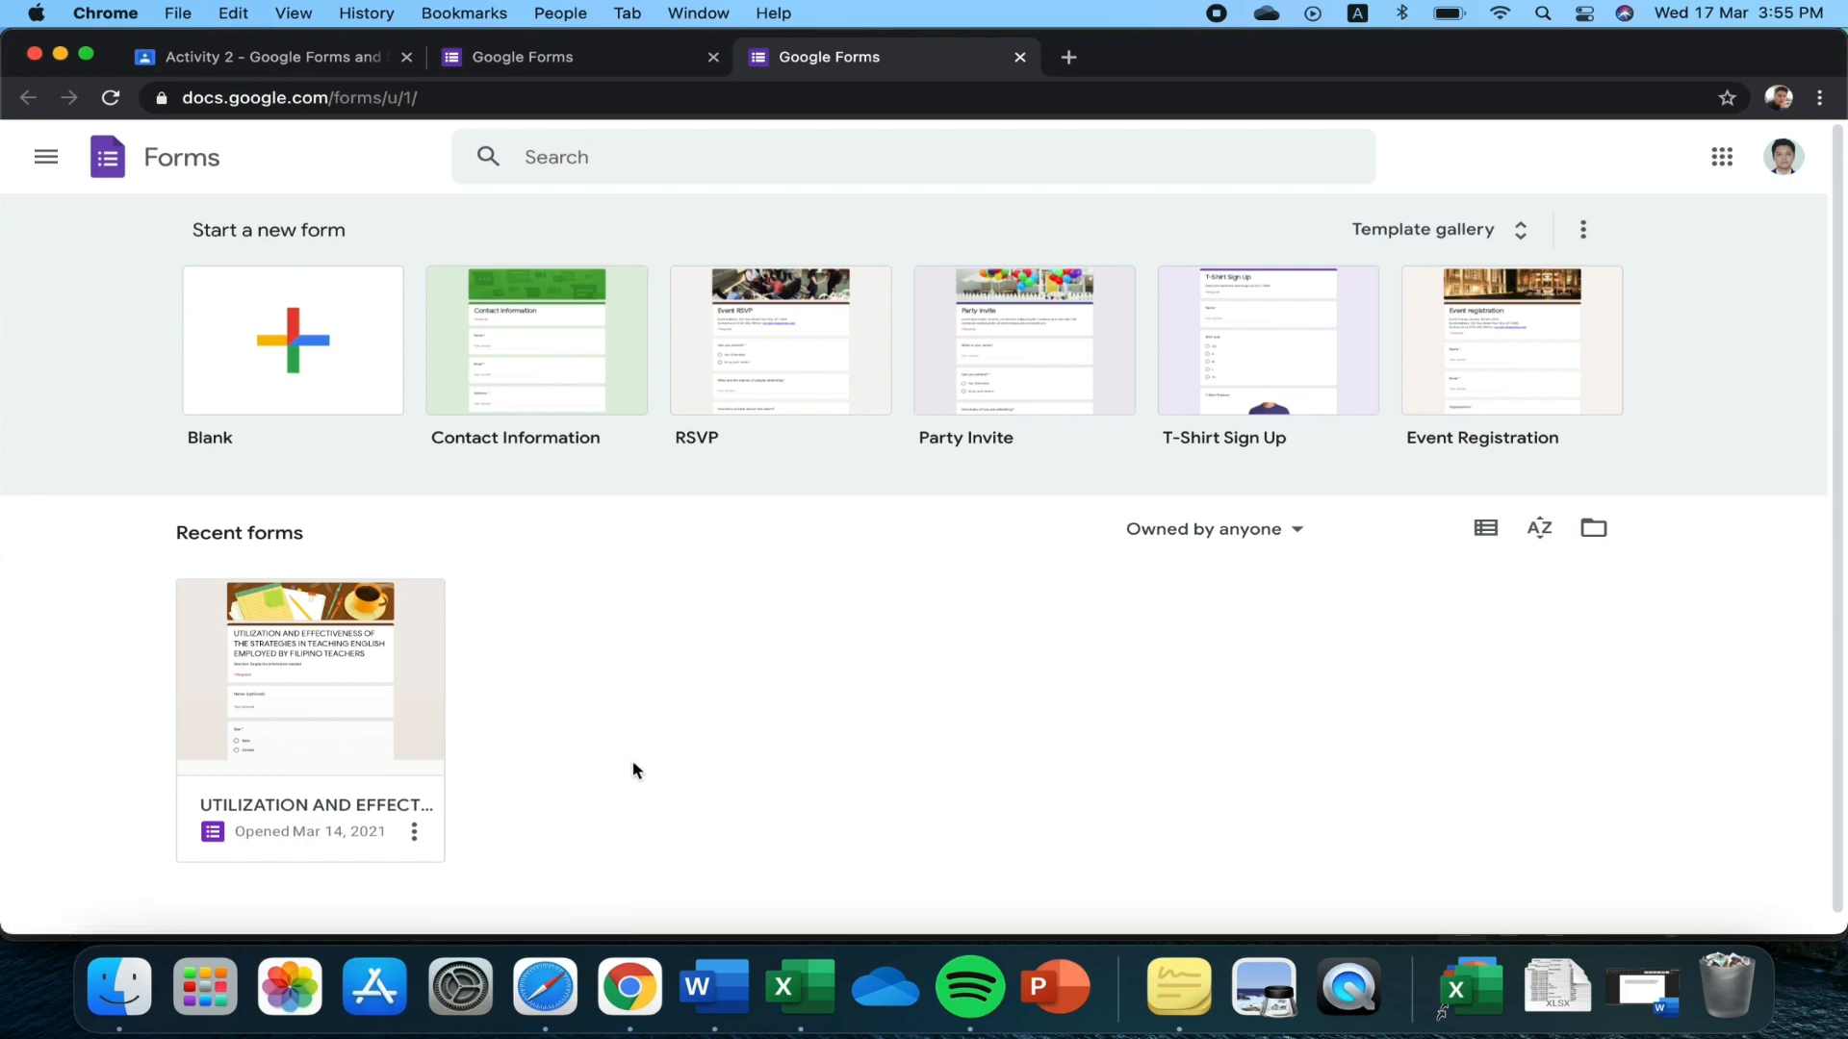
scroll(633, 768, down, 1)
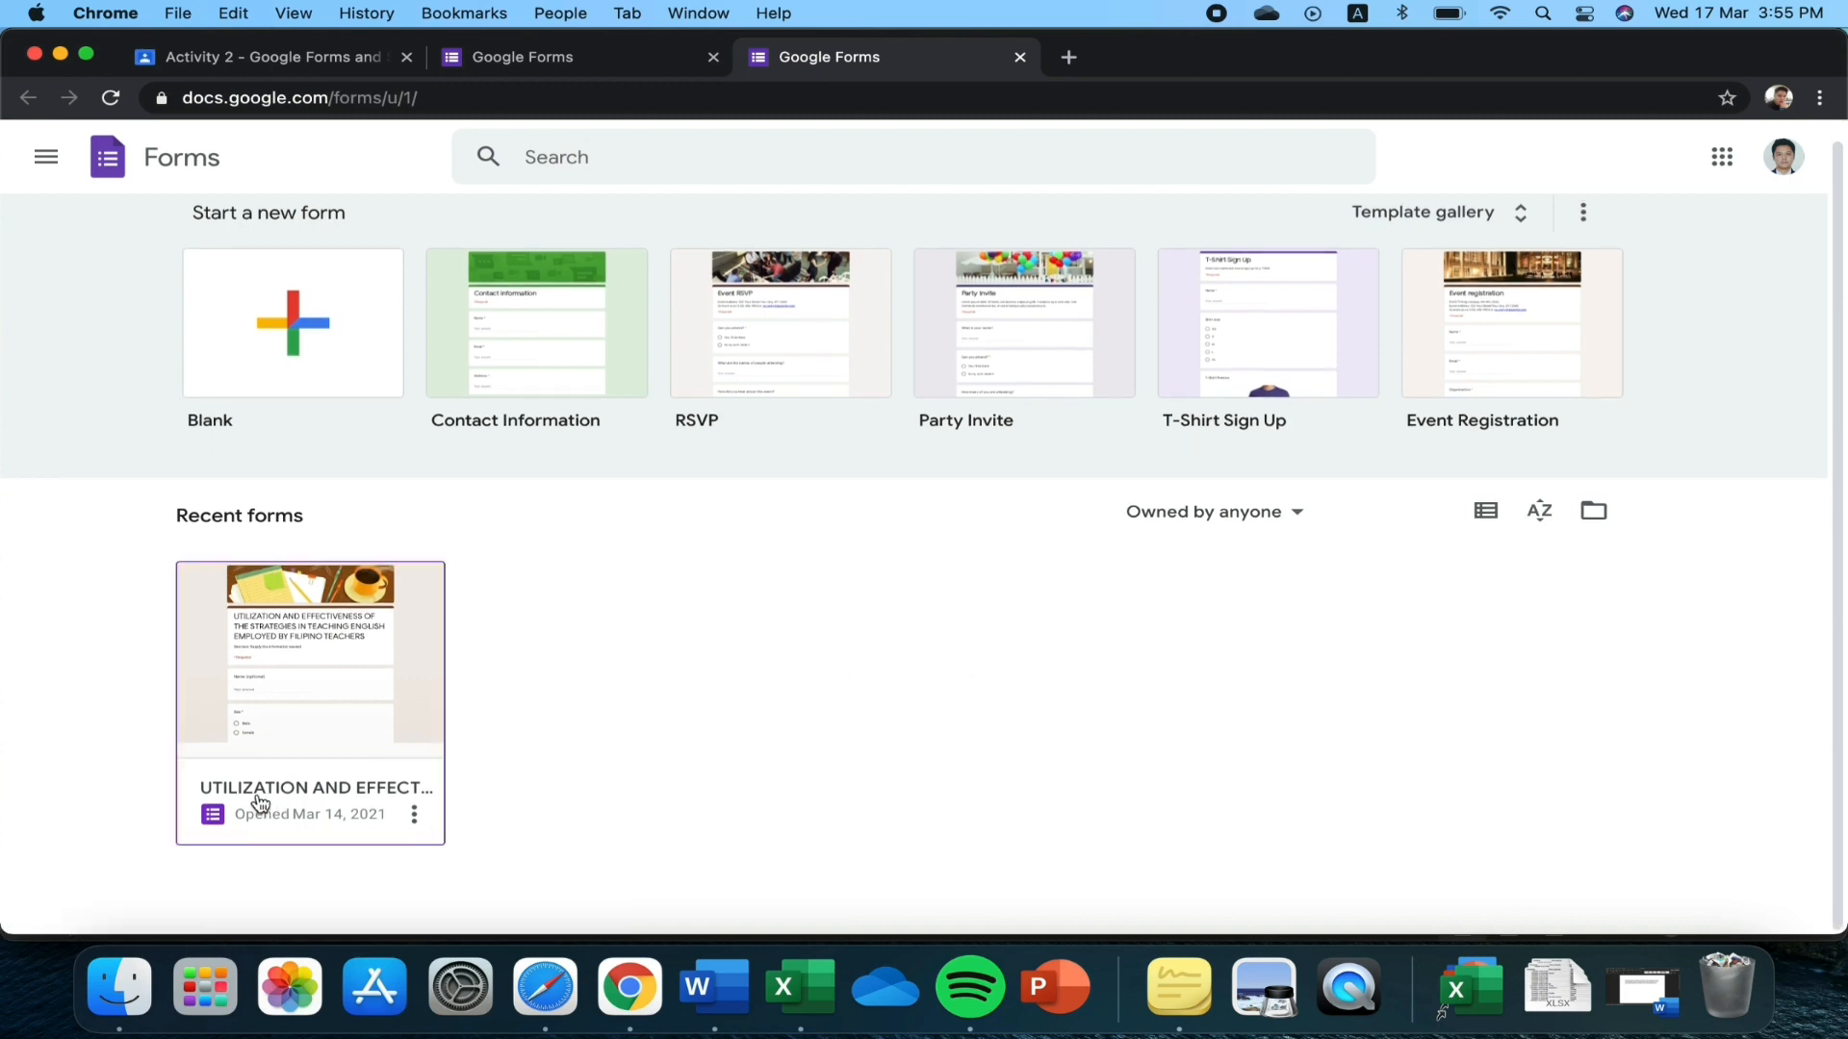
click(326, 808)
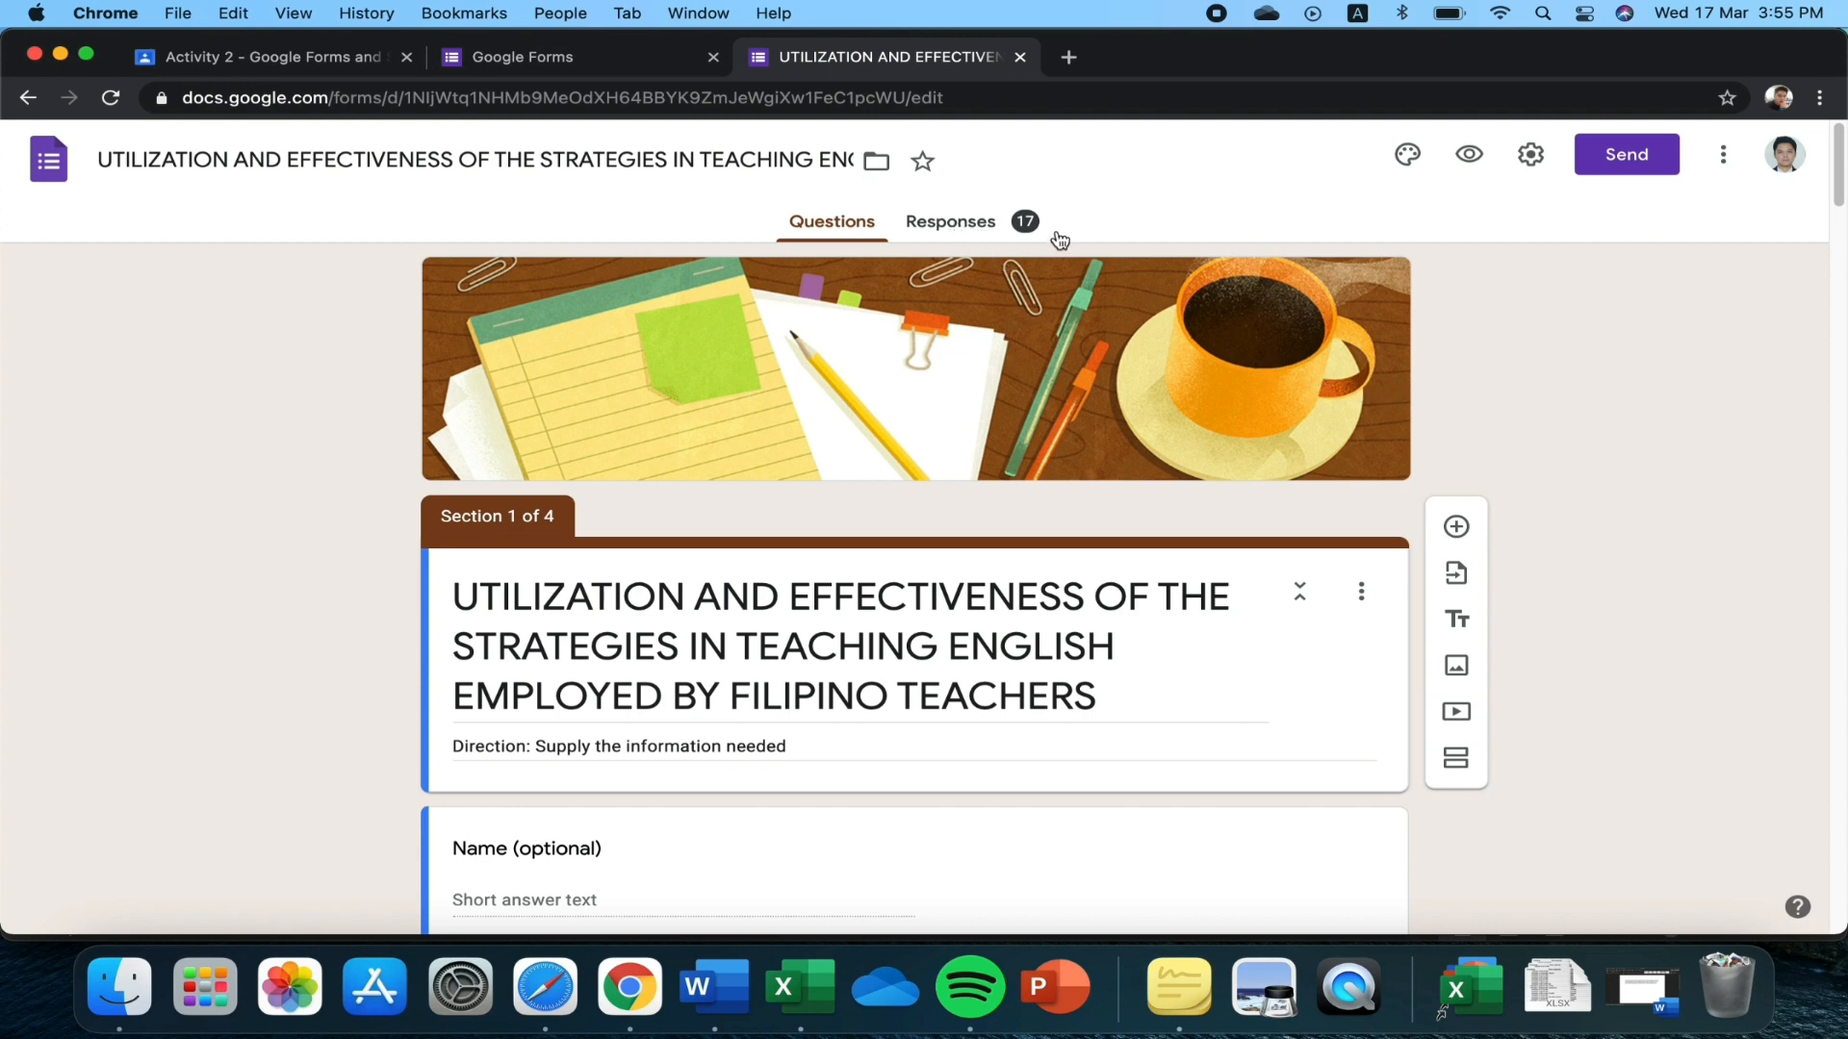
Open the form's responses in their linked Google Sheets spreadsheet
click(989, 227)
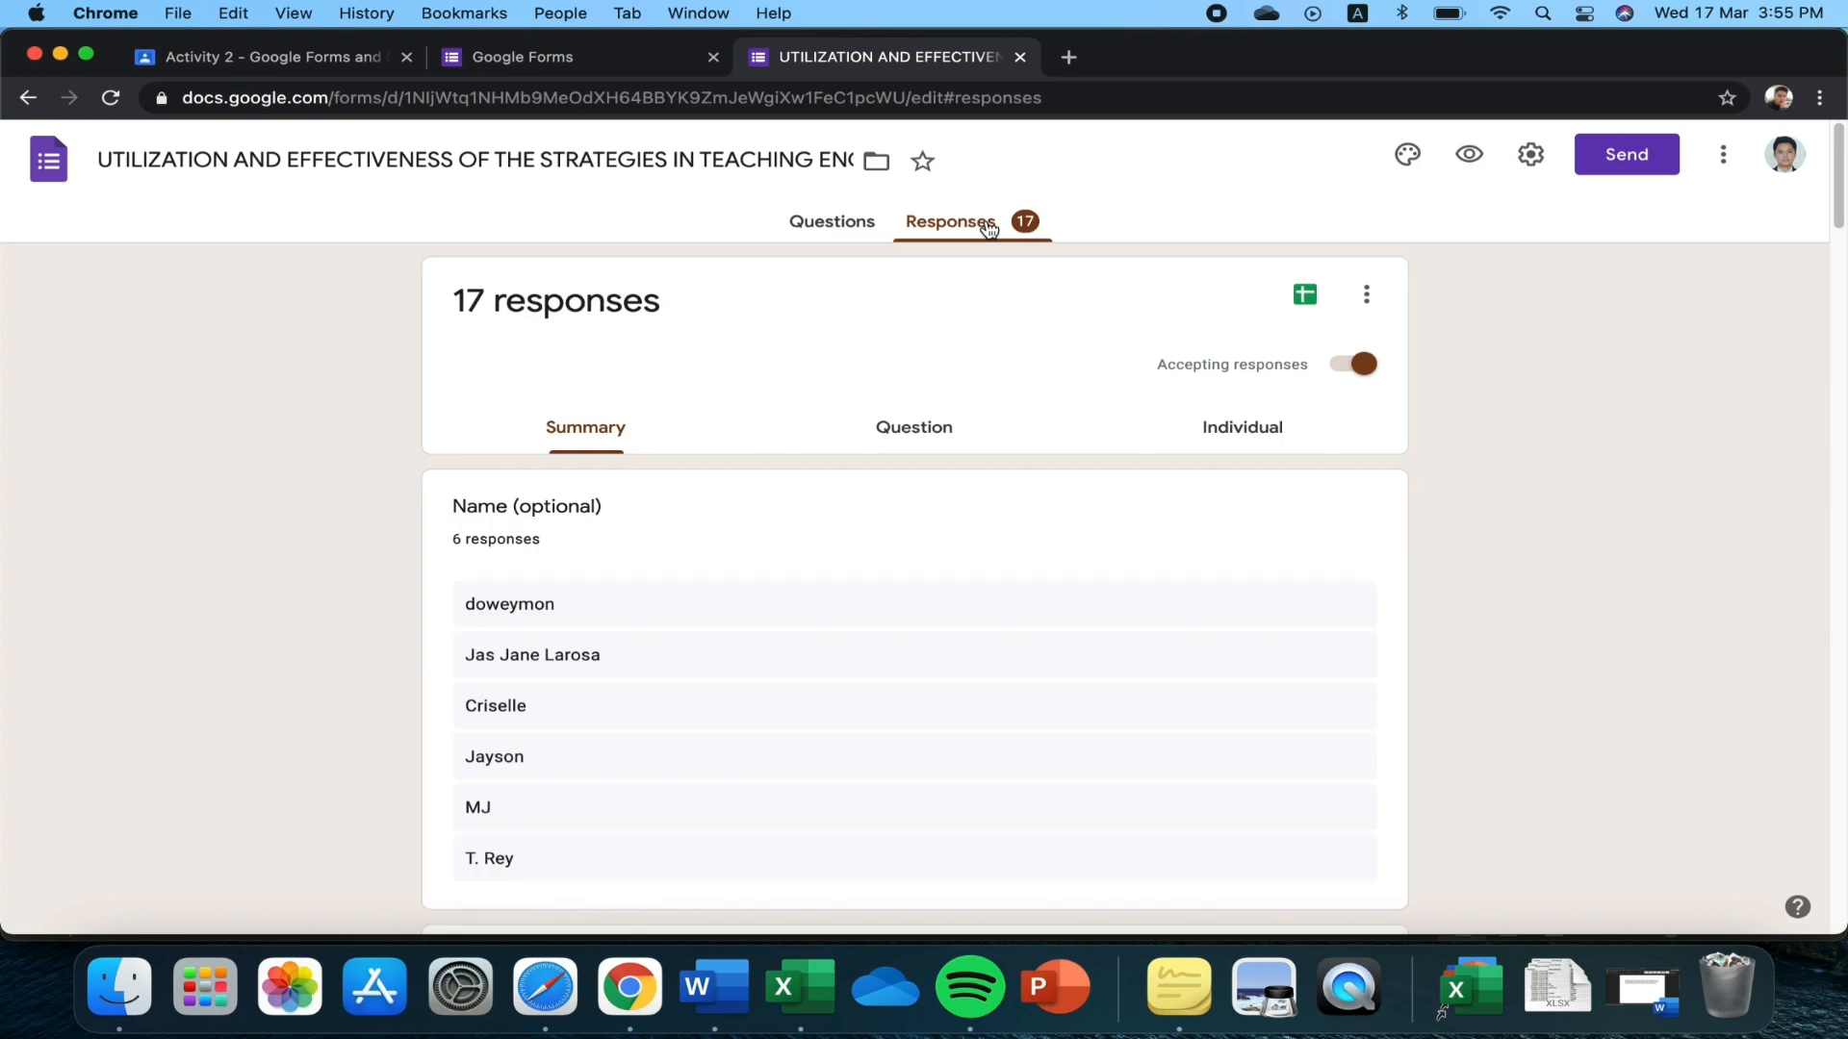
click(1306, 298)
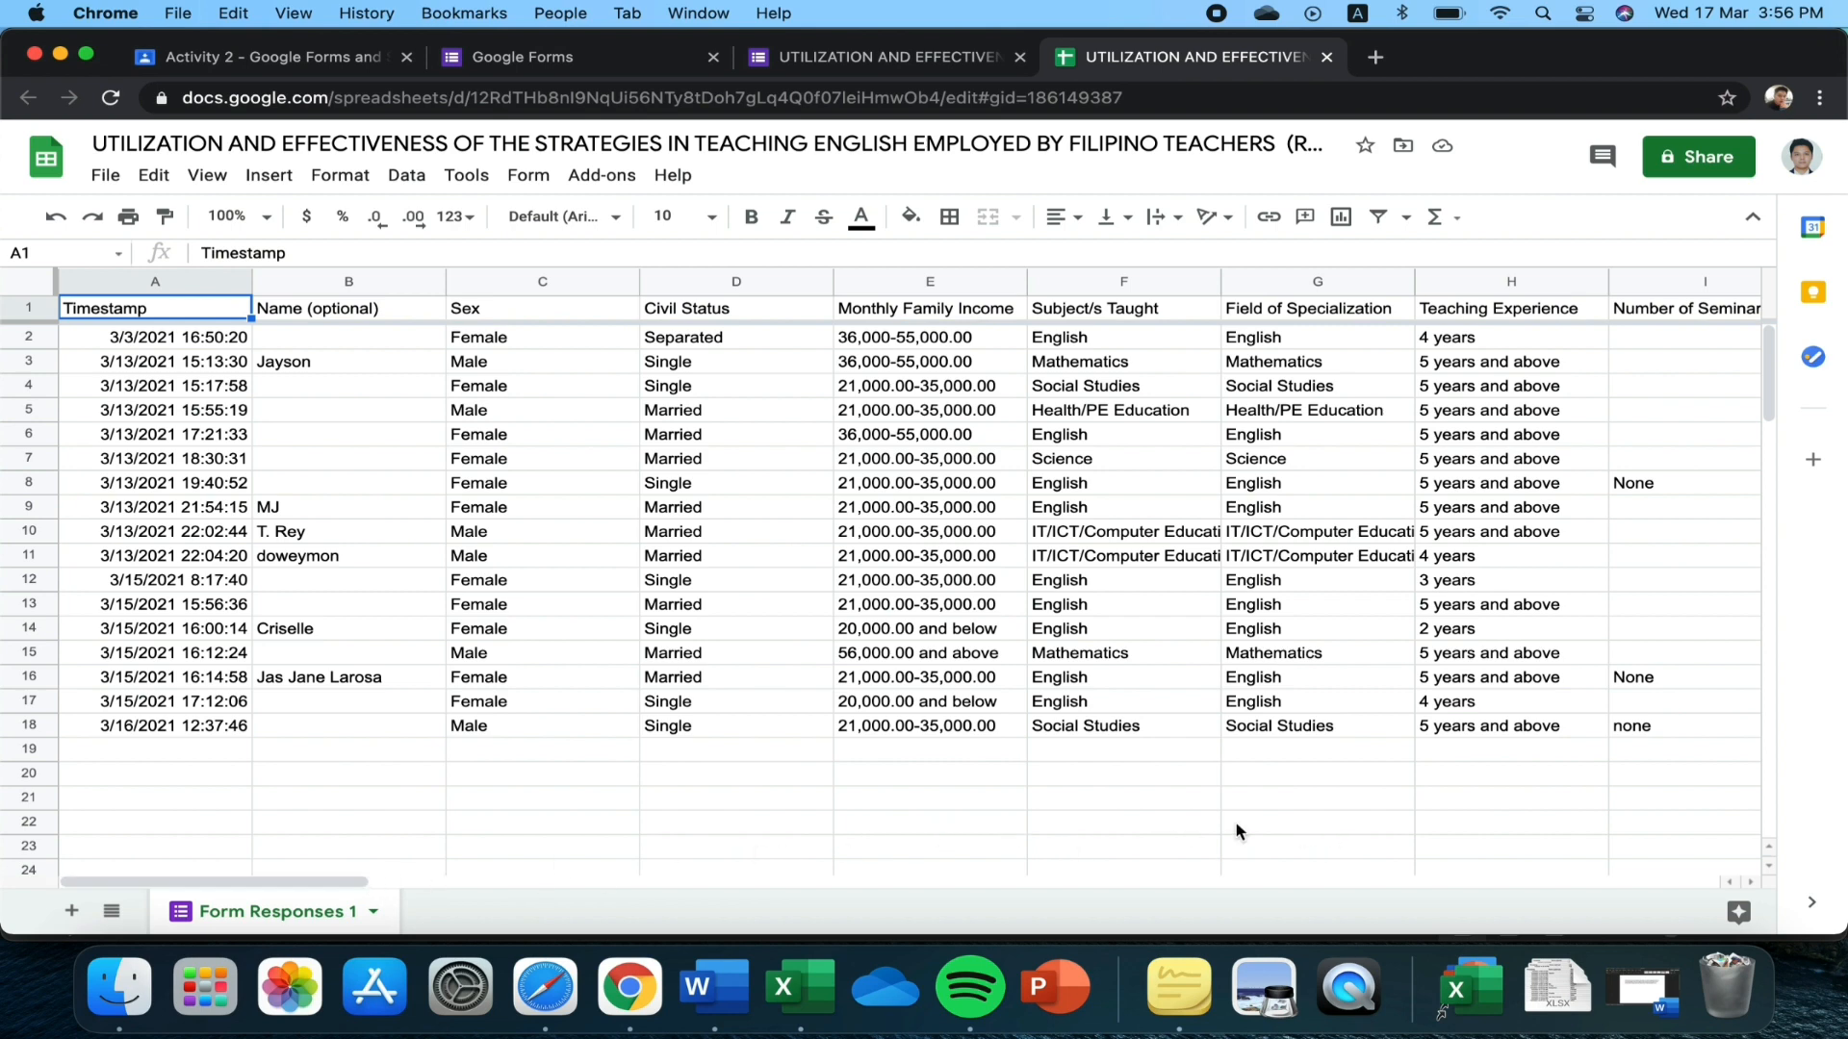
mouse_move(283, 872)
mouse_down()
mouse_move(1089, 878)
mouse_move(1463, 910)
mouse_move(1584, 895)
mouse_move(977, 858)
mouse_move(275, 876)
mouse_up()
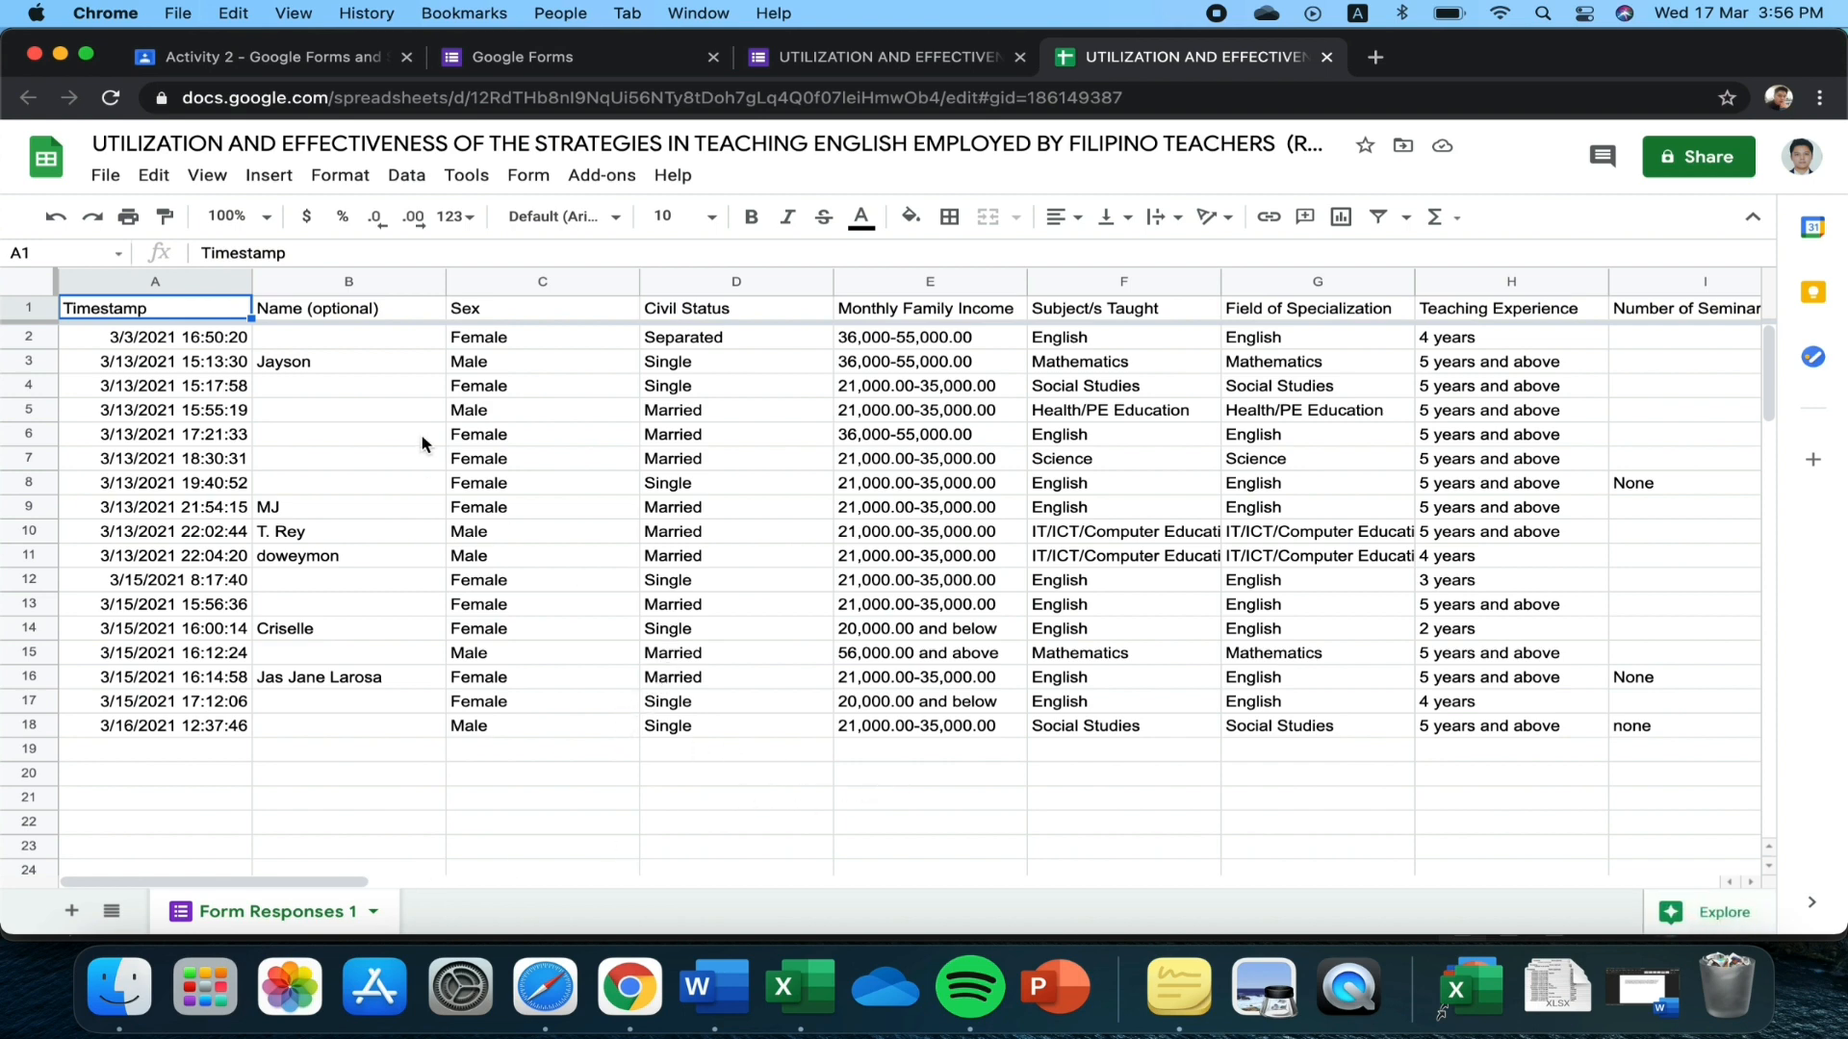
Download the response spreadsheet as Microsoft Excel (.xlsx) and open the downloaded file
click(105, 176)
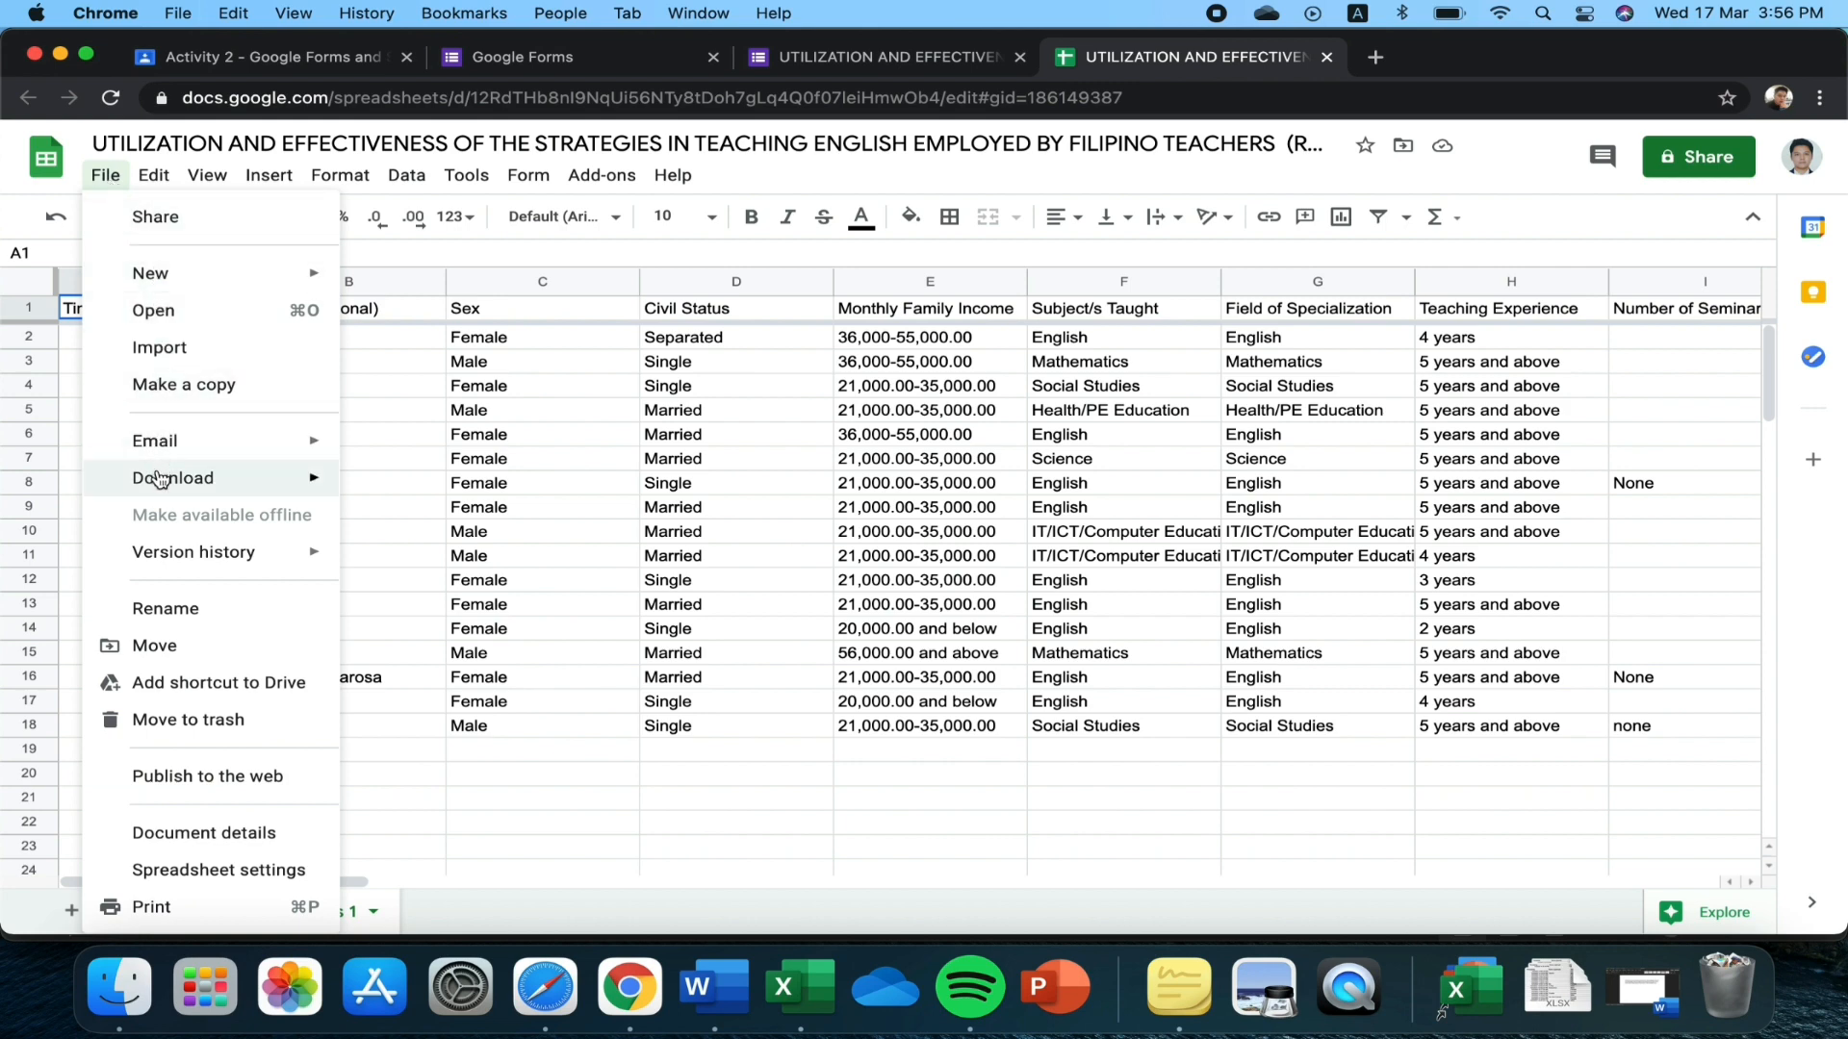
mouse_move(159, 479)
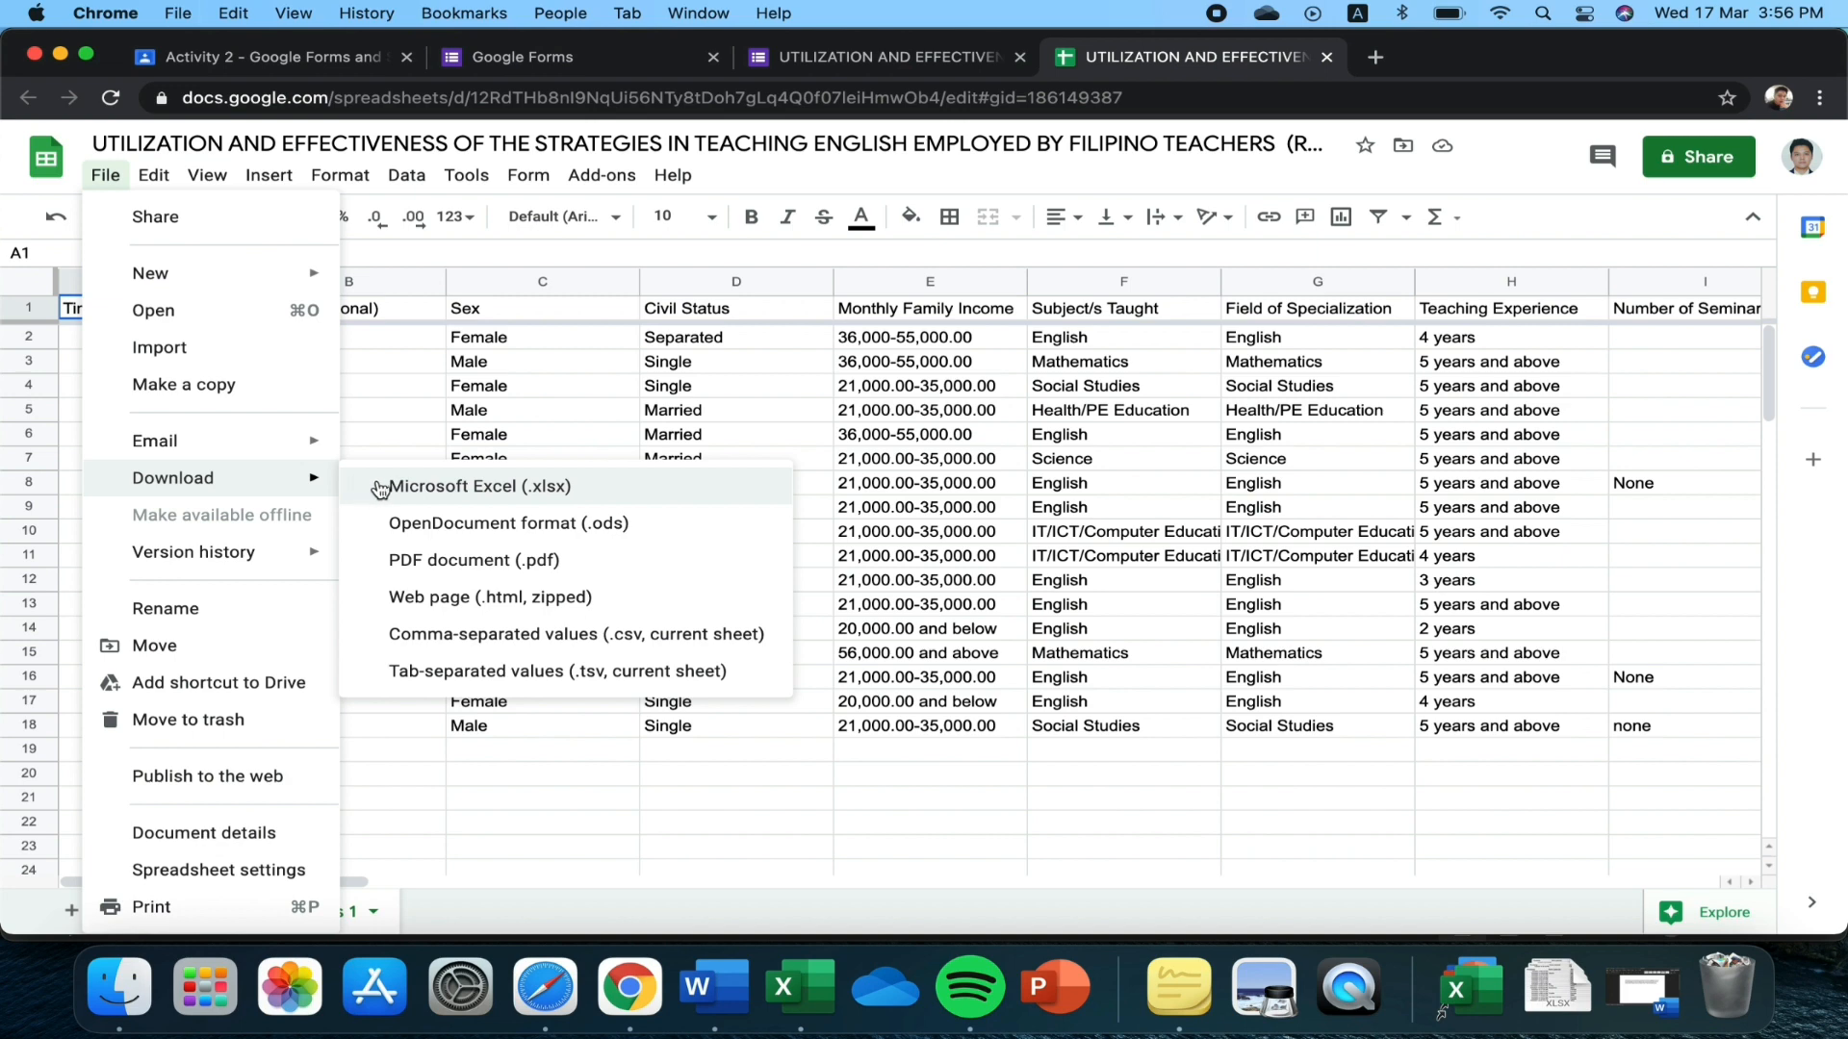
click(486, 490)
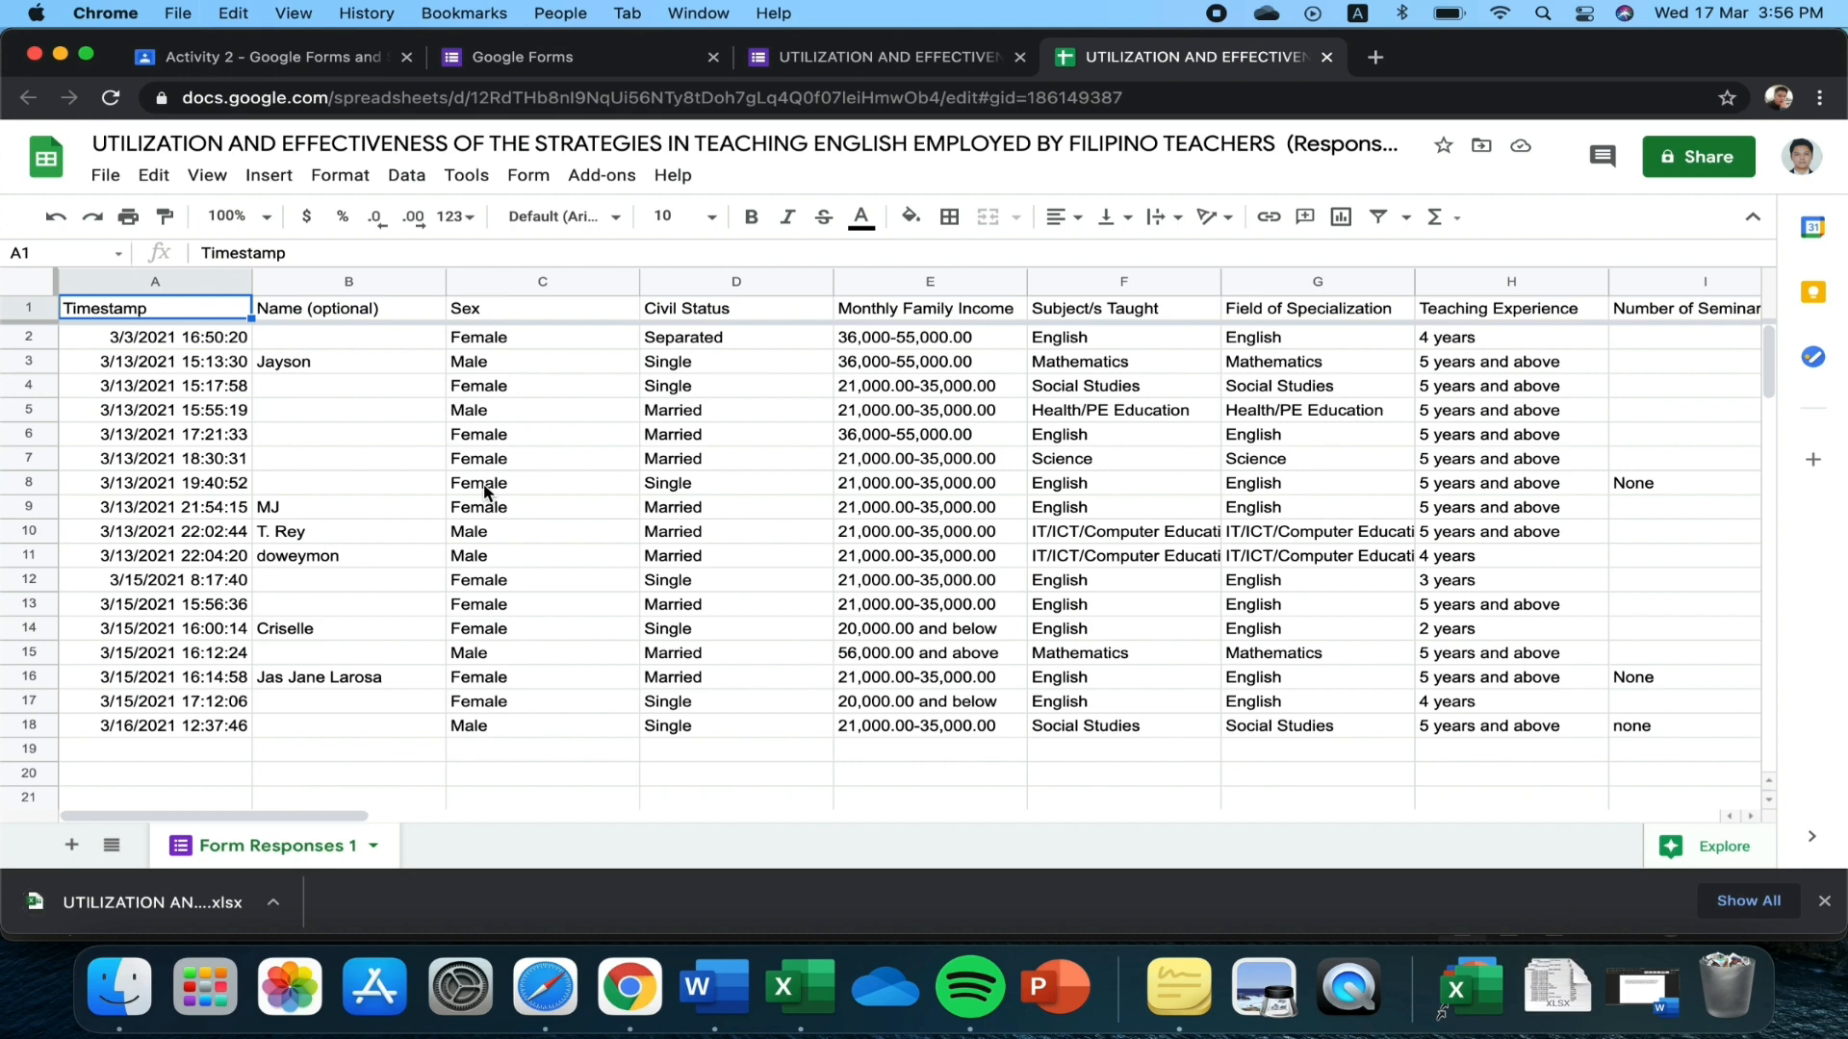
click(280, 901)
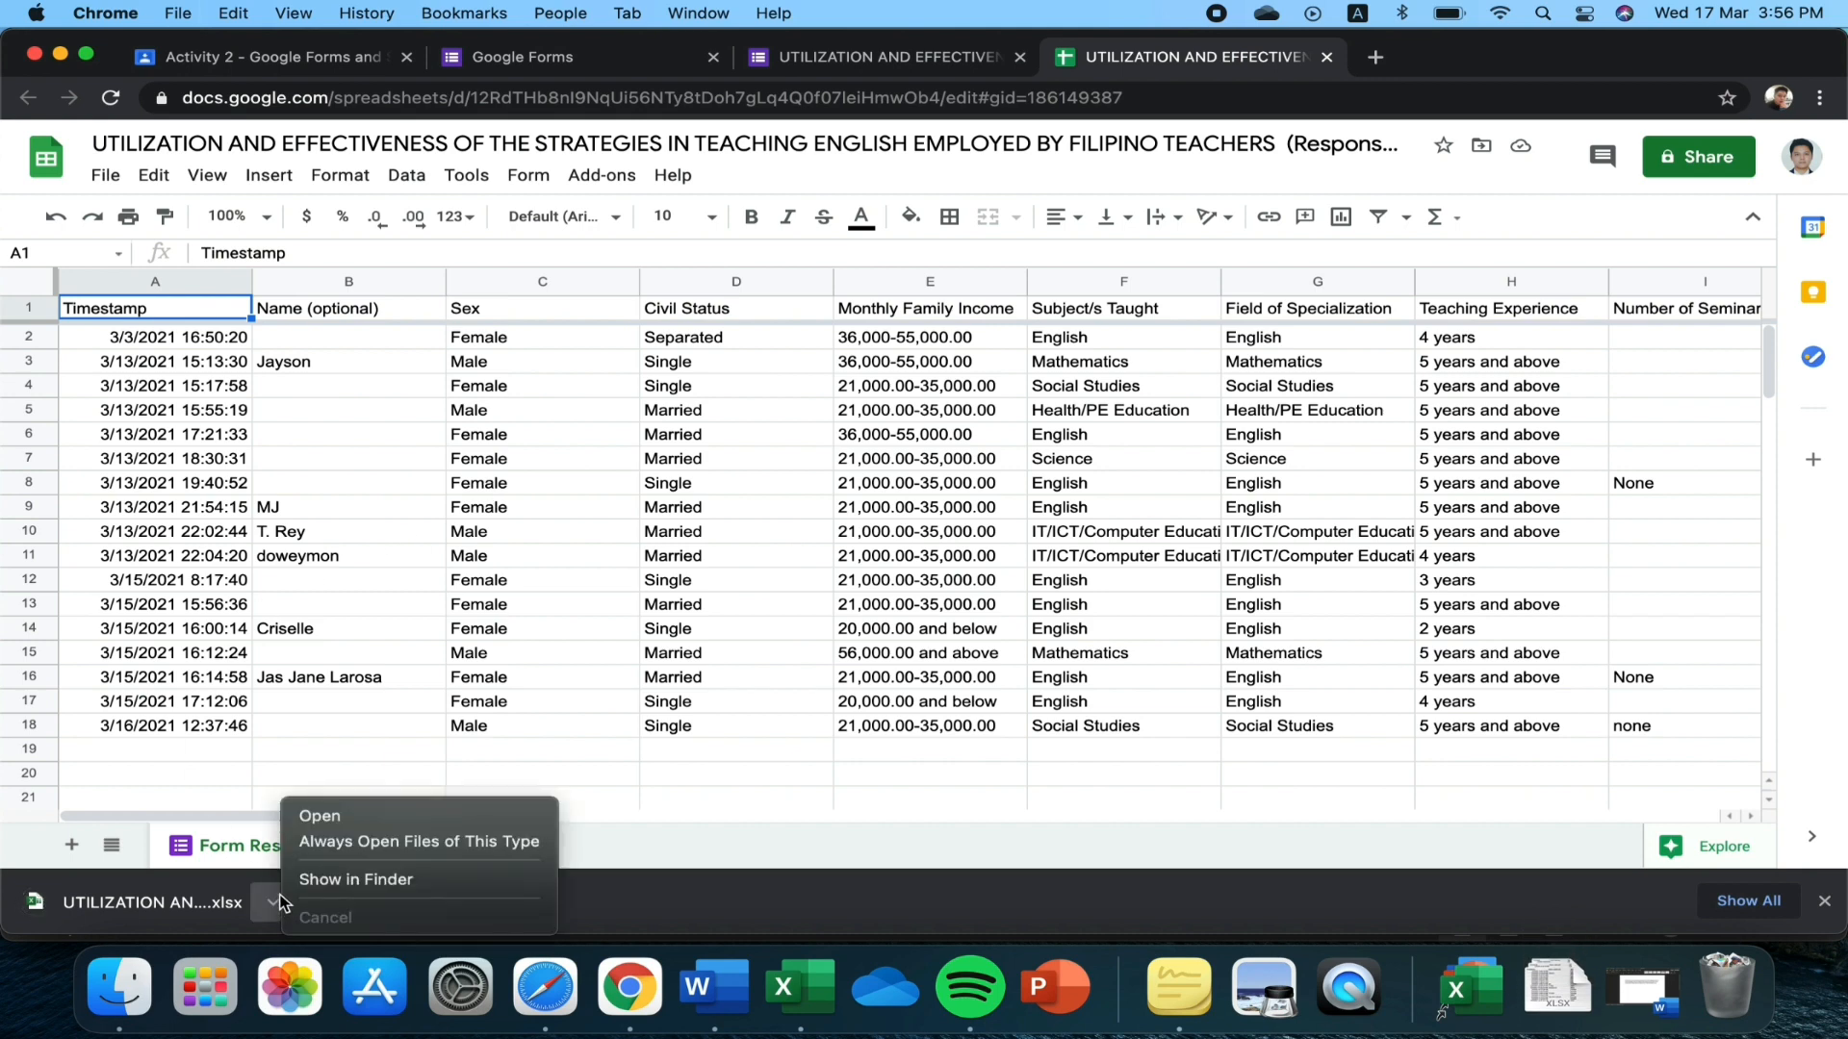
click(308, 819)
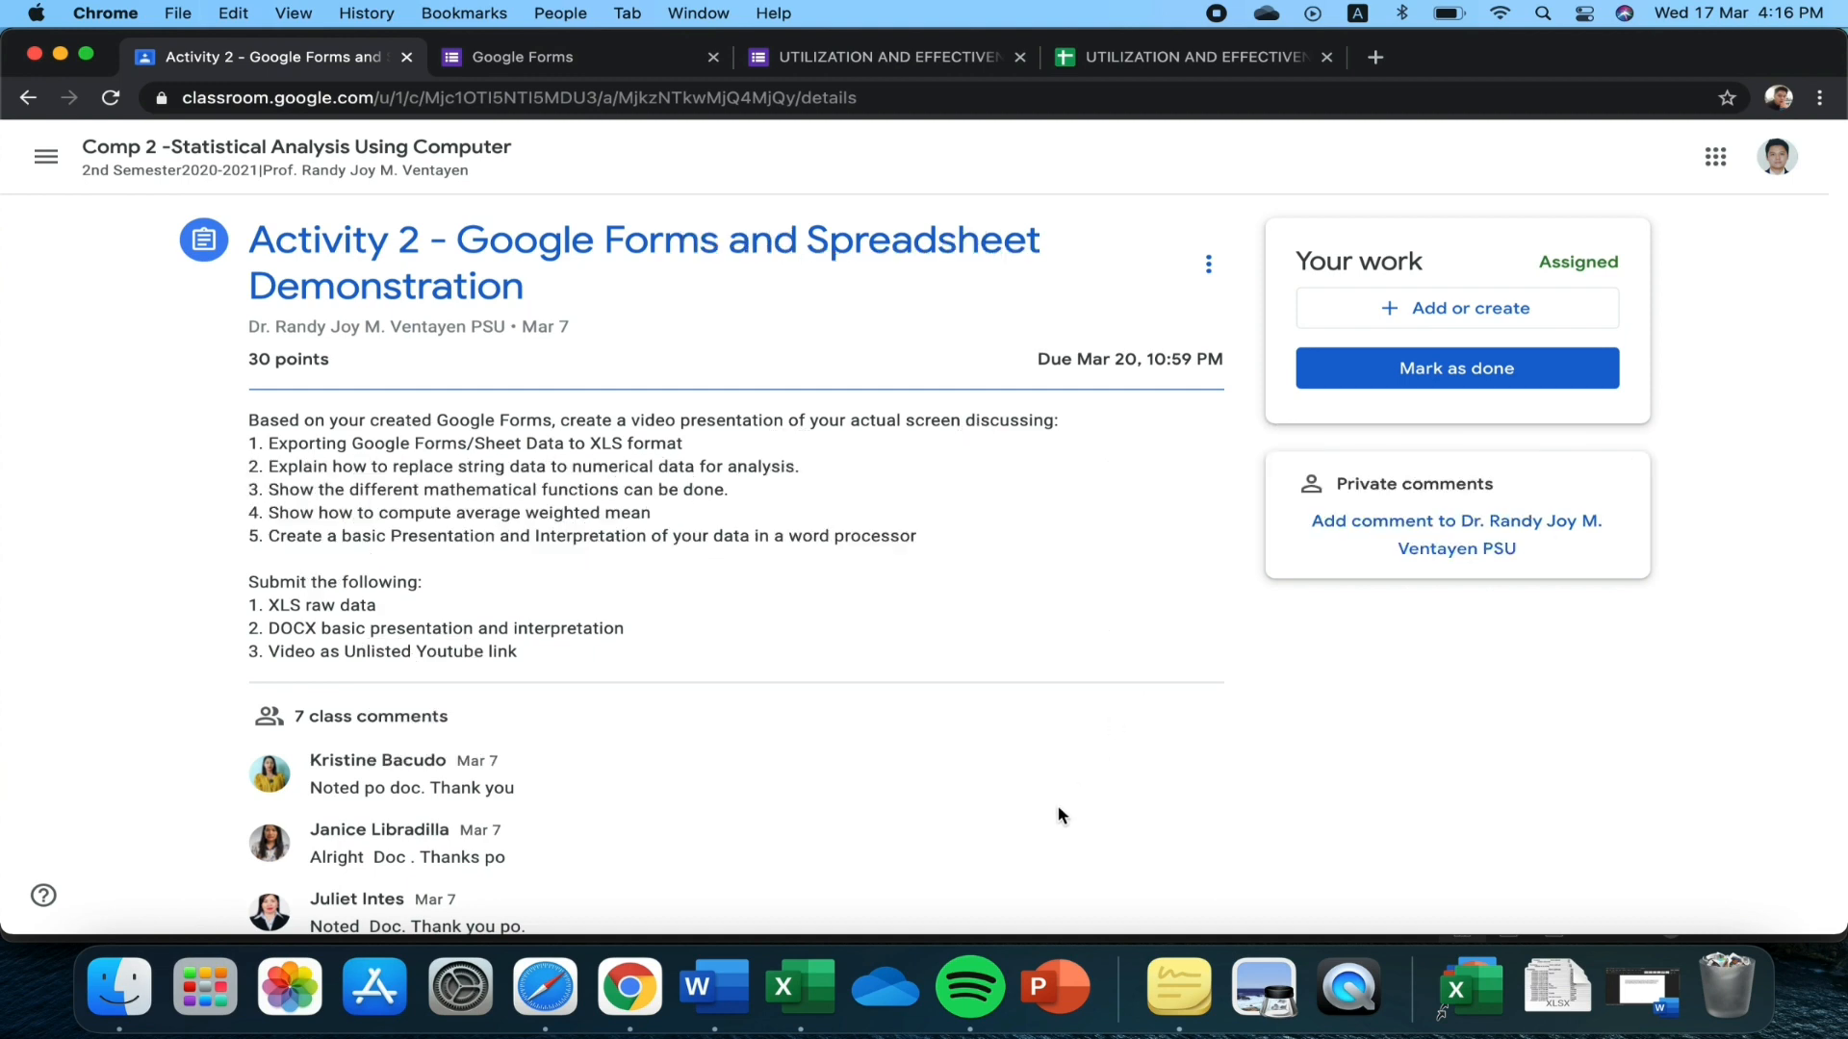
In the Excel response workbook, replace every "Female" on the sheet with 1
click(801, 980)
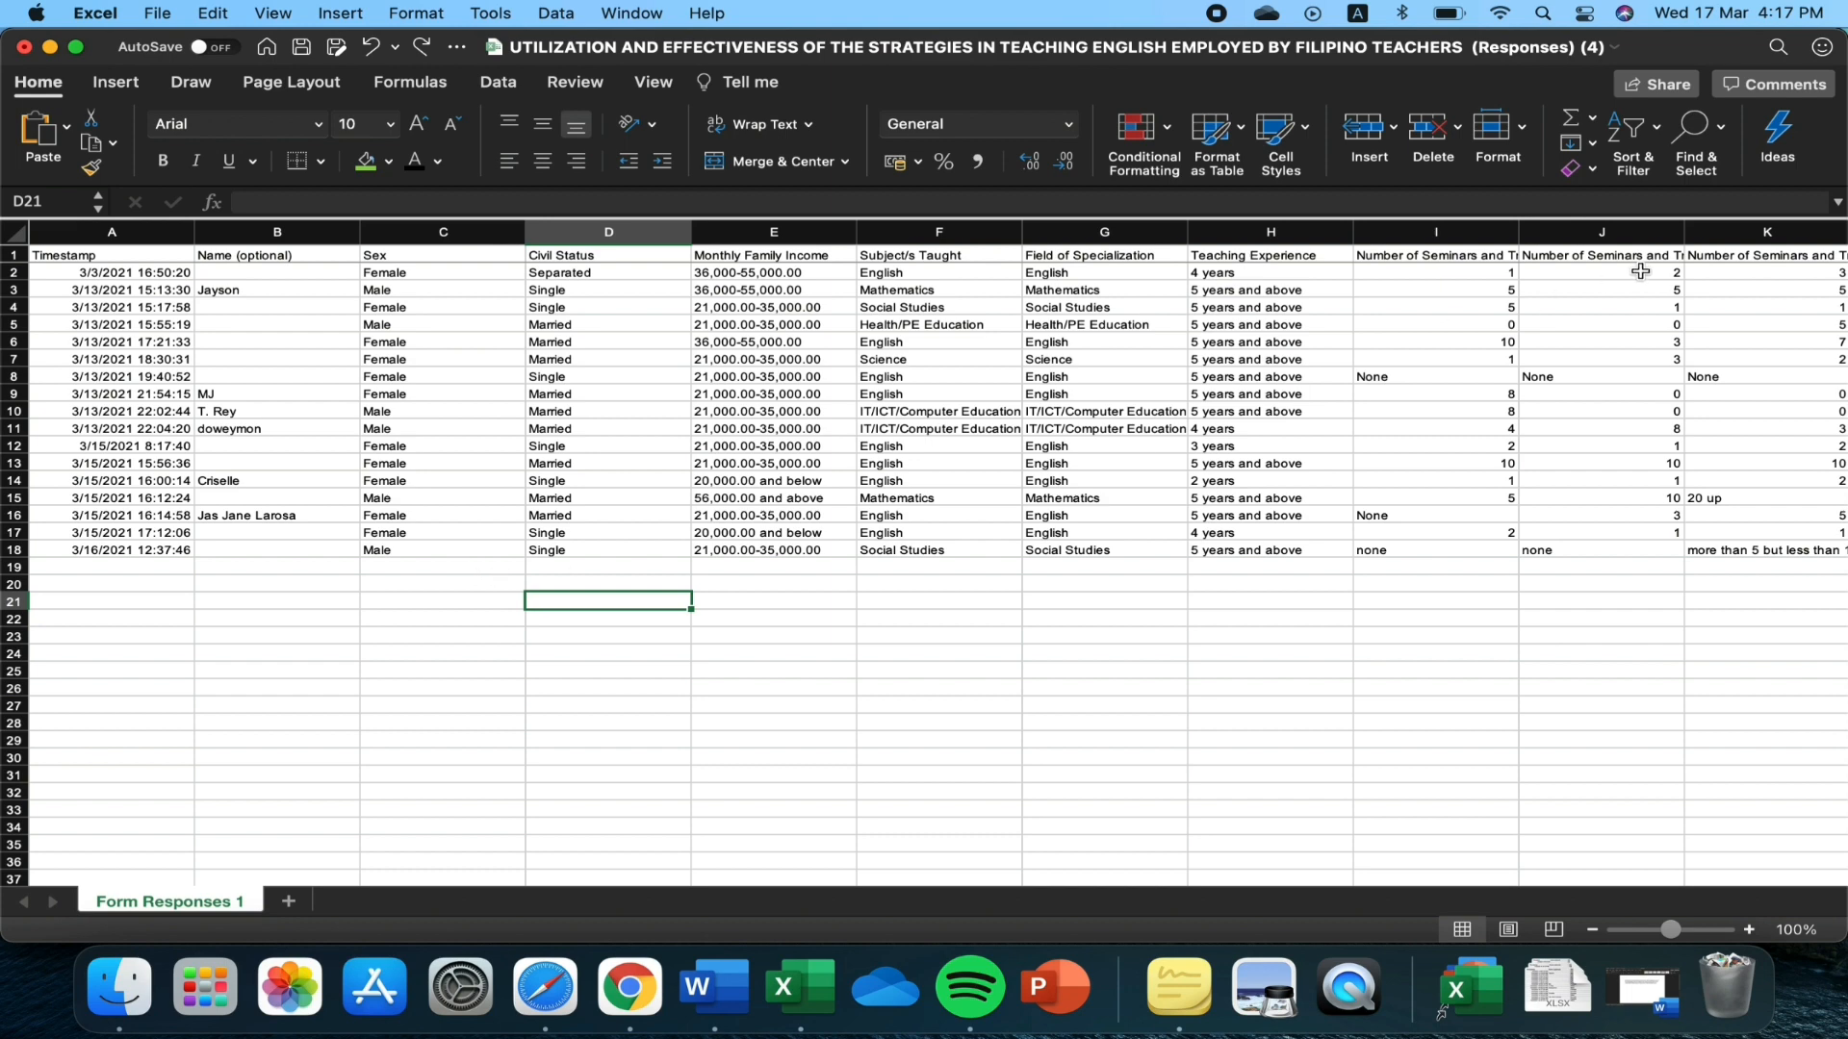
click(1706, 144)
click(1709, 195)
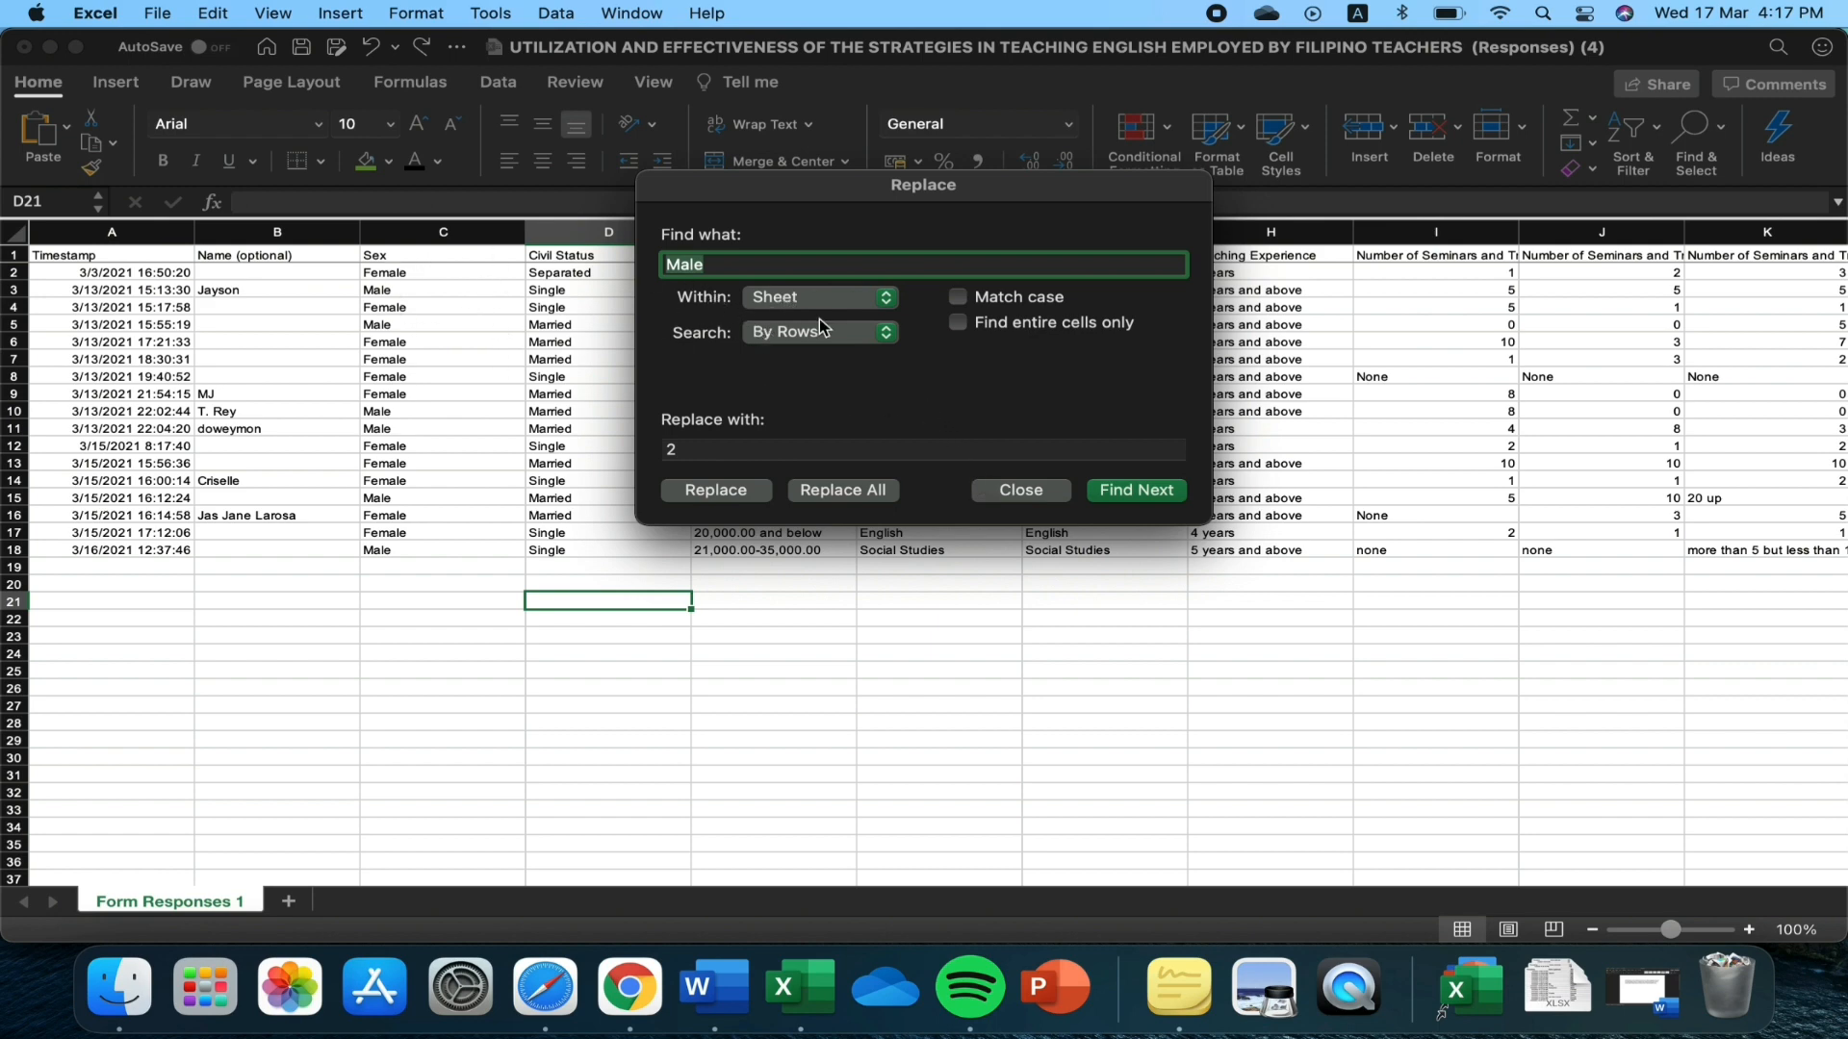
key(BackSpace)
text(fe)
key(BackSpace)
key(BackSpace)
text(Female)
click(720, 445)
key(BackSpace)
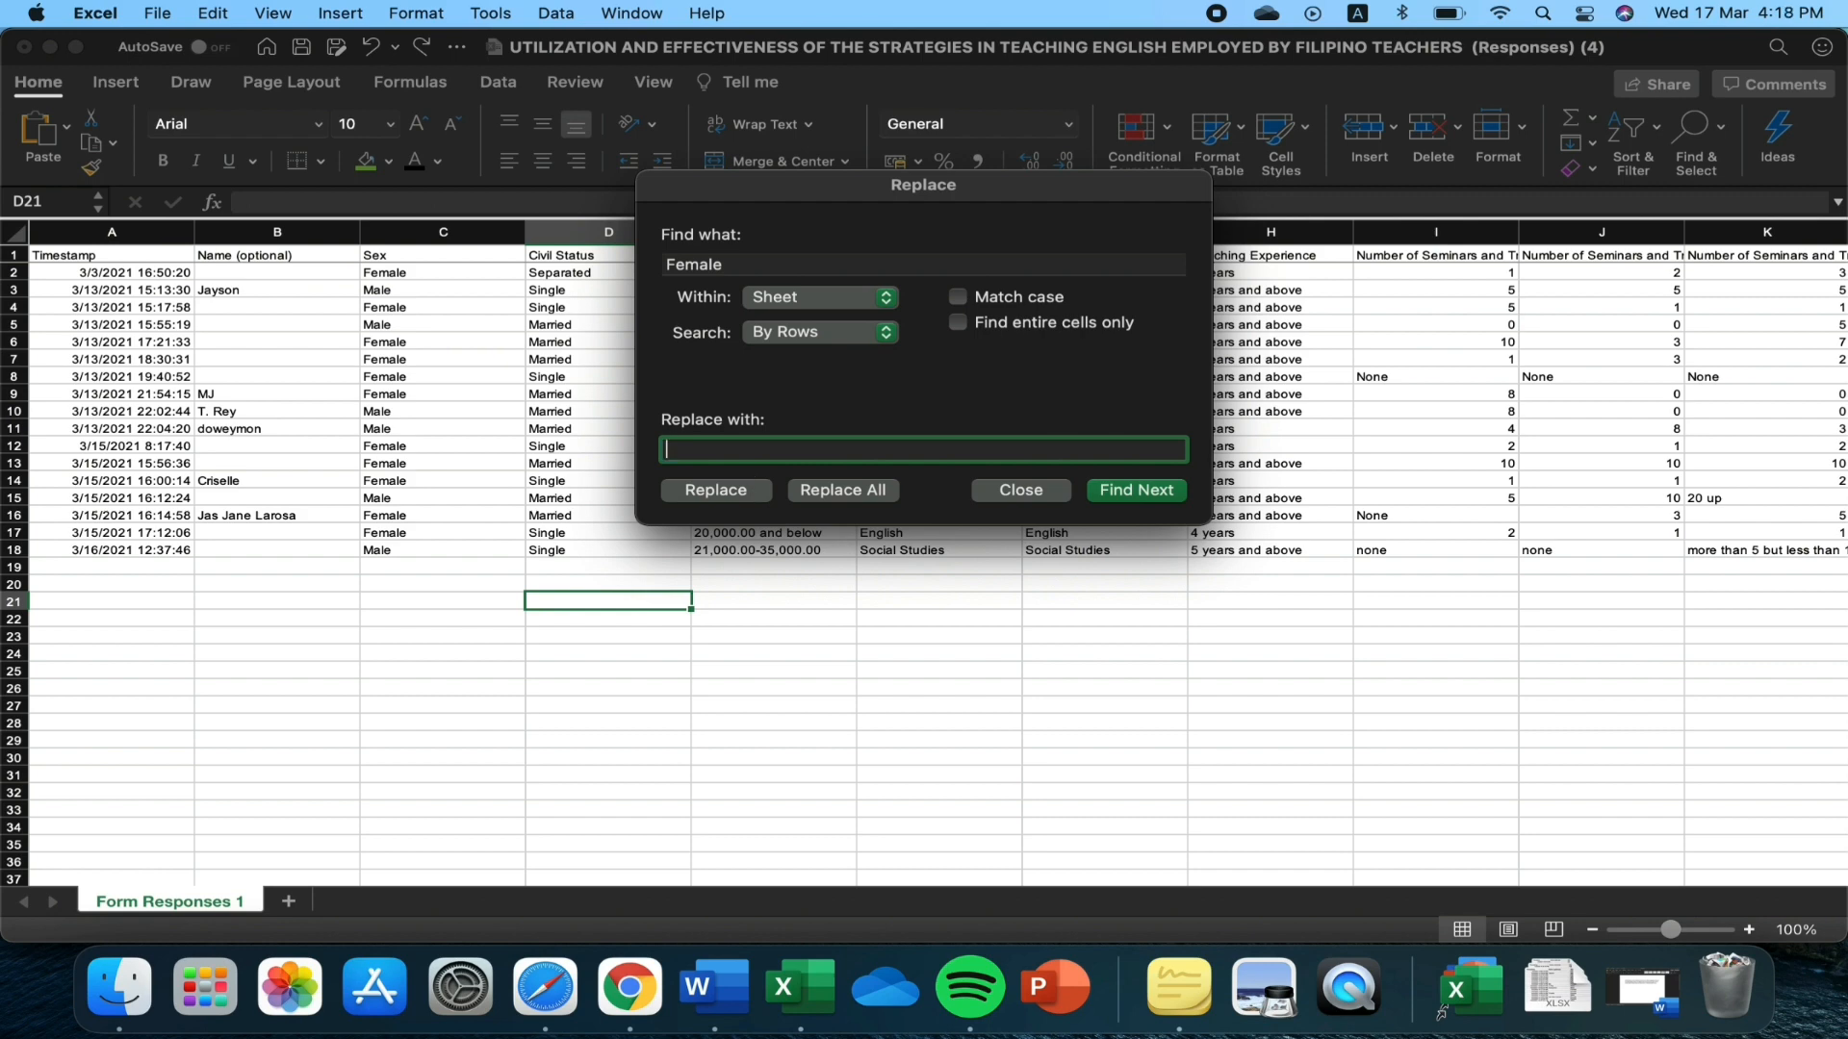
text(1)
click(846, 492)
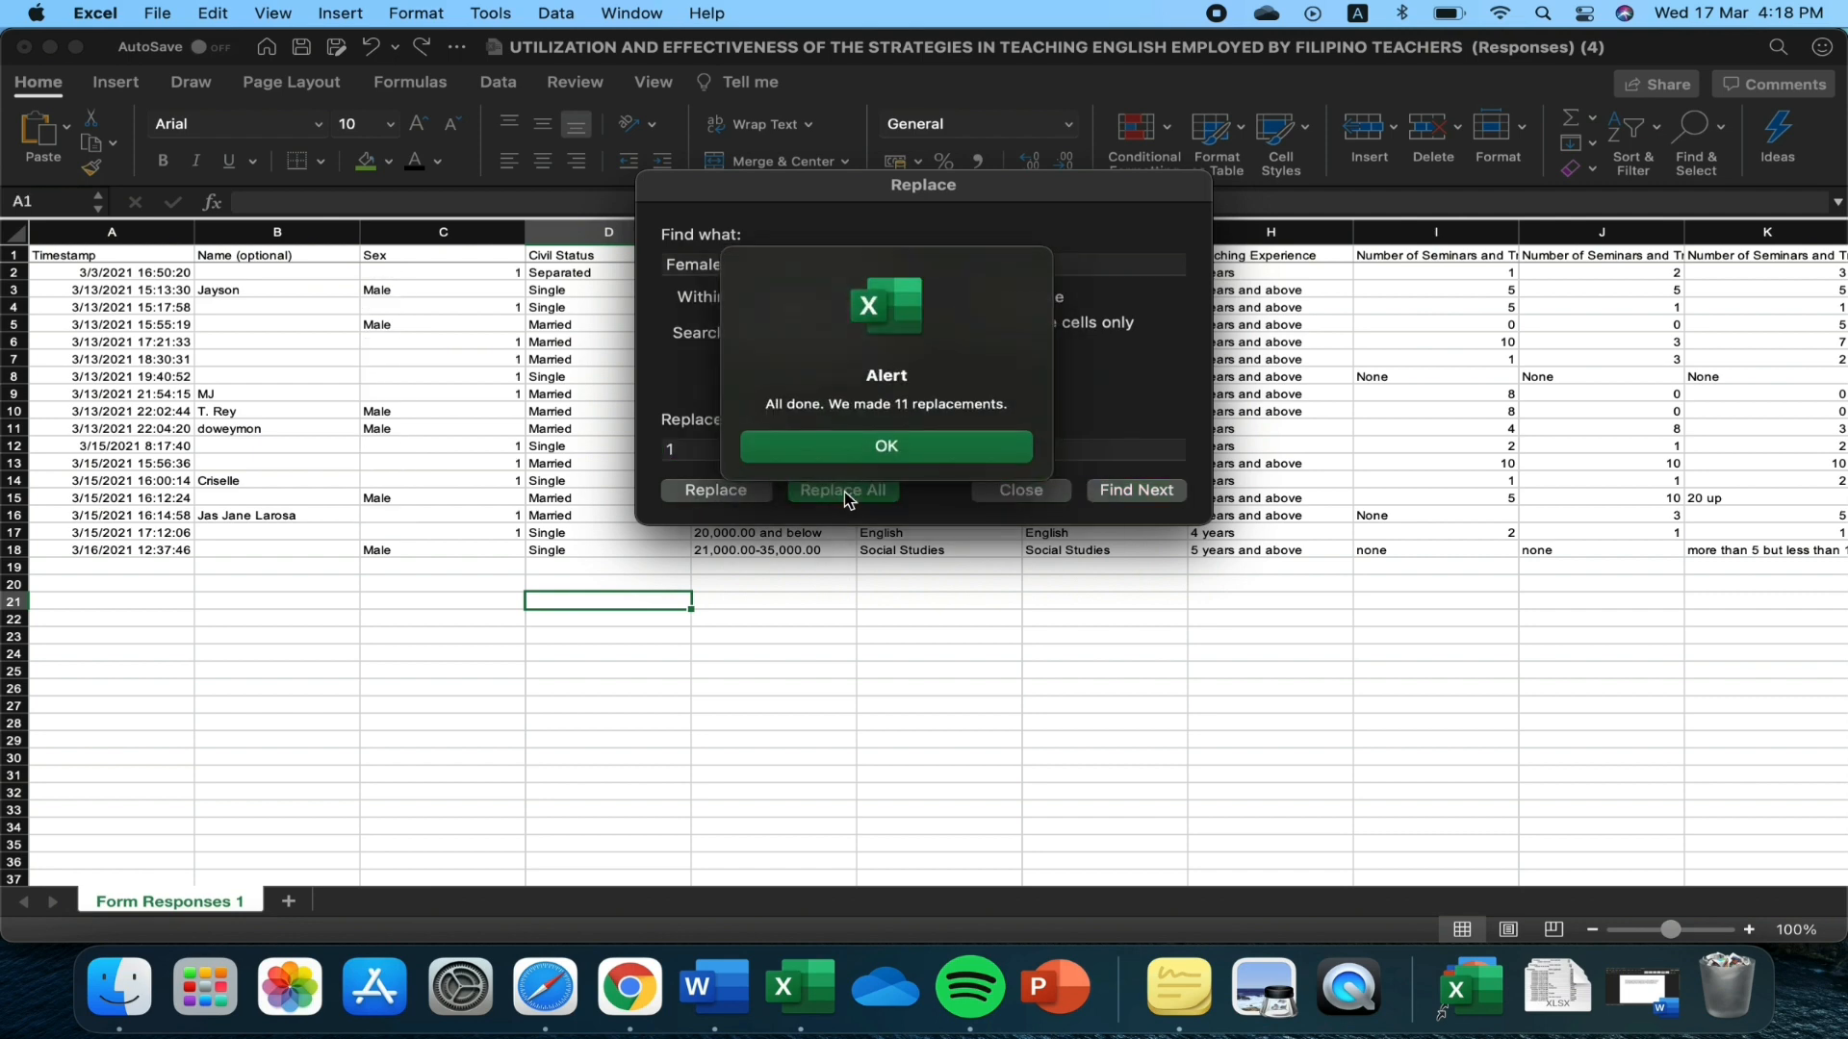
click(883, 451)
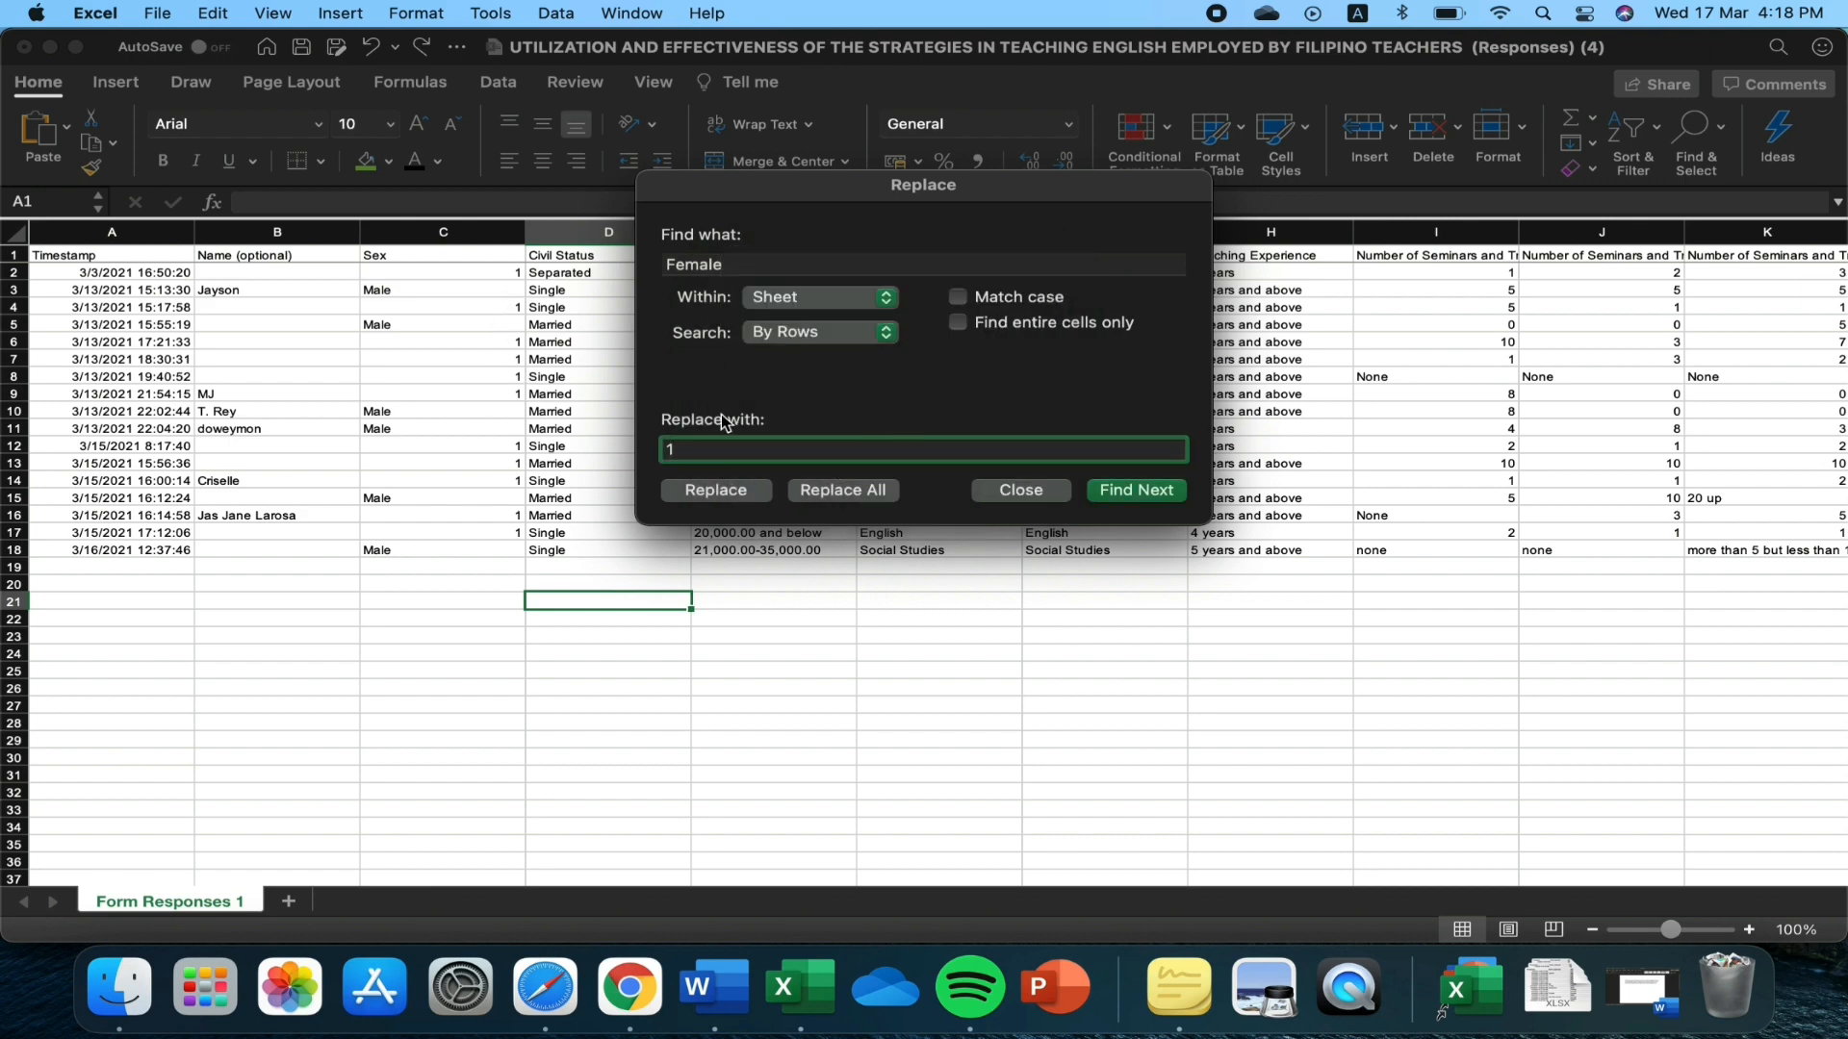
Replace every "Male" on the sheet with 2 and close the Replace dialog
click(730, 266)
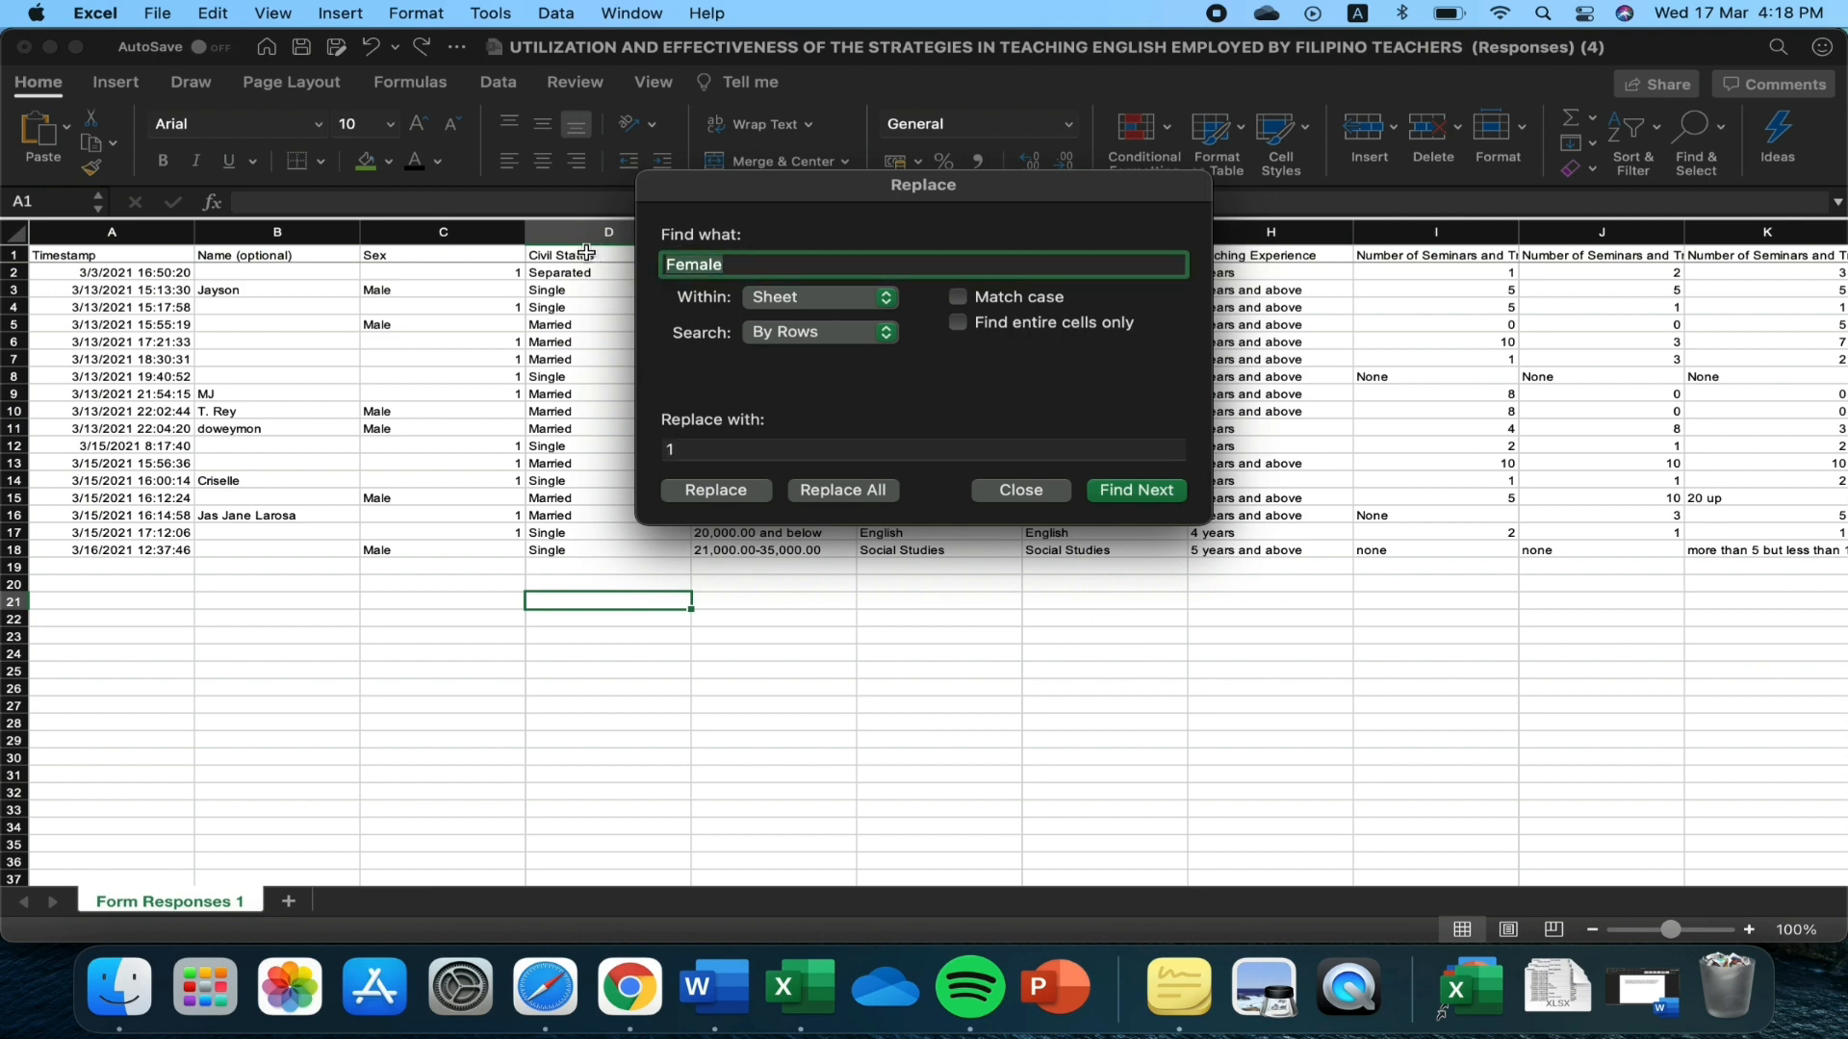
text(Mlae)
key(BackSpace)
key(BackSpace)
key(BackSpace)
text(ale)
click(705, 449)
key(BackSpace)
text(2)
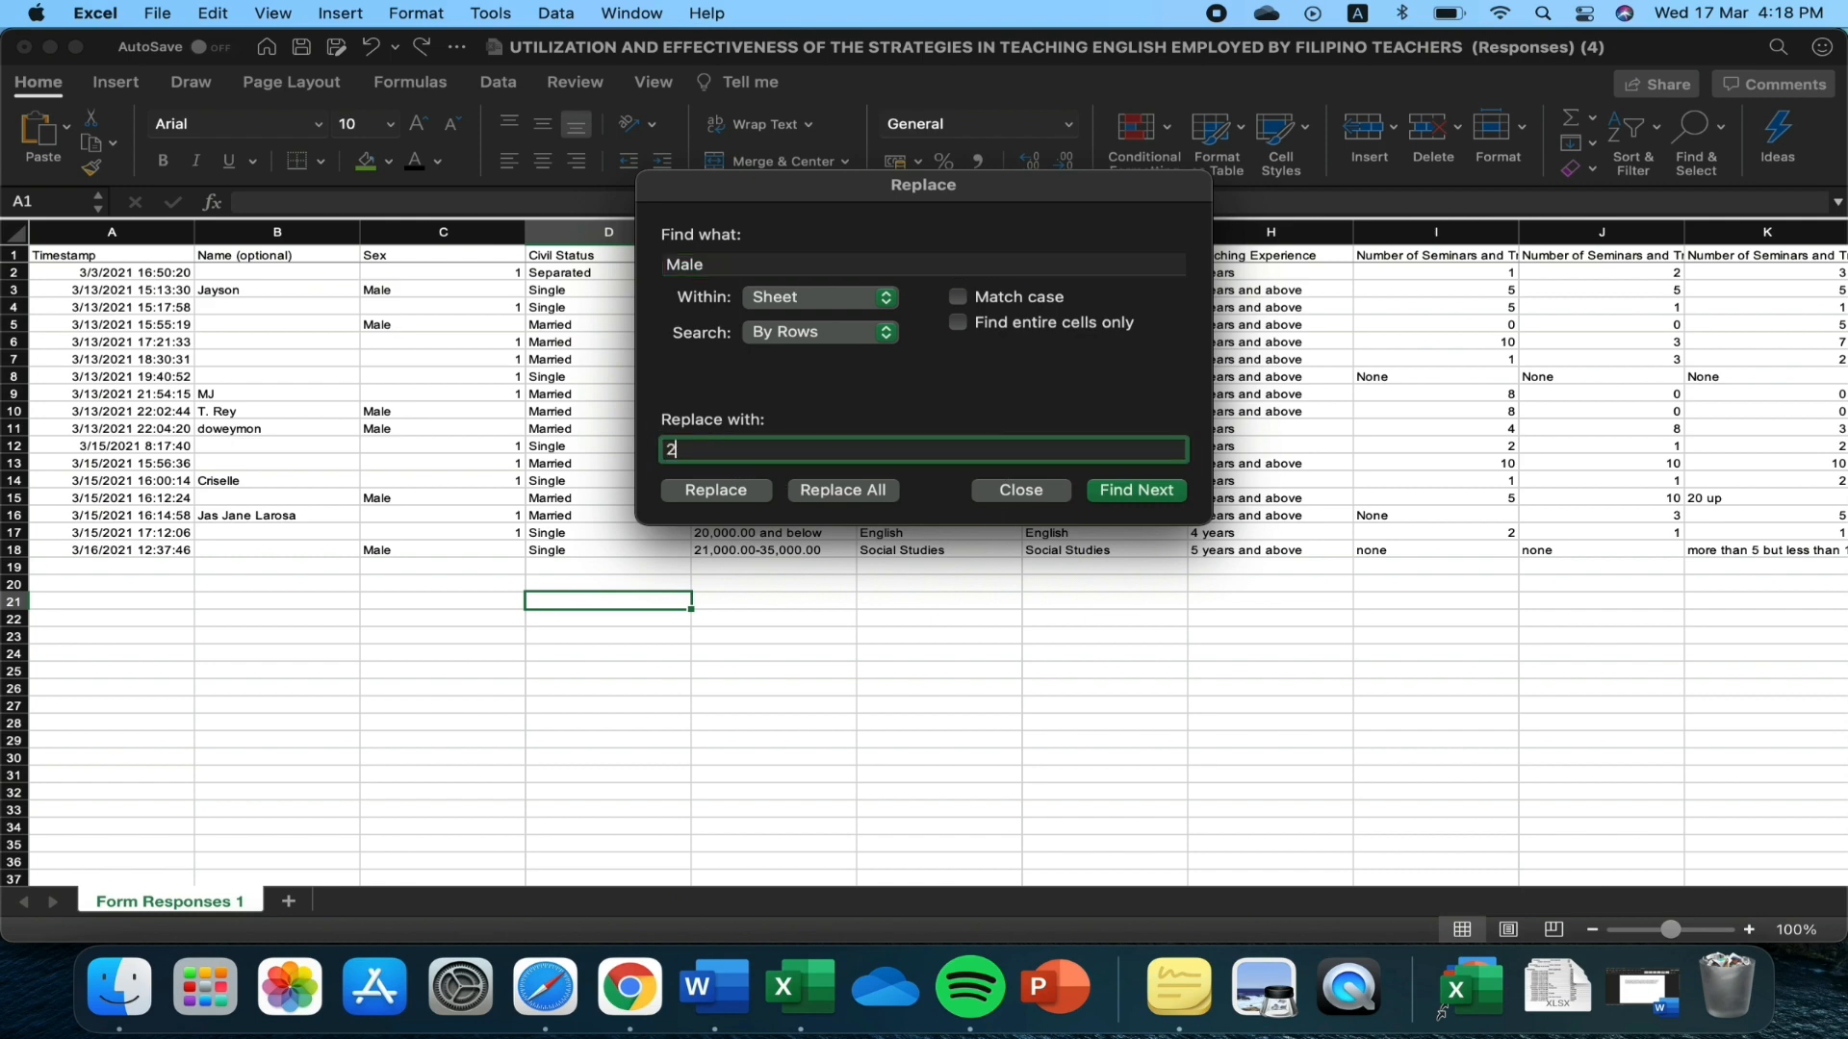
click(837, 493)
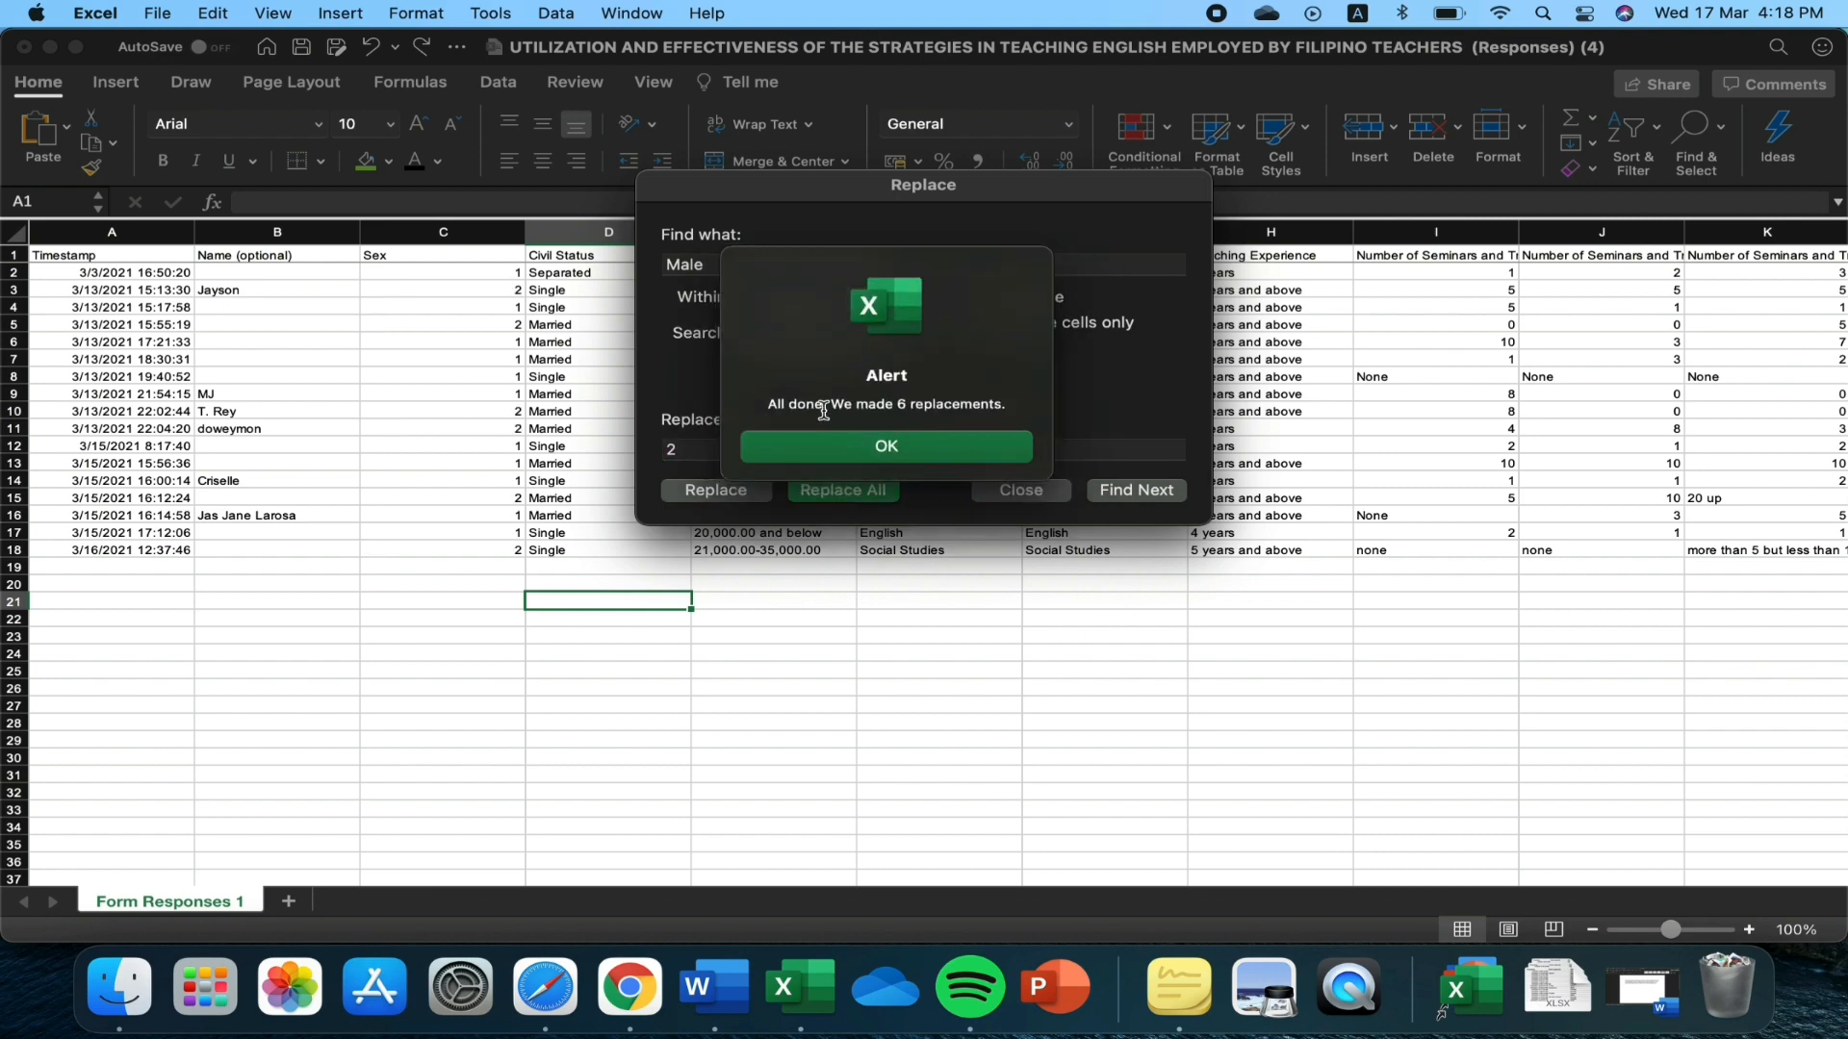
click(915, 445)
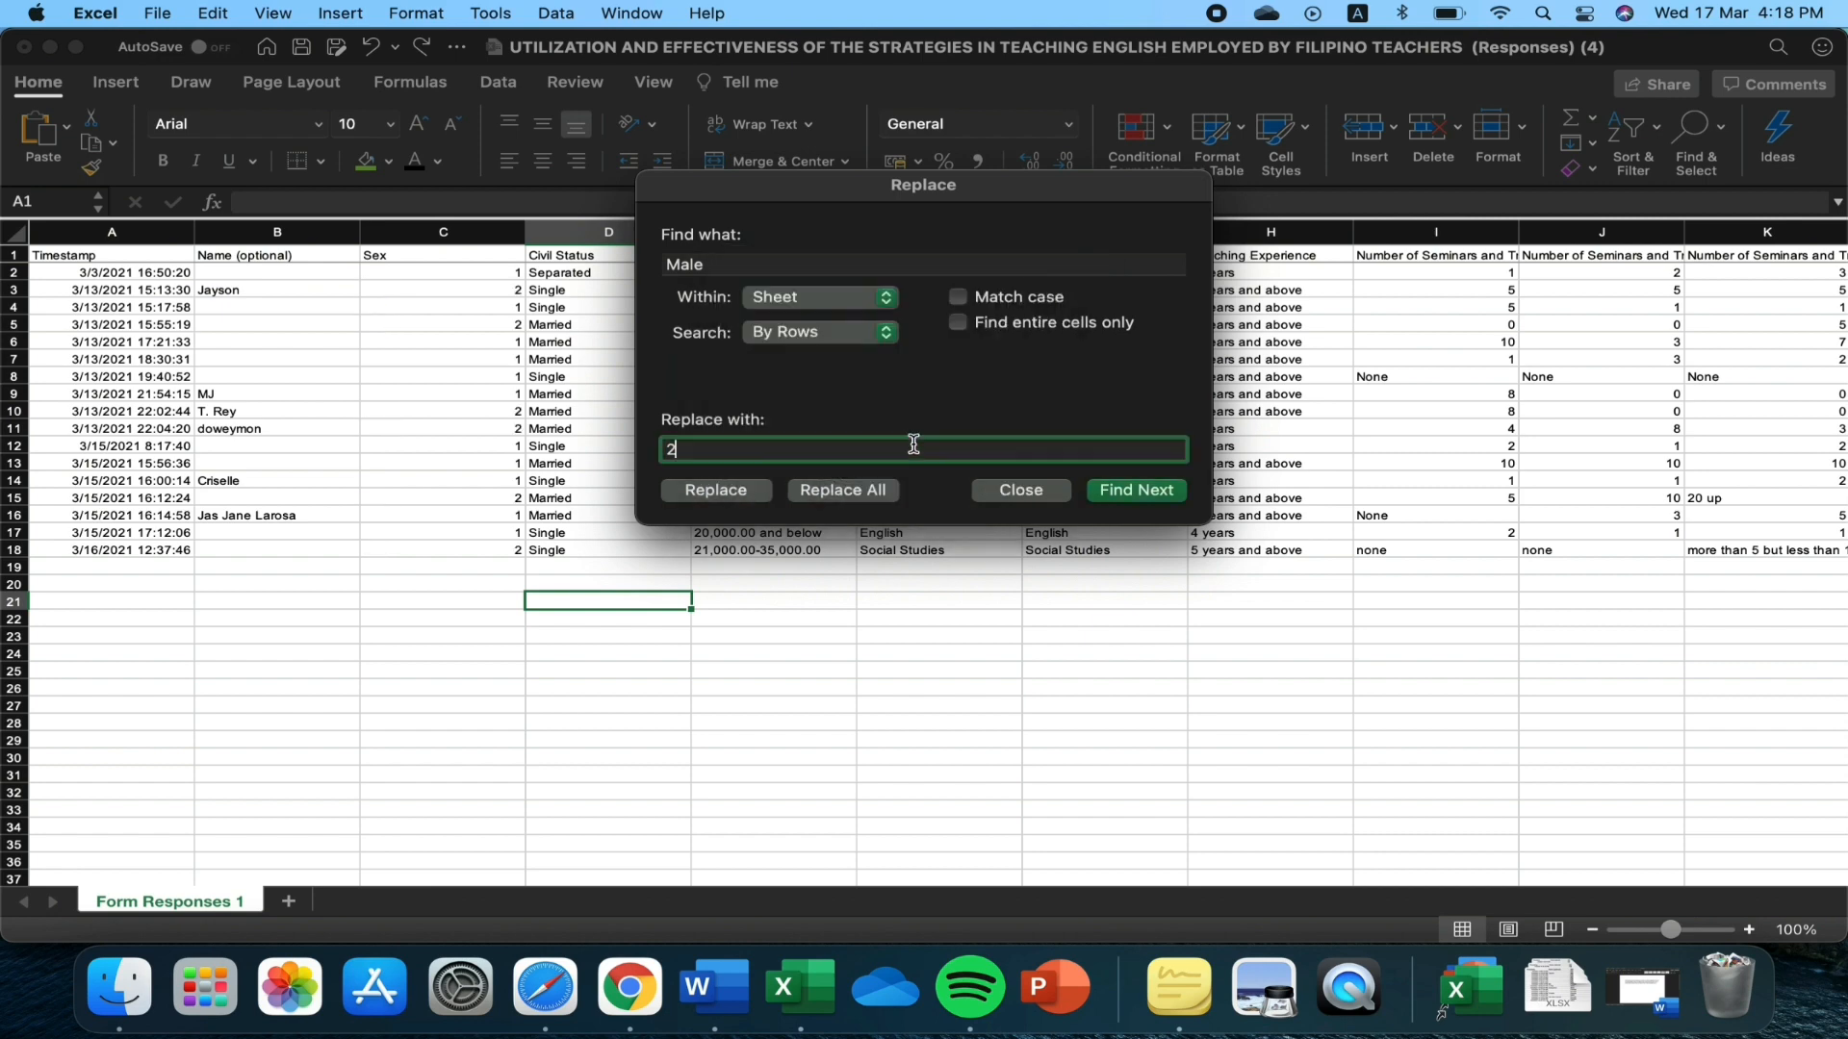
click(1021, 491)
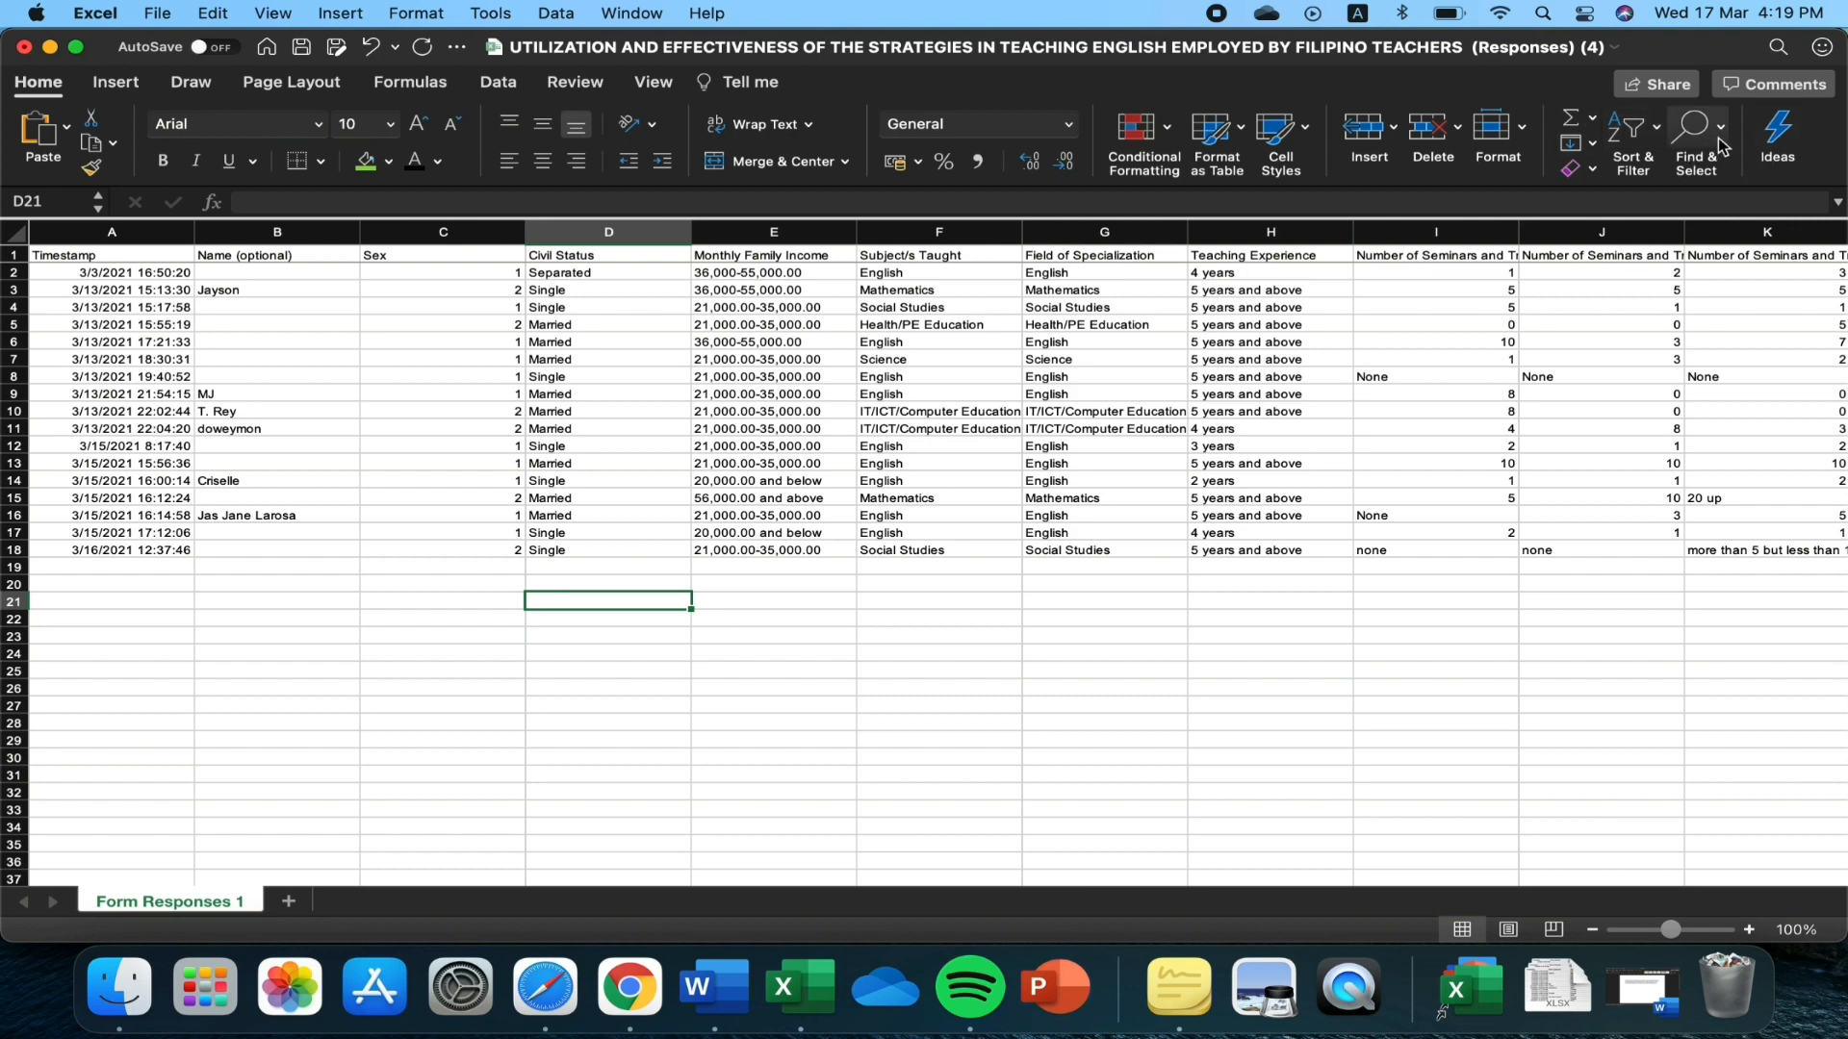
Check the numeric codes in the Sex column, cells C2 to C18
click(487, 274)
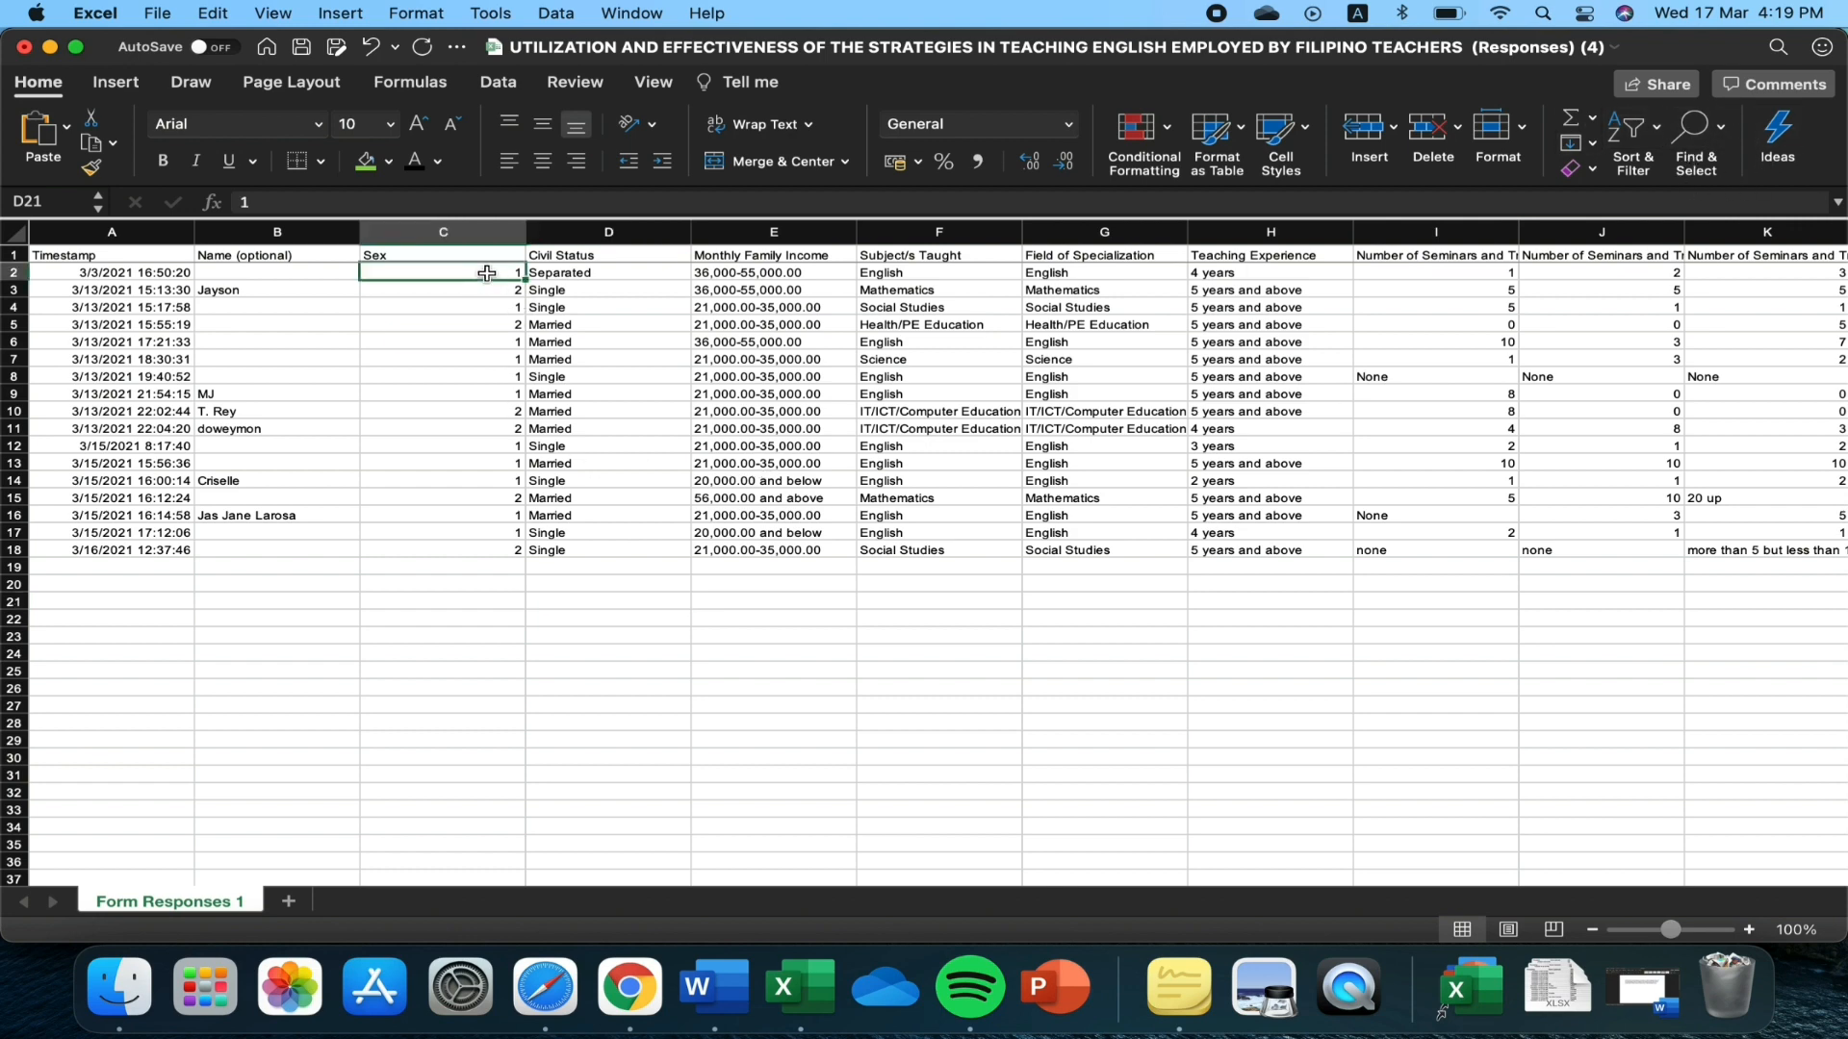
drag(487, 274, 510, 546)
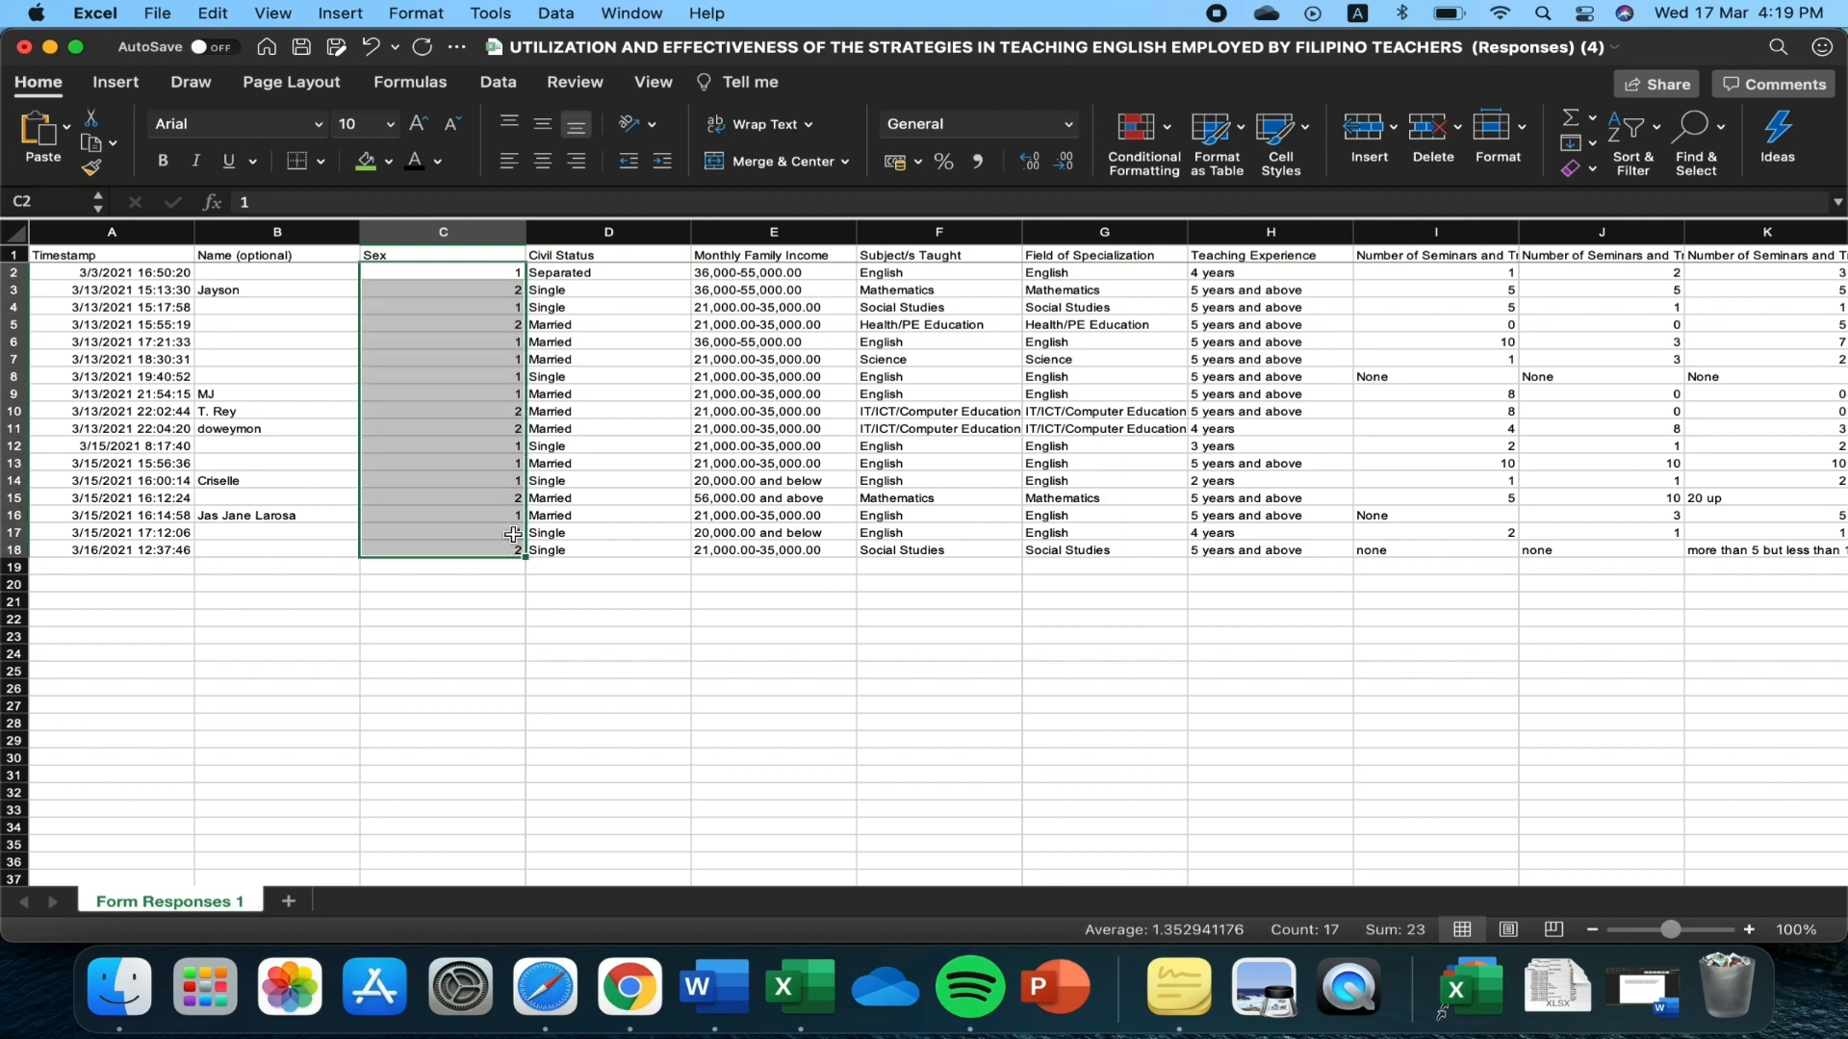
click(506, 308)
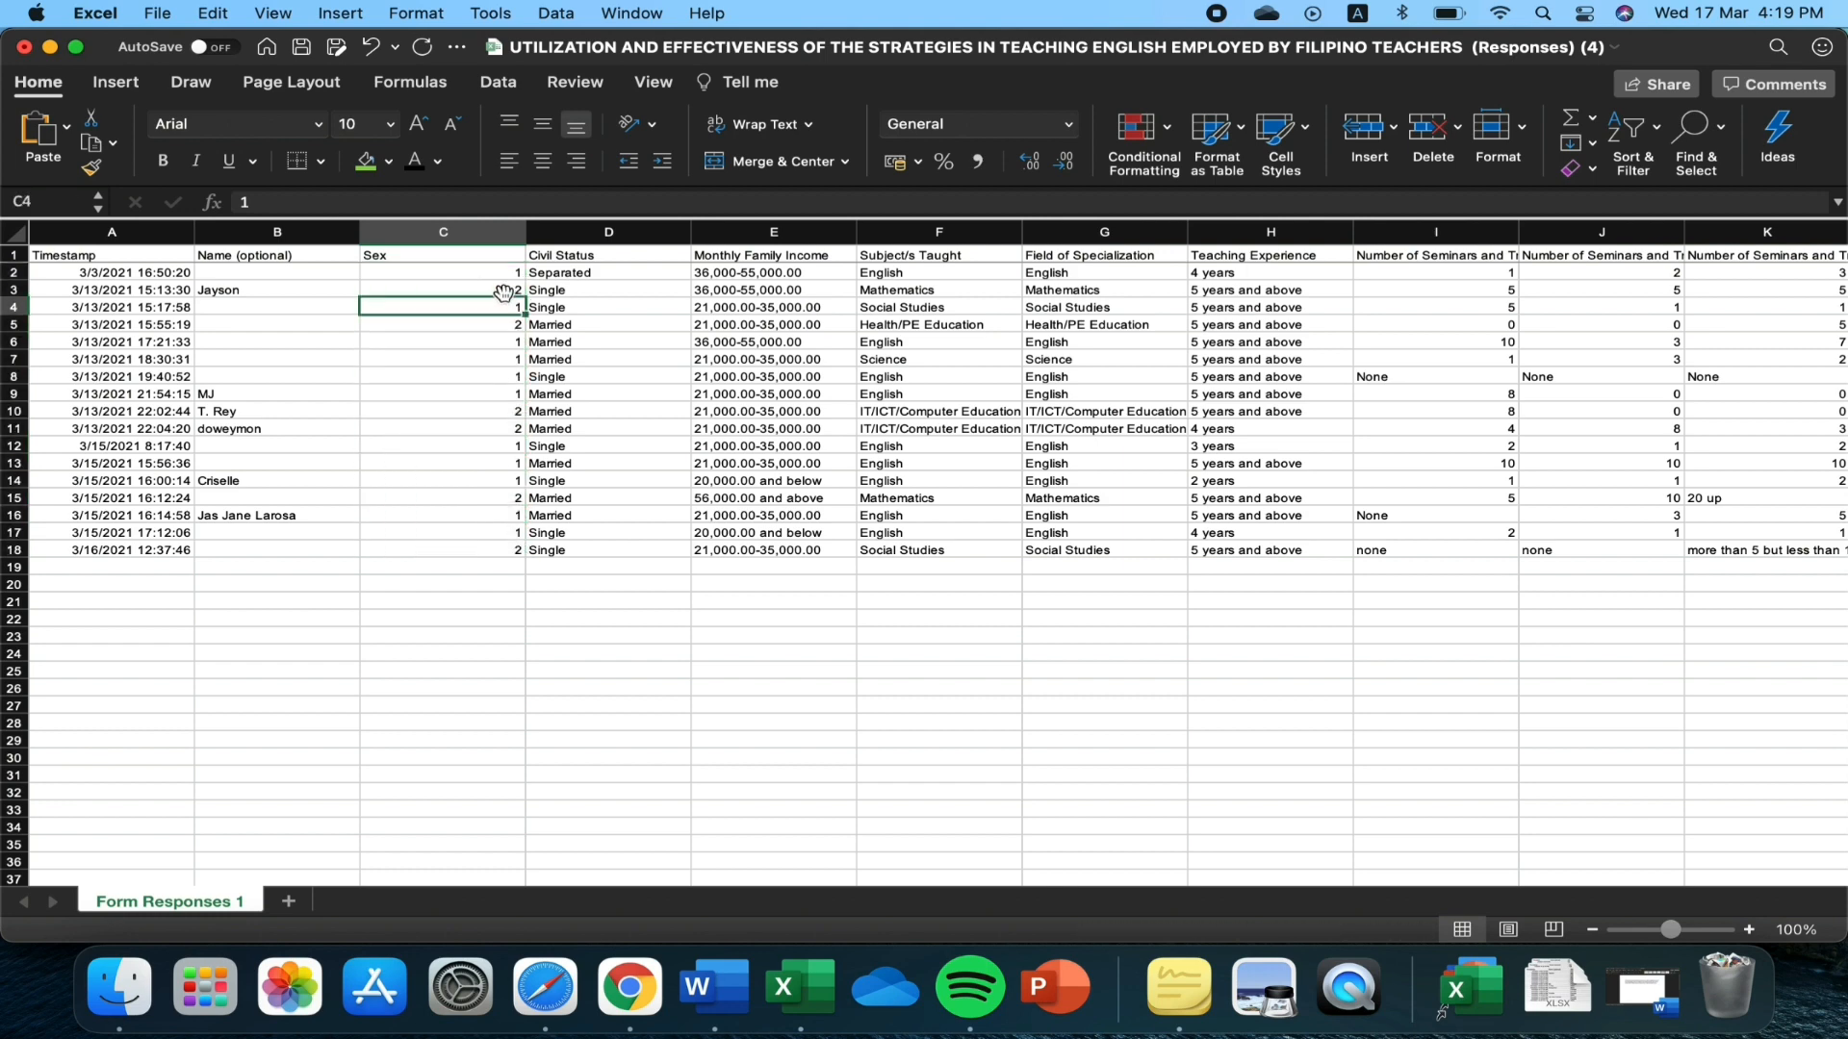
click(488, 567)
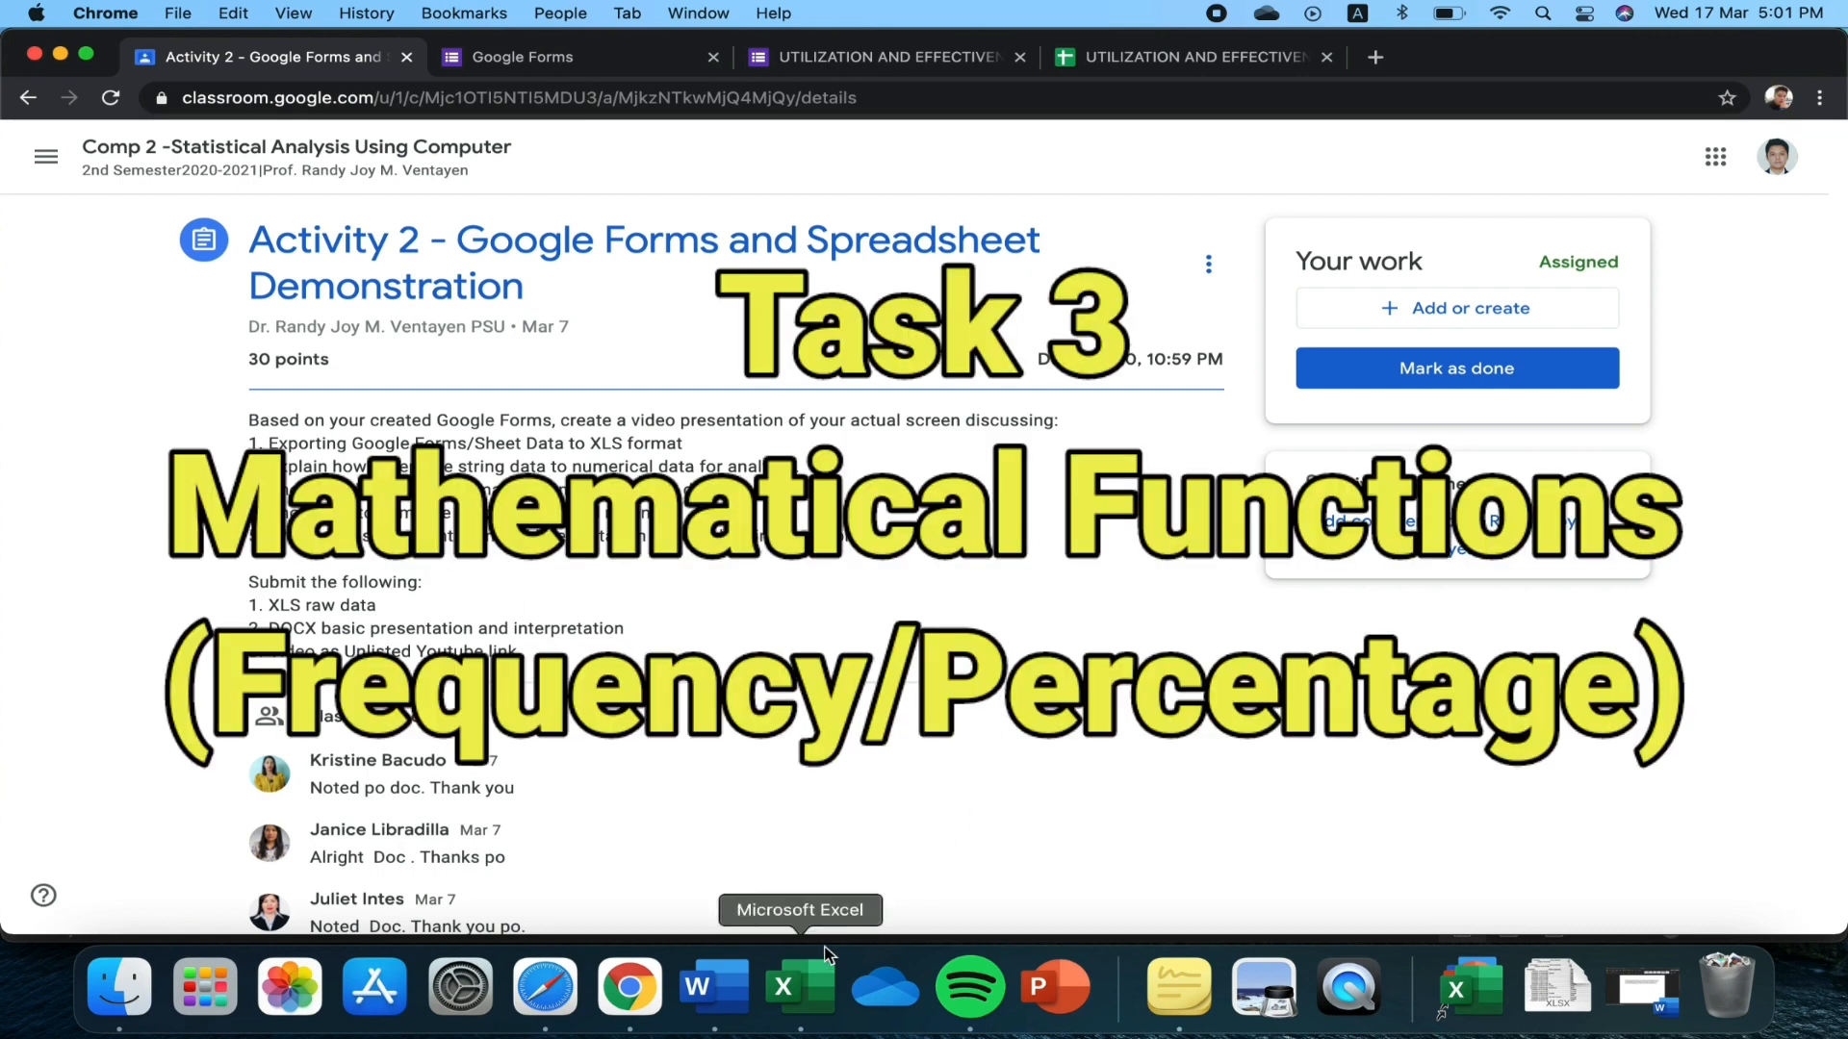
Enter the label "Total Number of Respondents" in cell B19 of the Excel response sheet
click(809, 984)
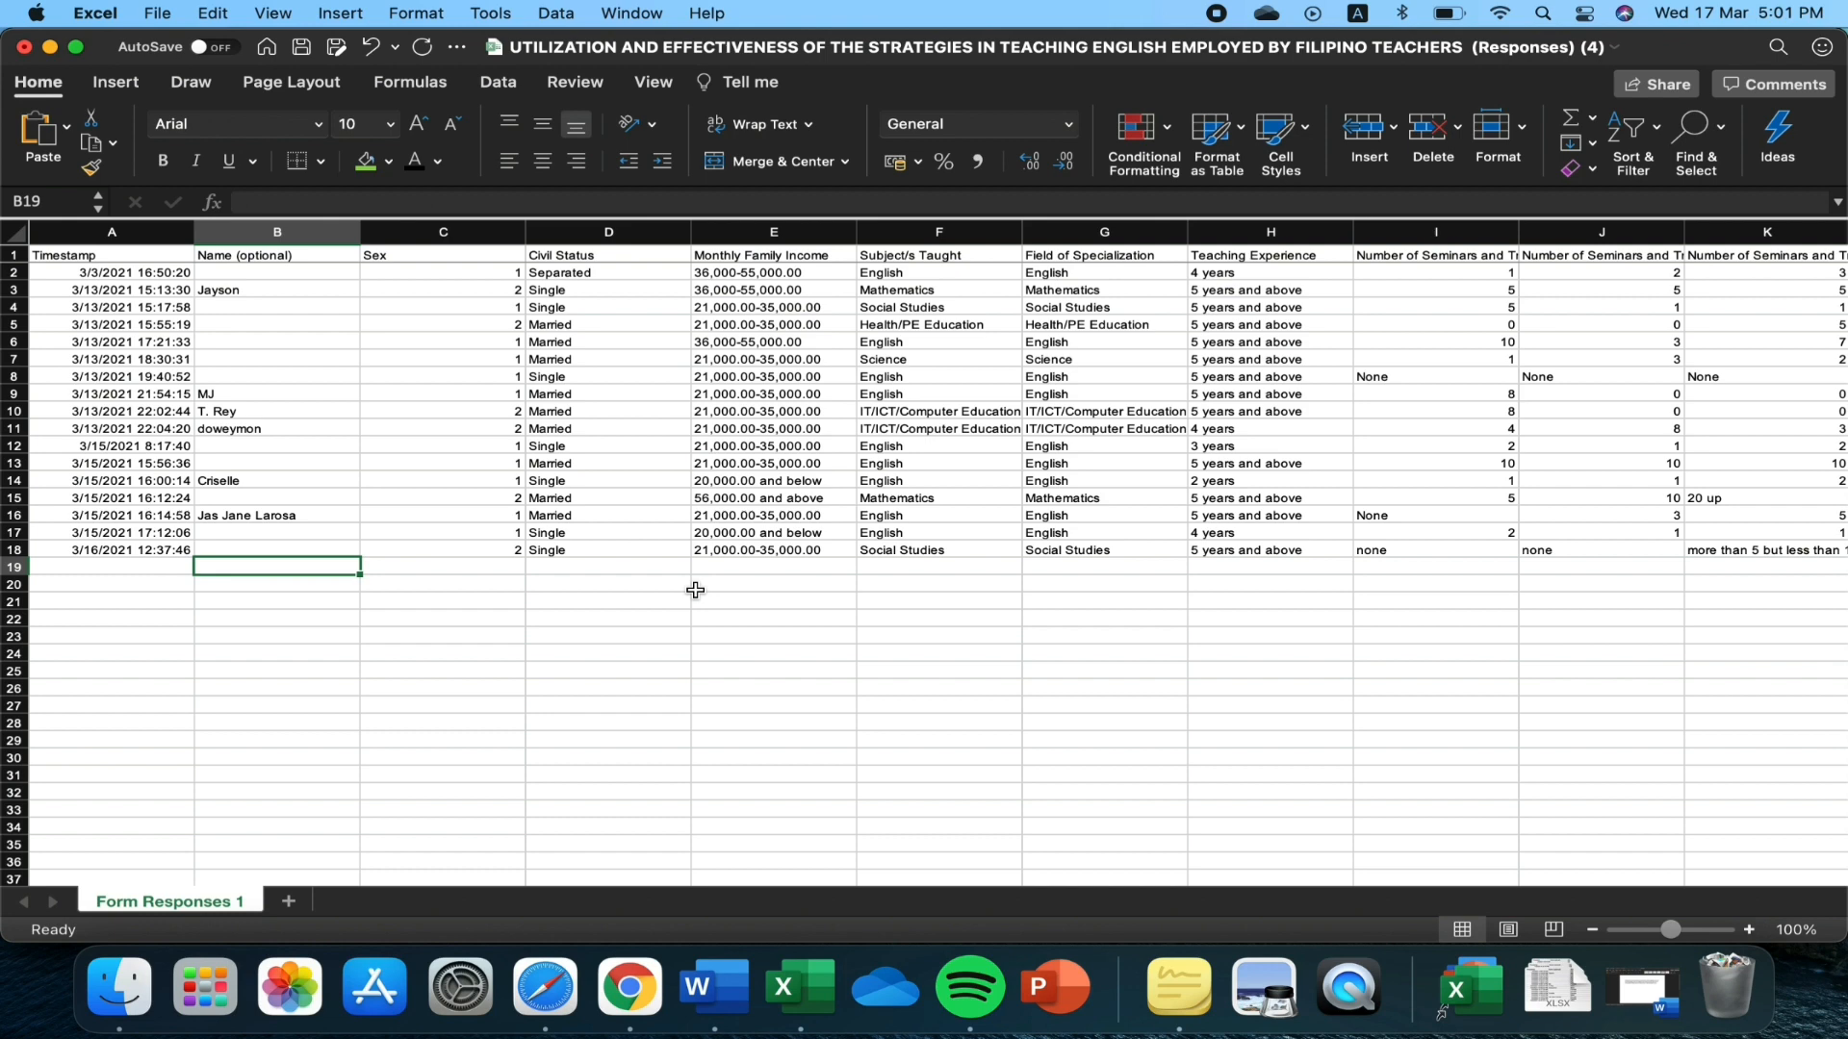
text(T.)
key(BackSpace)
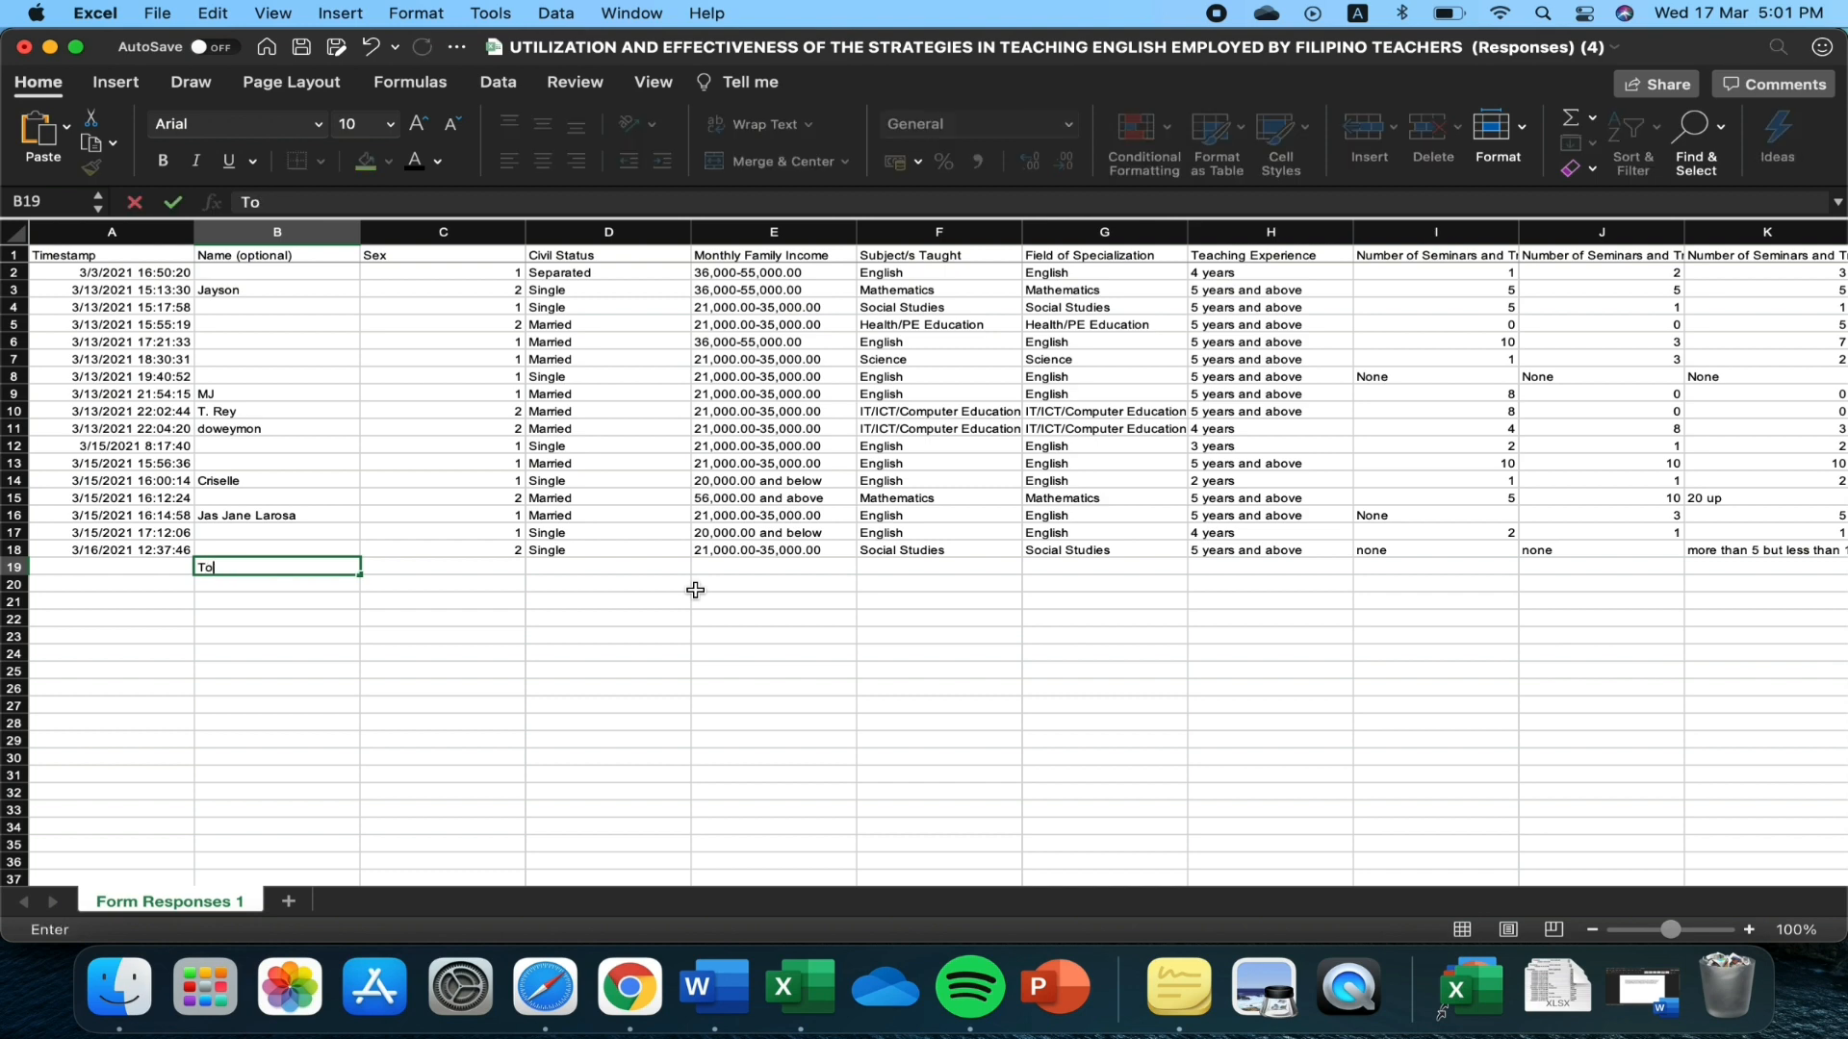
text(otal Number of Respondents)
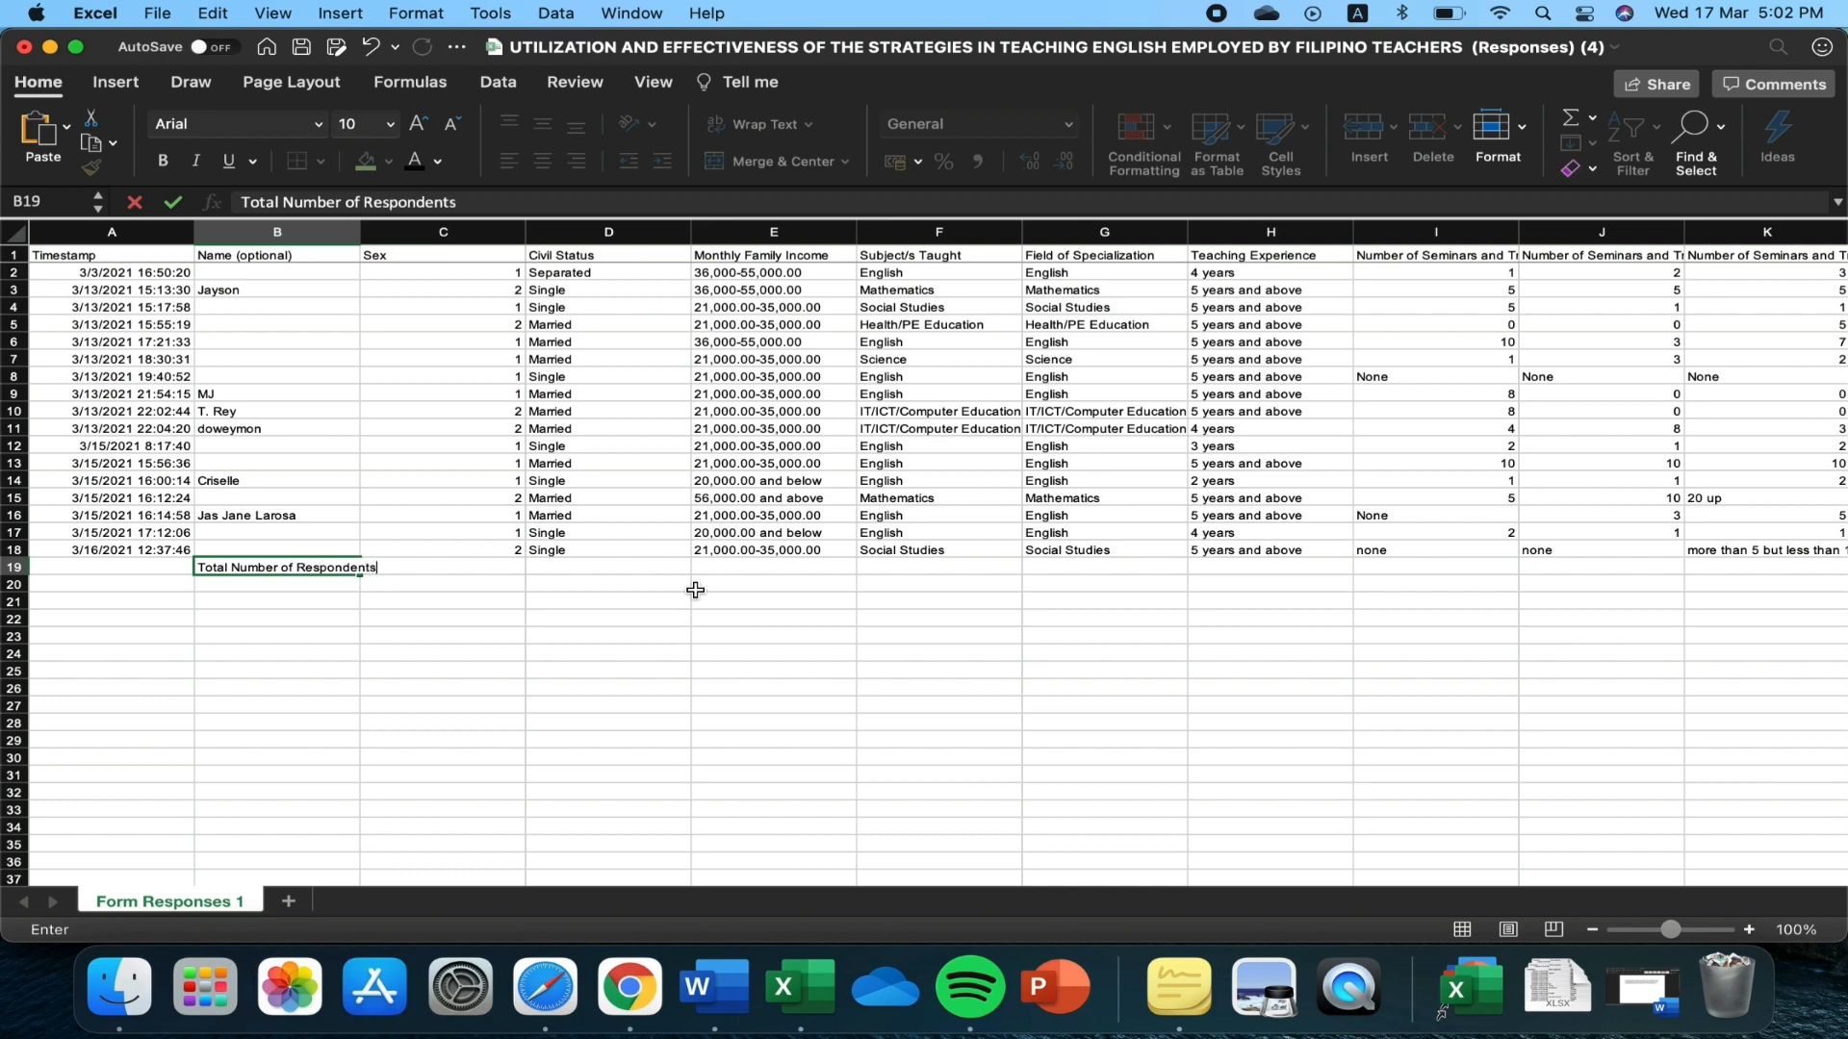
click(507, 570)
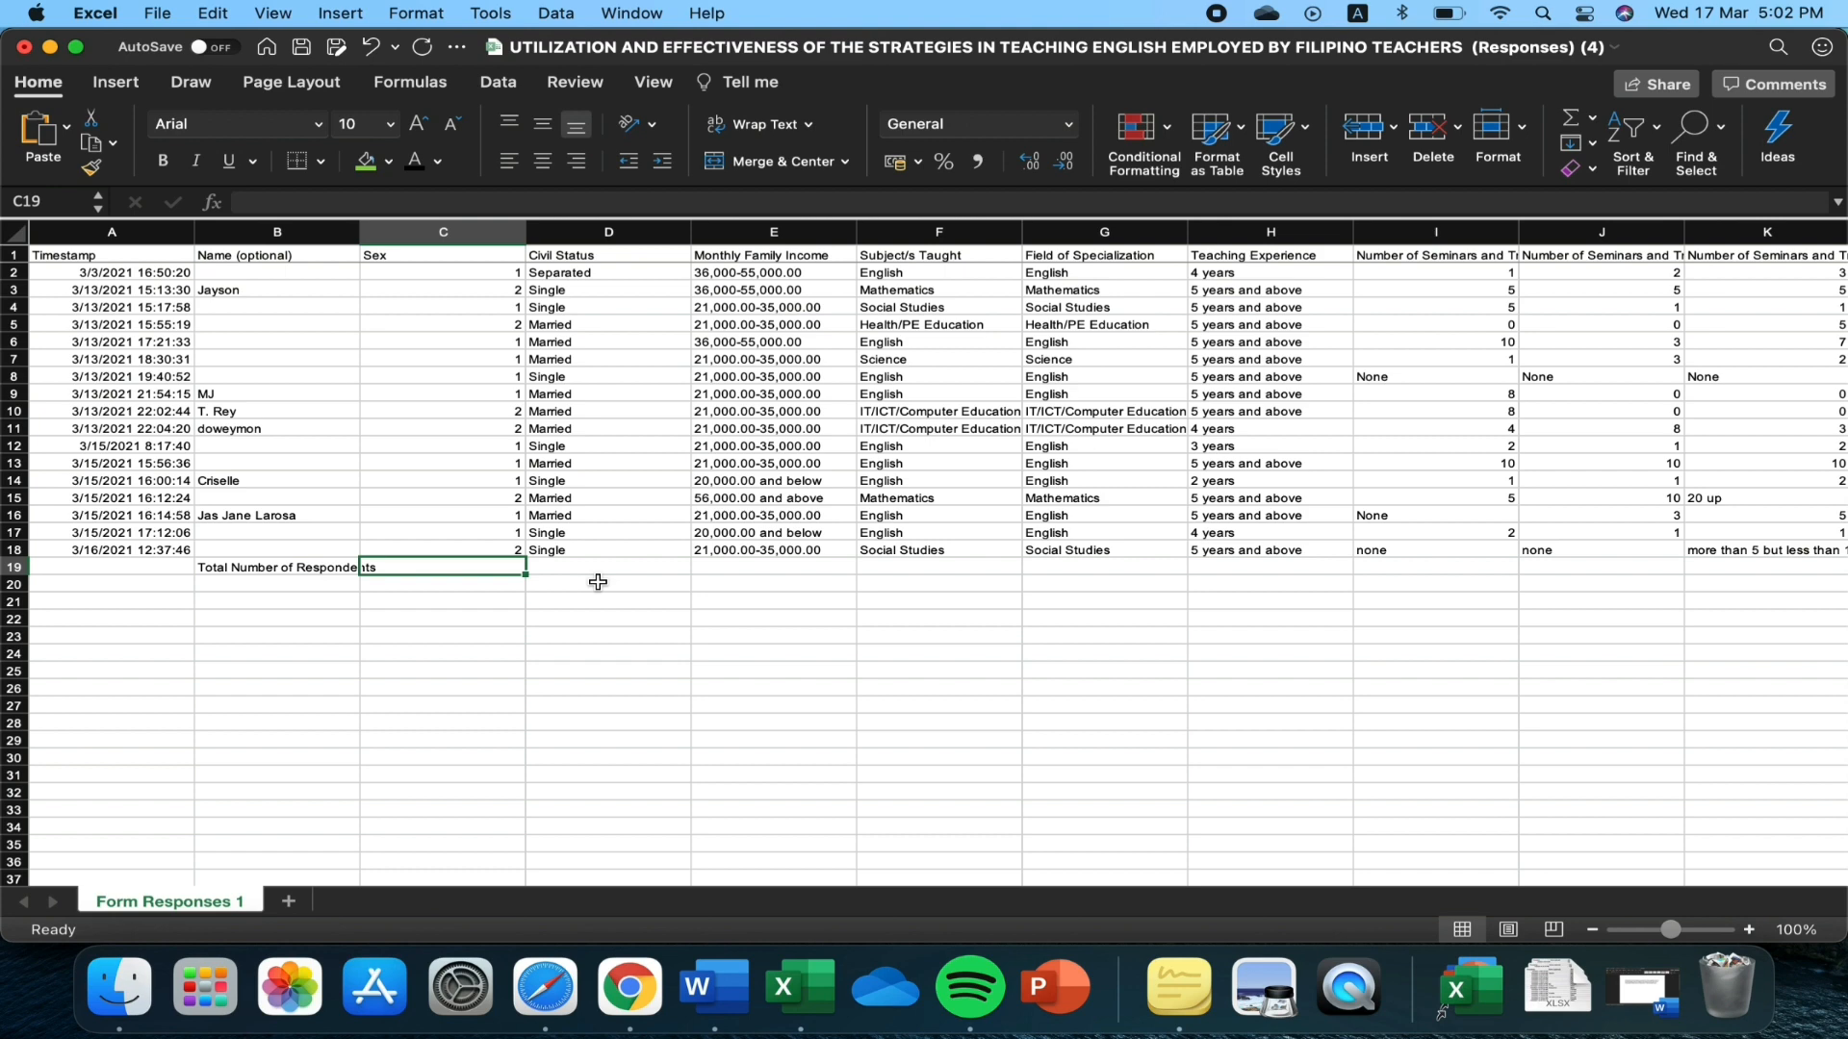
Count the respondents in cell C19 with the formula =COUNT(C2:C18)
text(=)
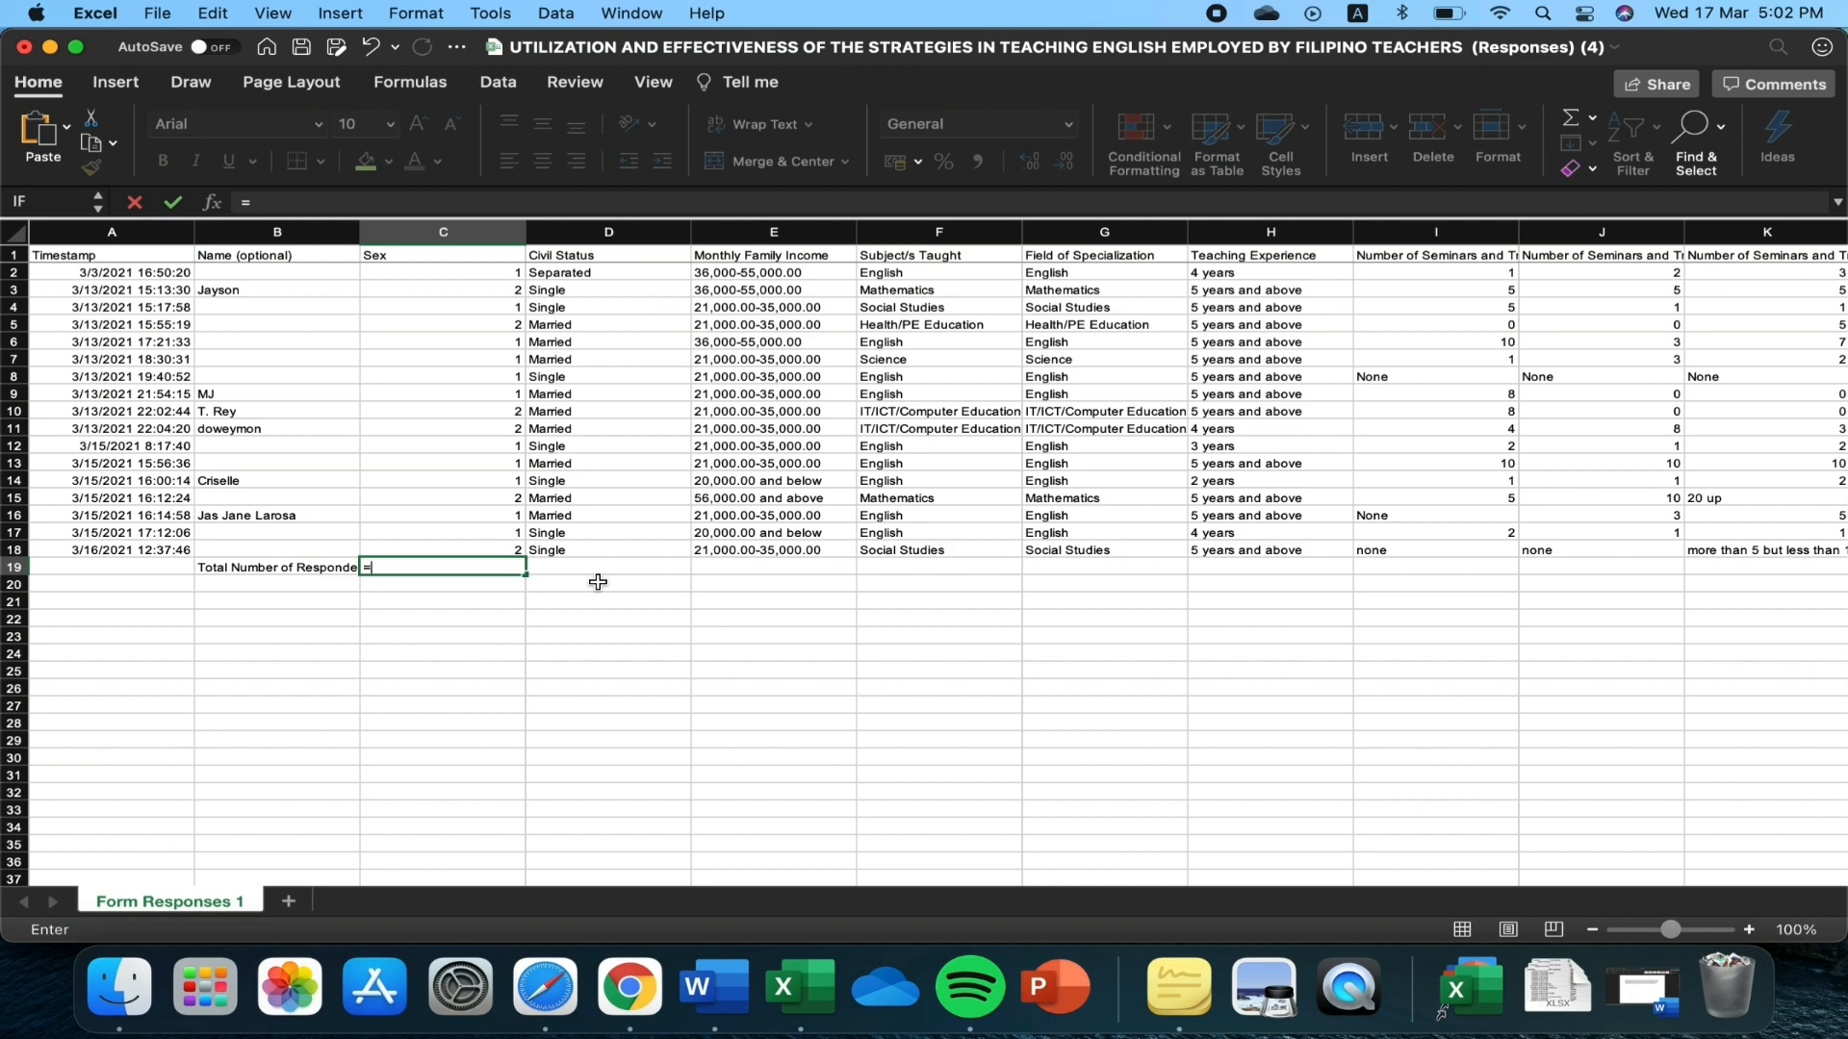
text(count)
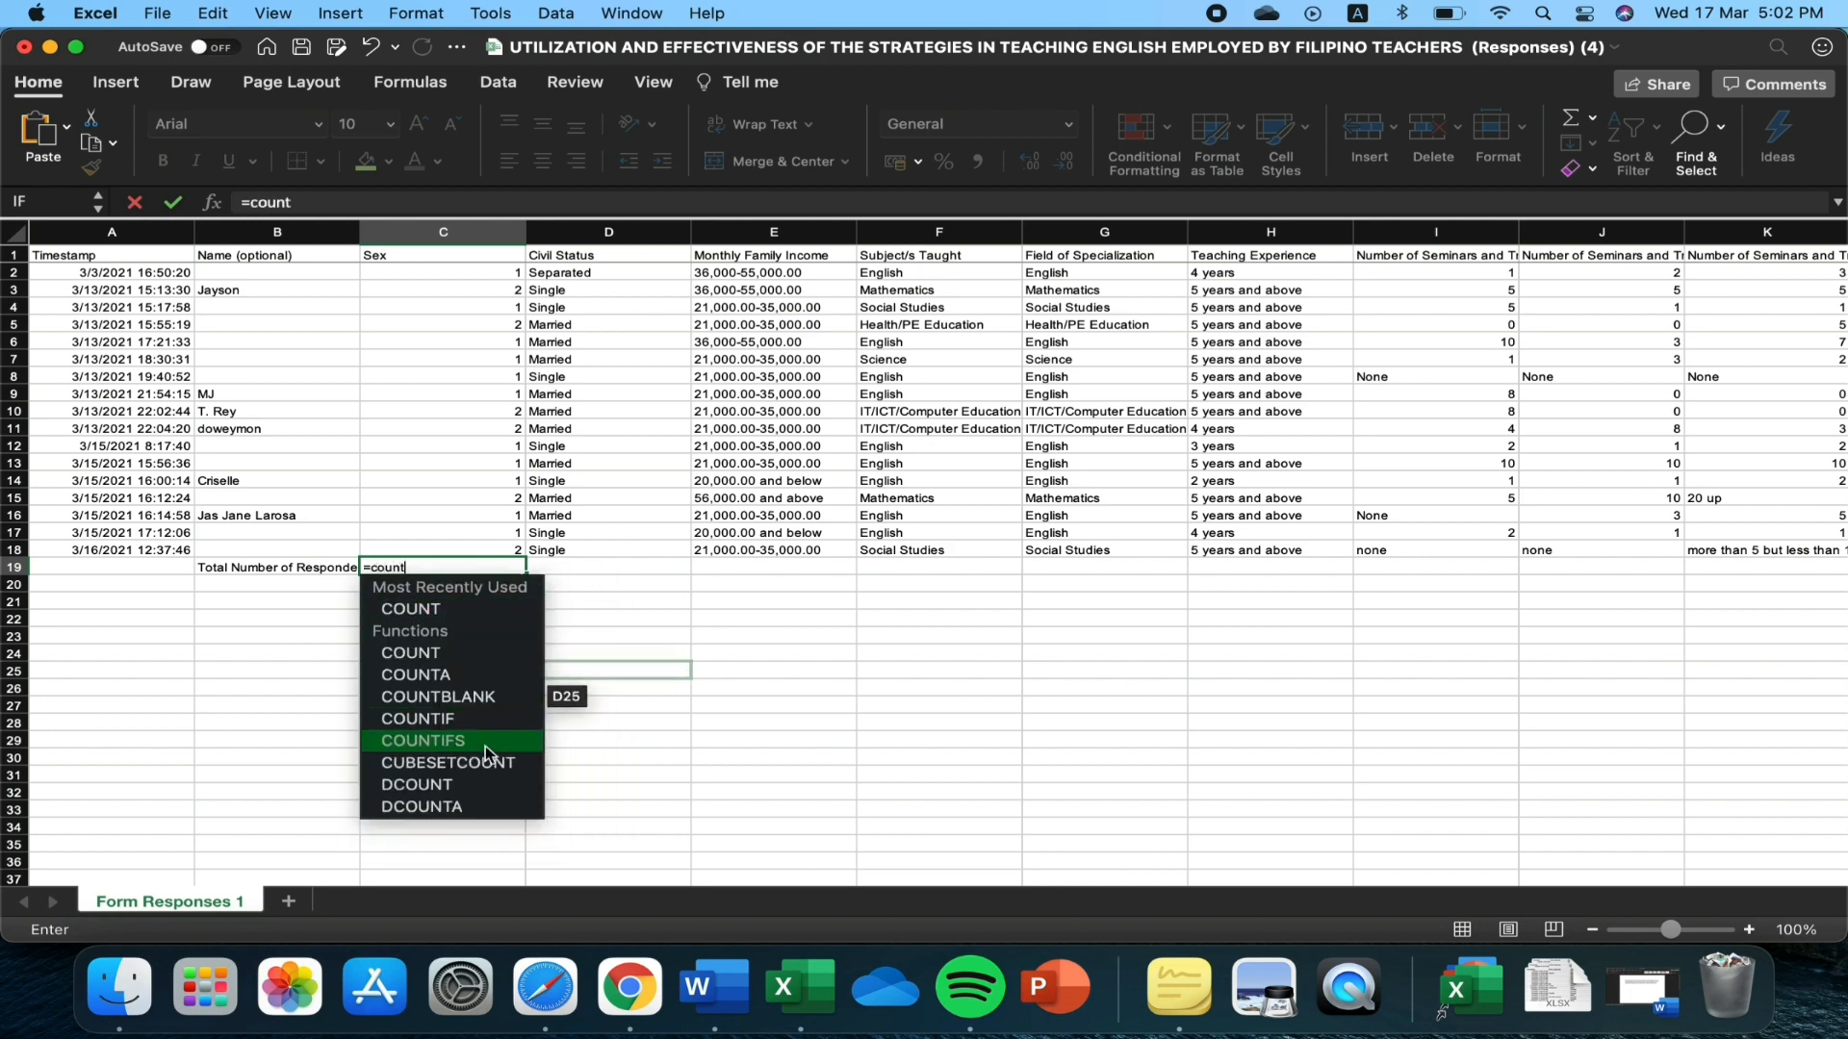
click(436, 610)
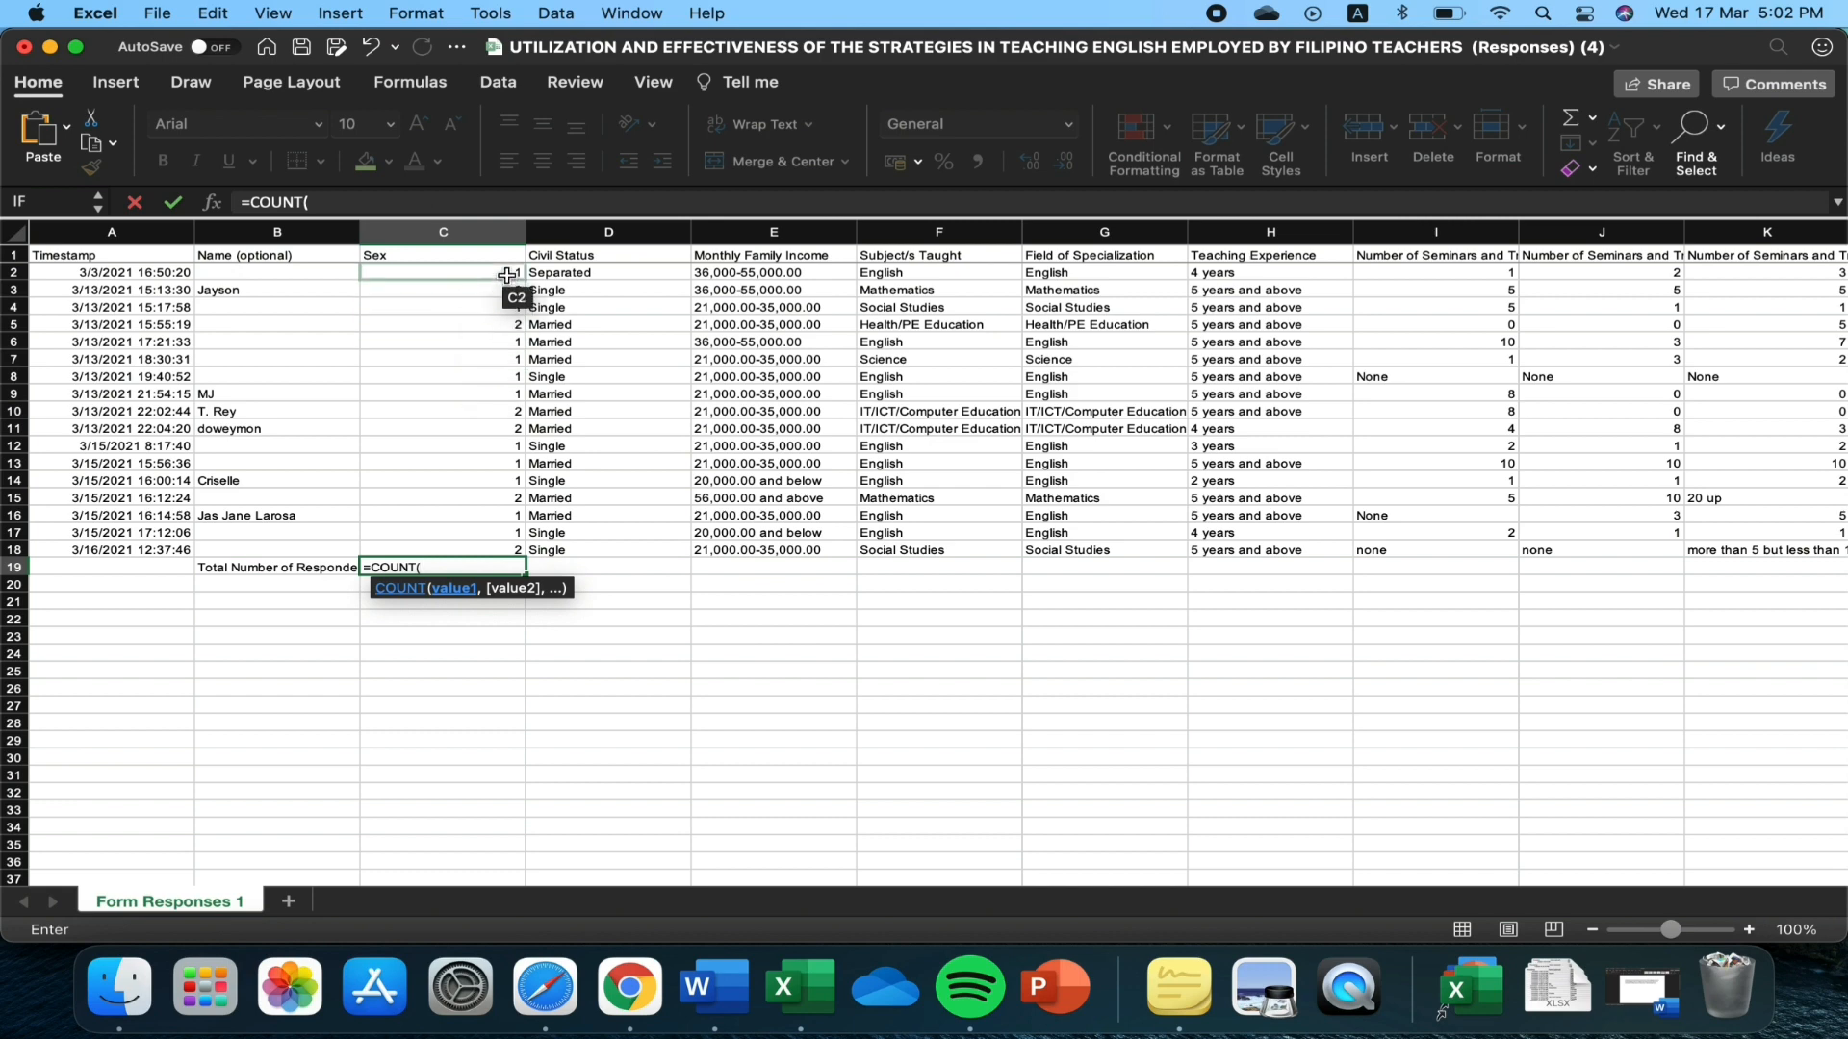
drag(507, 276, 517, 559)
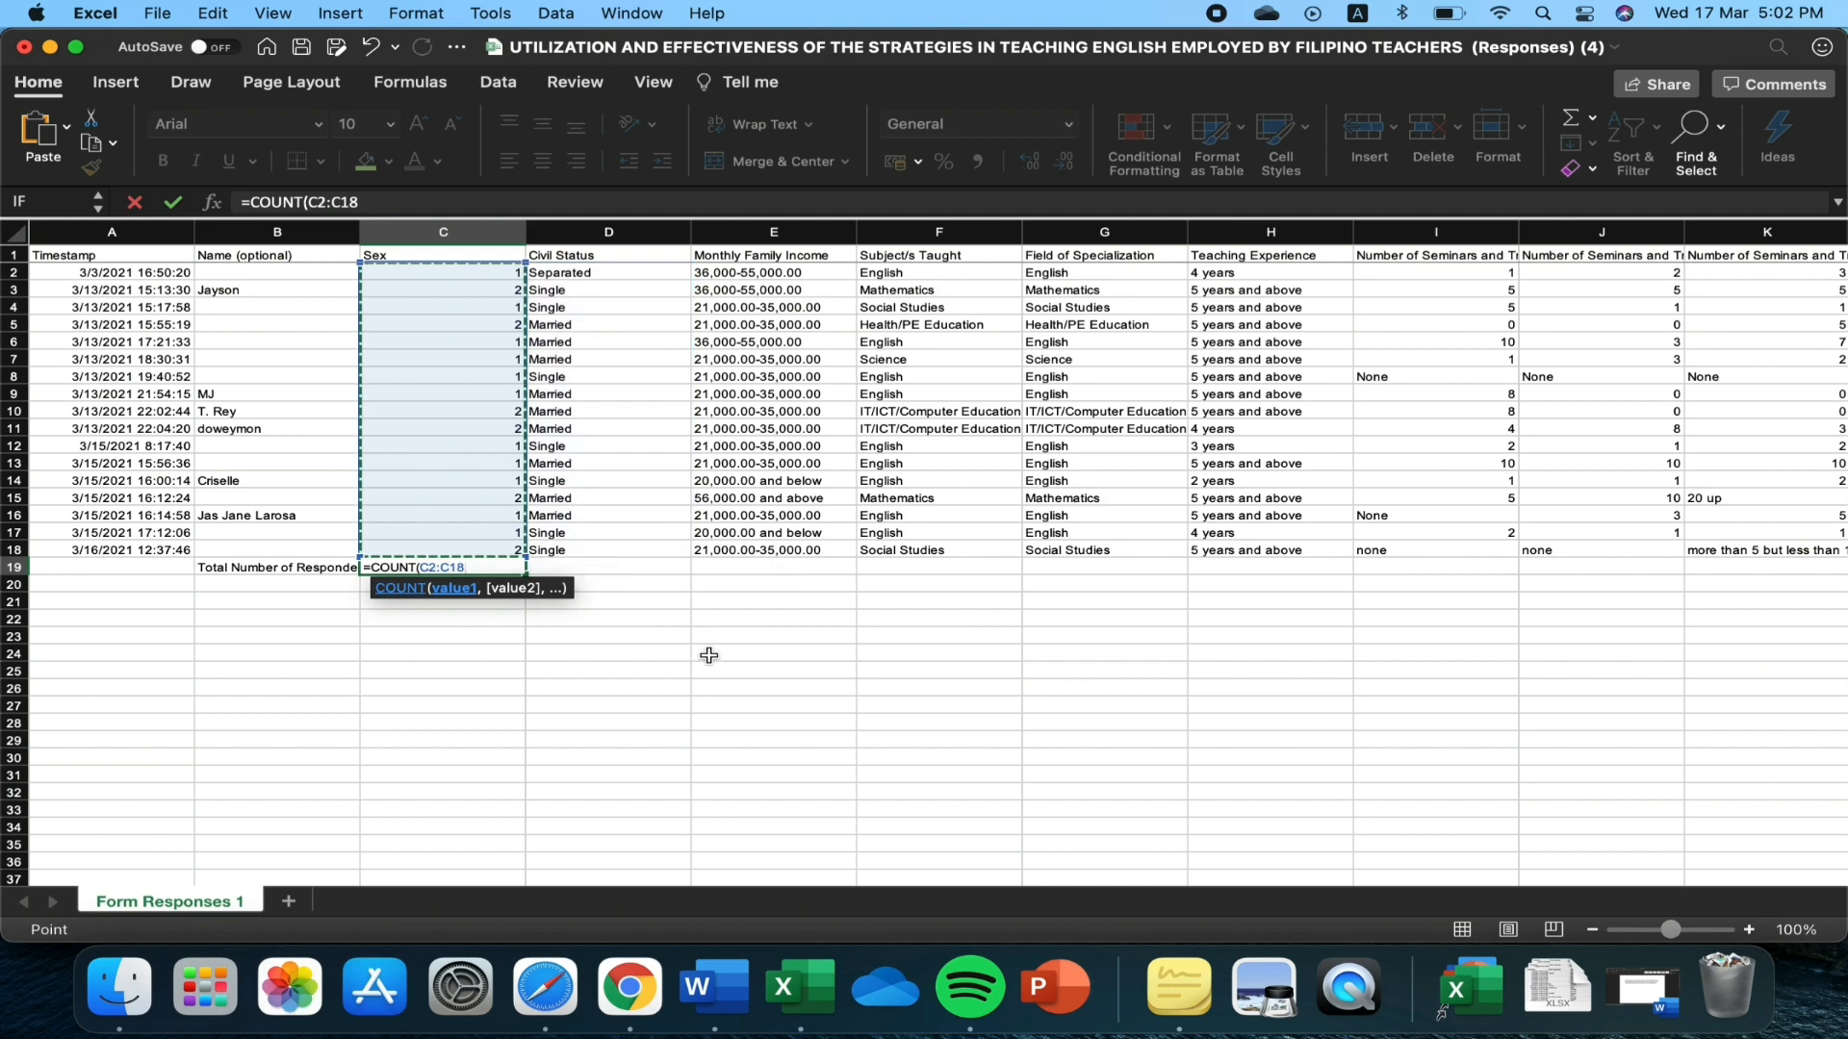
text())
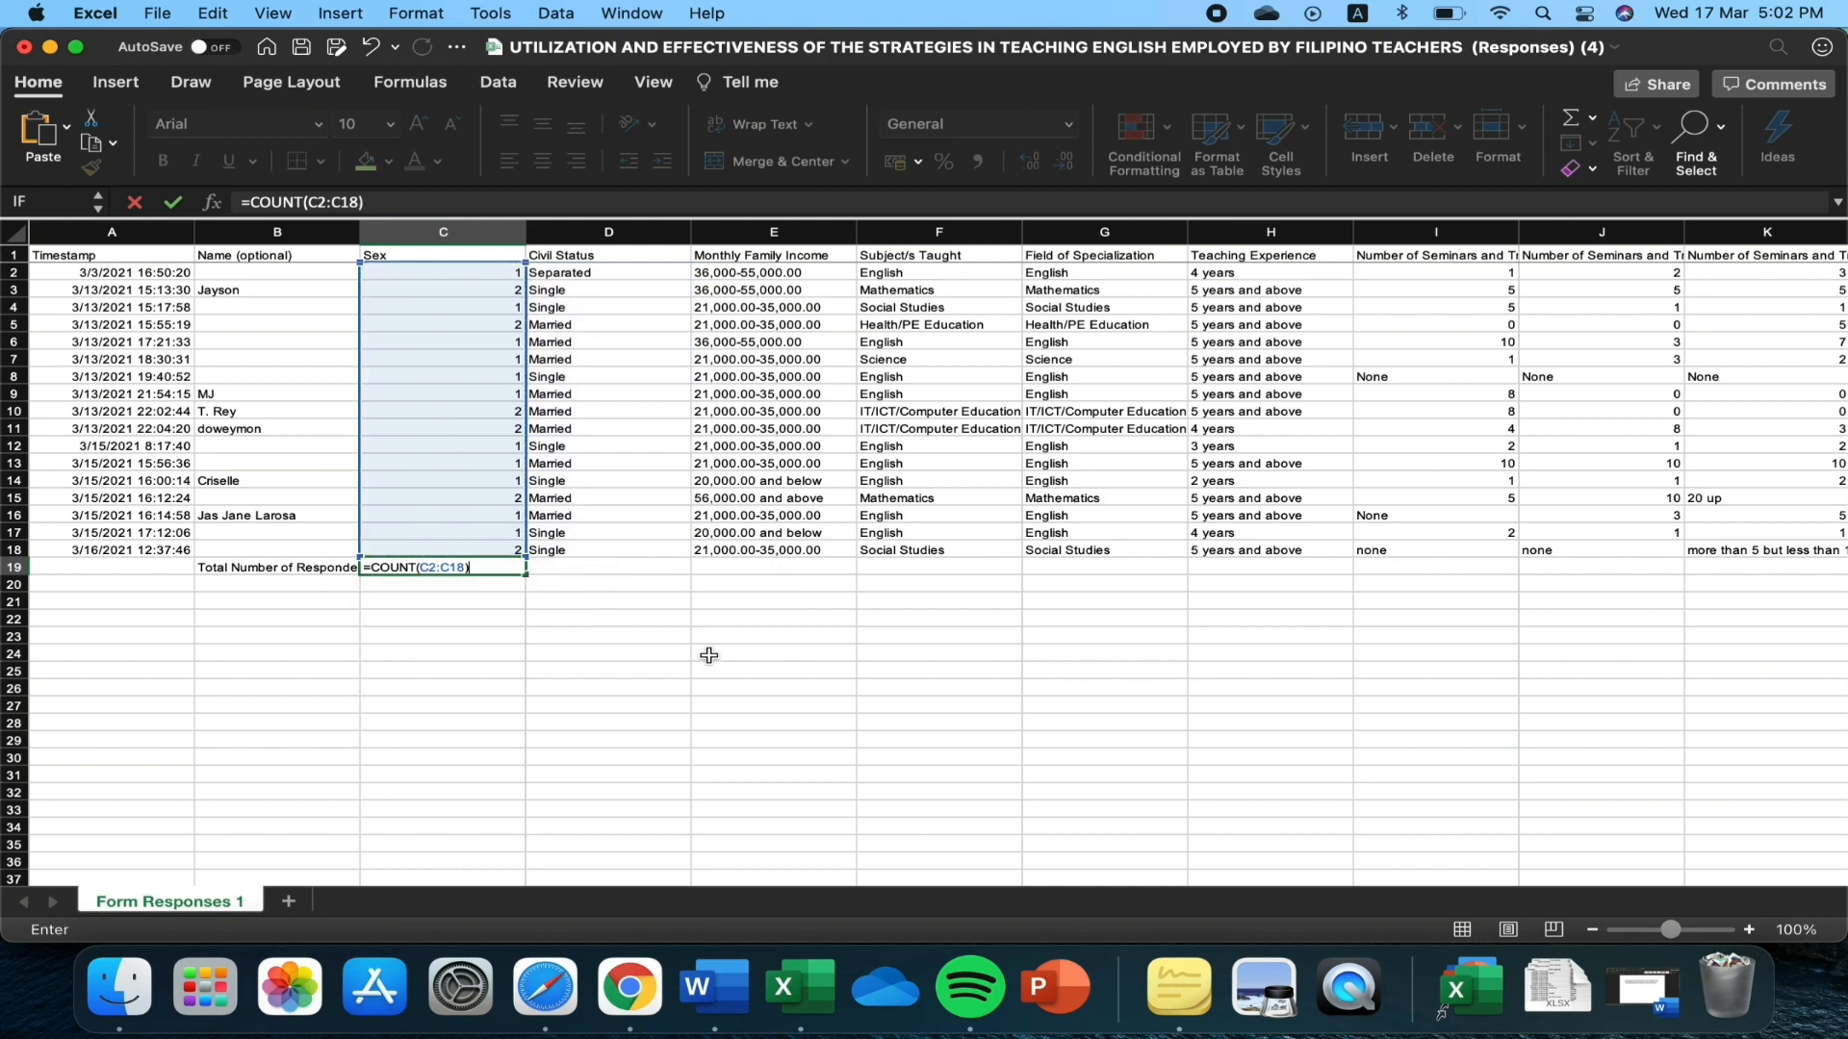
key(Return)
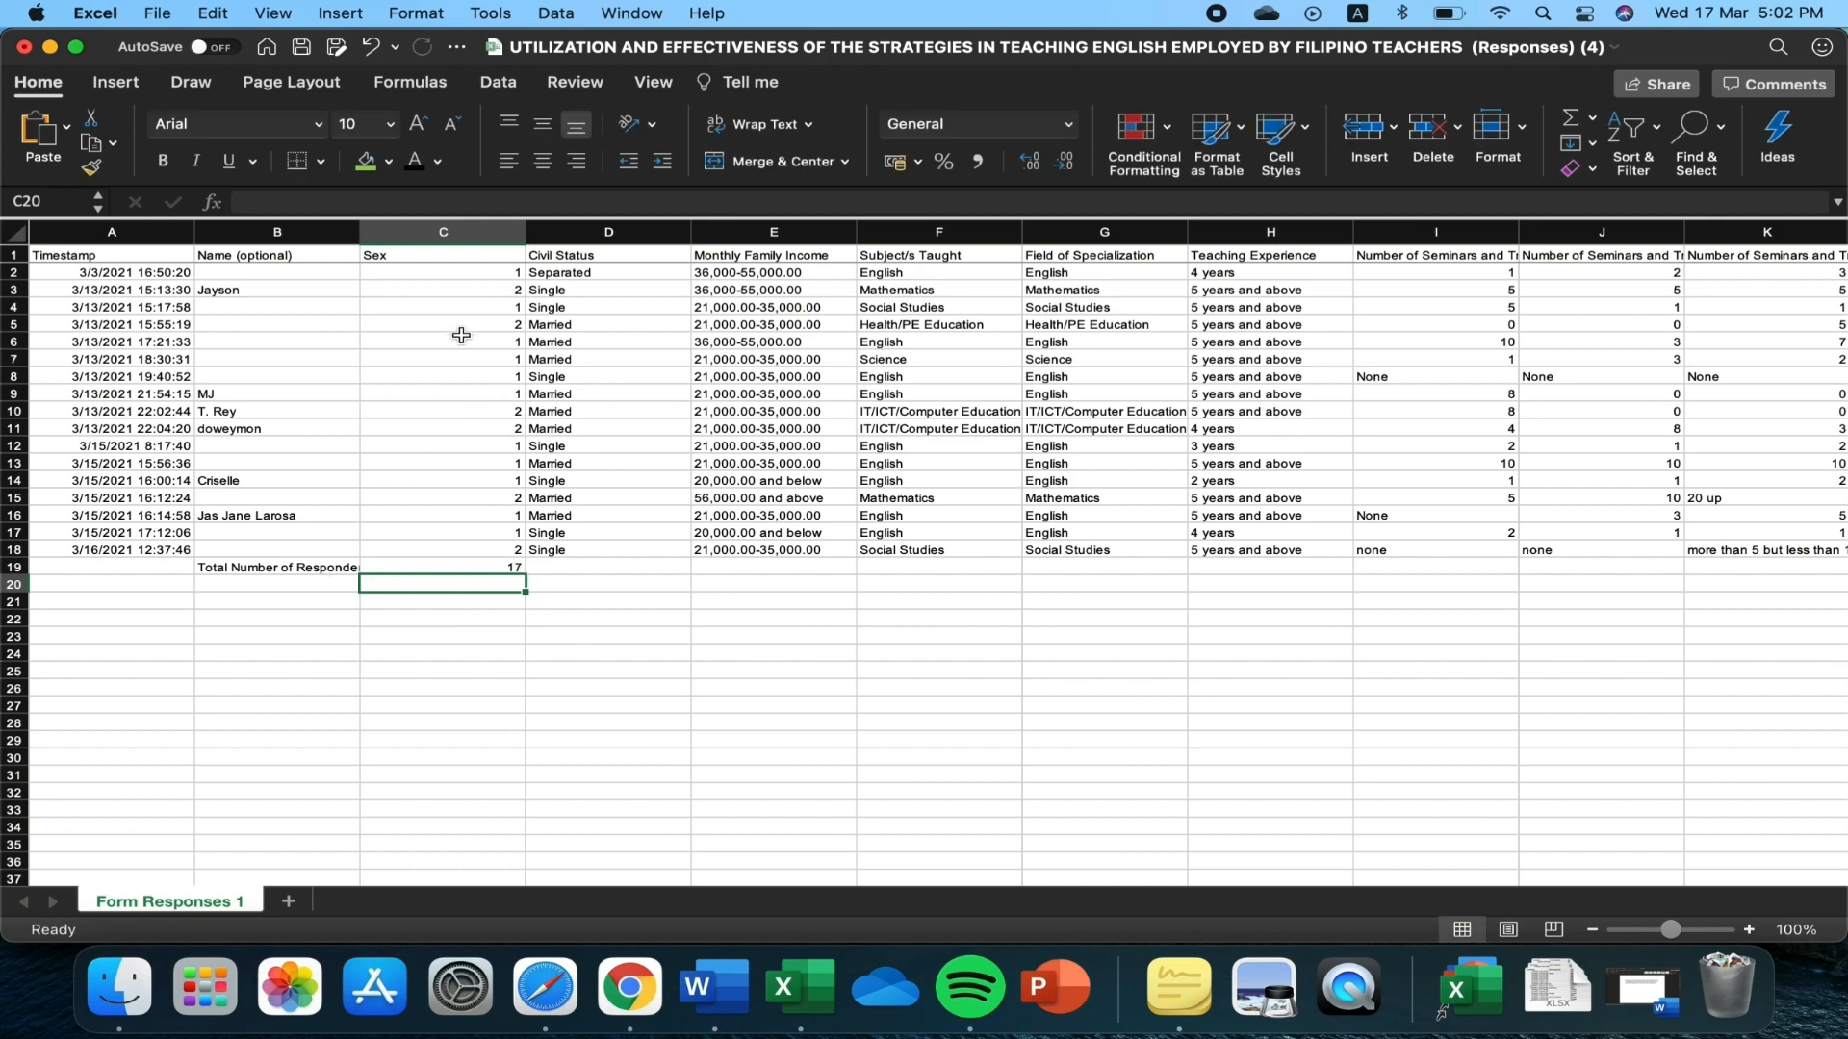
Label cell B20 "Male" and count the code 2 entries in C20 with =COUNTIF(C2:C18,"2")
click(298, 589)
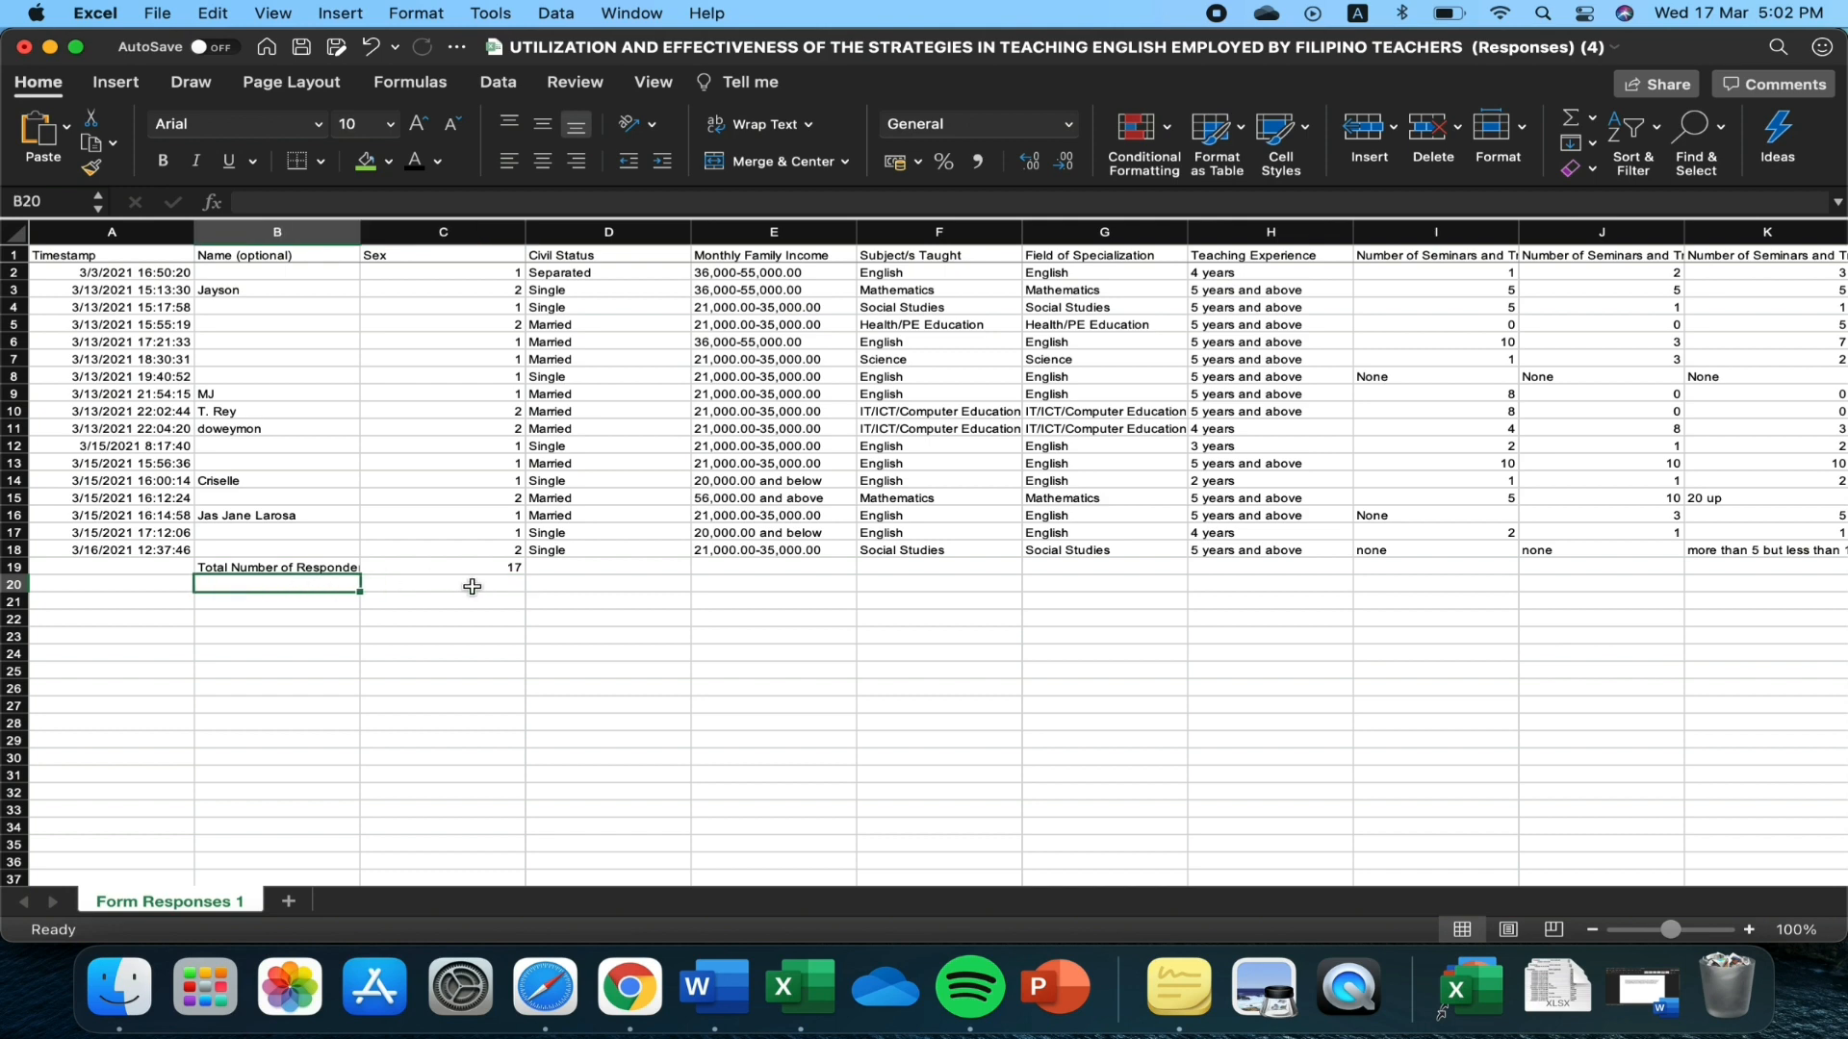
text(Male)
click(472, 588)
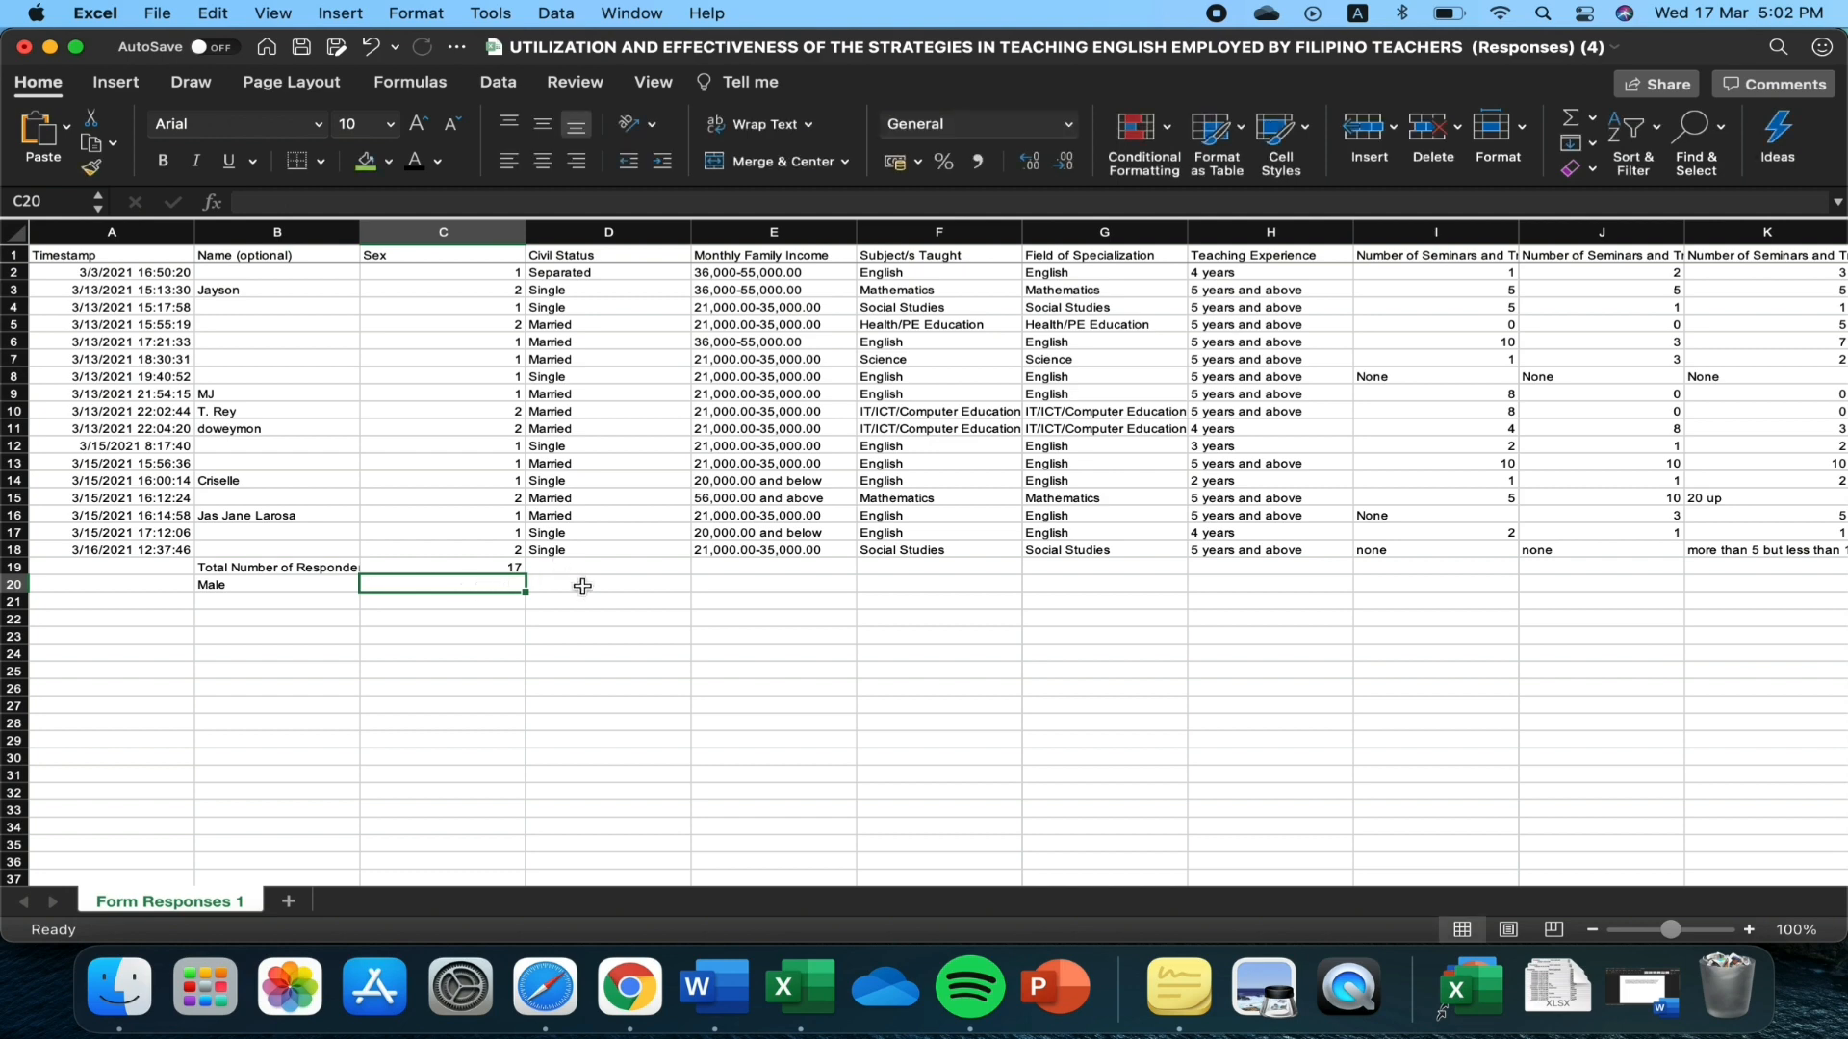
text(=coun)
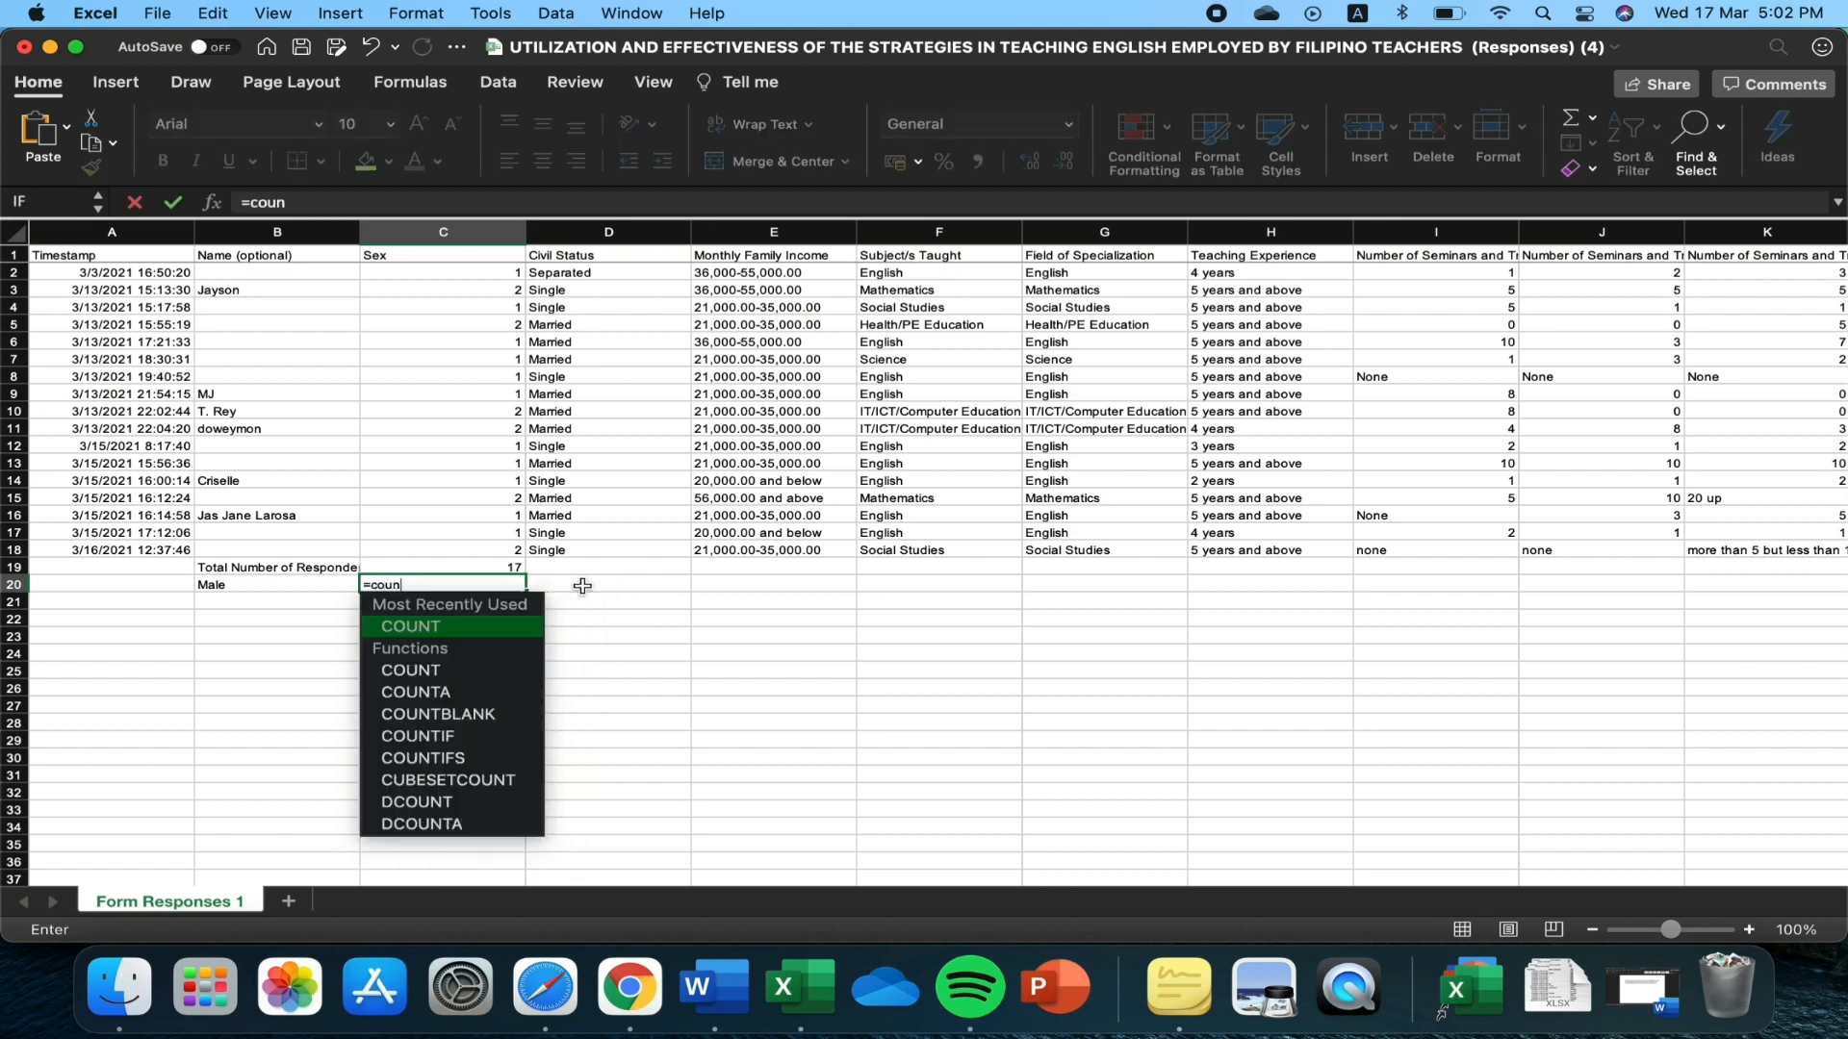
text(tif)
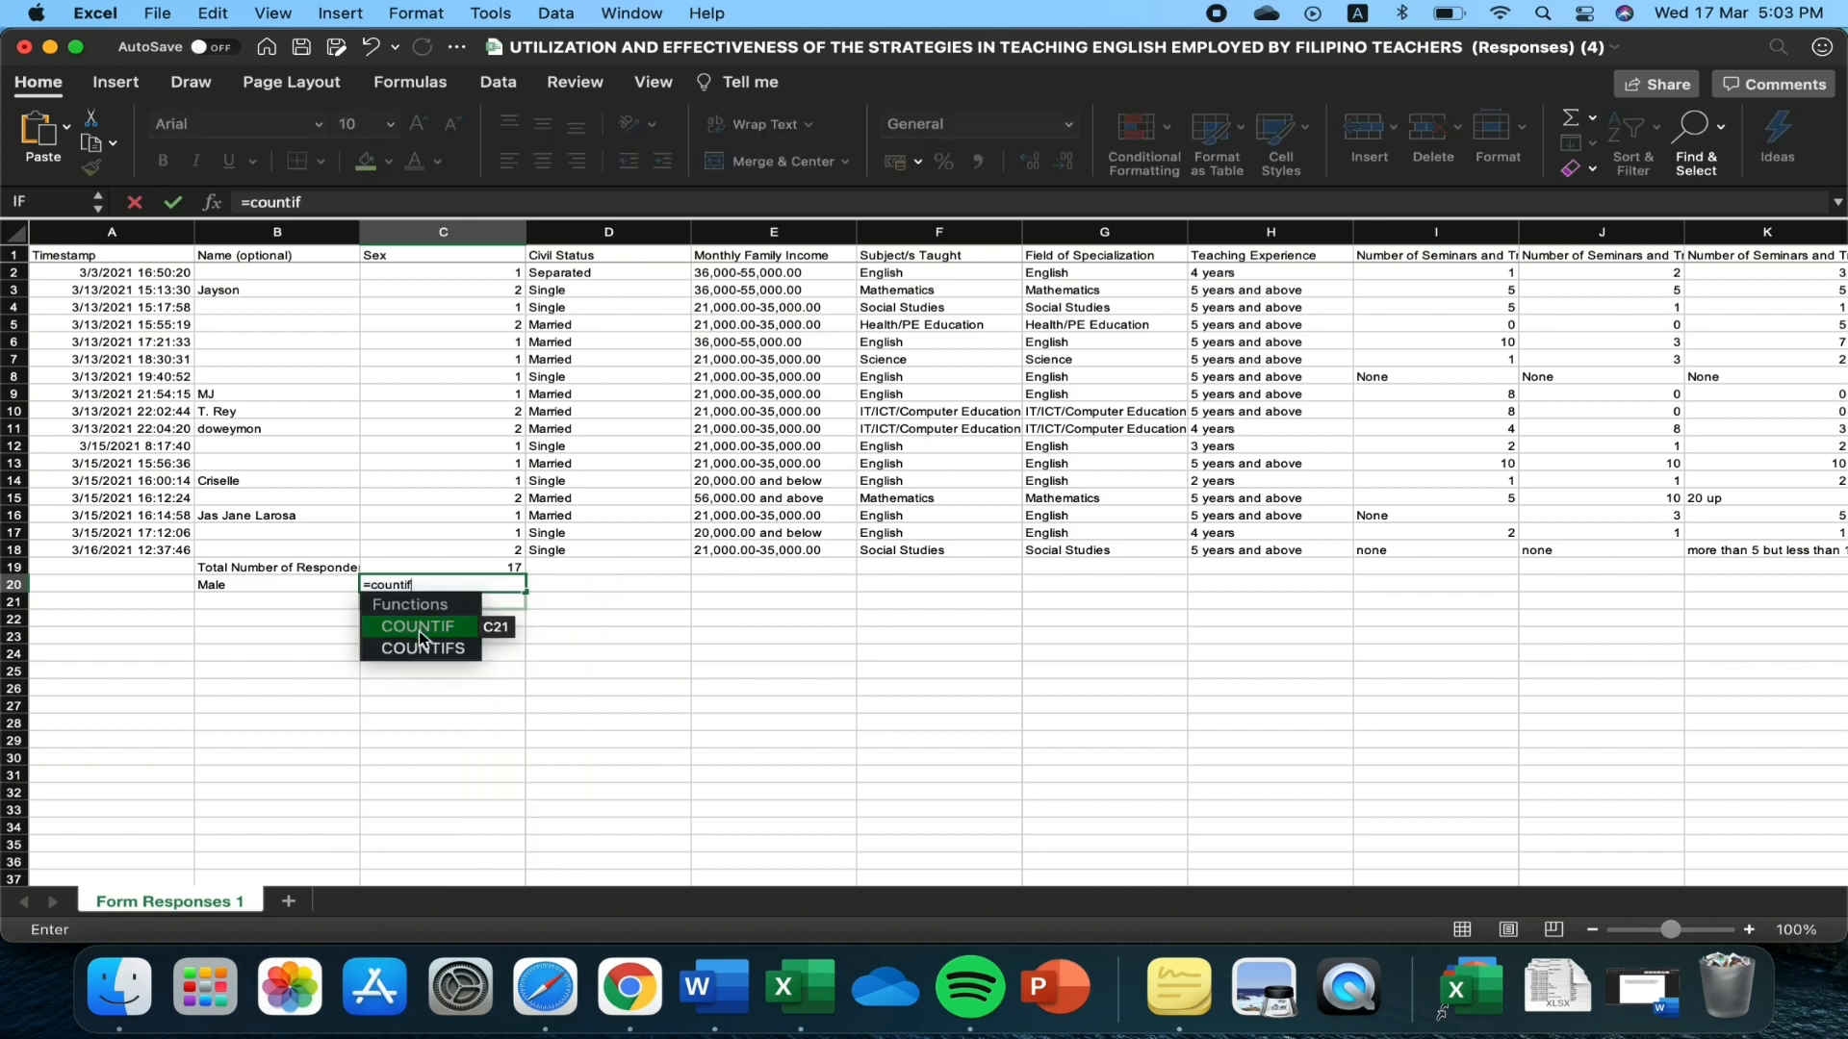
key(Tab)
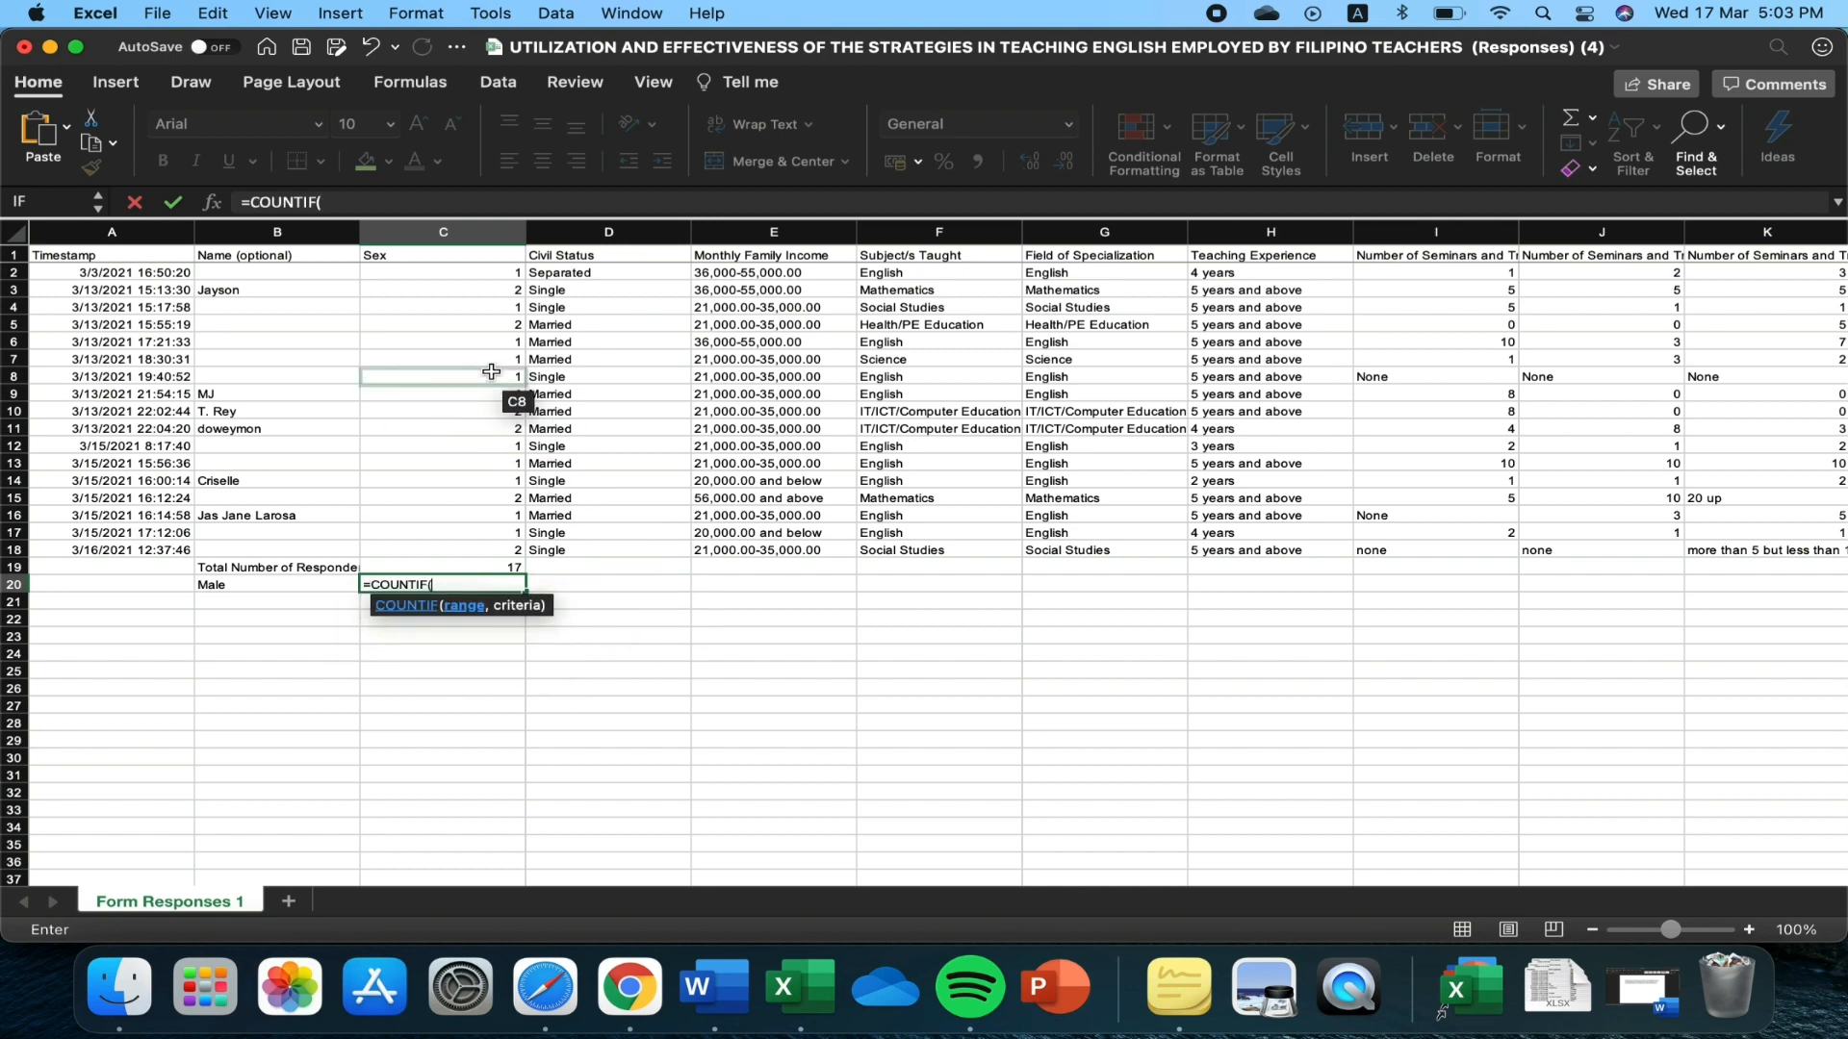
click(498, 276)
drag(498, 276, 498, 551)
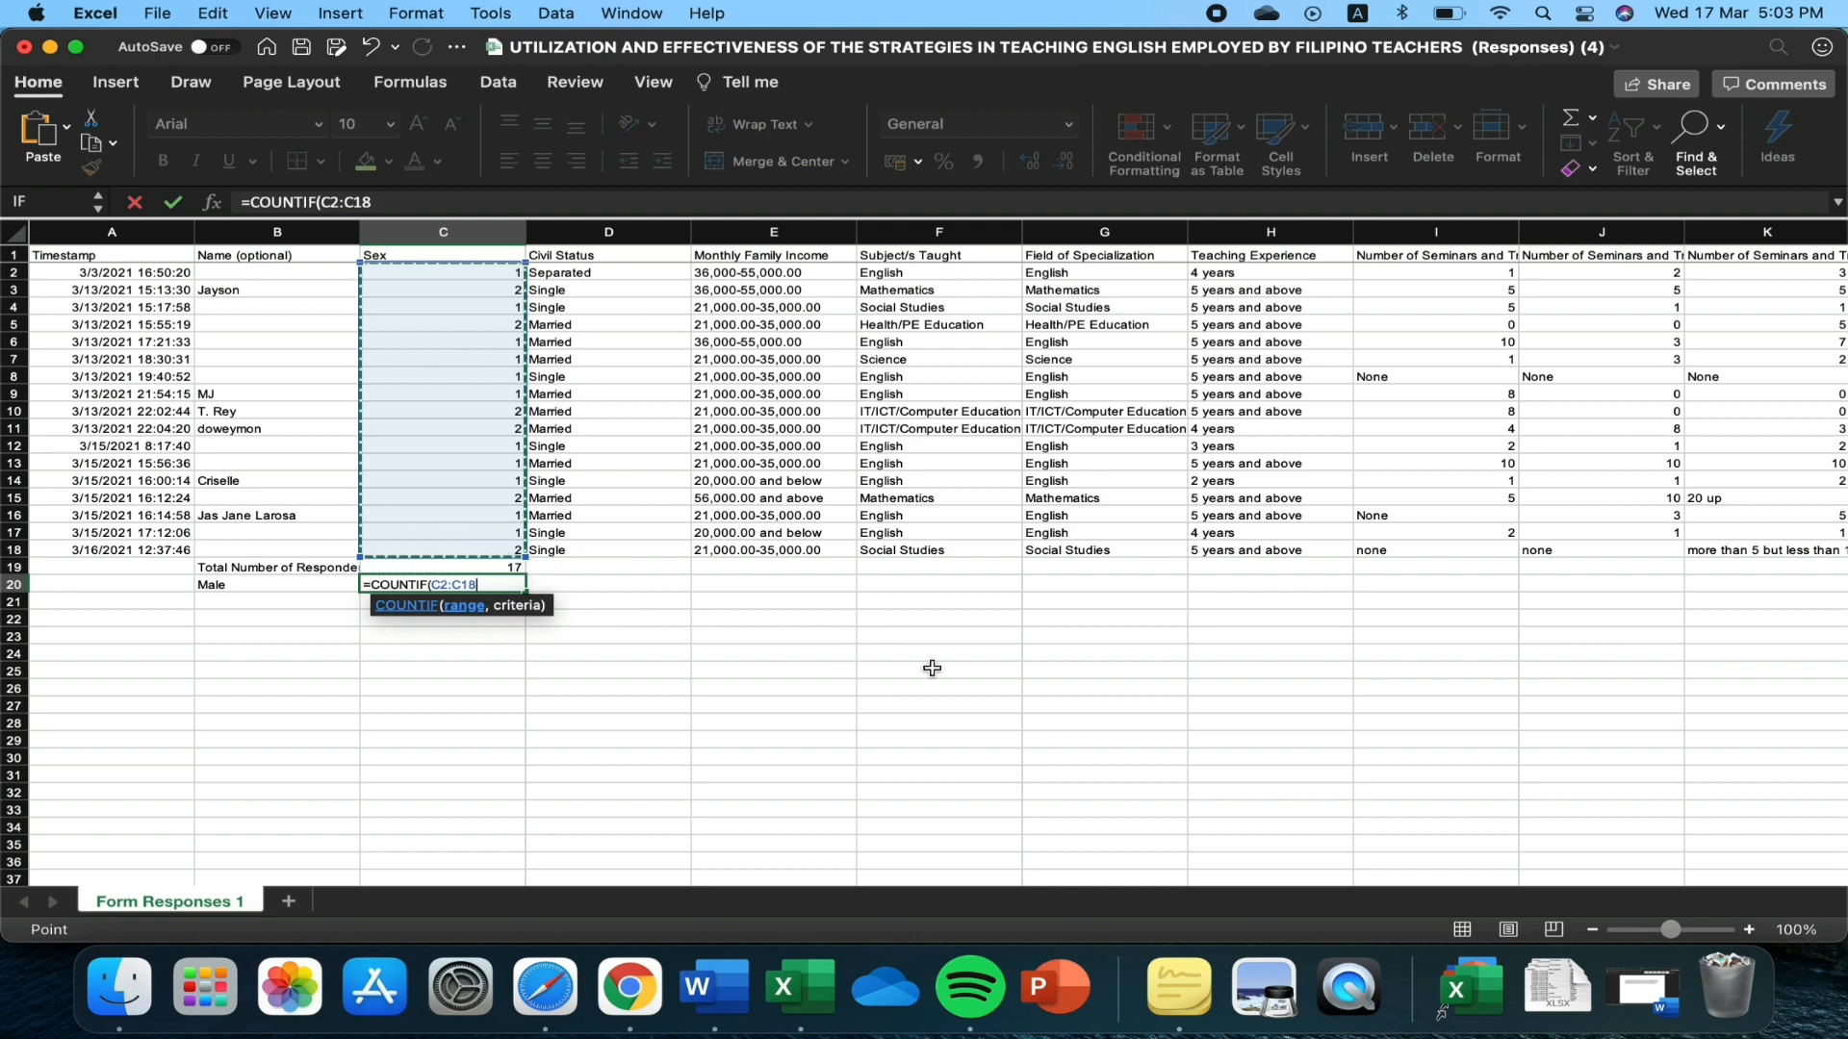
text(,)
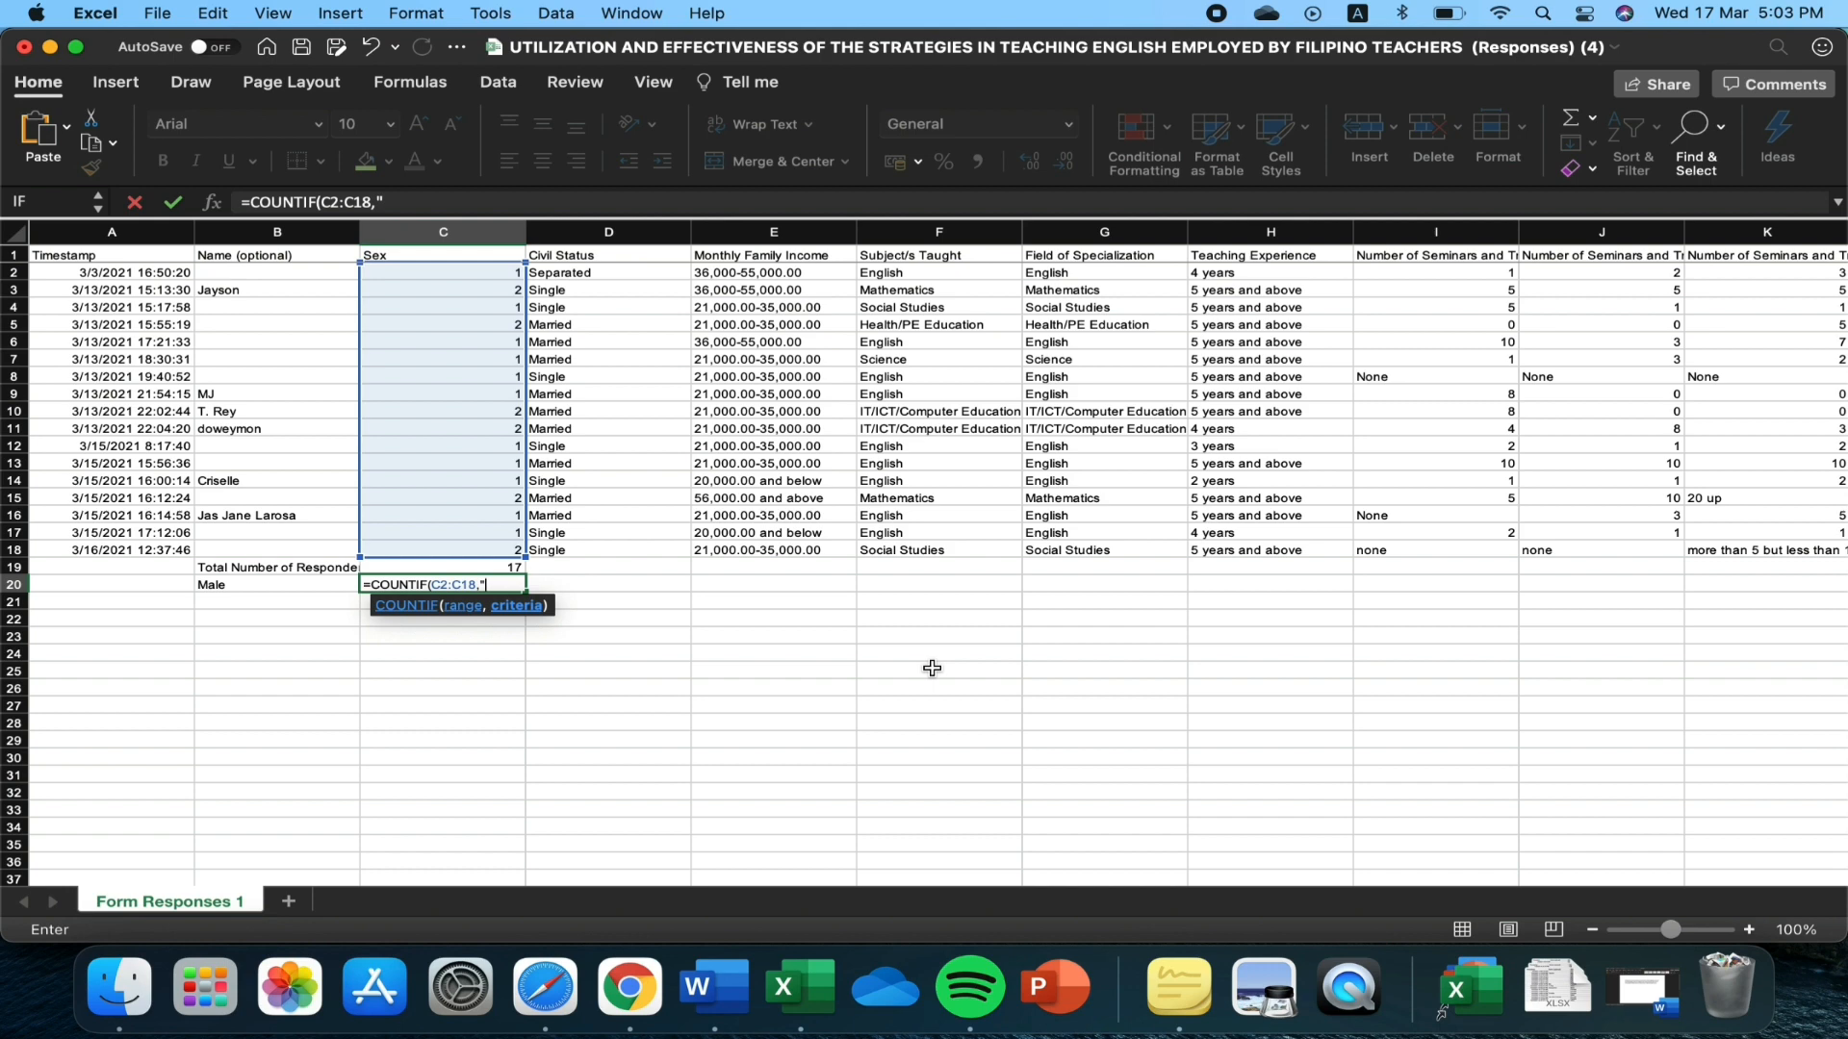
text("2"))
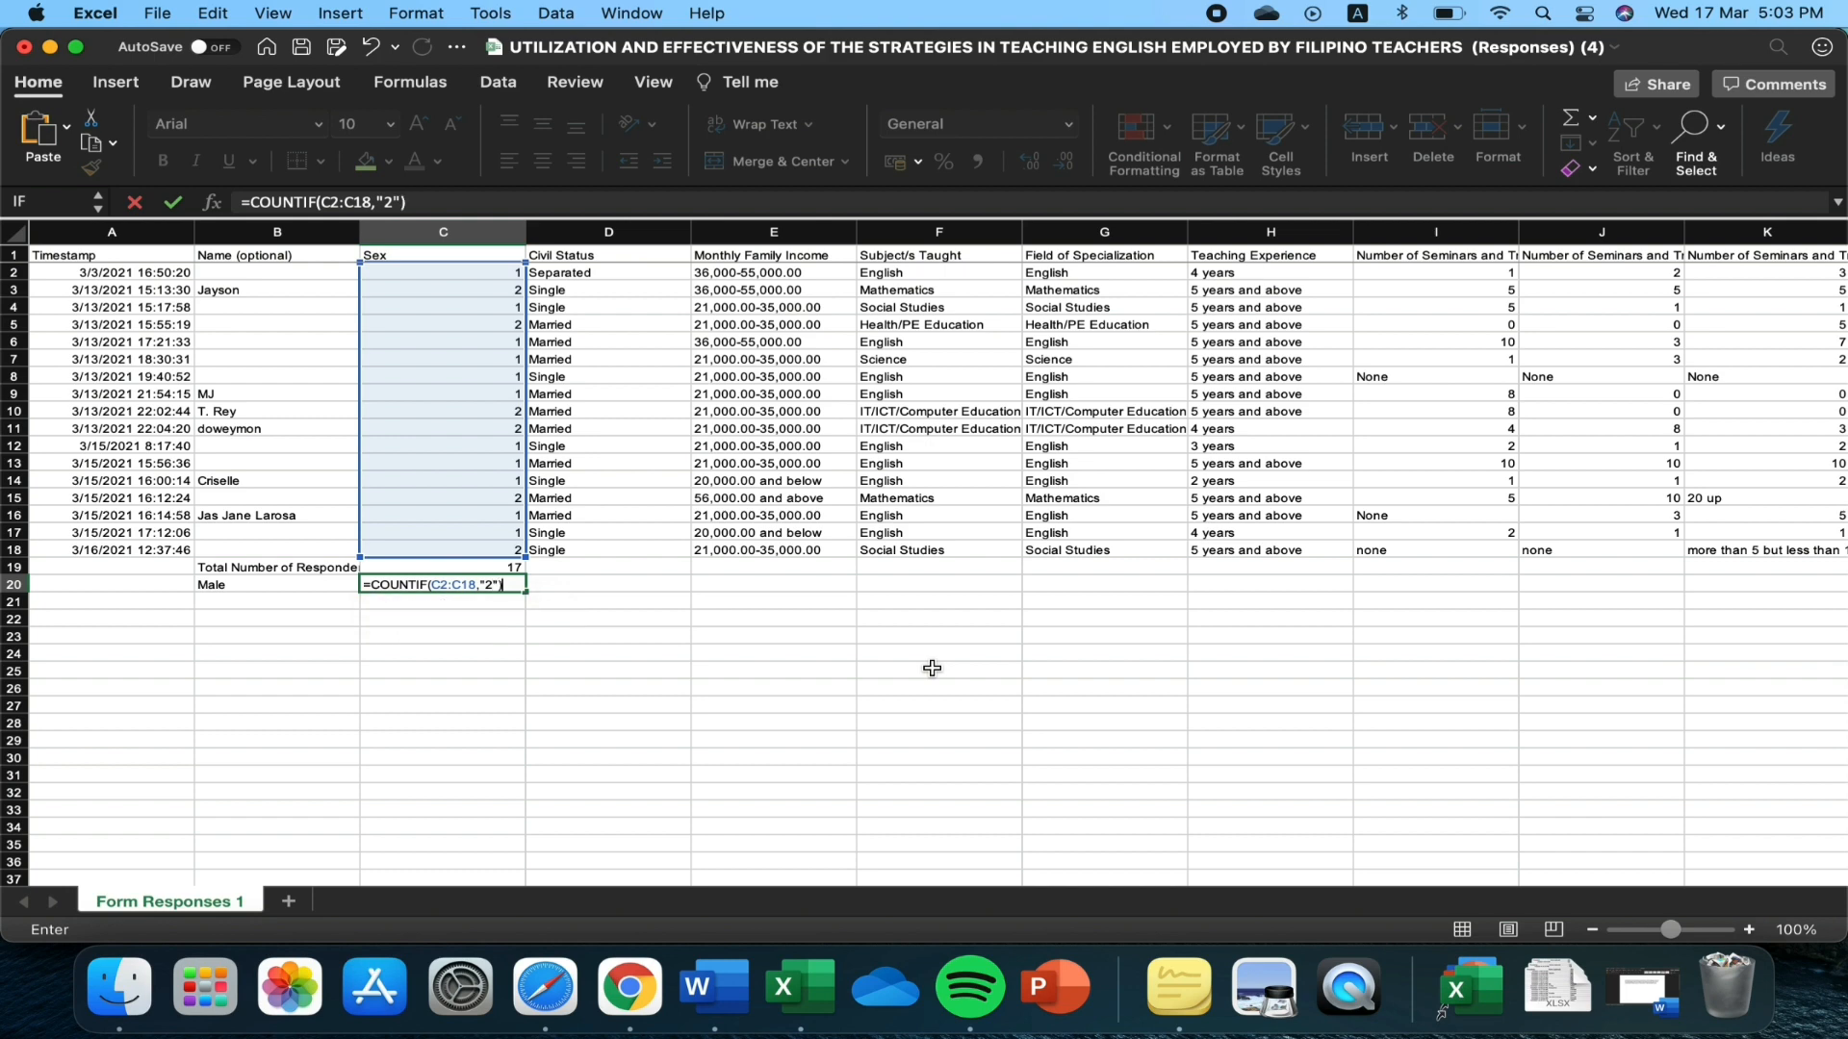
key(Return)
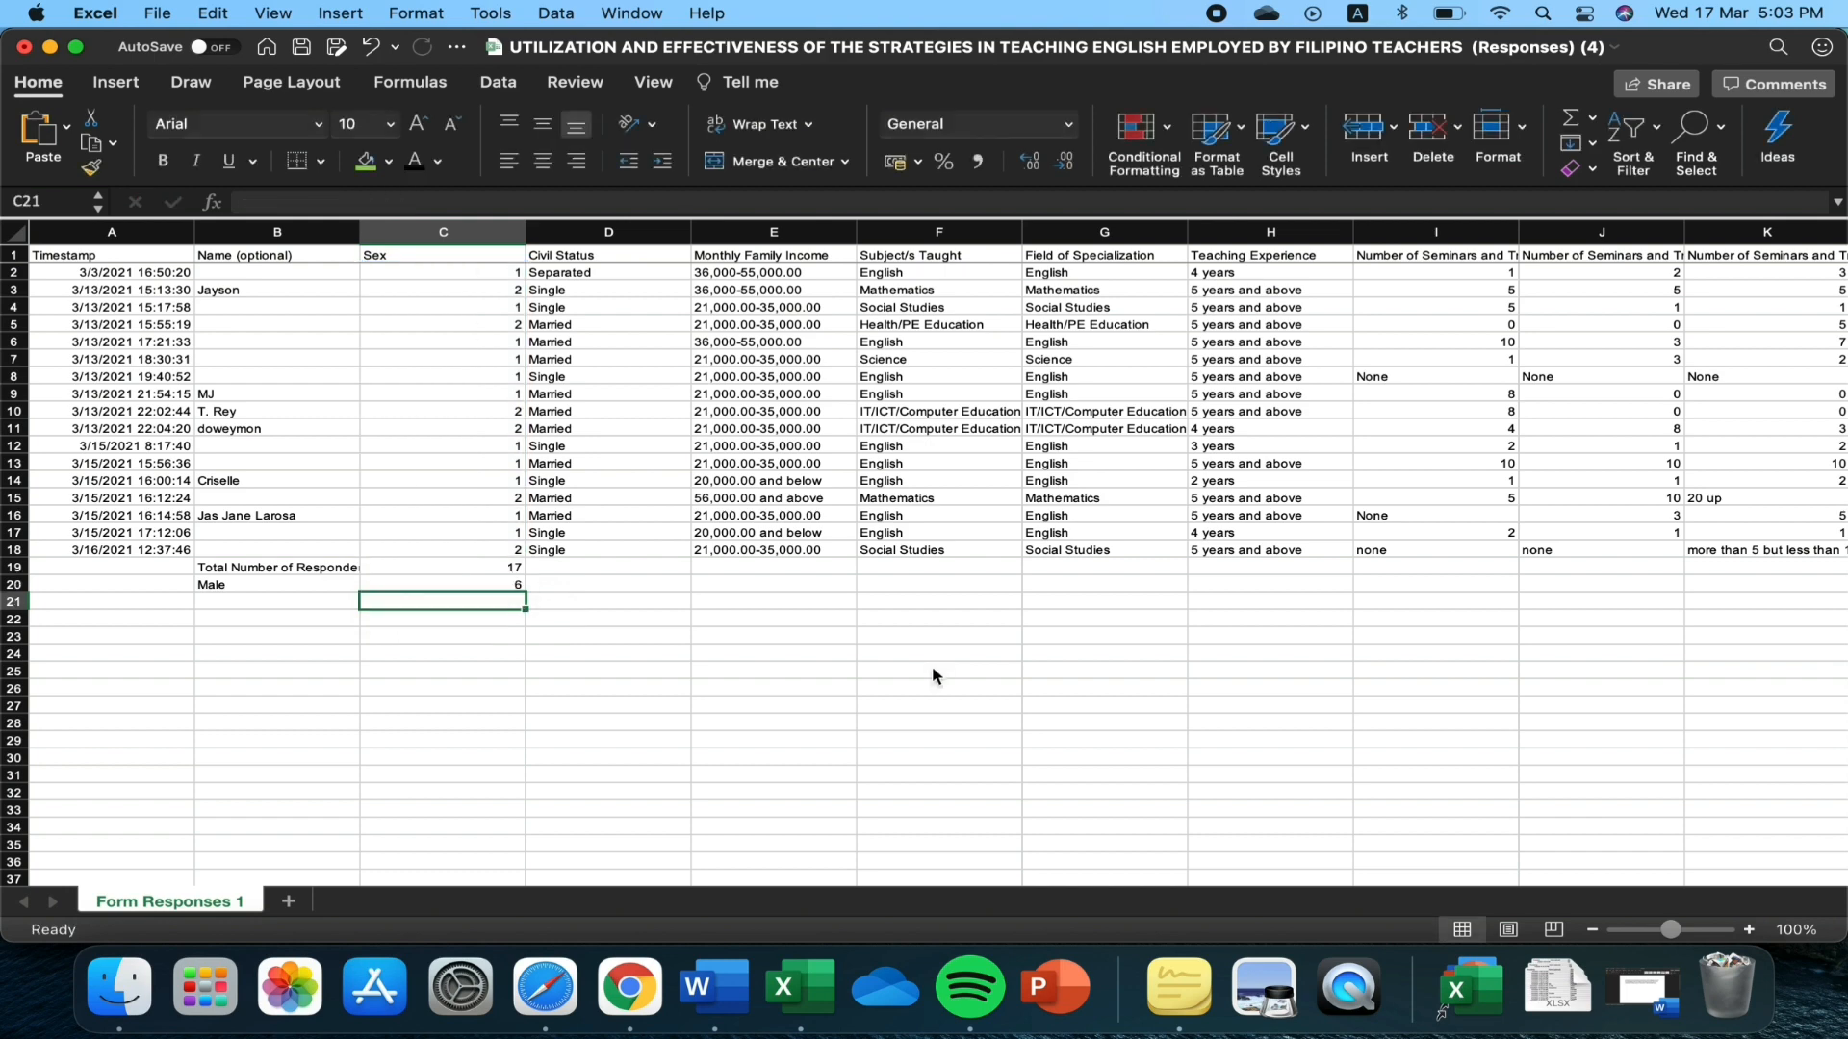
click(495, 587)
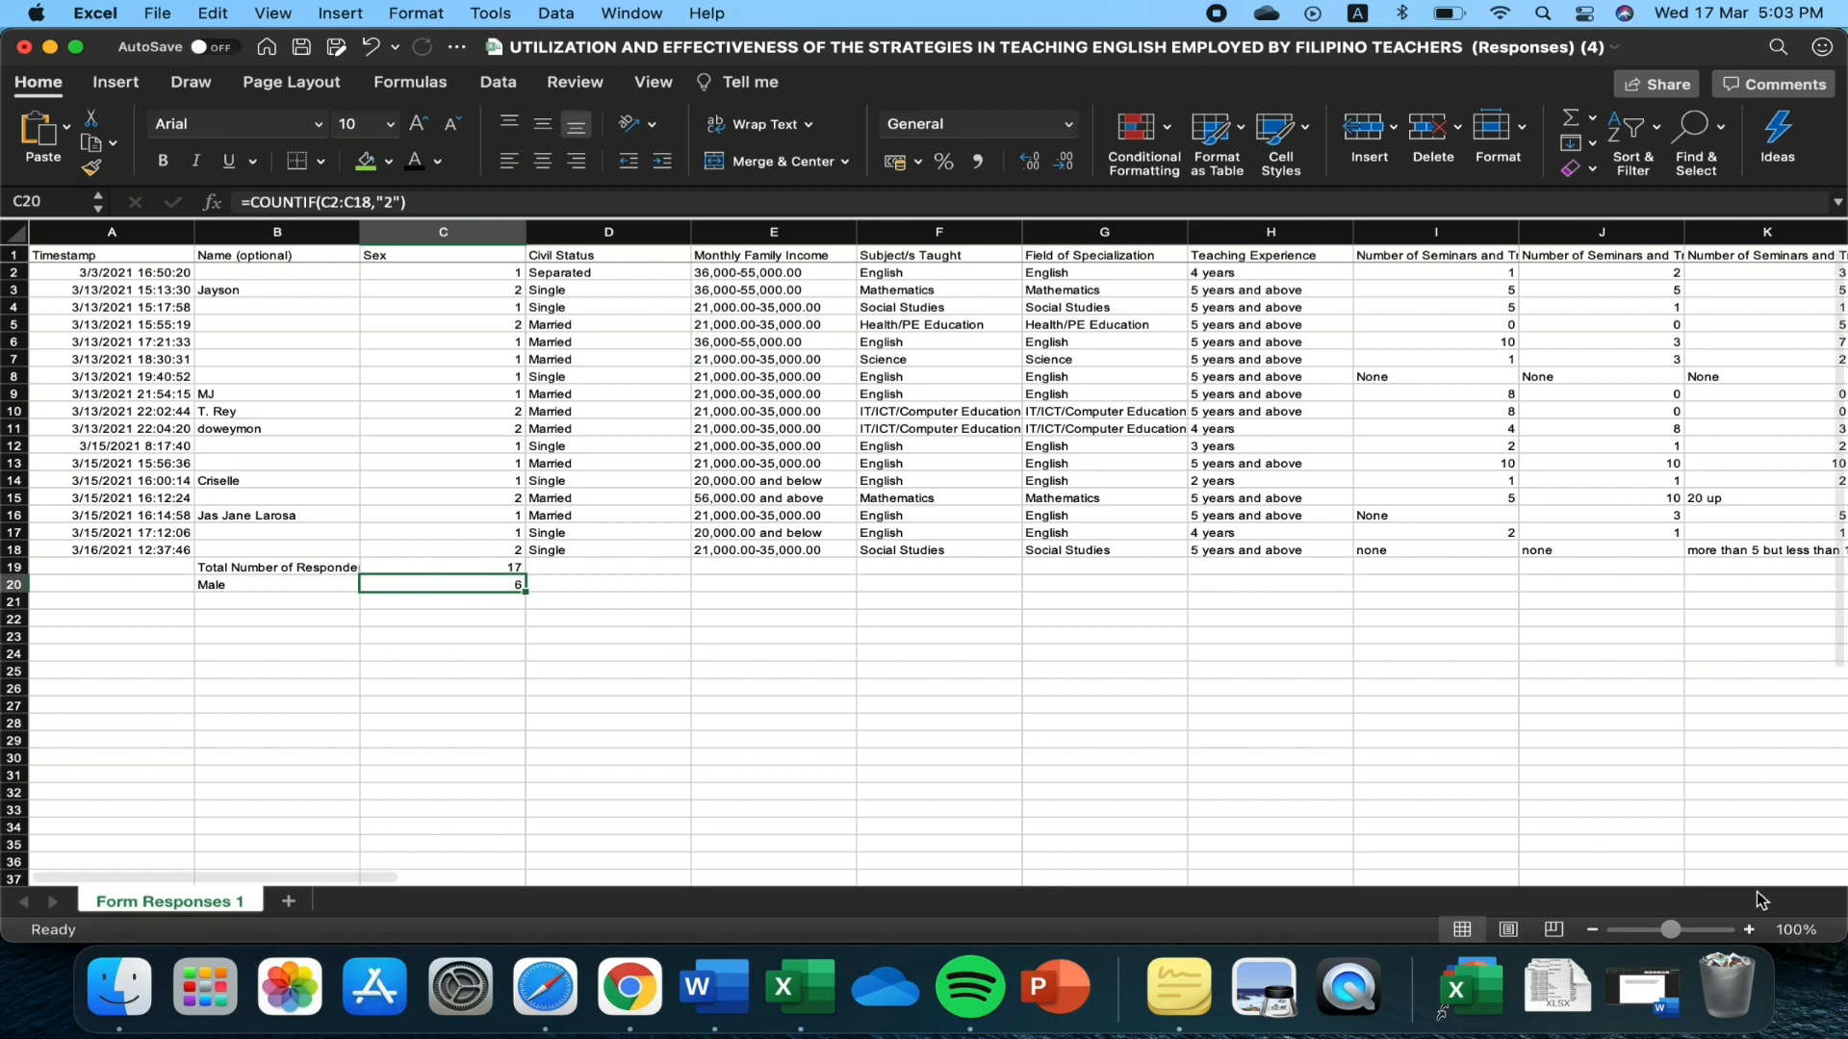
Label cell B21 "Female" and count the code 1 entries in C21 with =COUNTIF(C2:C18,"1")
click(1750, 929)
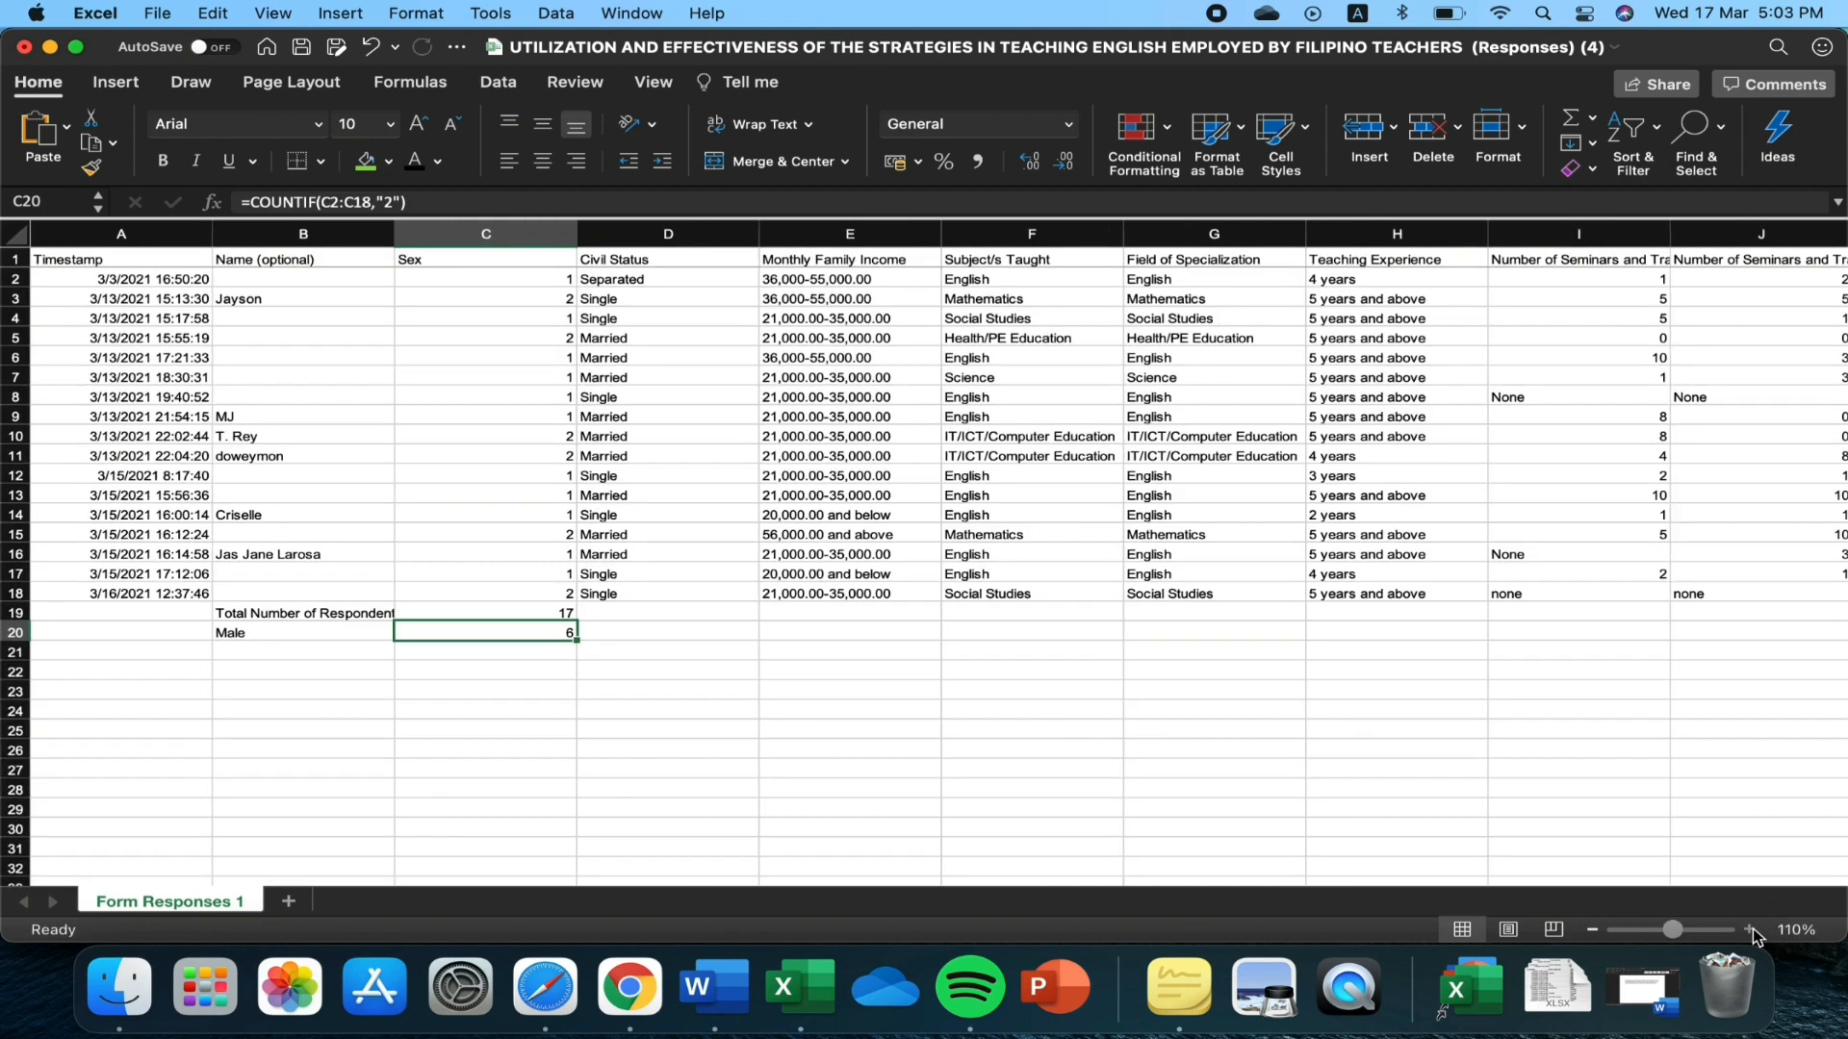
click(1749, 930)
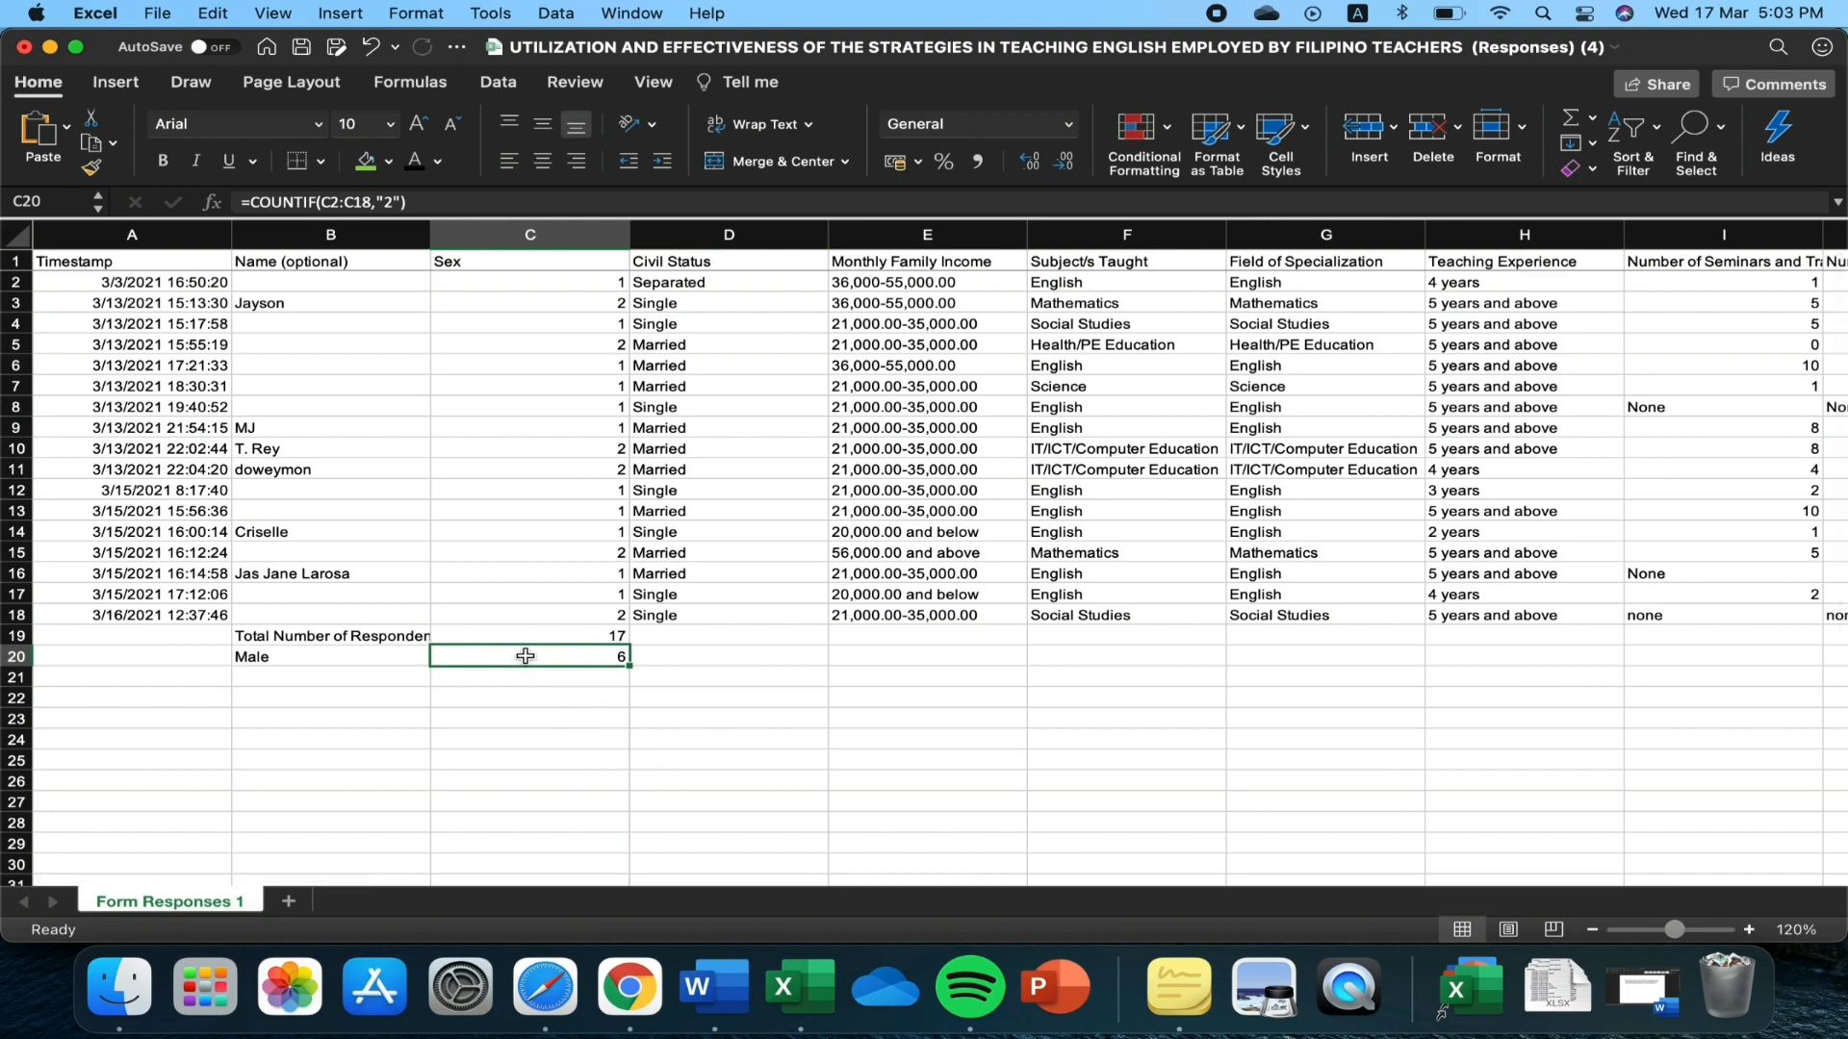
click(333, 683)
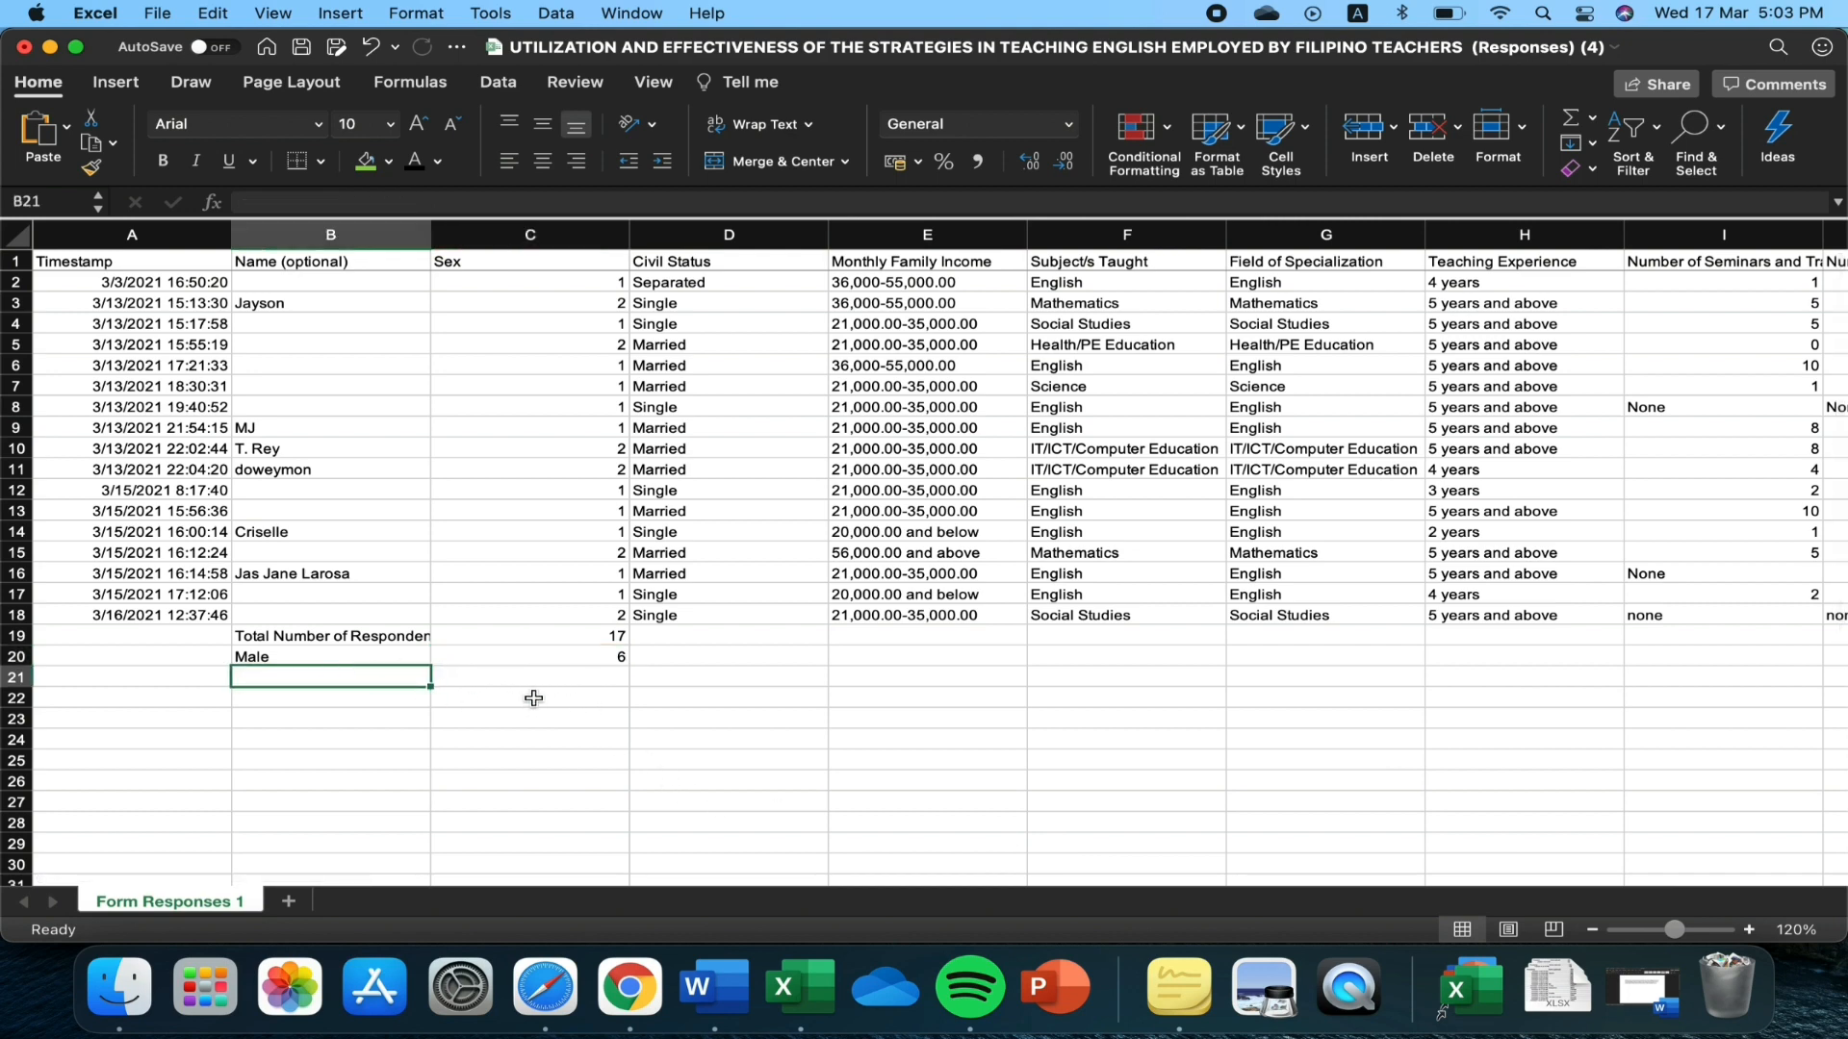
text(Female)
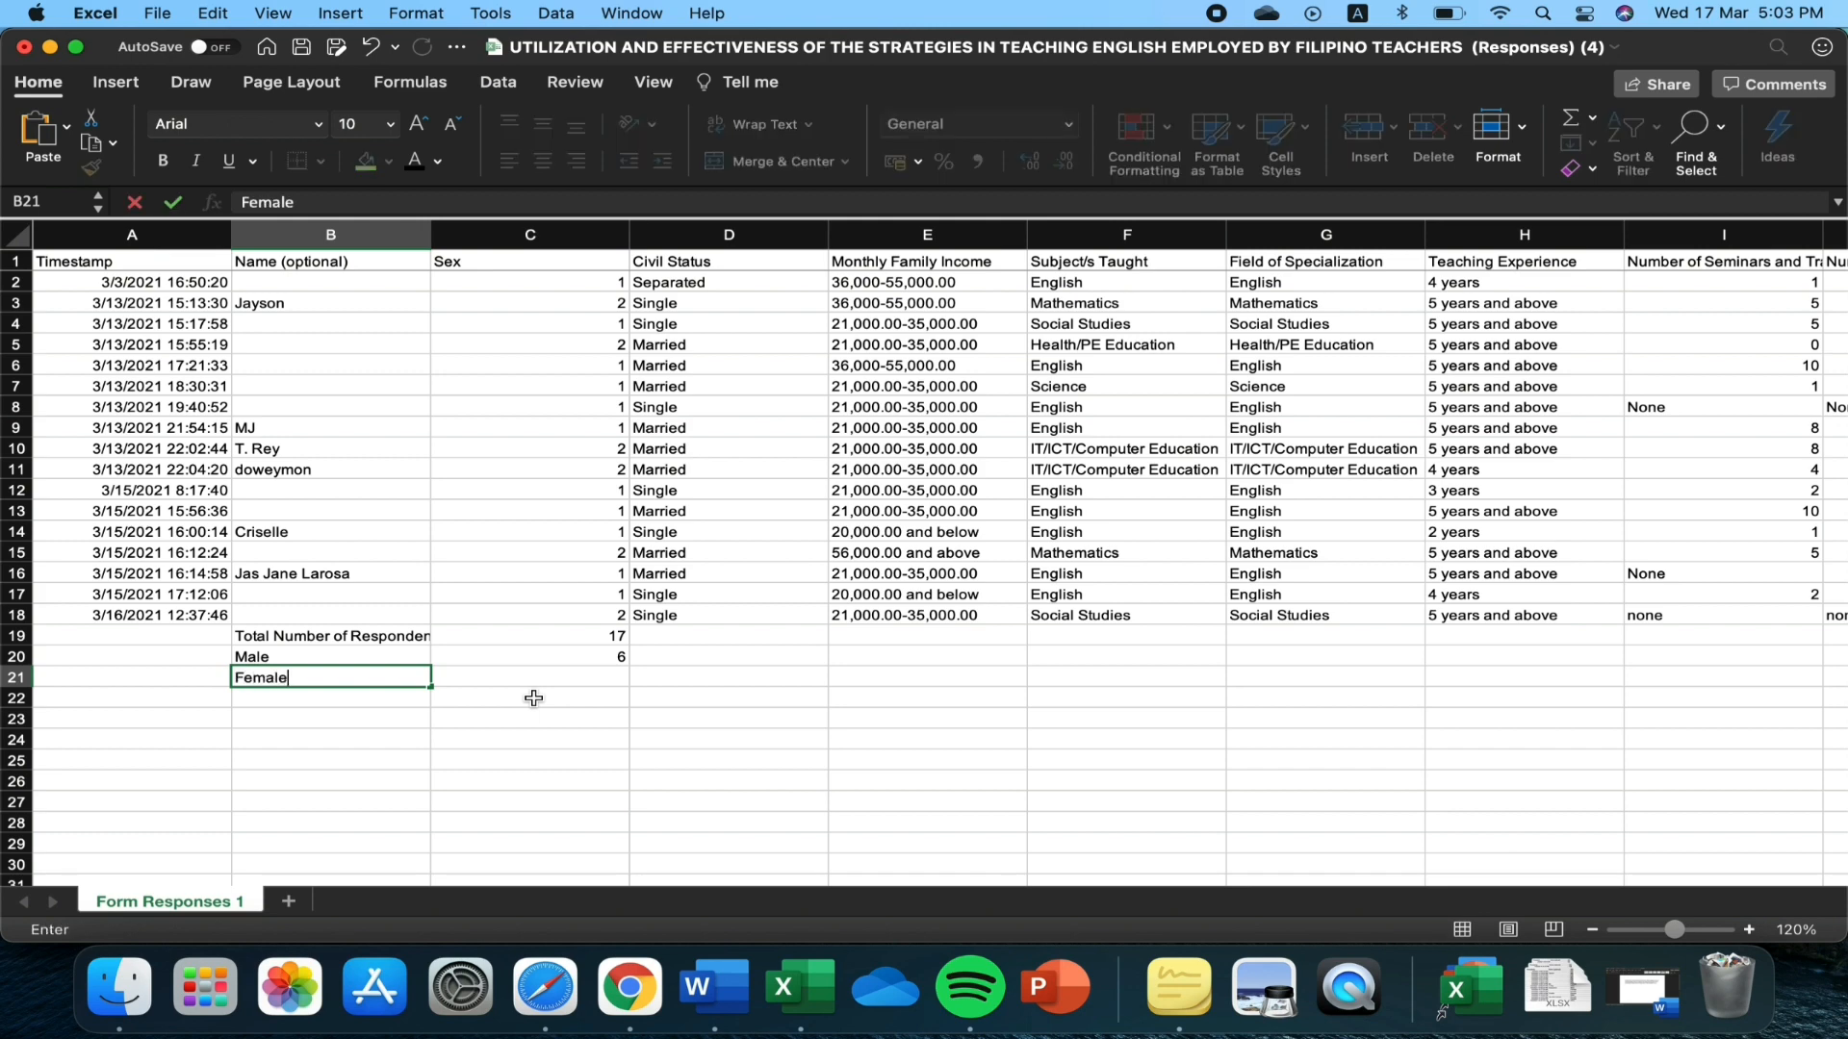
click(545, 684)
text(=)
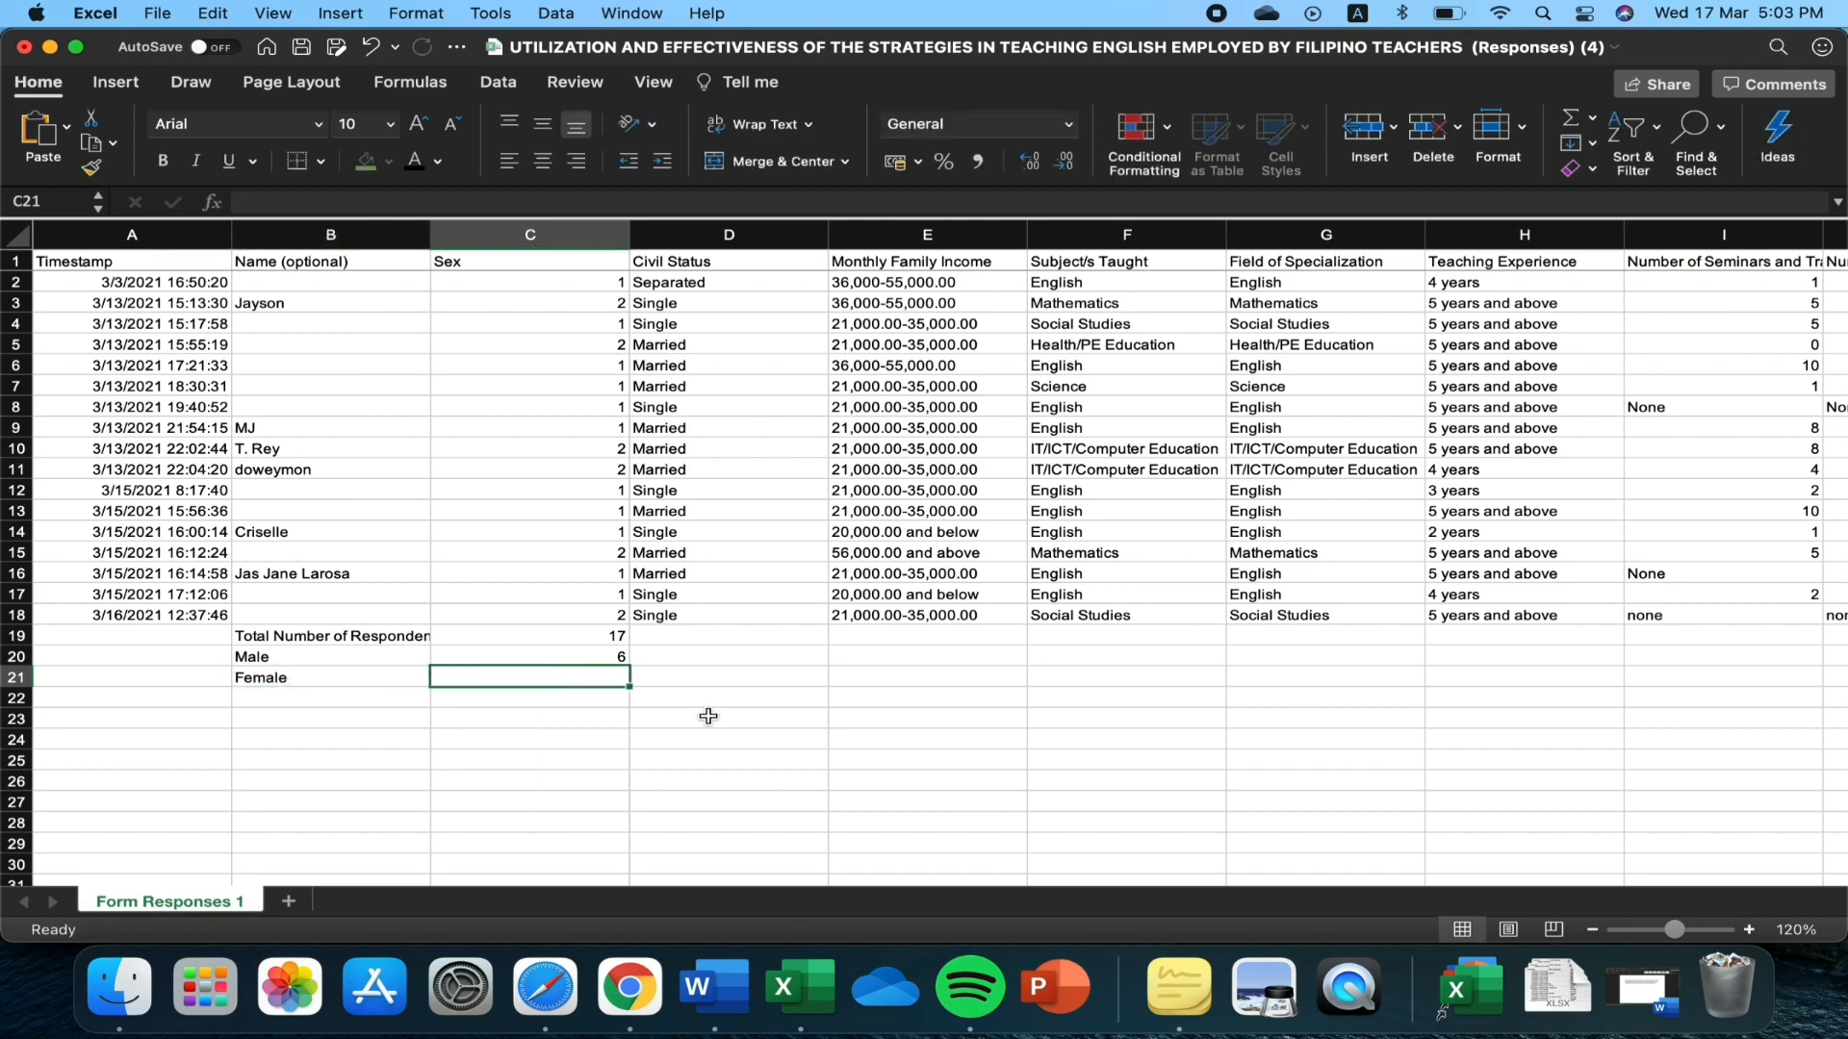
text(countif)
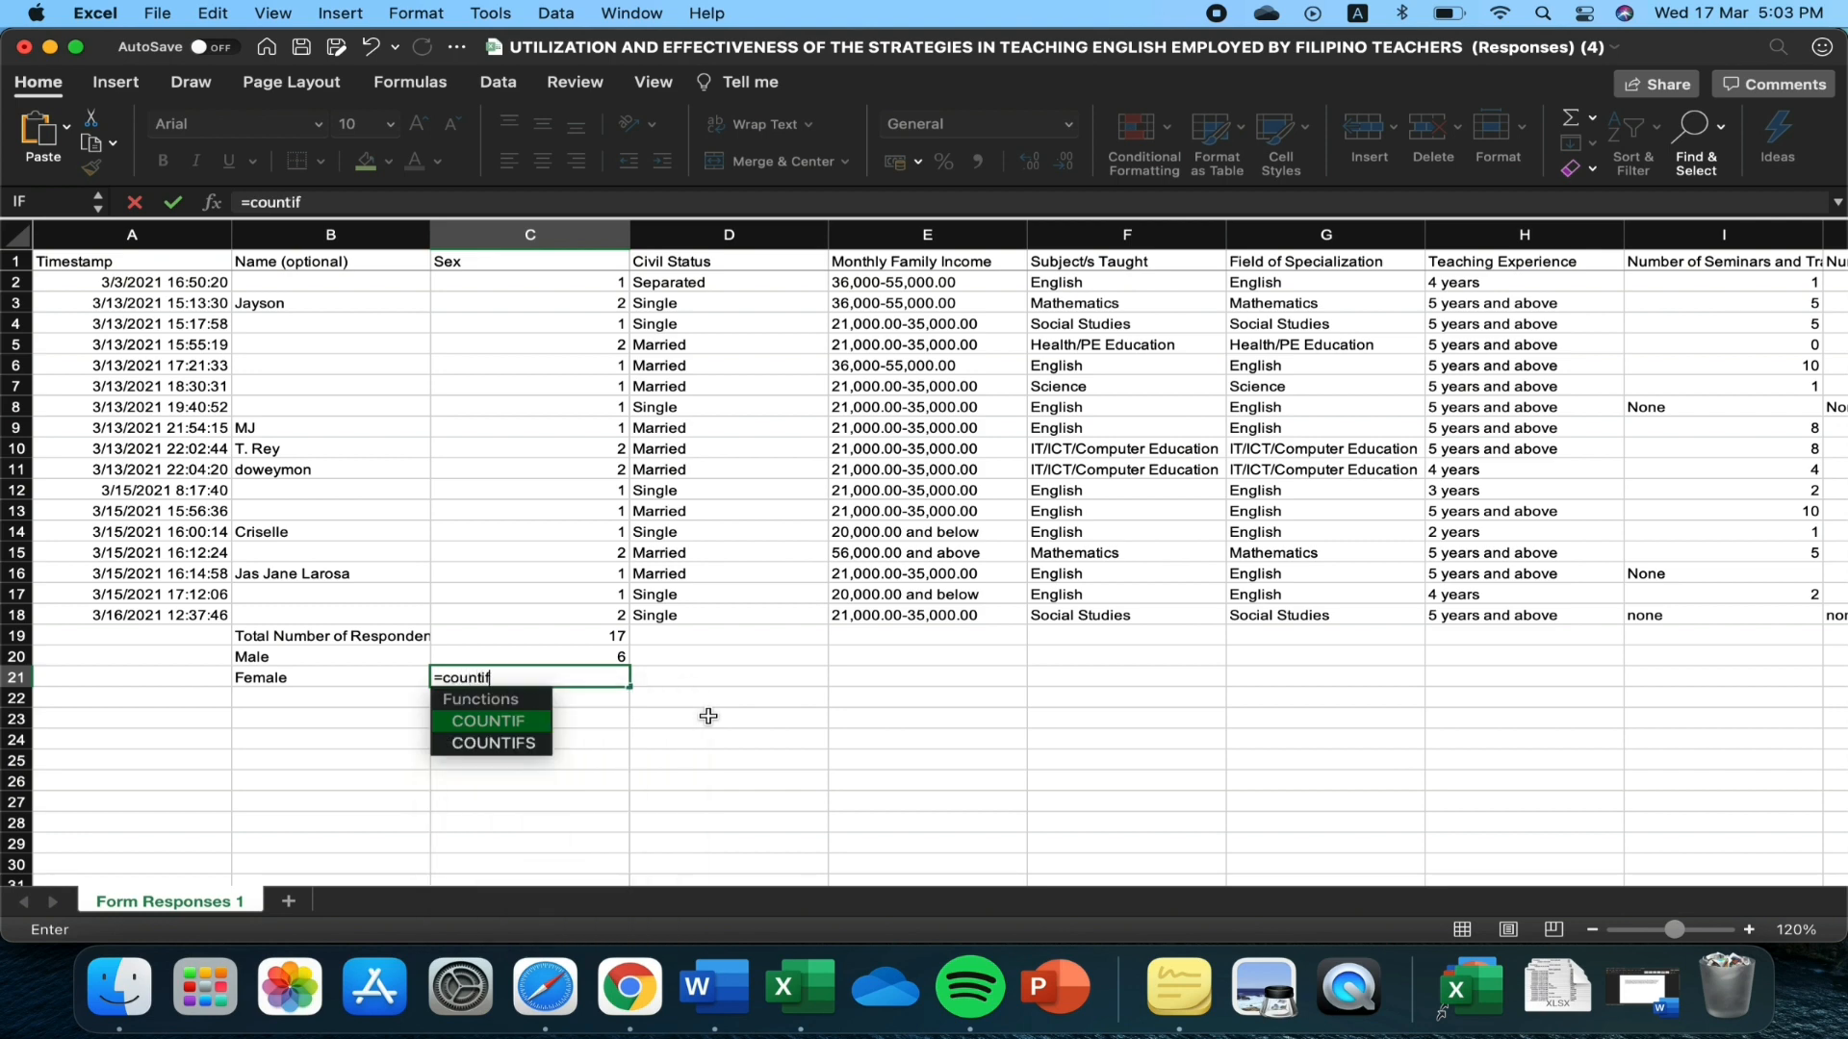
double_click(511, 721)
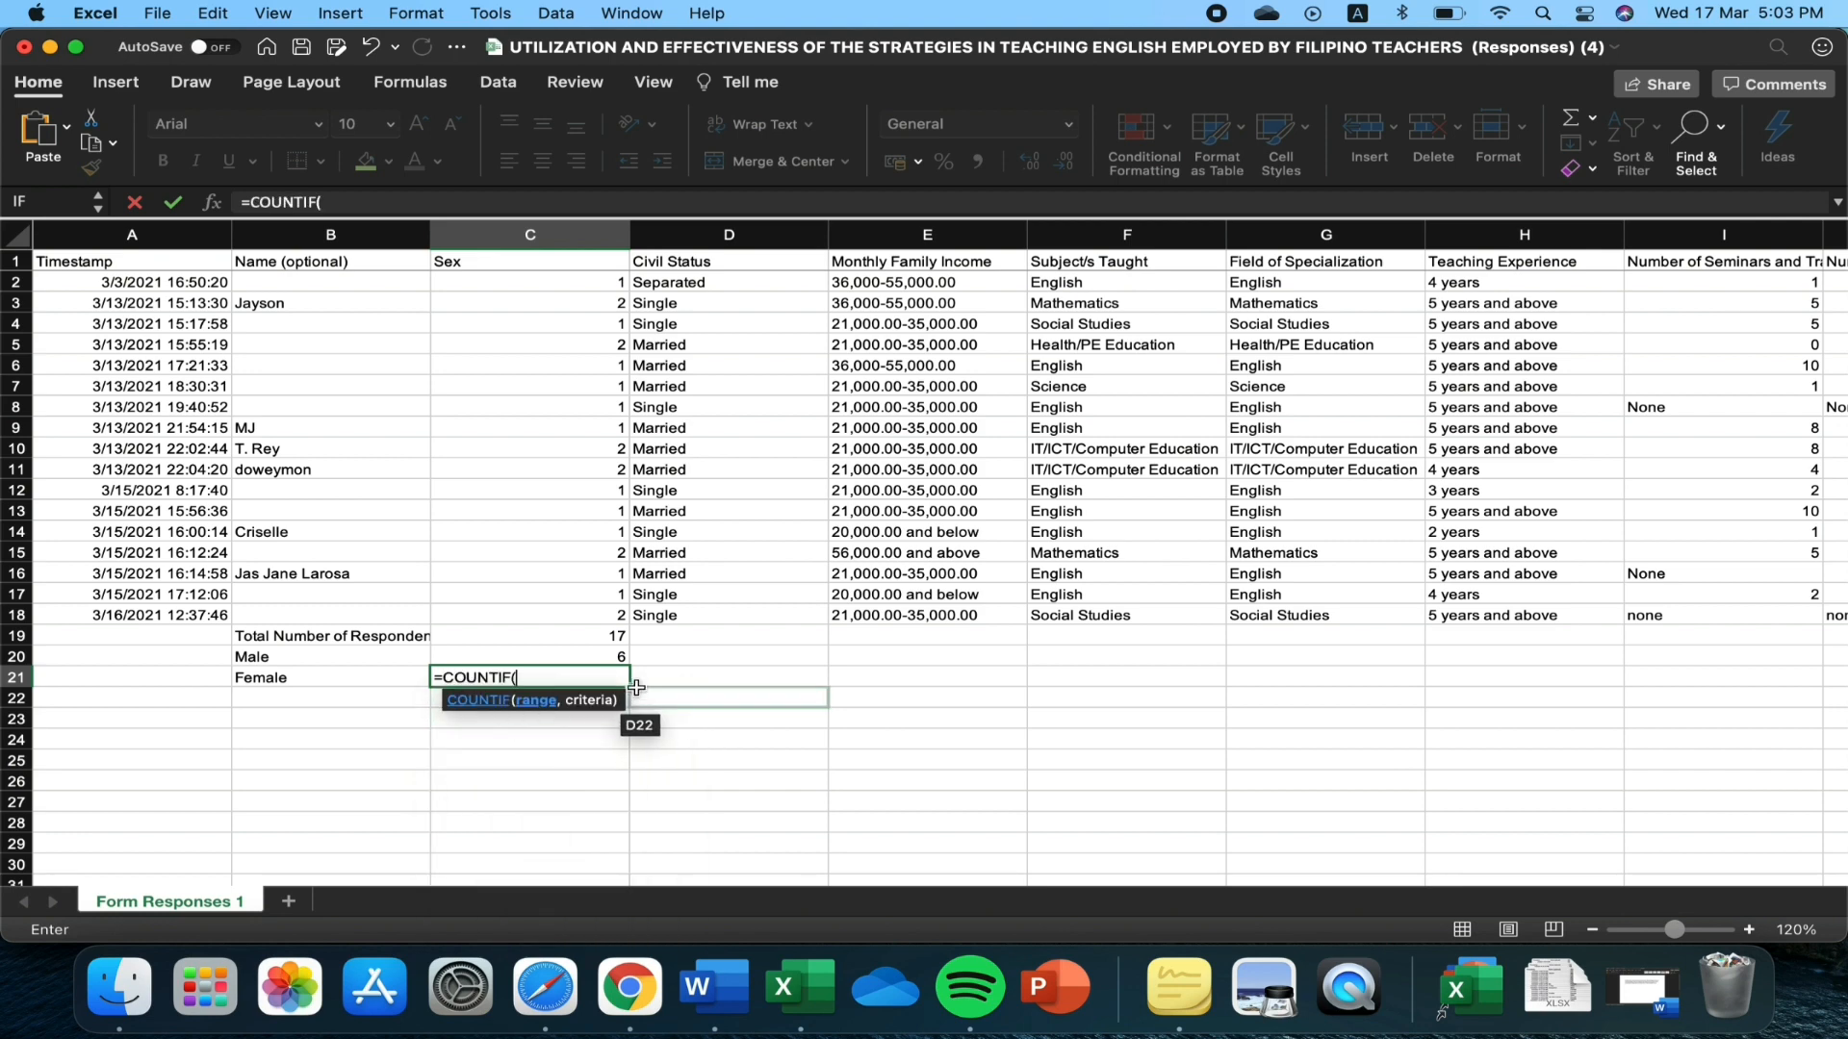
drag(585, 284, 572, 608)
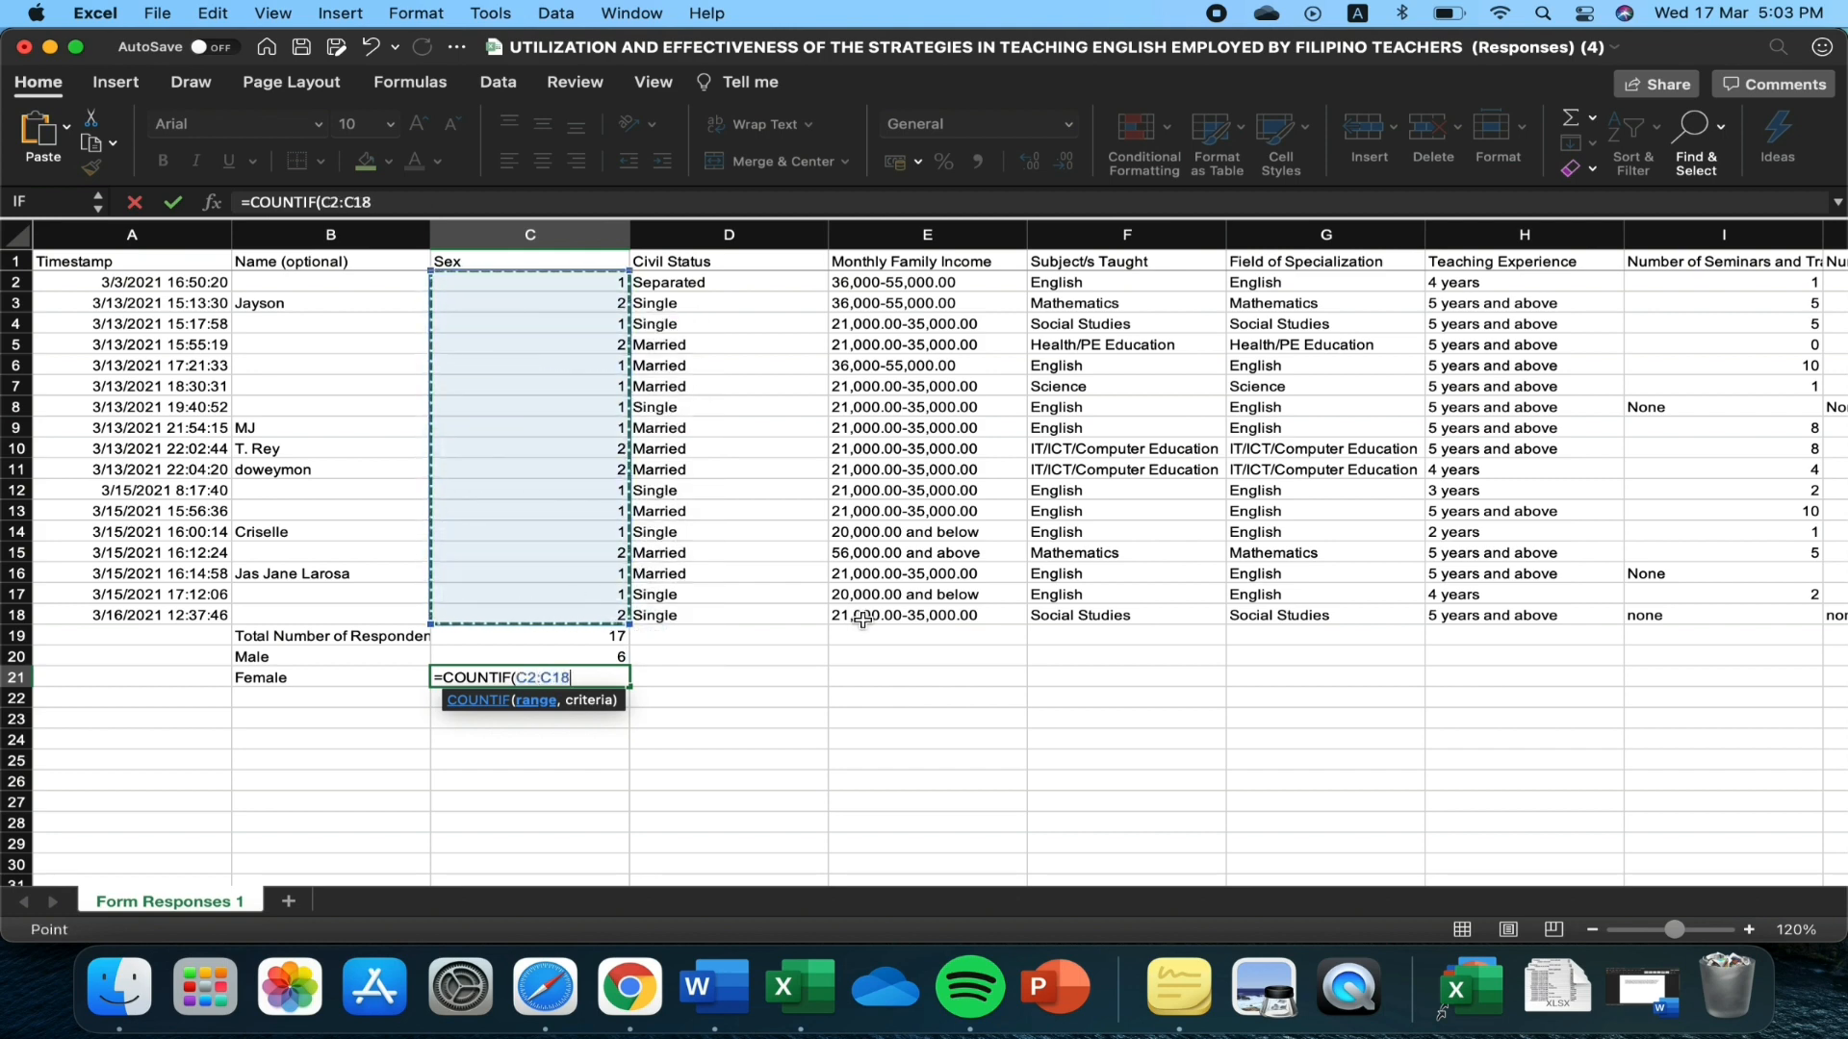
text(,")
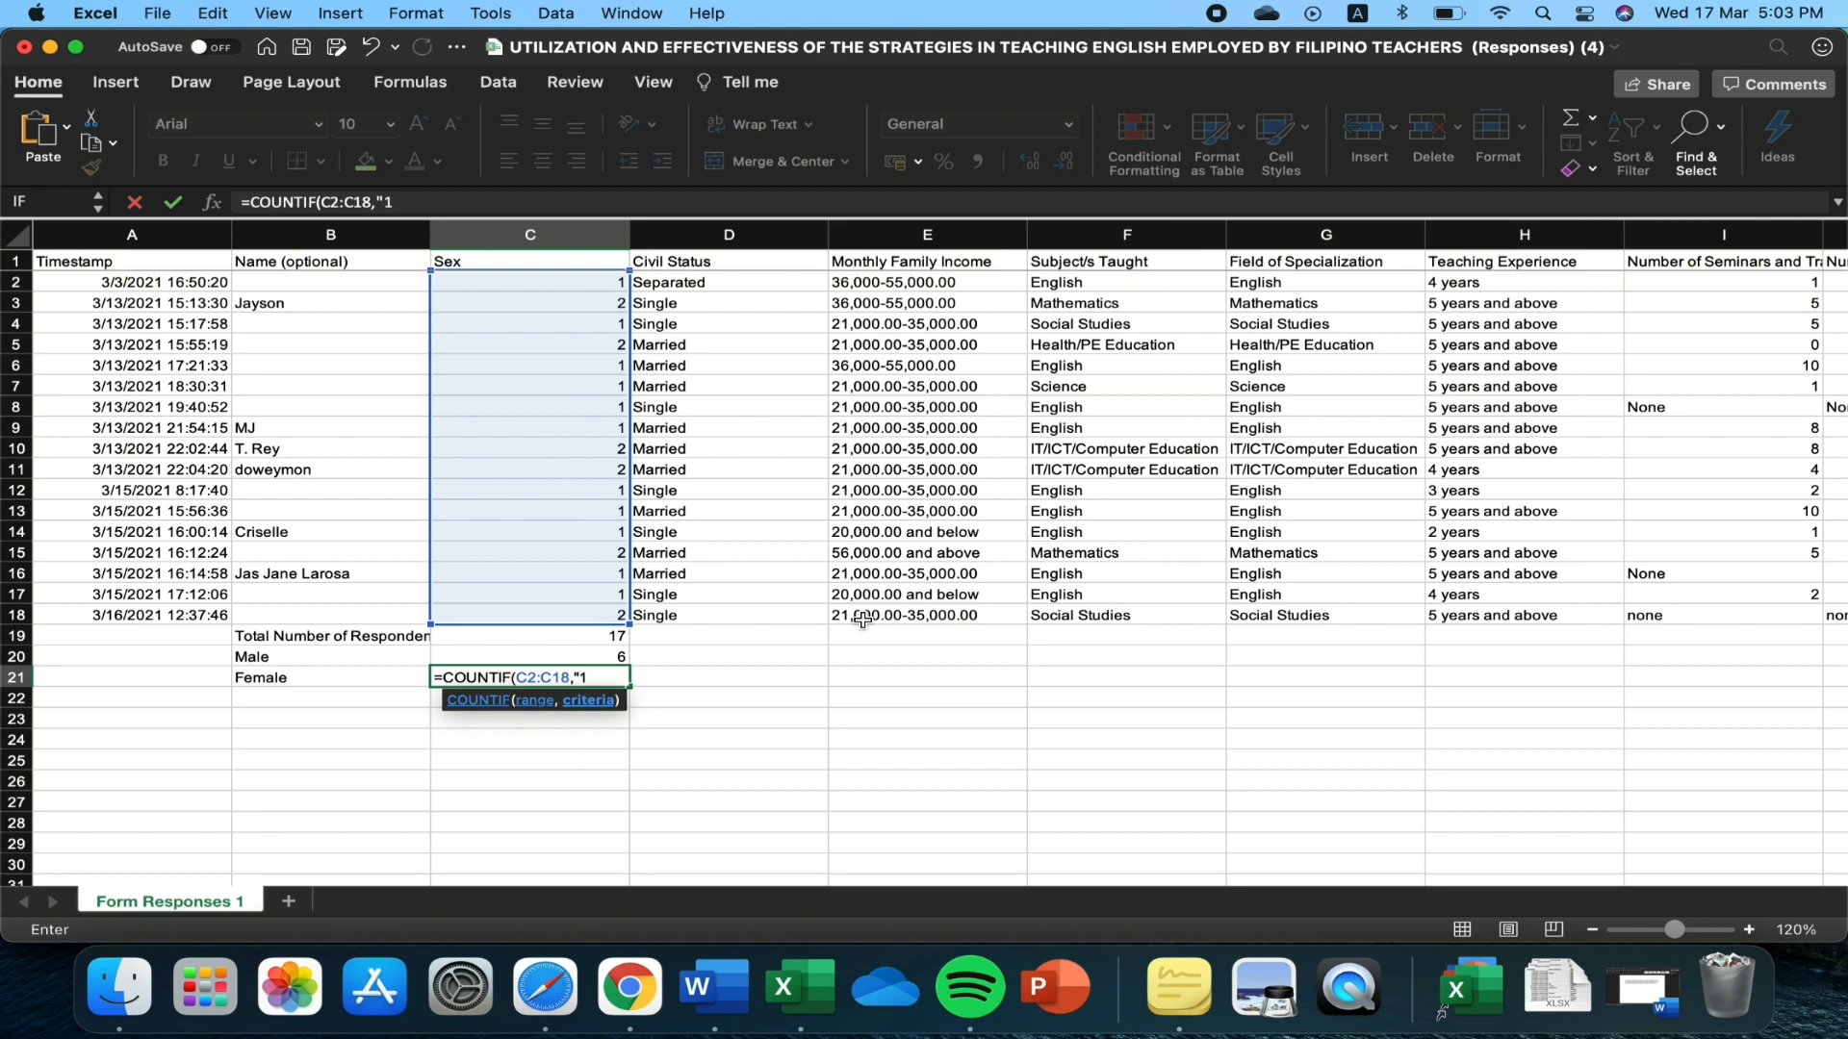
text(1"))
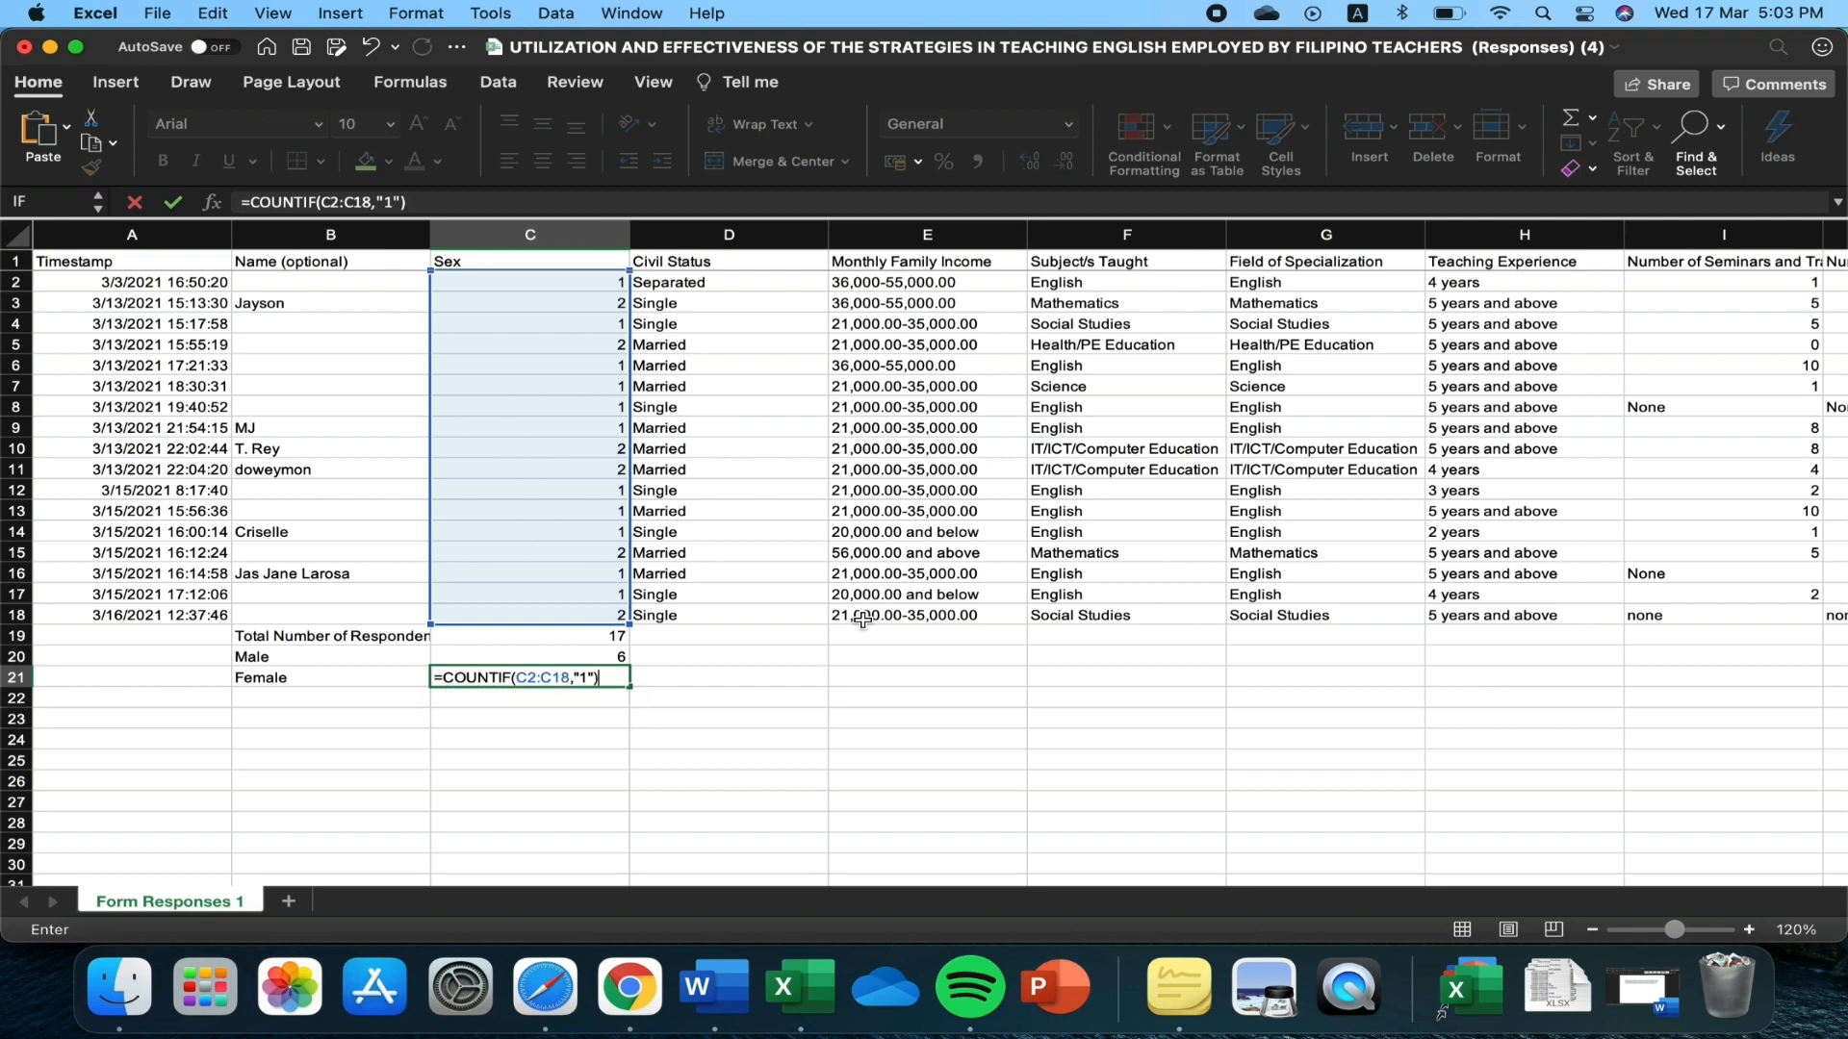
key(Return)
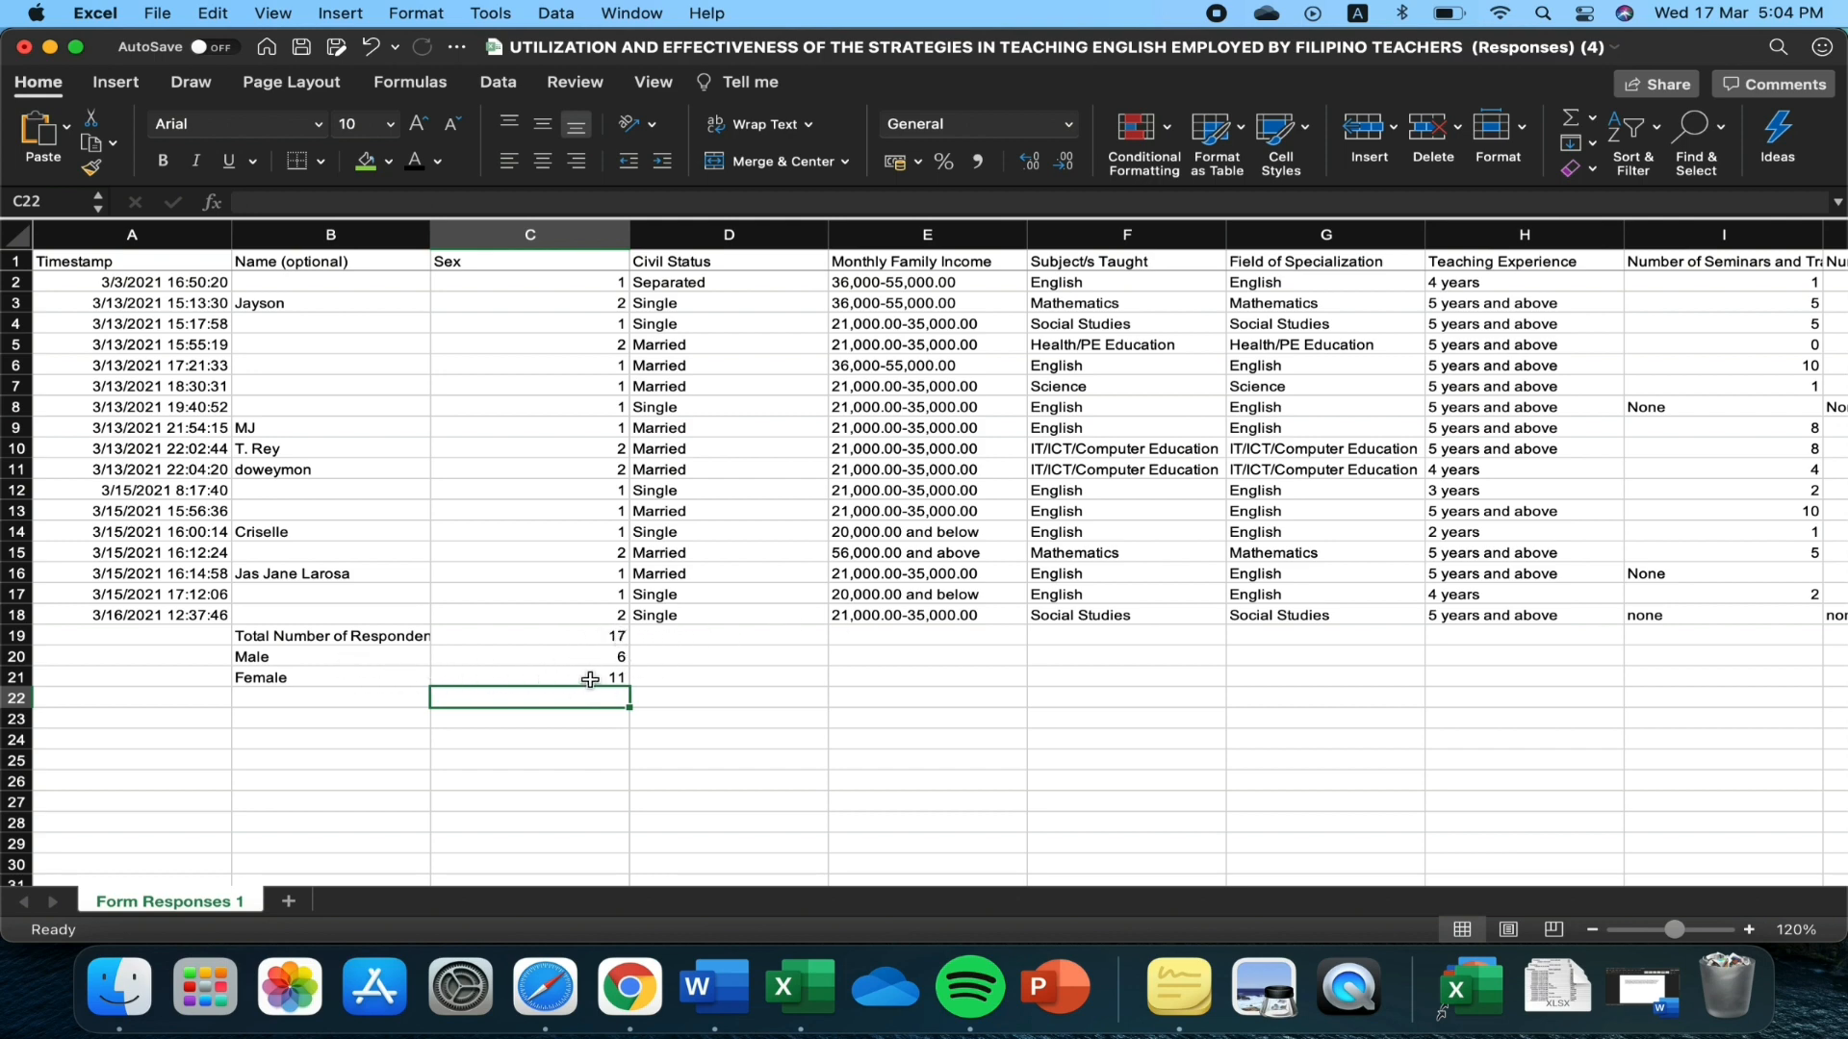
Enter the labels "Percentage", "Male" and "Female" in cells B23, B24 and B25
click(289, 707)
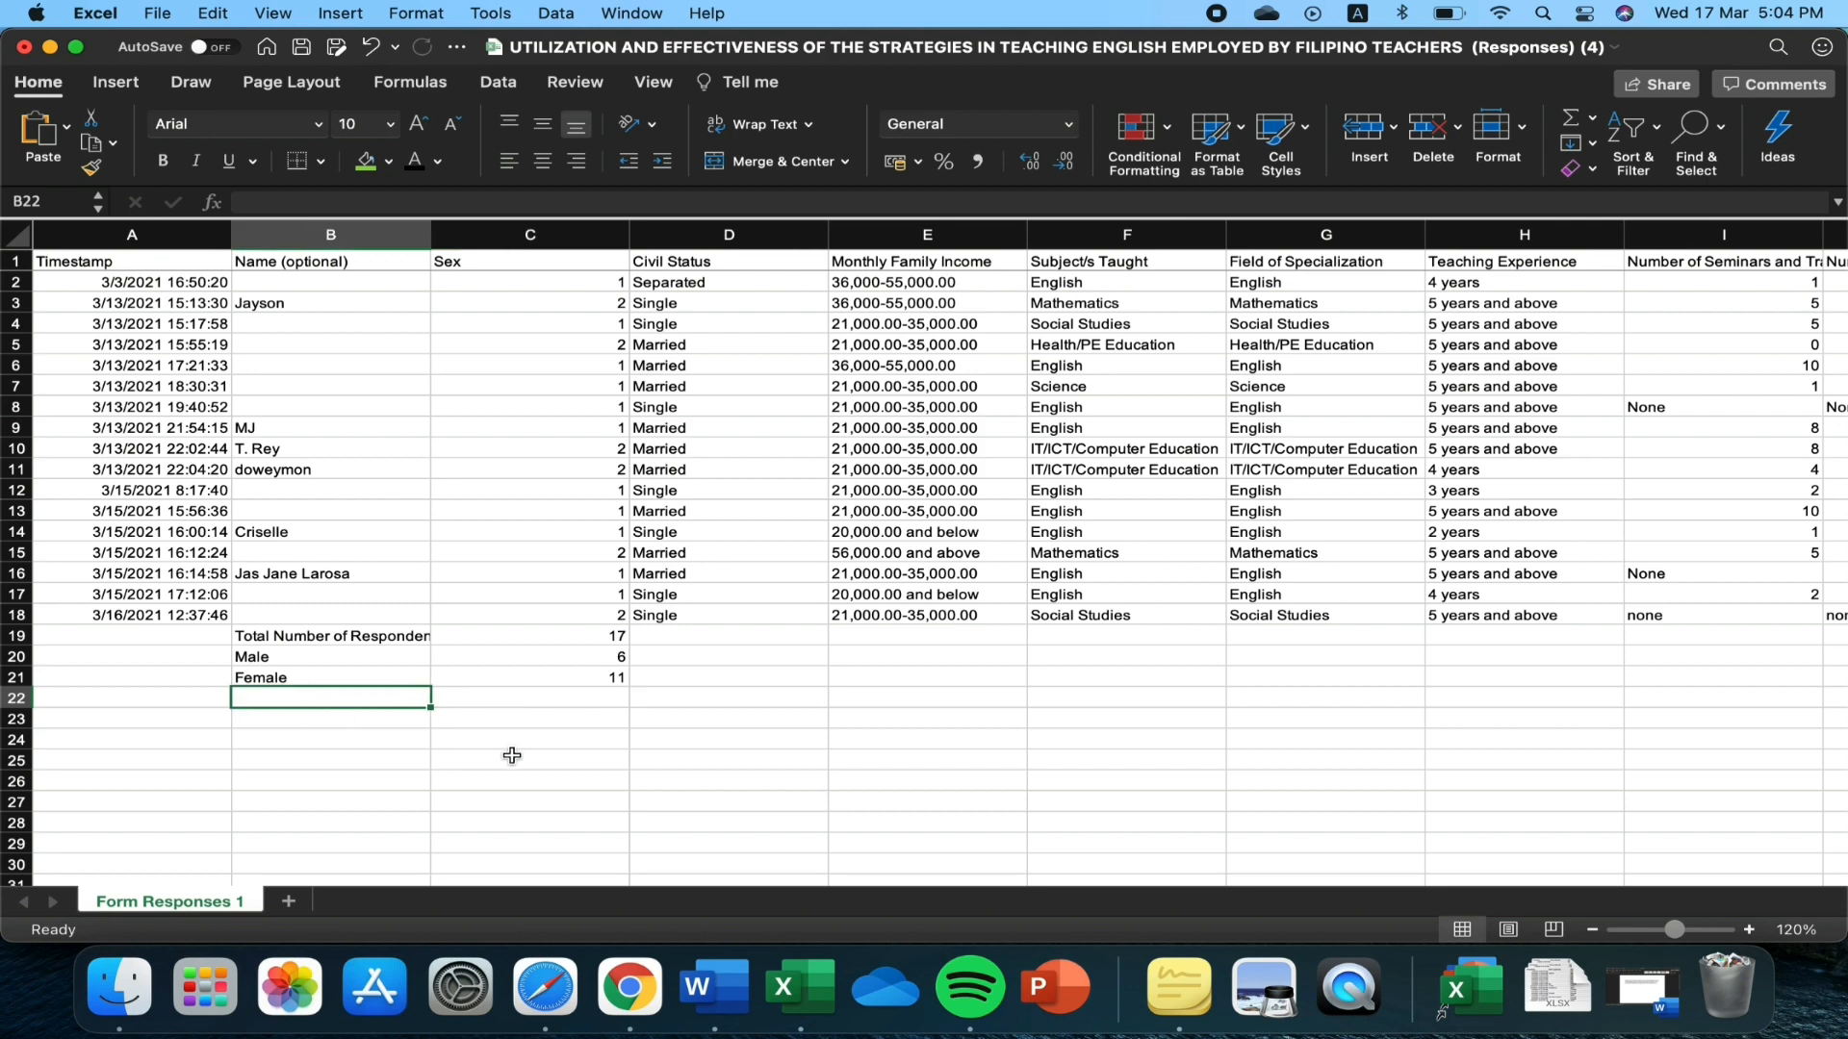
click(304, 720)
text(P)
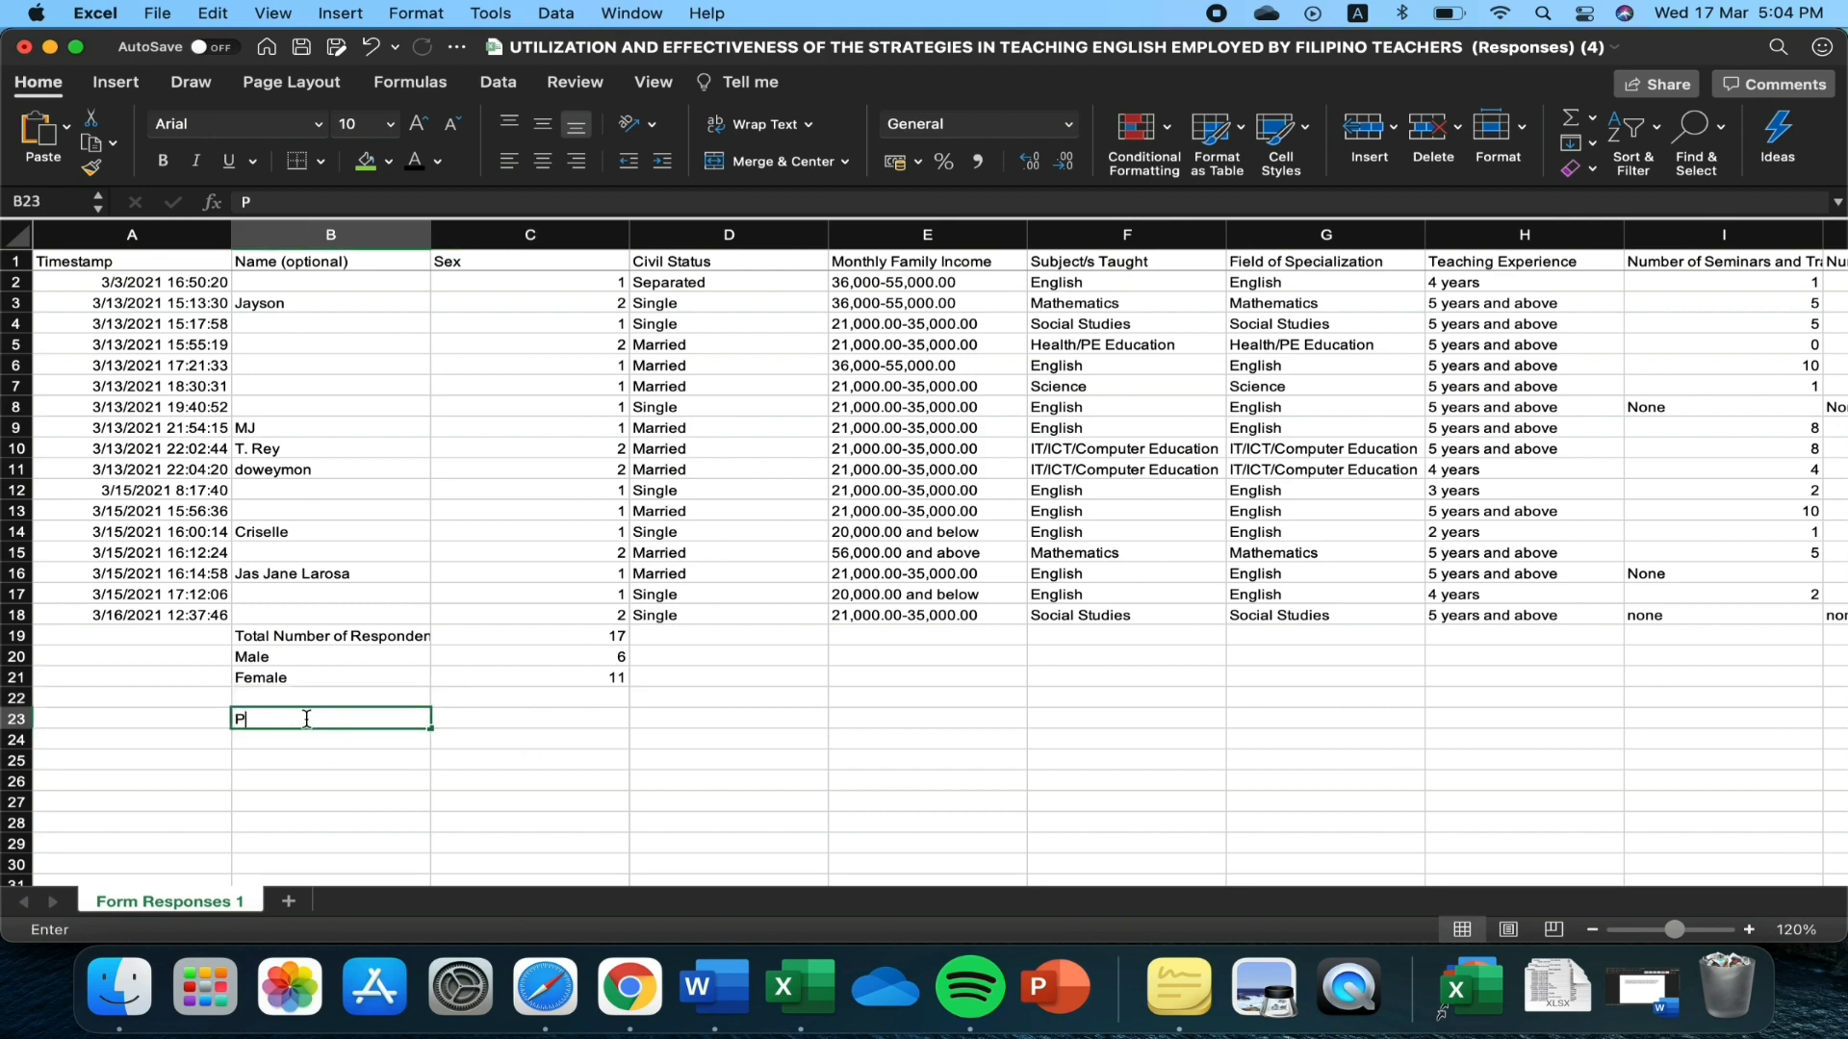
text(ercentage)
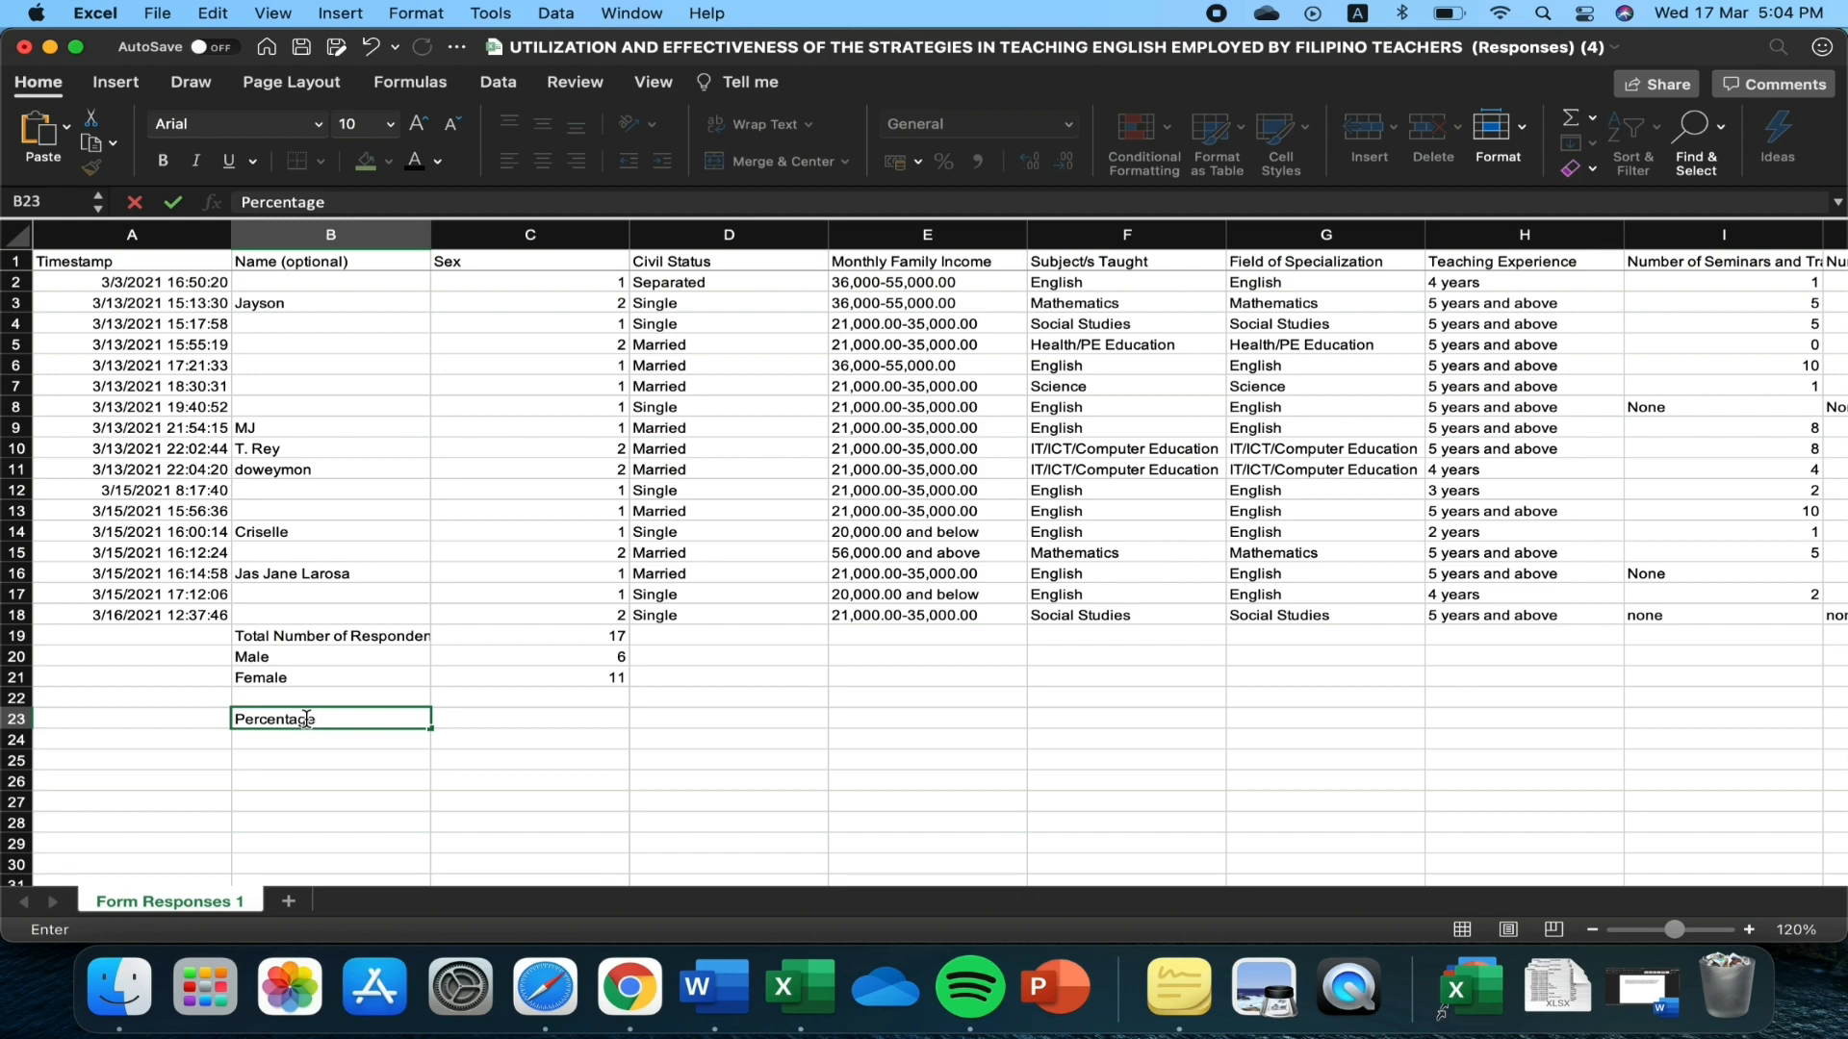
key(Return)
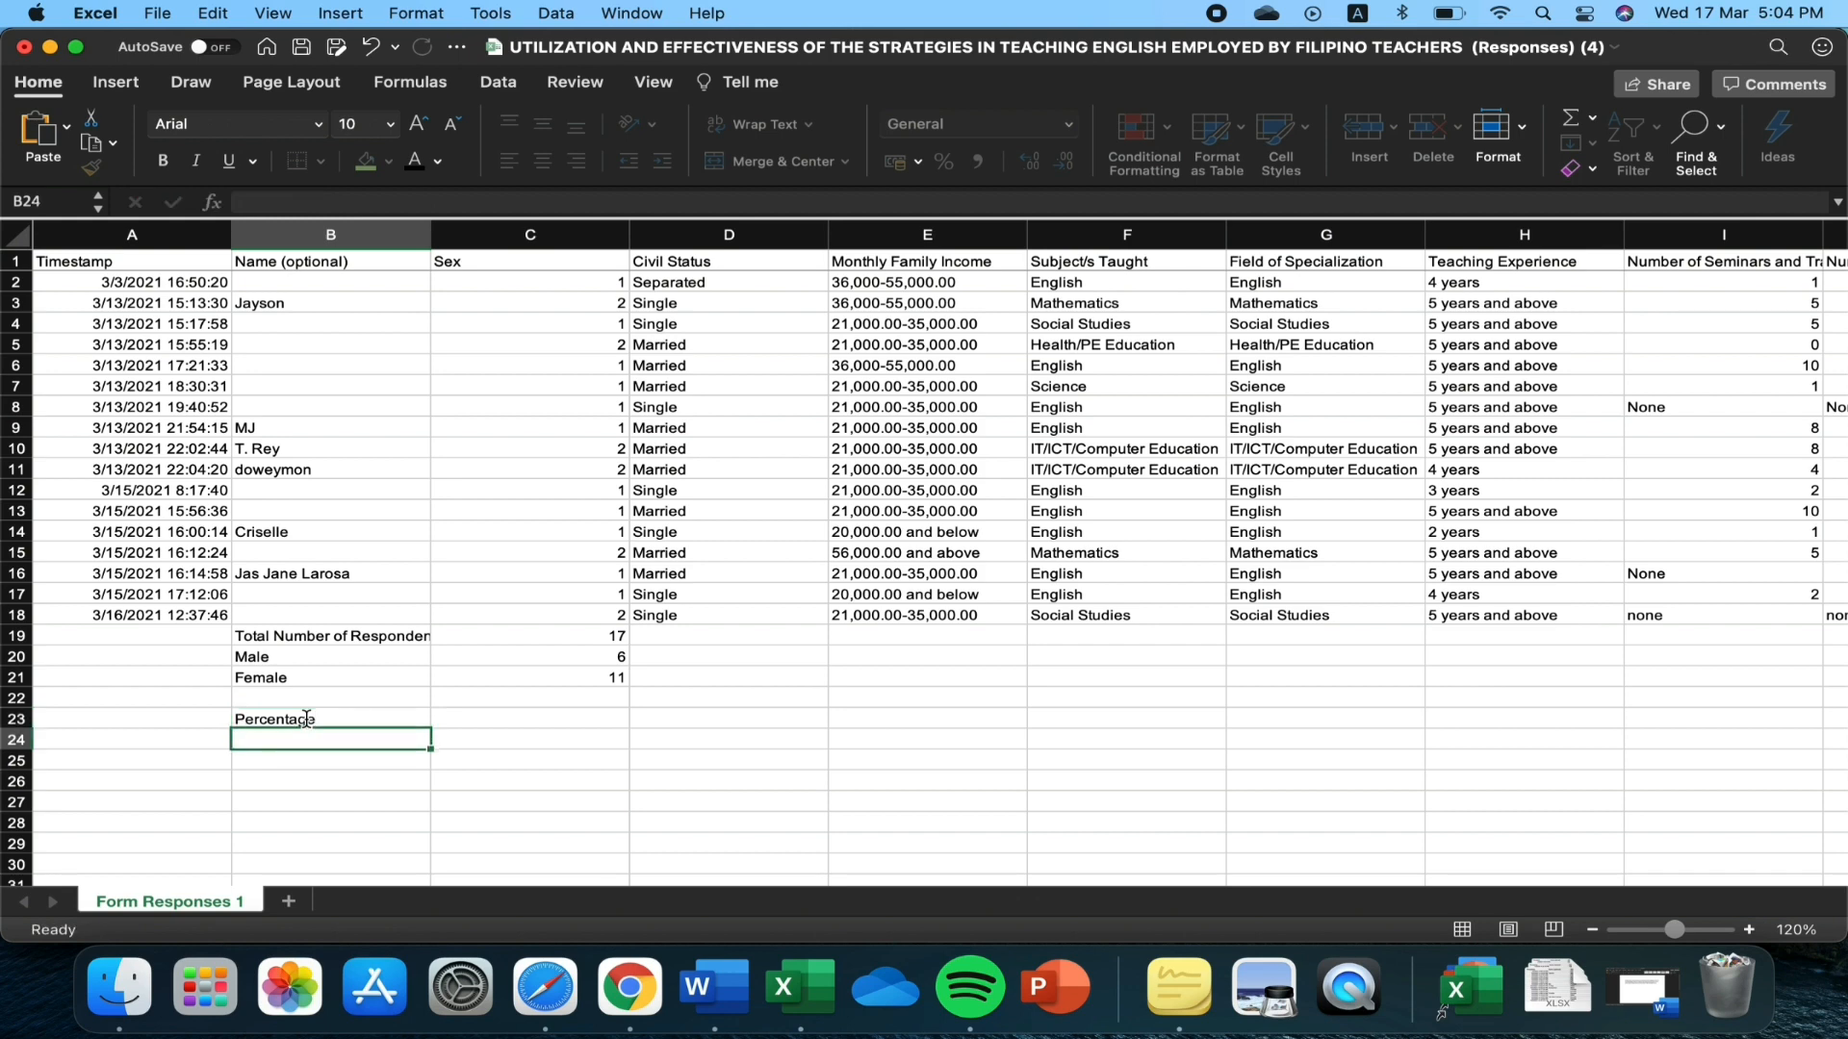
text(Male)
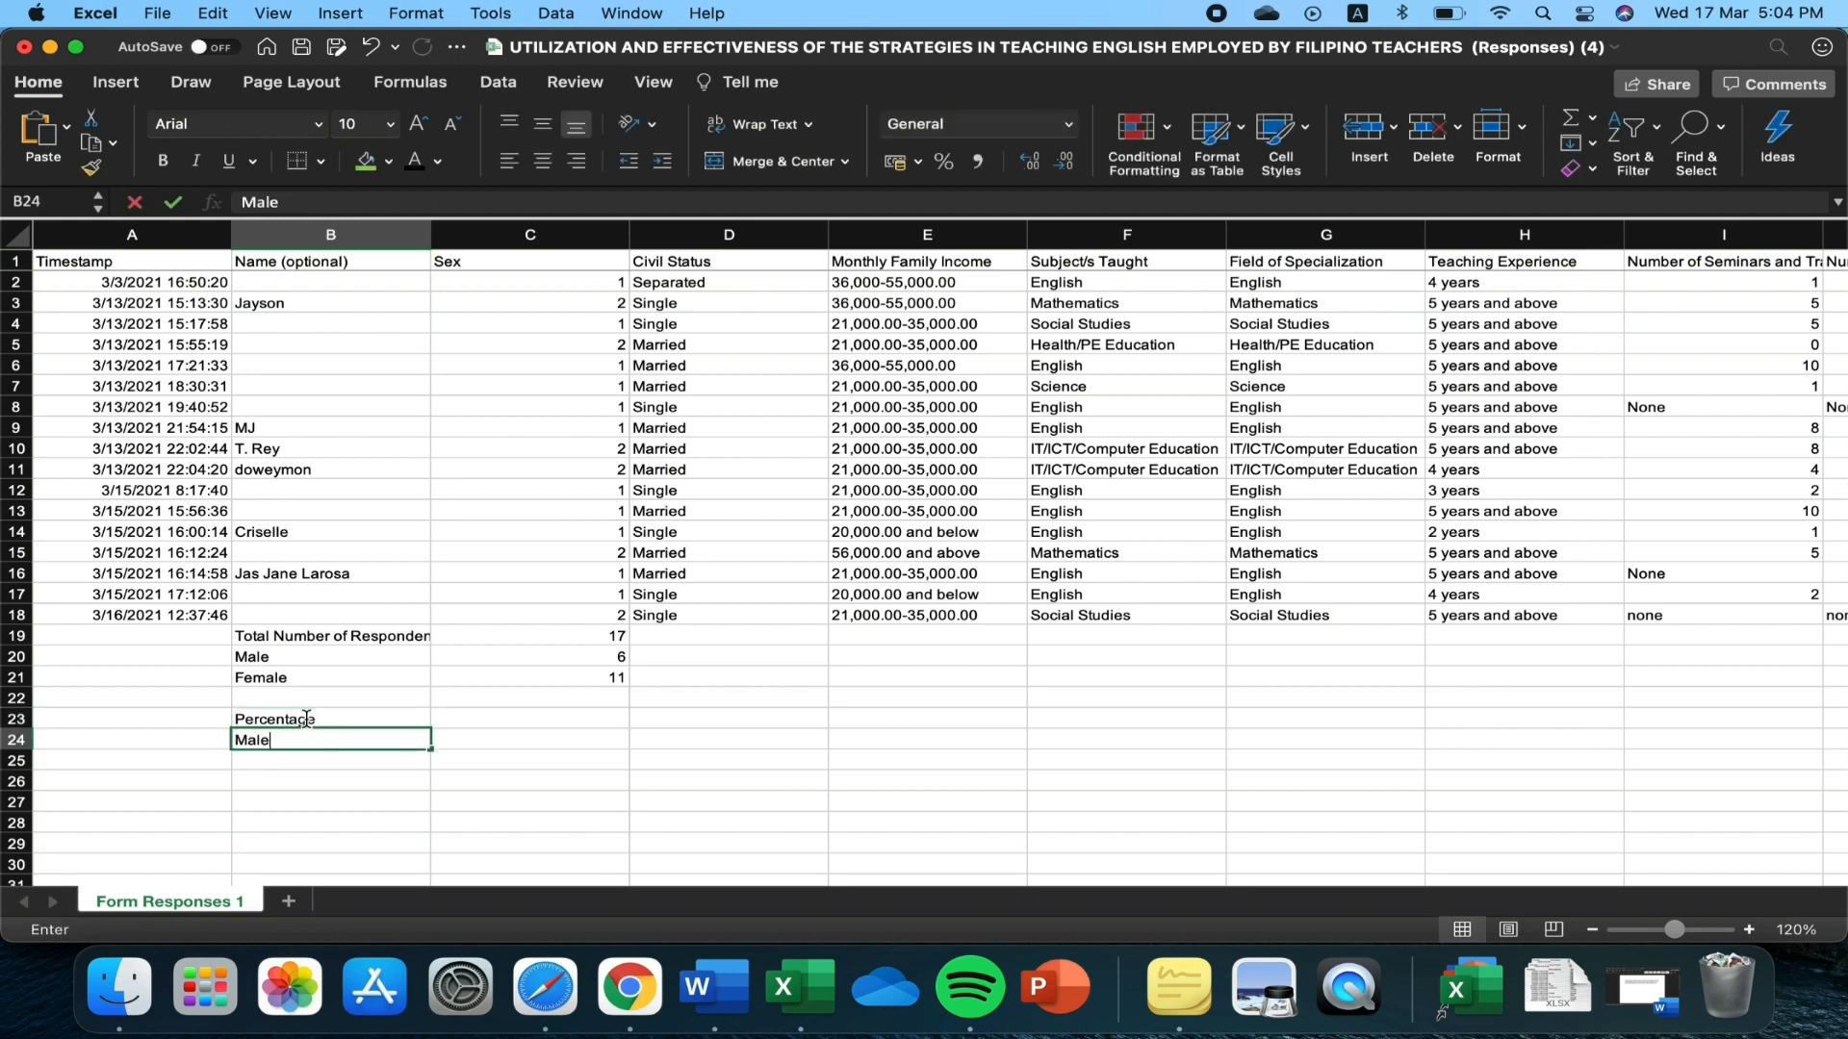
key(Return)
text(Female)
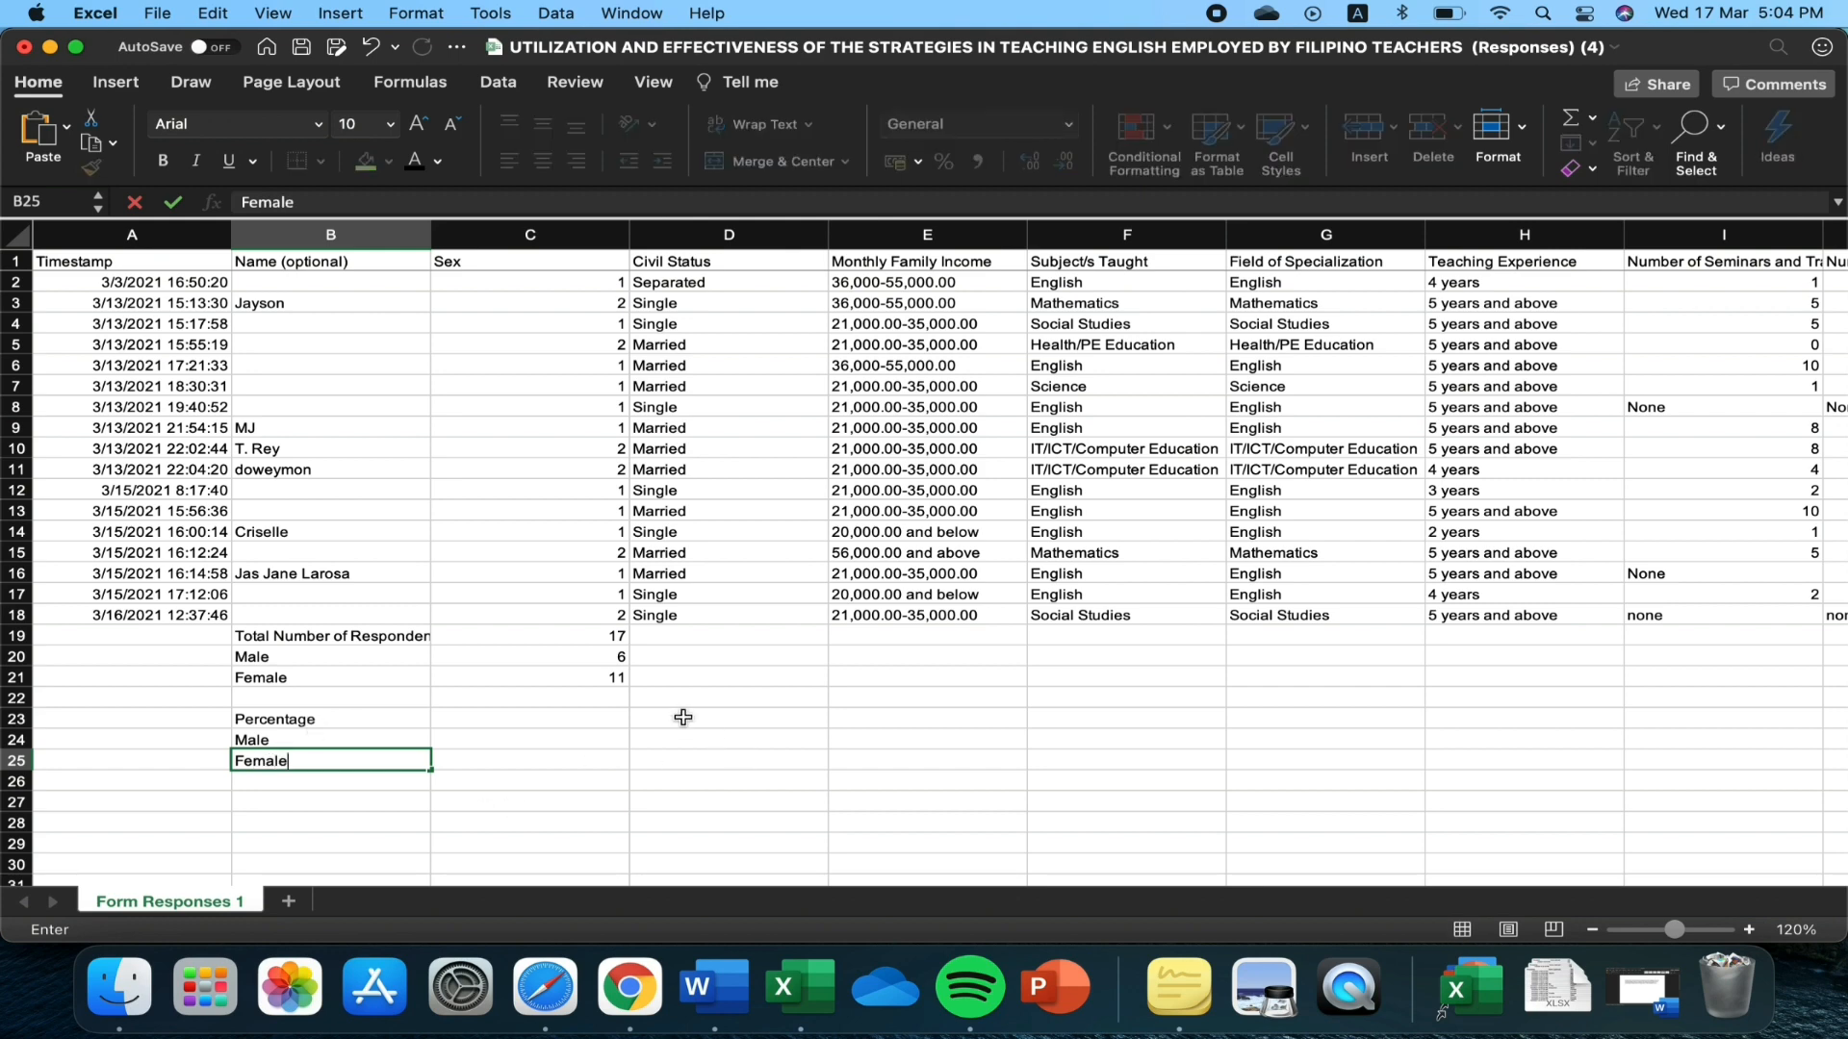
Enter 100% in cell C23 beside the "Percentage" label
click(592, 718)
text(10)
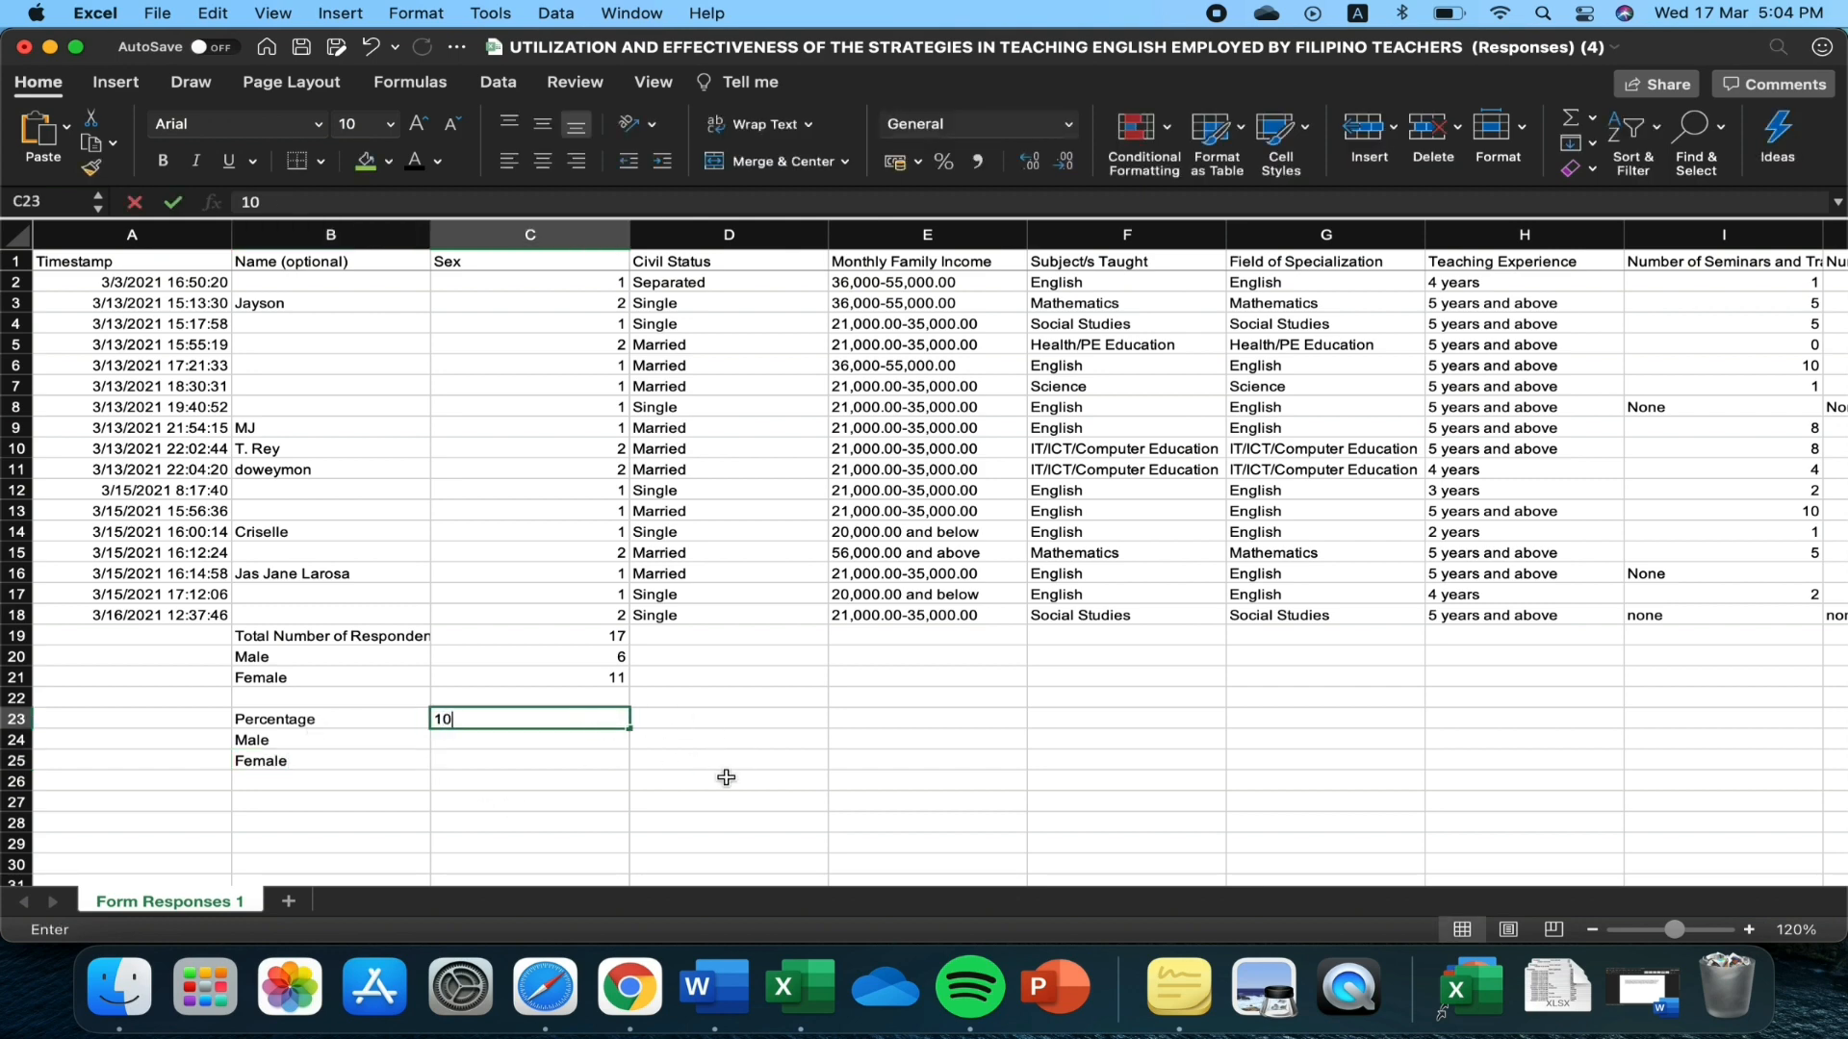
text(0%)
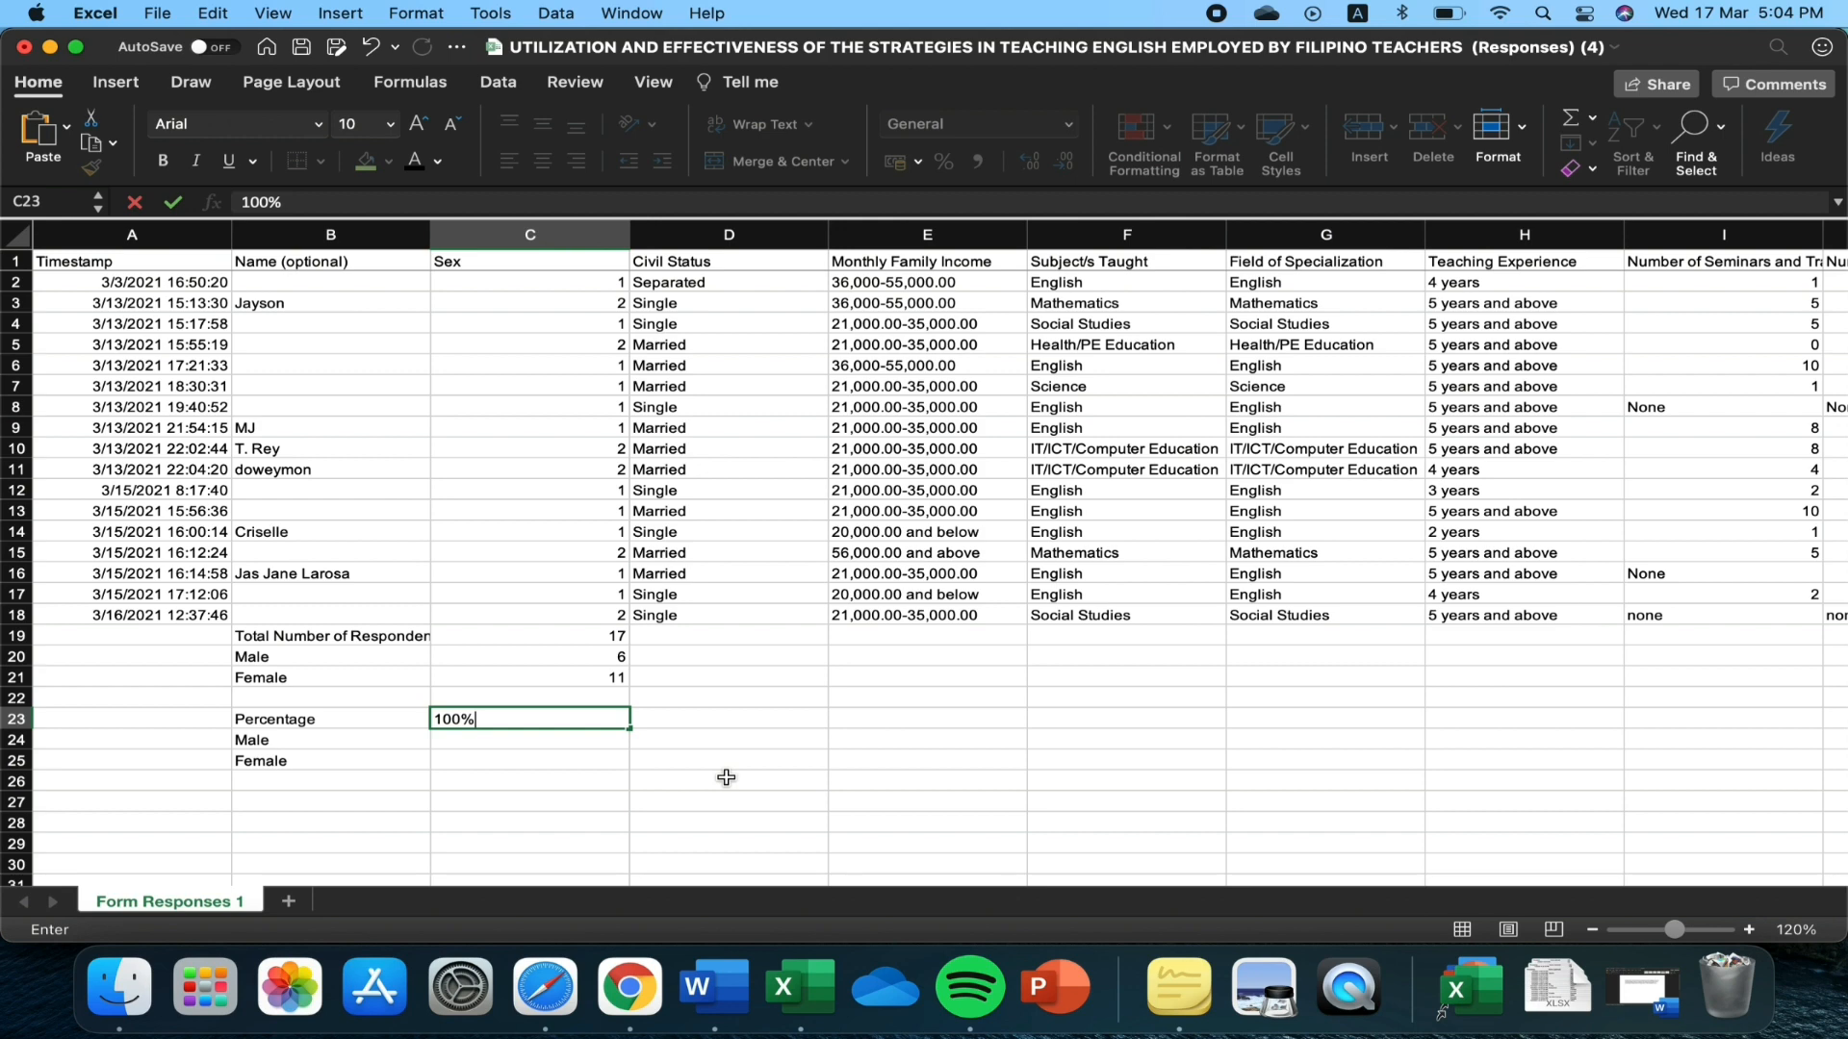
Compute the male share in cell C24 with =C20/C19 and format it as a percentage
key(Return)
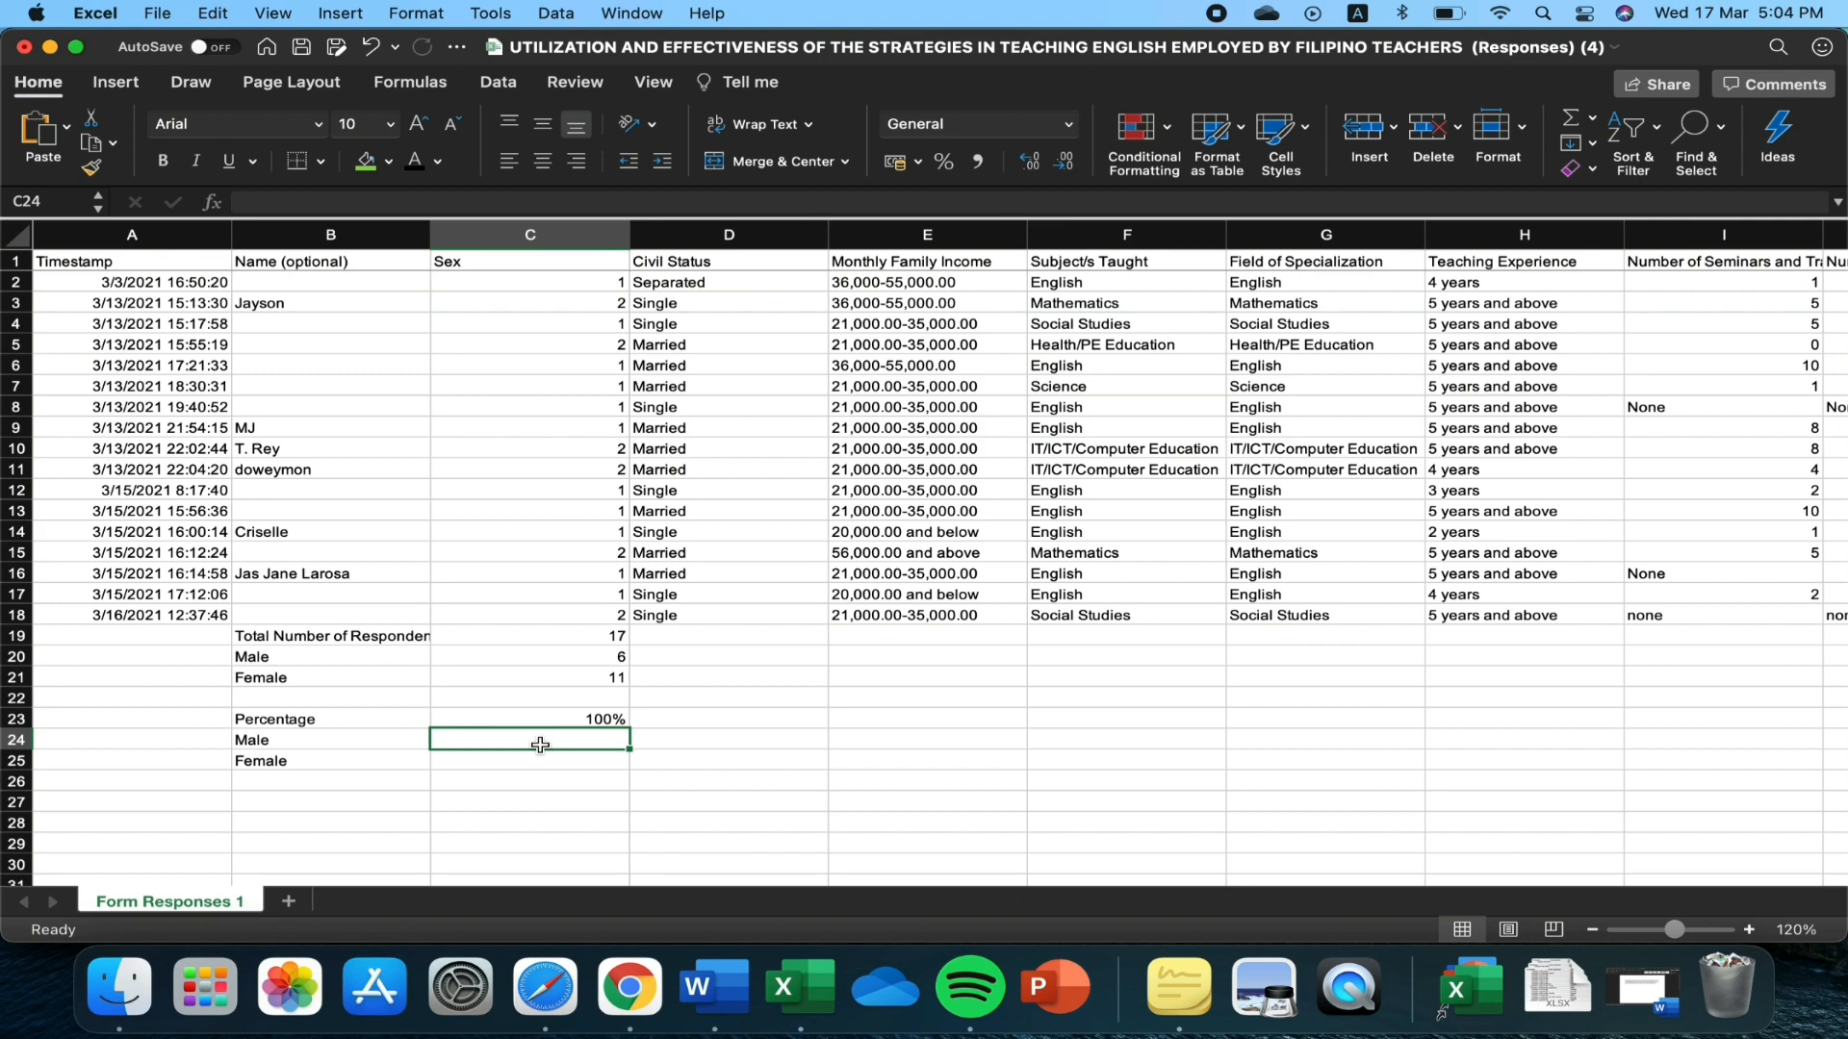
text(=)
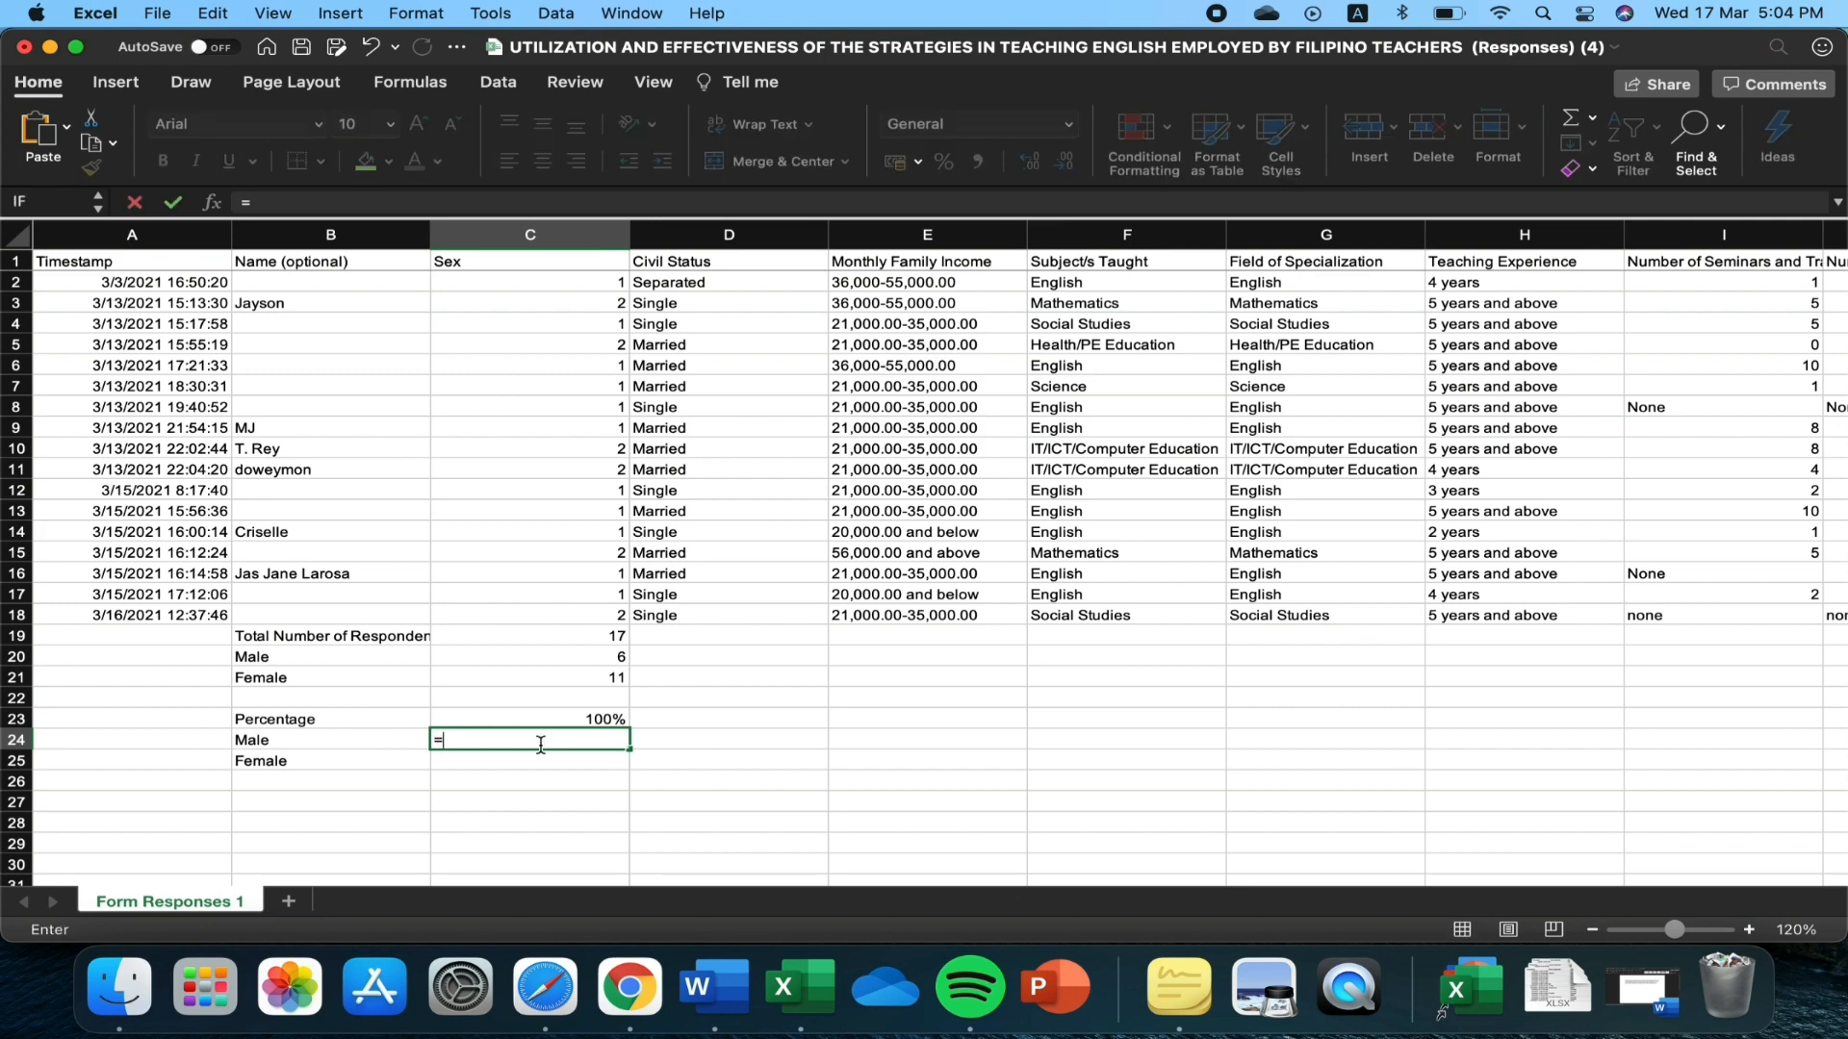
click(587, 656)
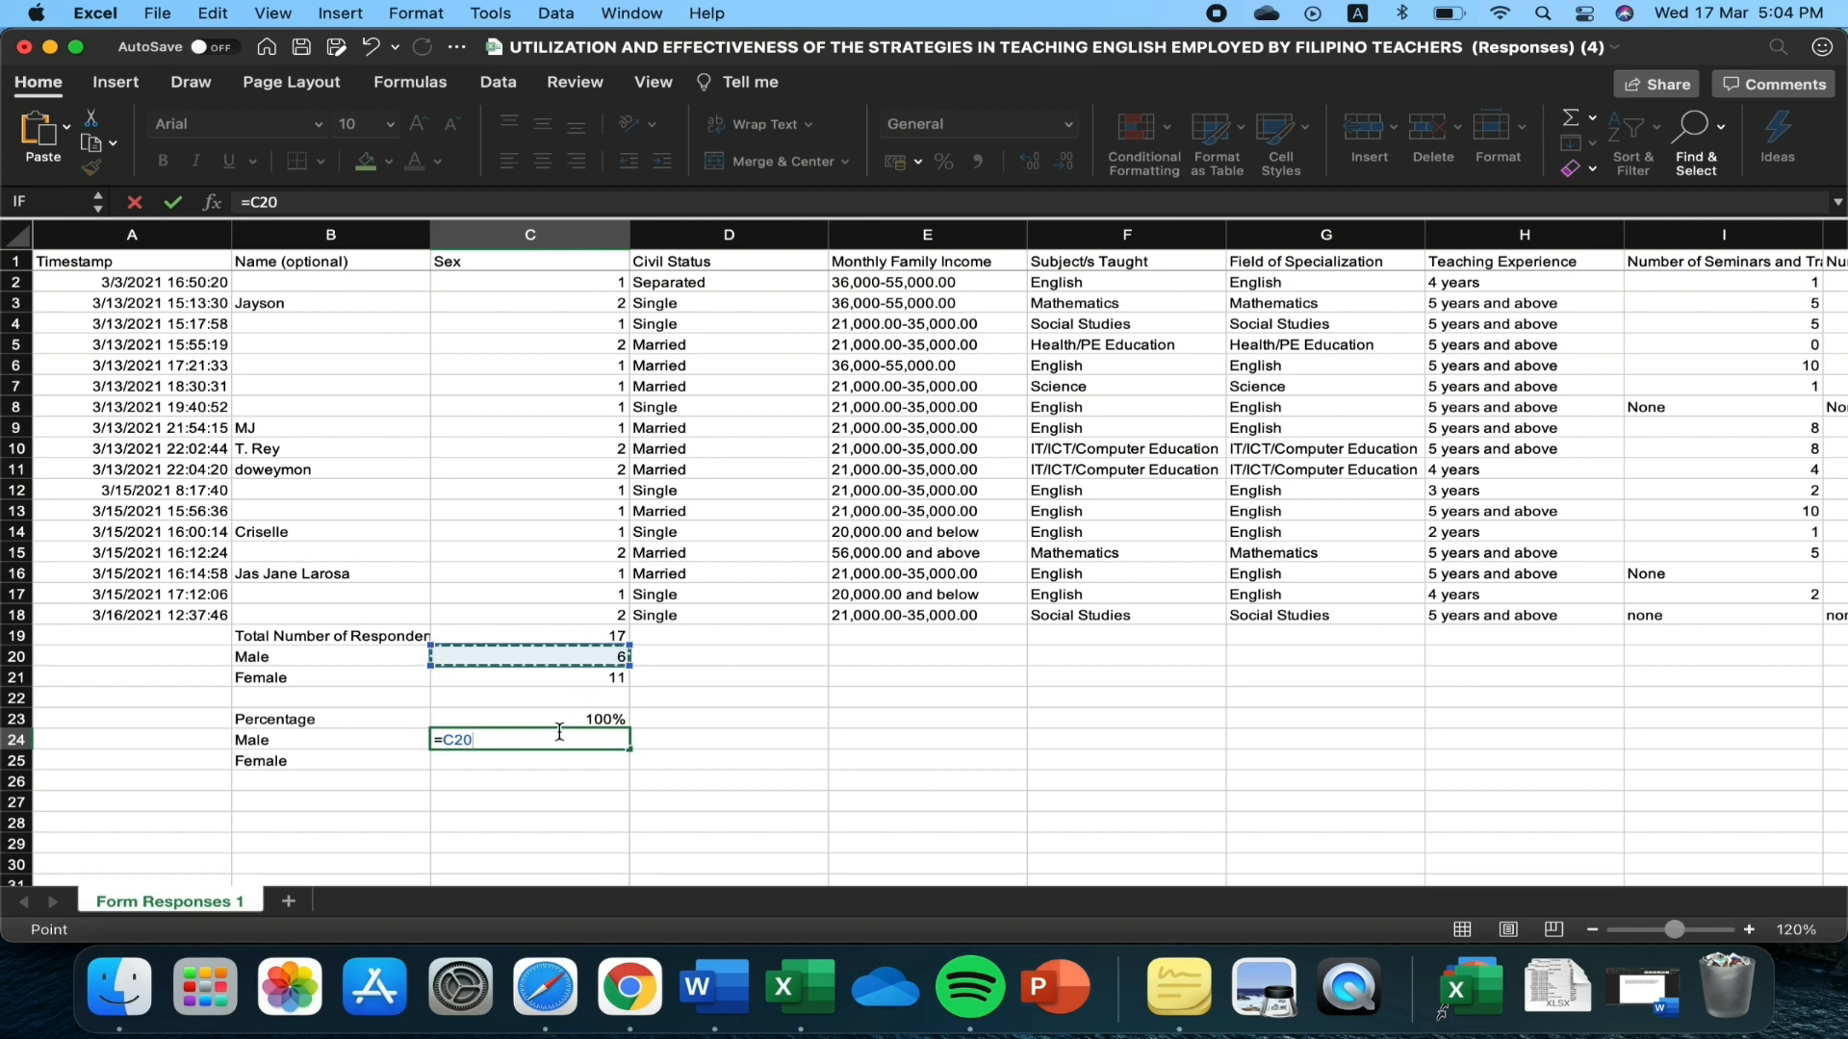
text(/)
click(583, 639)
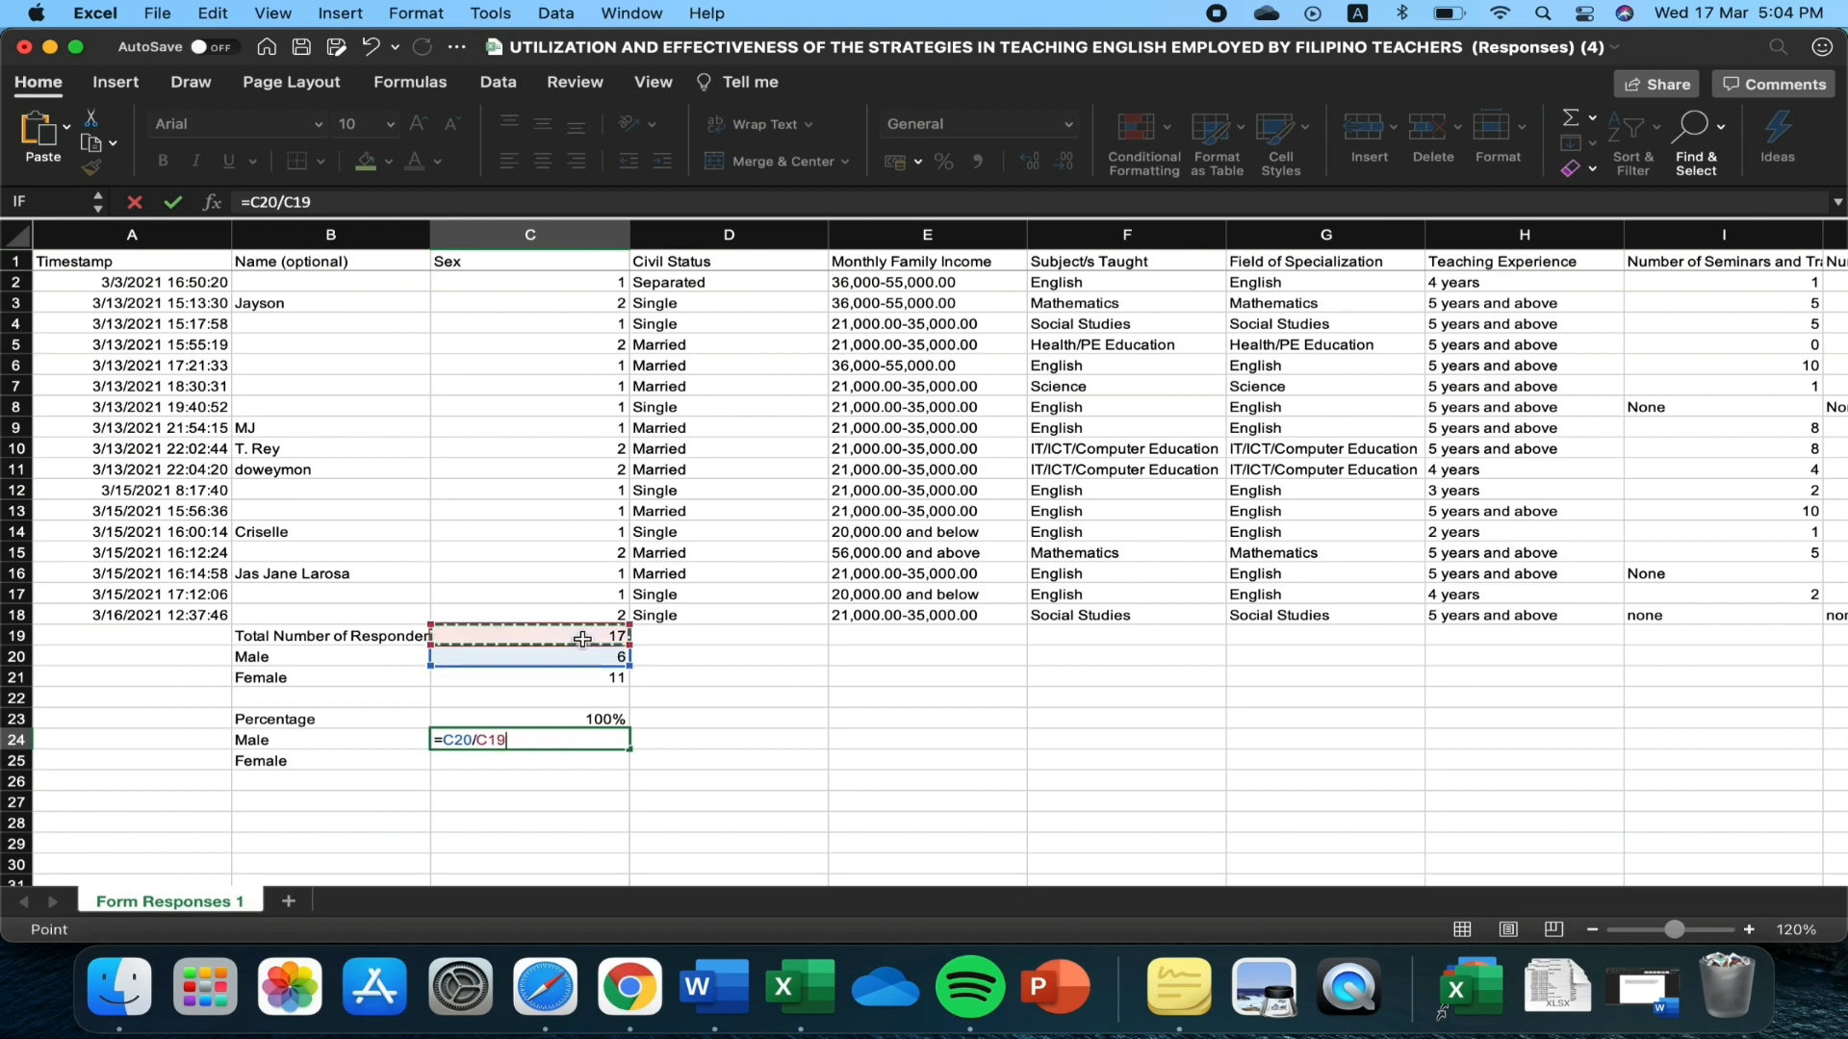
key(Return)
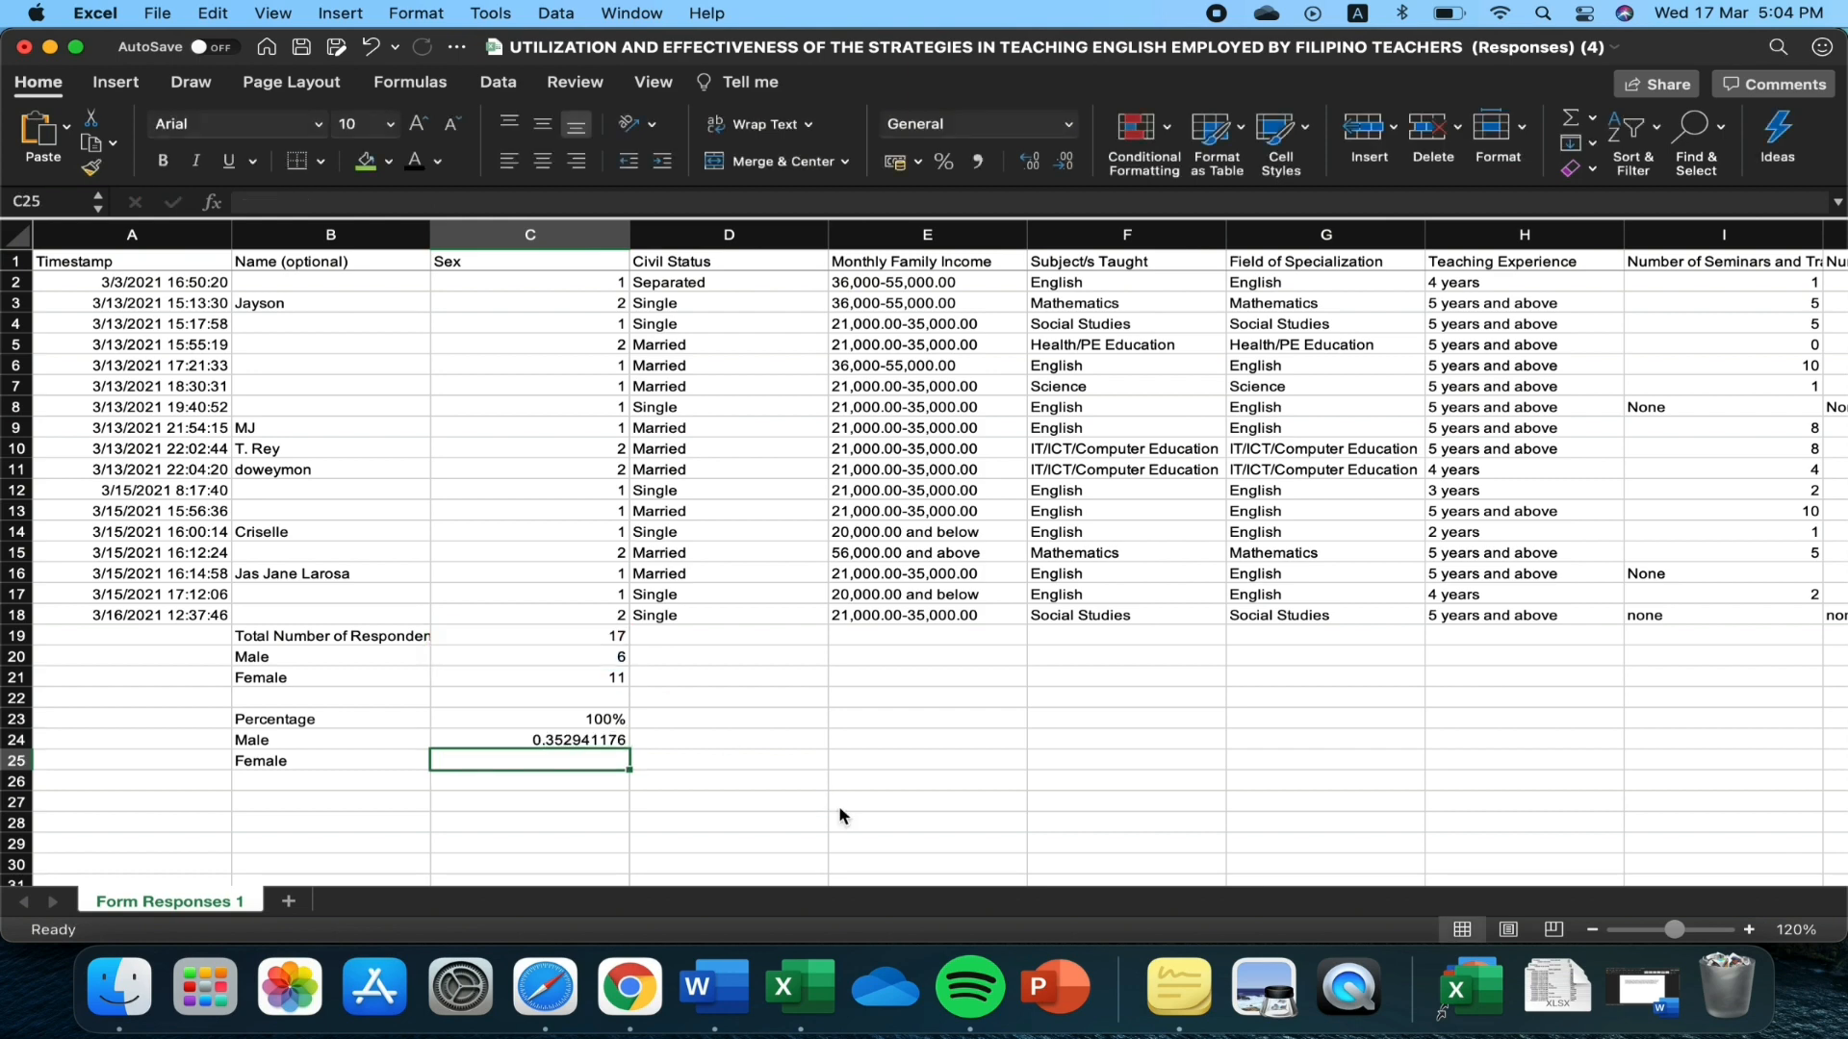
click(570, 740)
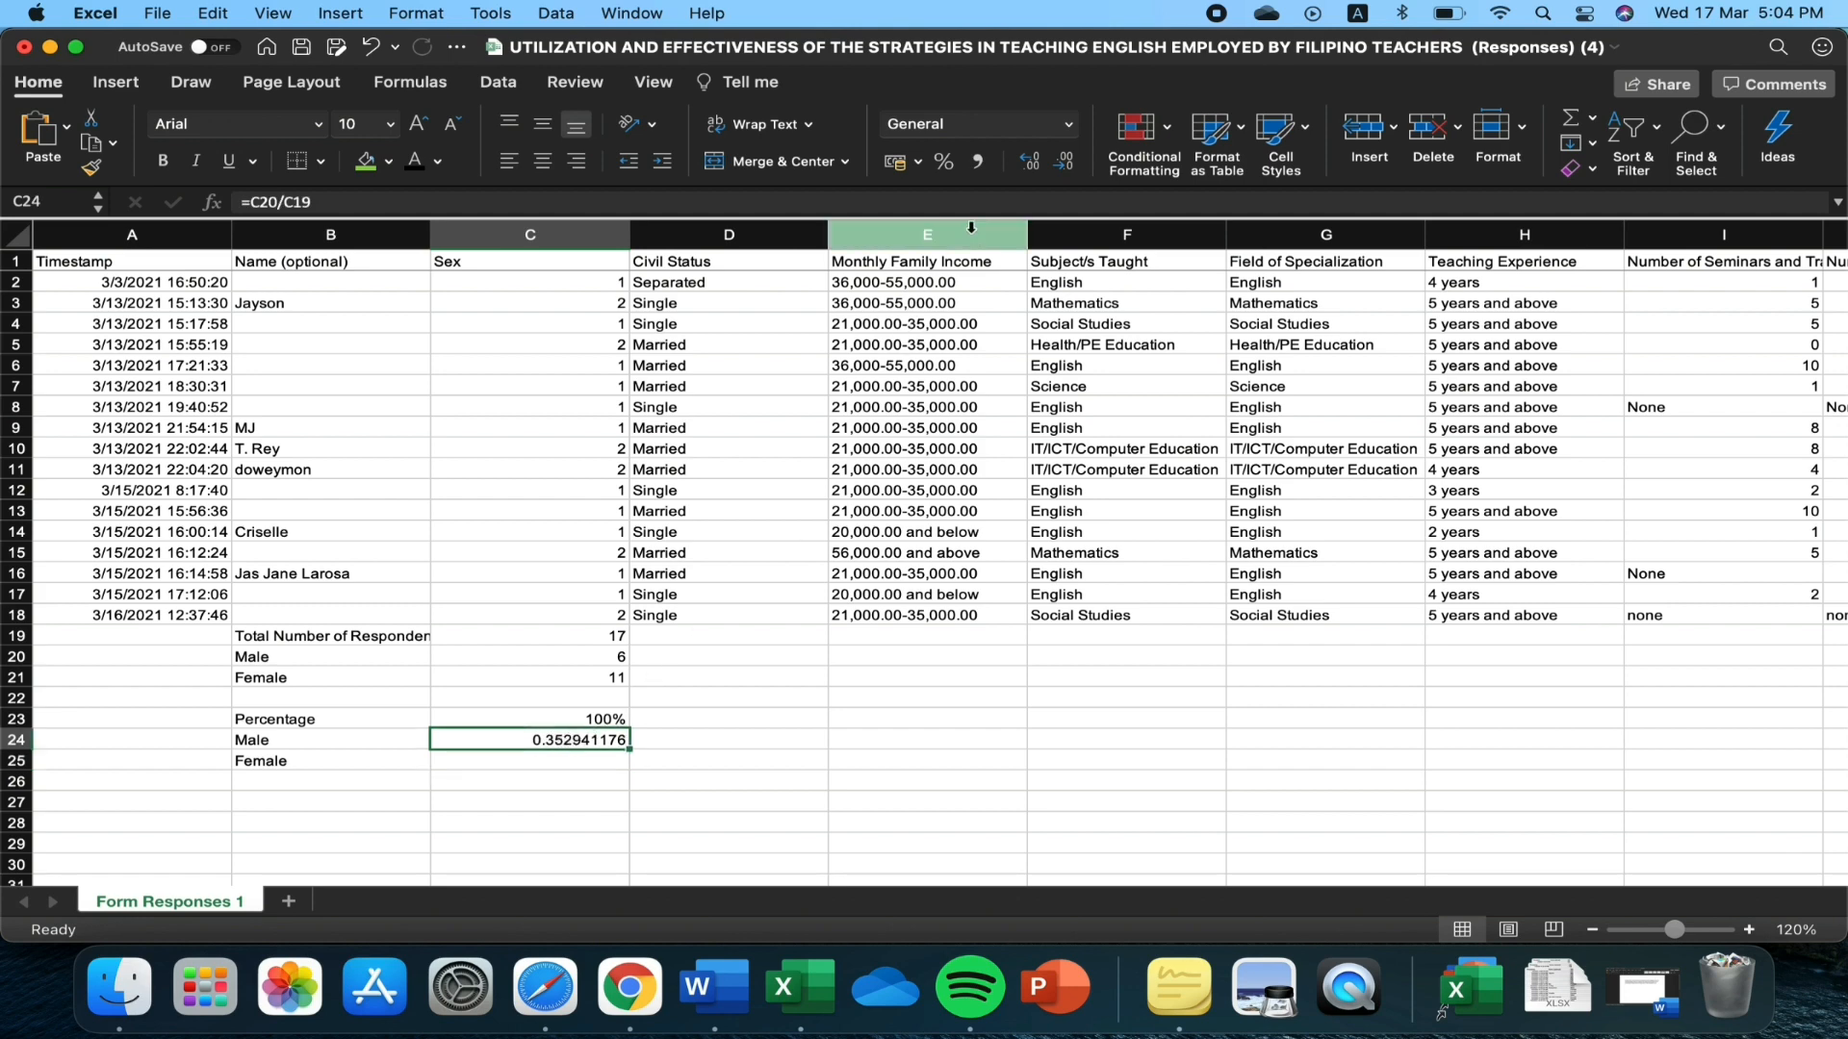
click(944, 161)
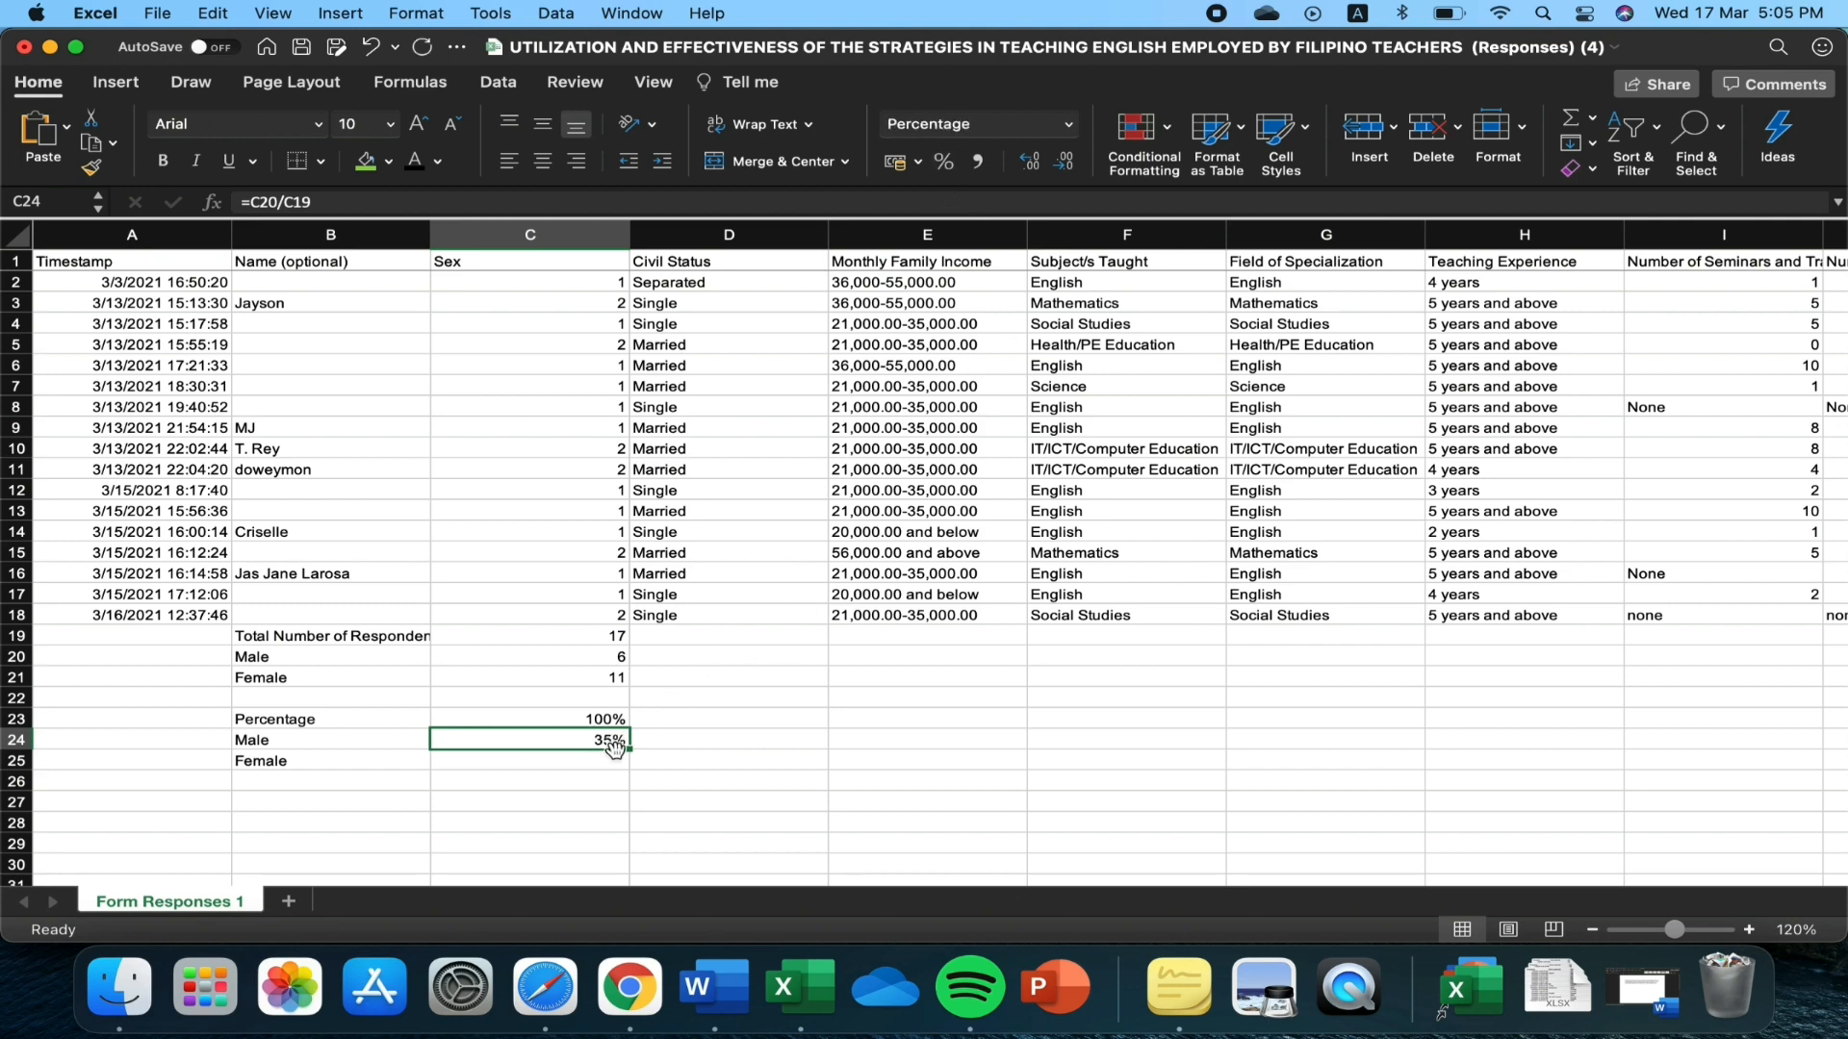
Compute the female share in cell C25 with =C21/C19 and format it as a percentage
click(566, 766)
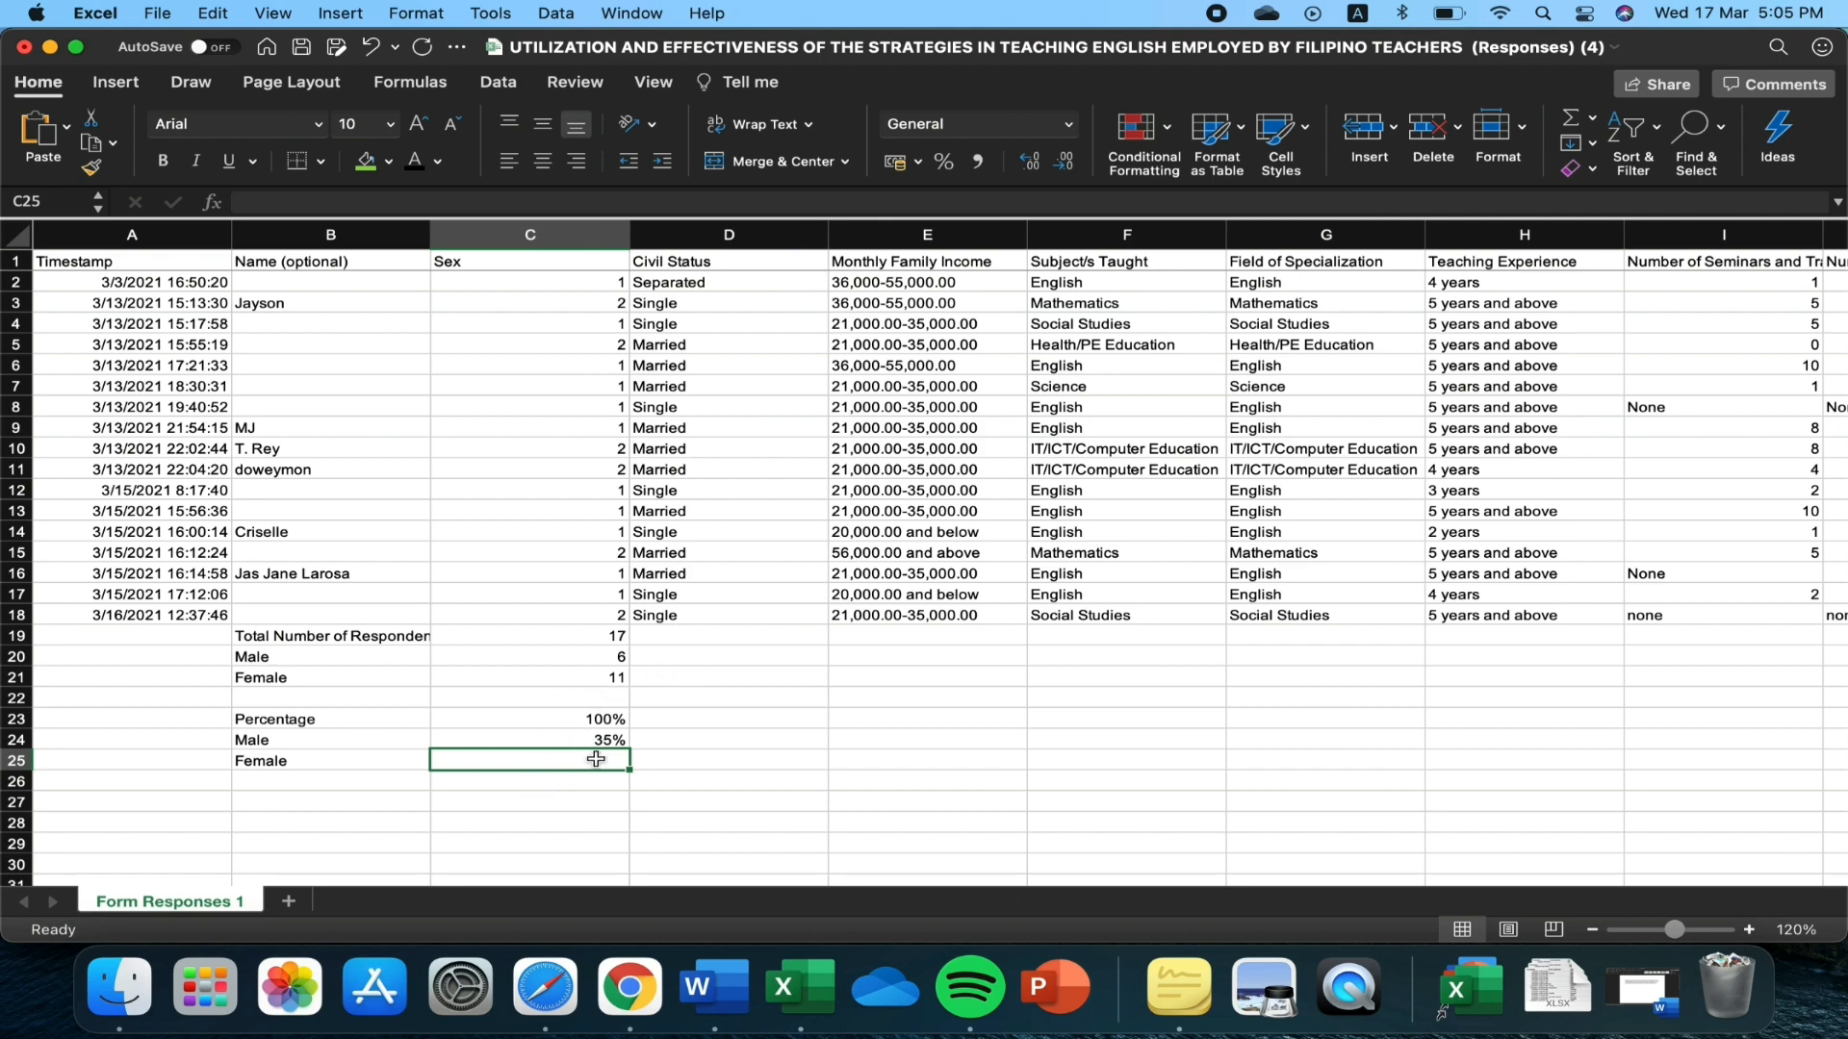
text(=)
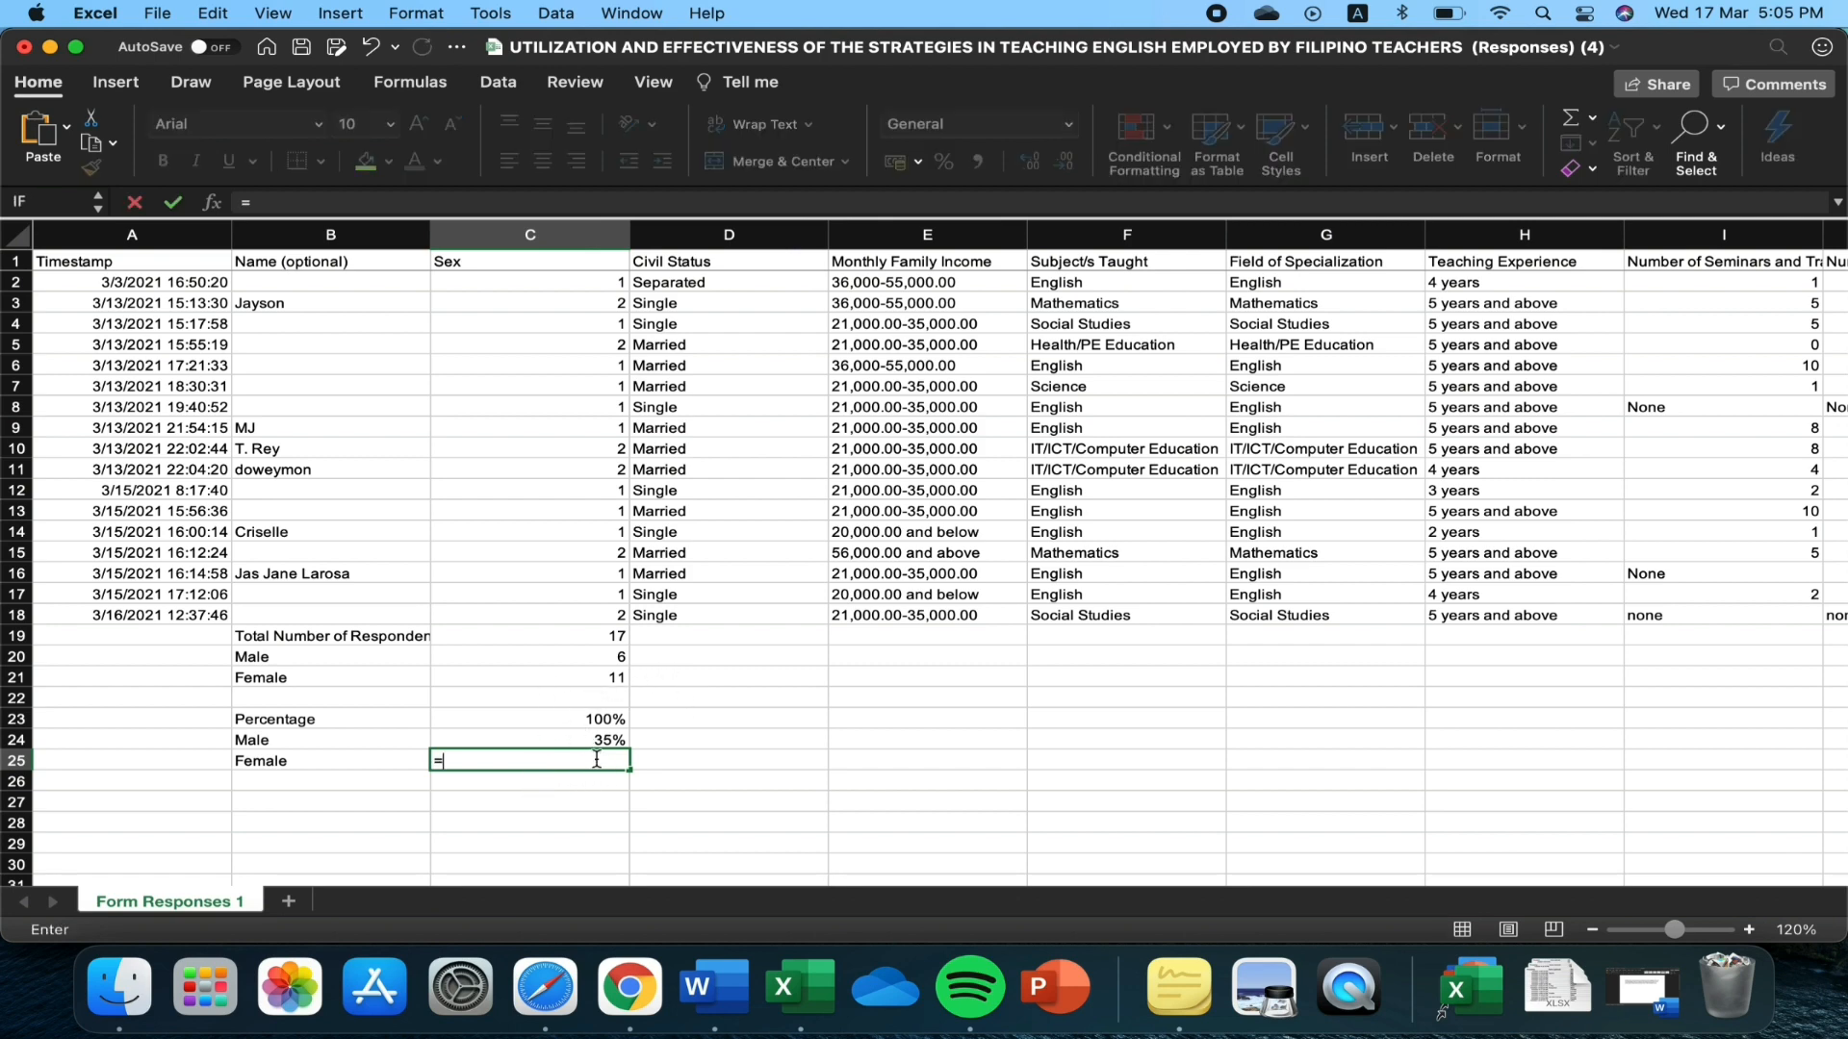
click(594, 682)
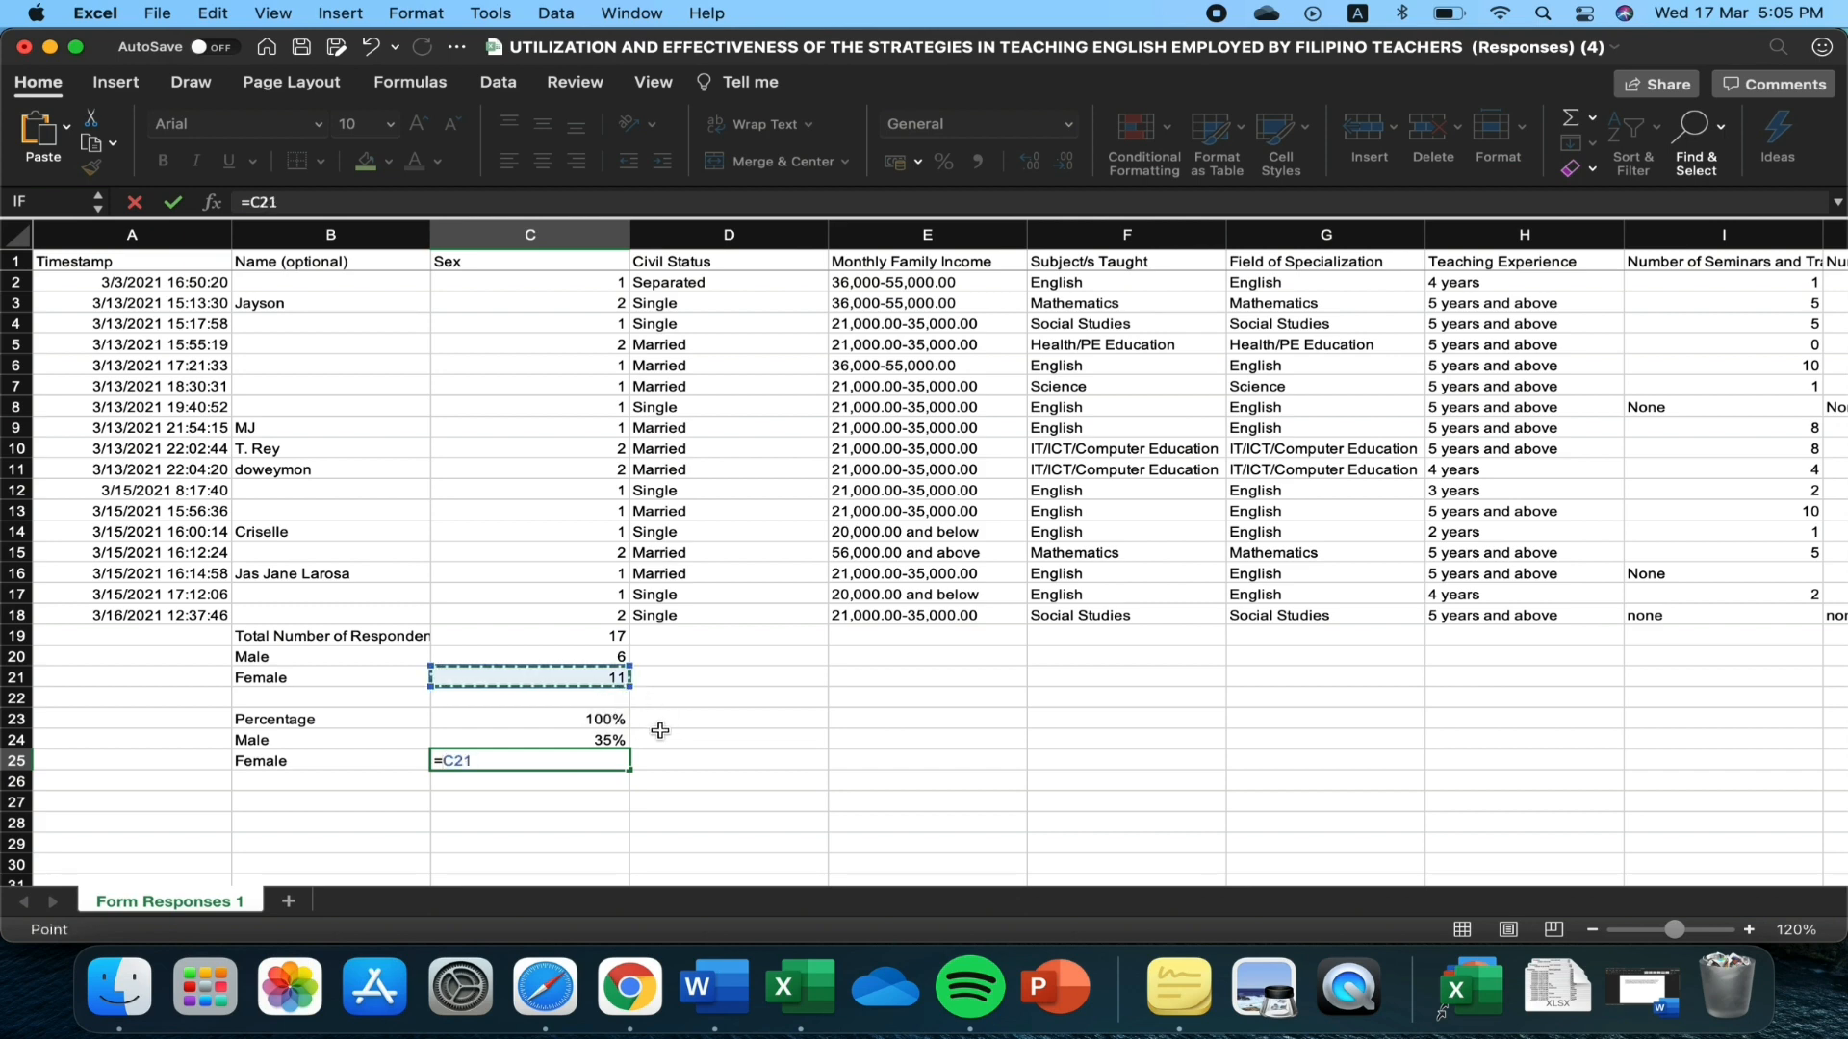
text(/)
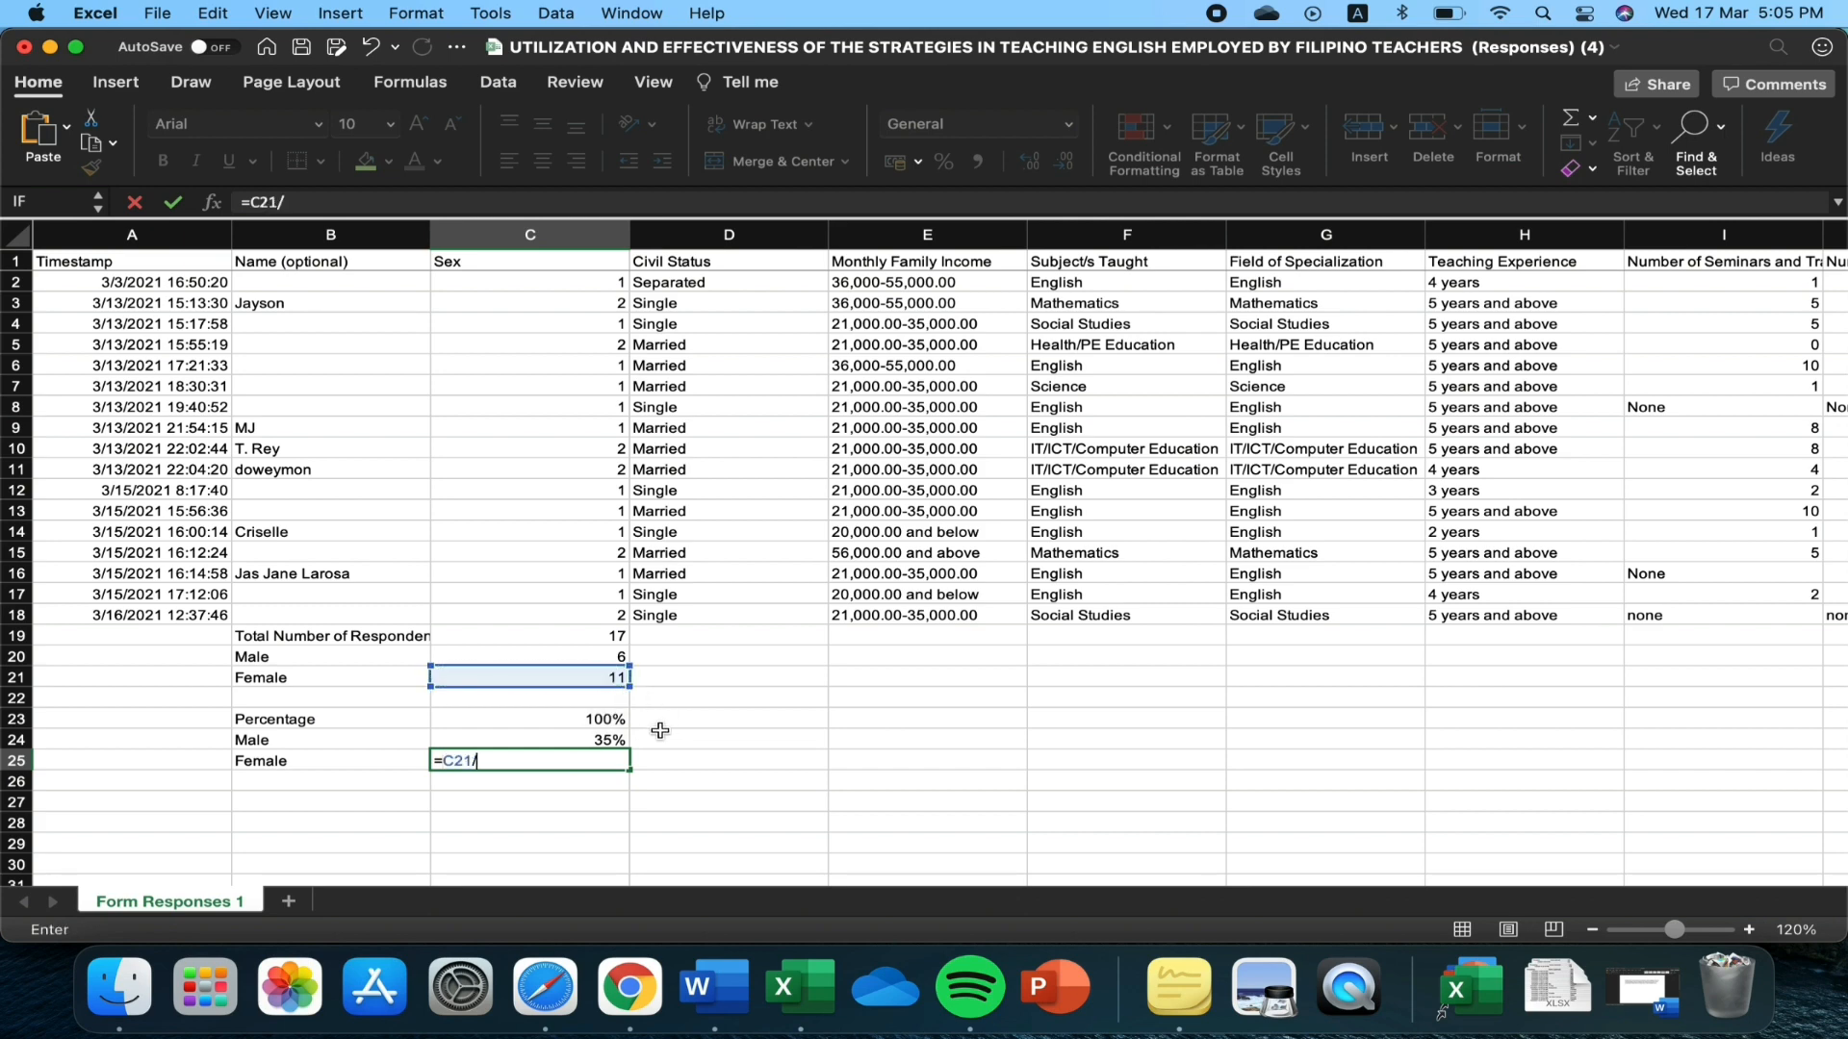
click(596, 637)
key(Return)
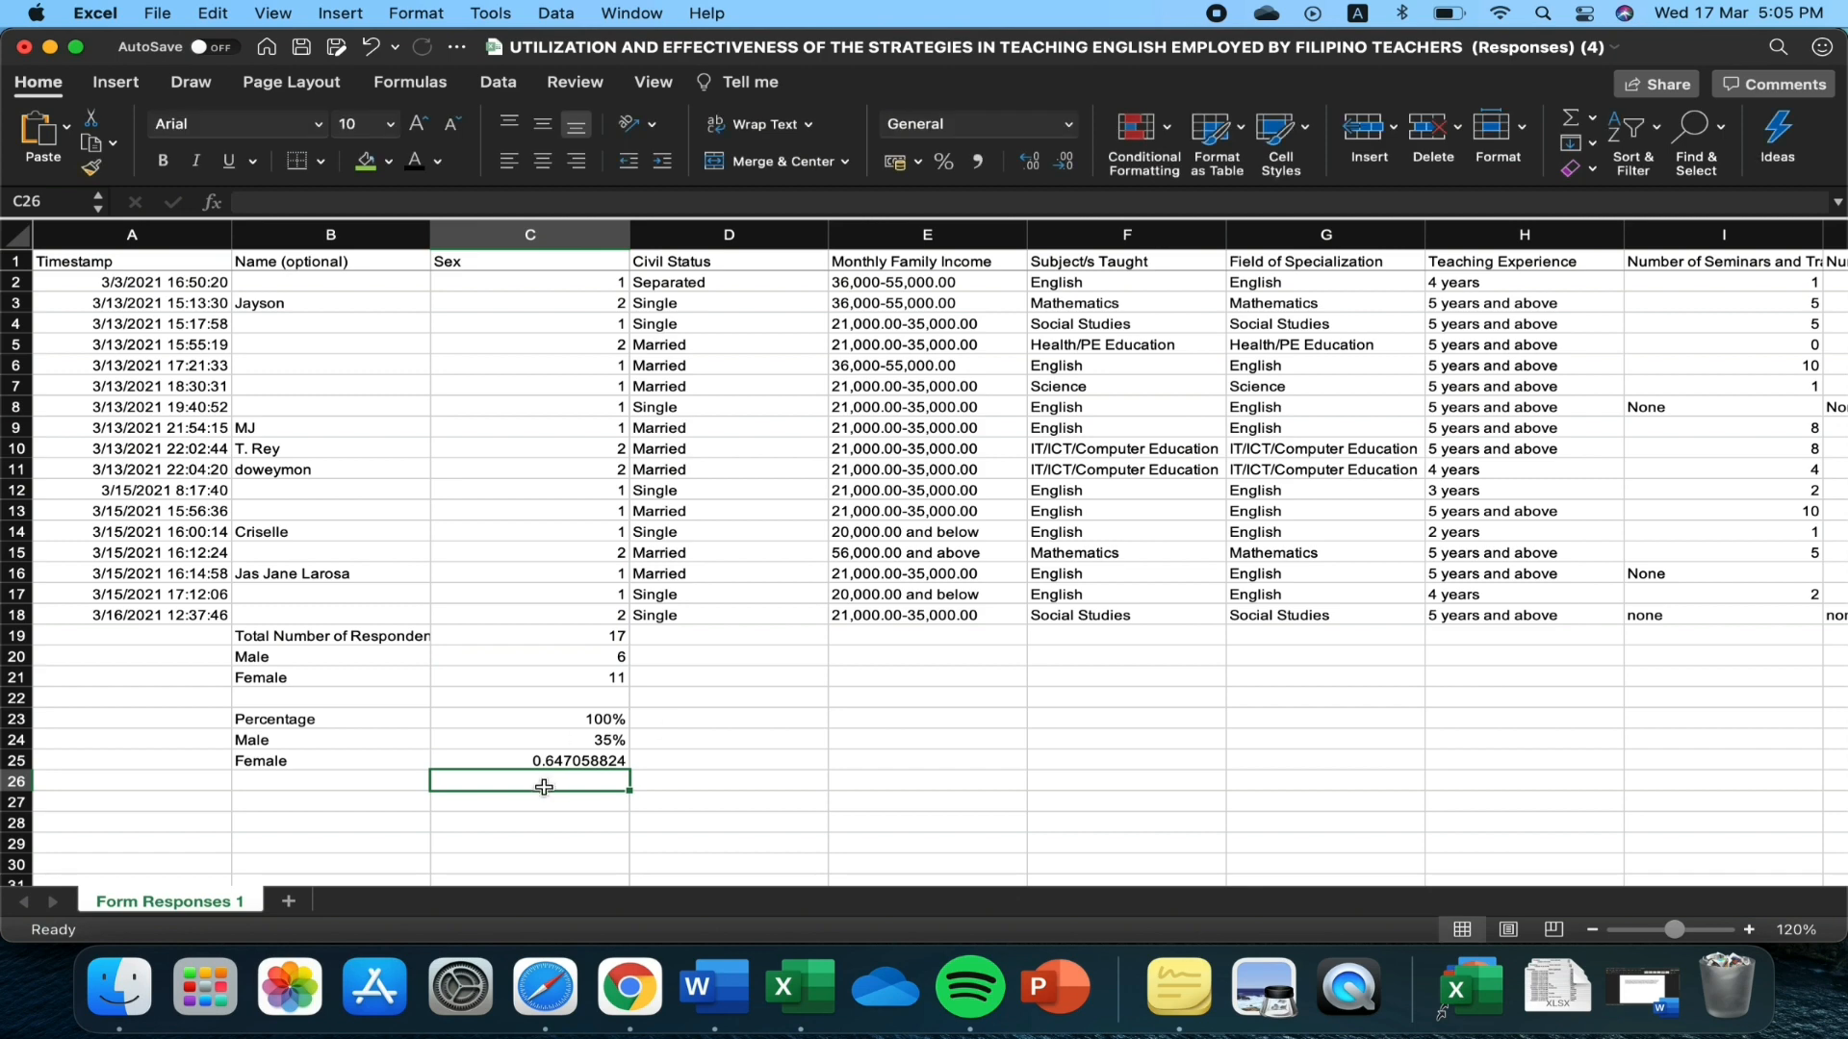
click(943, 162)
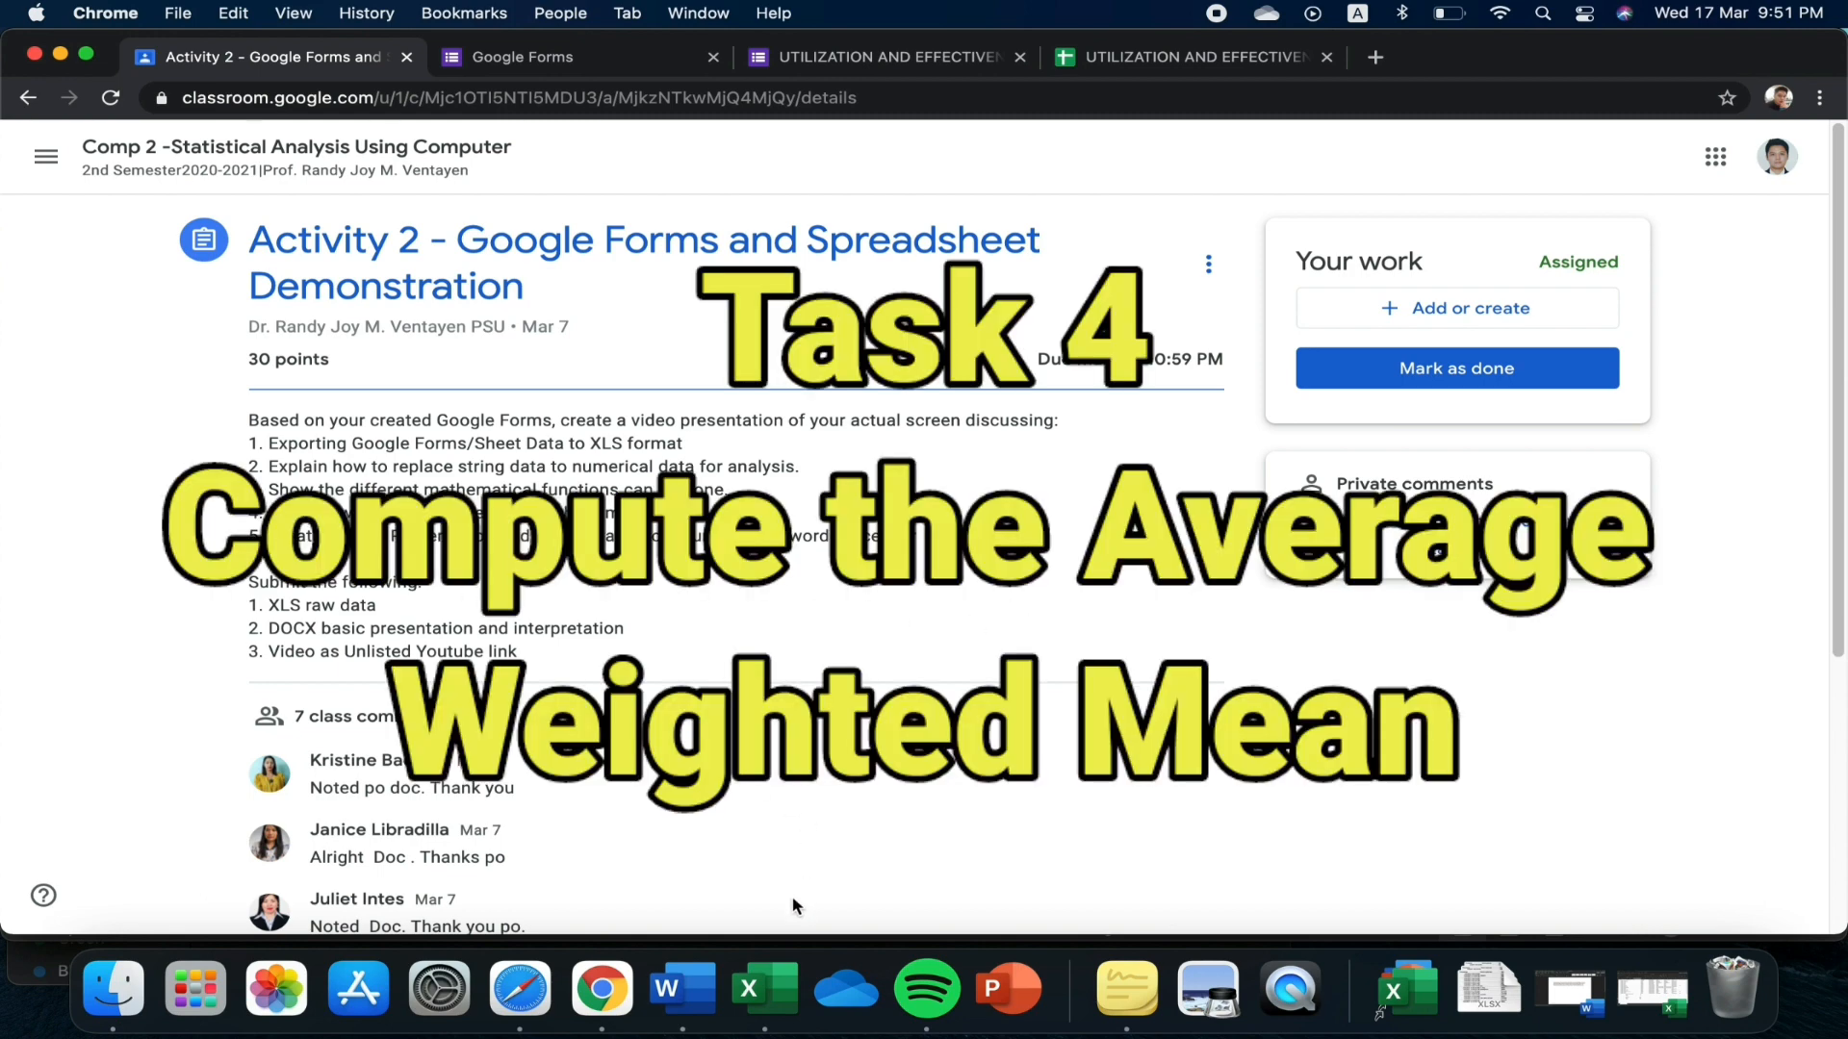
Switch to the Excel responses workbook, copy the selected strategy ratings starting at L1 on Form Responses 1, and open the Classroom Management sheet
click(784, 977)
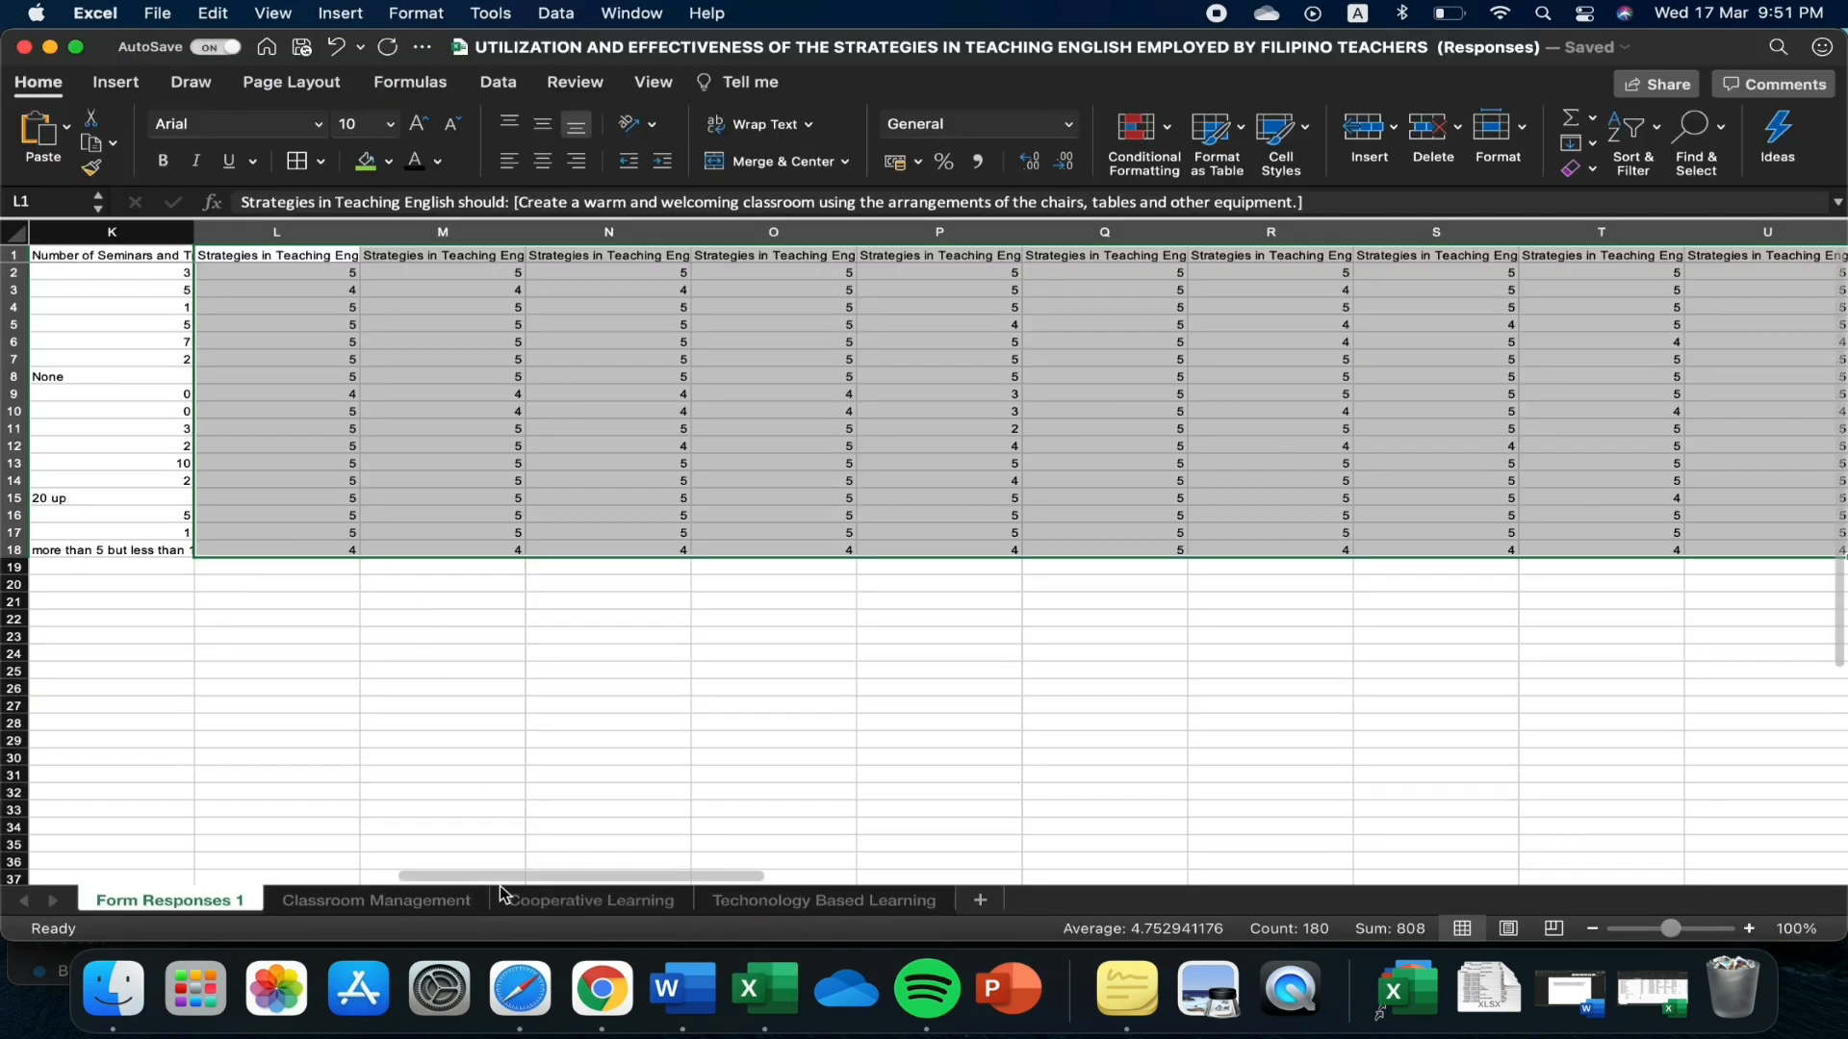
mouse_move(498, 876)
mouse_down()
mouse_move(132, 870)
mouse_move(545, 876)
mouse_move(524, 876)
mouse_up()
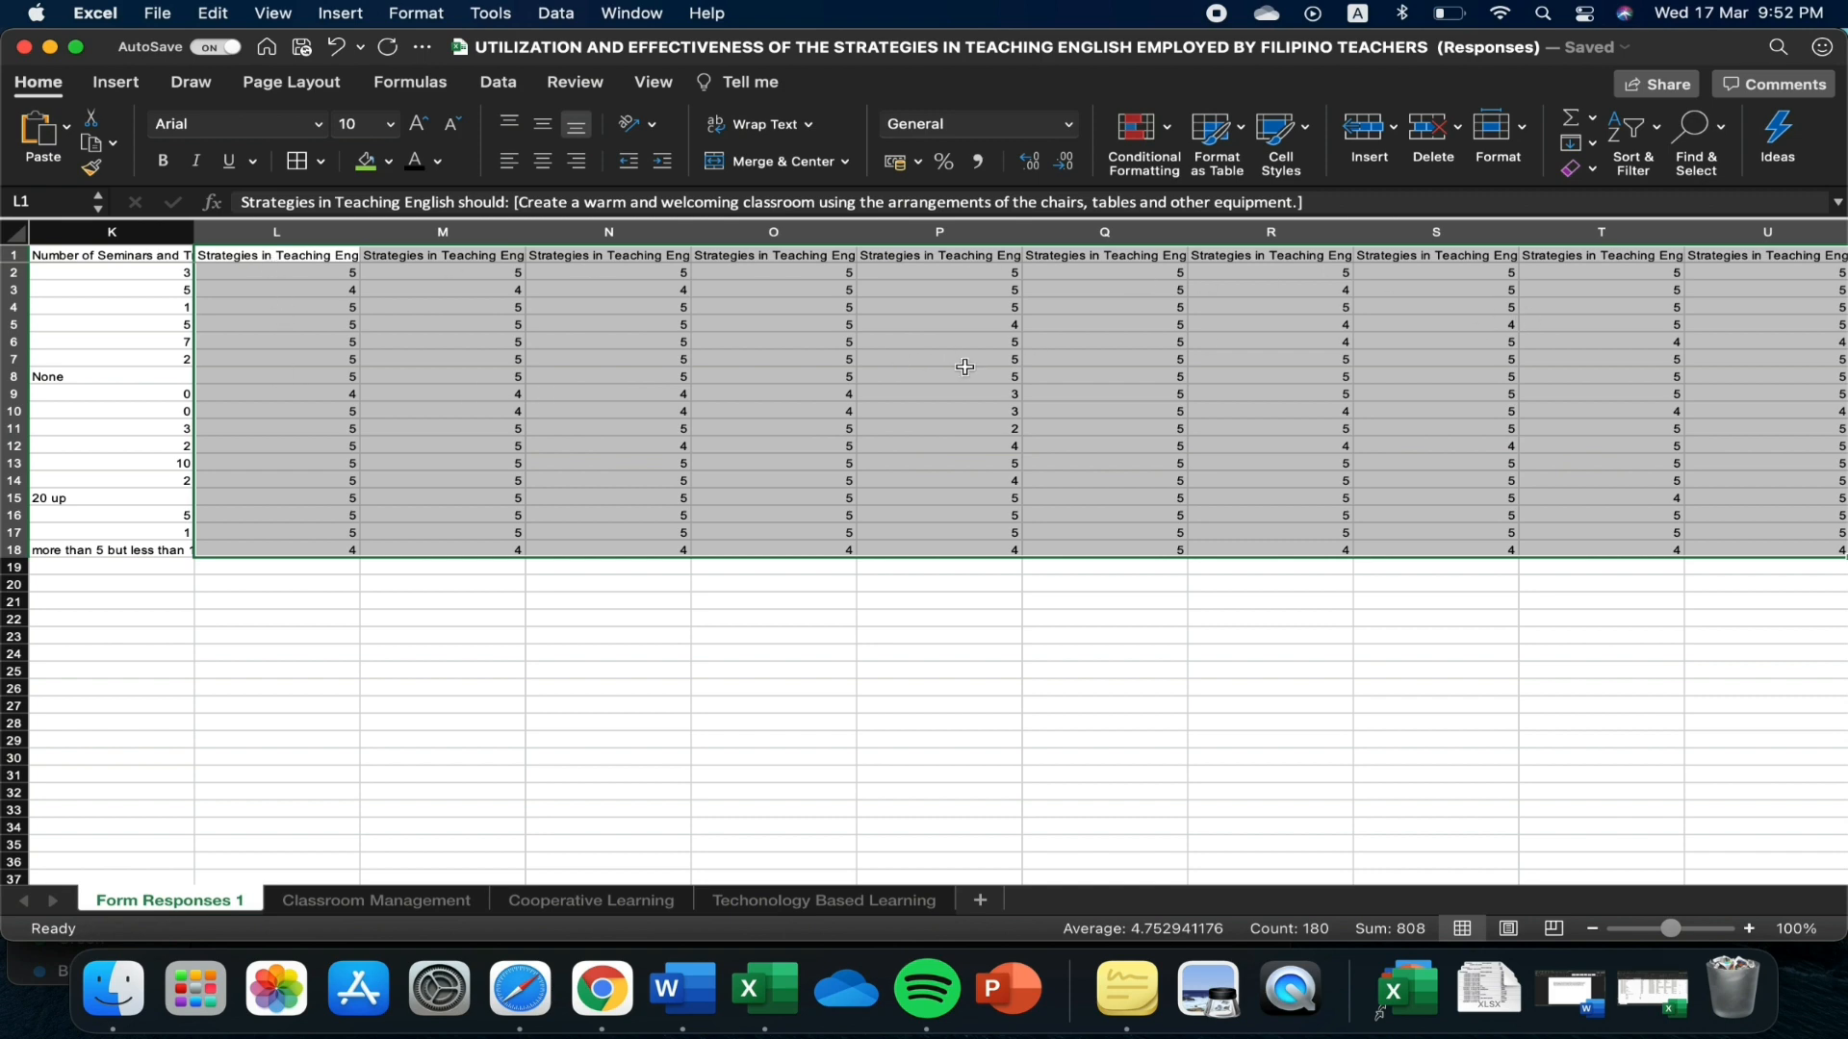
right_click(1109, 366)
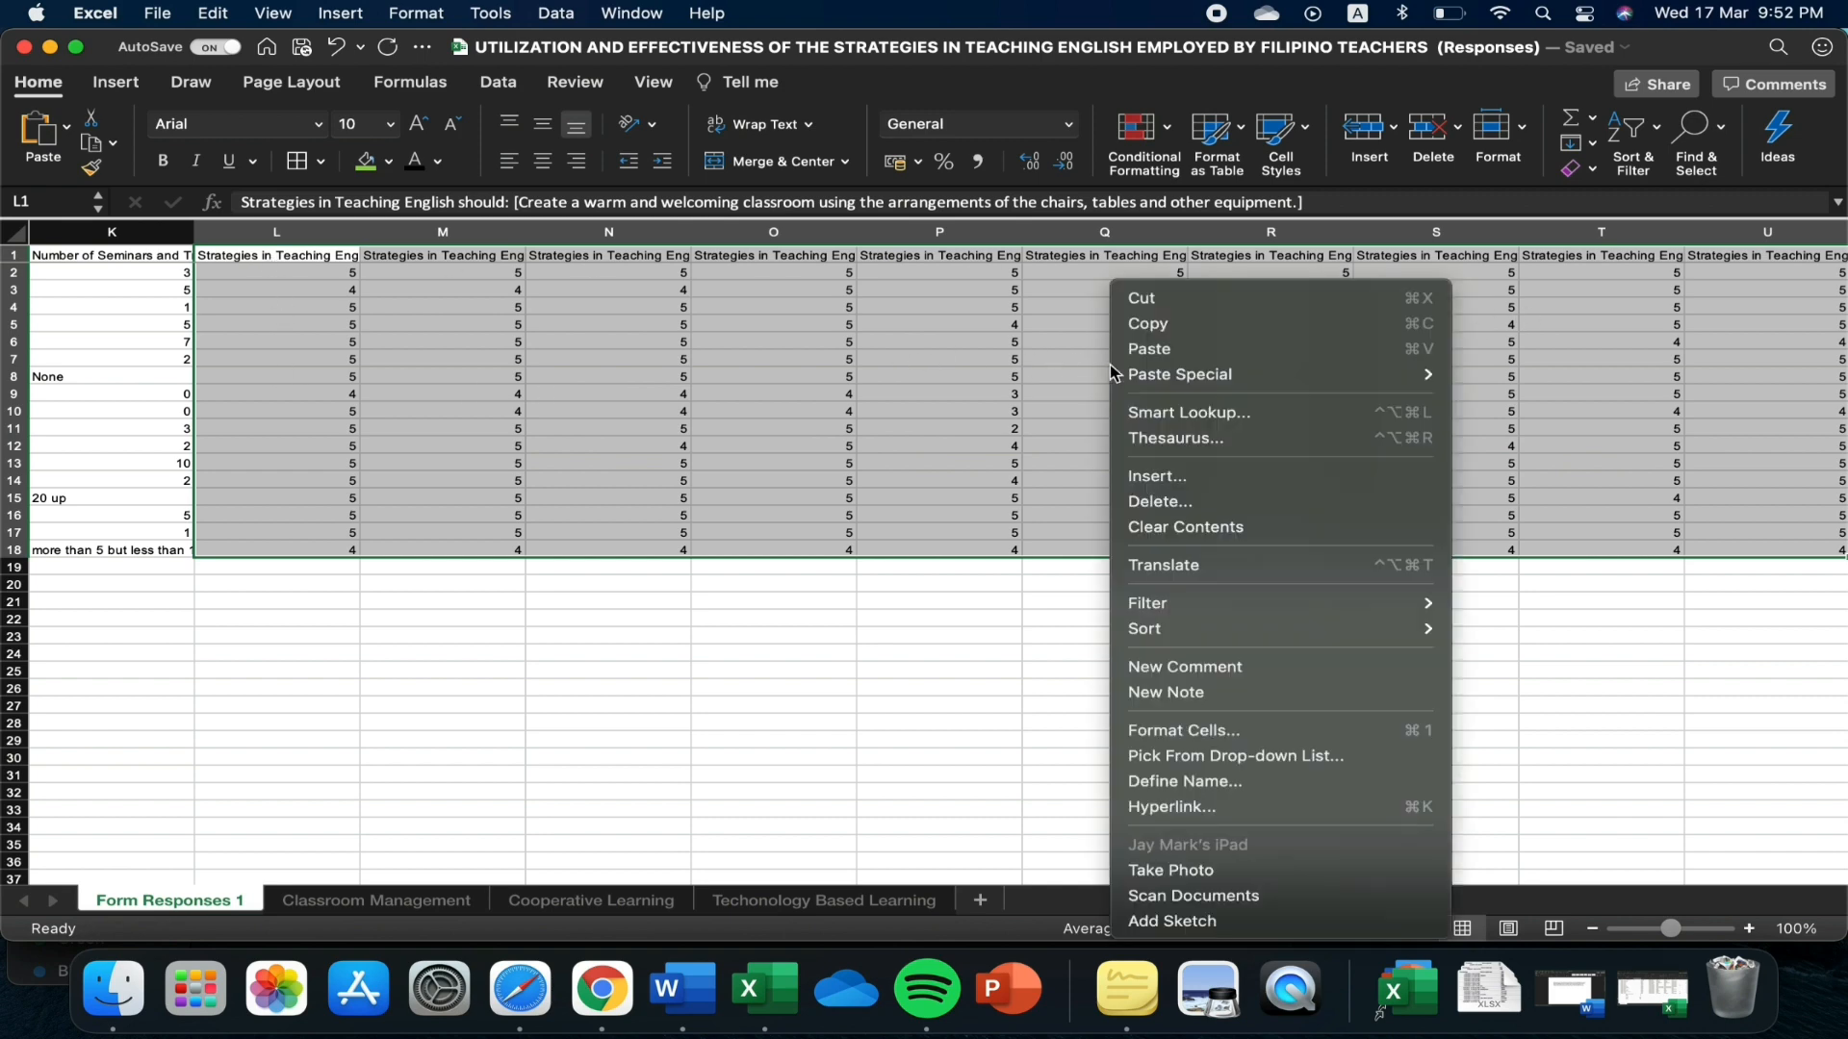
click(1142, 326)
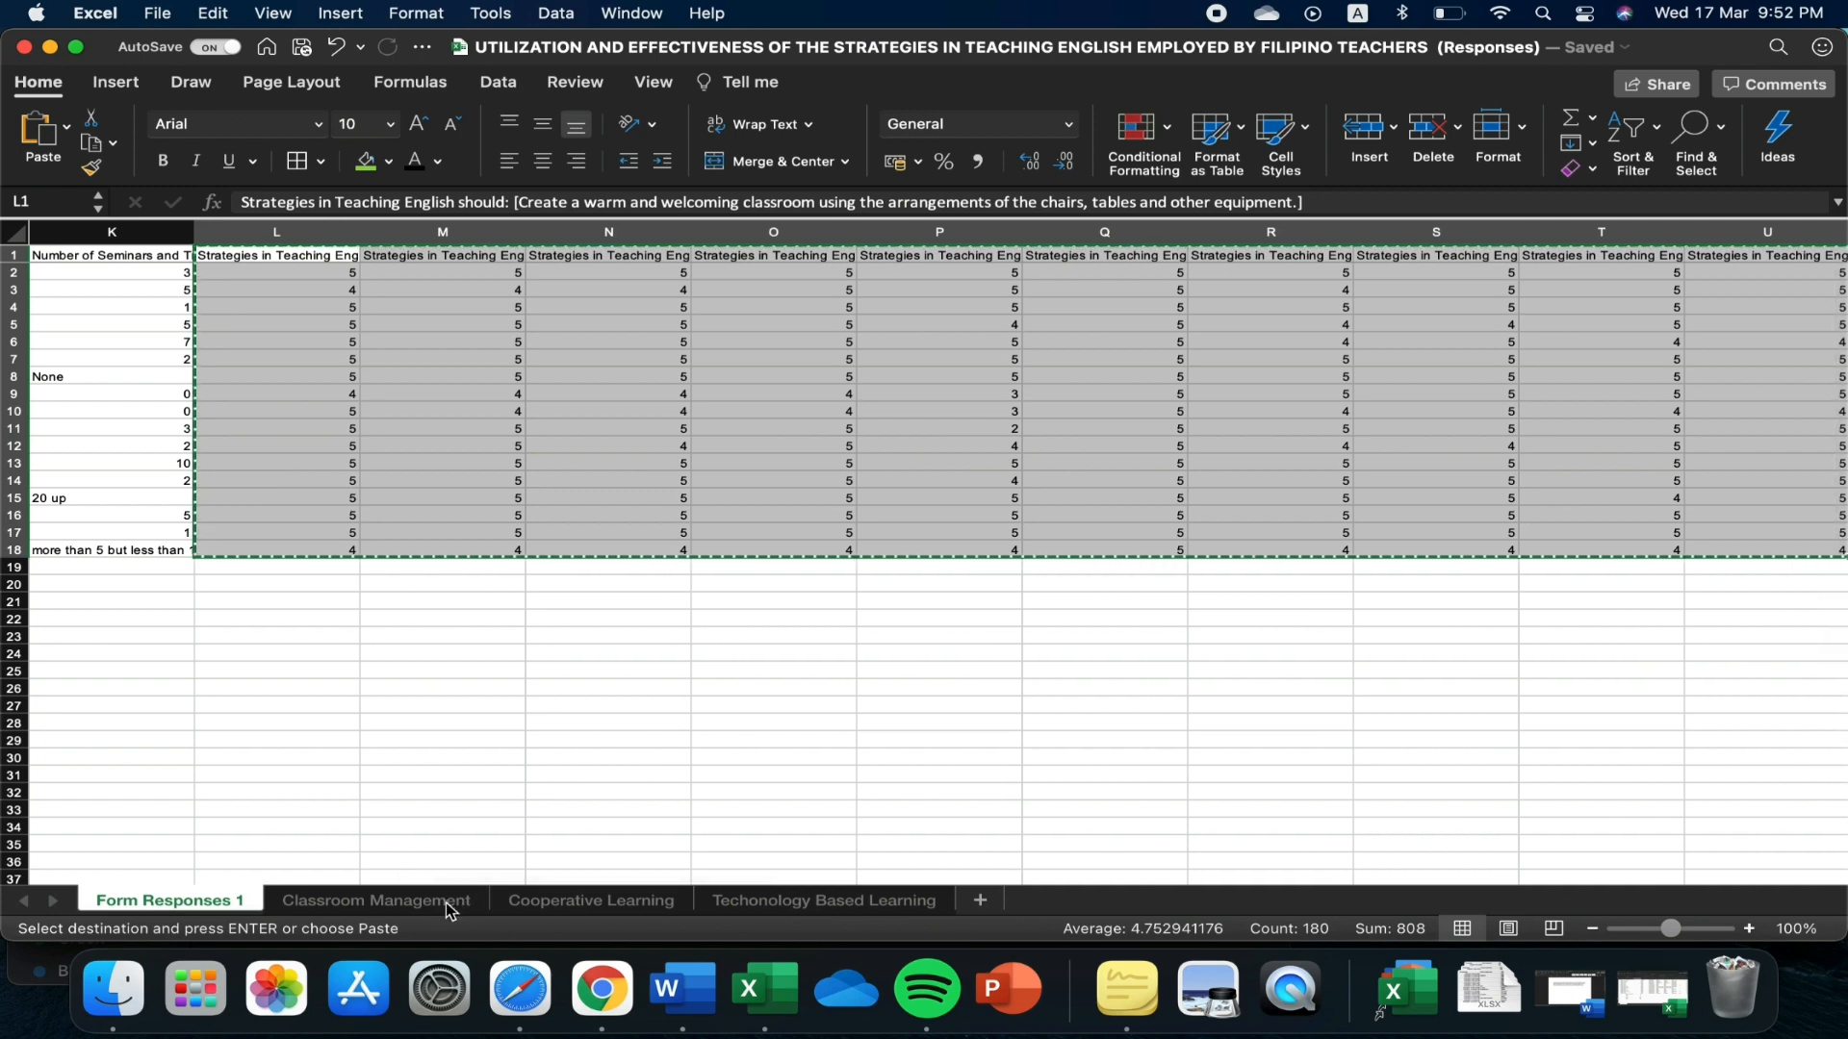
click(447, 901)
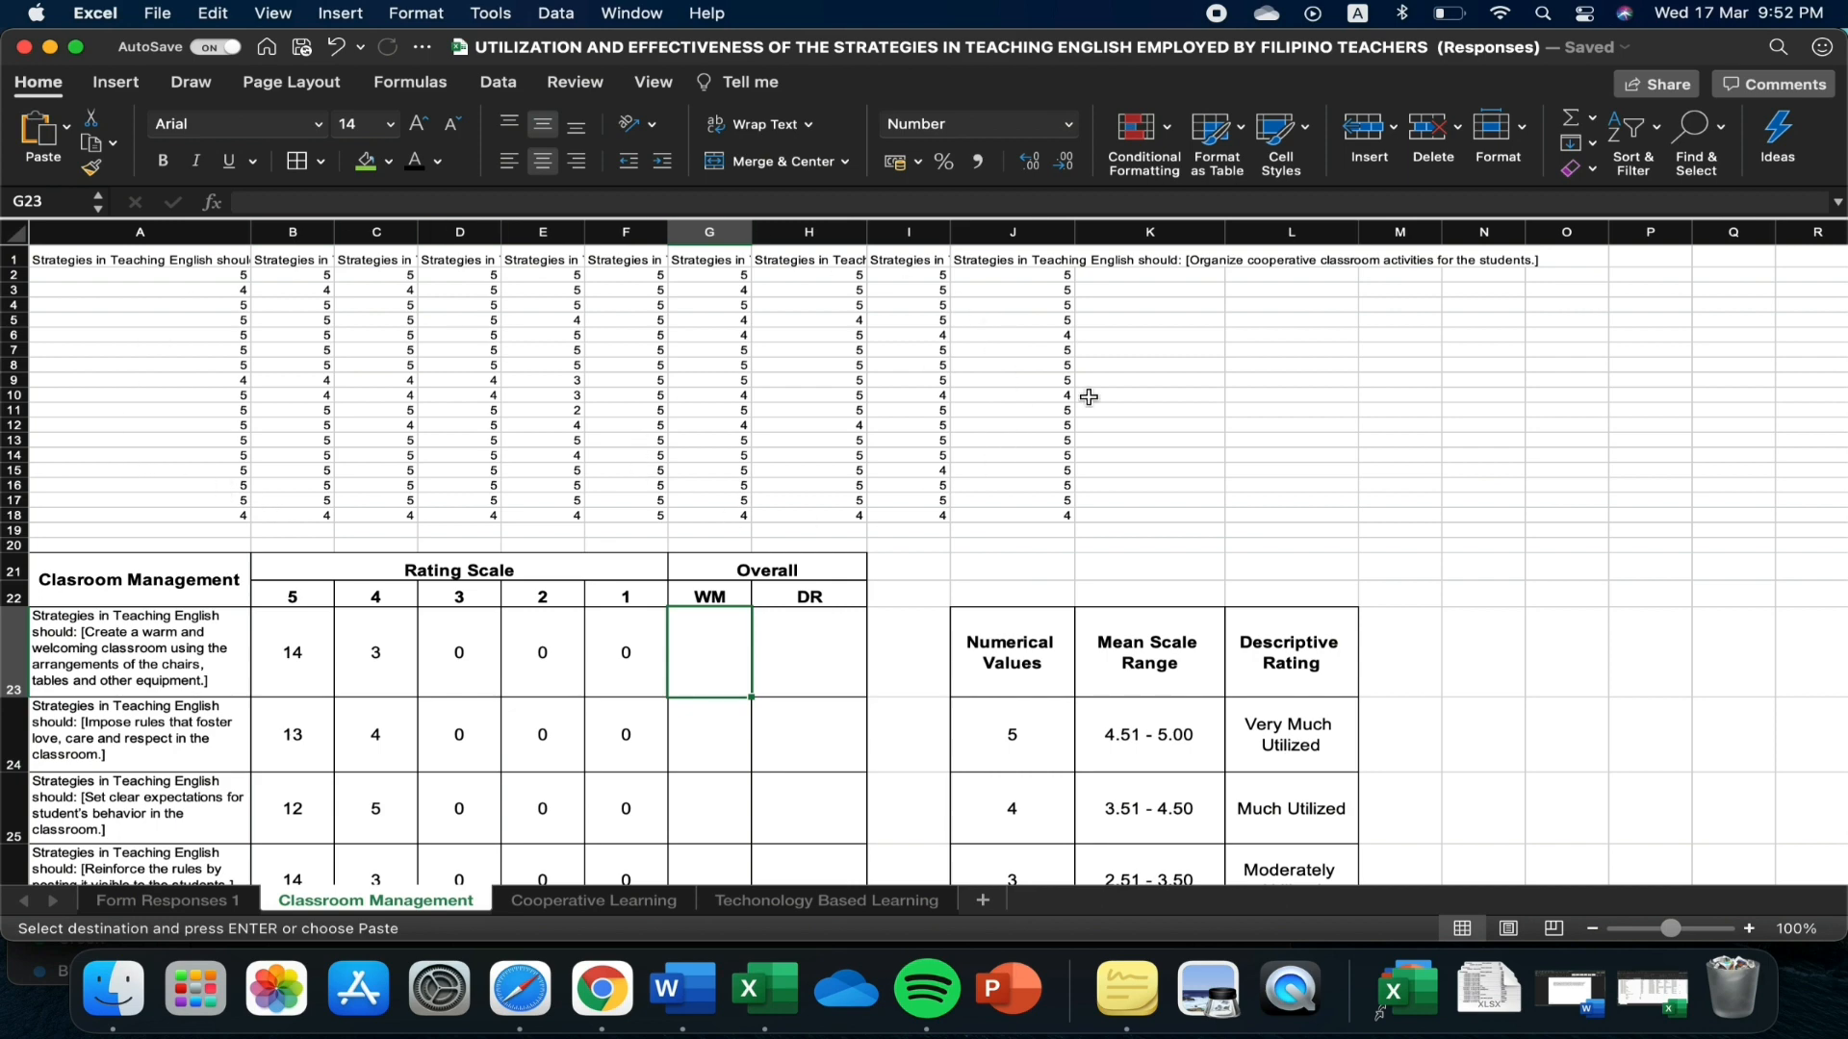
Review the Rating Scale, Overall, WM and DR headings of the table below the copied ratings on the Classroom Management sheet
scroll(1023, 522, down, 5)
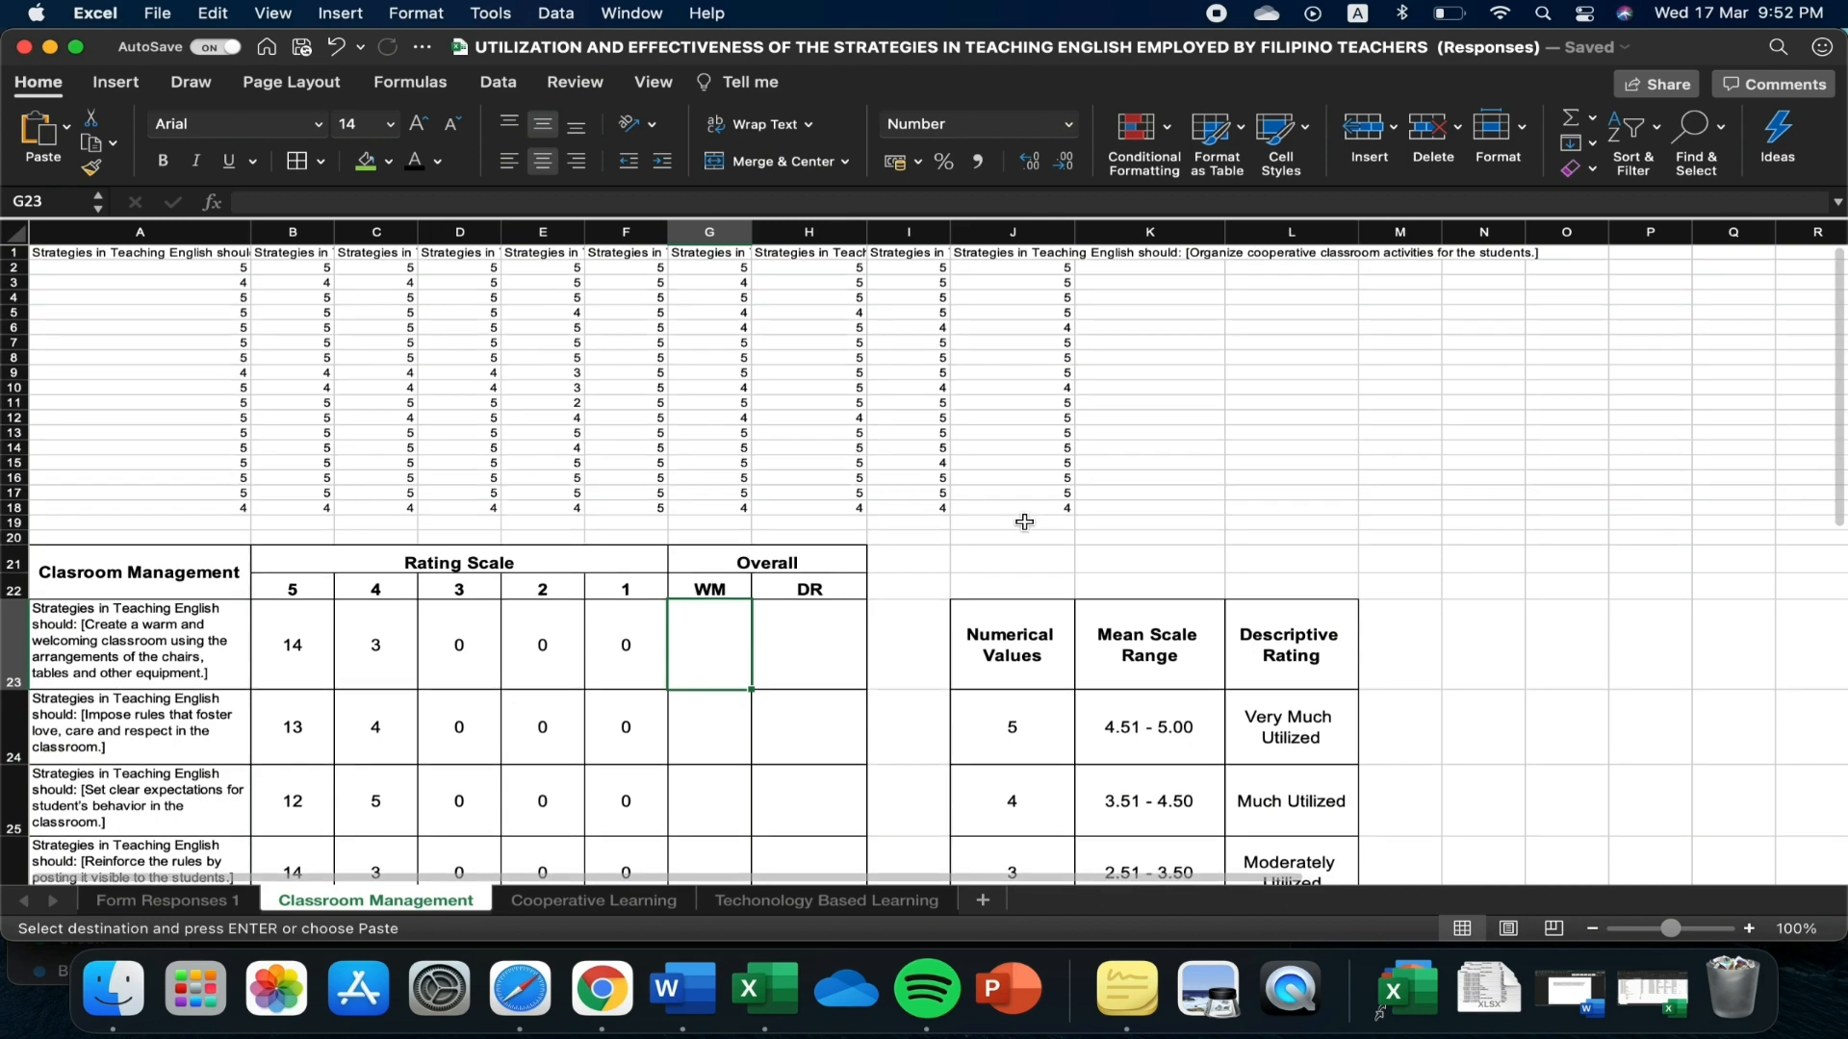
scroll(1020, 524, down, 1)
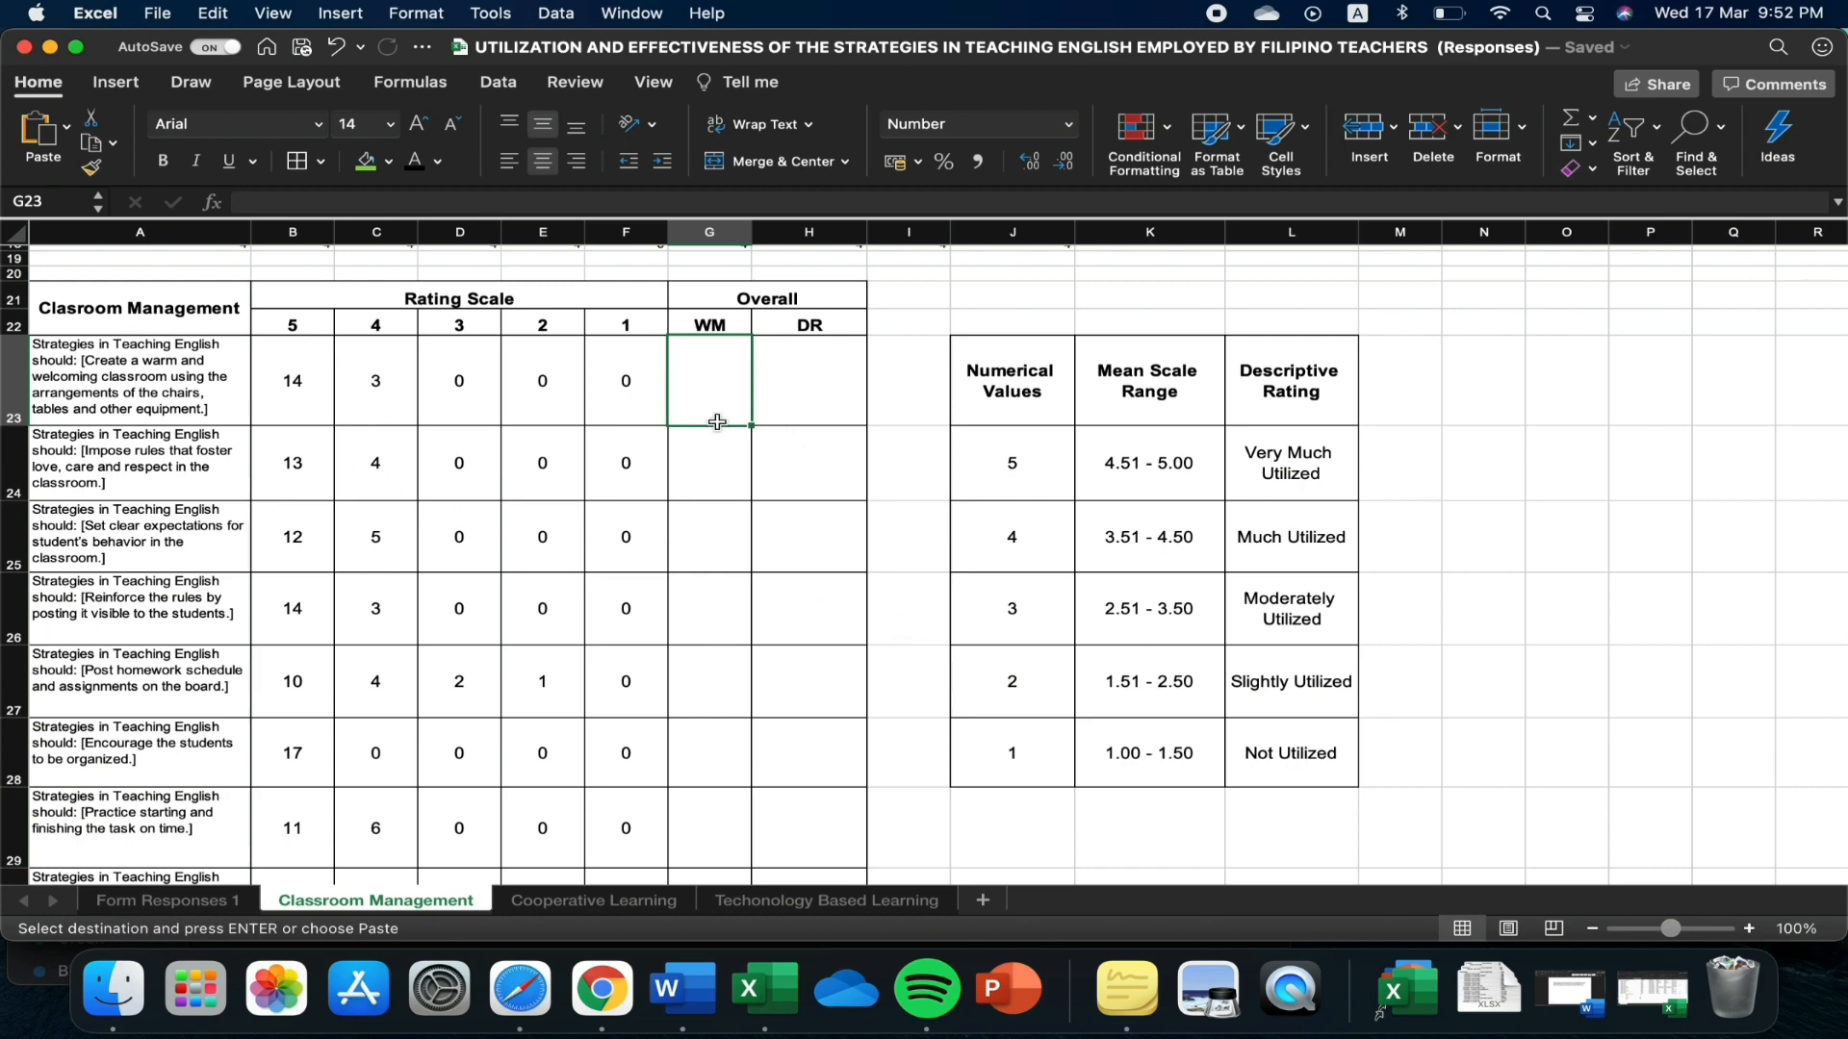
click(349, 299)
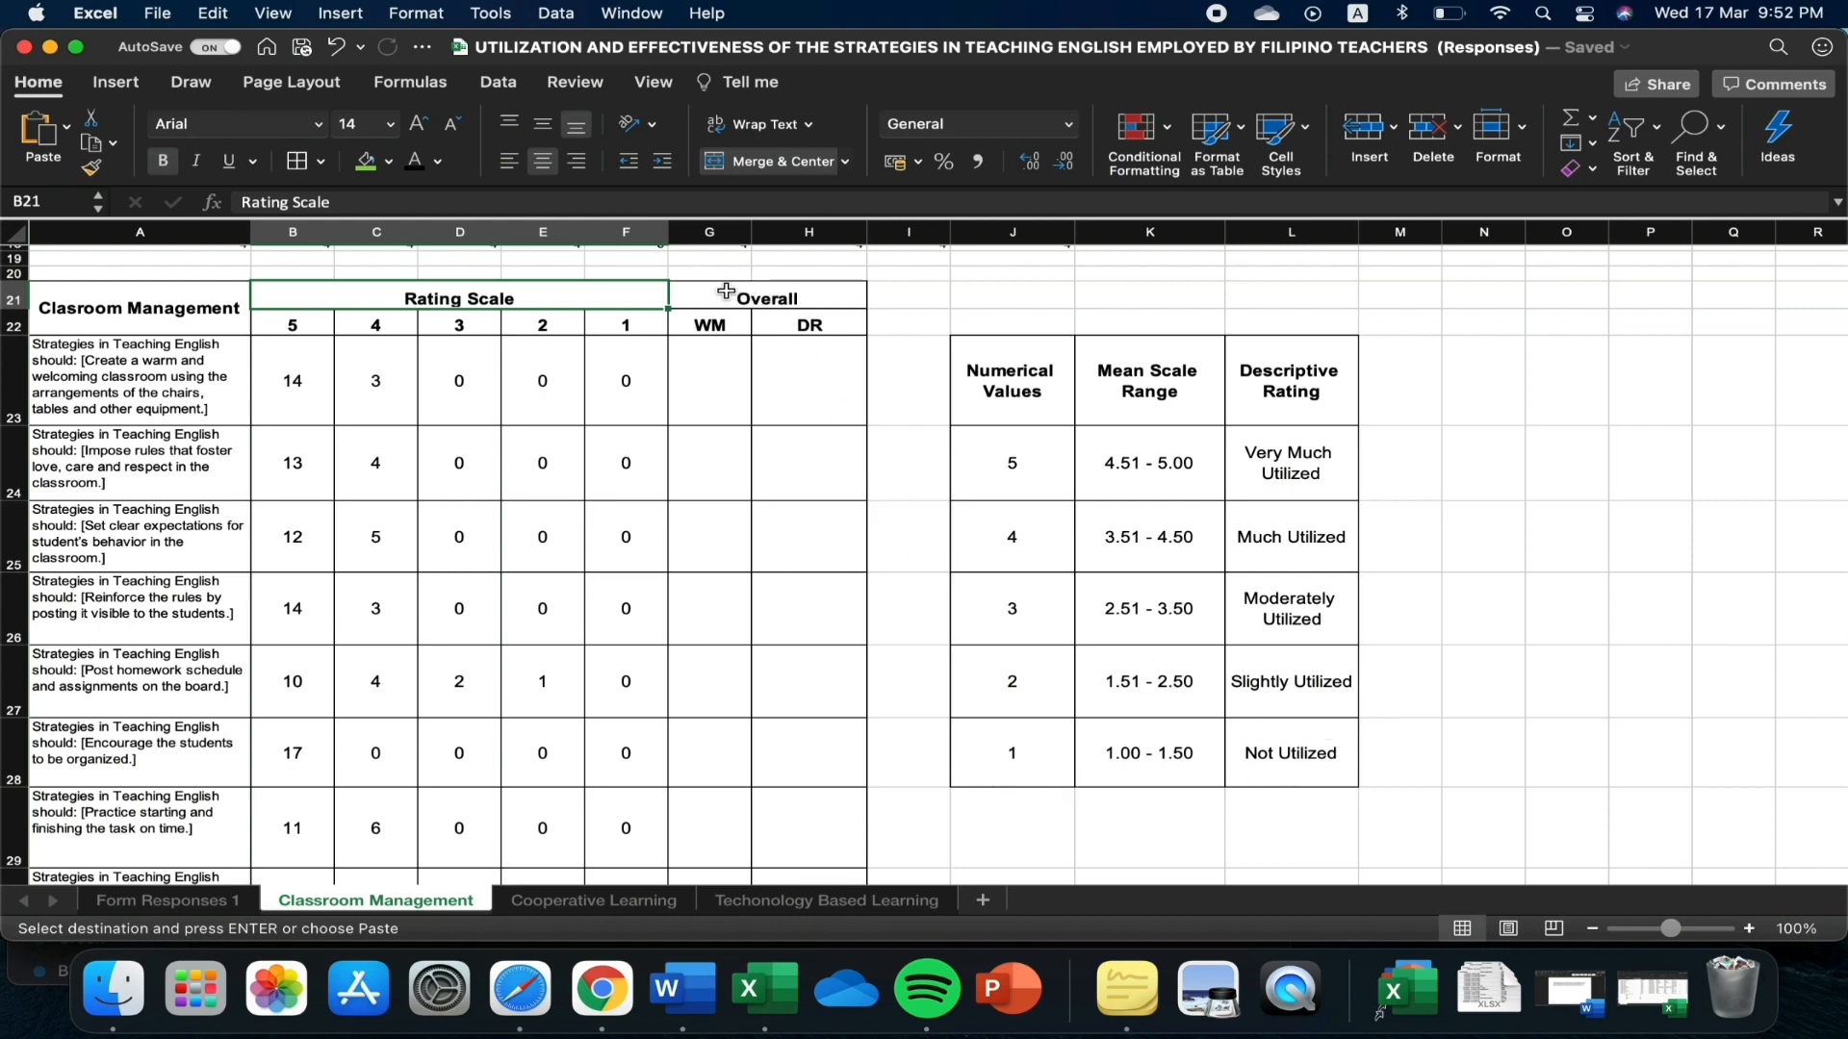
click(762, 297)
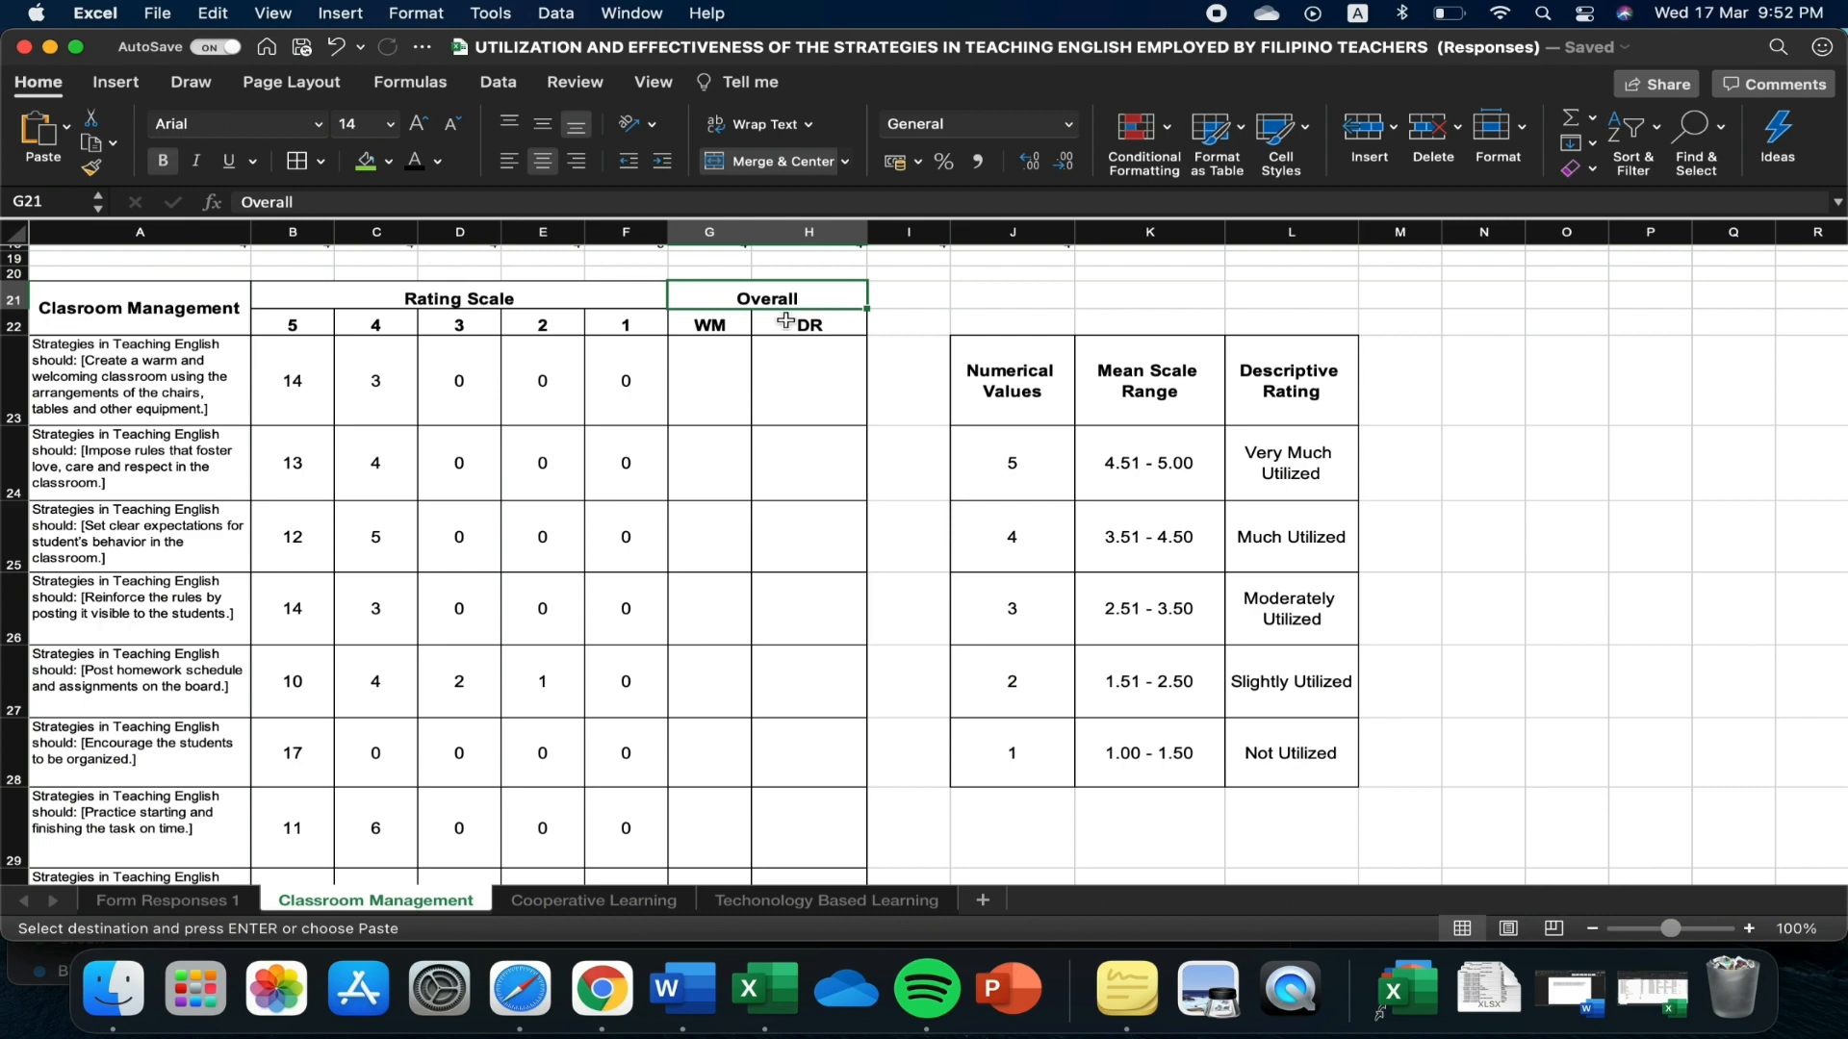
click(714, 329)
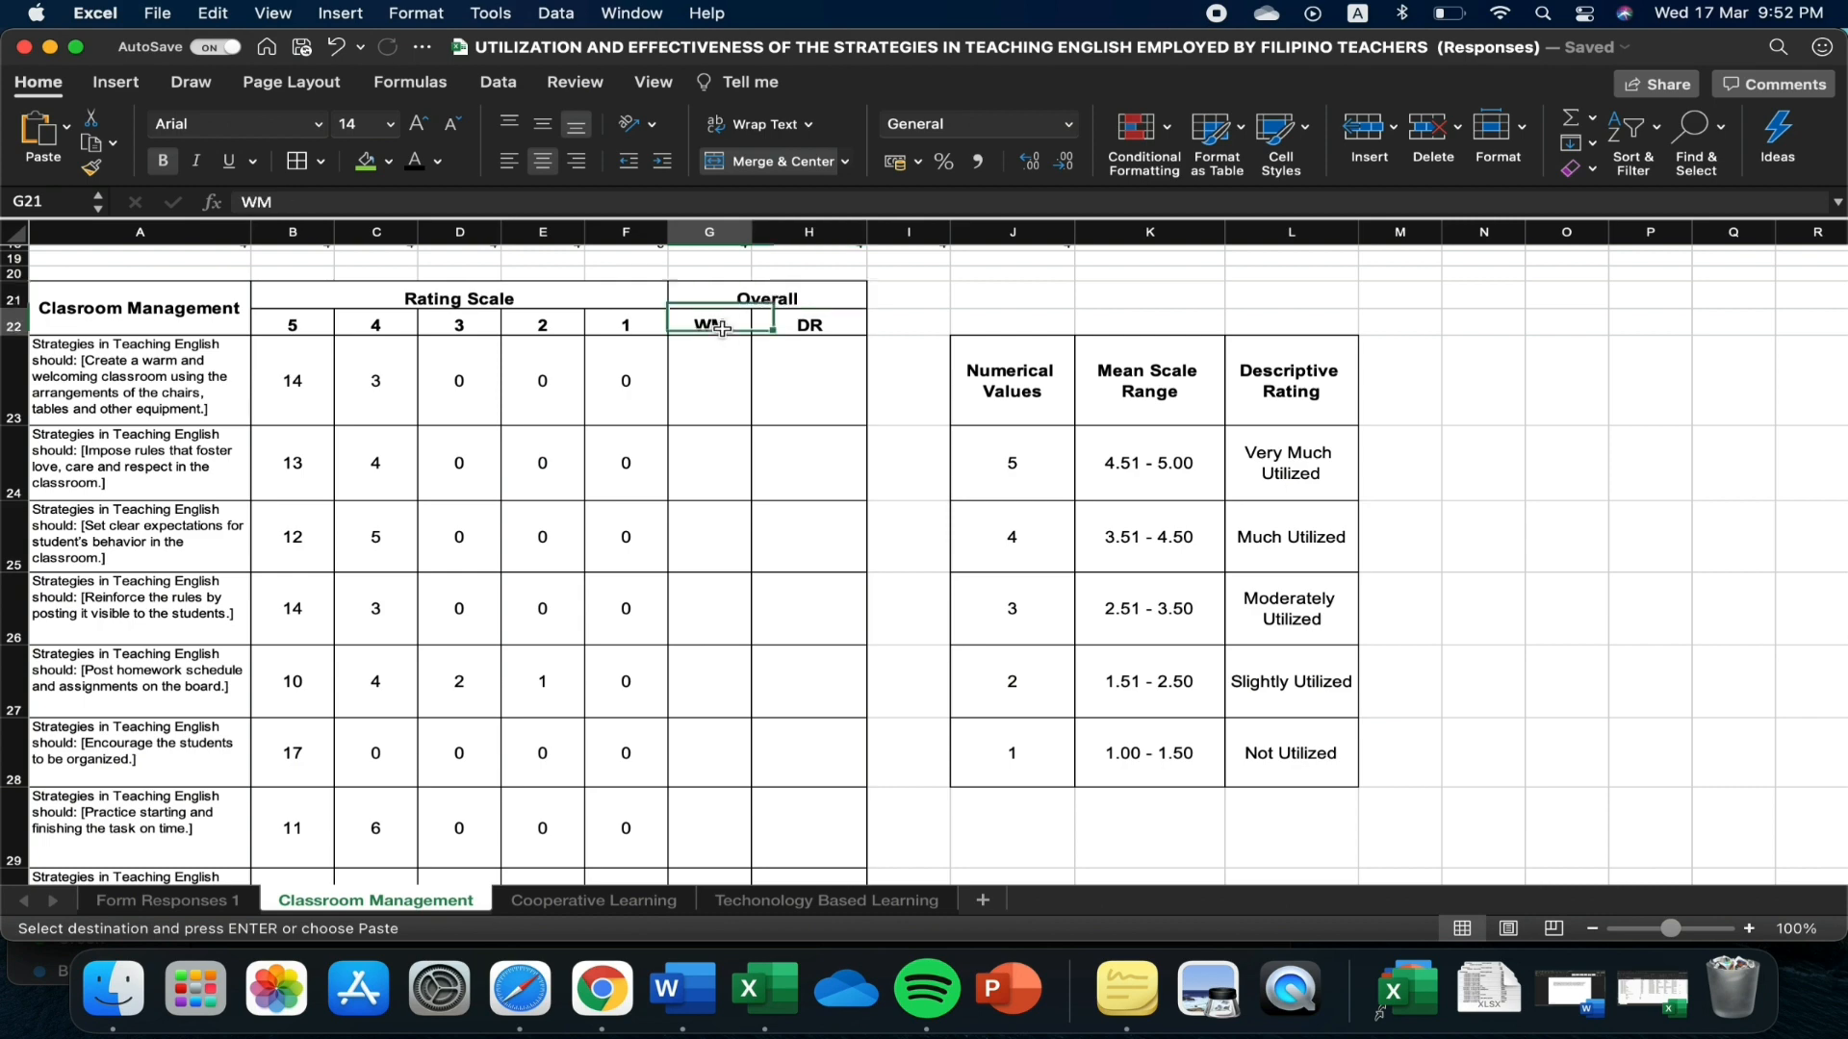
click(802, 332)
Look over the table's strategy rows, the Overall Weighted Mean Rating row and the legend
scroll(730, 610, down, 5)
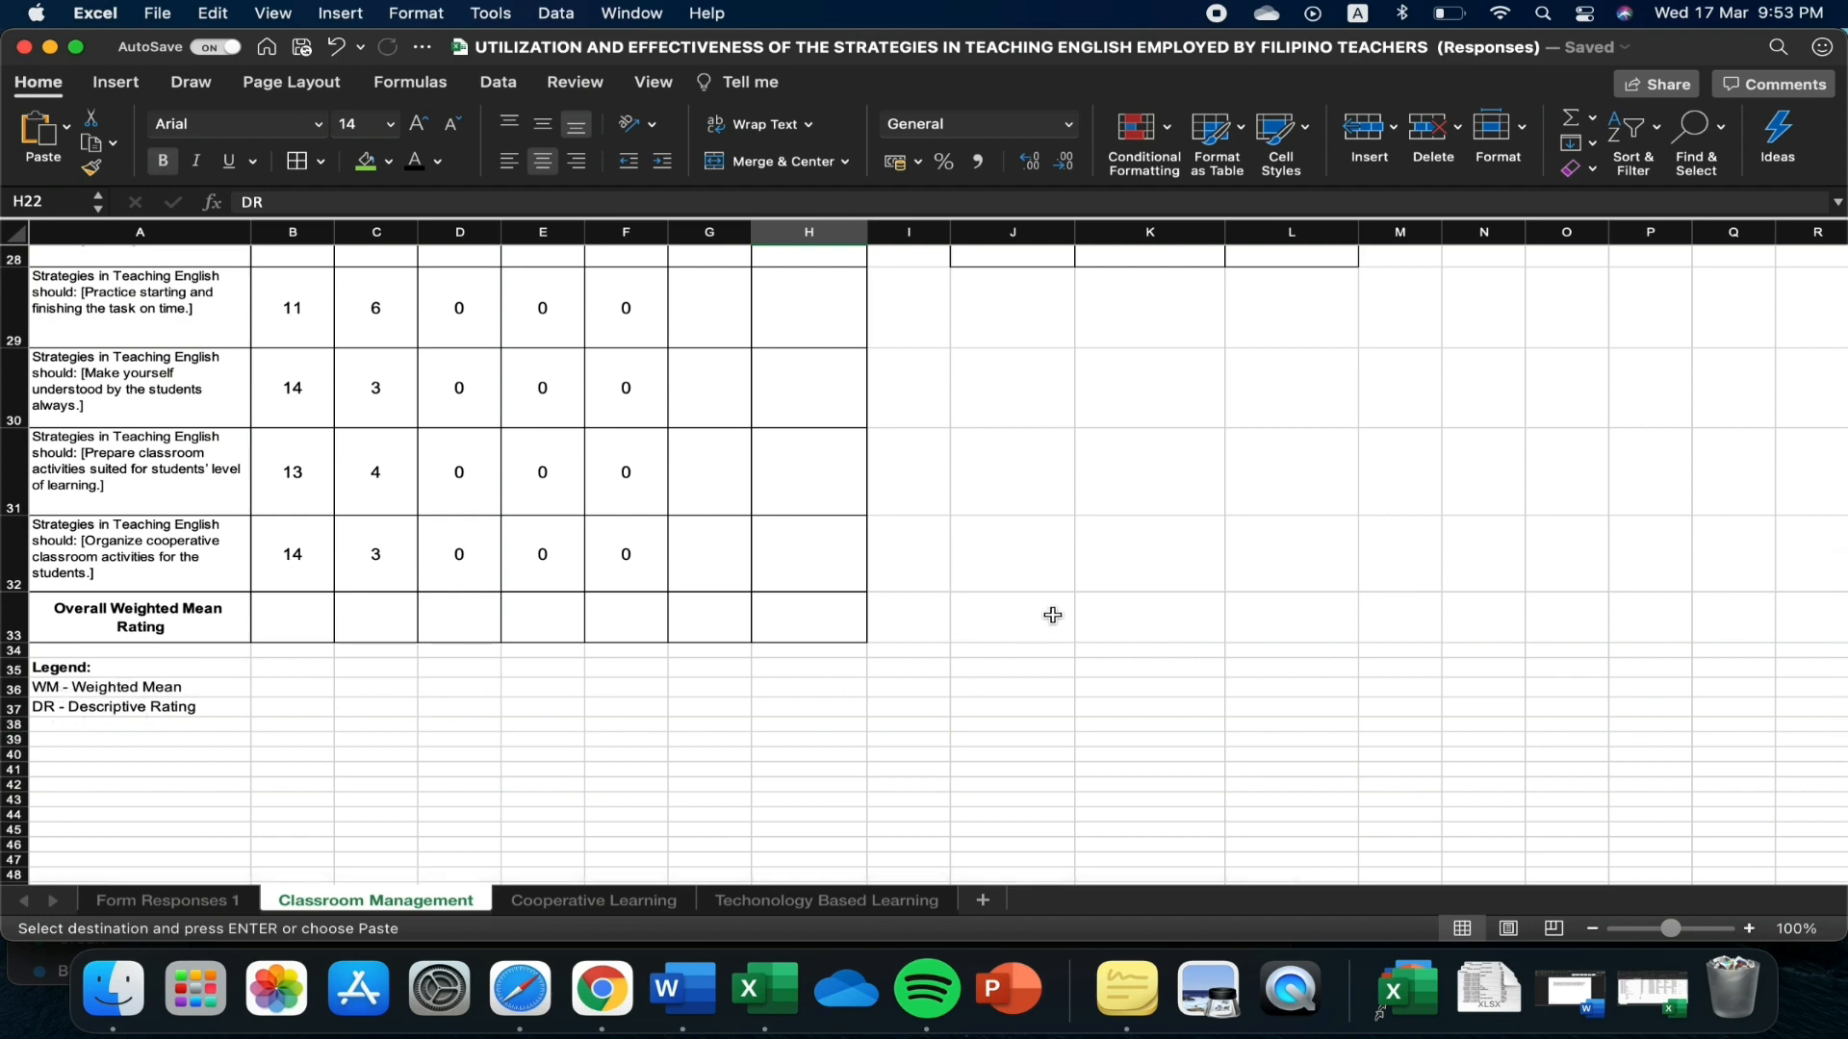
scroll(1052, 623, up, 1)
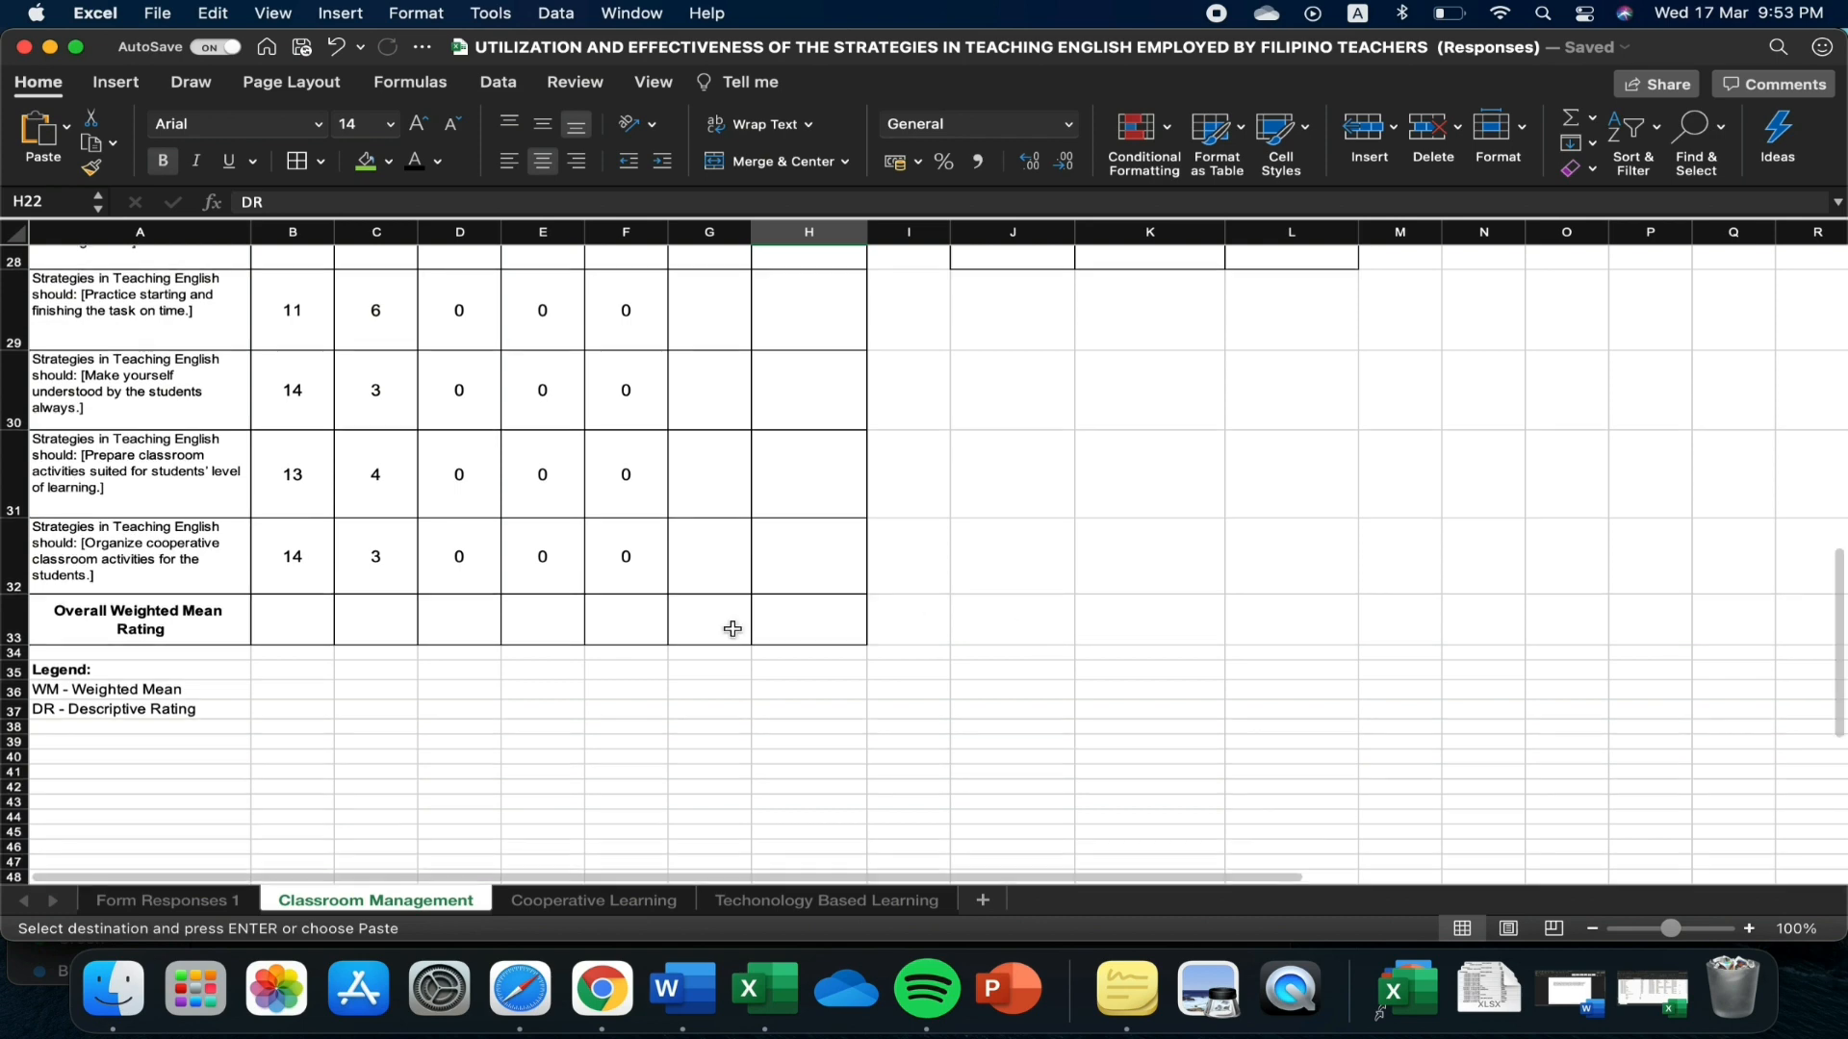
click(67, 616)
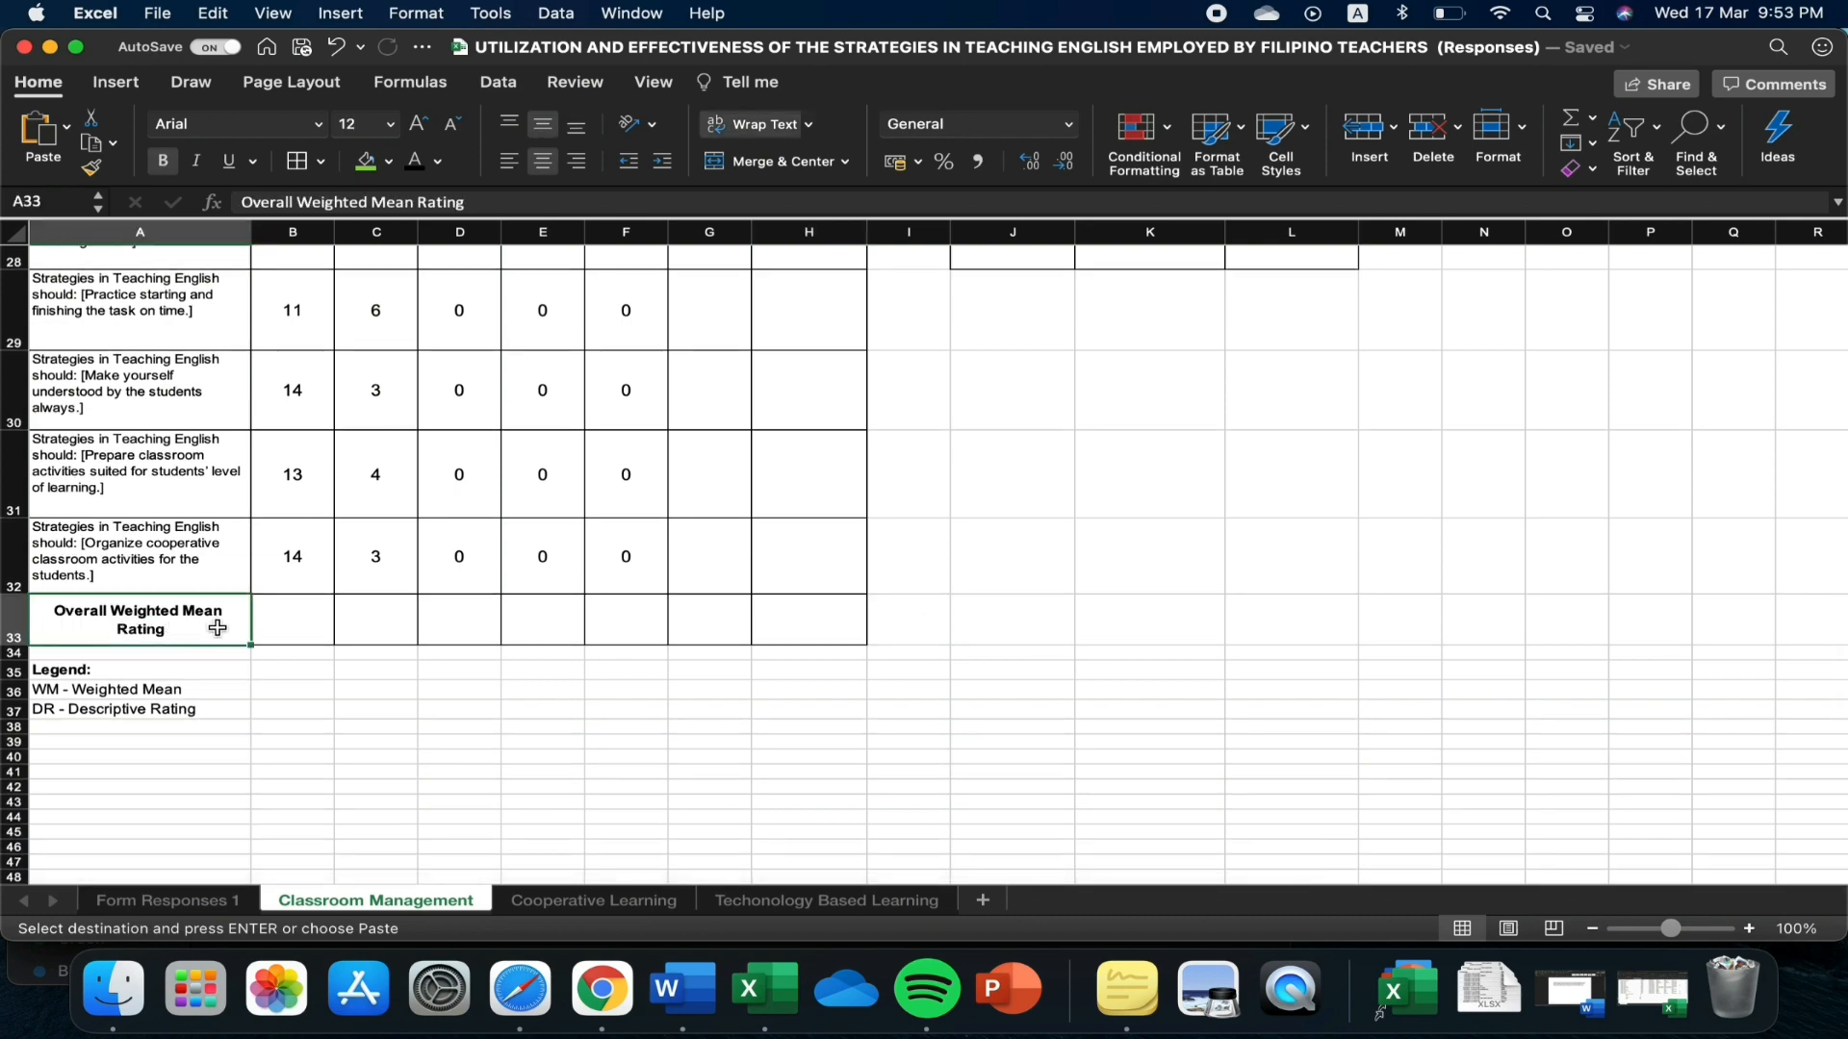
scroll(758, 624, up, 3)
scroll(757, 624, up, 5)
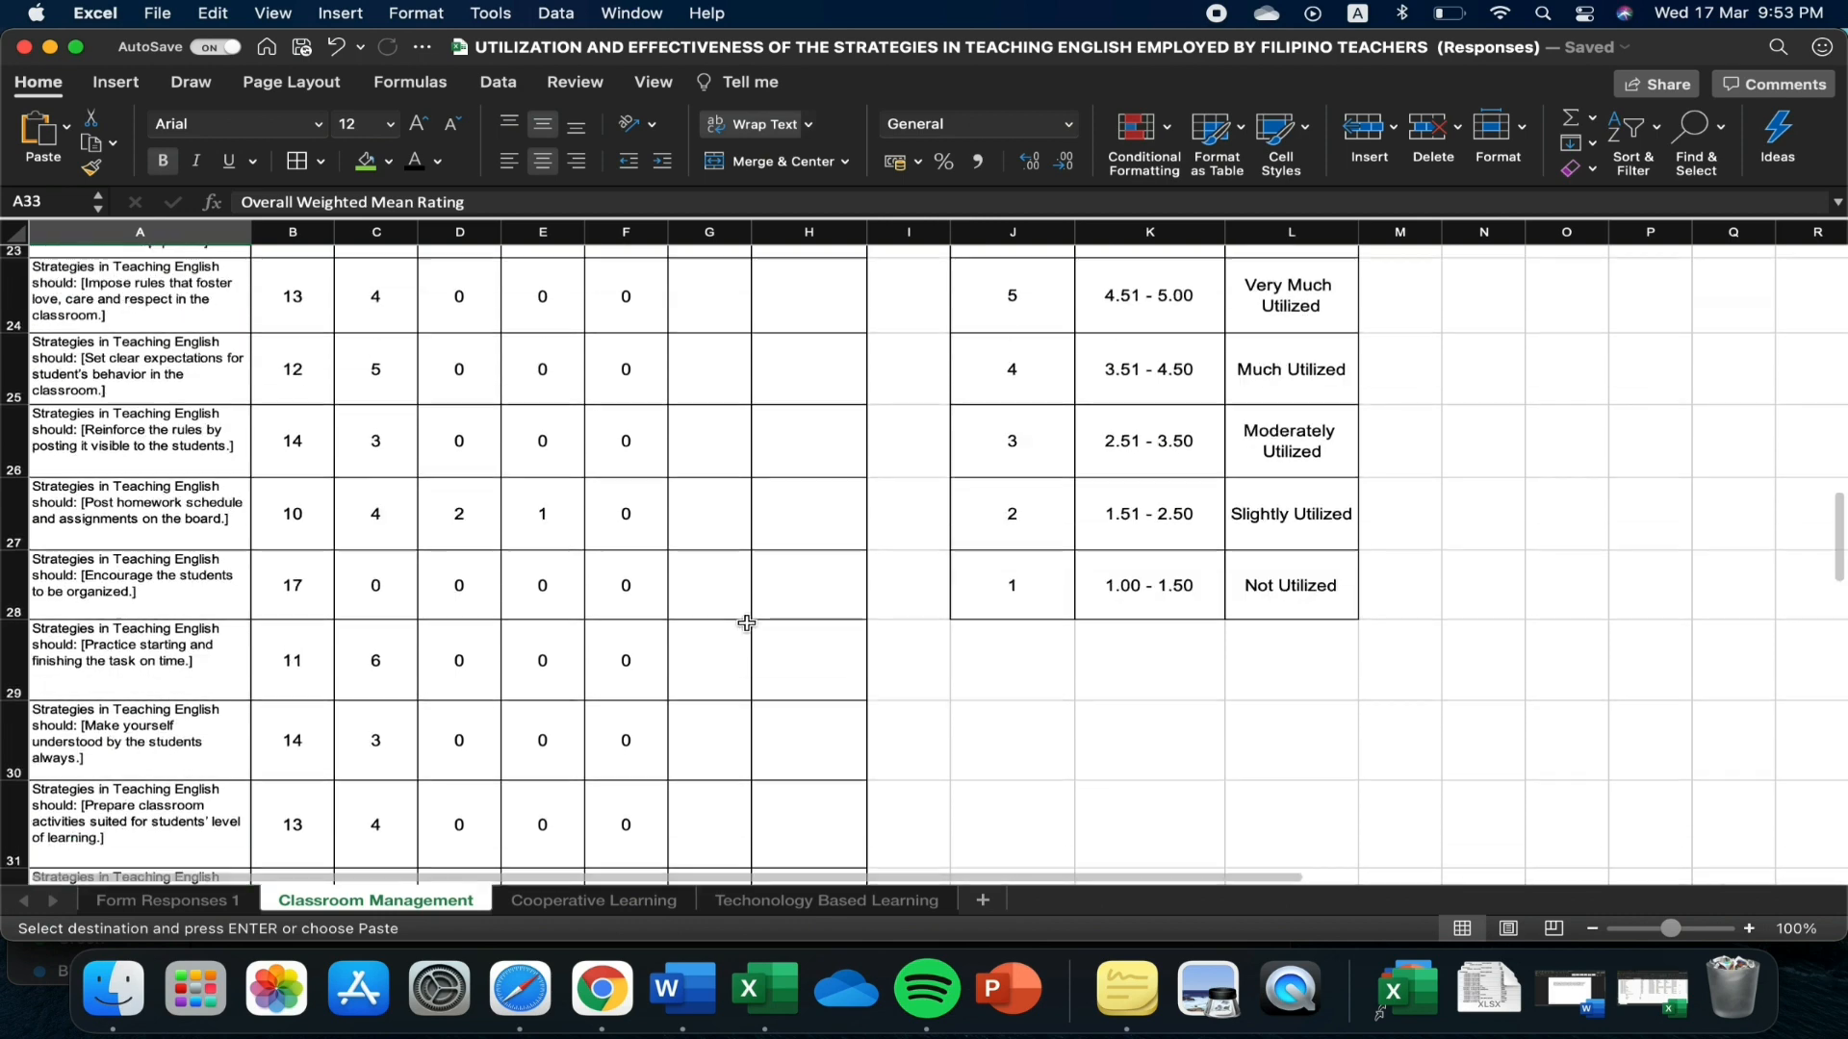
drag(178, 378, 179, 724)
click(914, 676)
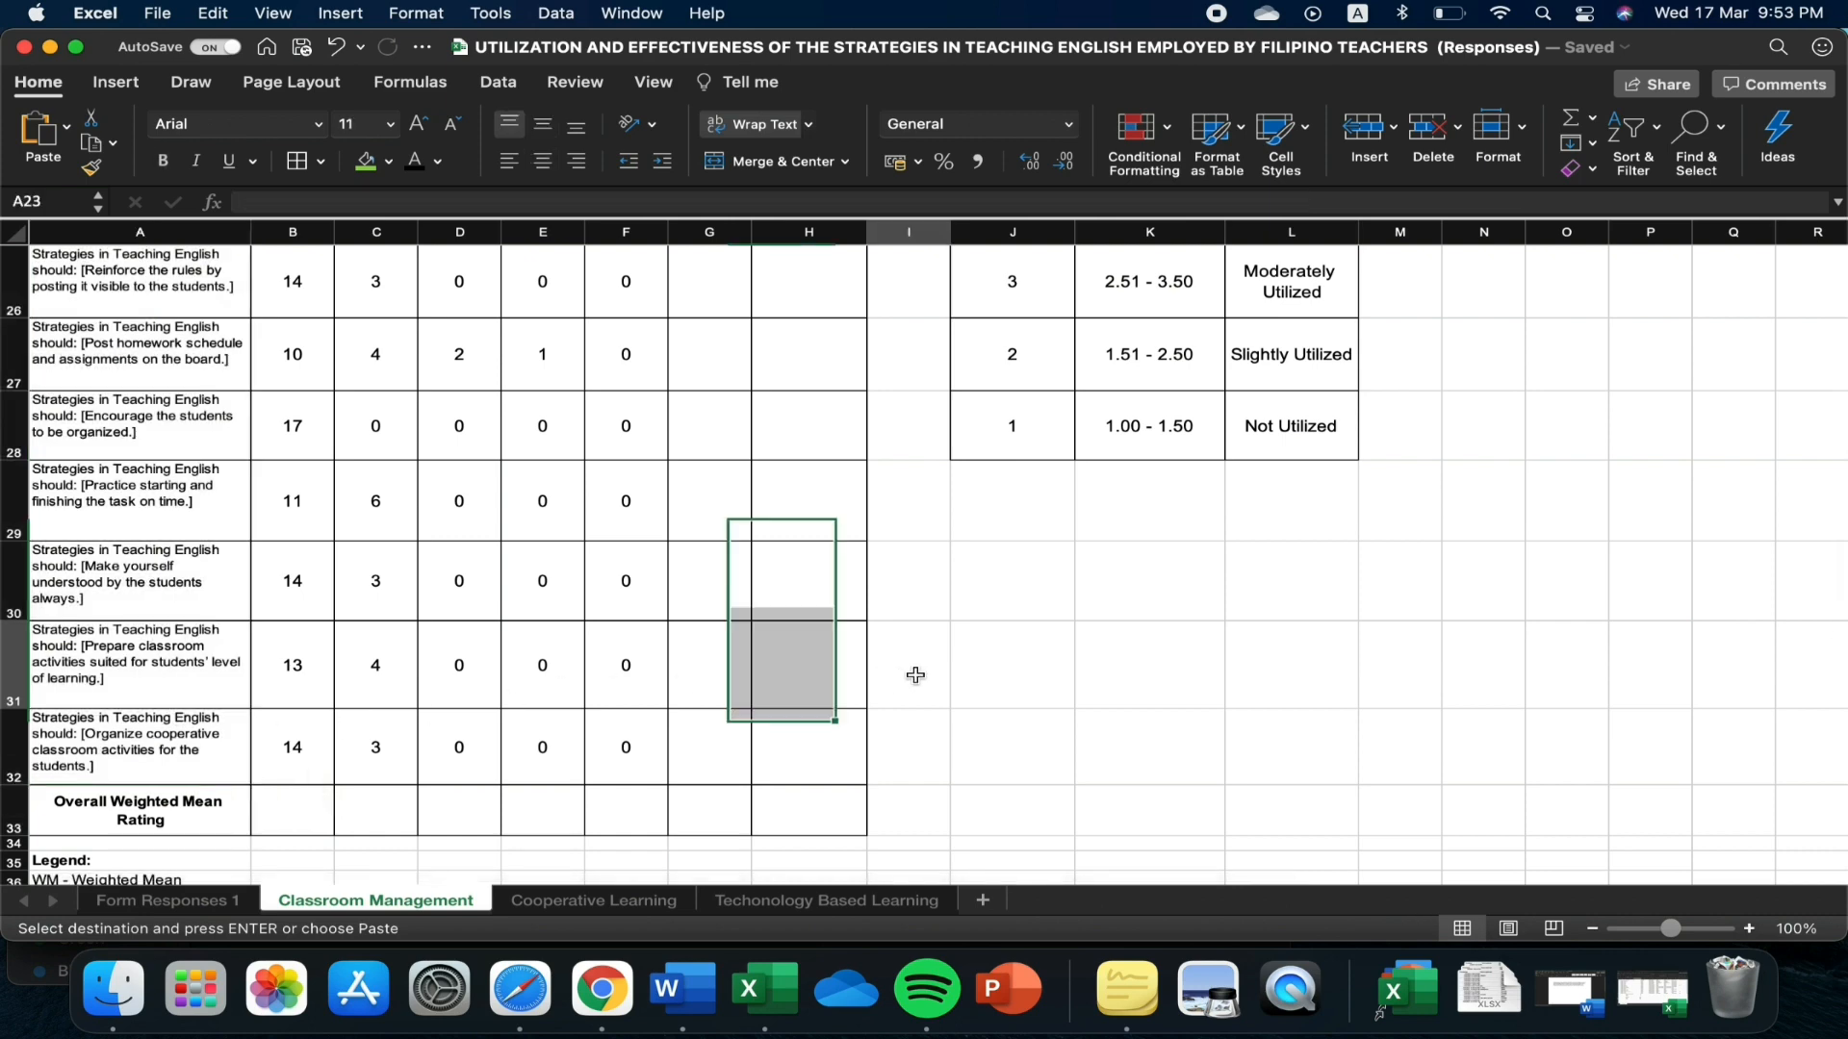
scroll(775, 686, up, 10)
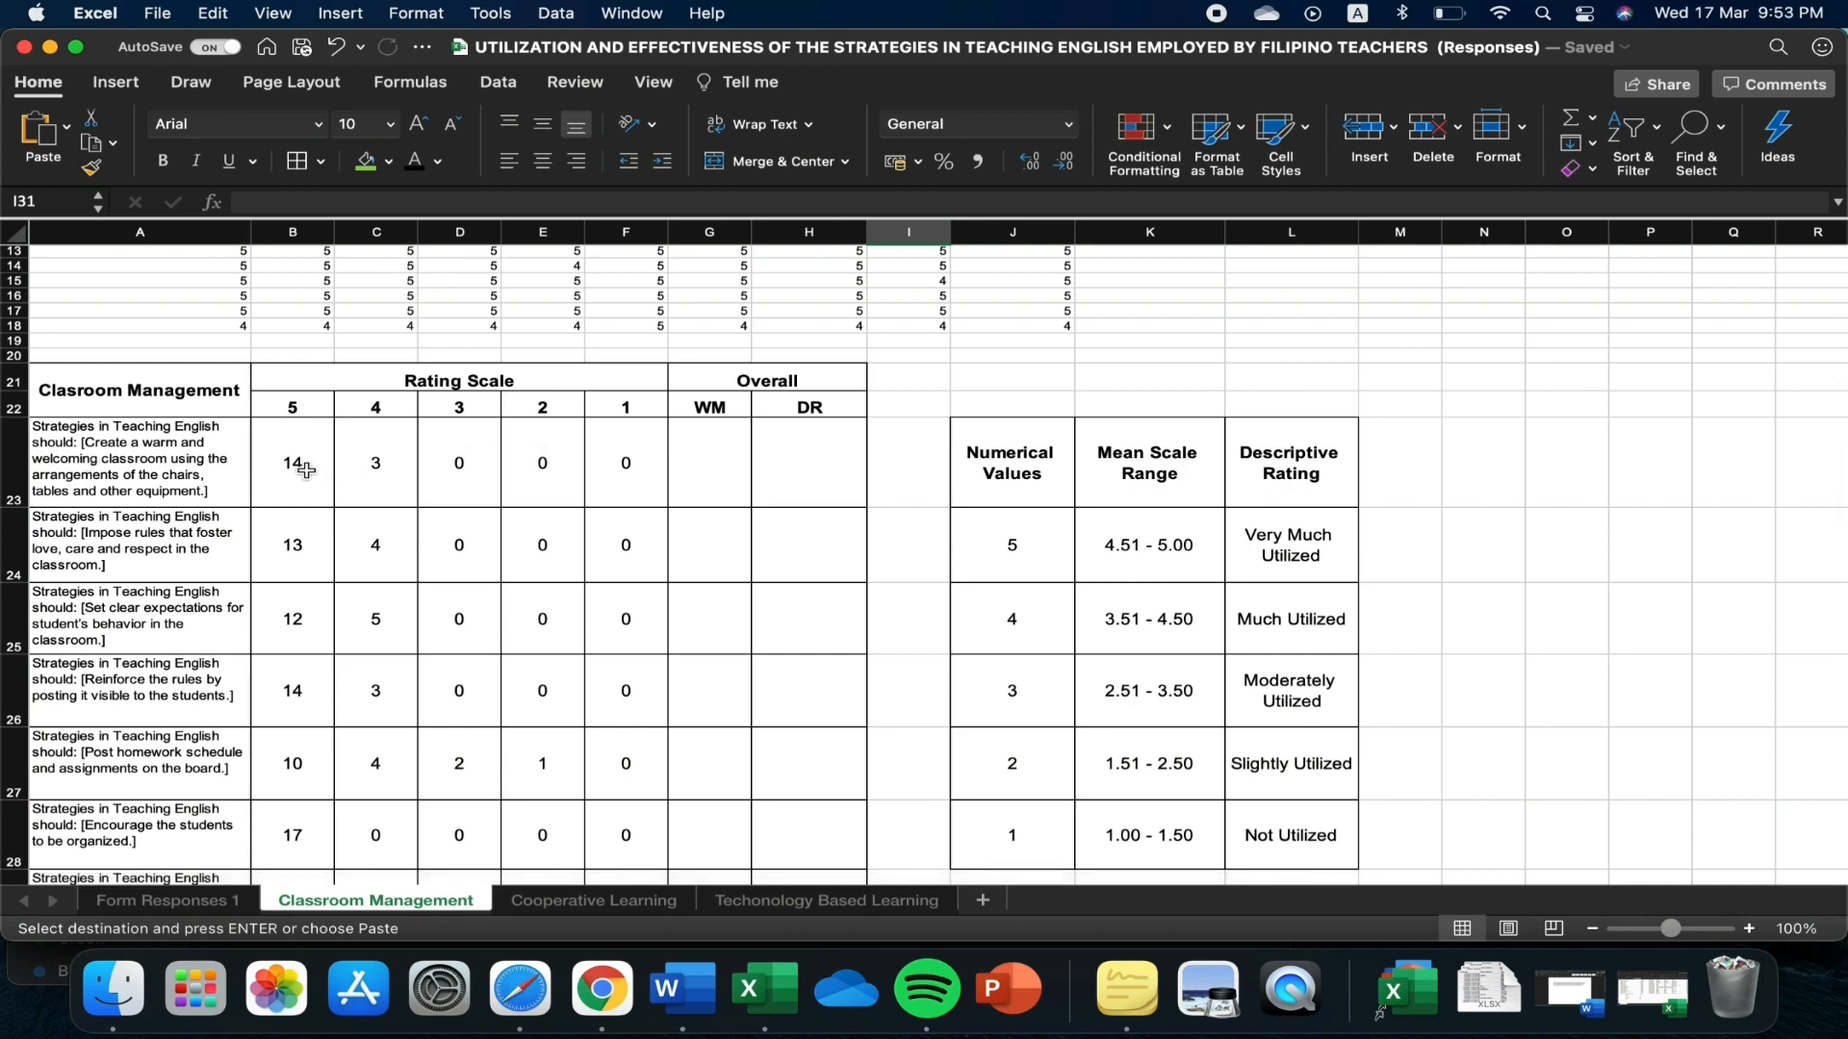
Inspect the COUNTIF formulas in B23 and C23, and view the weighted mean formula in the Word document Activity 2
click(304, 469)
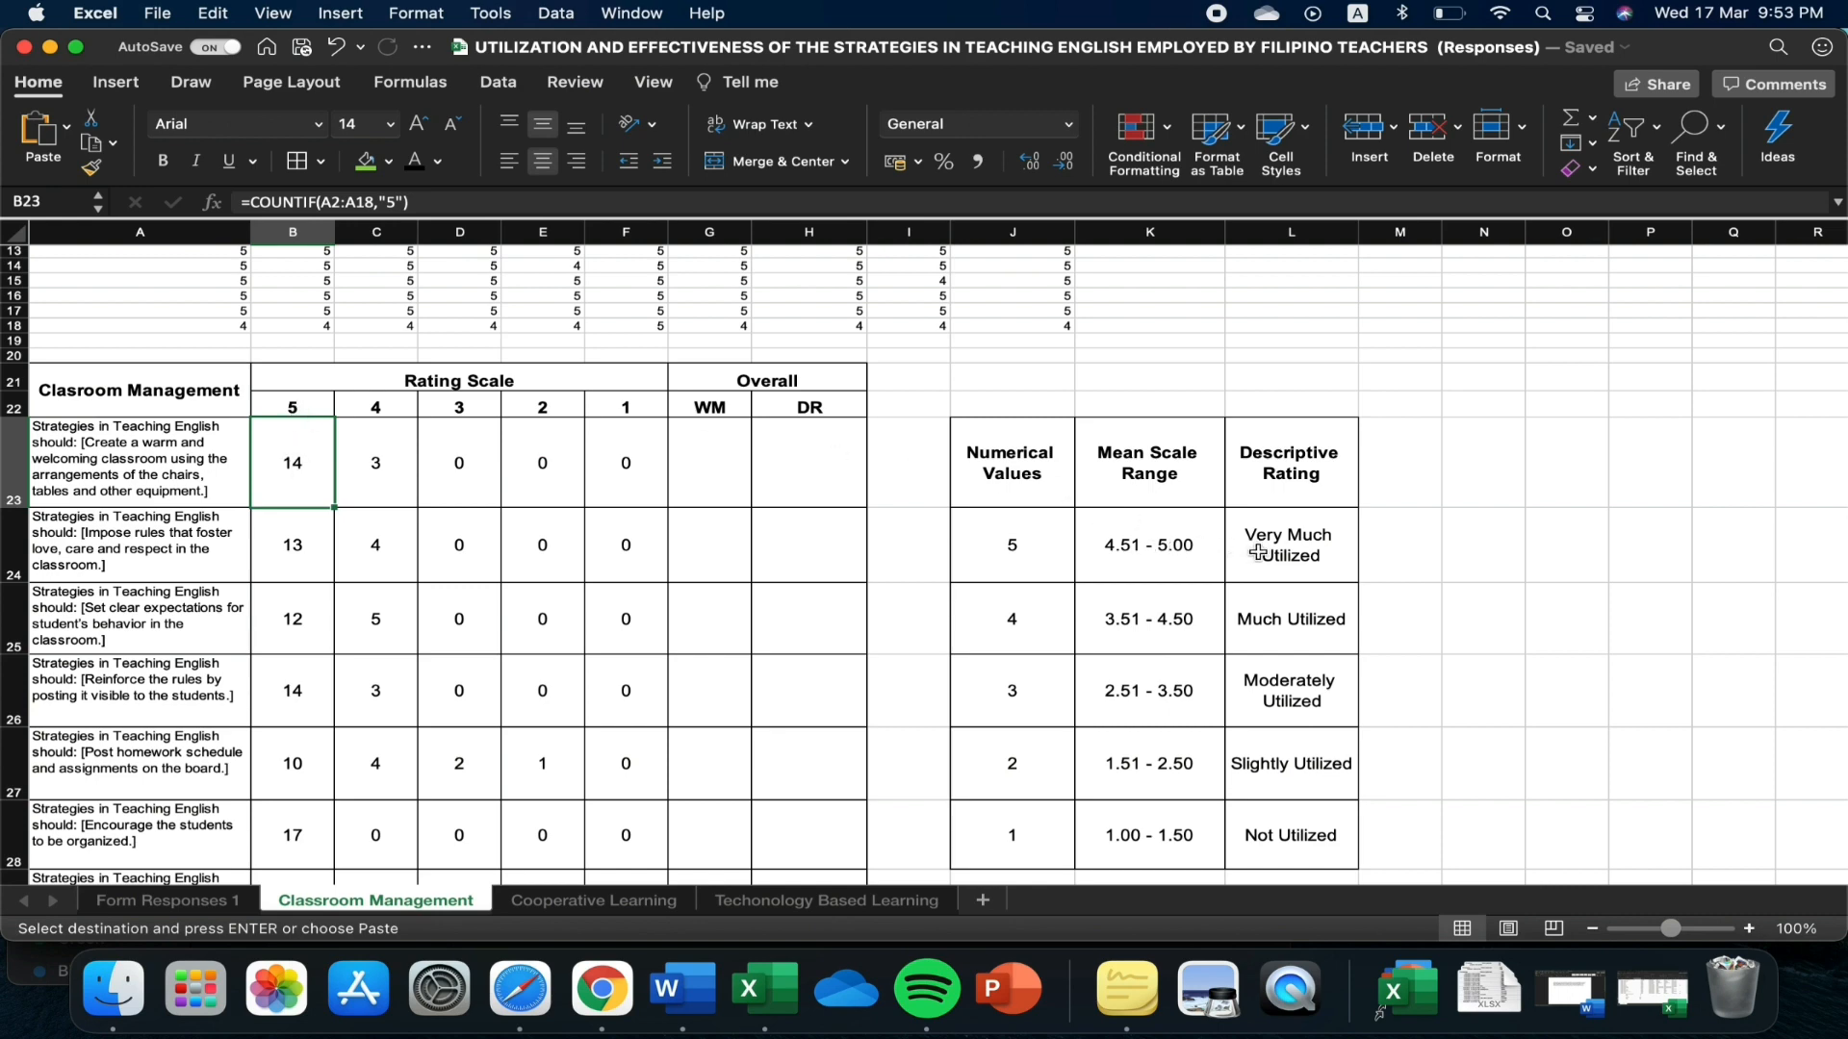
click(380, 469)
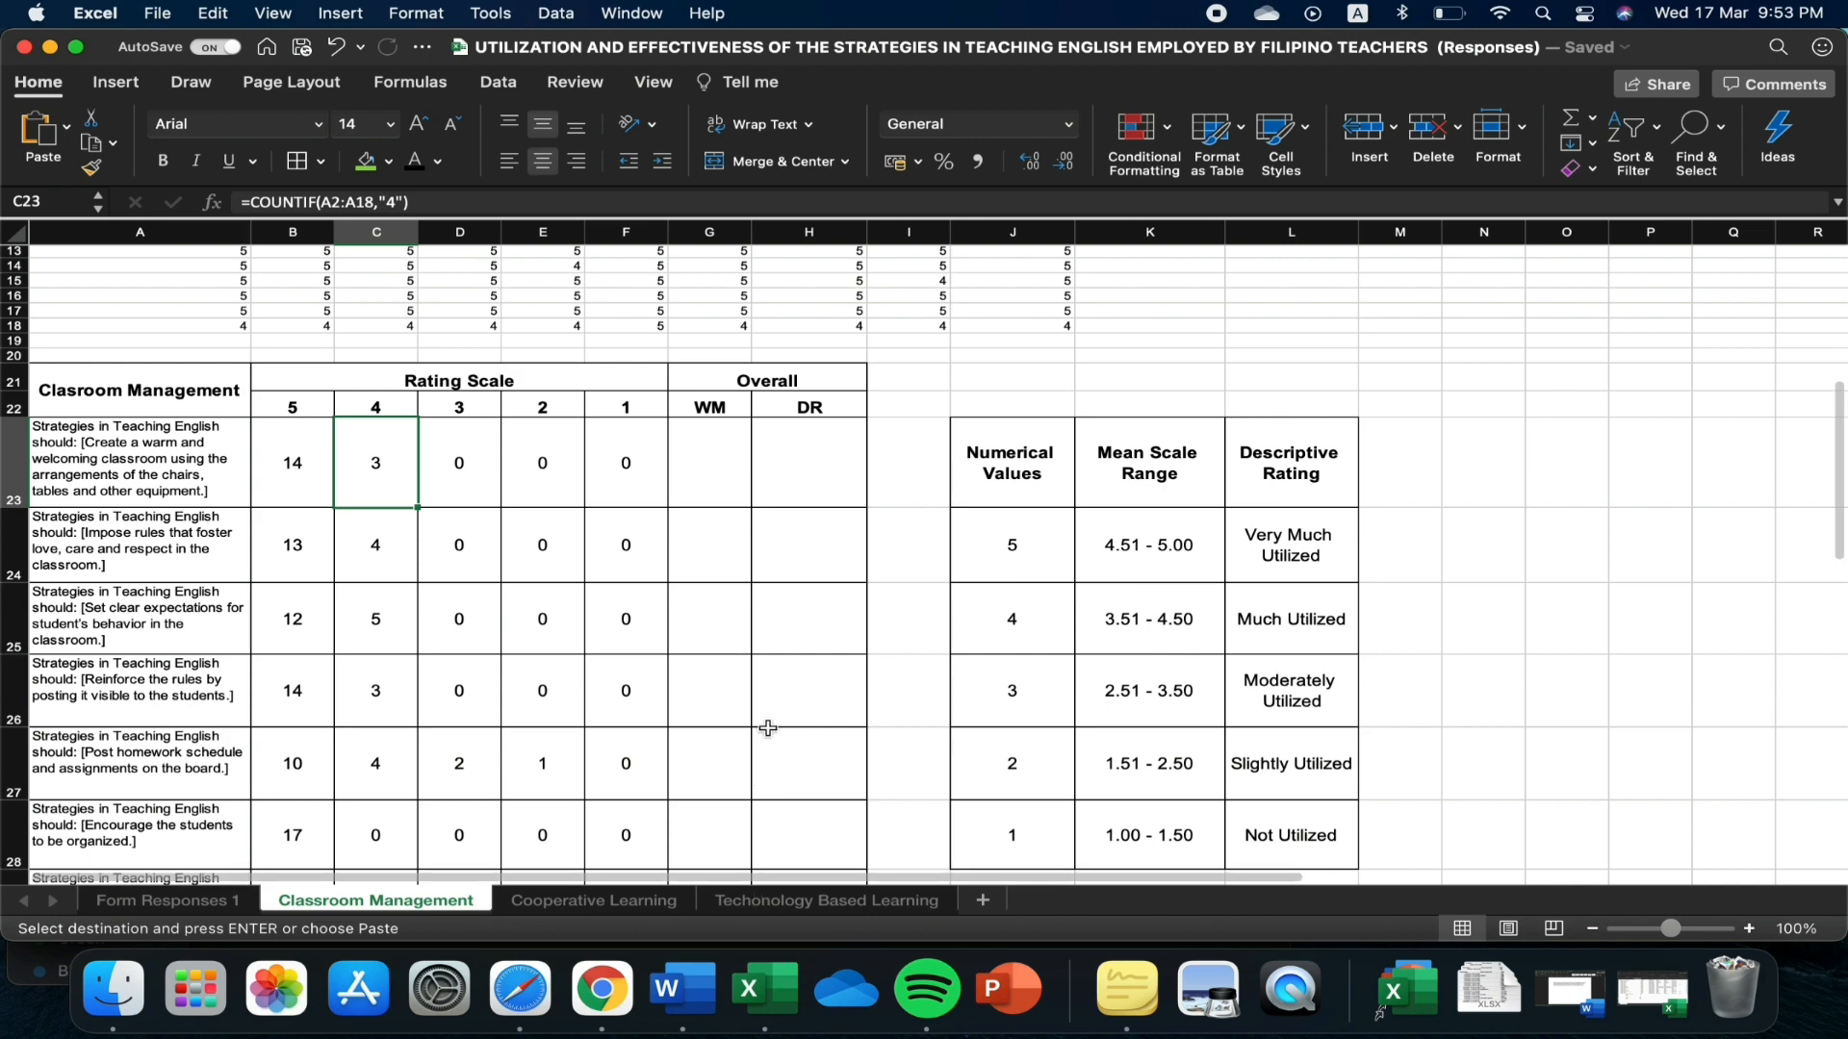
click(700, 1003)
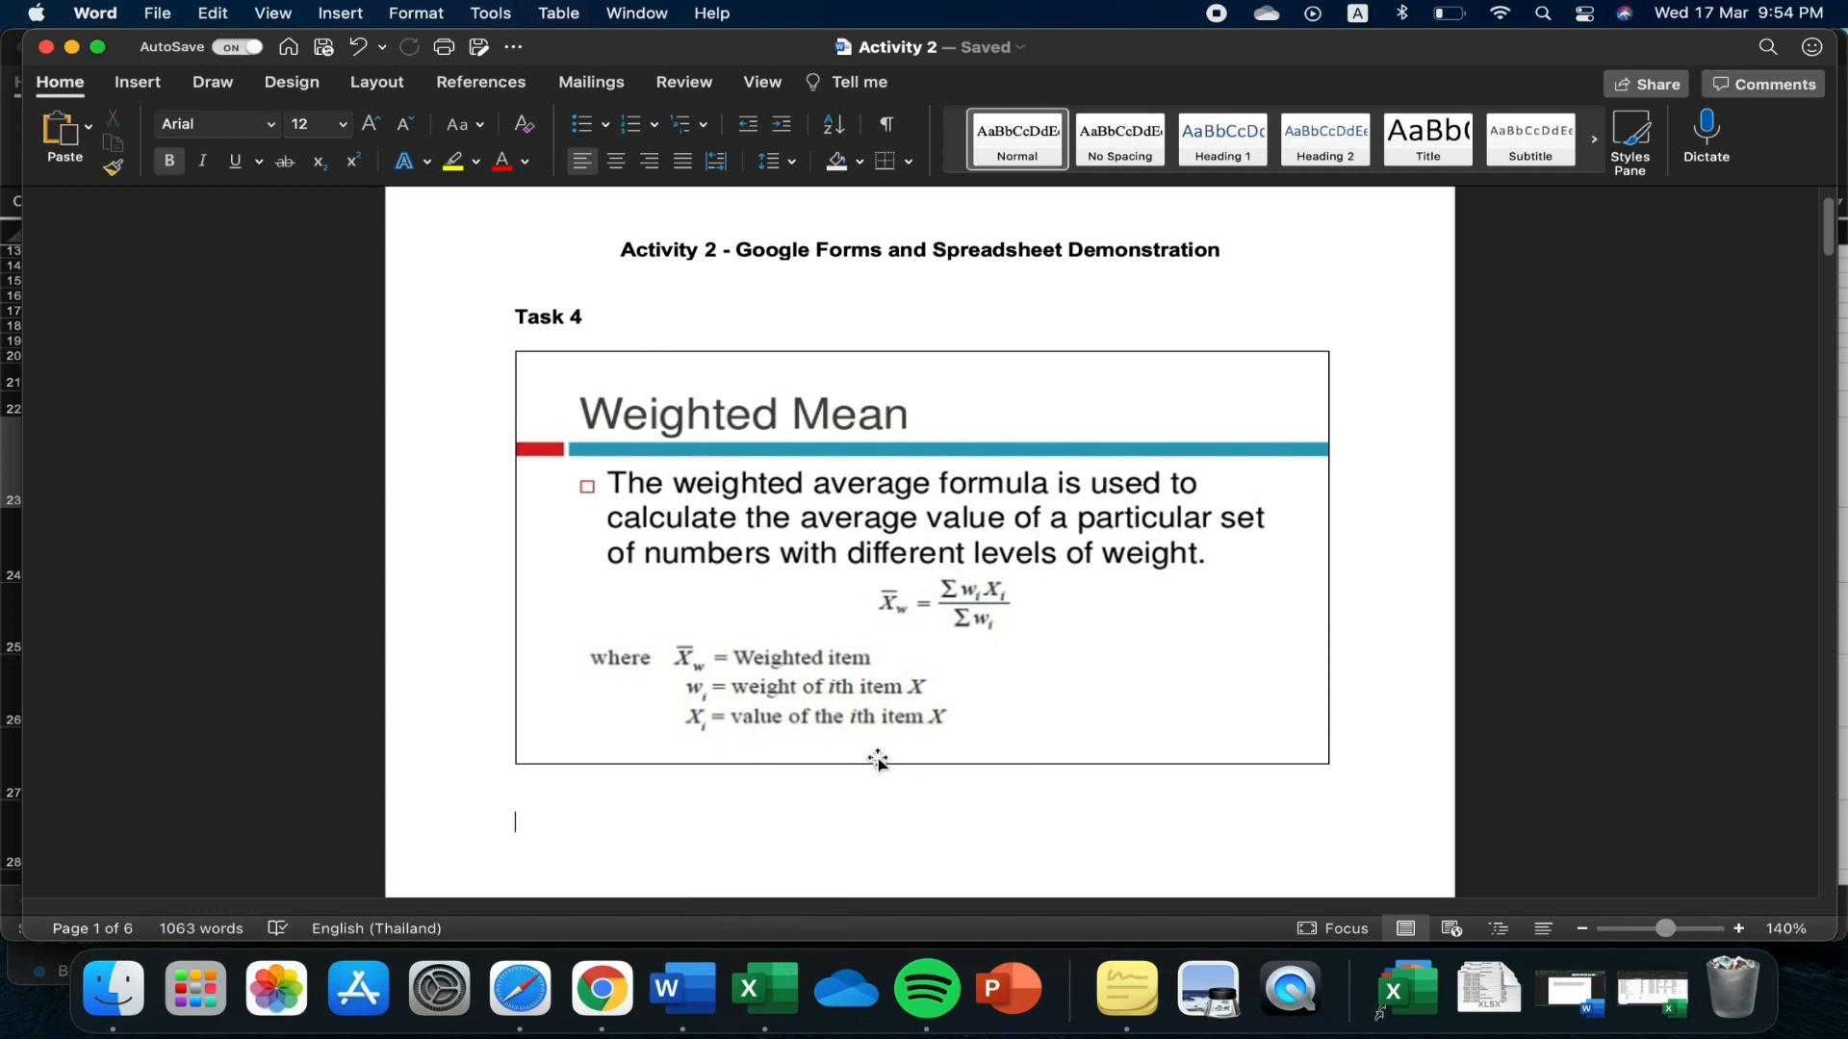
Switch to the Excel workbook and start the weighted mean formula in G23 with =((B23*5)+(C23*4)+(D23*3)+
click(780, 994)
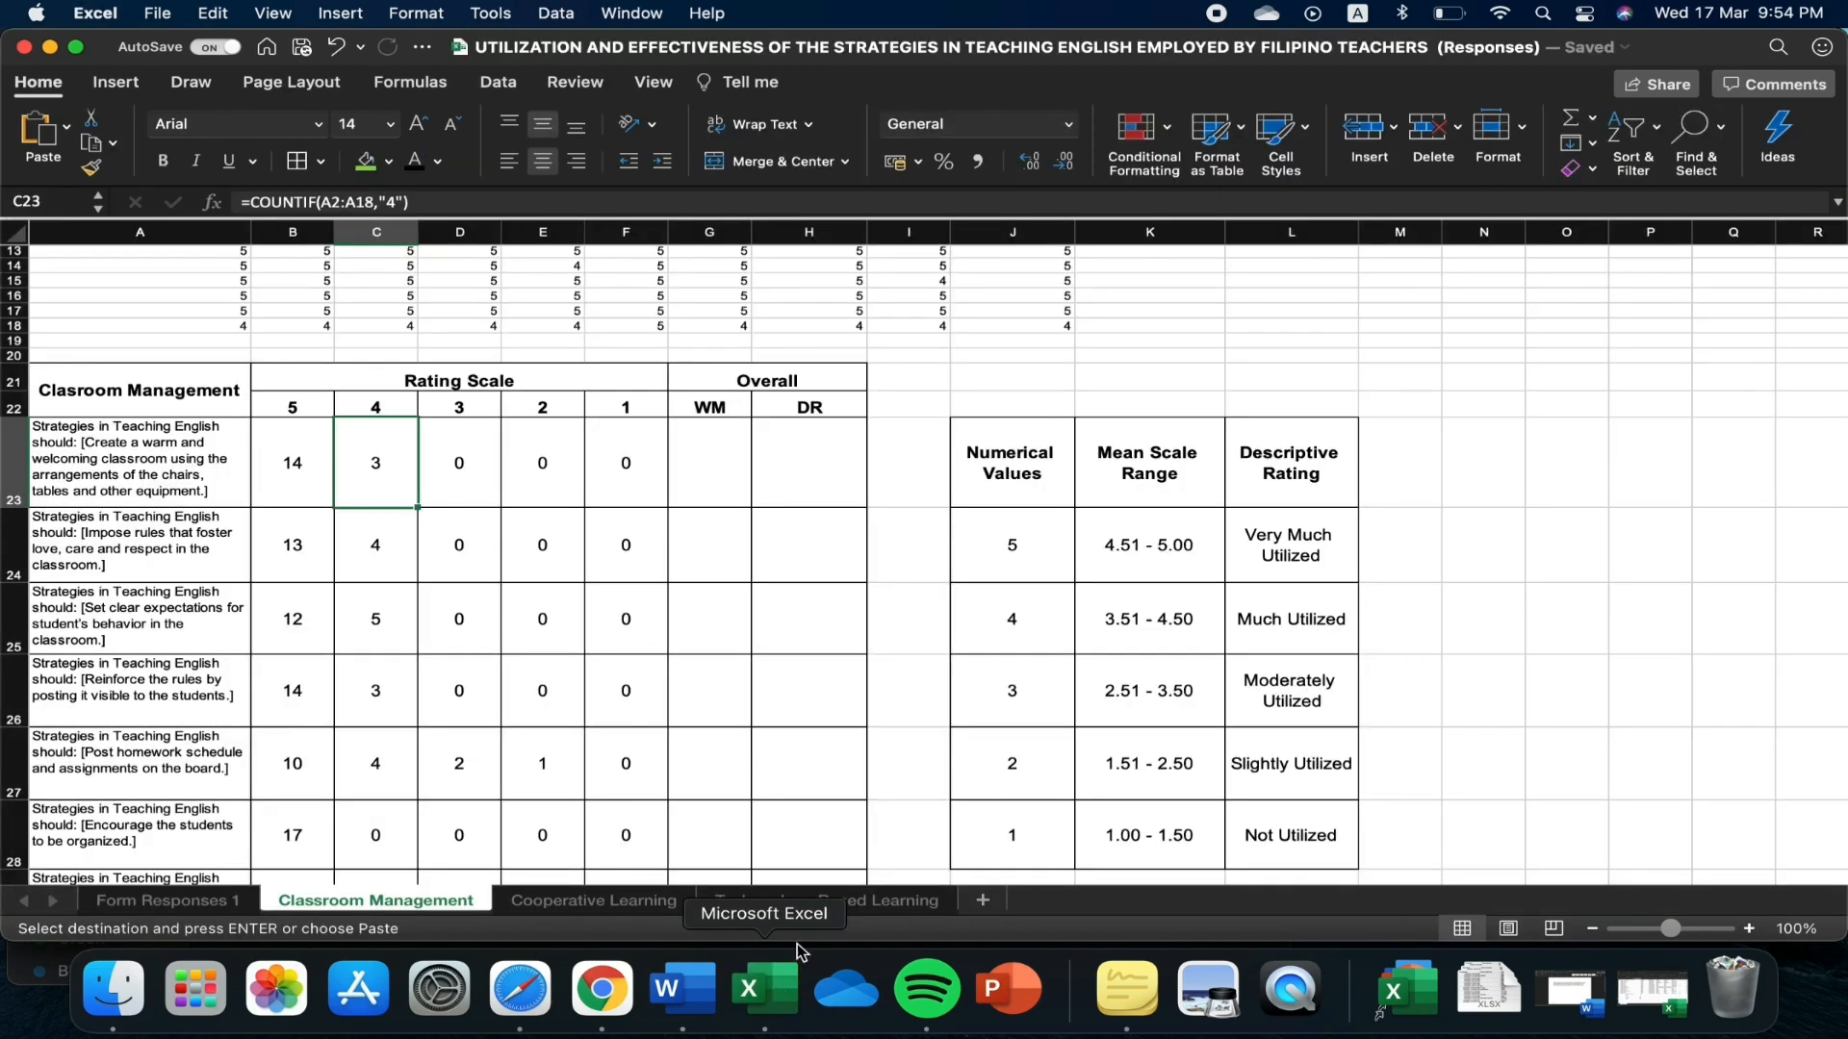
click(717, 472)
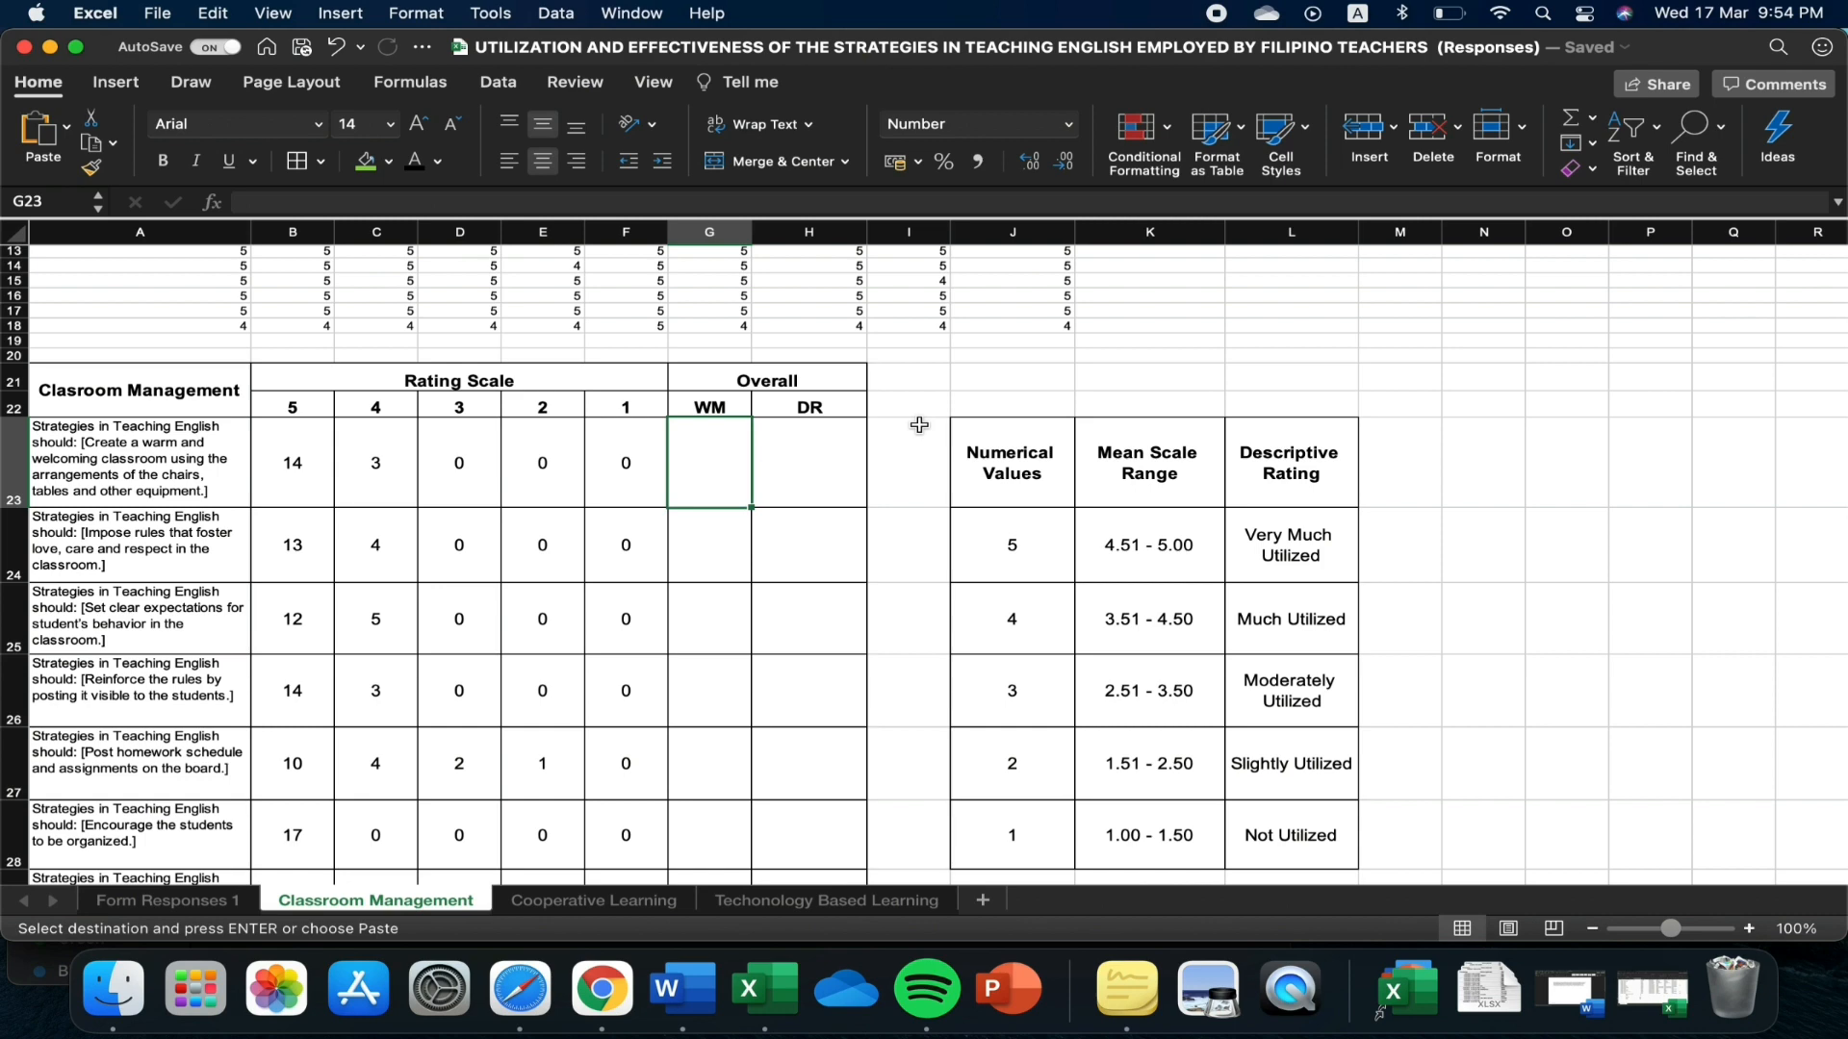
text(=)
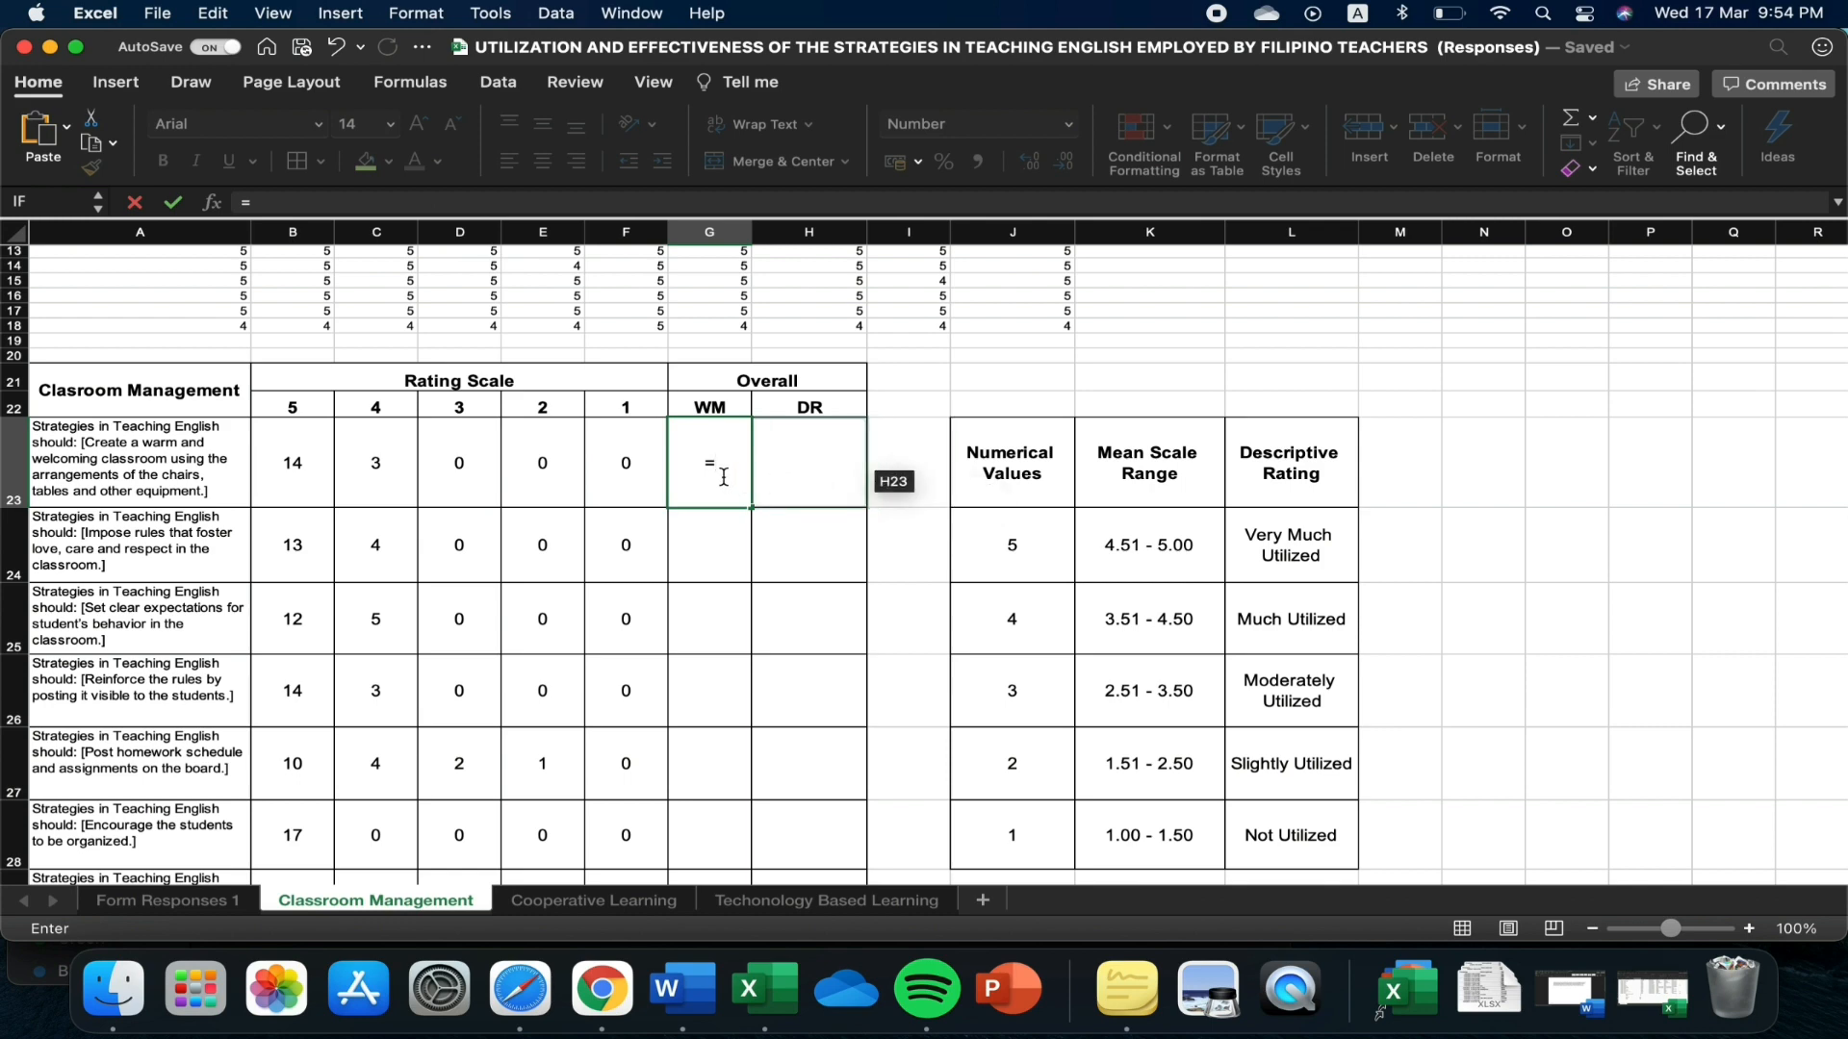
text((()
click(290, 479)
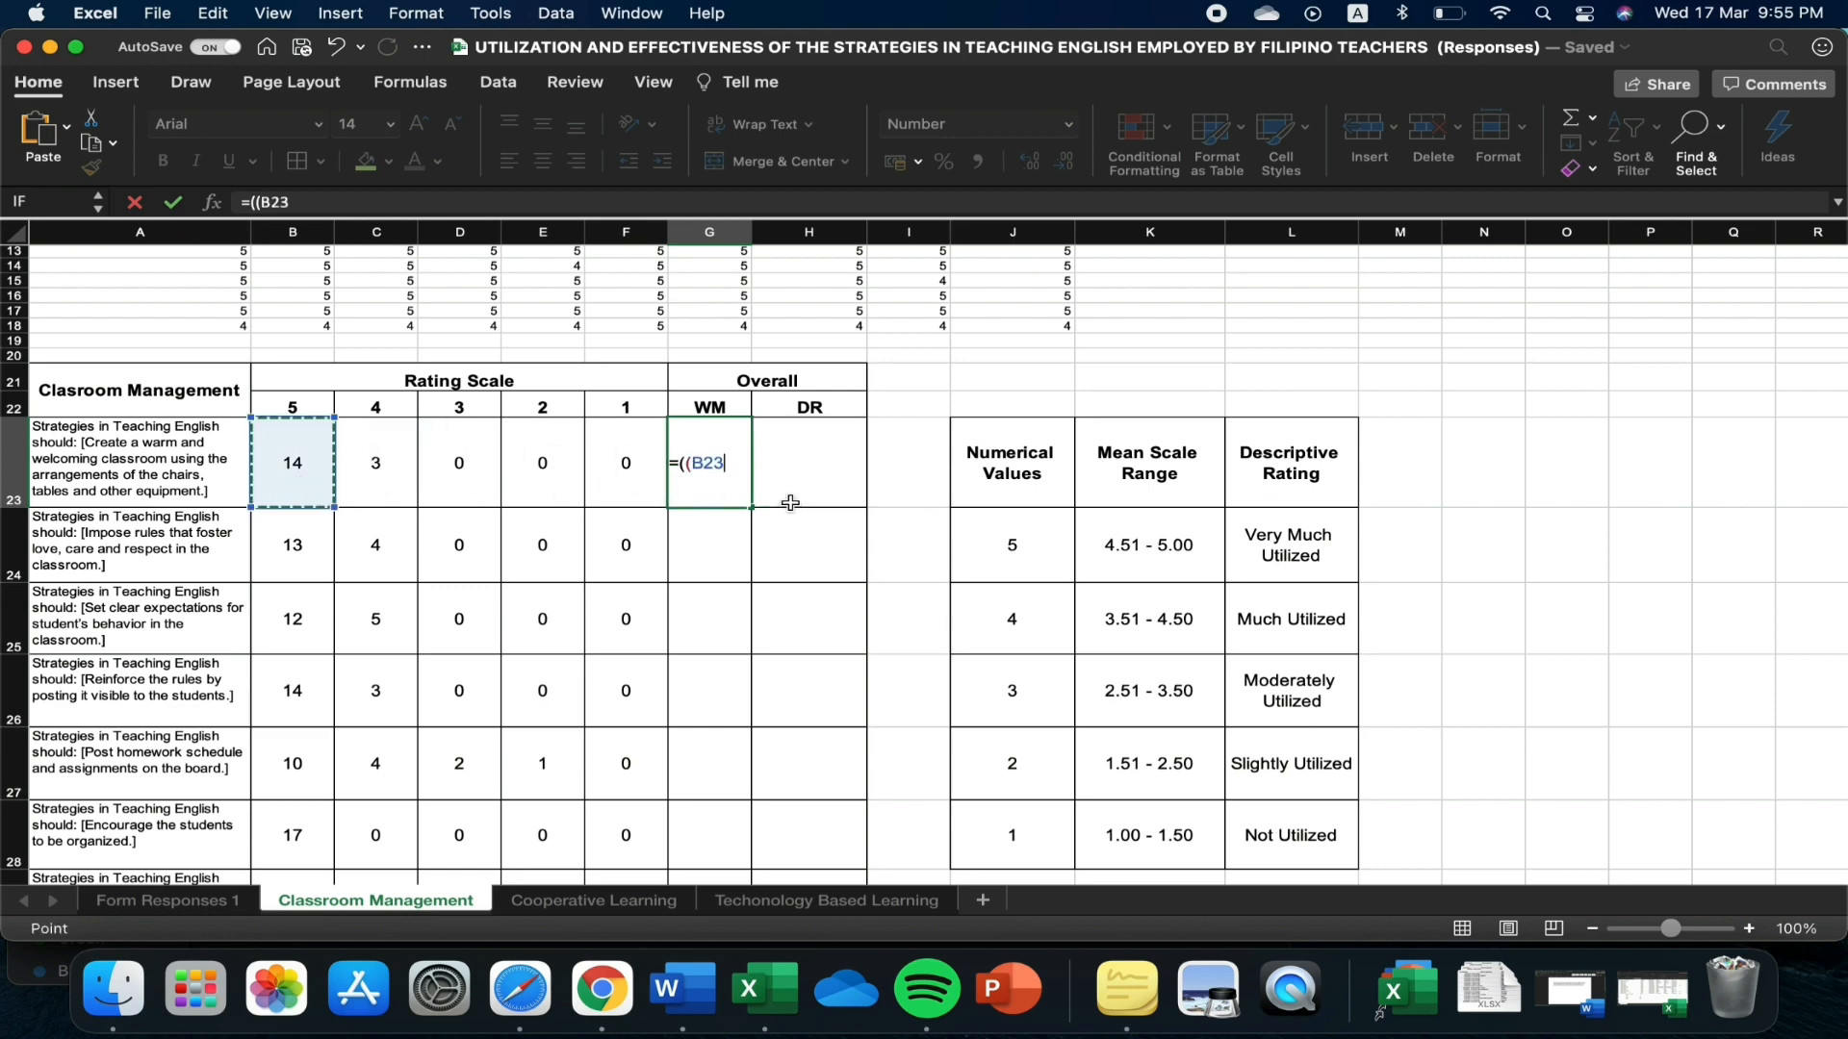
text(*5)+)
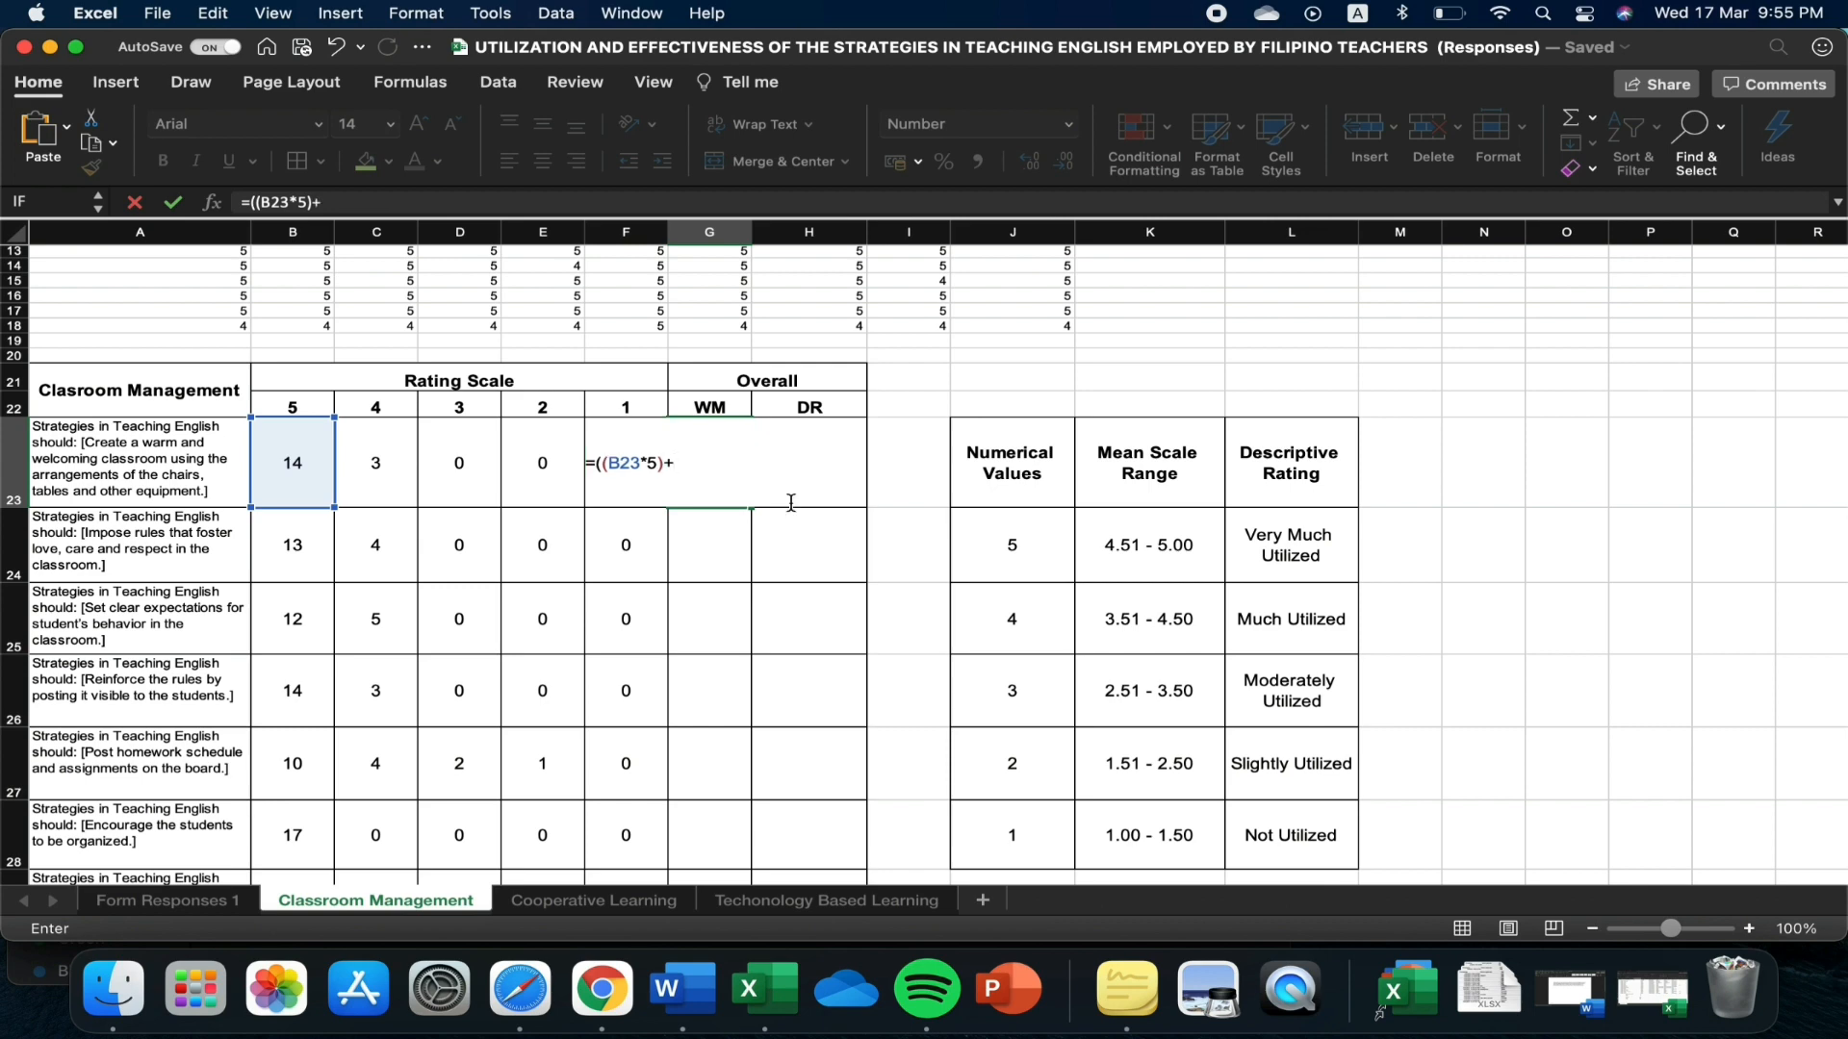
text(()
click(391, 477)
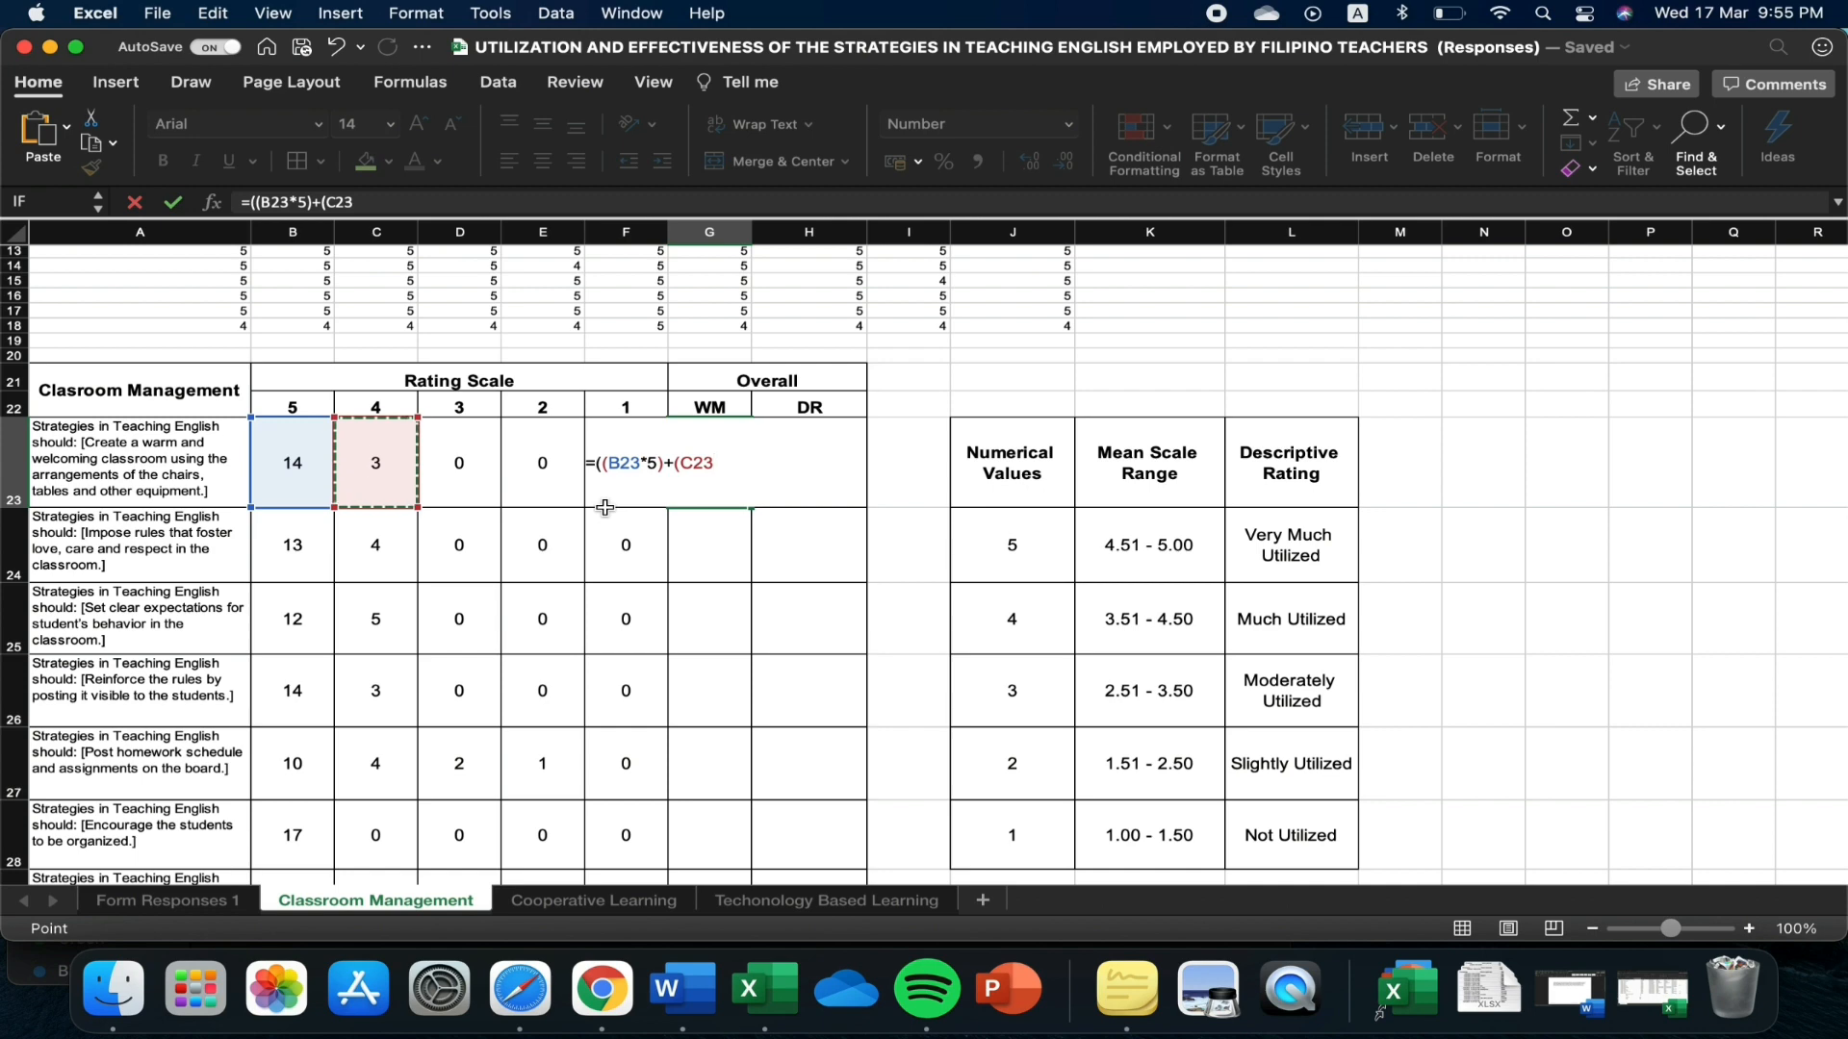
text(*4)+()
click(459, 476)
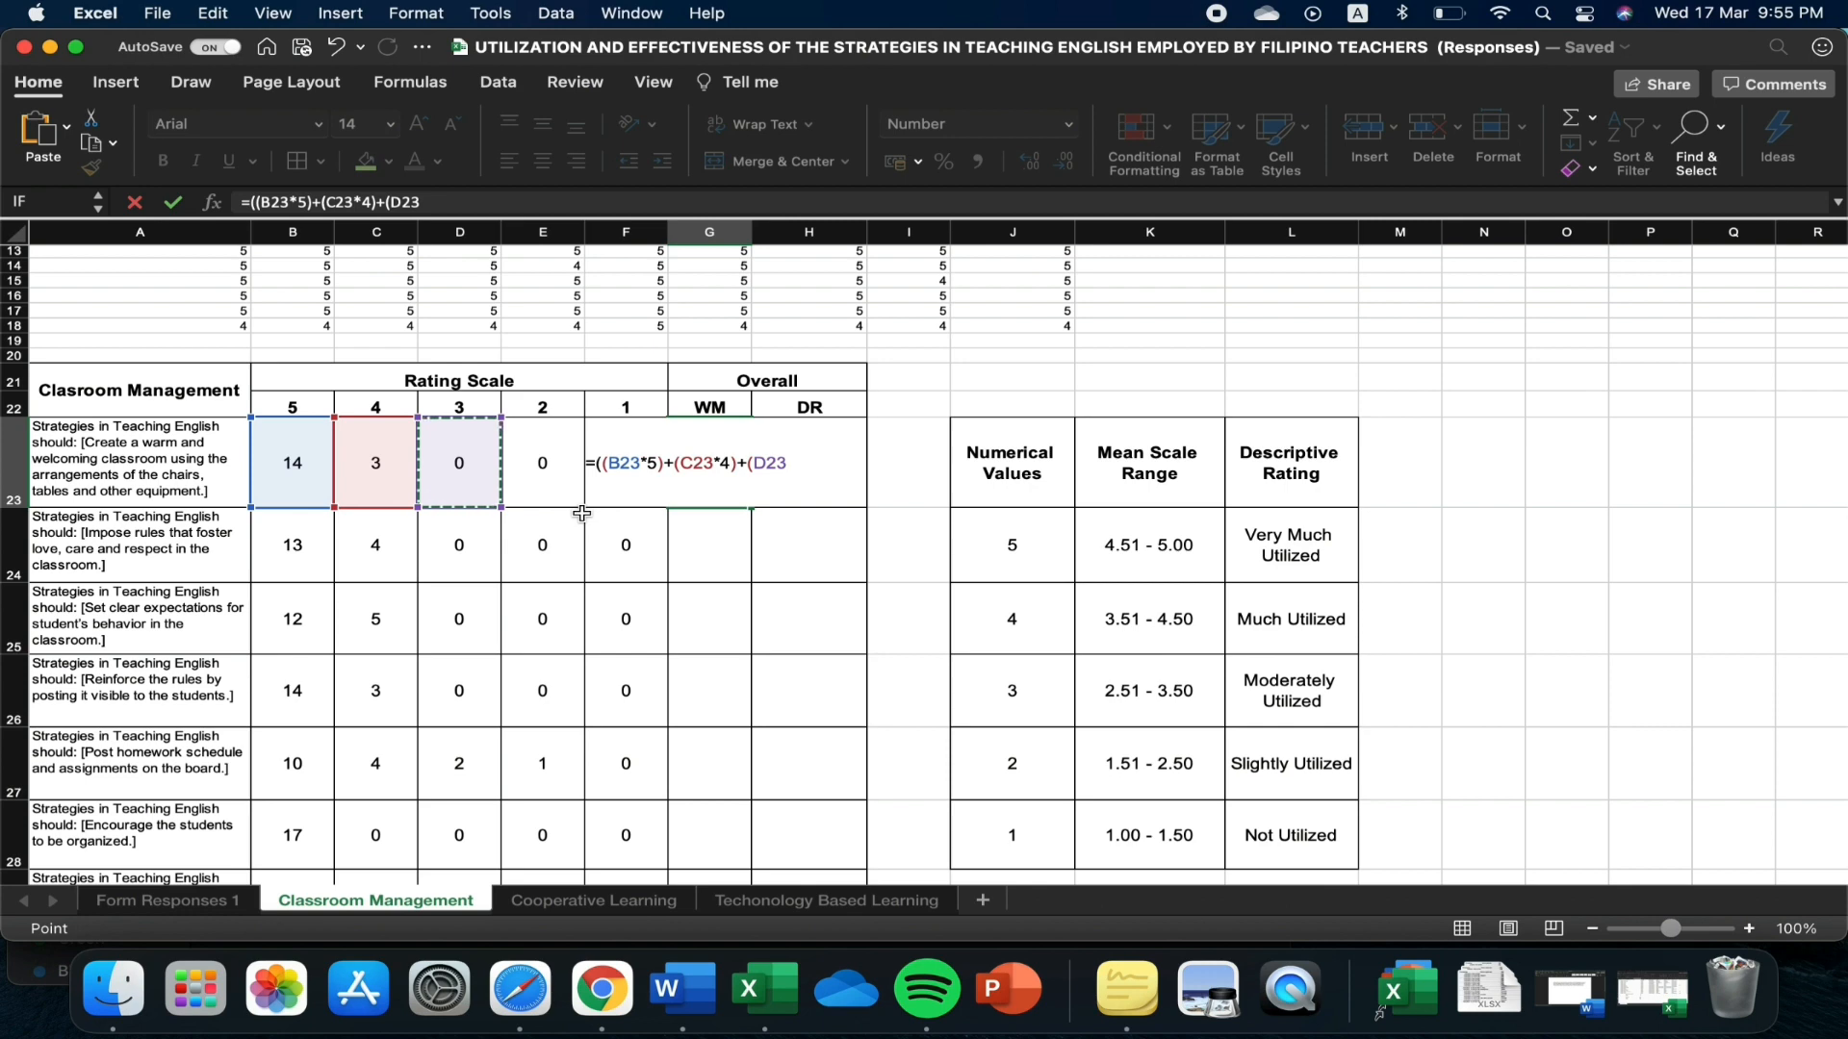
text(*3)+)
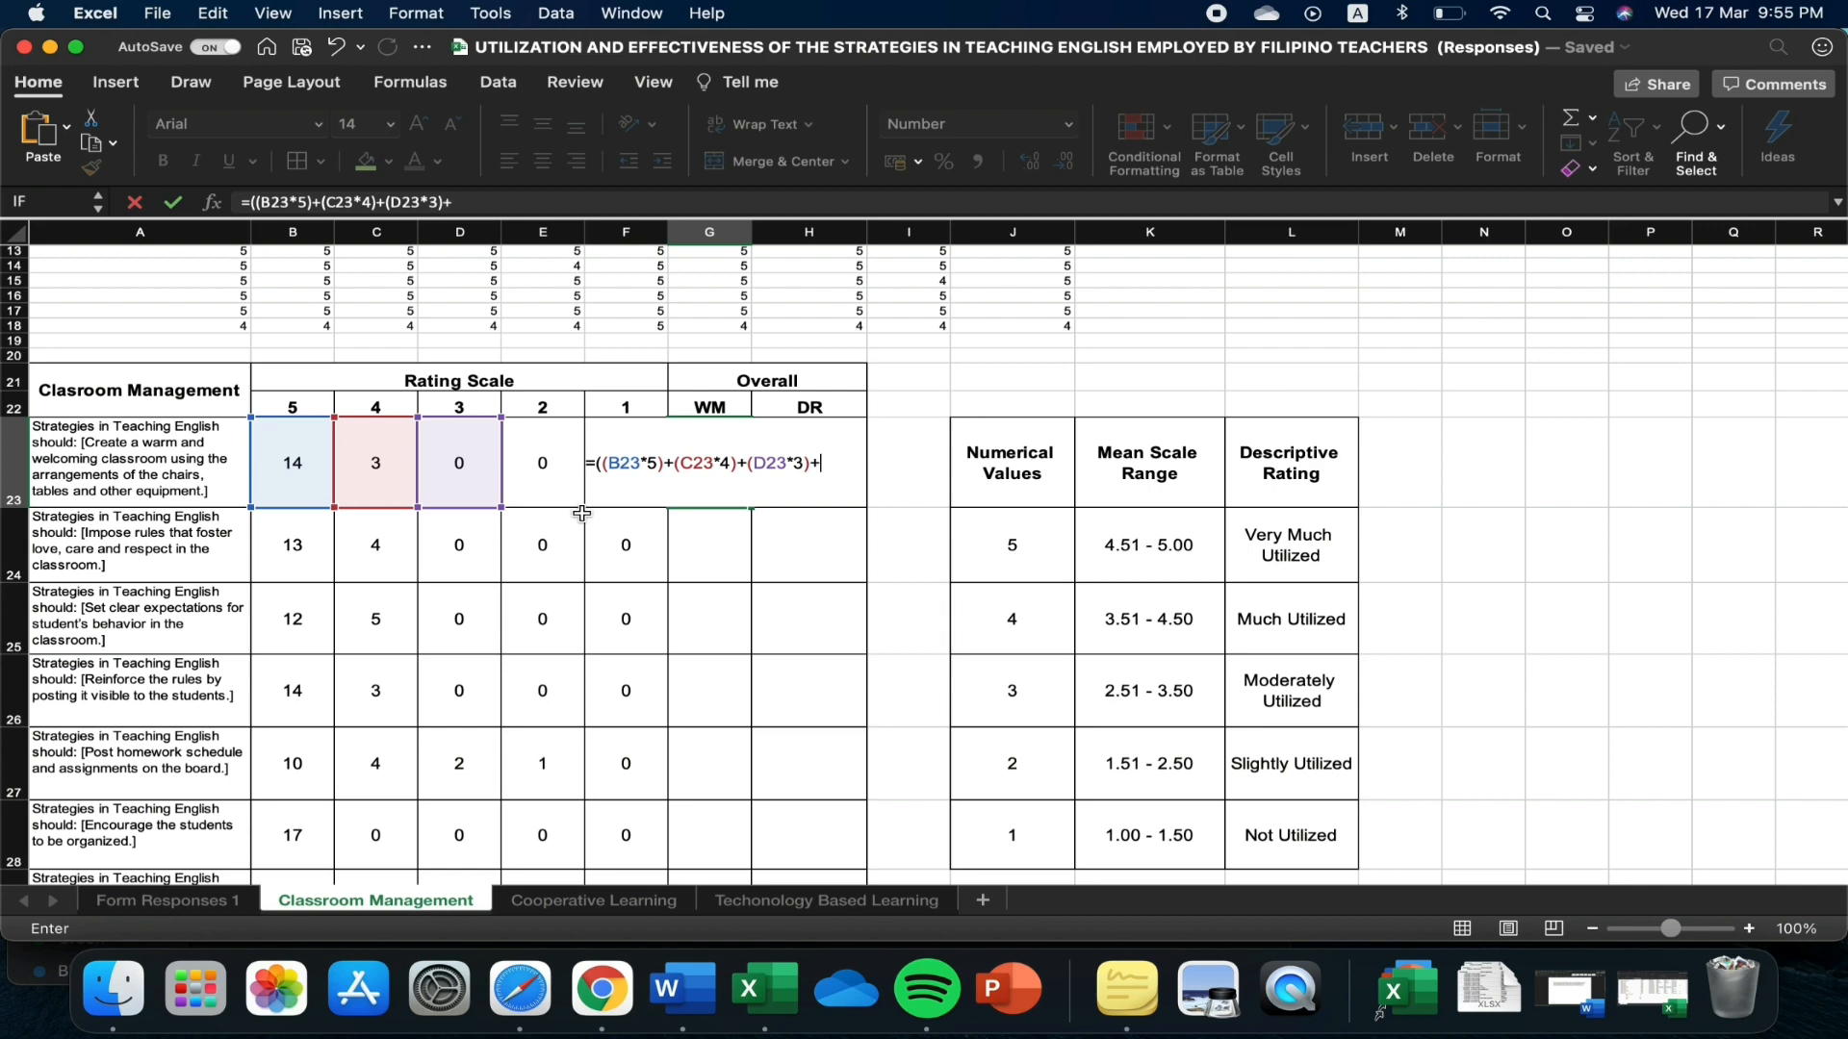
Complete the G23 weighted mean formula with the terms (E23*2)+(F23*1)), divide the total by 17 and enter it
text(()
click(561, 486)
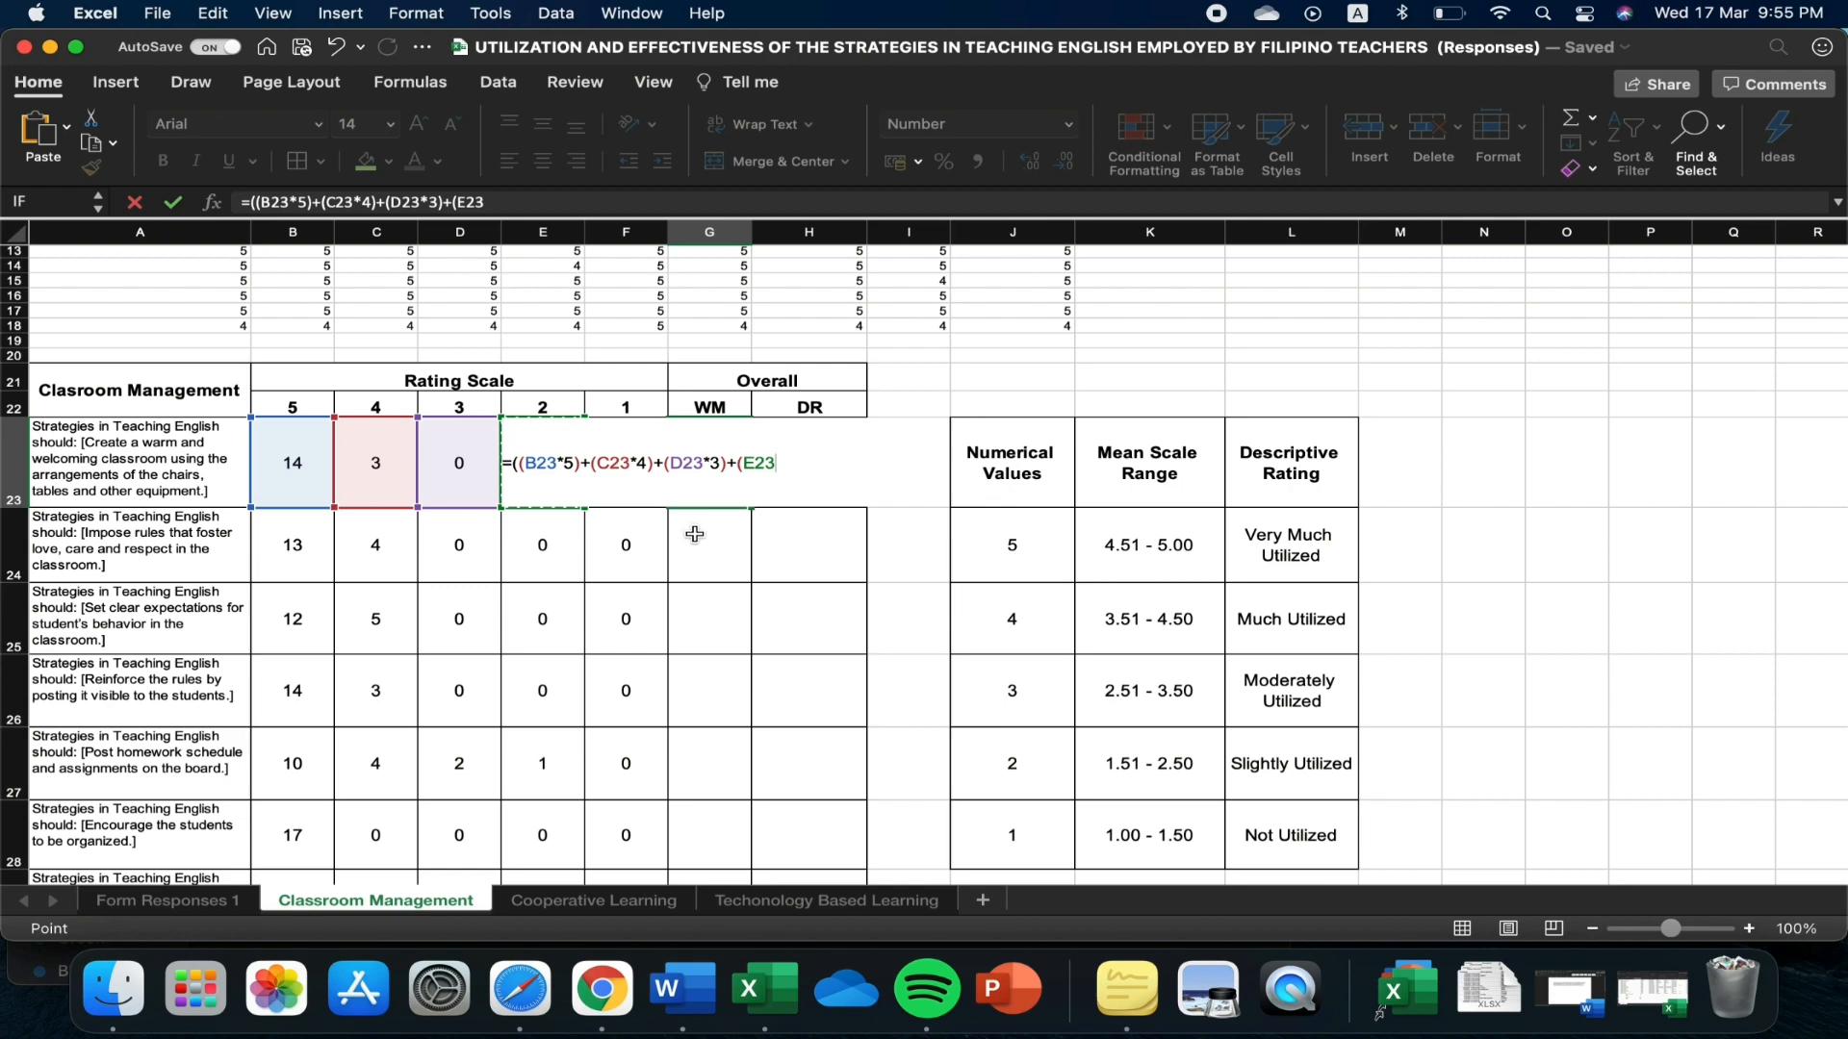
text(*)
click(626, 492)
click(814, 489)
text(F)
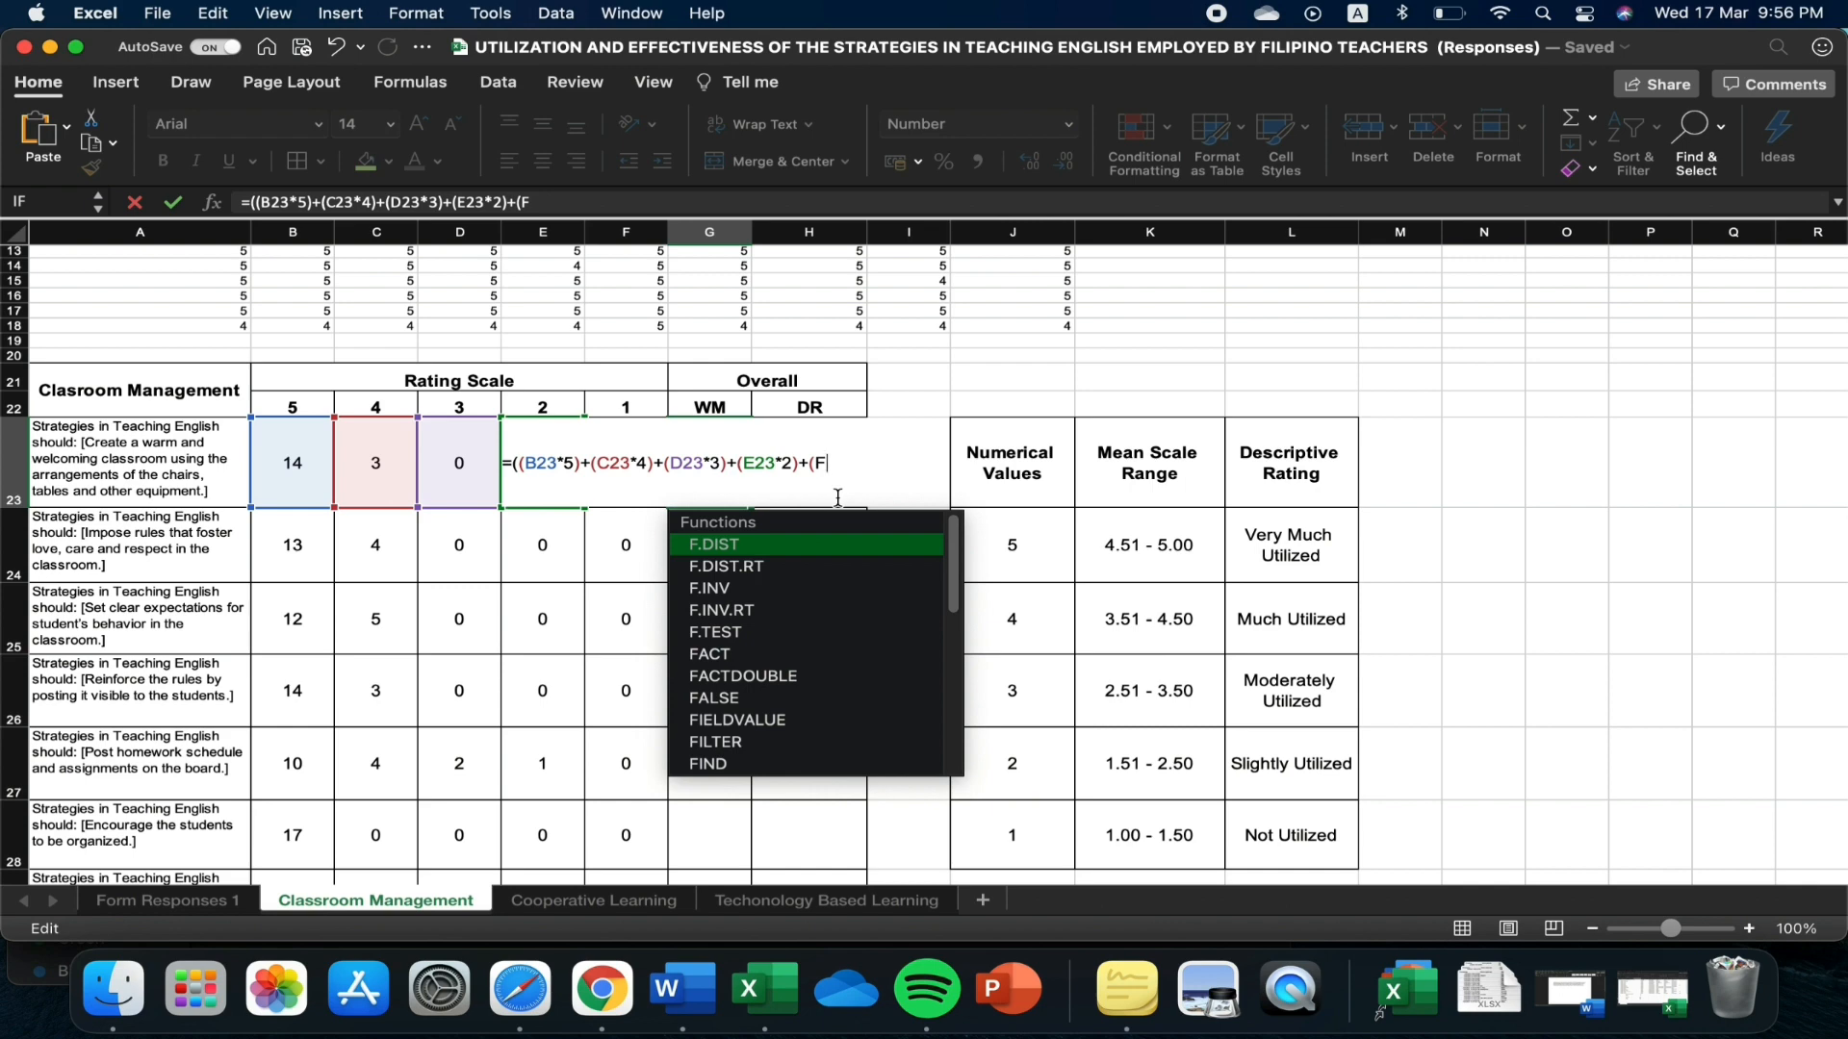
text(23*1))/)
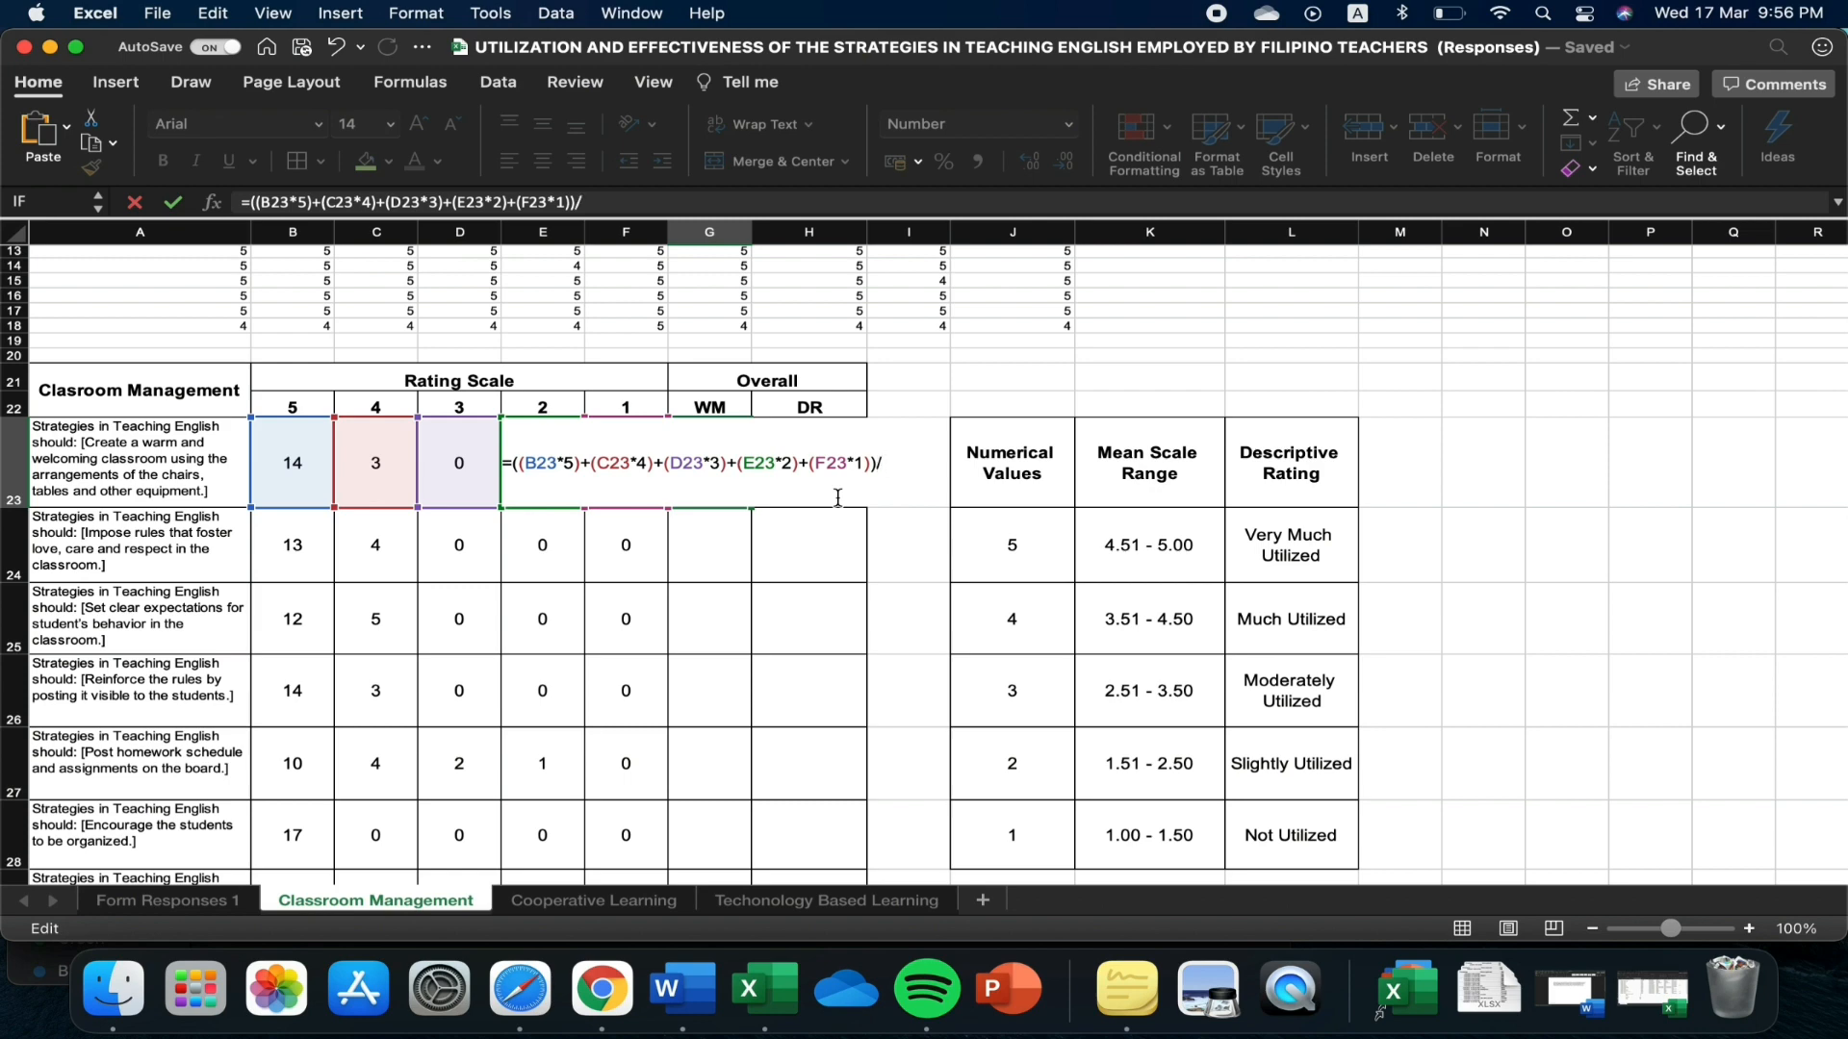
text(17)
key(Return)
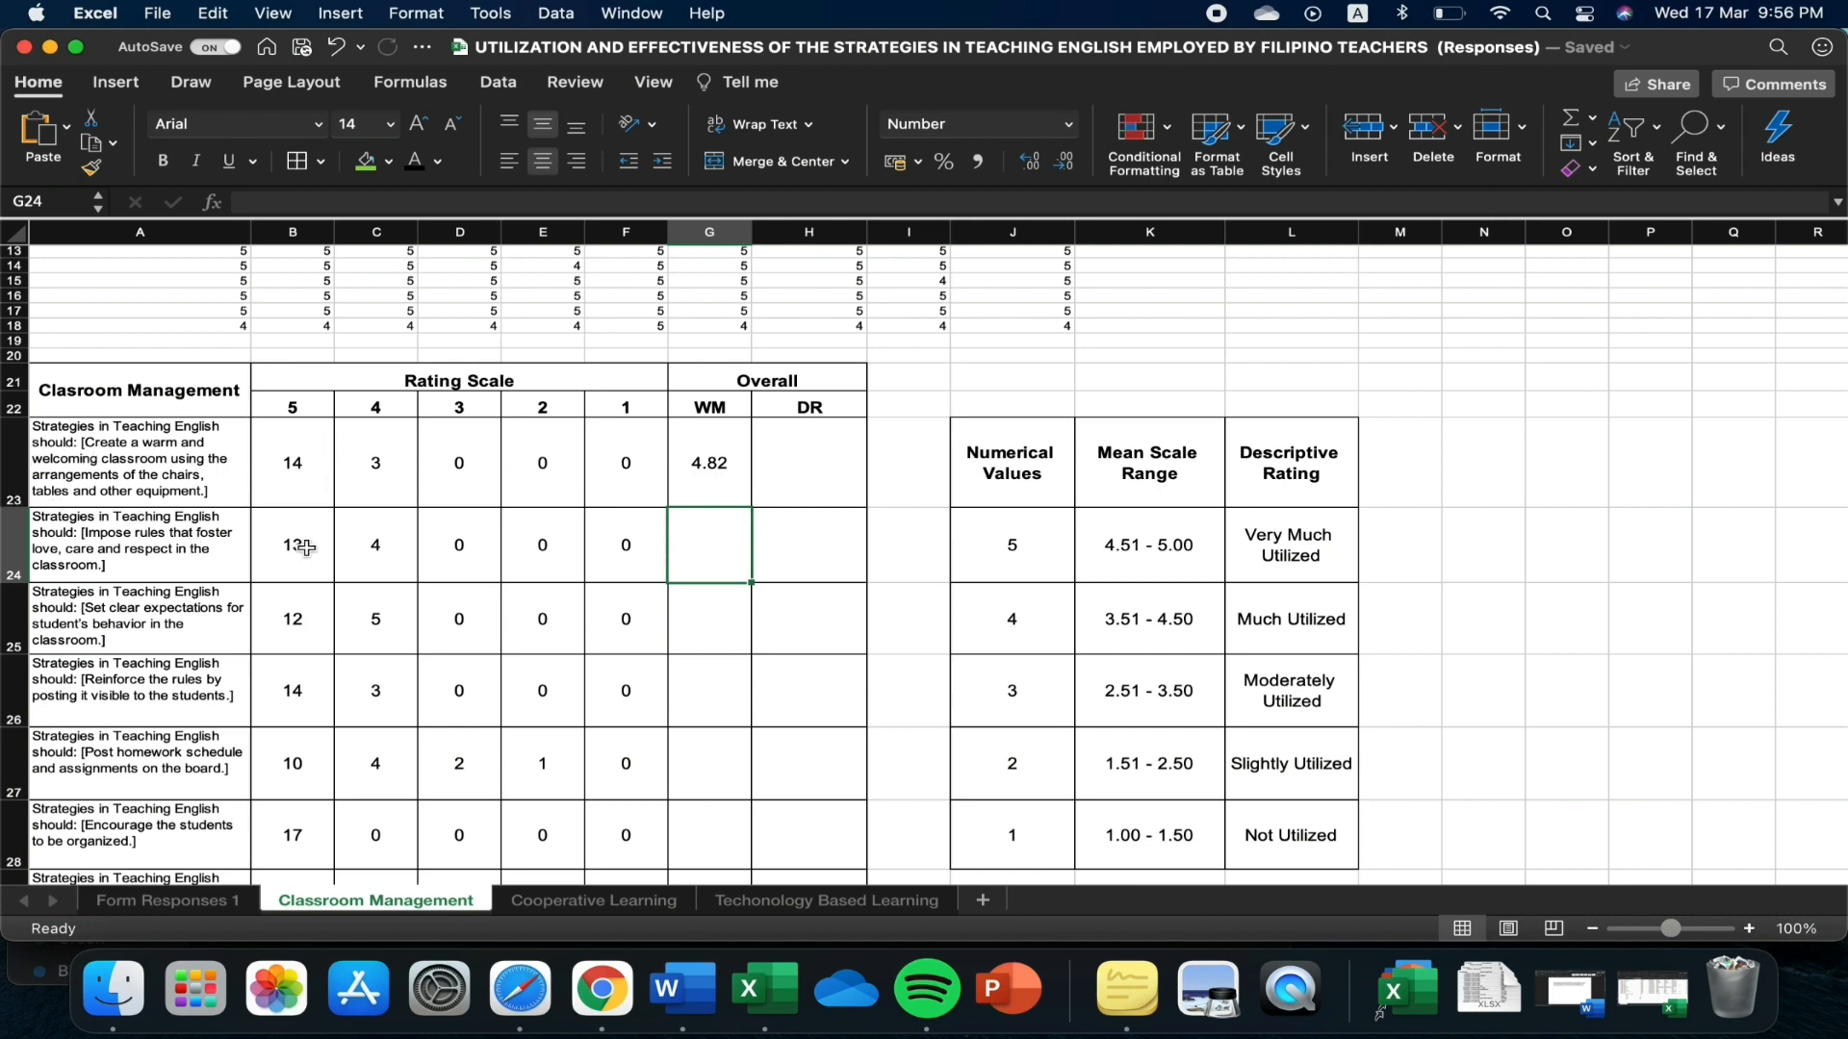
Fill the weighted mean formula from G23 down through G32 for all remaining strategy rows
click(724, 484)
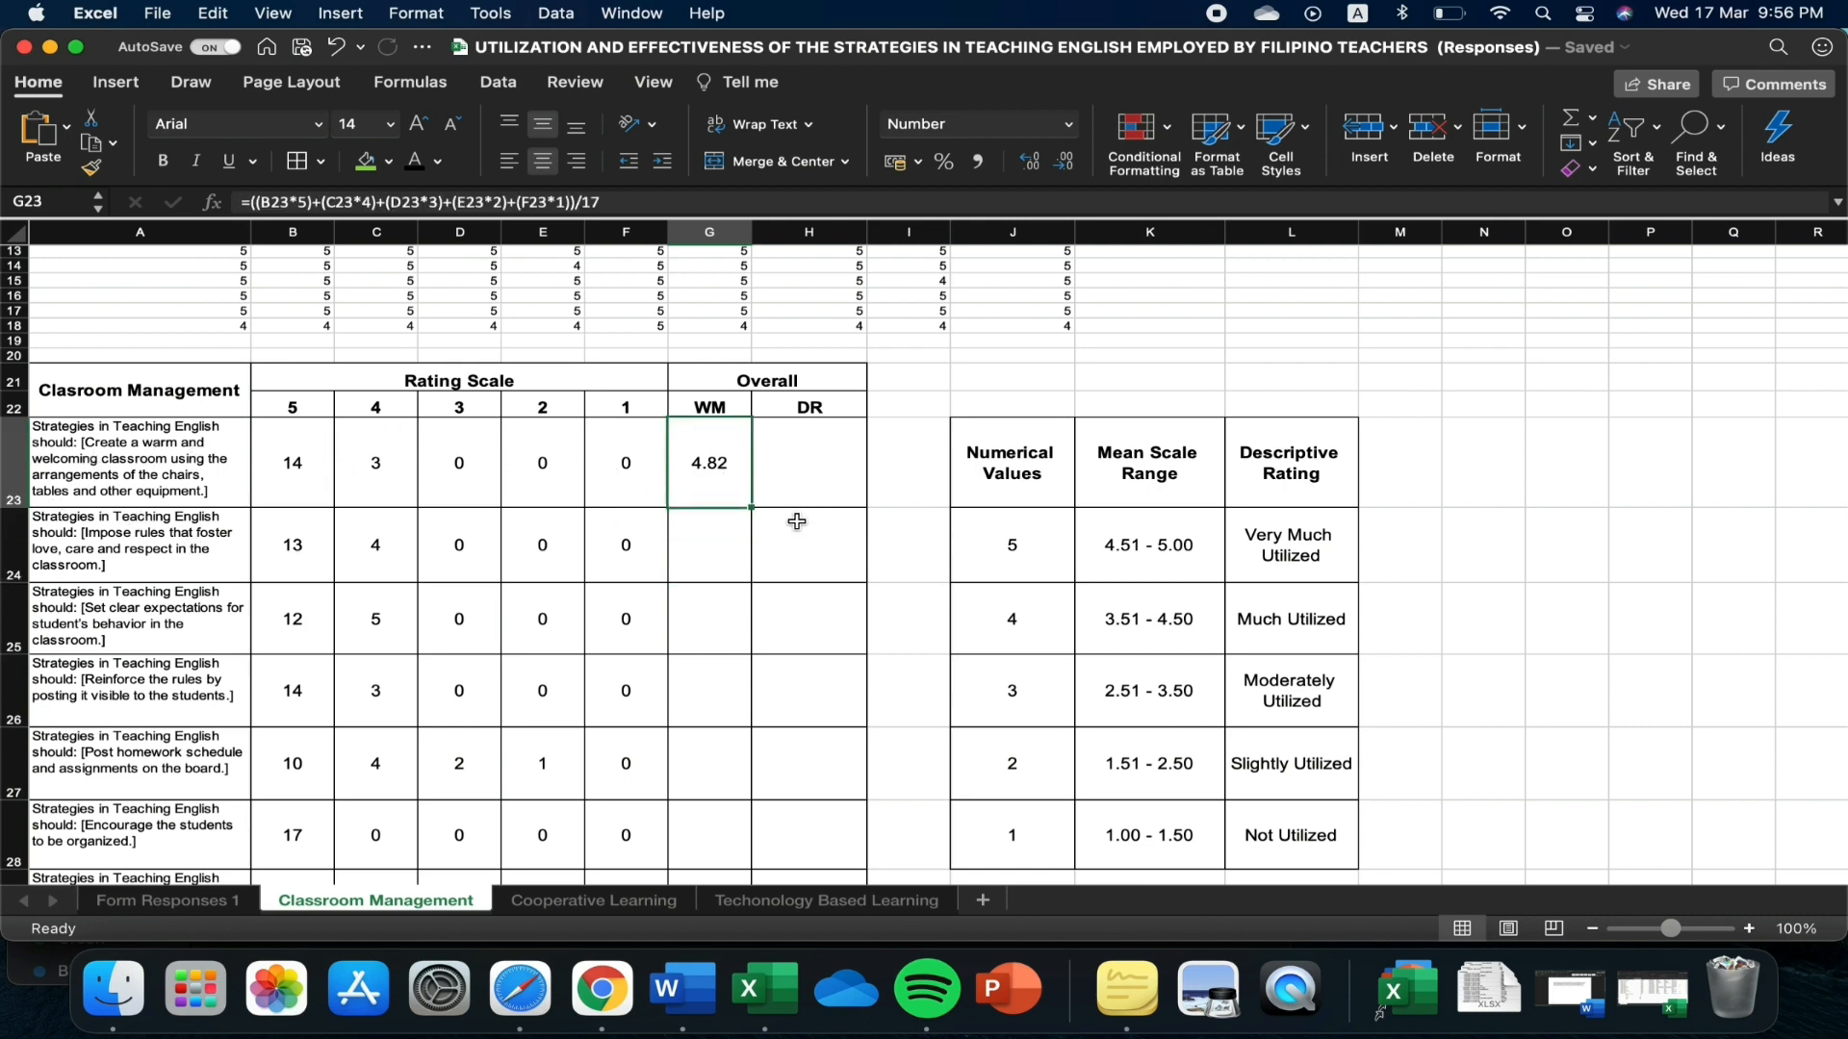
scroll(706, 619, down, 7)
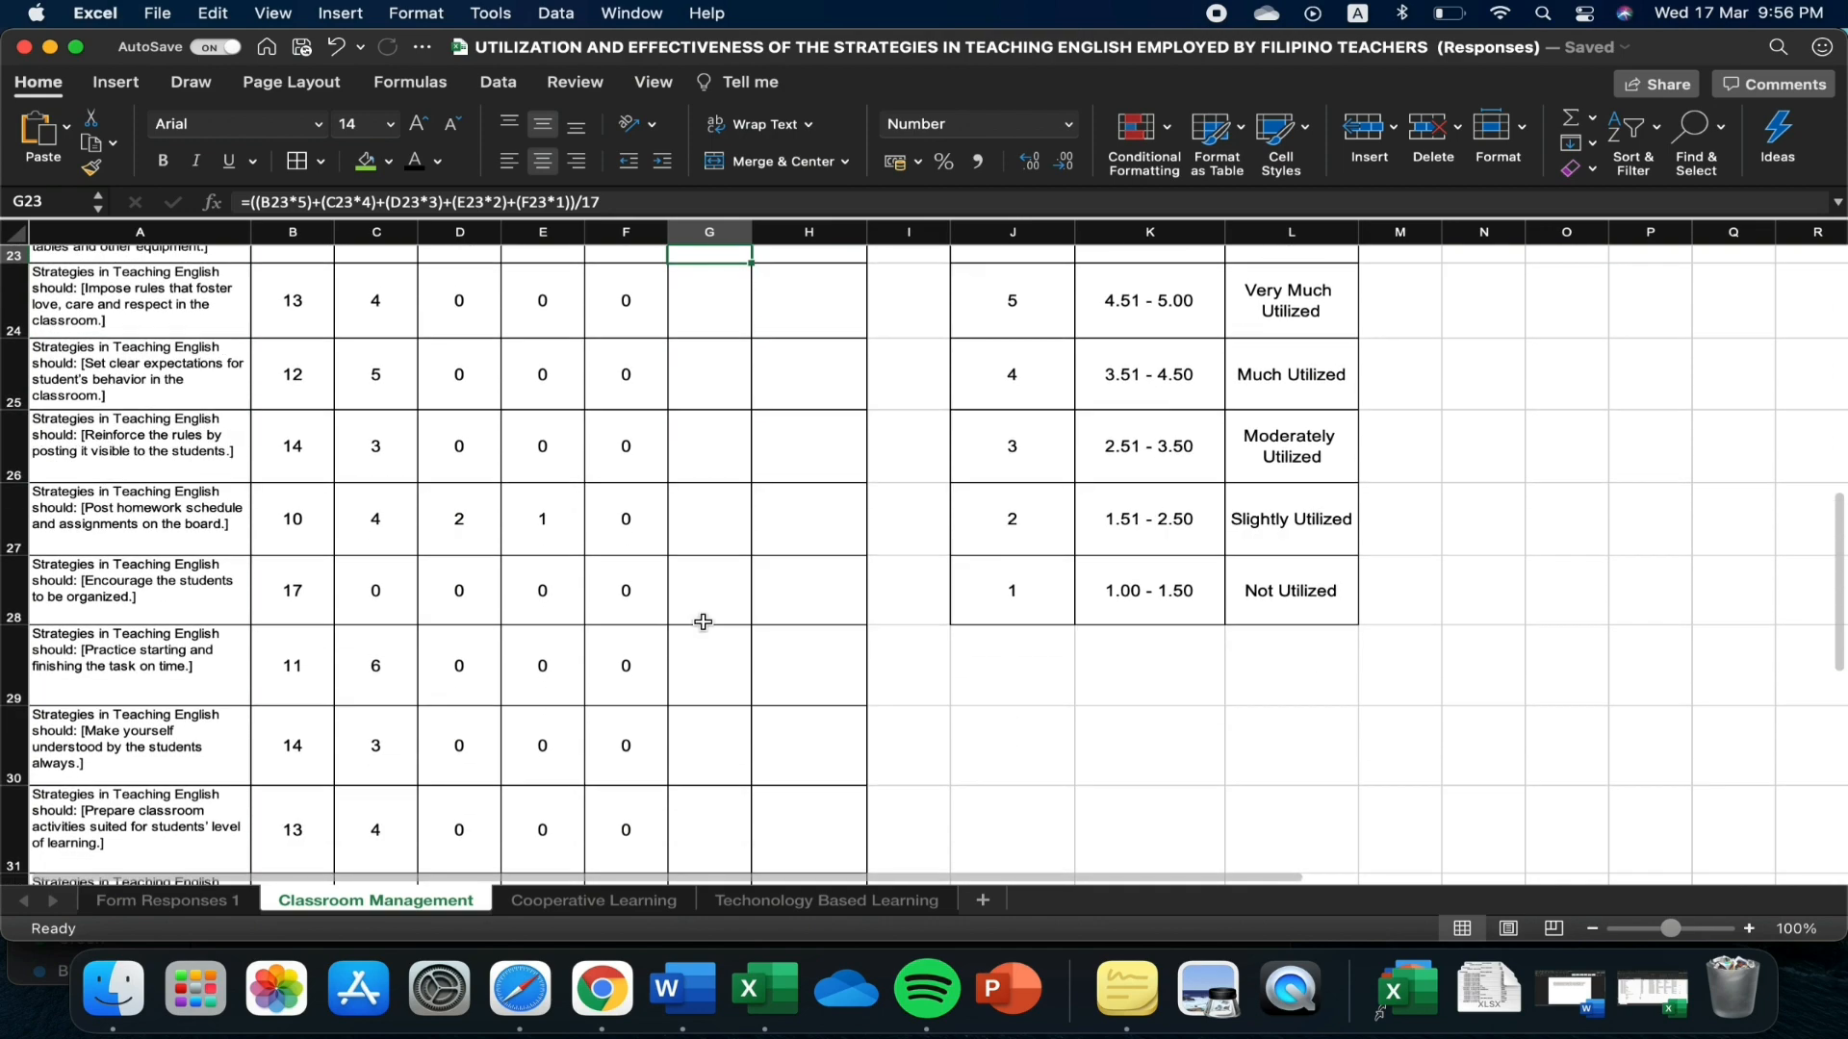
scroll(689, 539, down, 2)
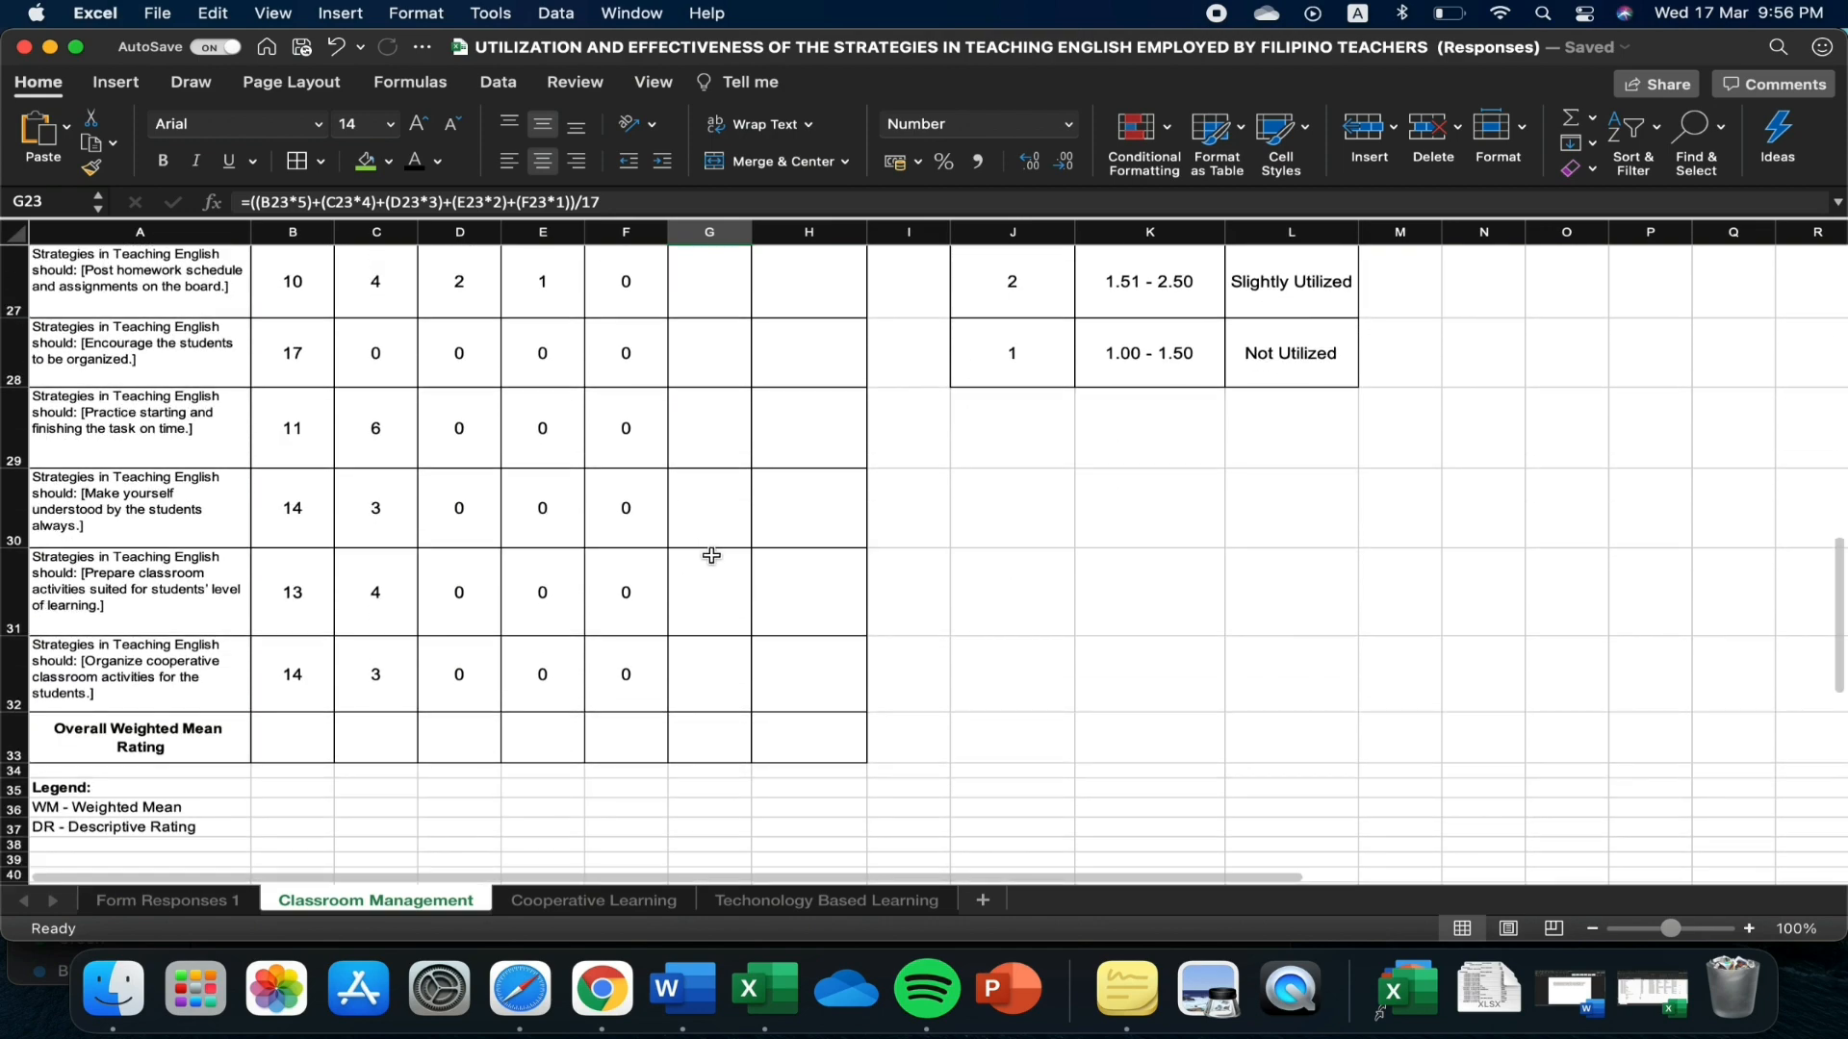
scroll(717, 558, up, 1)
scroll(726, 562, up, 4)
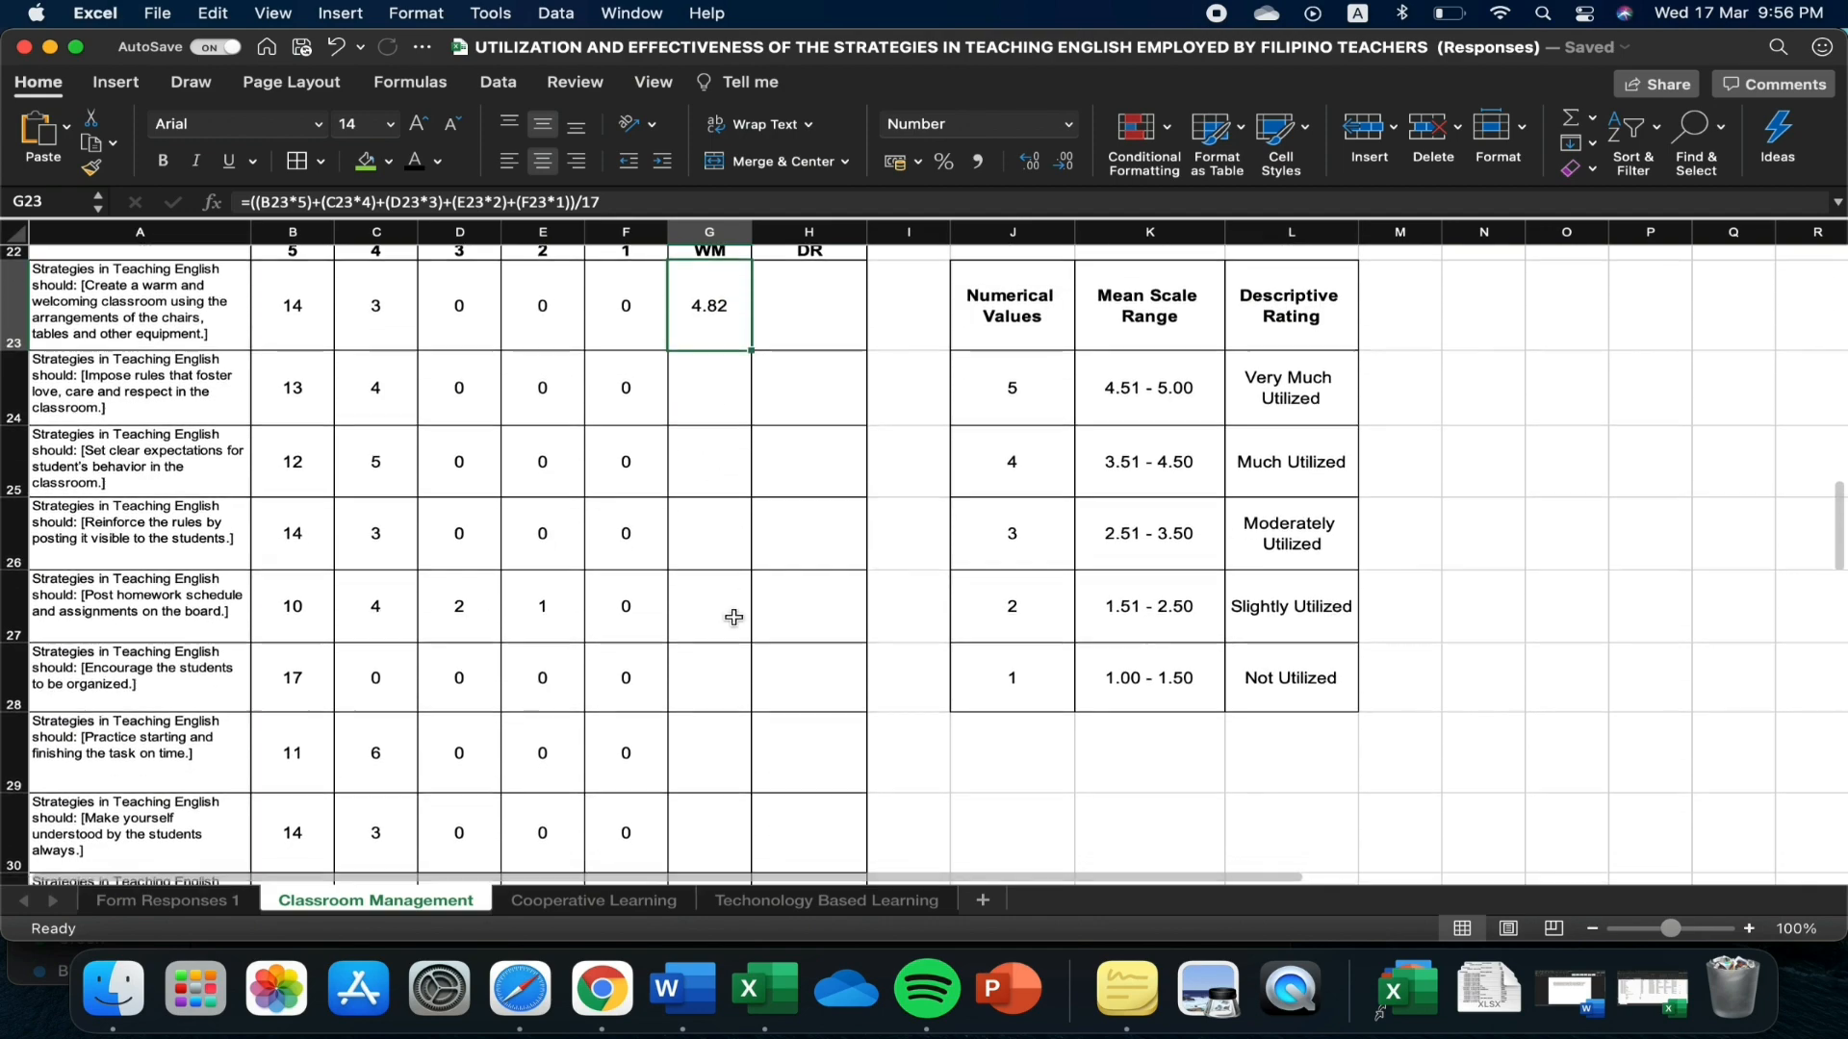
scroll(729, 610, down, 5)
scroll(735, 612, up, 8)
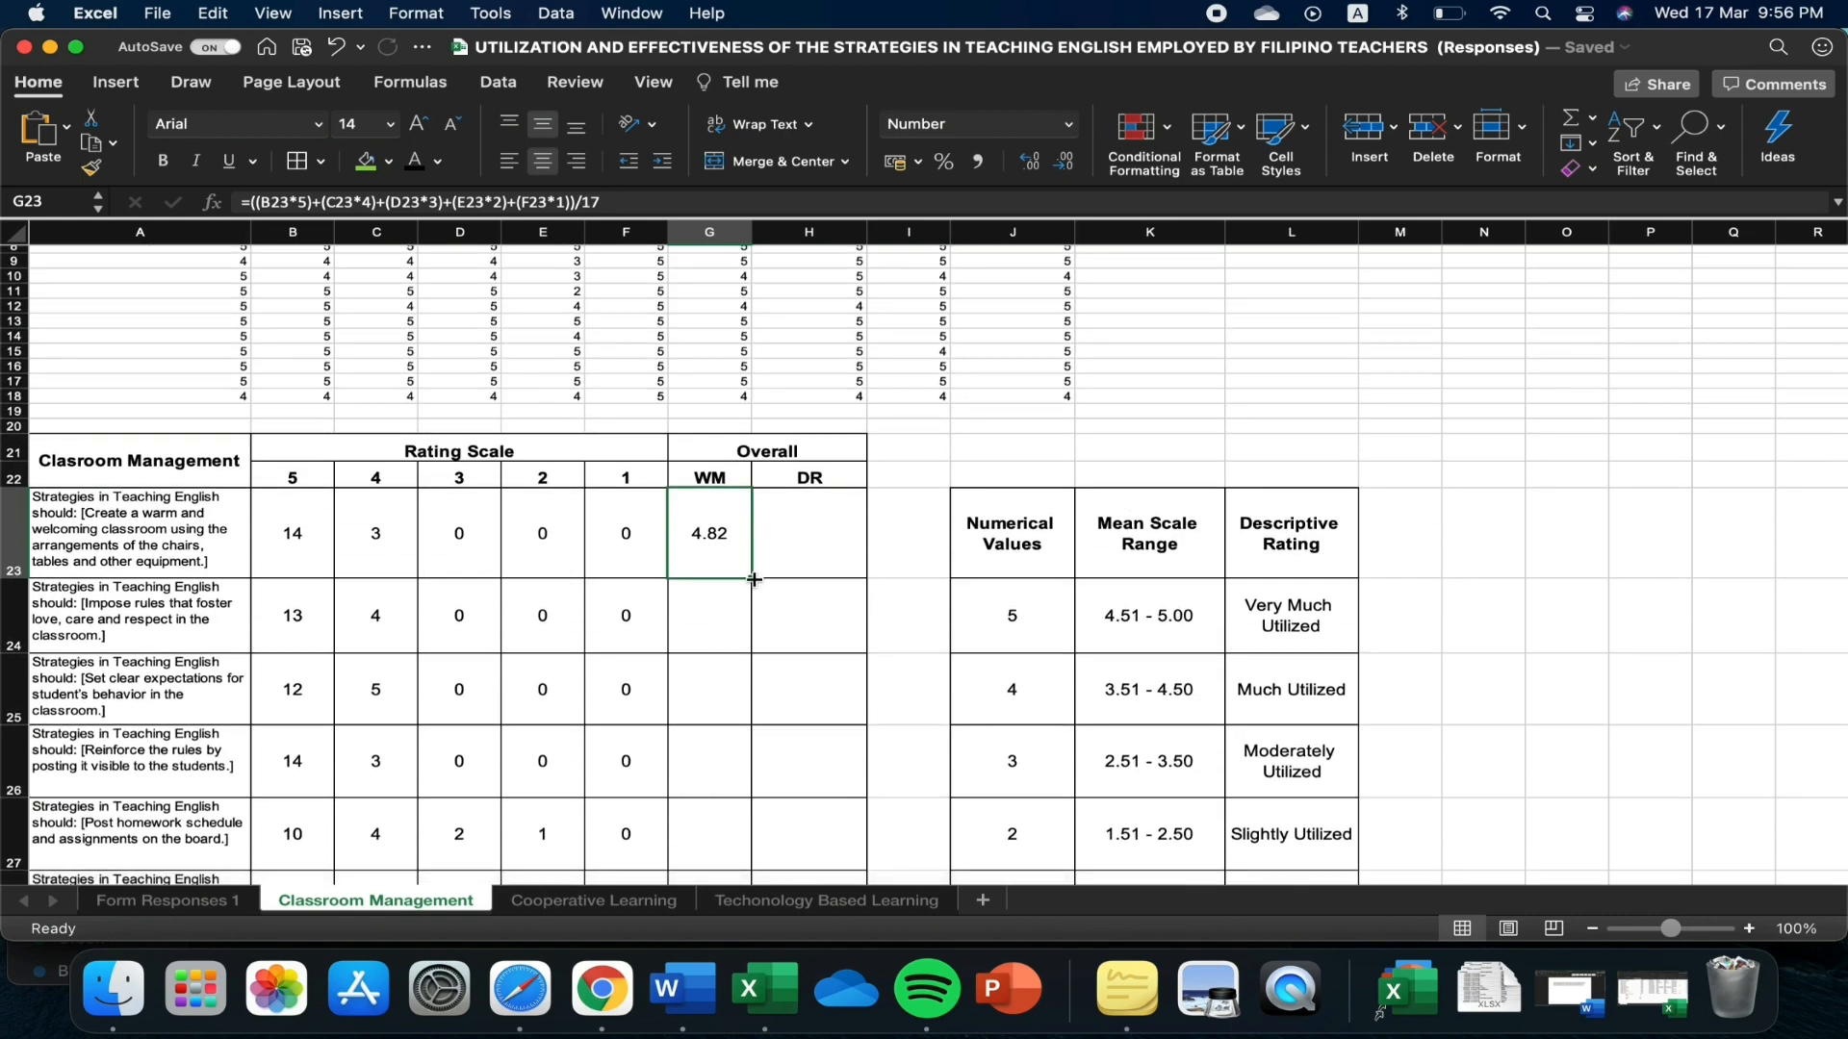
drag(754, 579, 770, 747)
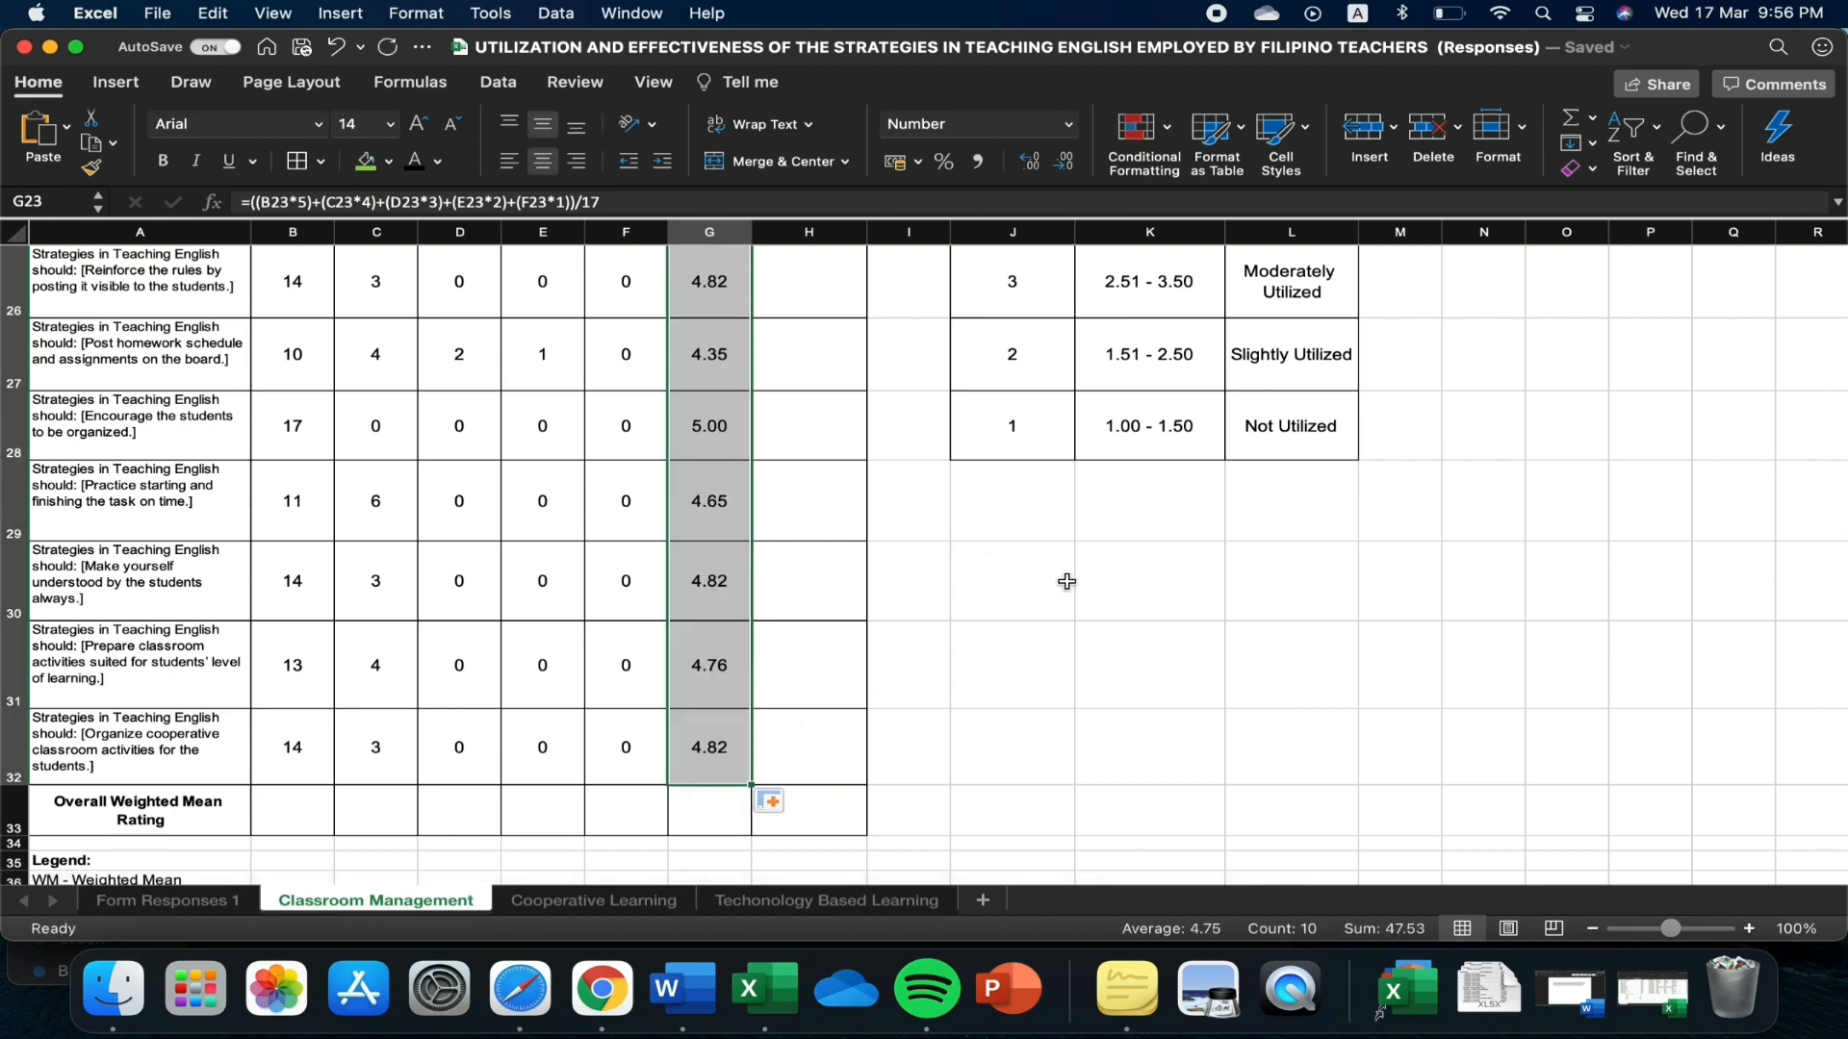
Sum the weighted means in G23:G32 into the WM cell G33 of the Overall Weighted Mean Rating row
scroll(972, 597, up, 5)
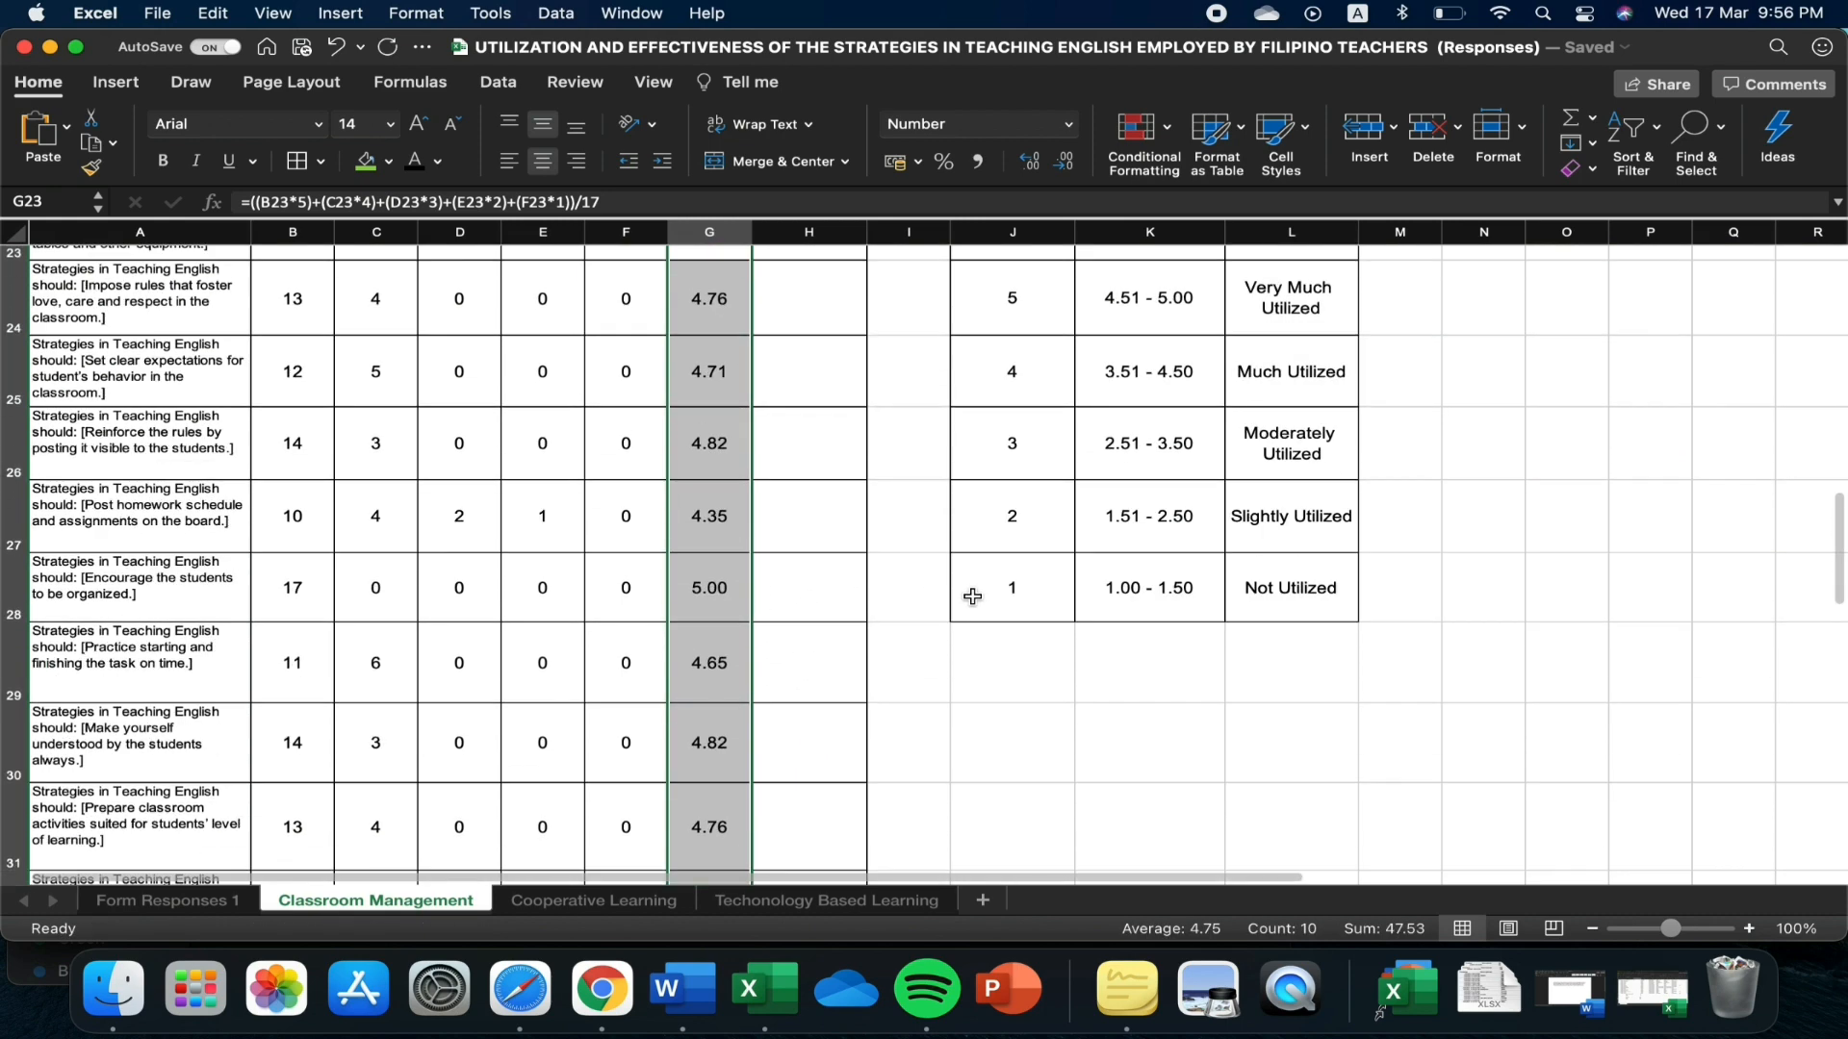
scroll(974, 595, down, 8)
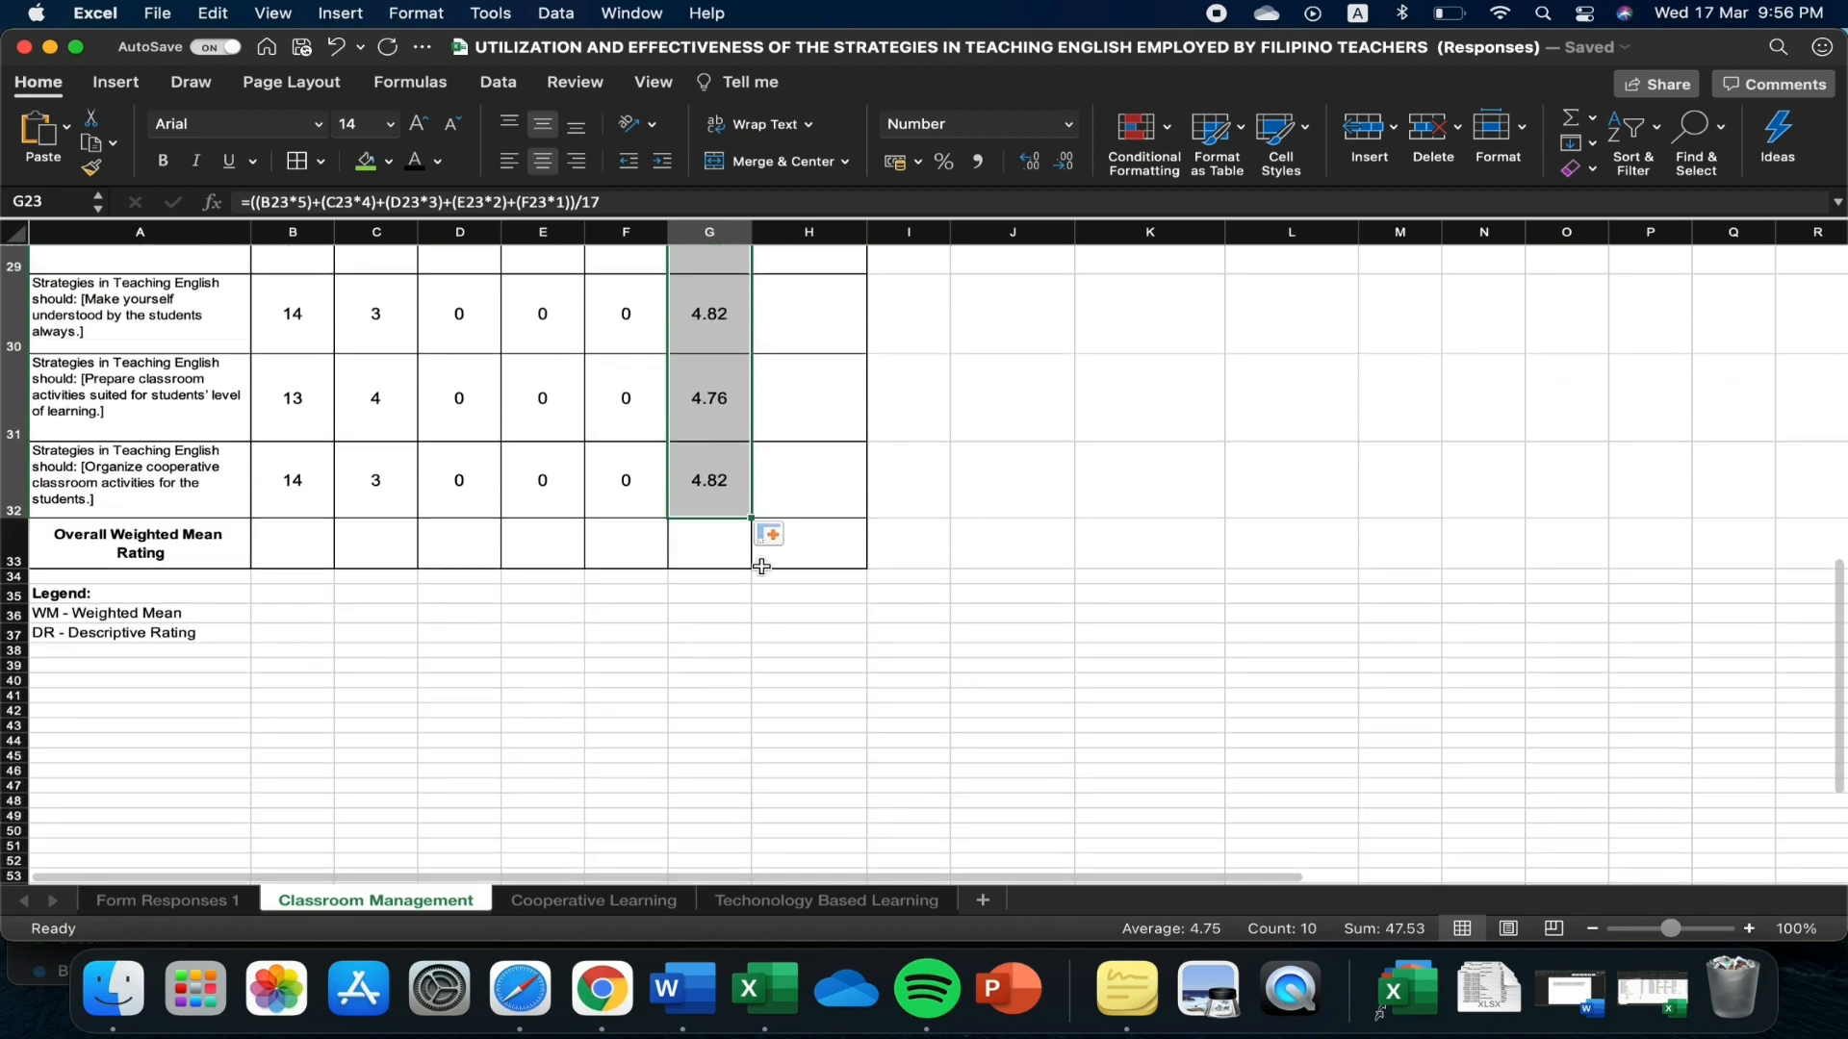
click(728, 552)
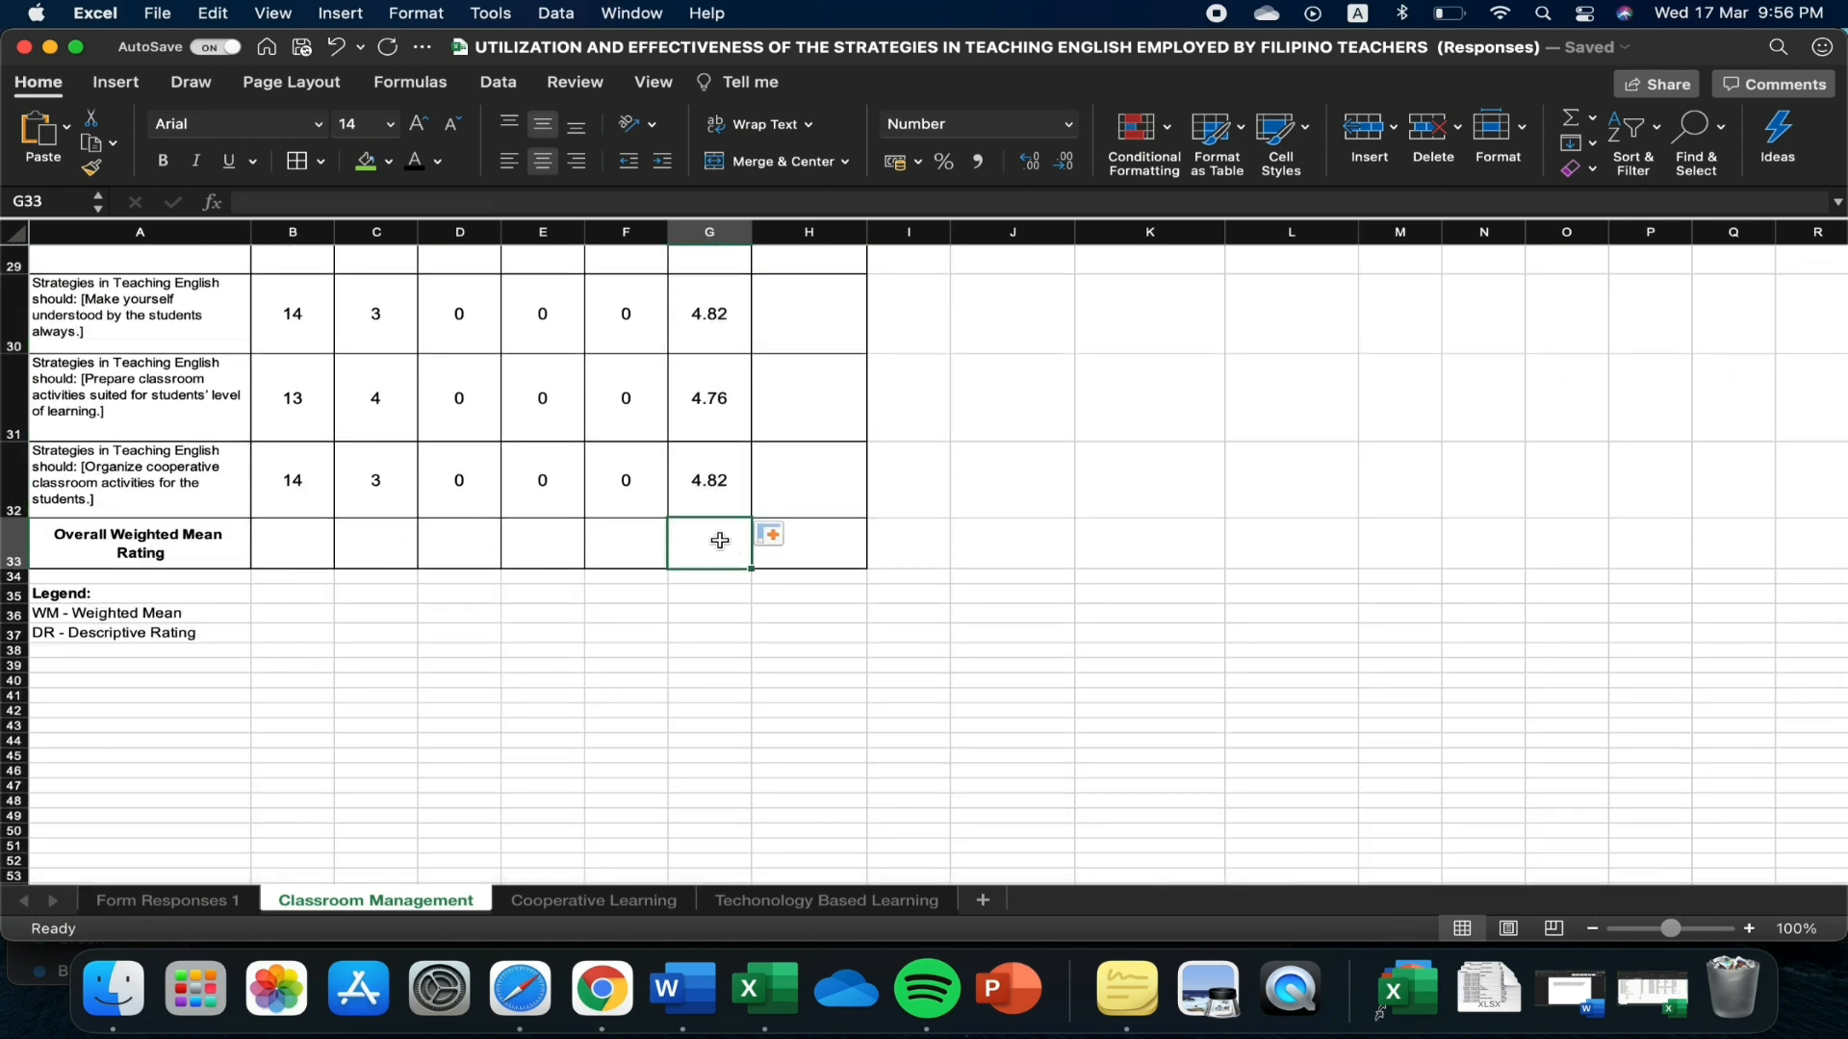
scroll(1059, 472, up, 6)
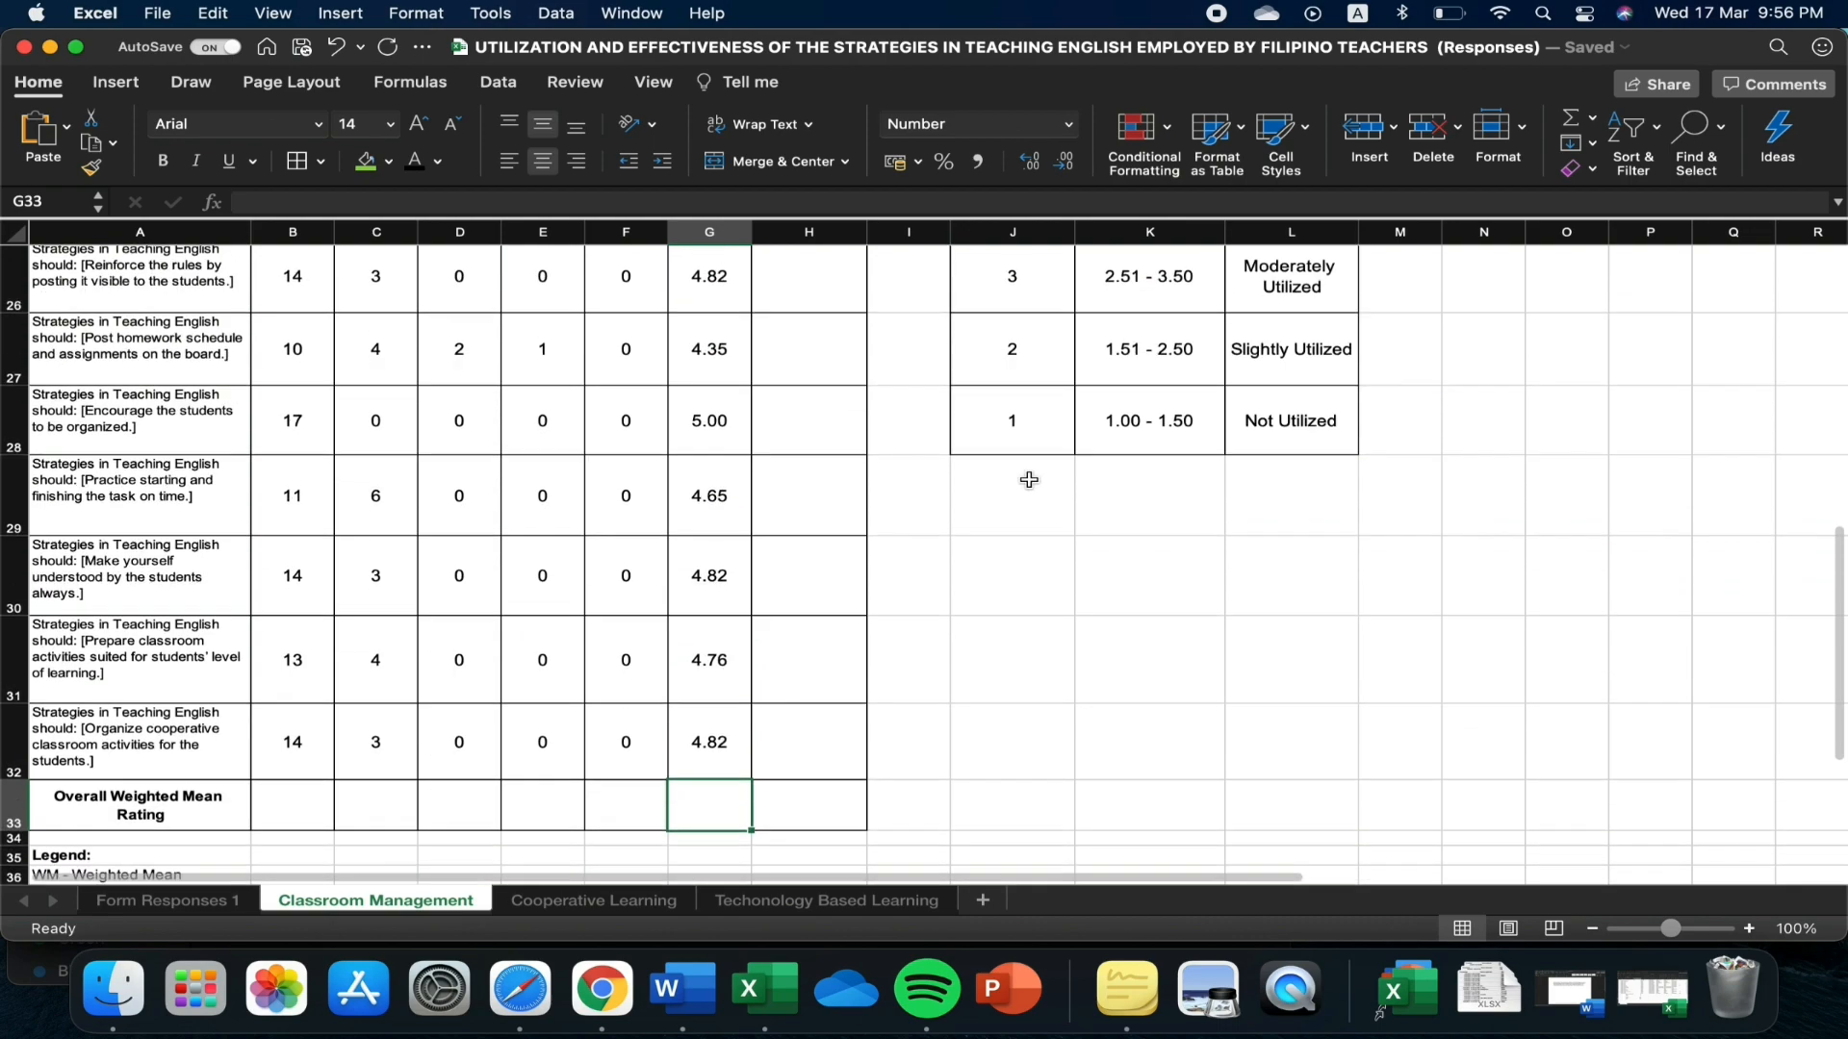
scroll(717, 398, up, 5)
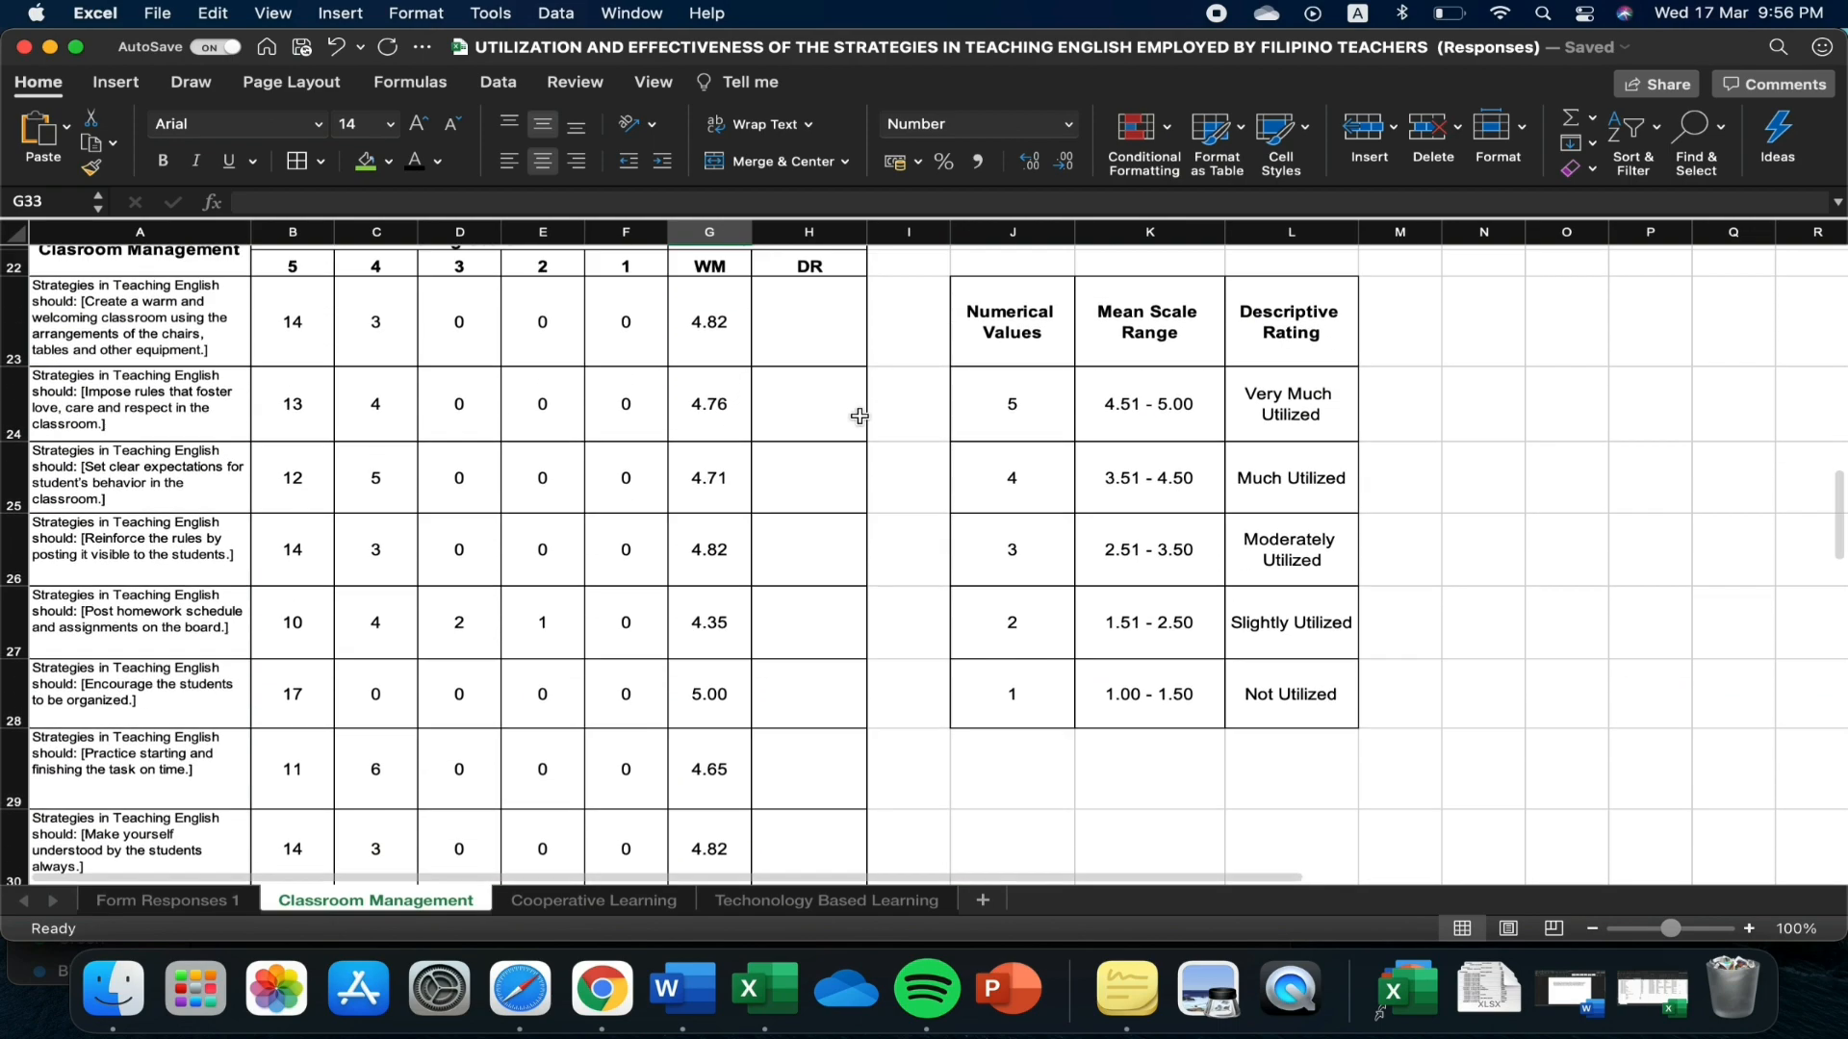
drag(717, 448, 737, 756)
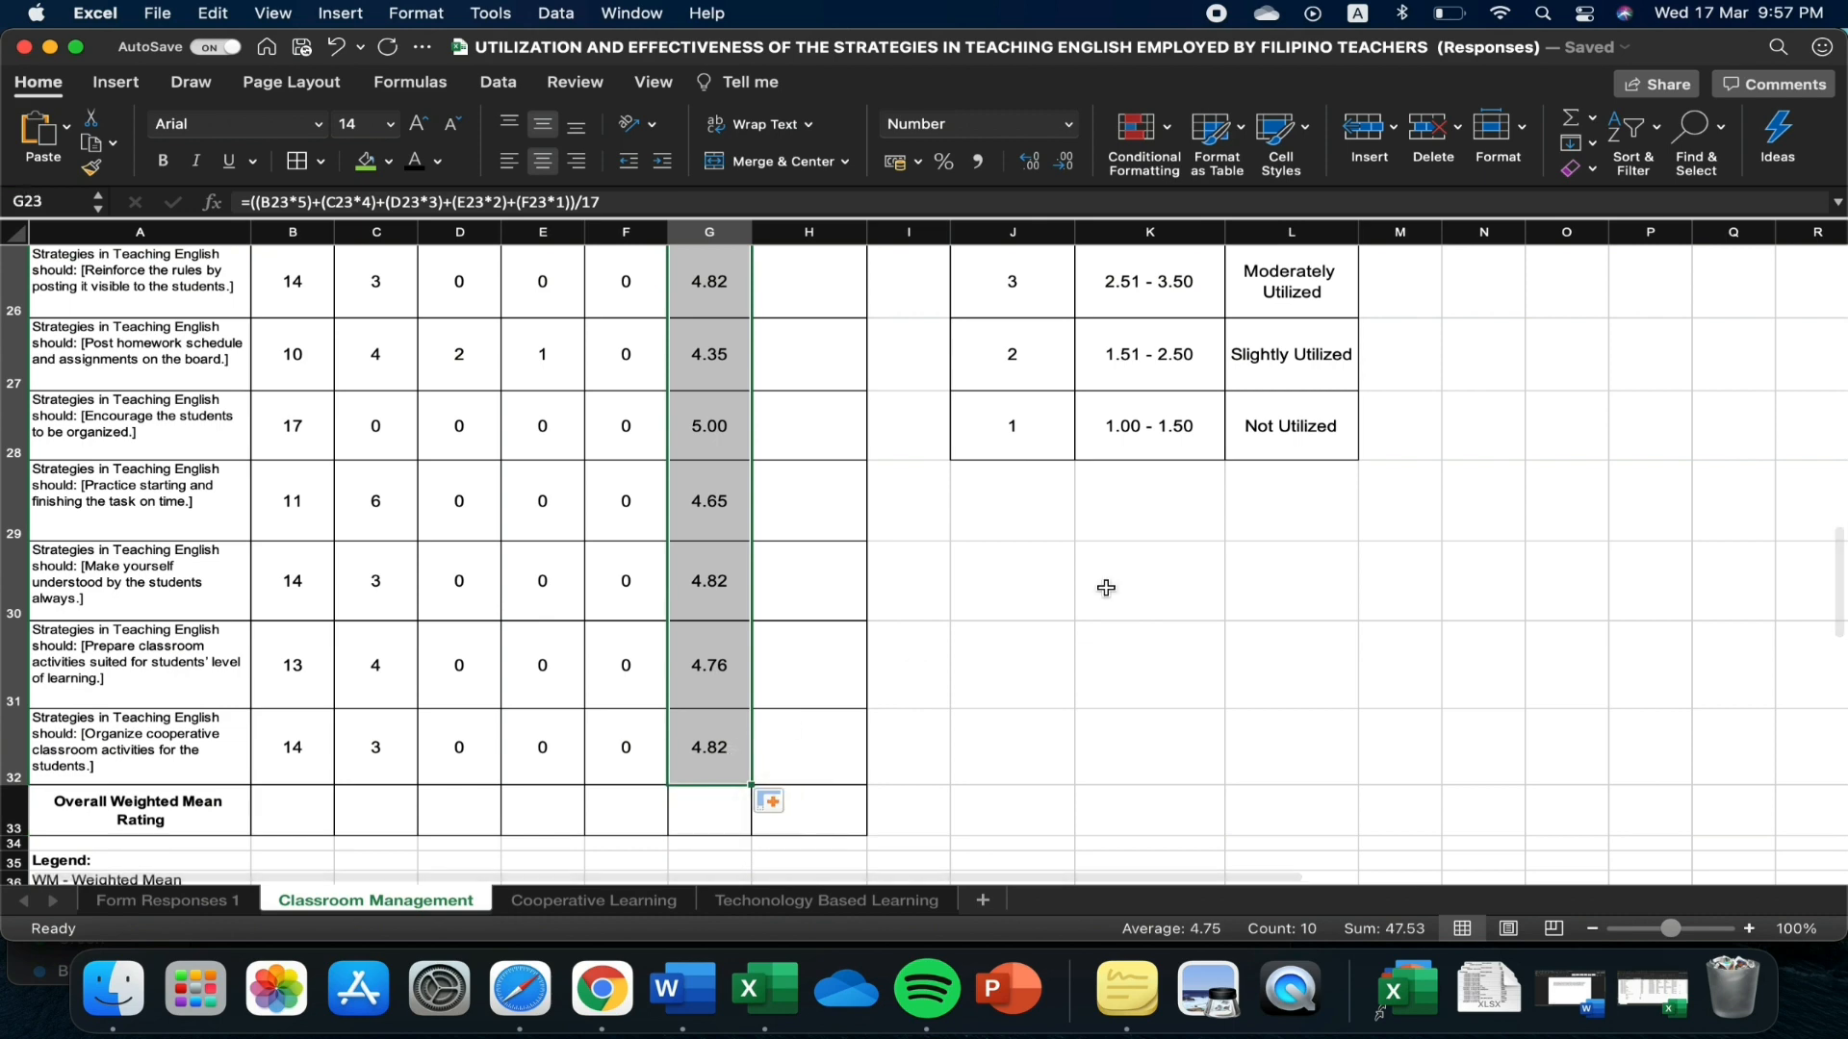
click(1576, 128)
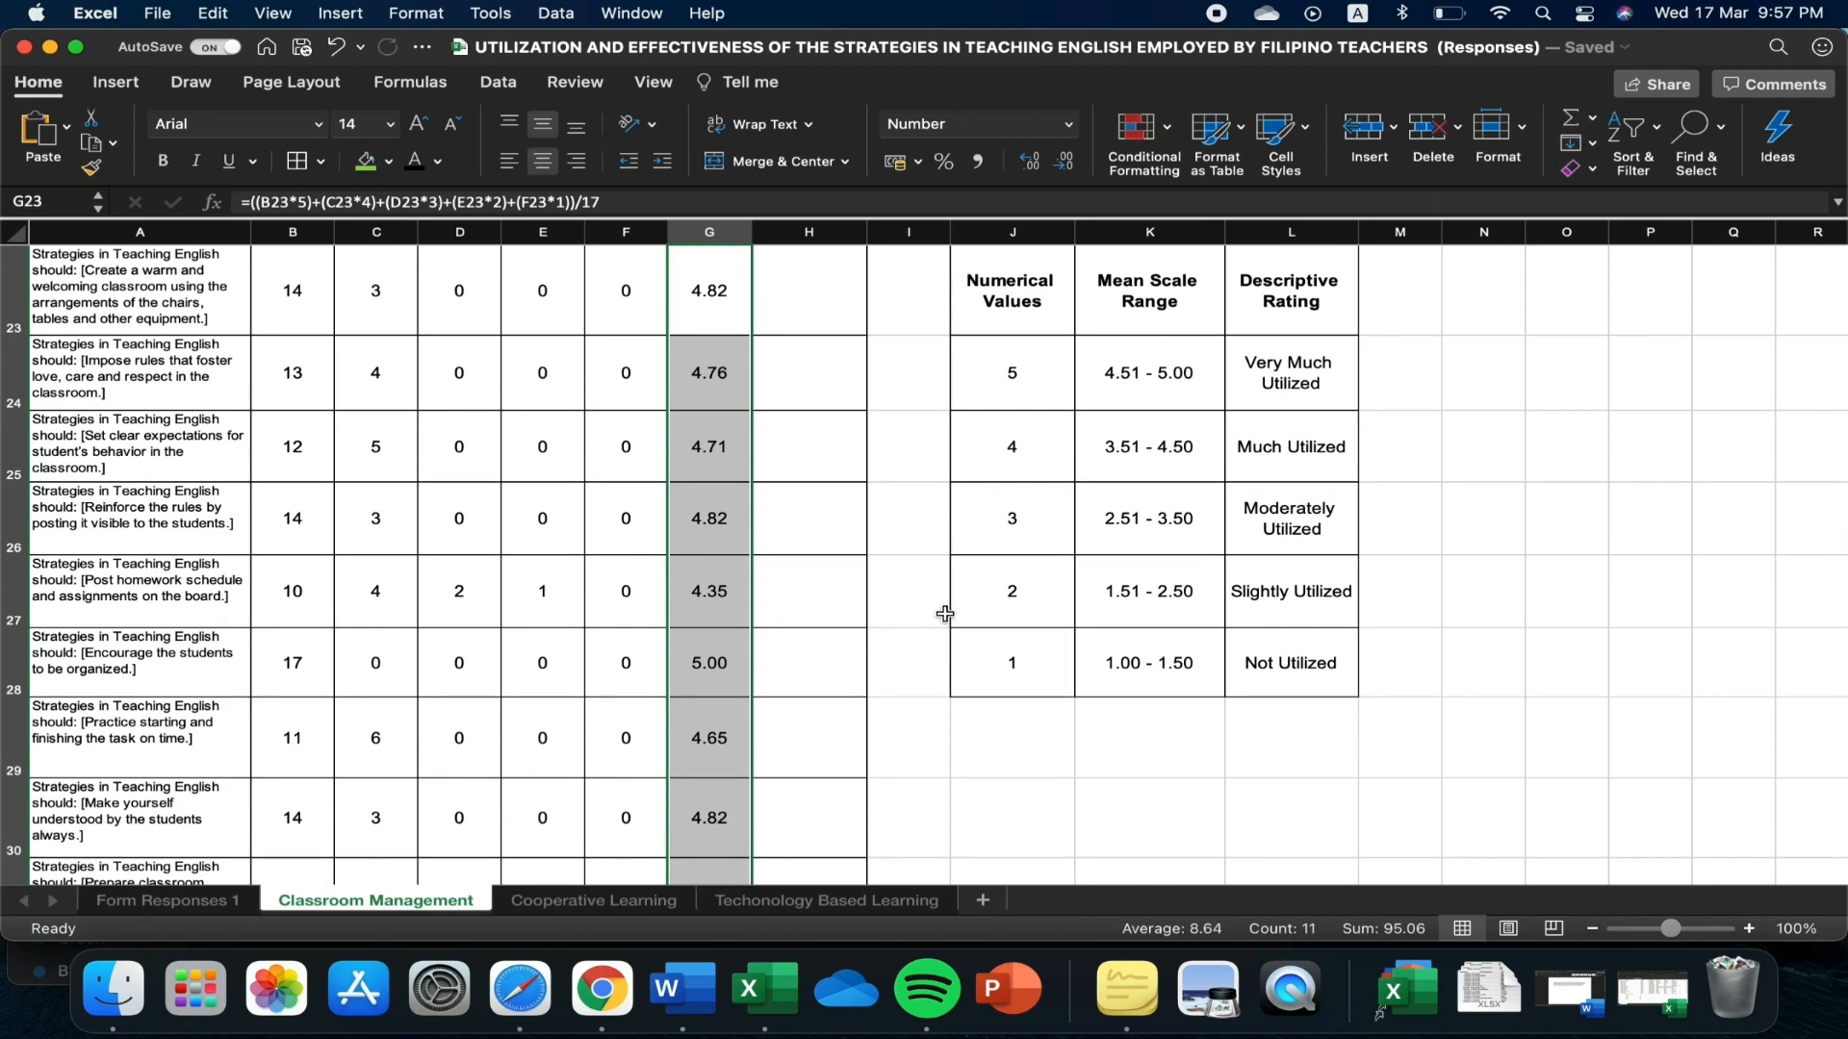
scroll(943, 601, down, 5)
Edit the overall rating formula in G33 to =SUM(G23:G32)/10
click(731, 756)
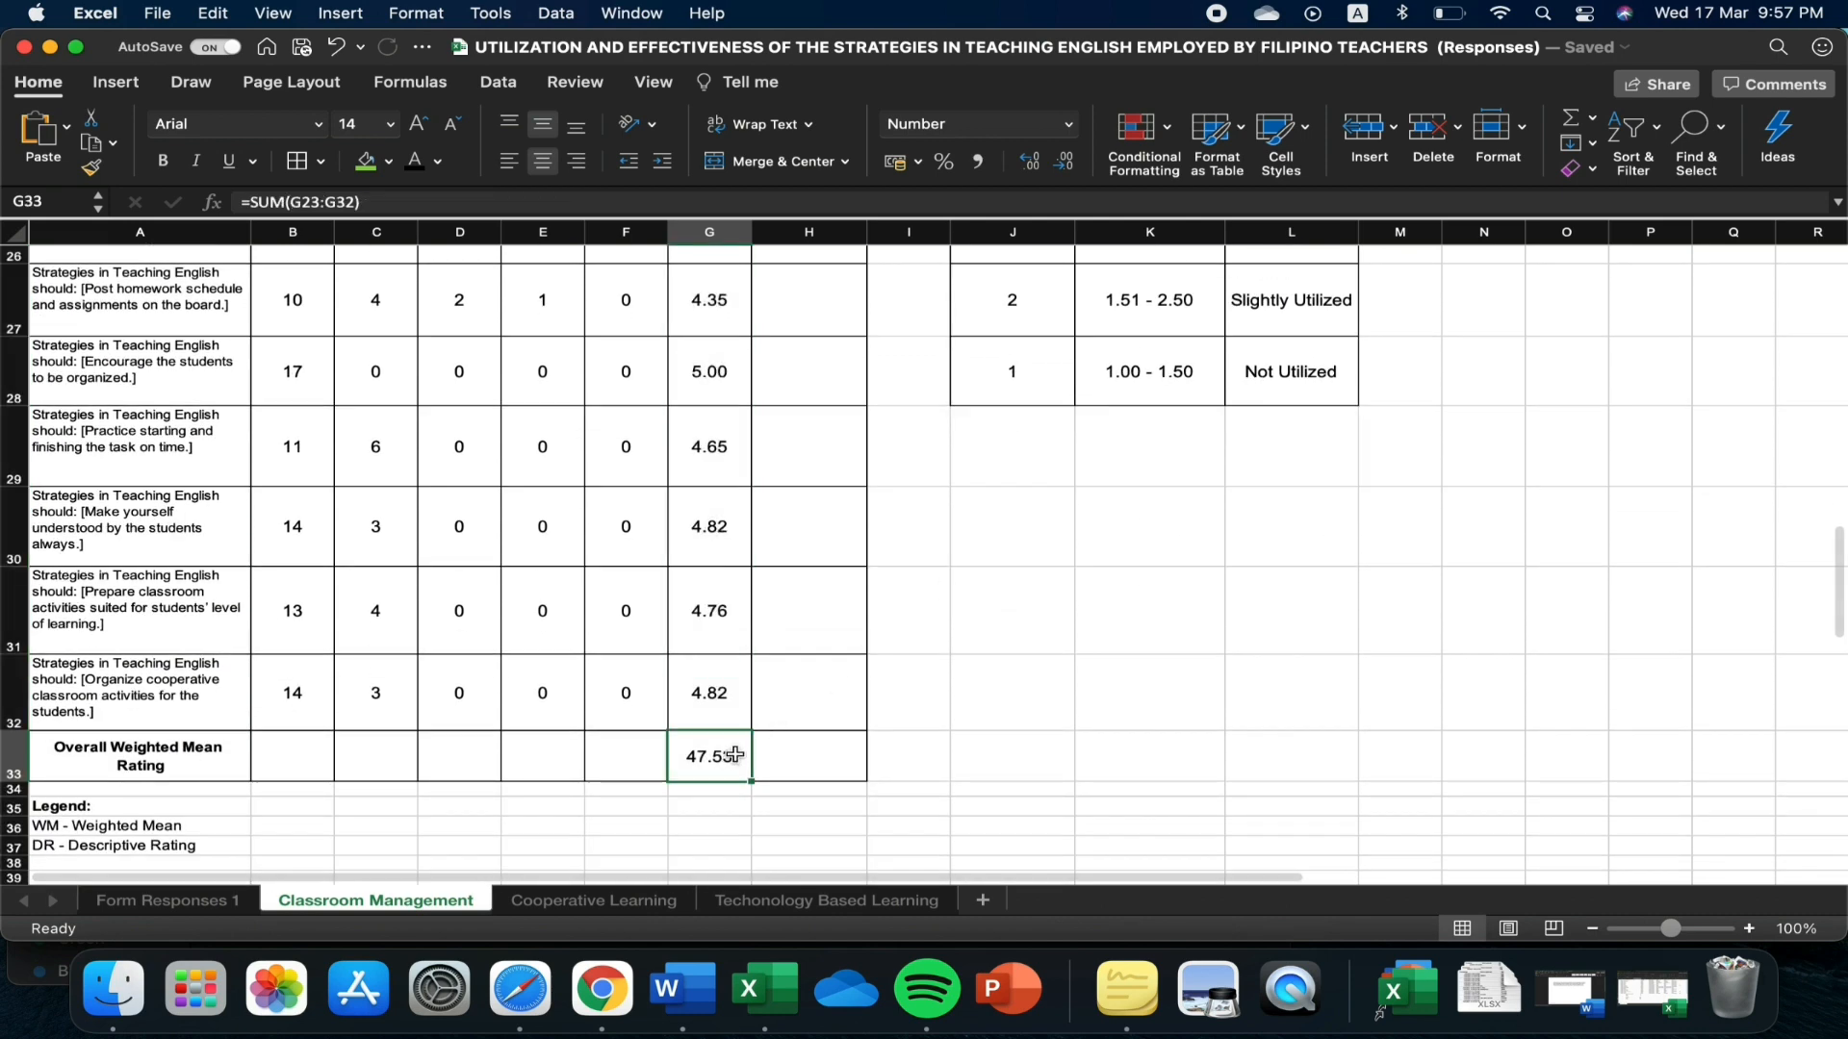
click(450, 202)
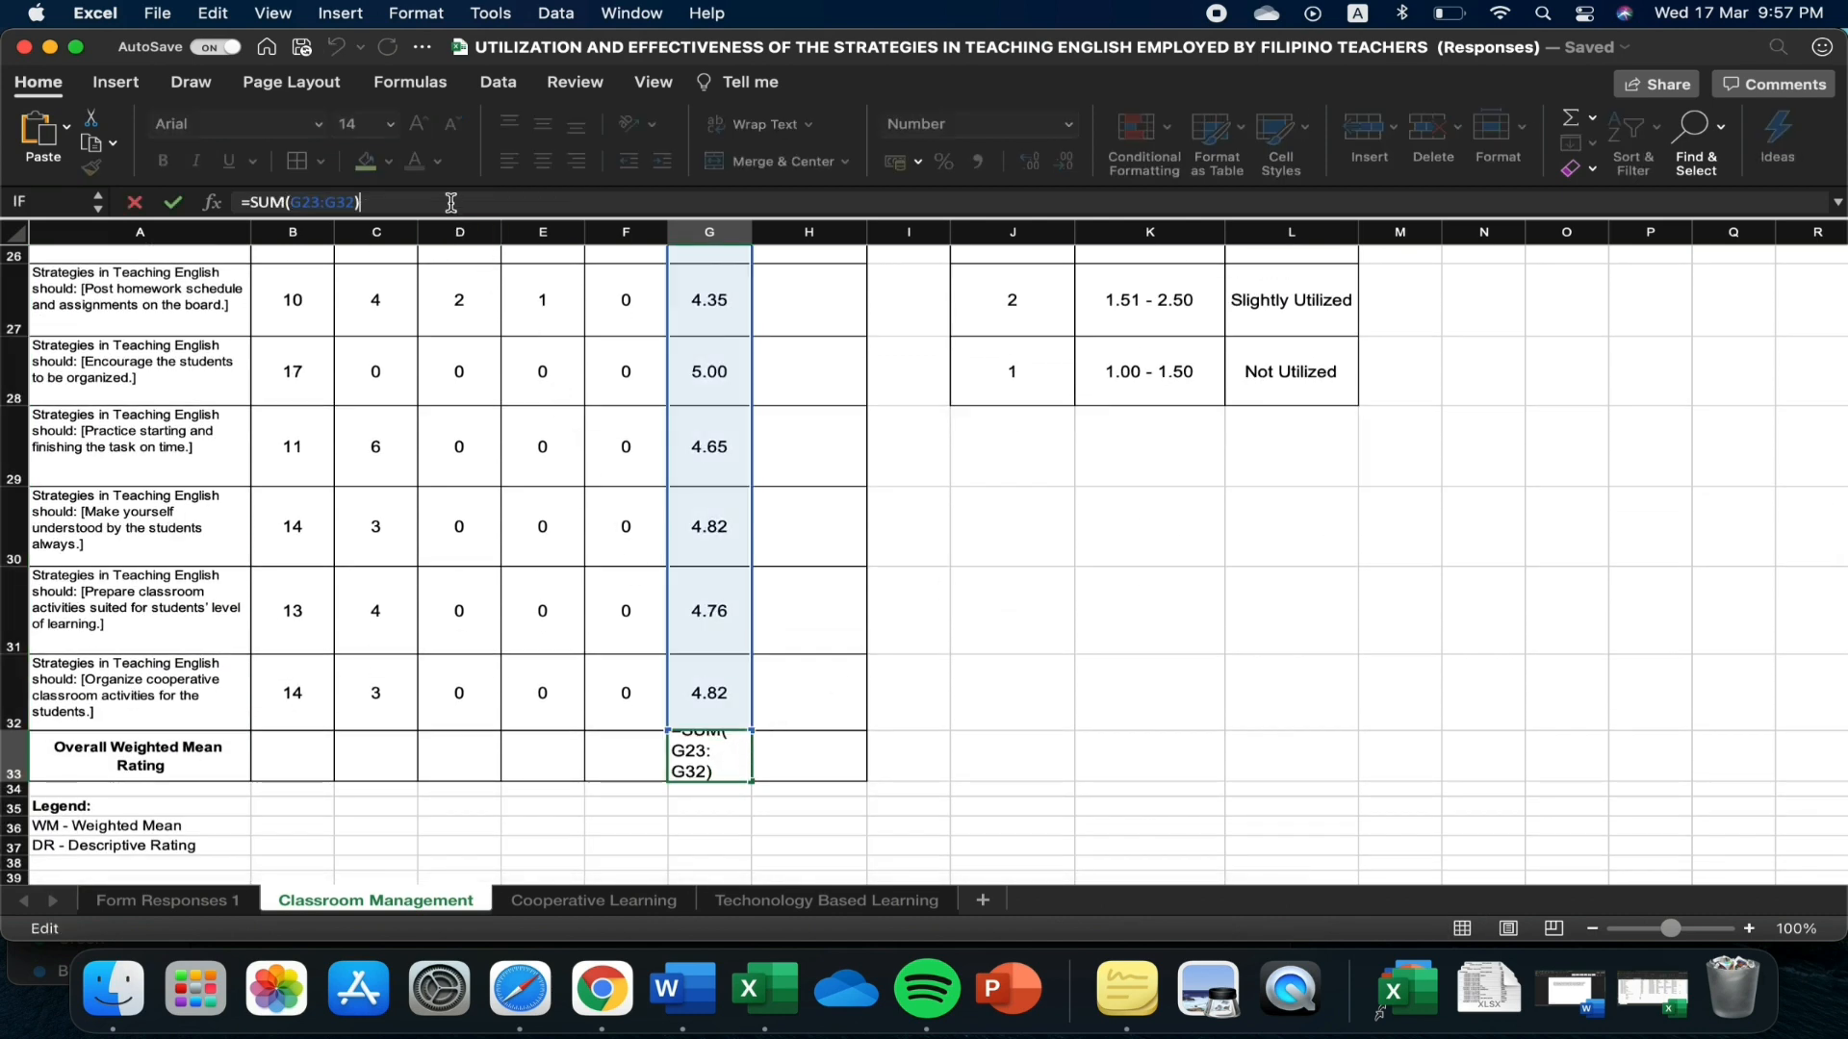
text(/)
text(10)
key(Return)
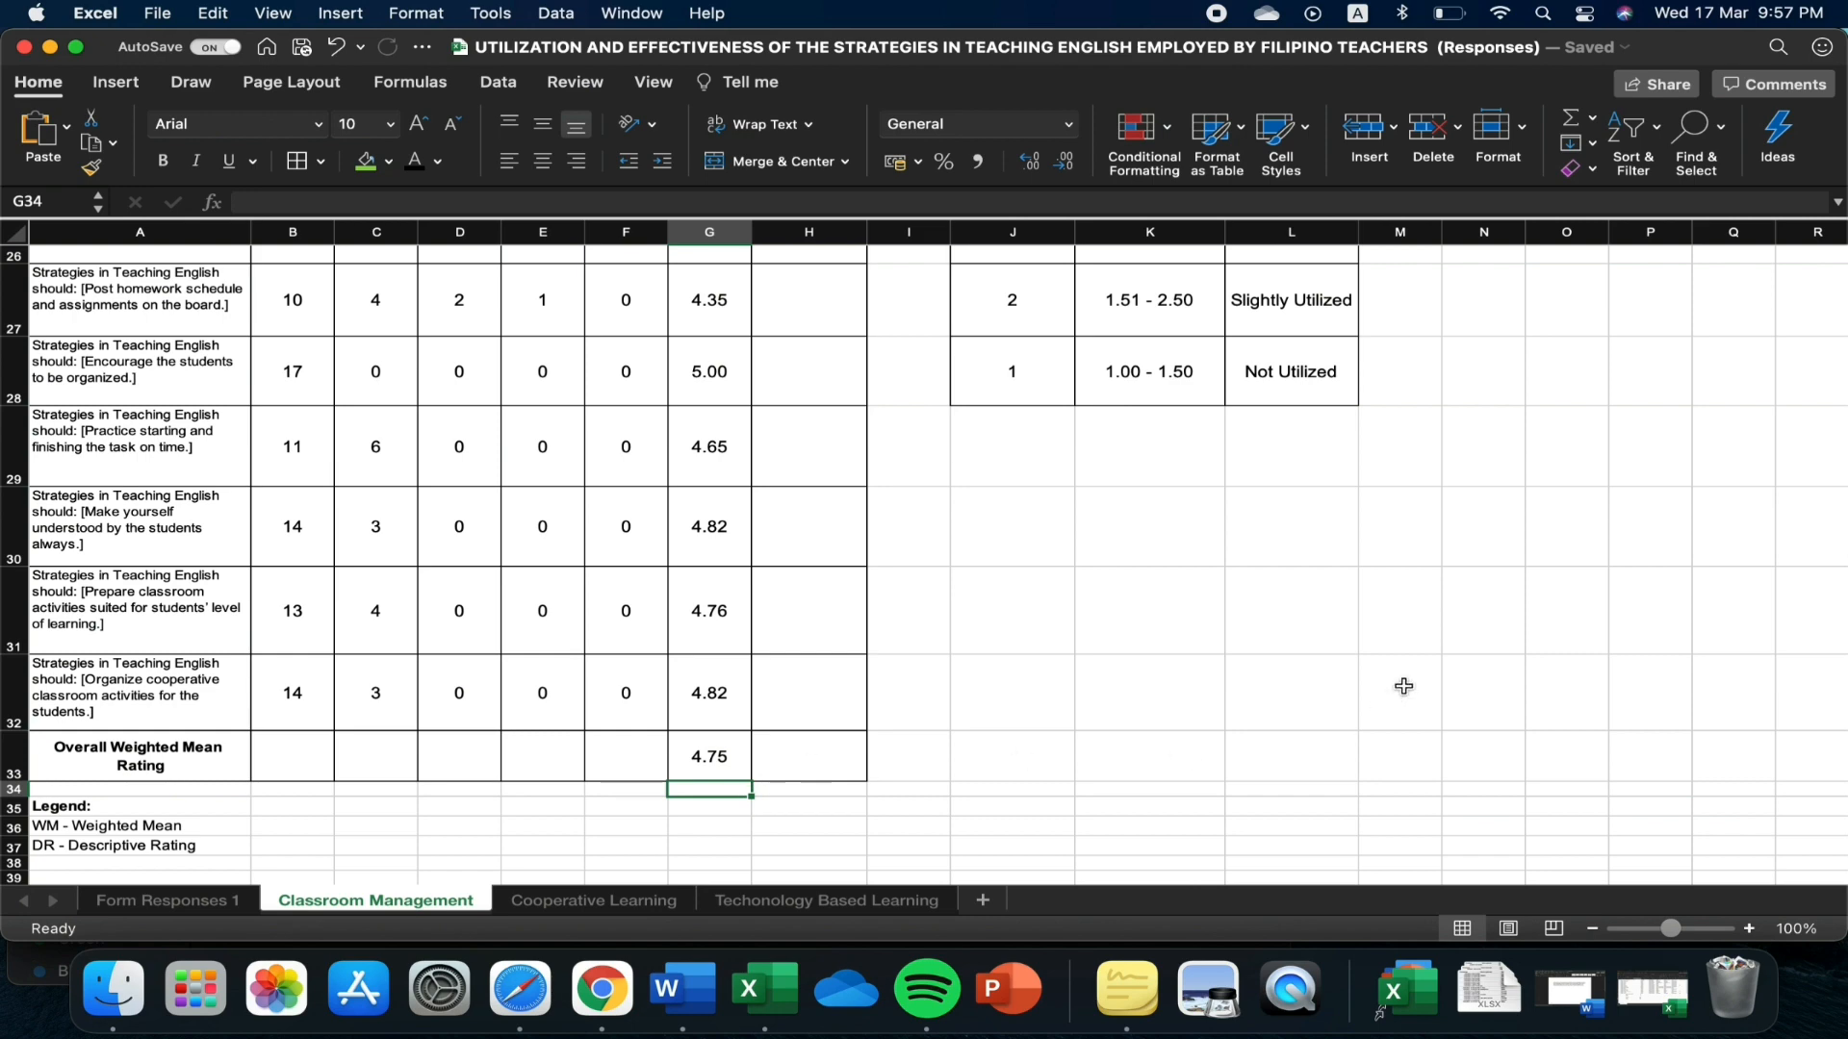
Start an IF formula in the DR cell H23 that returns "Very Much Utilized" when G23>=4.51
scroll(1306, 704, up, 5)
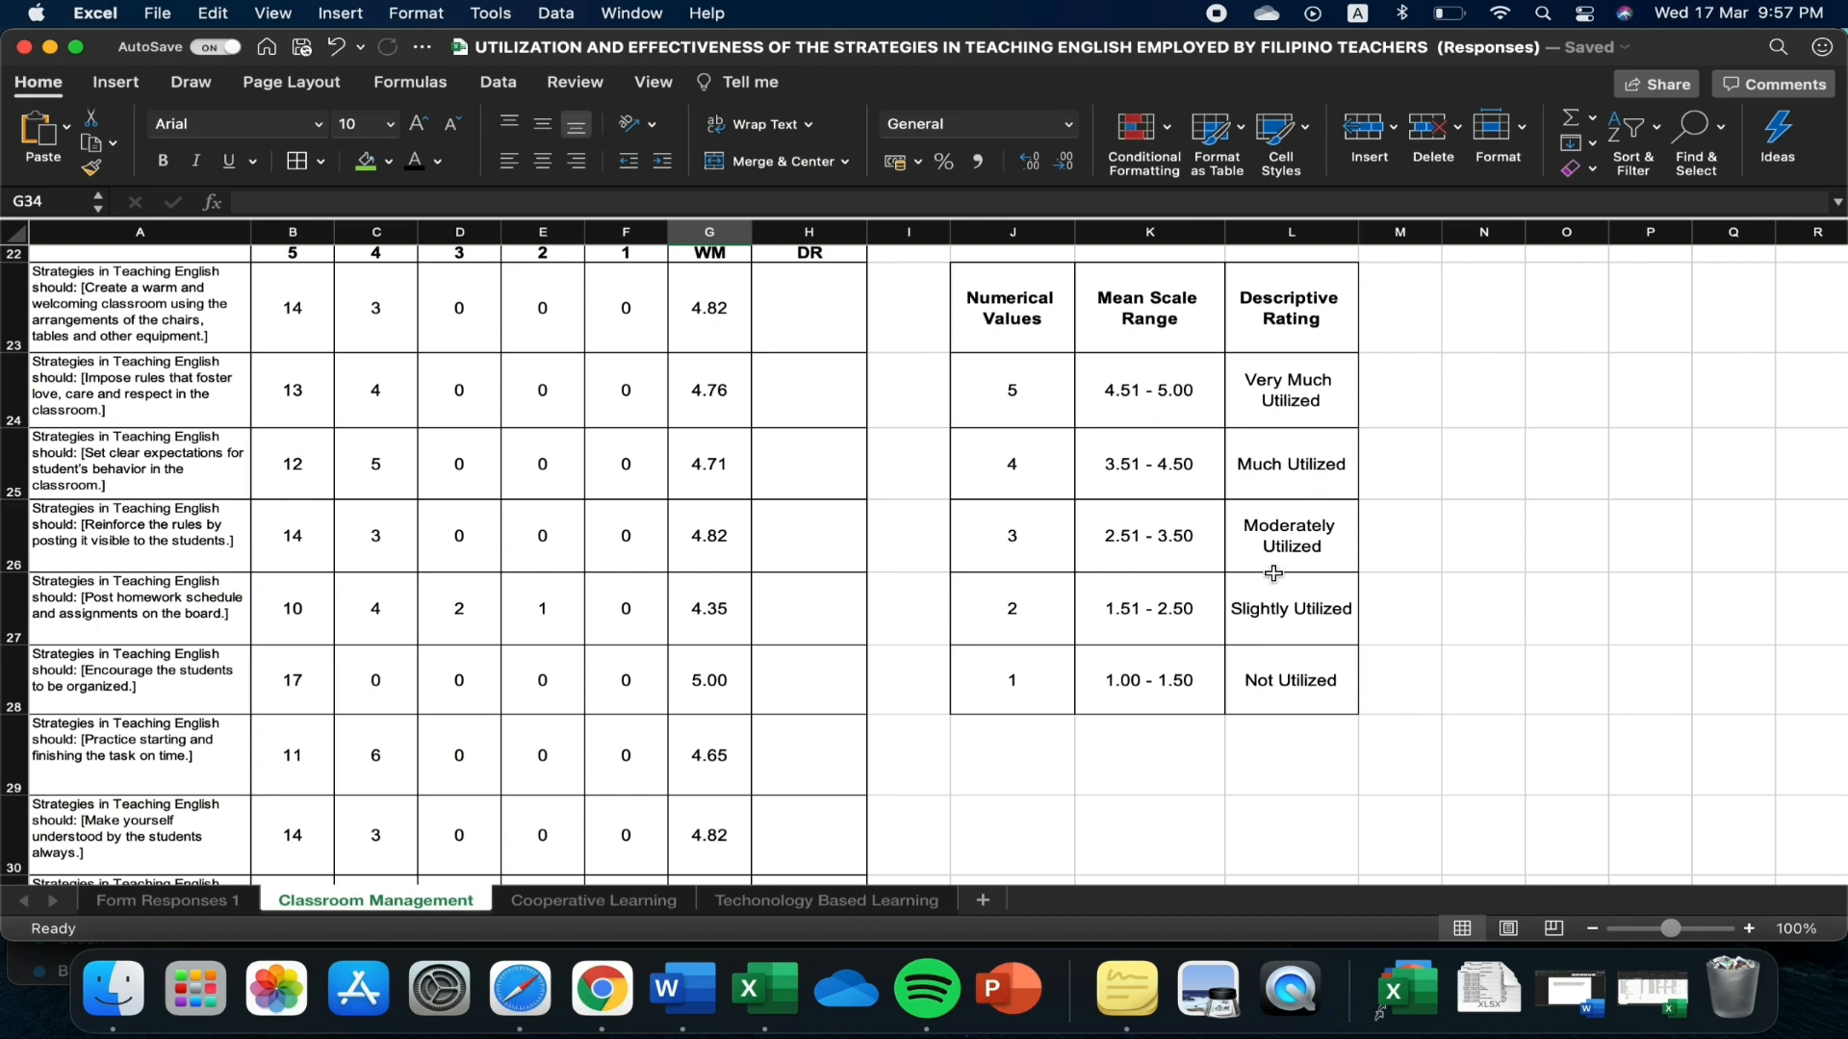
scroll(1277, 583, up, 1)
scroll(1277, 583, up, 2)
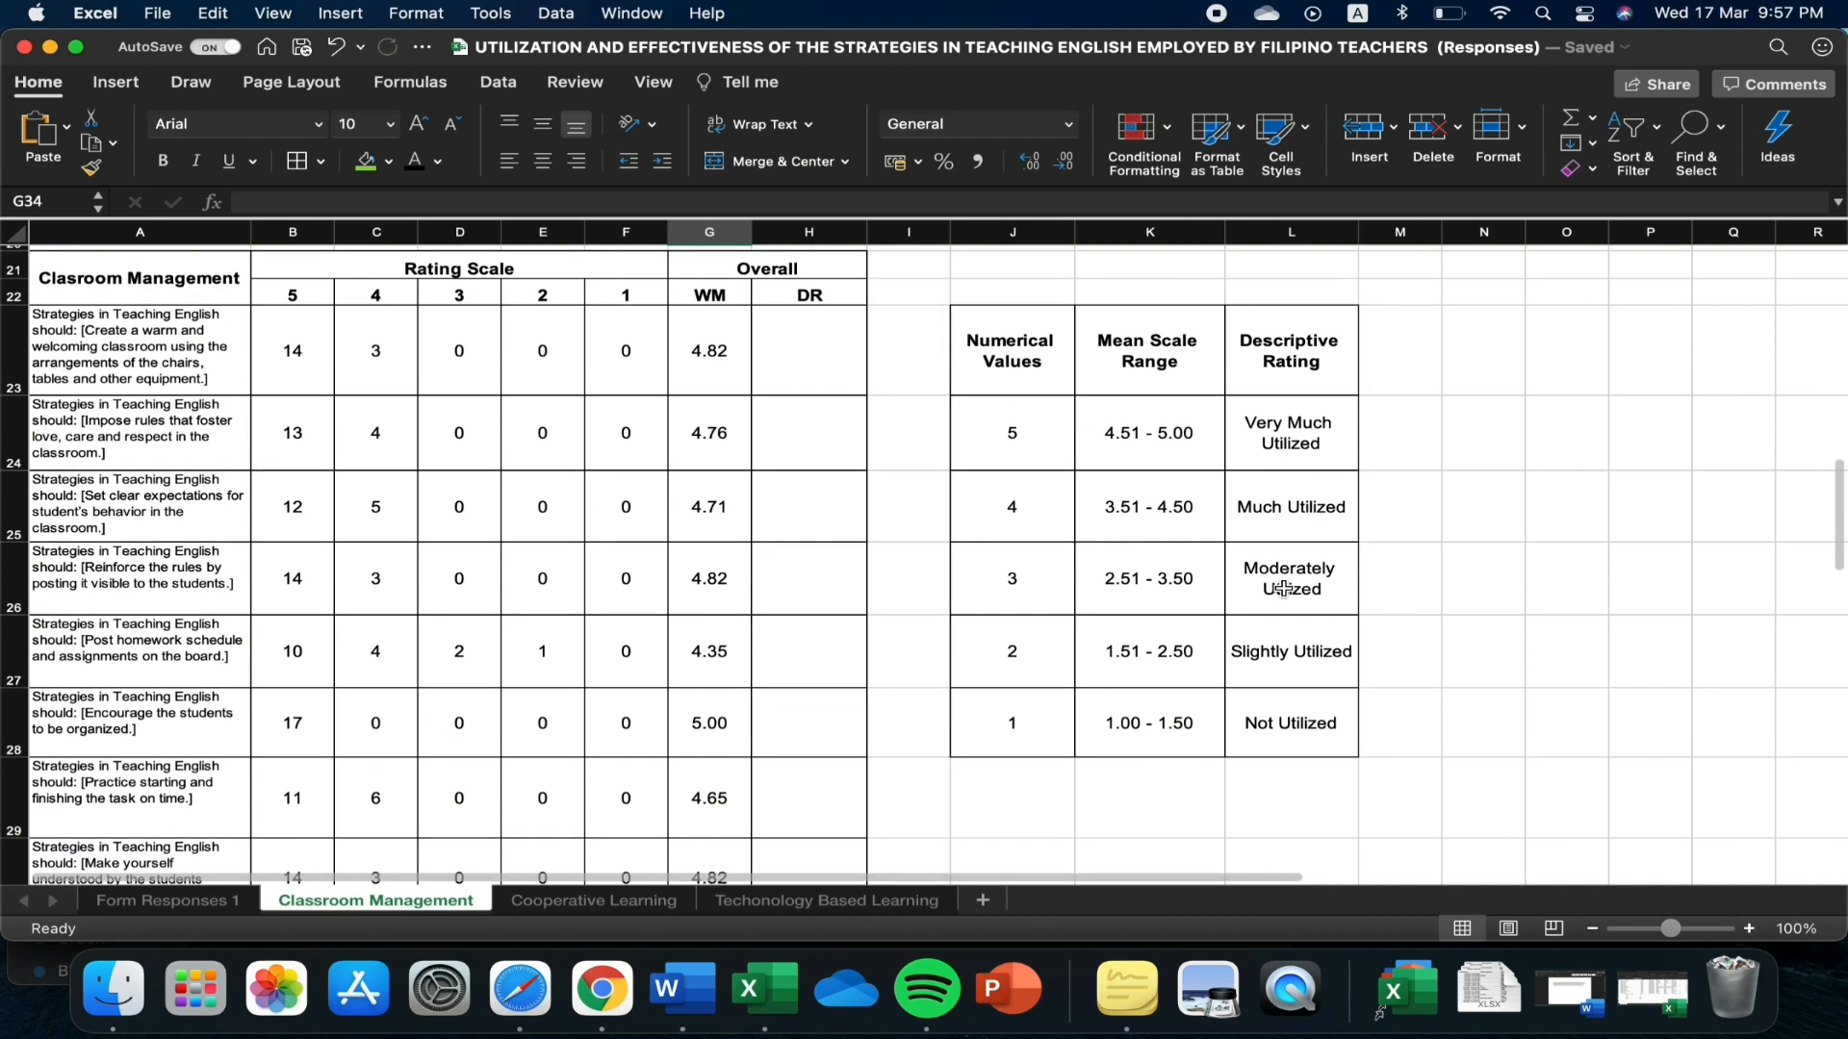
click(823, 373)
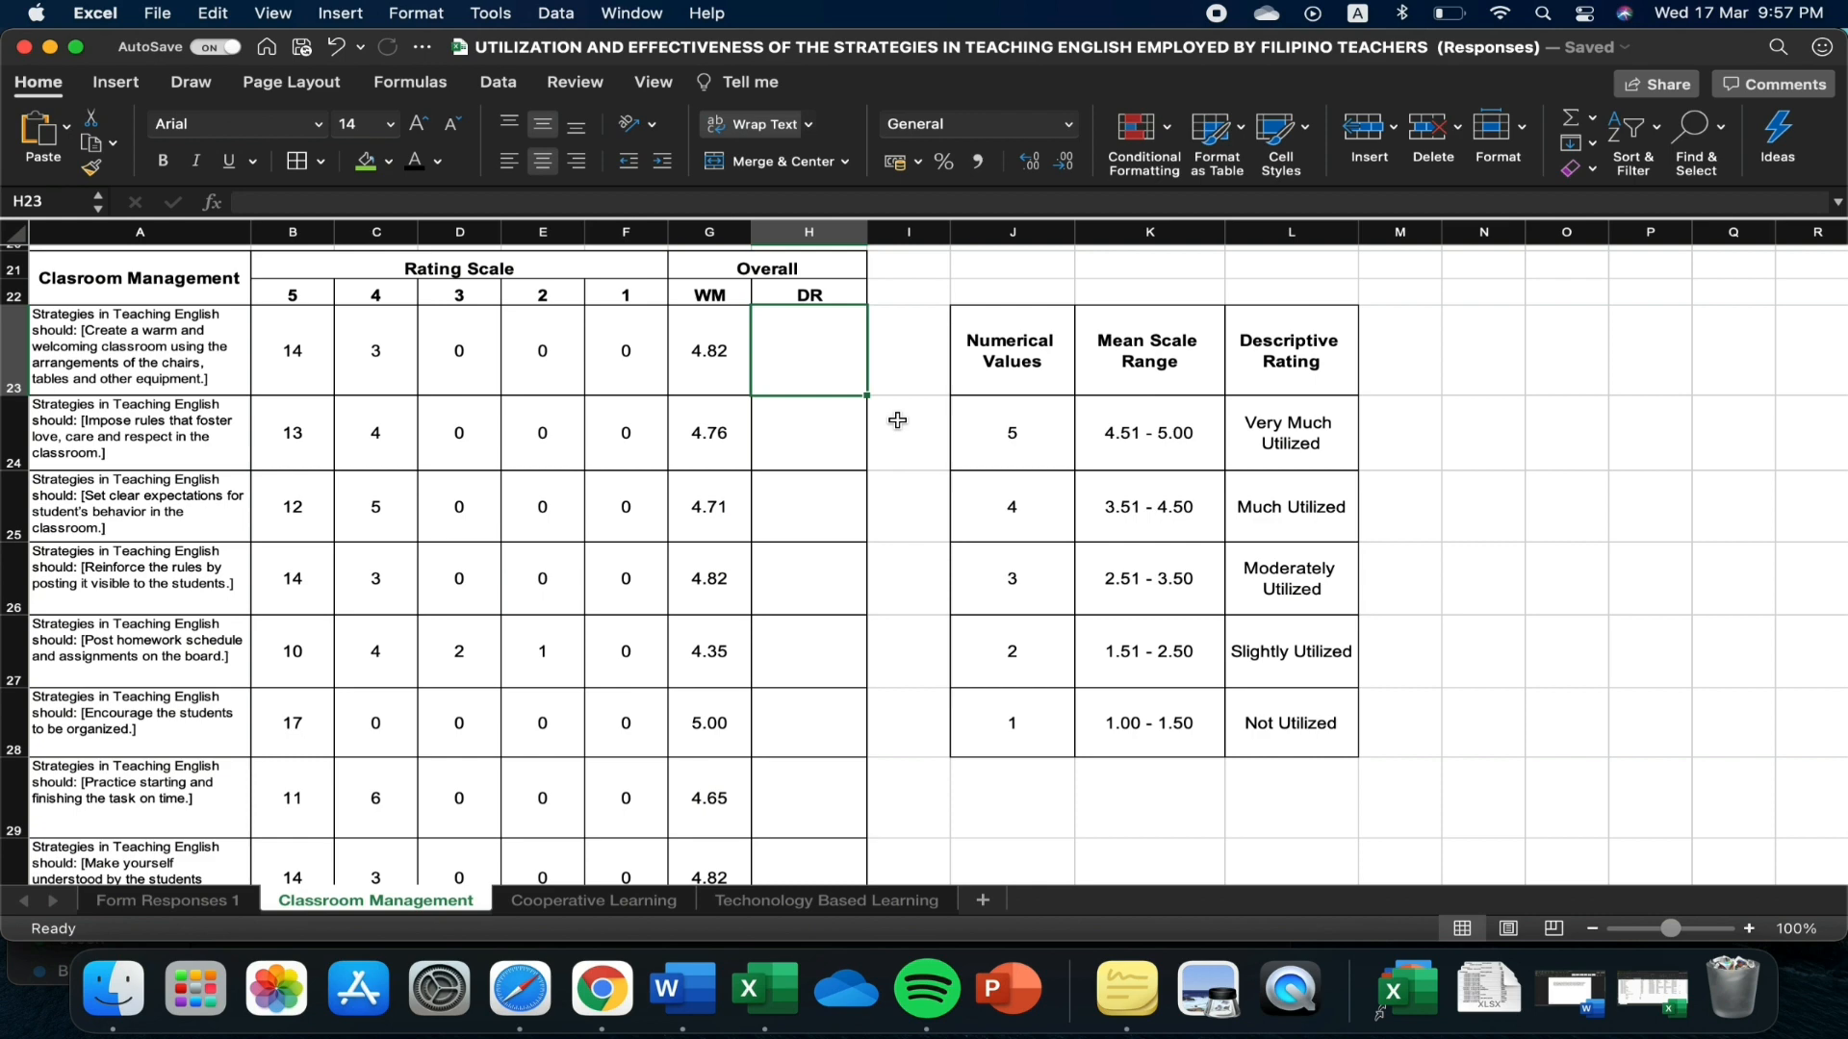
text(=if()
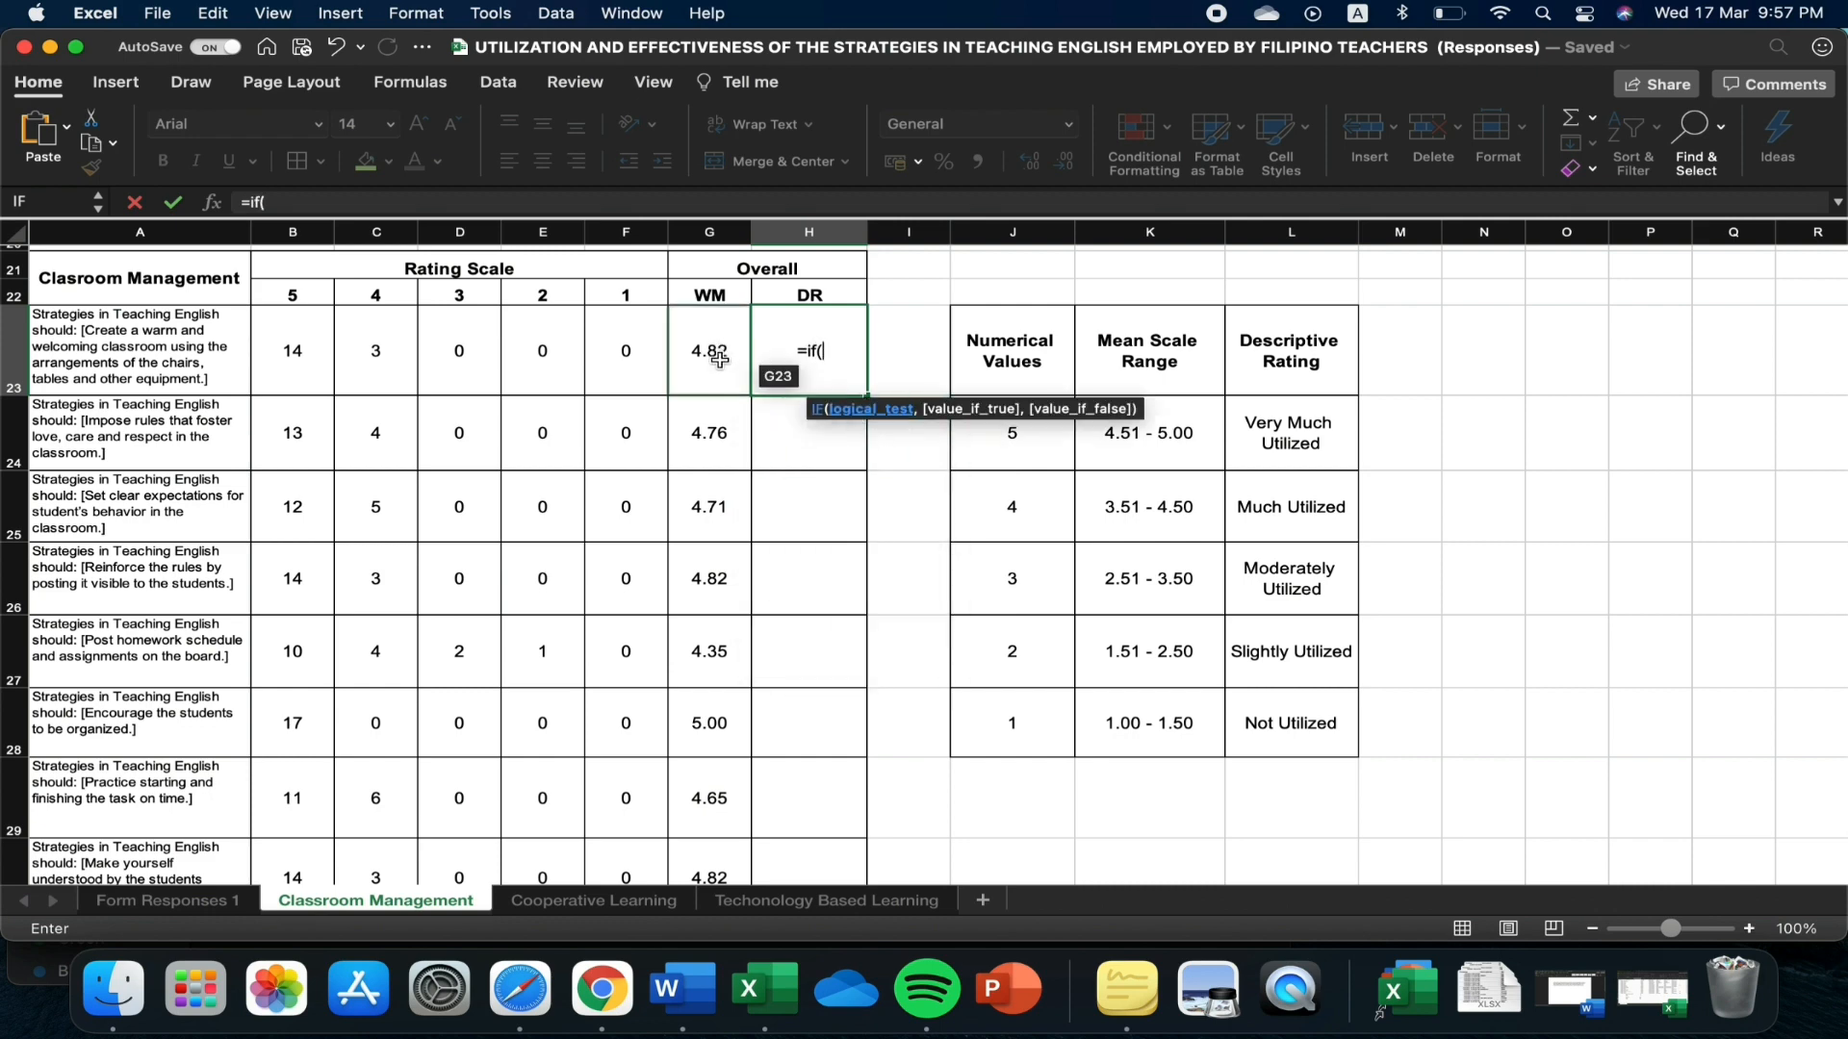
click(718, 360)
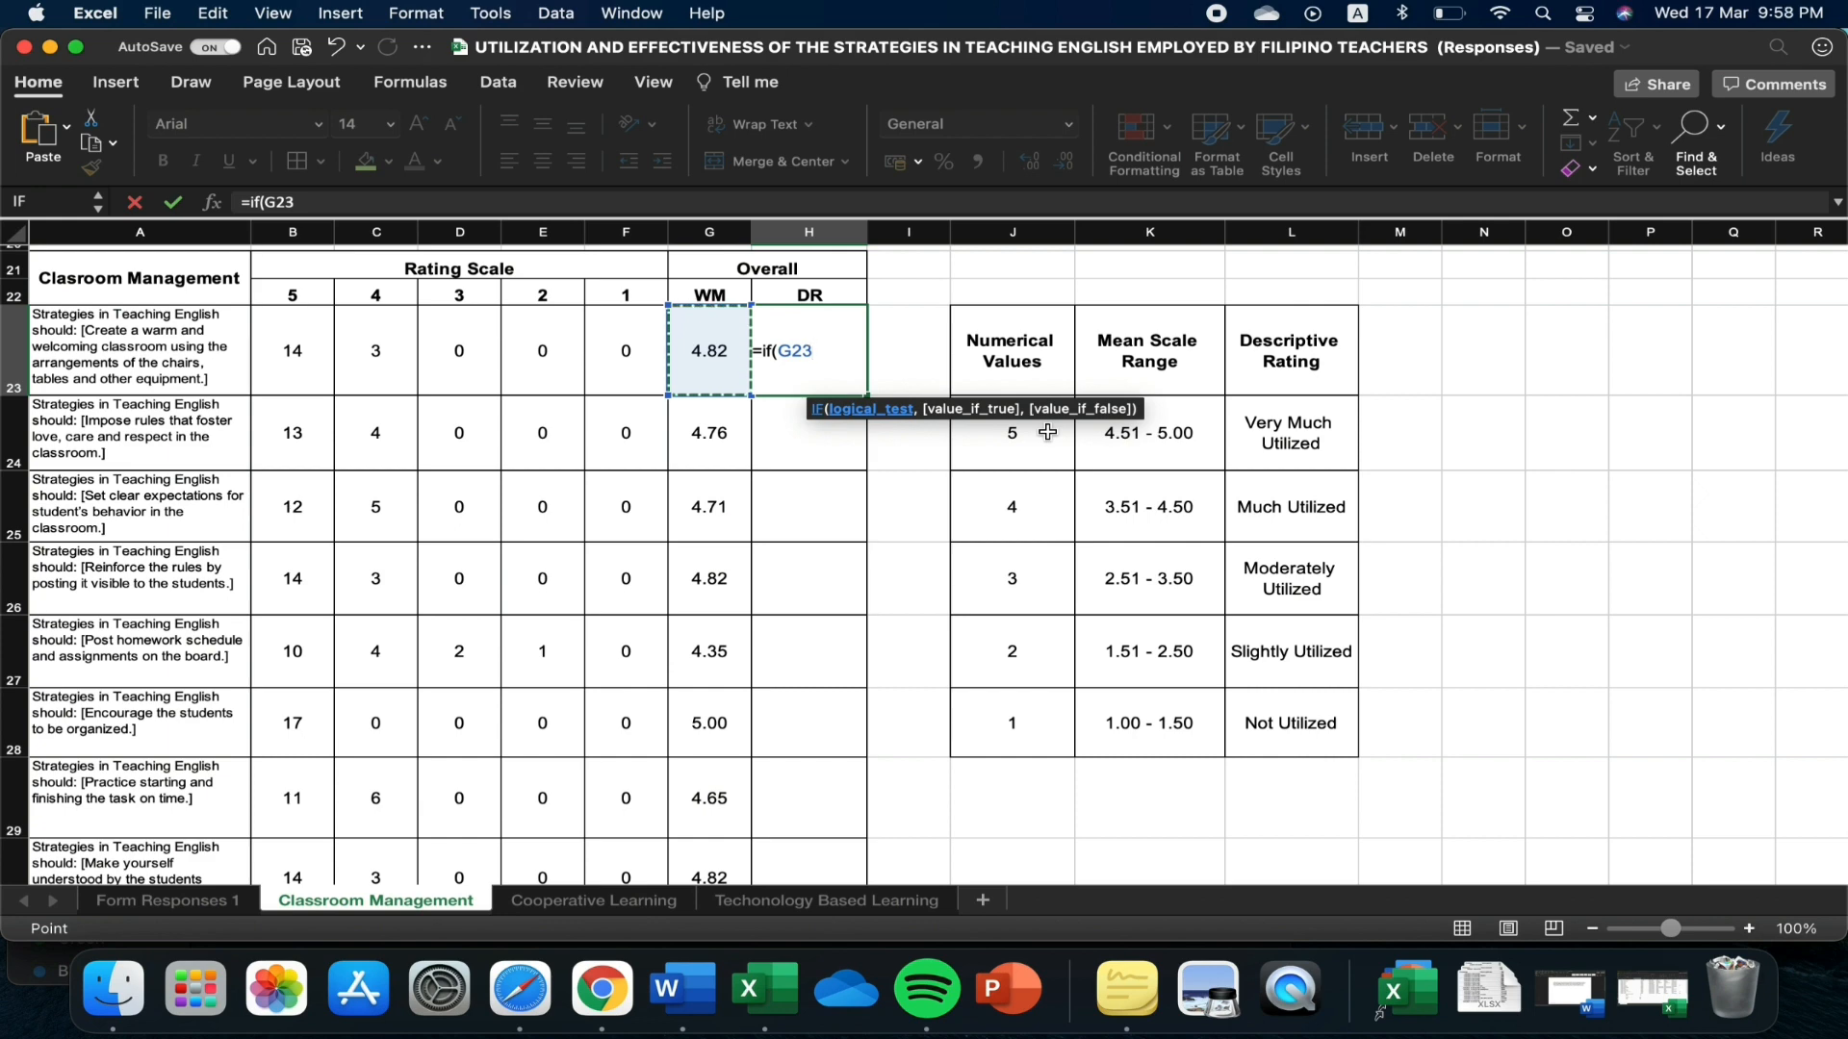
text(>=)
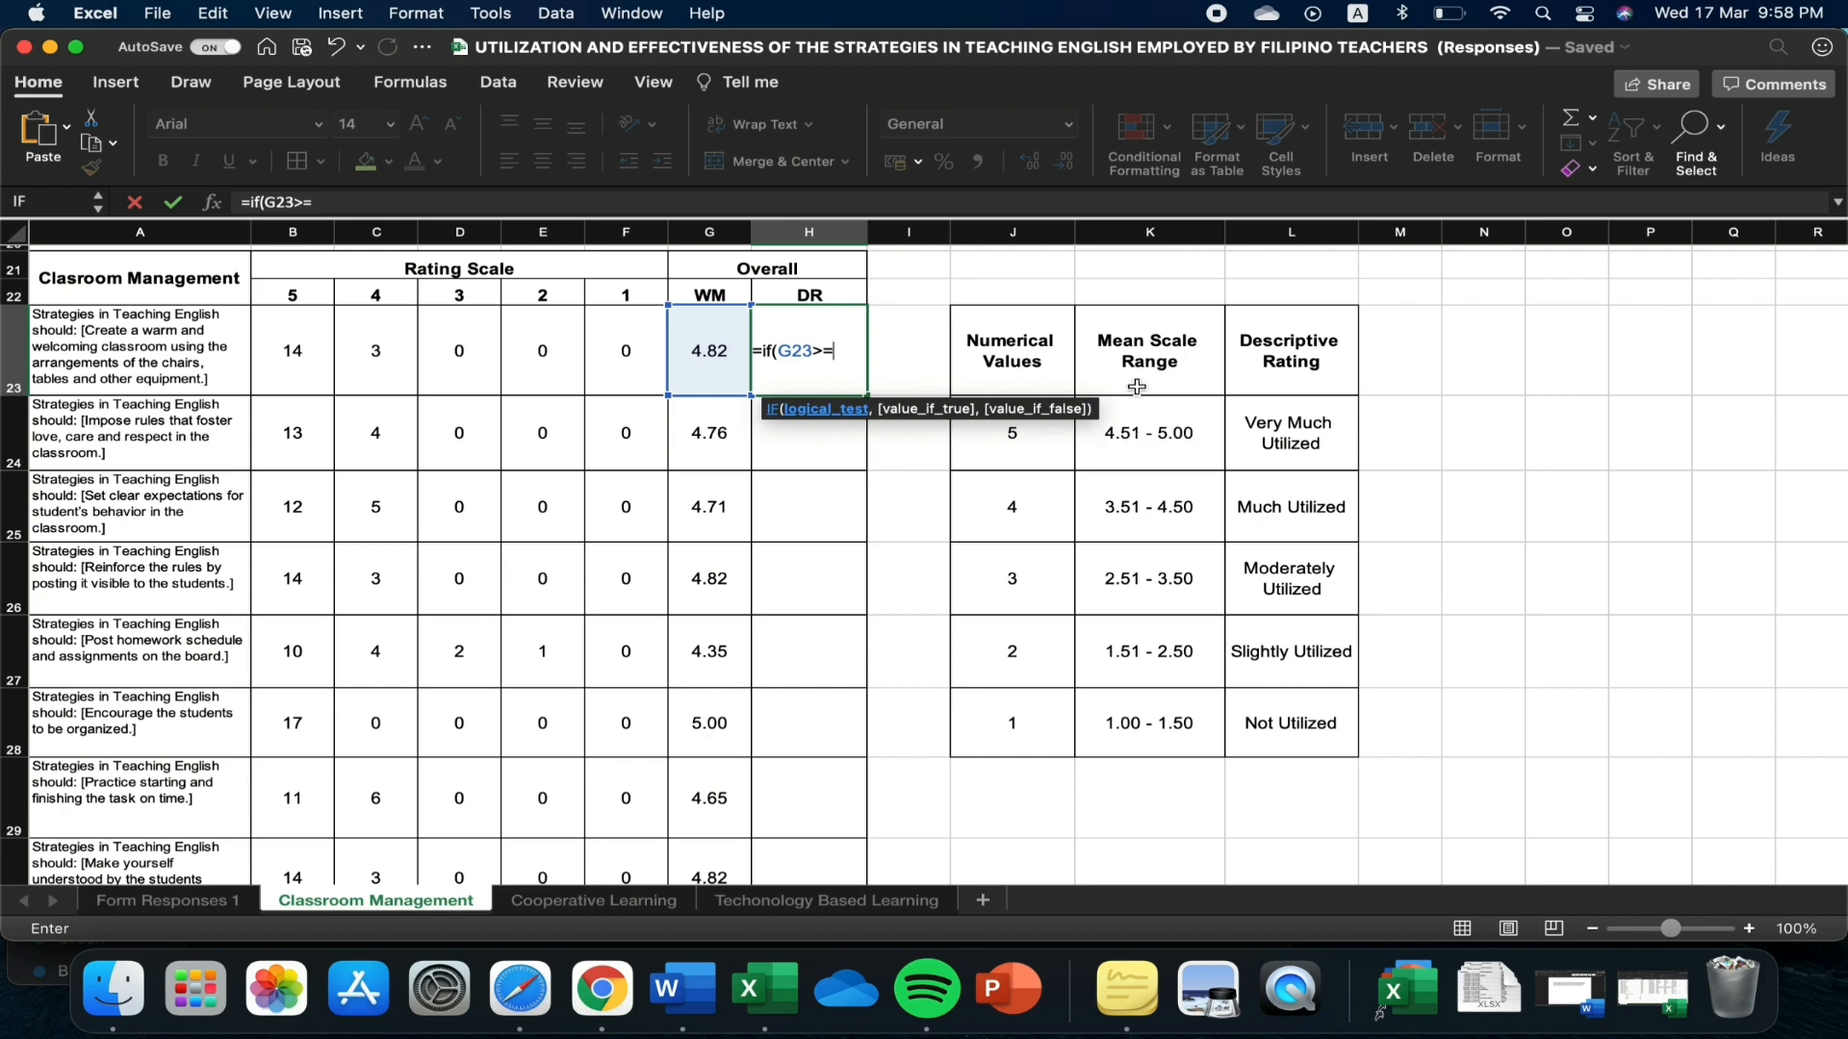
text(4.51)
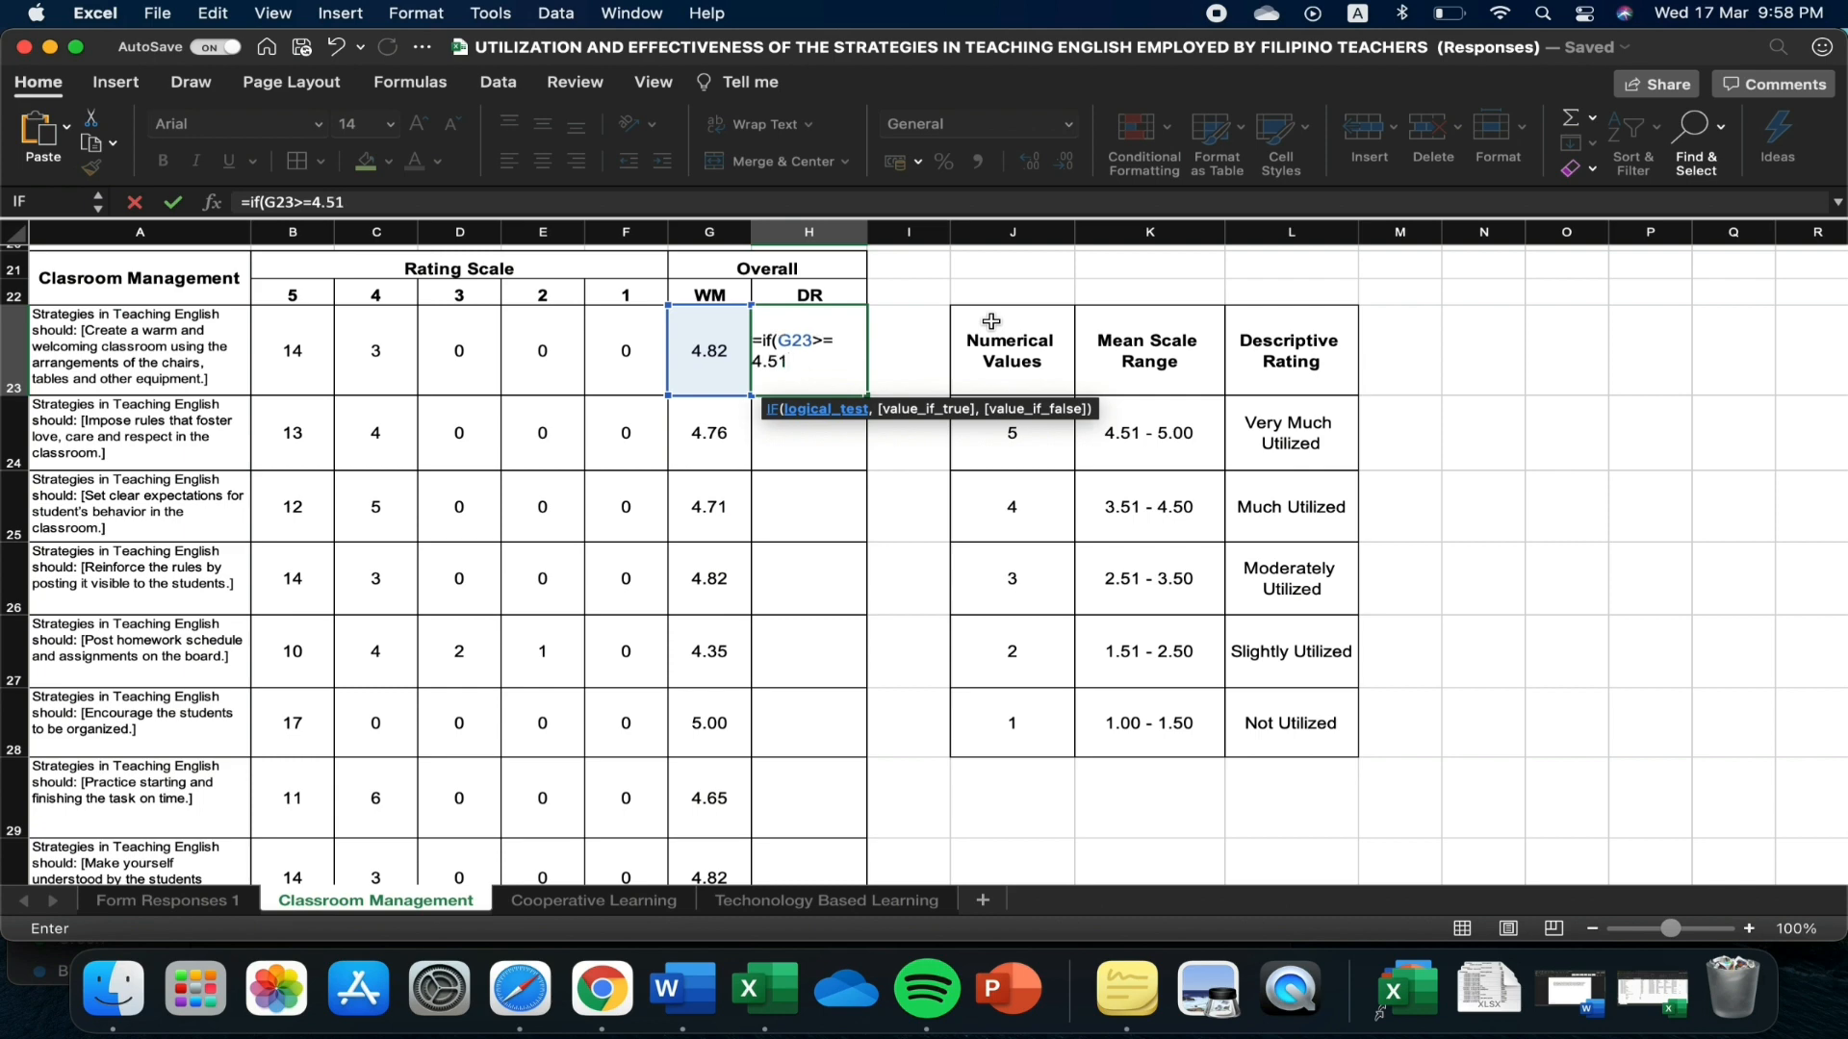
text(,)
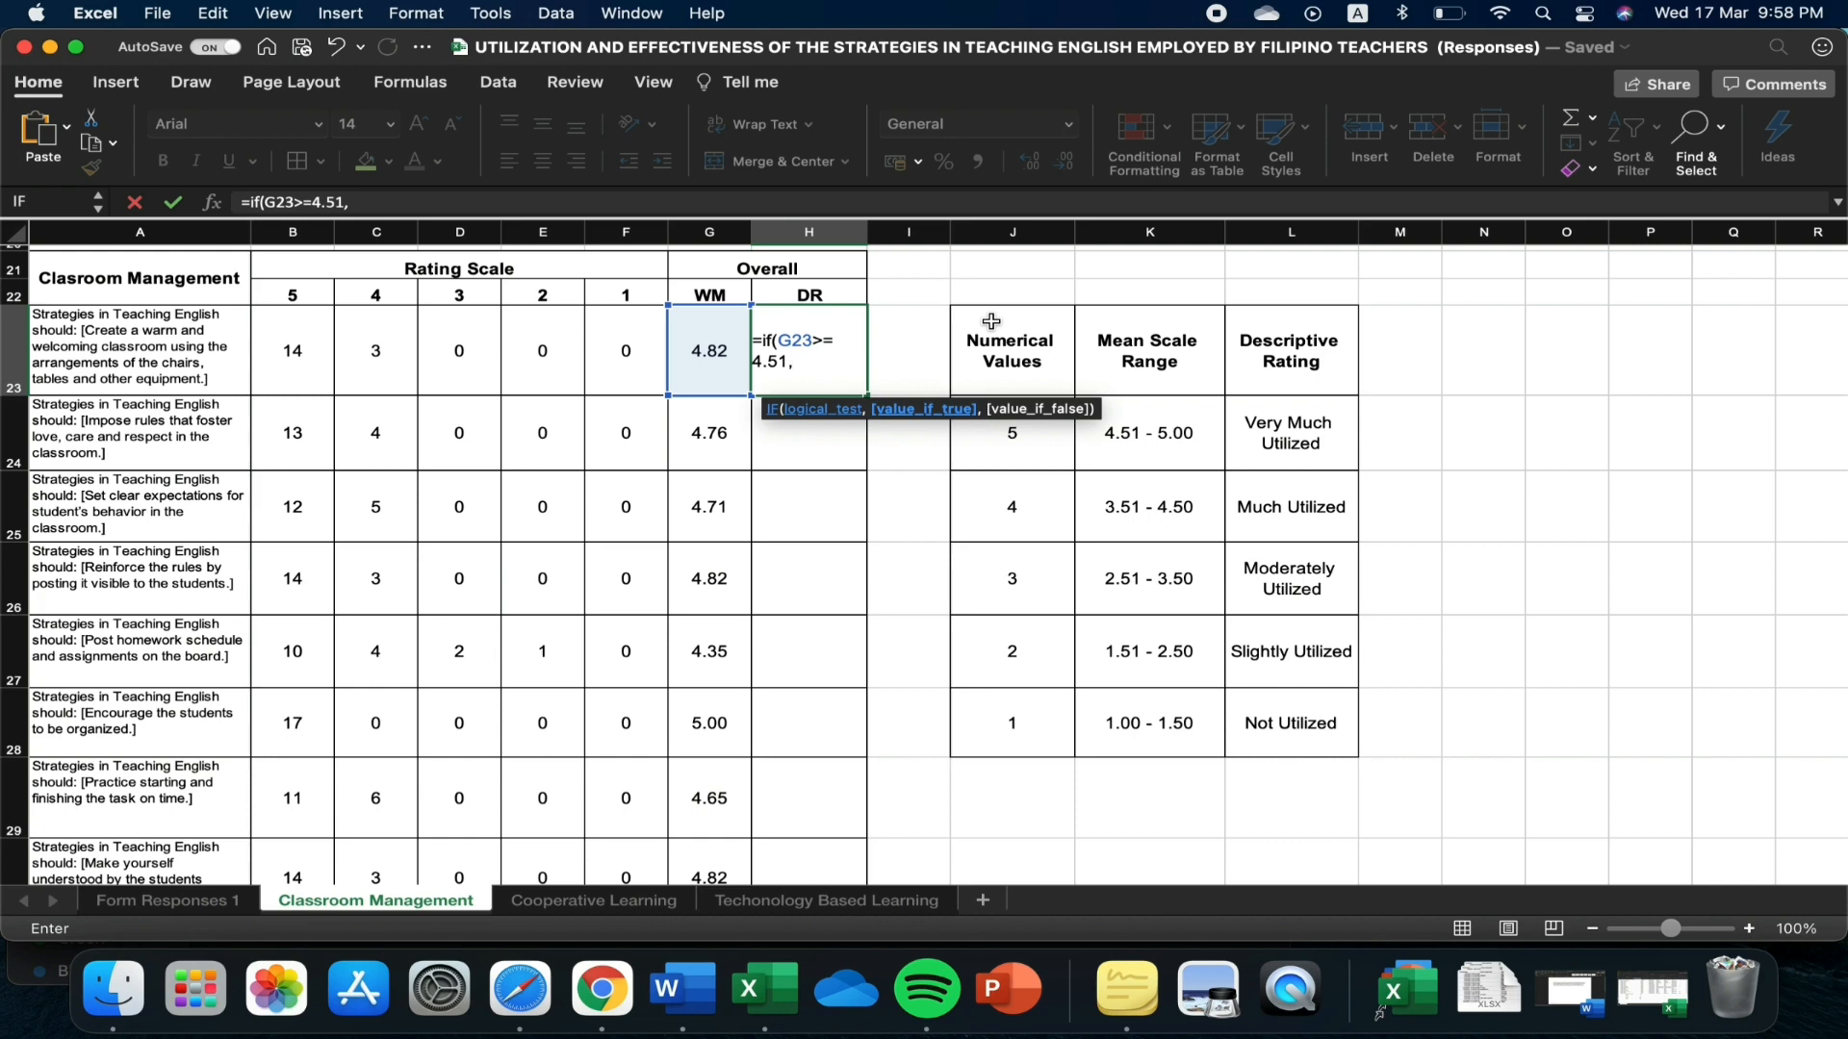
text("Very Much Utilized)
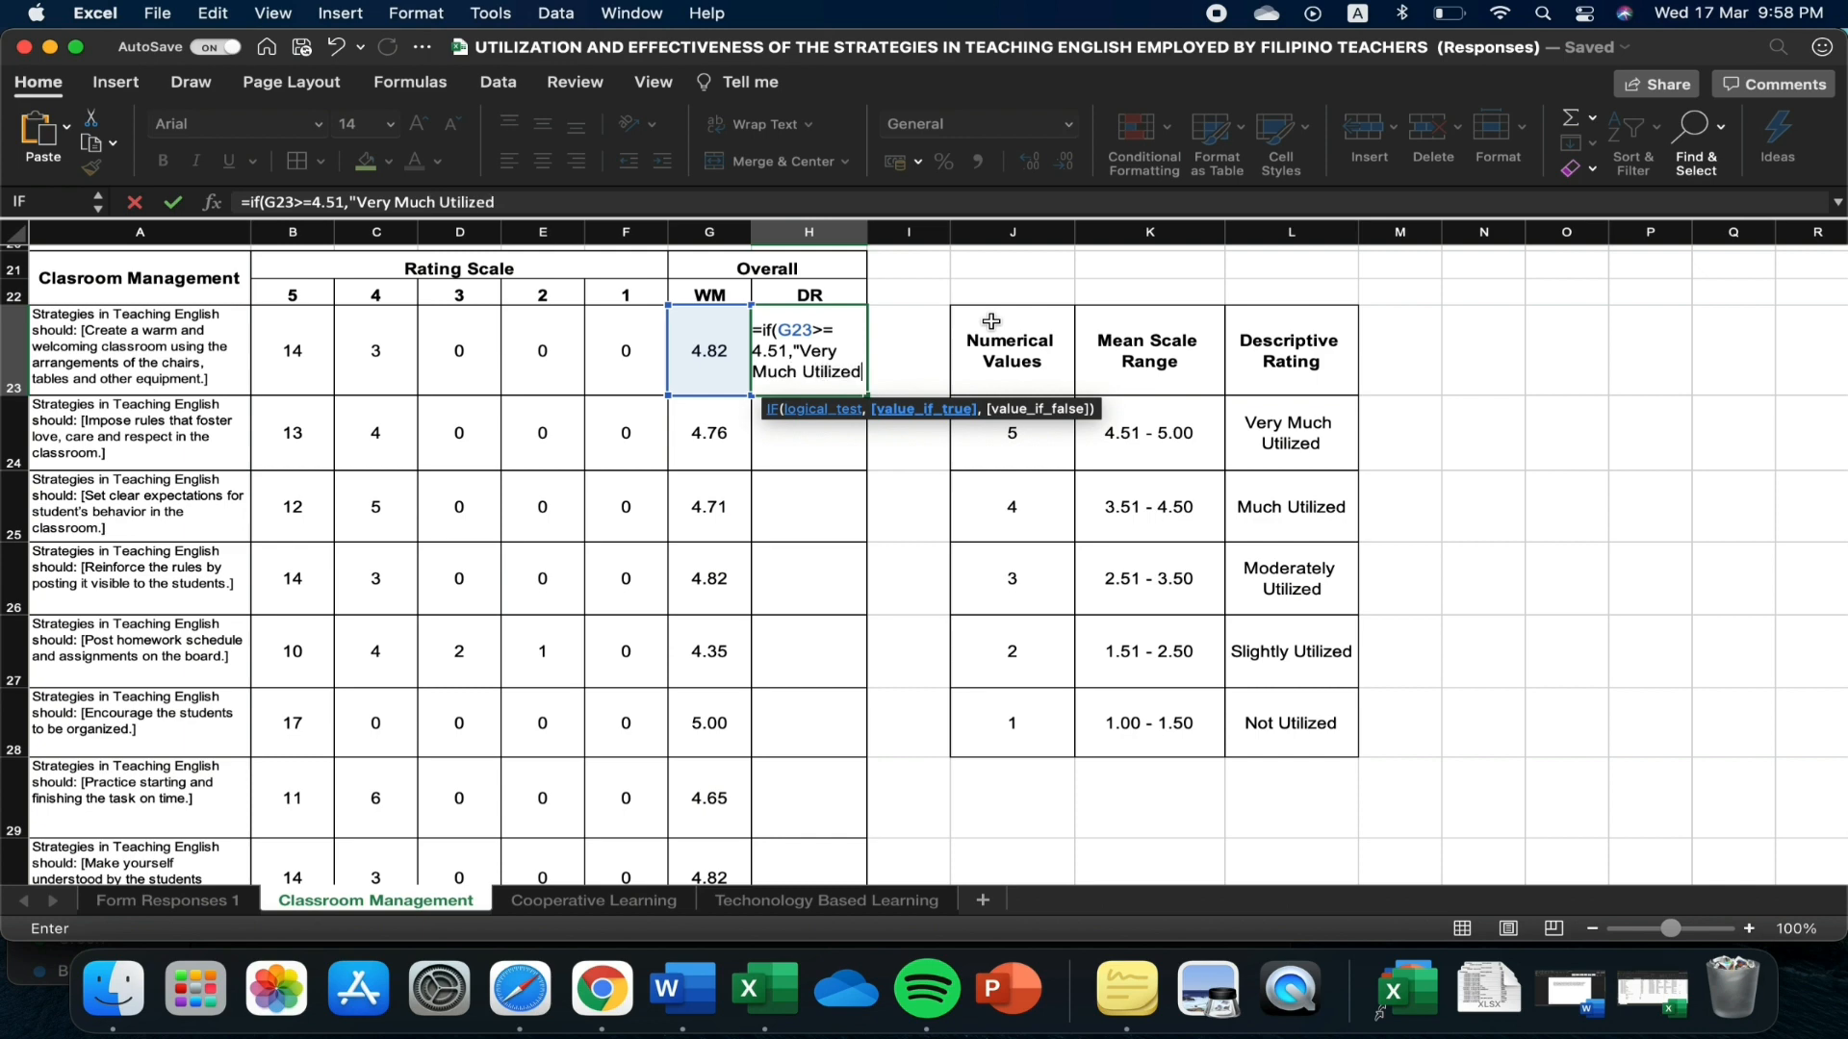
text(")
text(,)
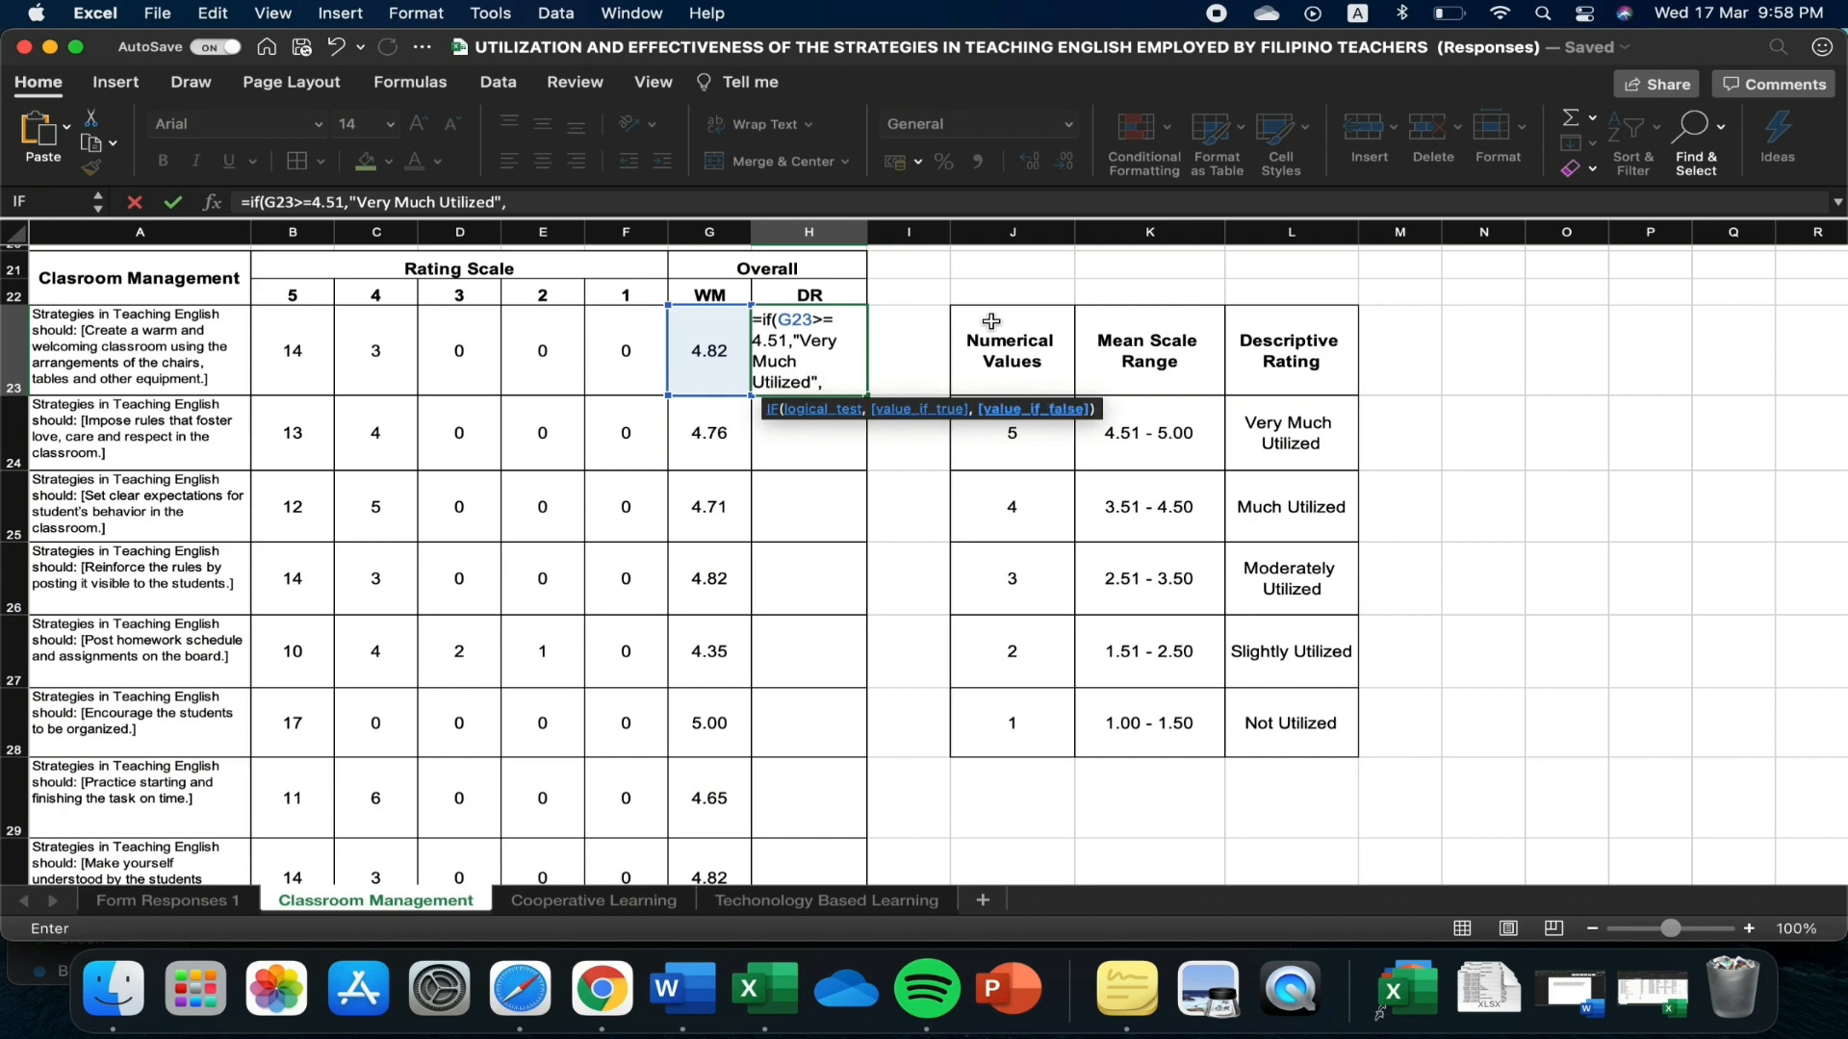
Nest a second IF in the H23 formula that returns "Much Utilized" when G23>=3.51
text(if()
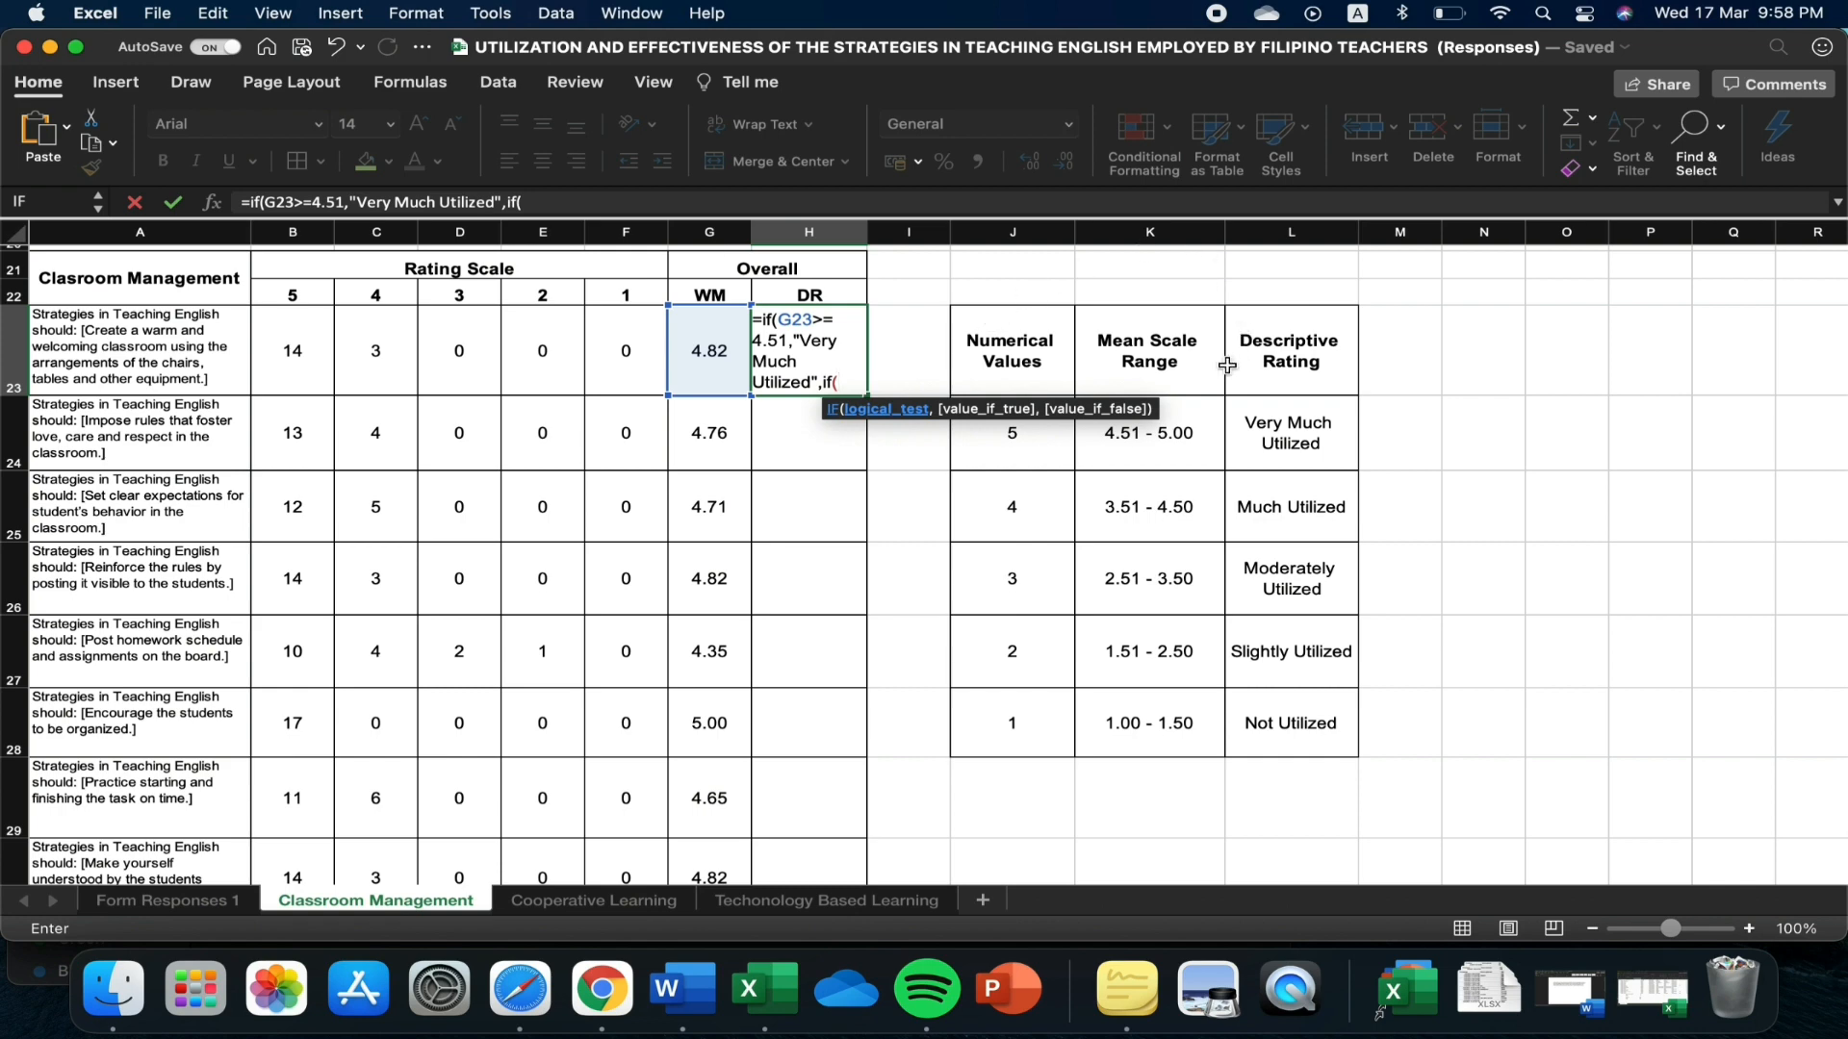
click(710, 382)
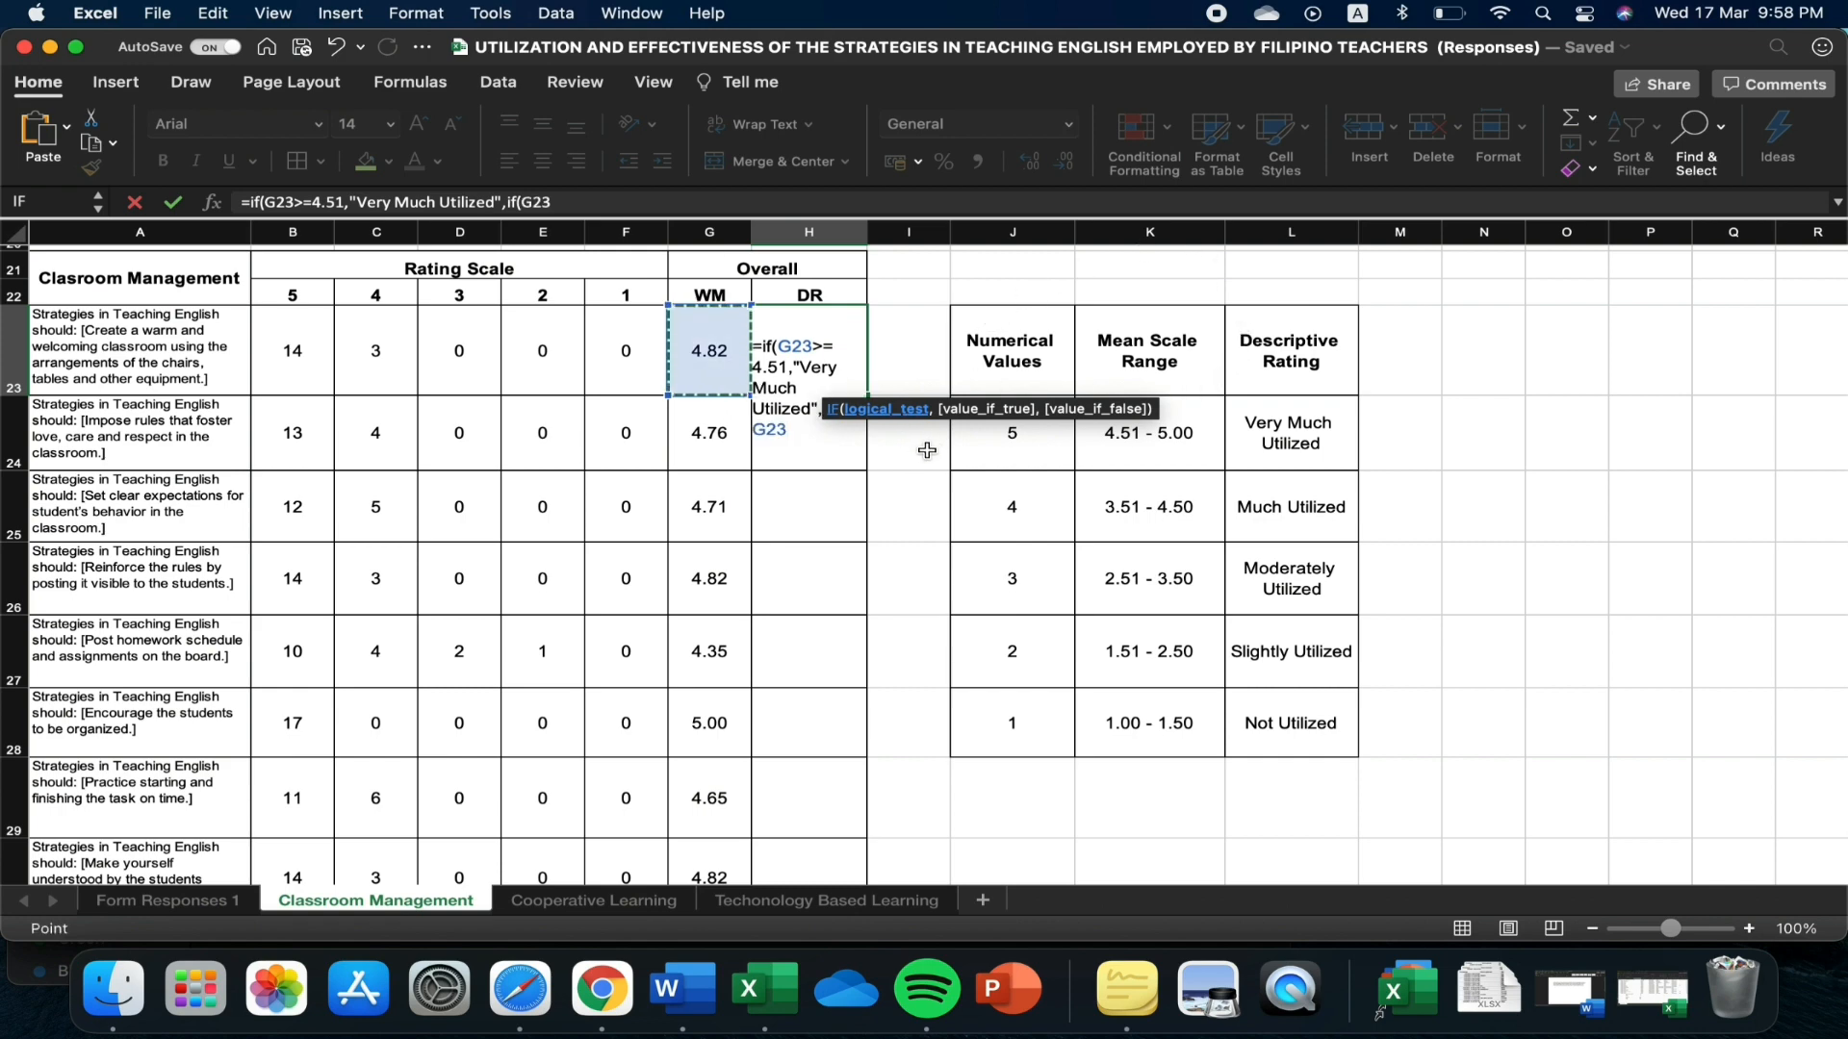
text(>)
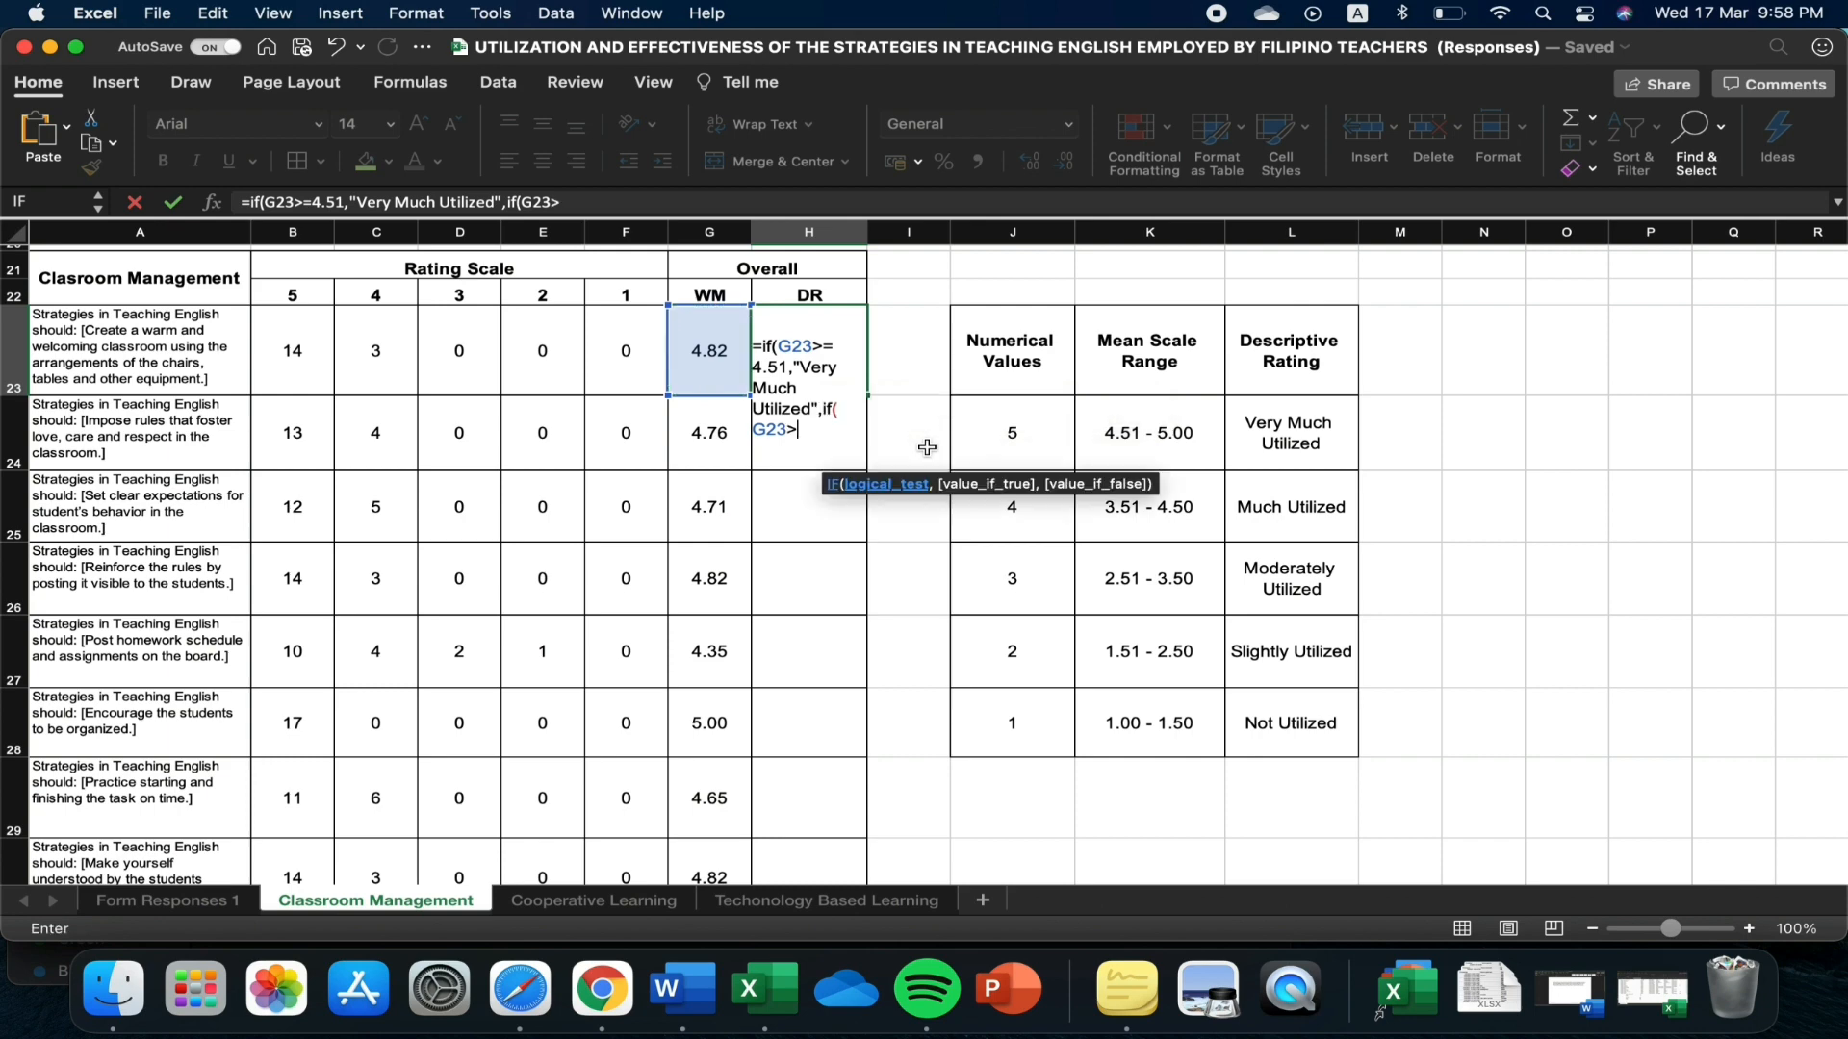
text(=3.51,)
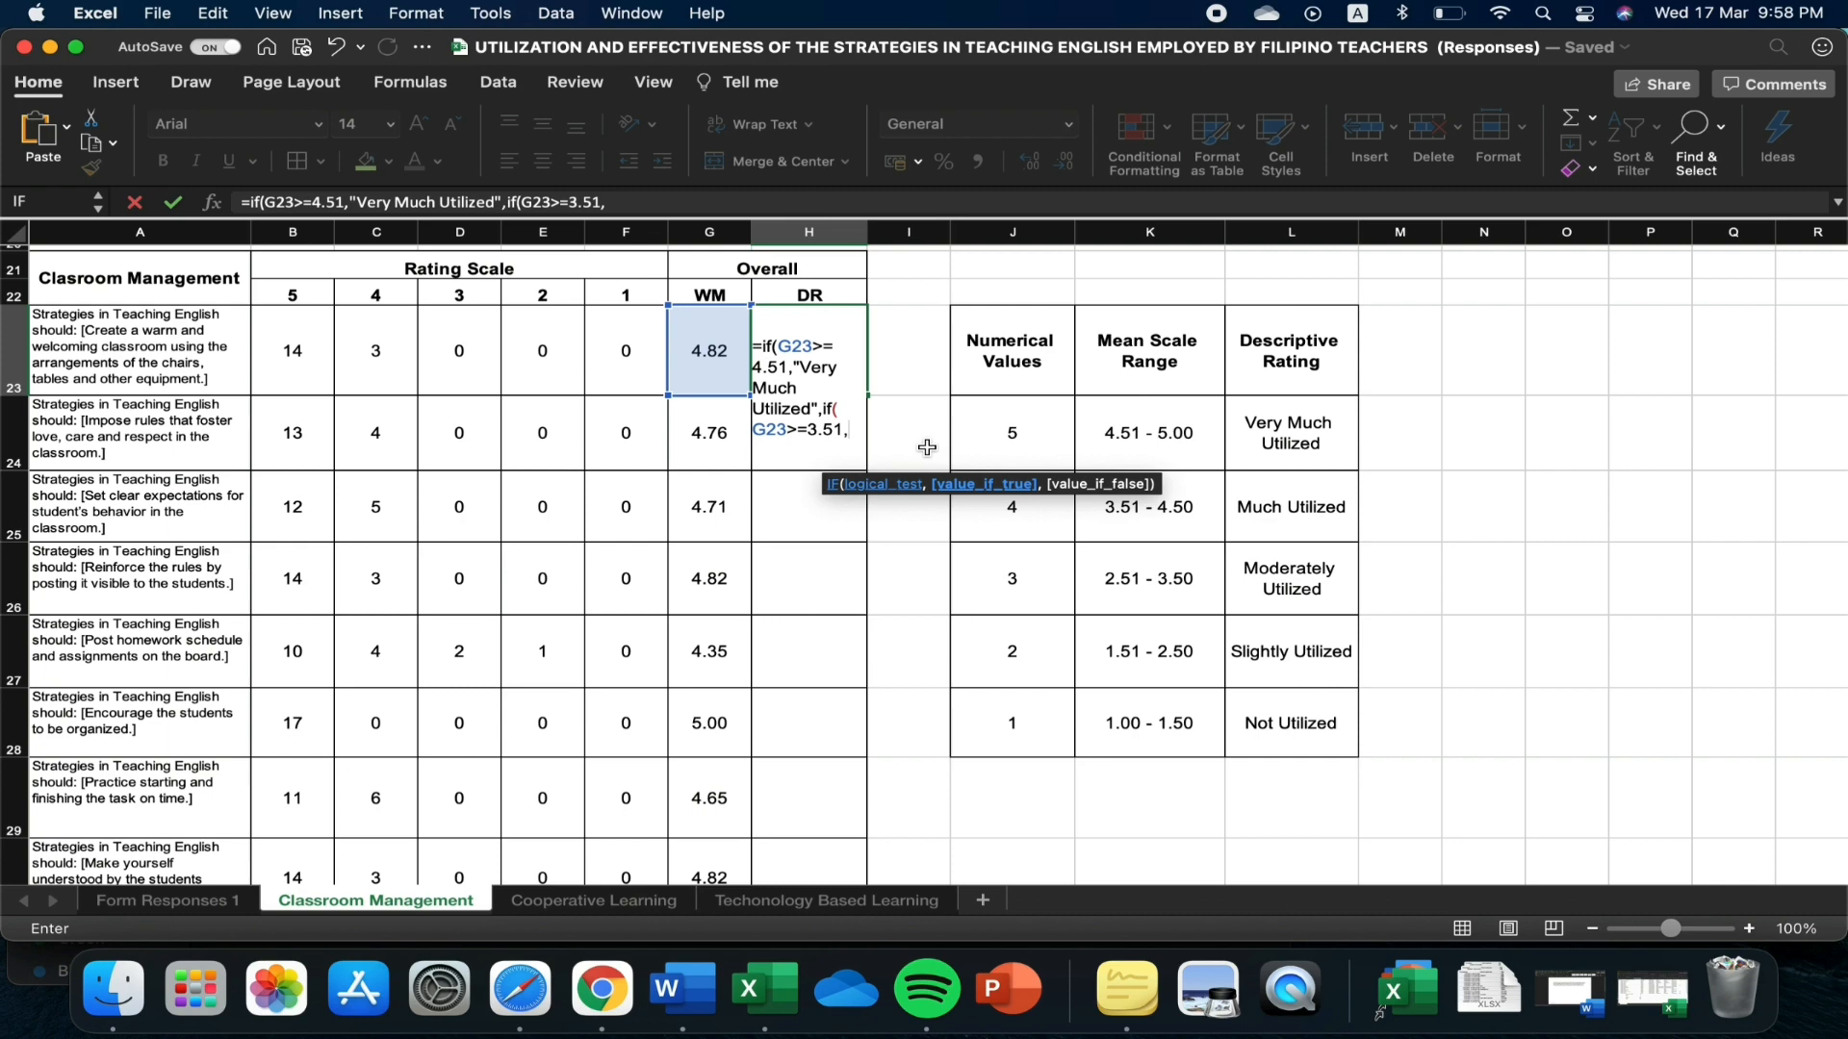
text("Much)
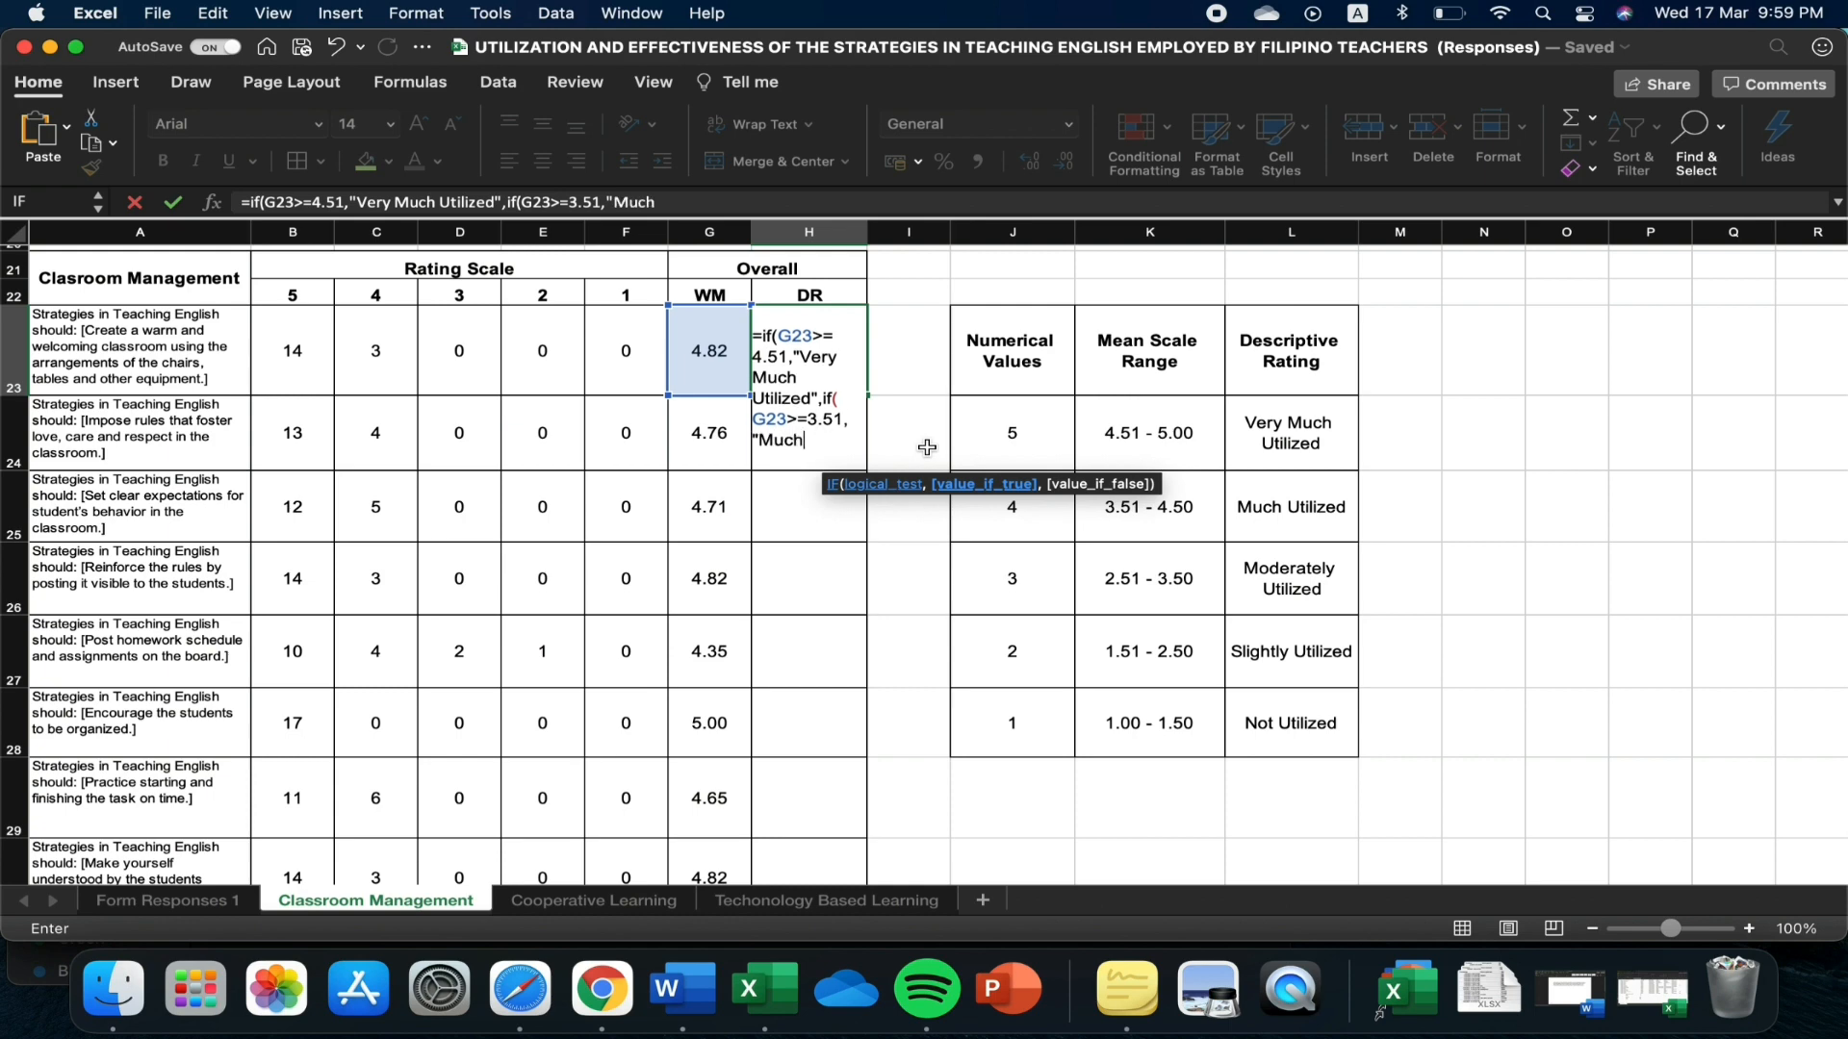
text( Utilized")
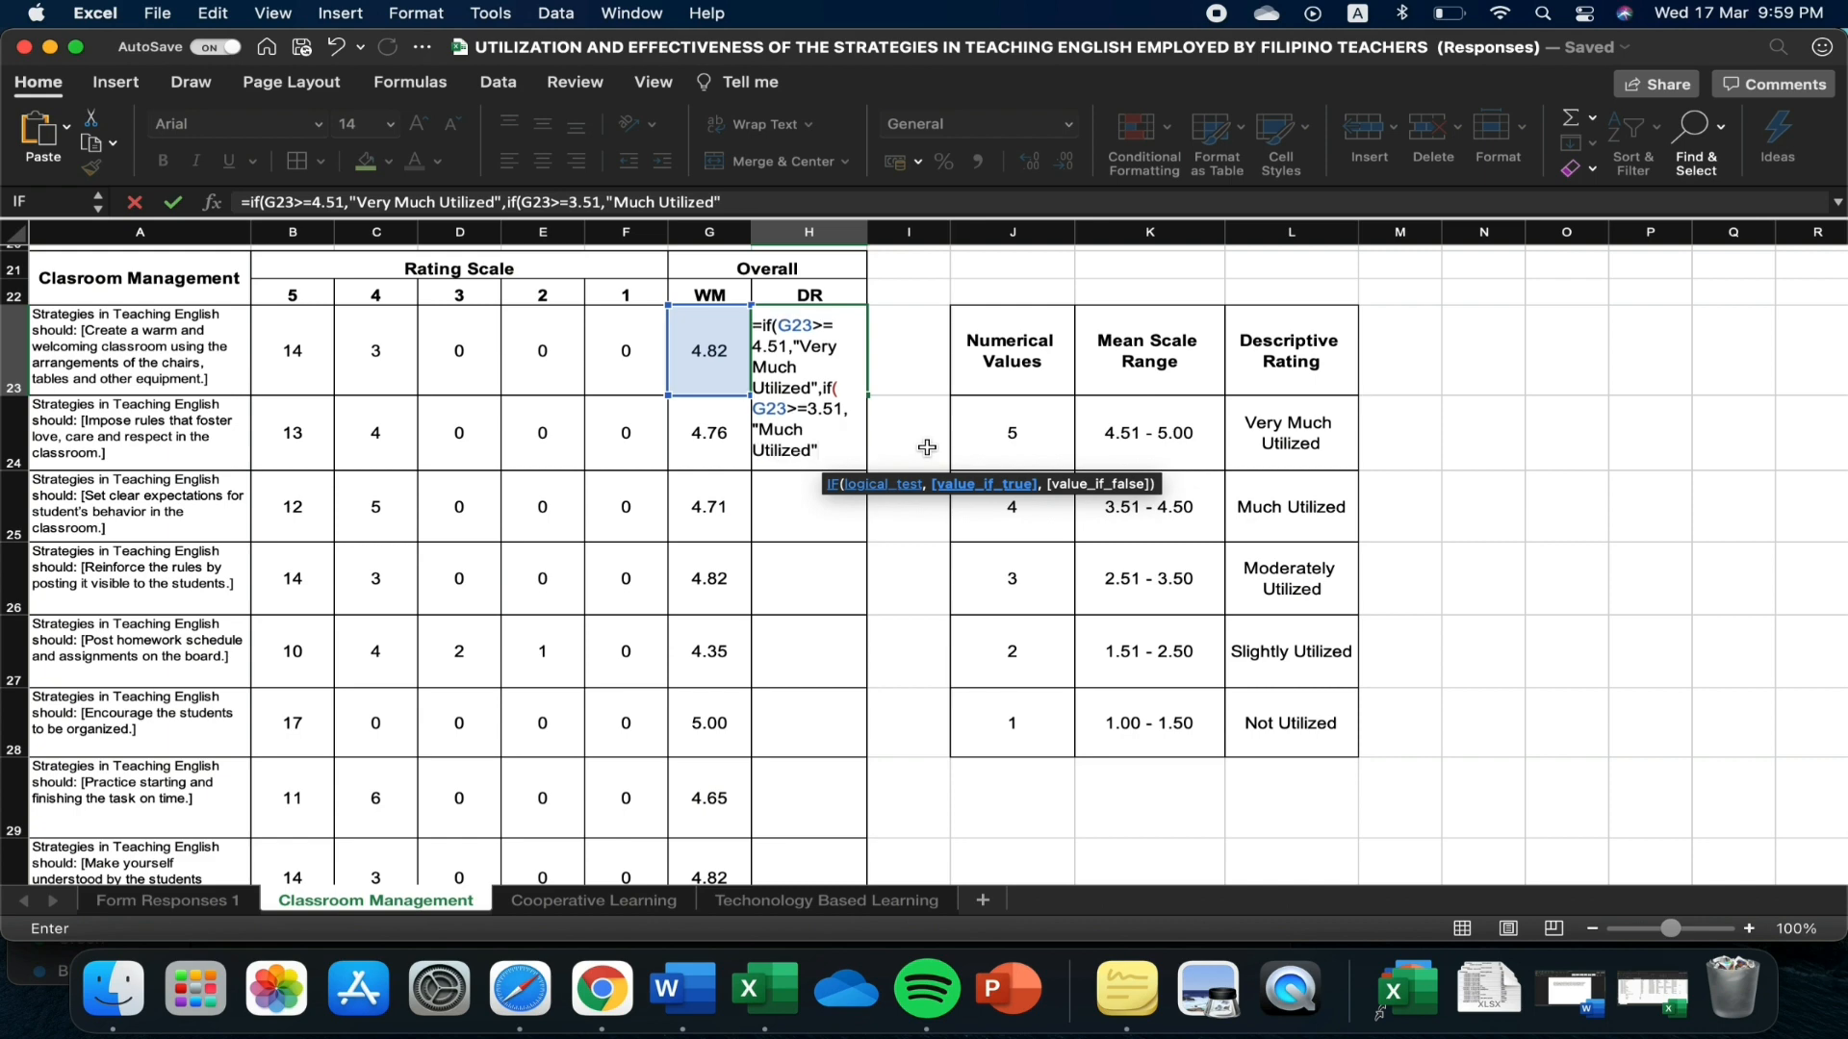
Nest a third IF in the H23 formula that returns "Moderately Utilized" when G23>=2.51
text(,if)
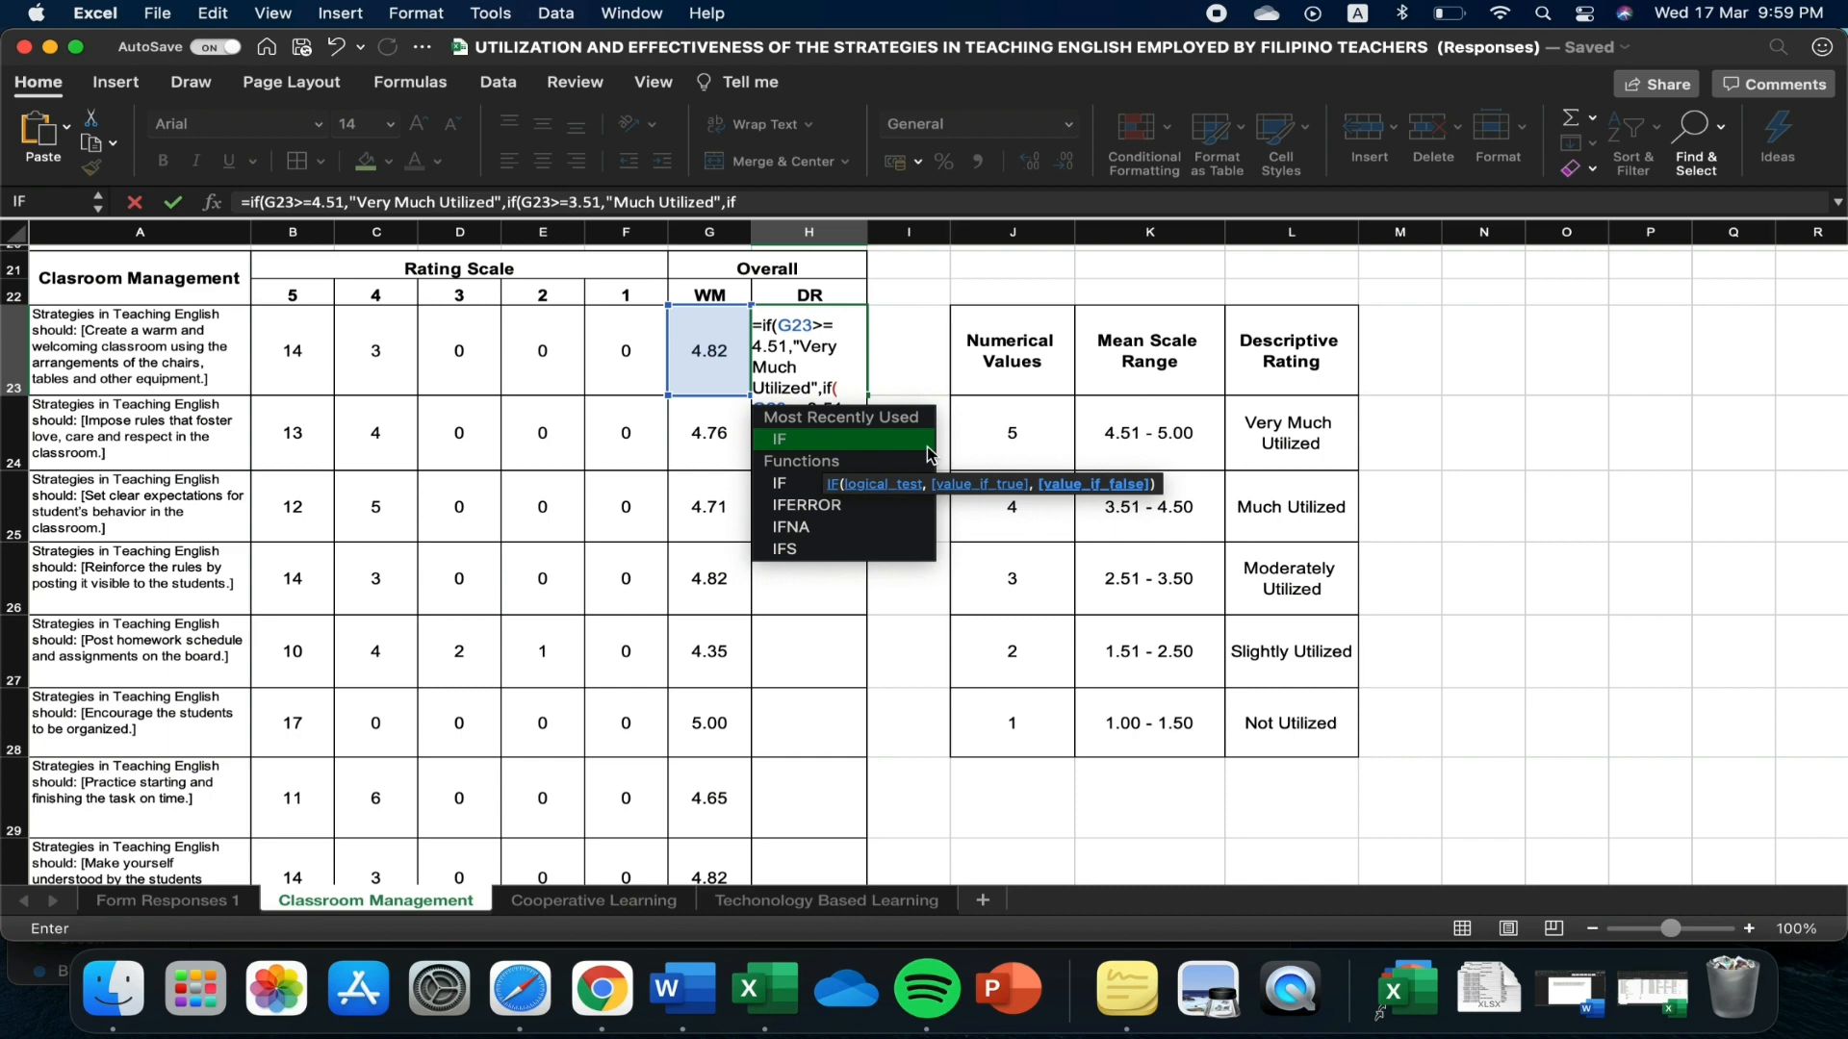
text(()
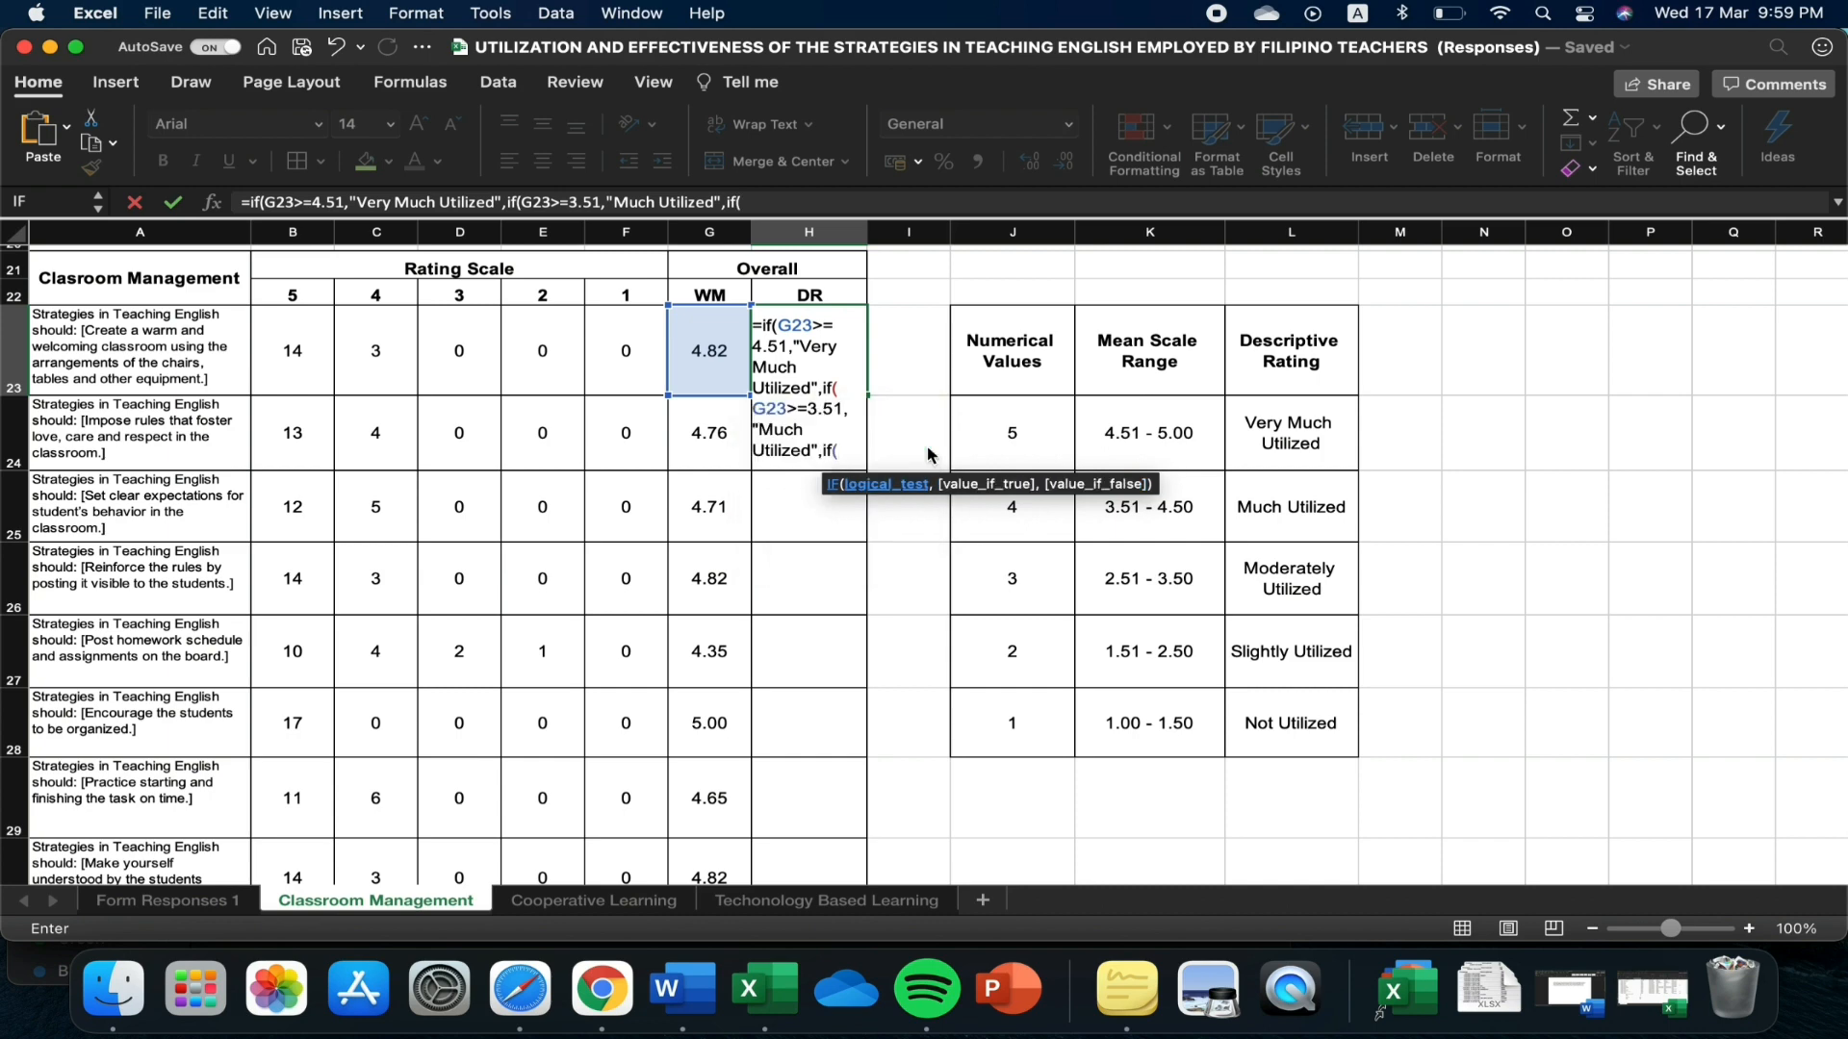
click(698, 351)
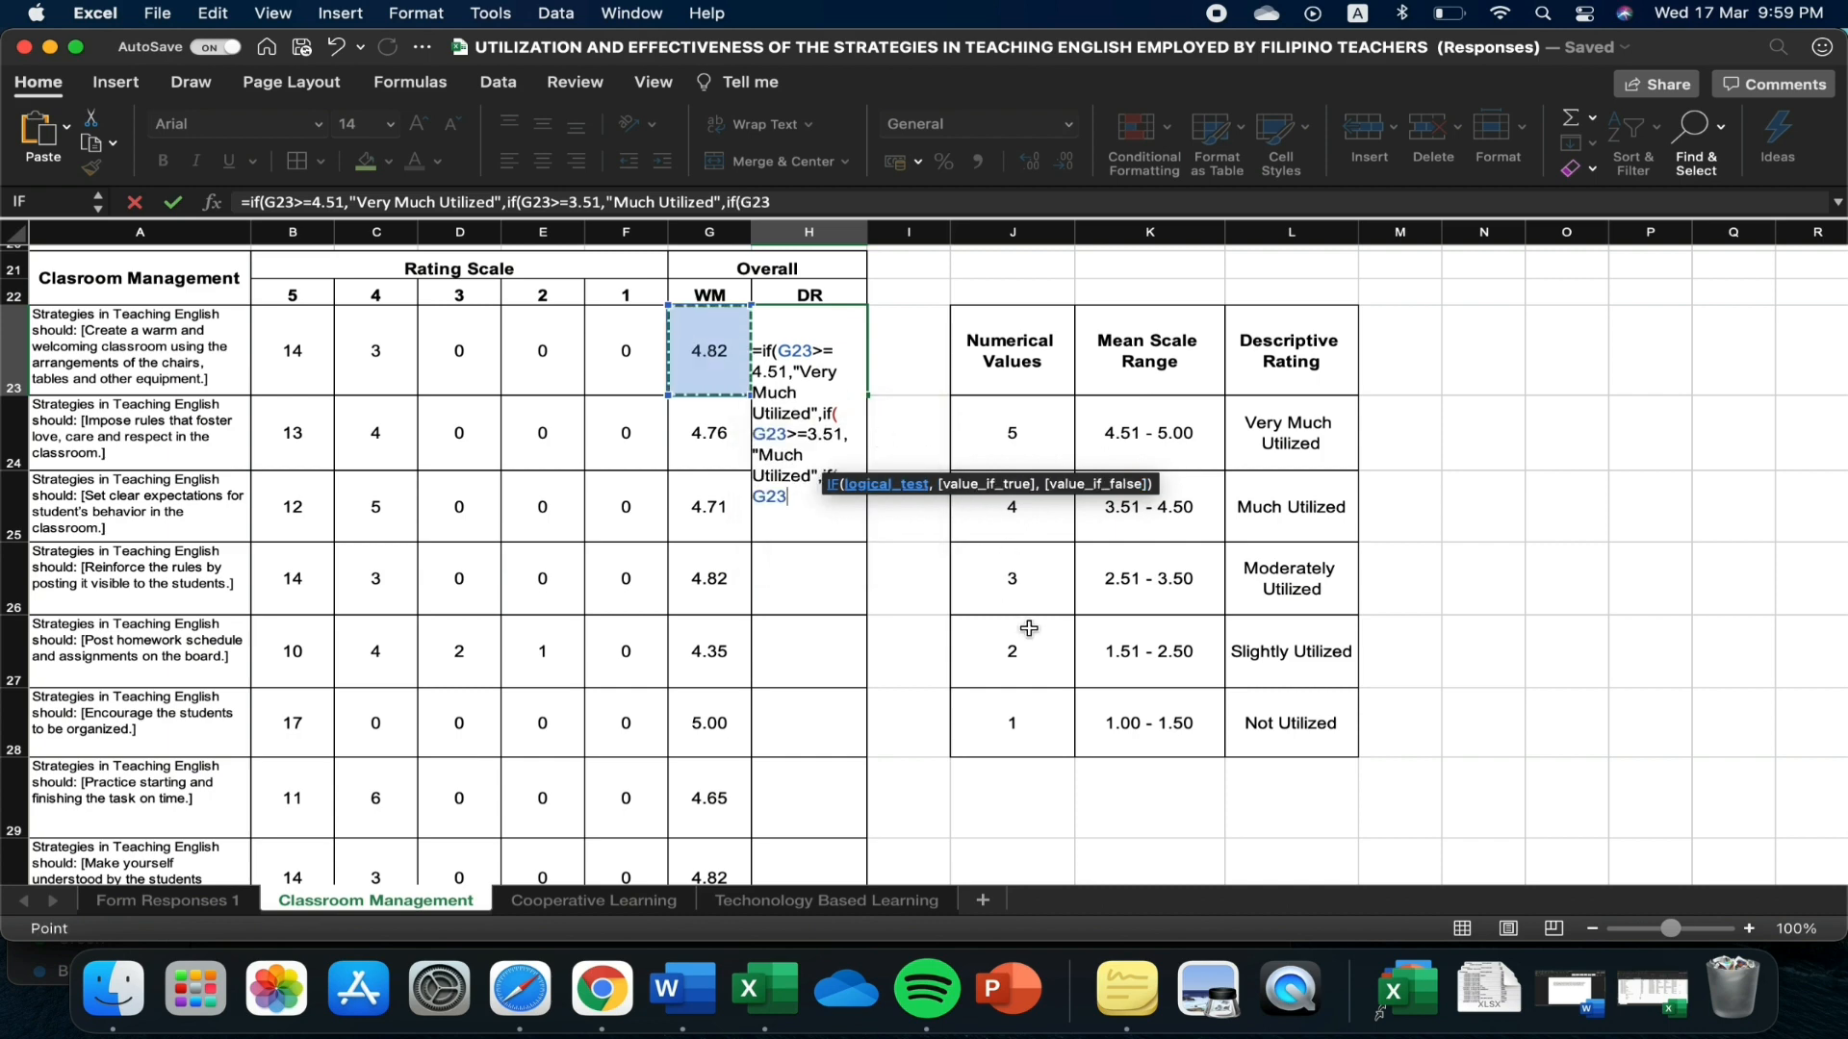
text(>=)
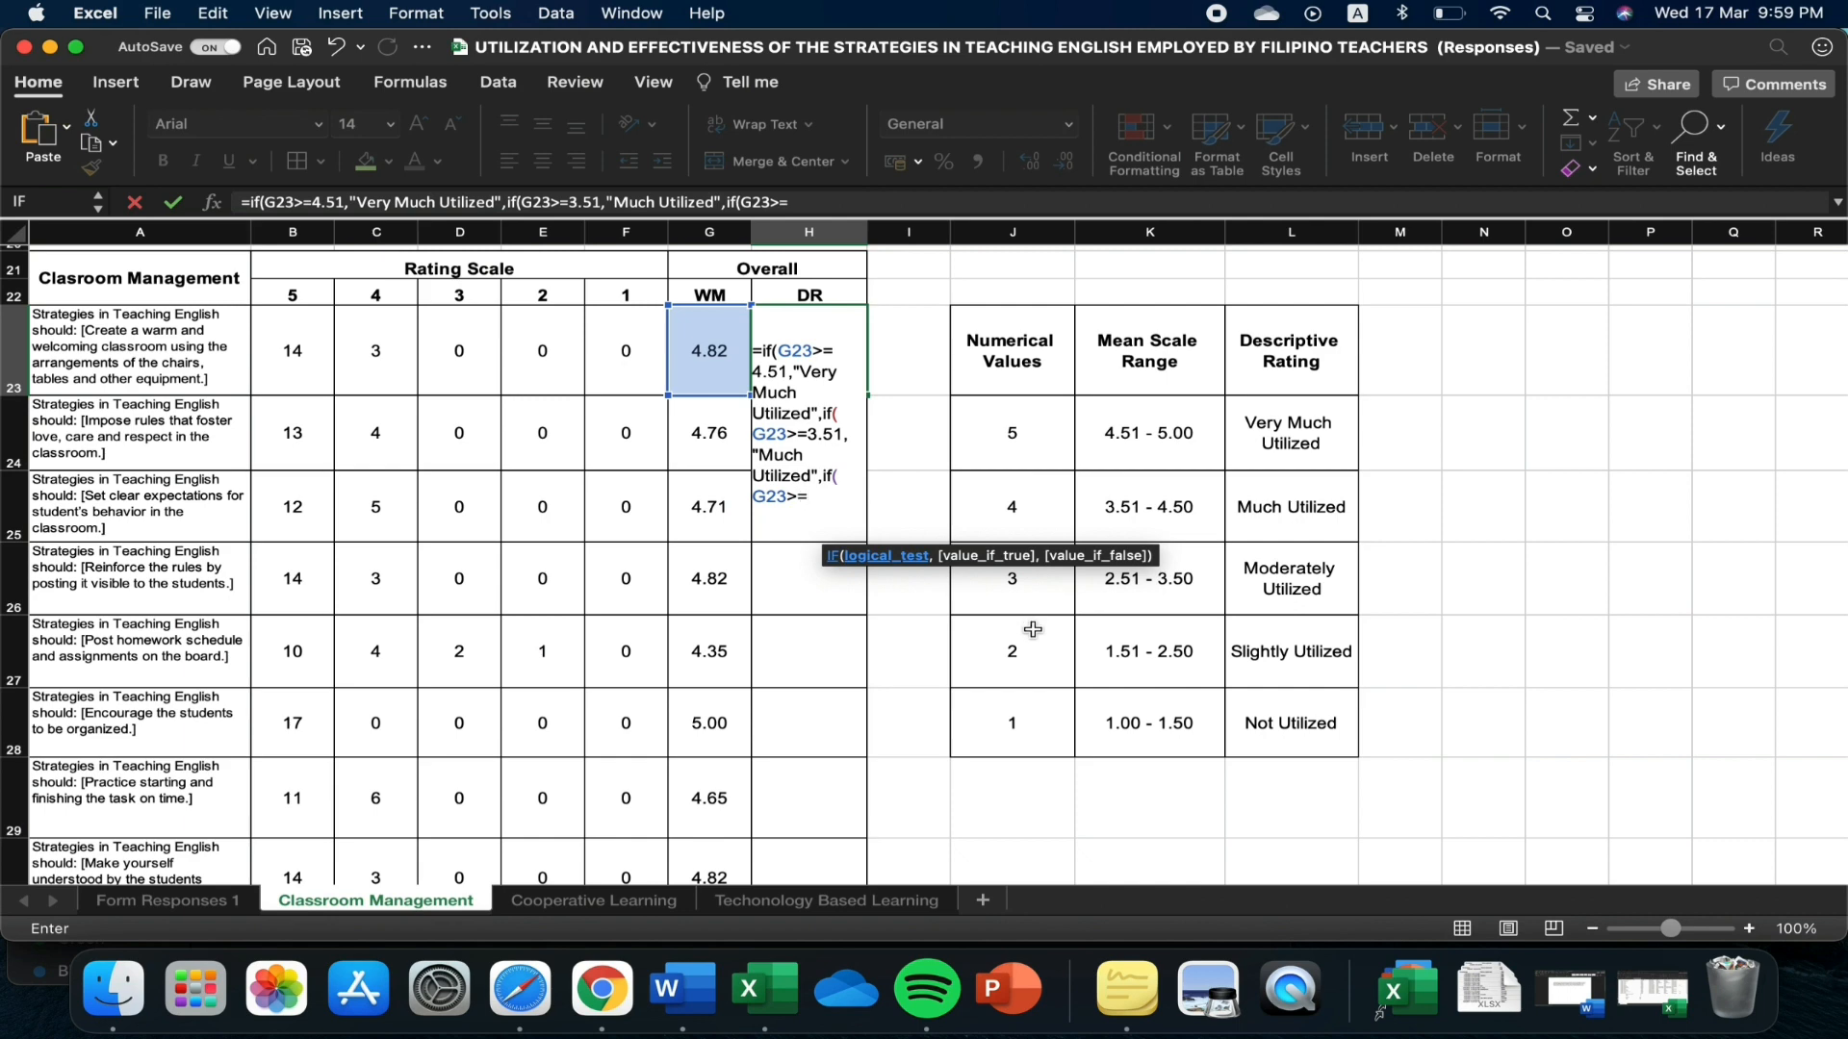
text(2.51,")
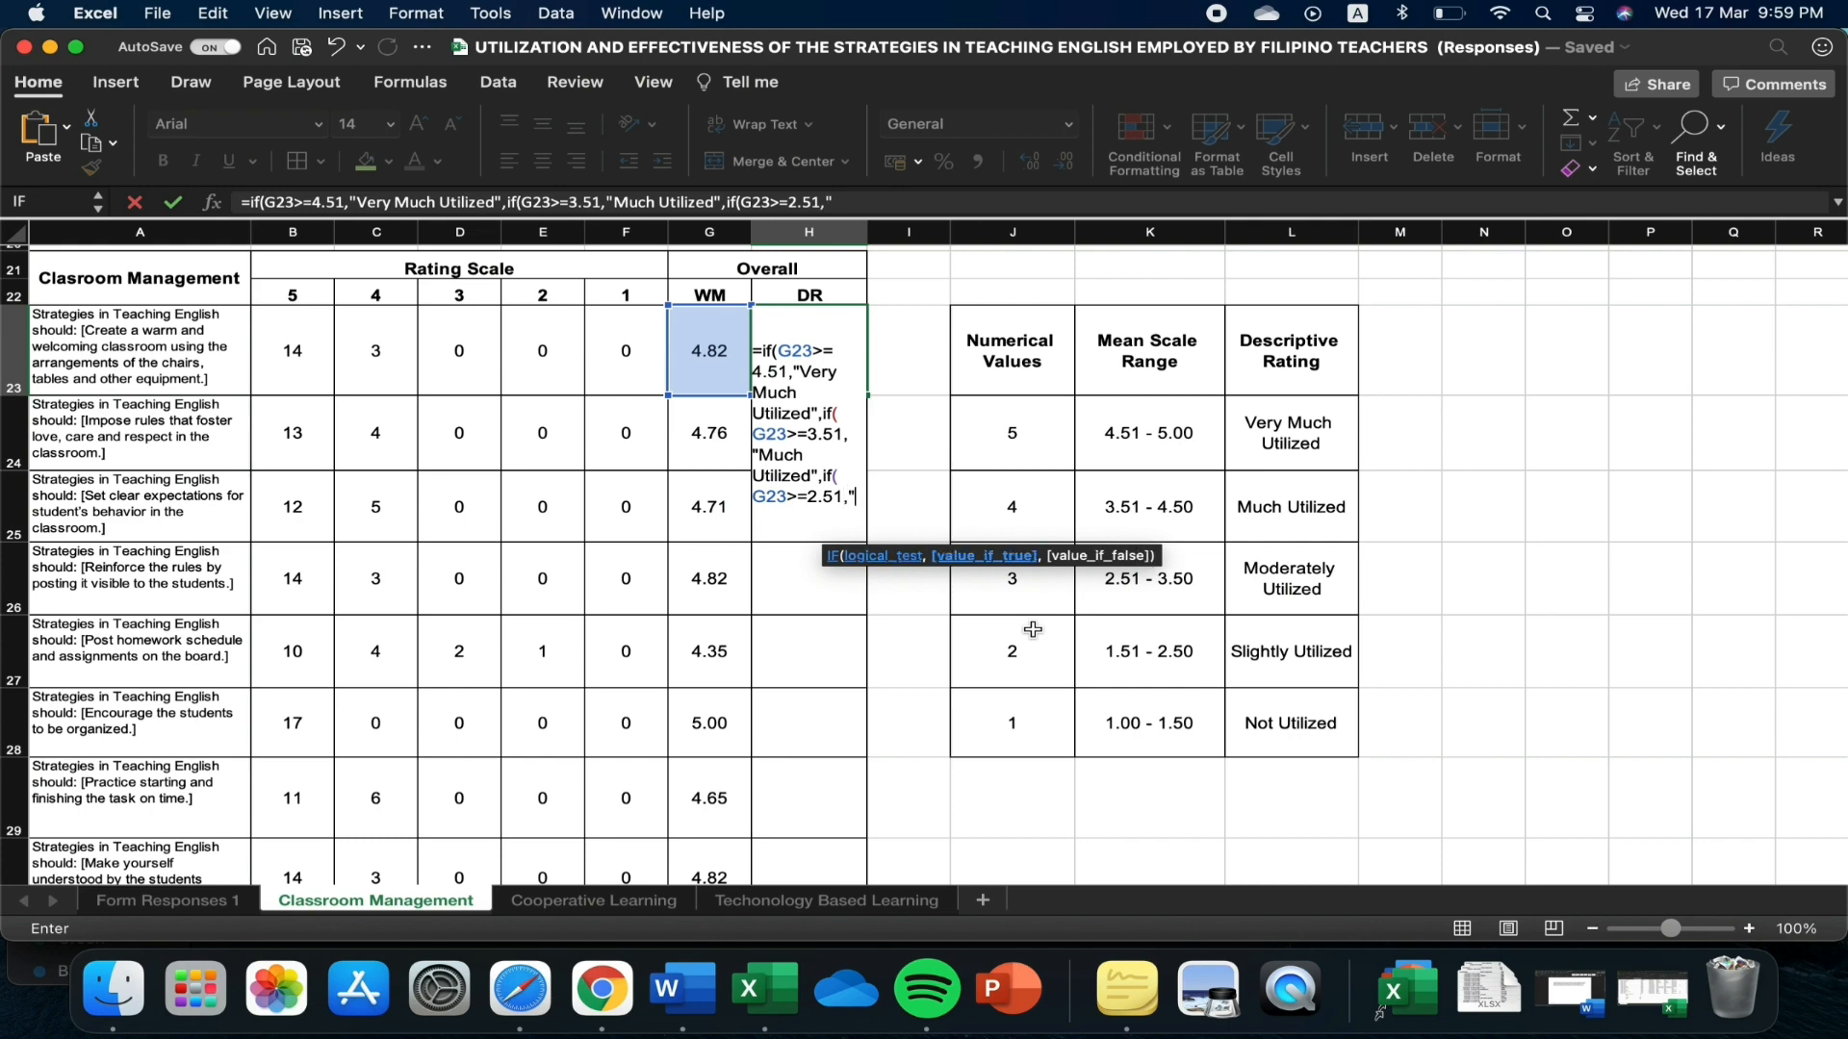
text(Modera)
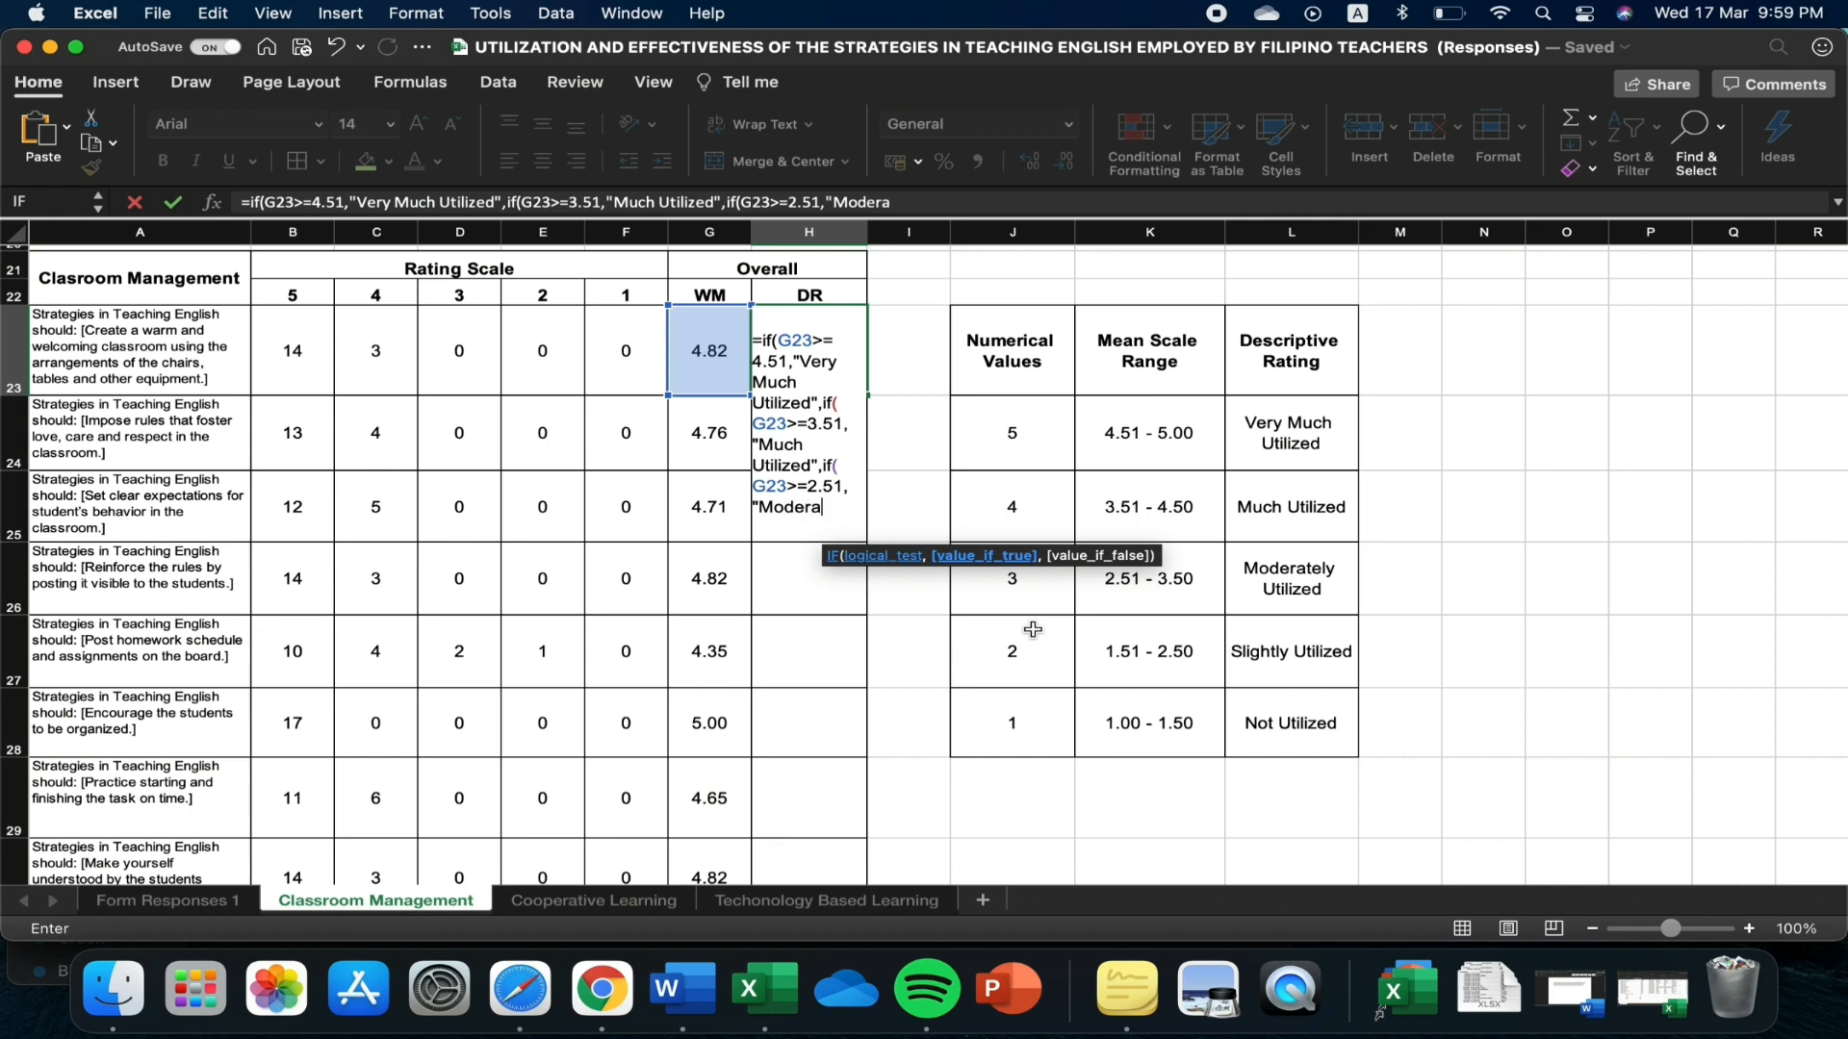
text(tely Utilized)
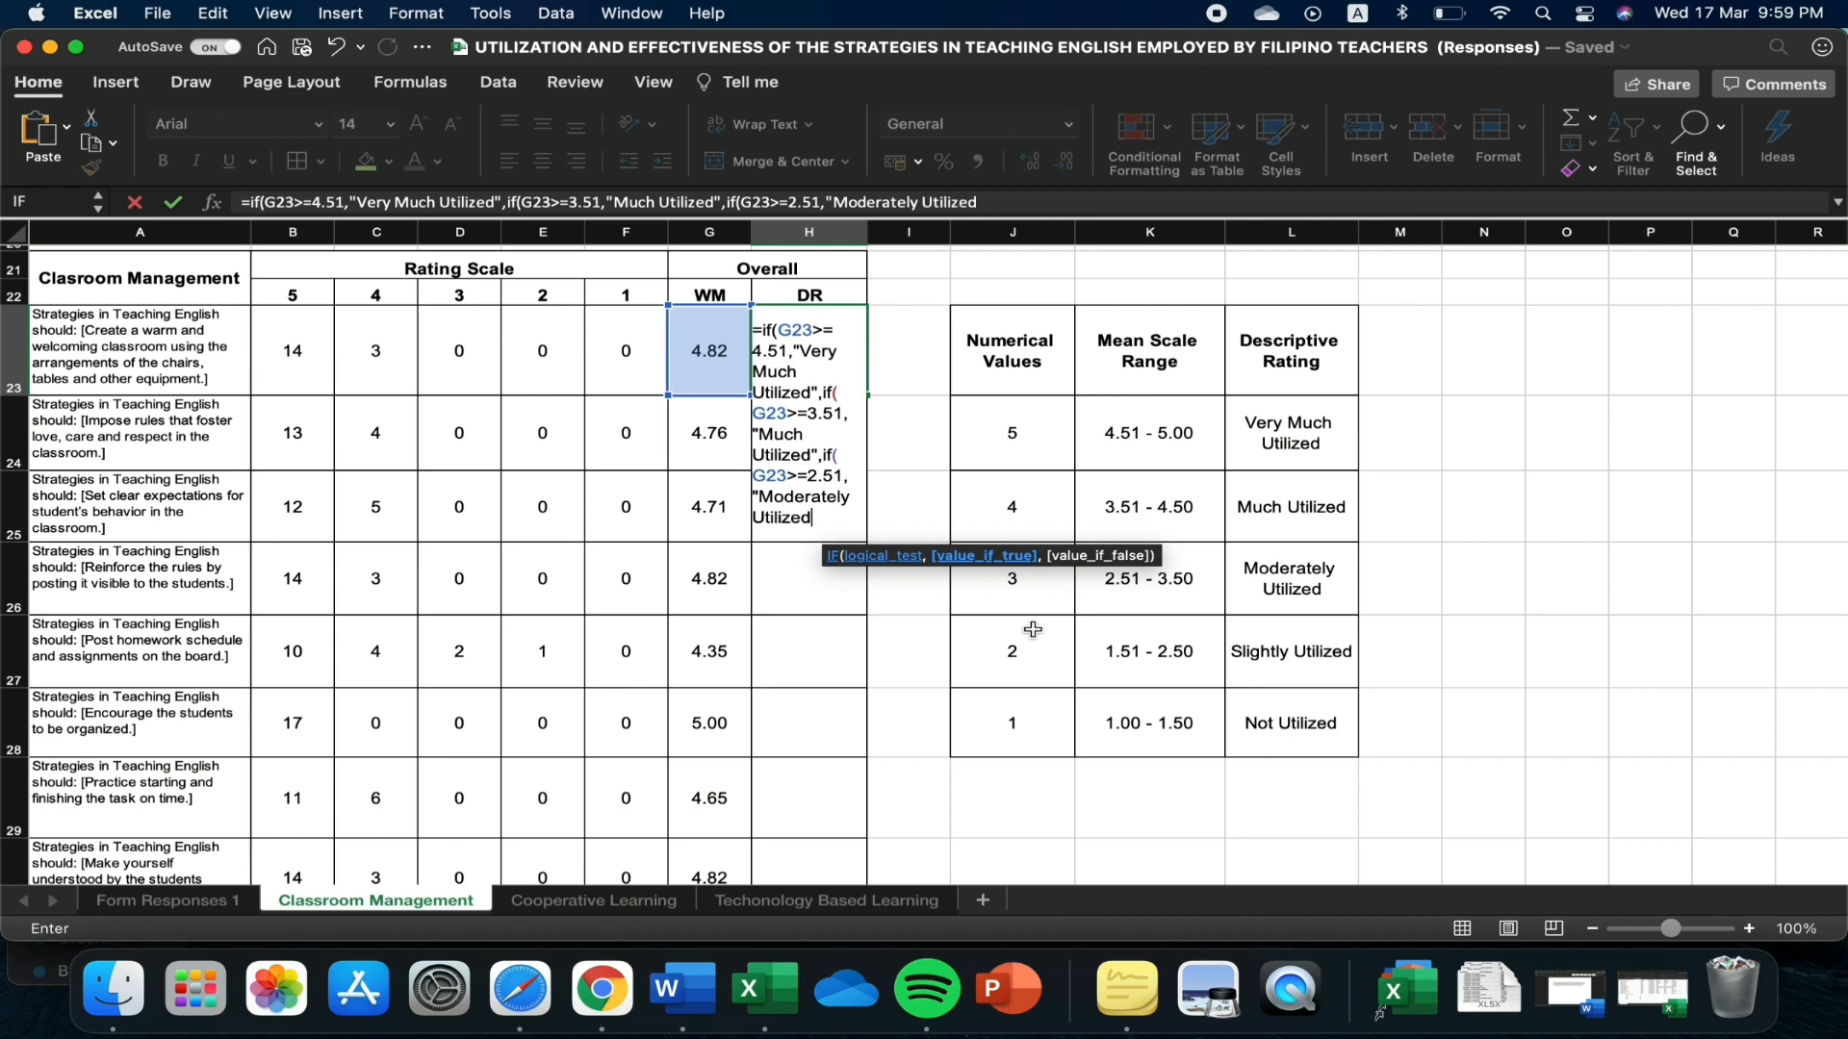
text(",)
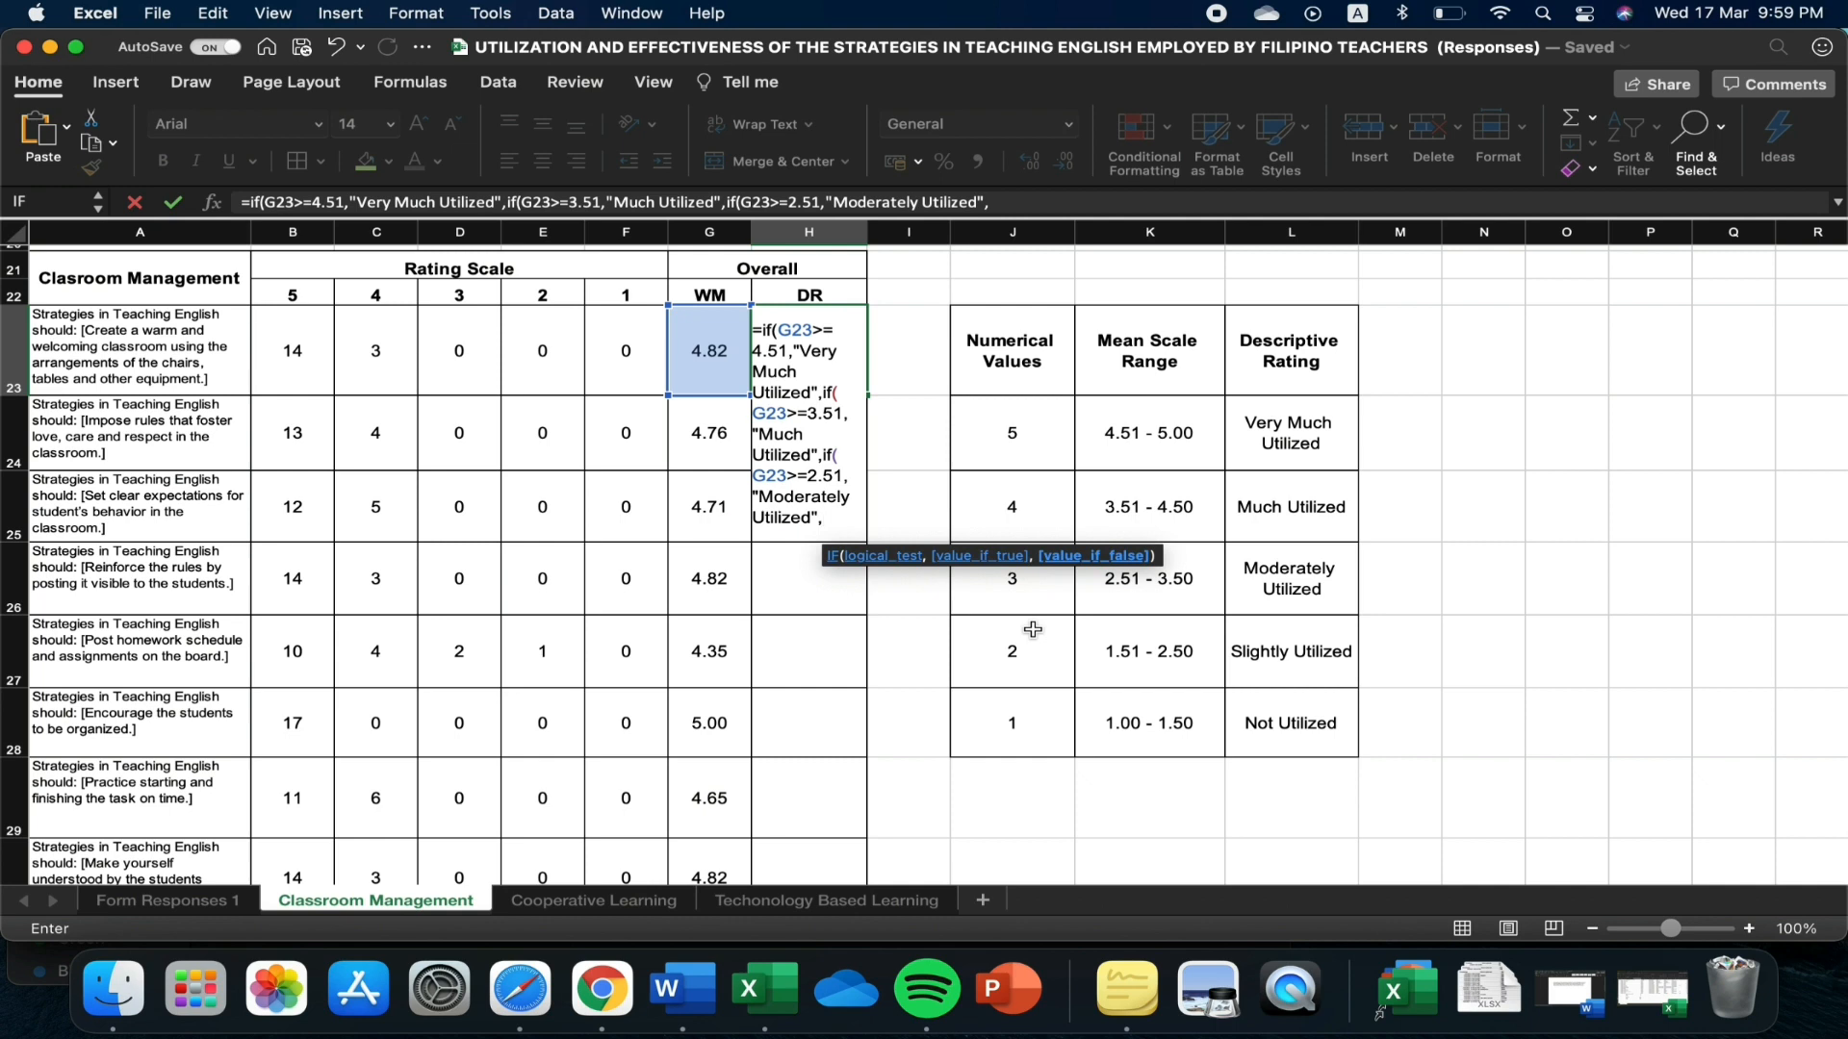
Nest a fourth IF in the H23 formula that returns "Slightly Utilized" when G23>=1.51
text(if()
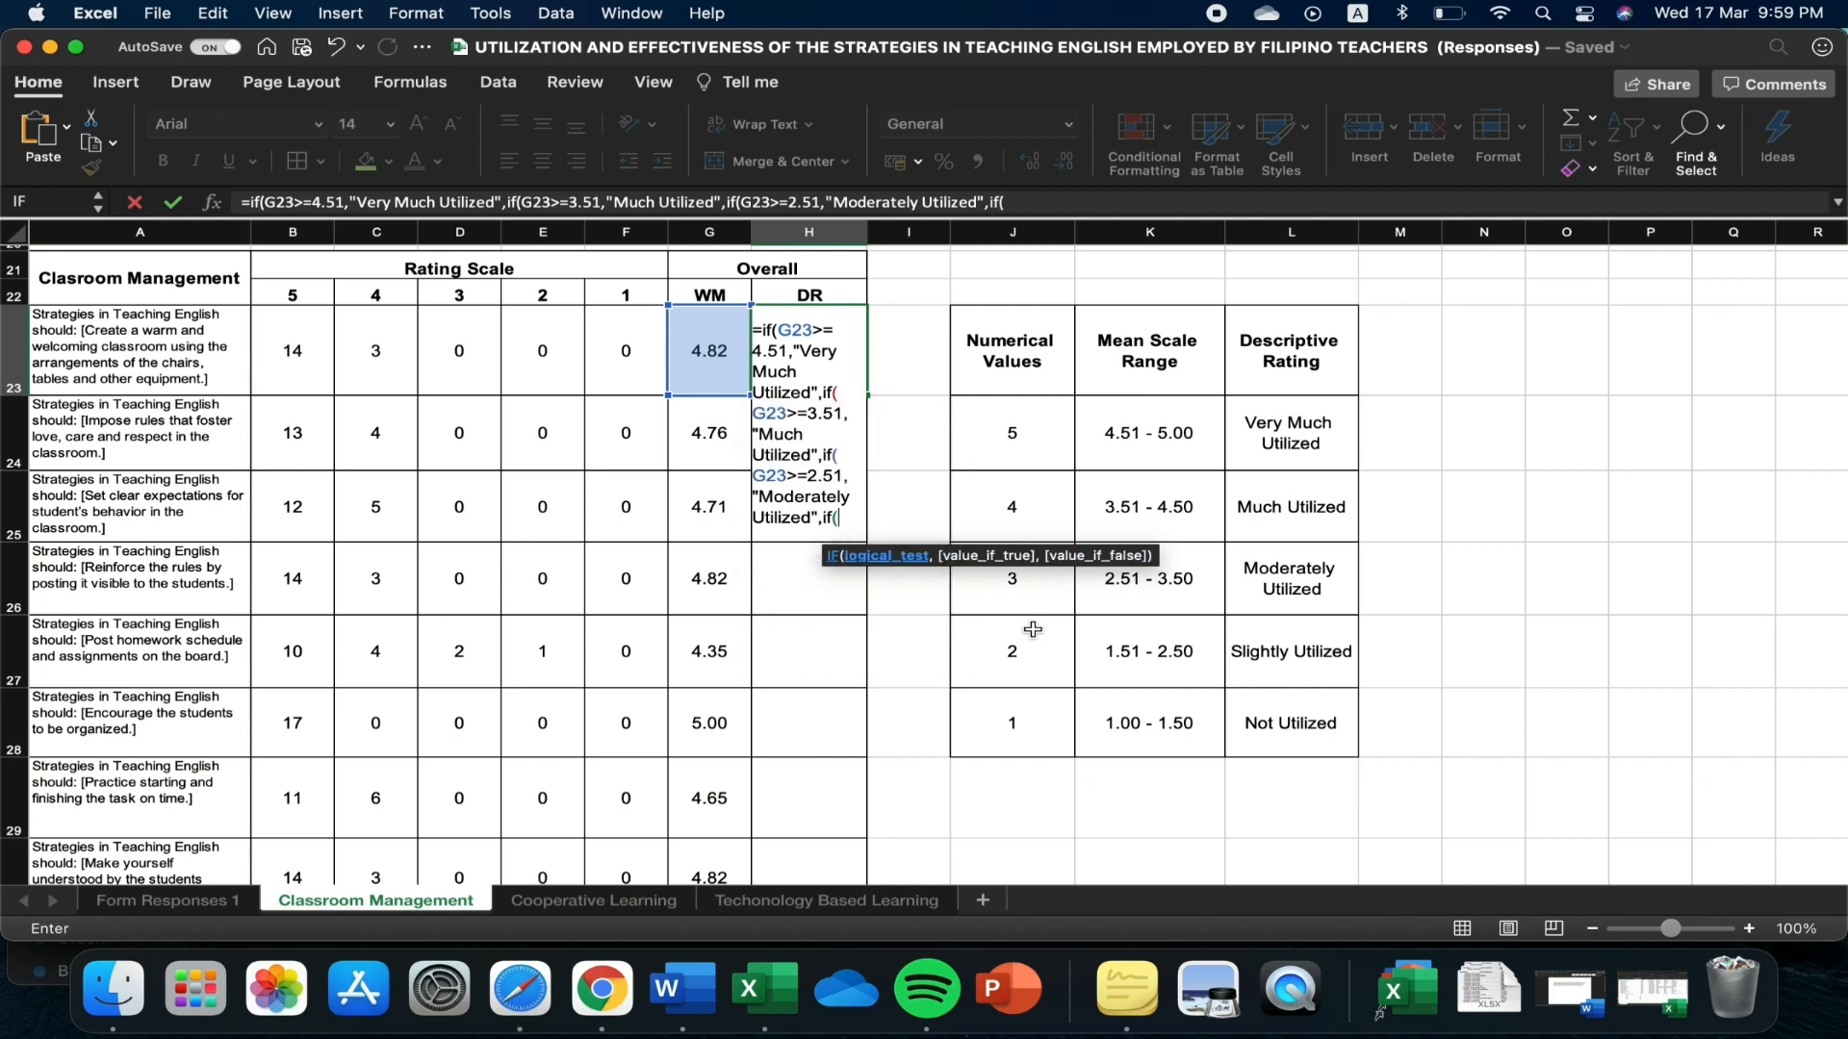
click(721, 358)
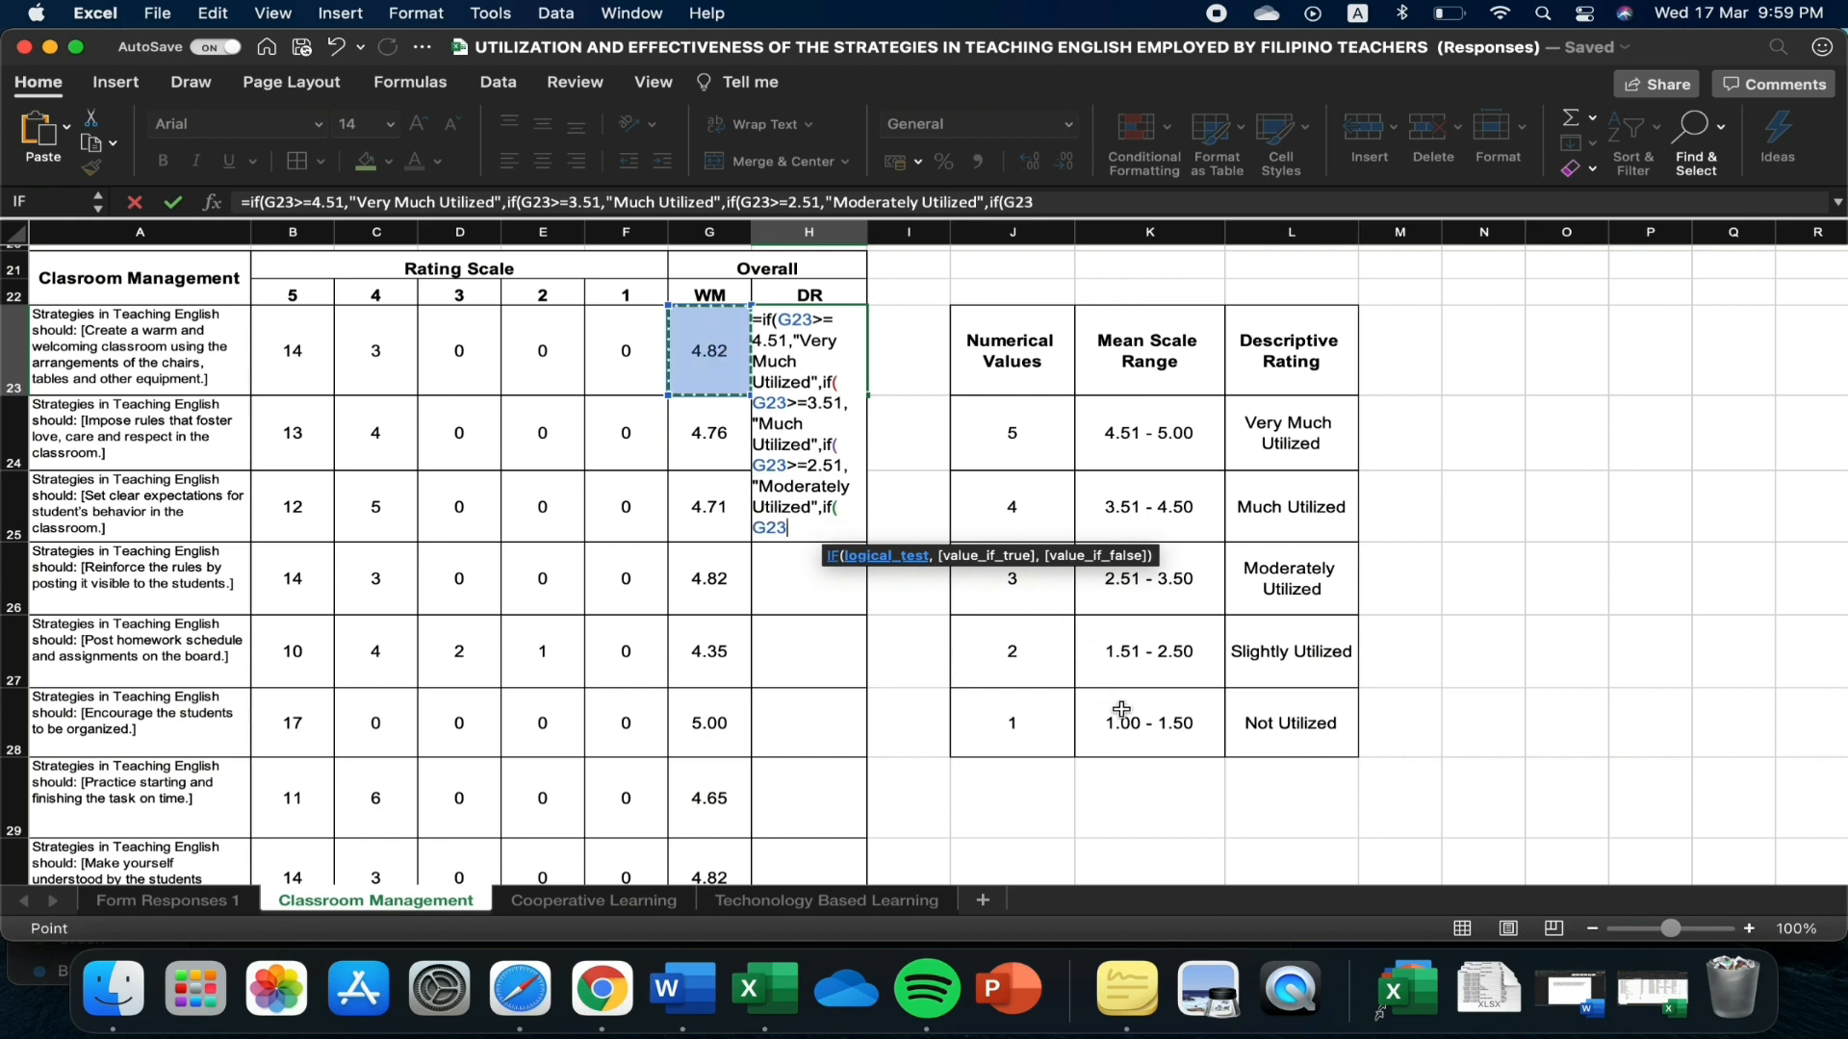
text(>=1.51,")
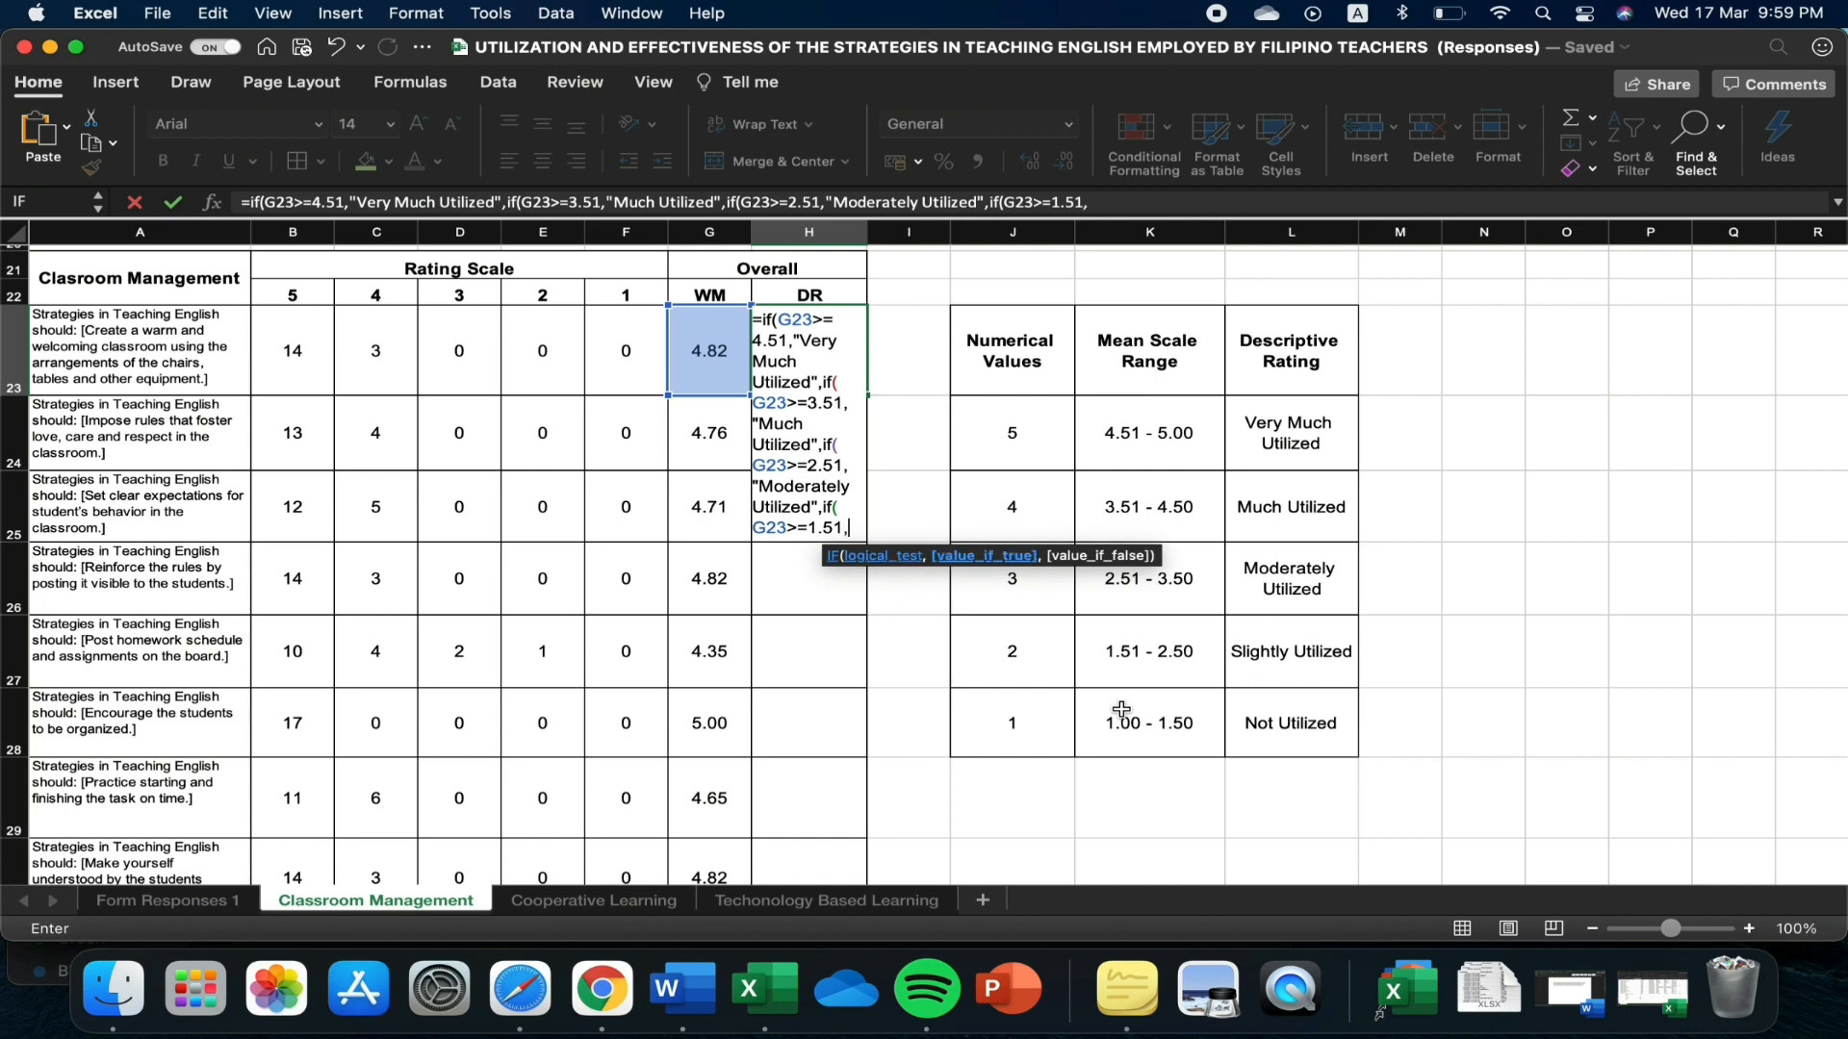
text(Sli)
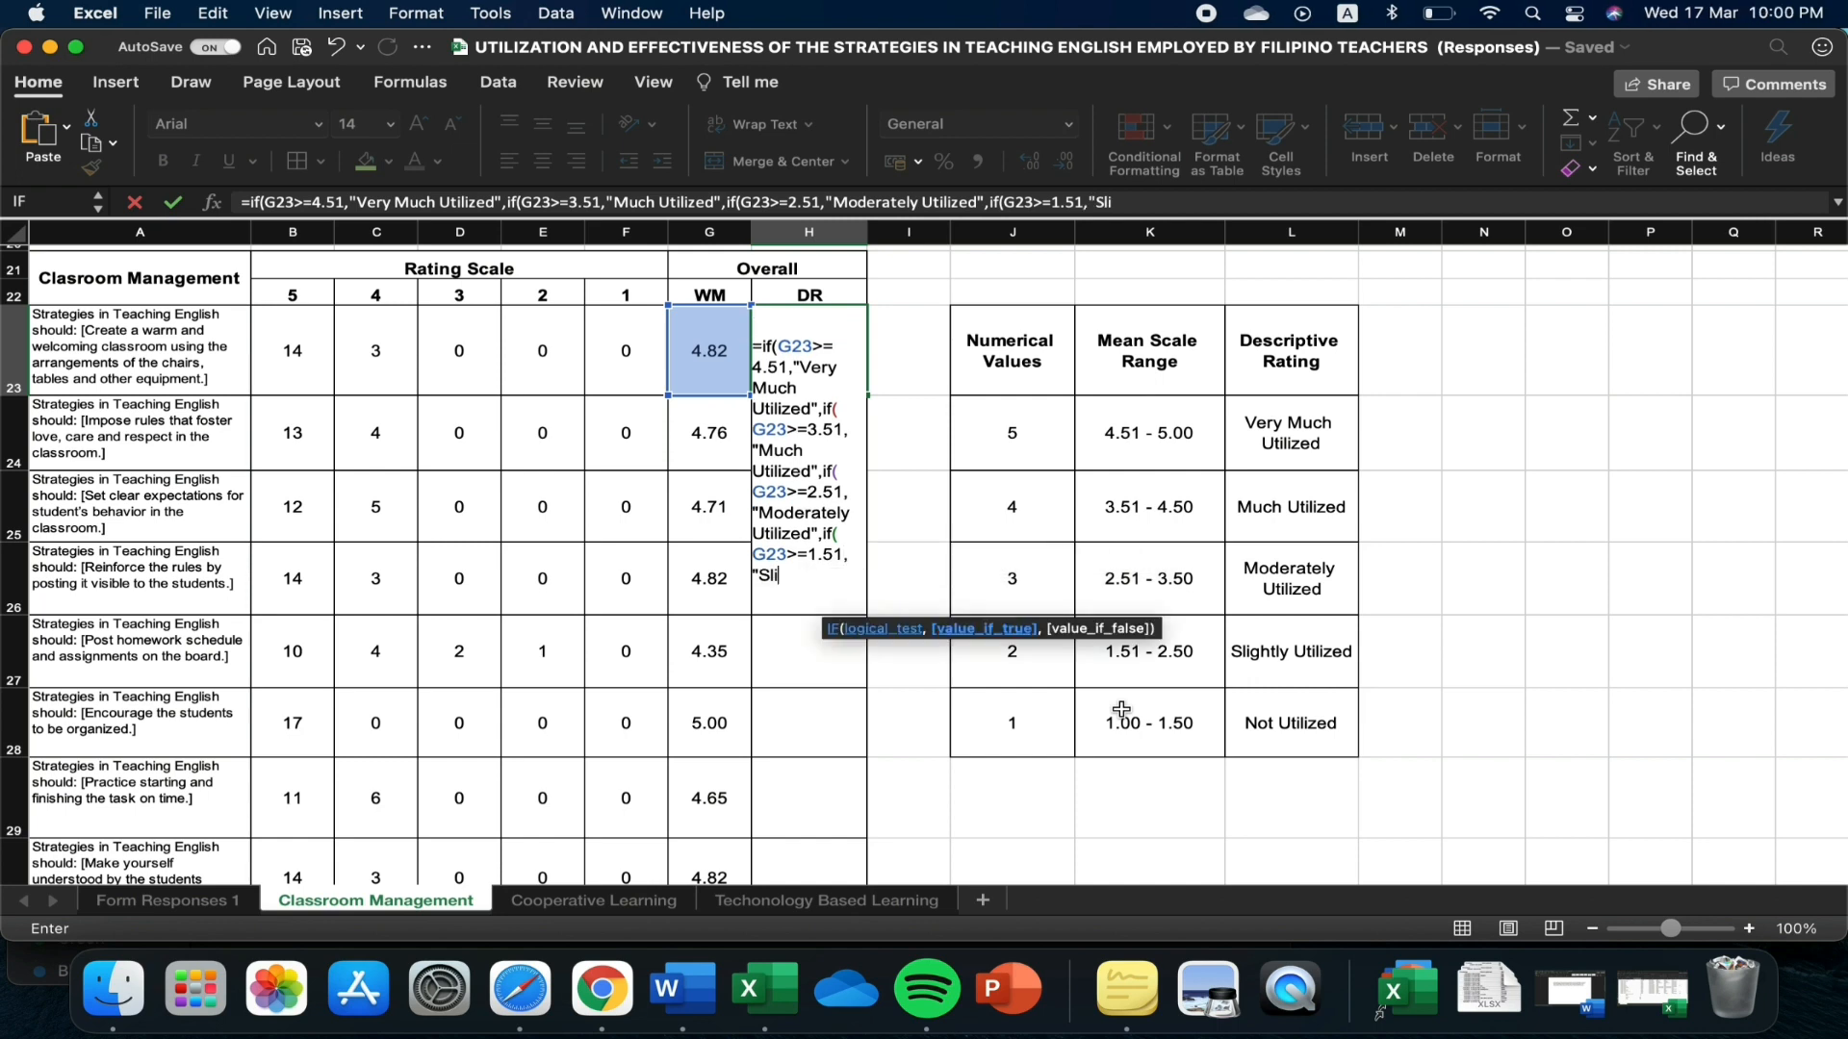
text(ghtly Utilized")
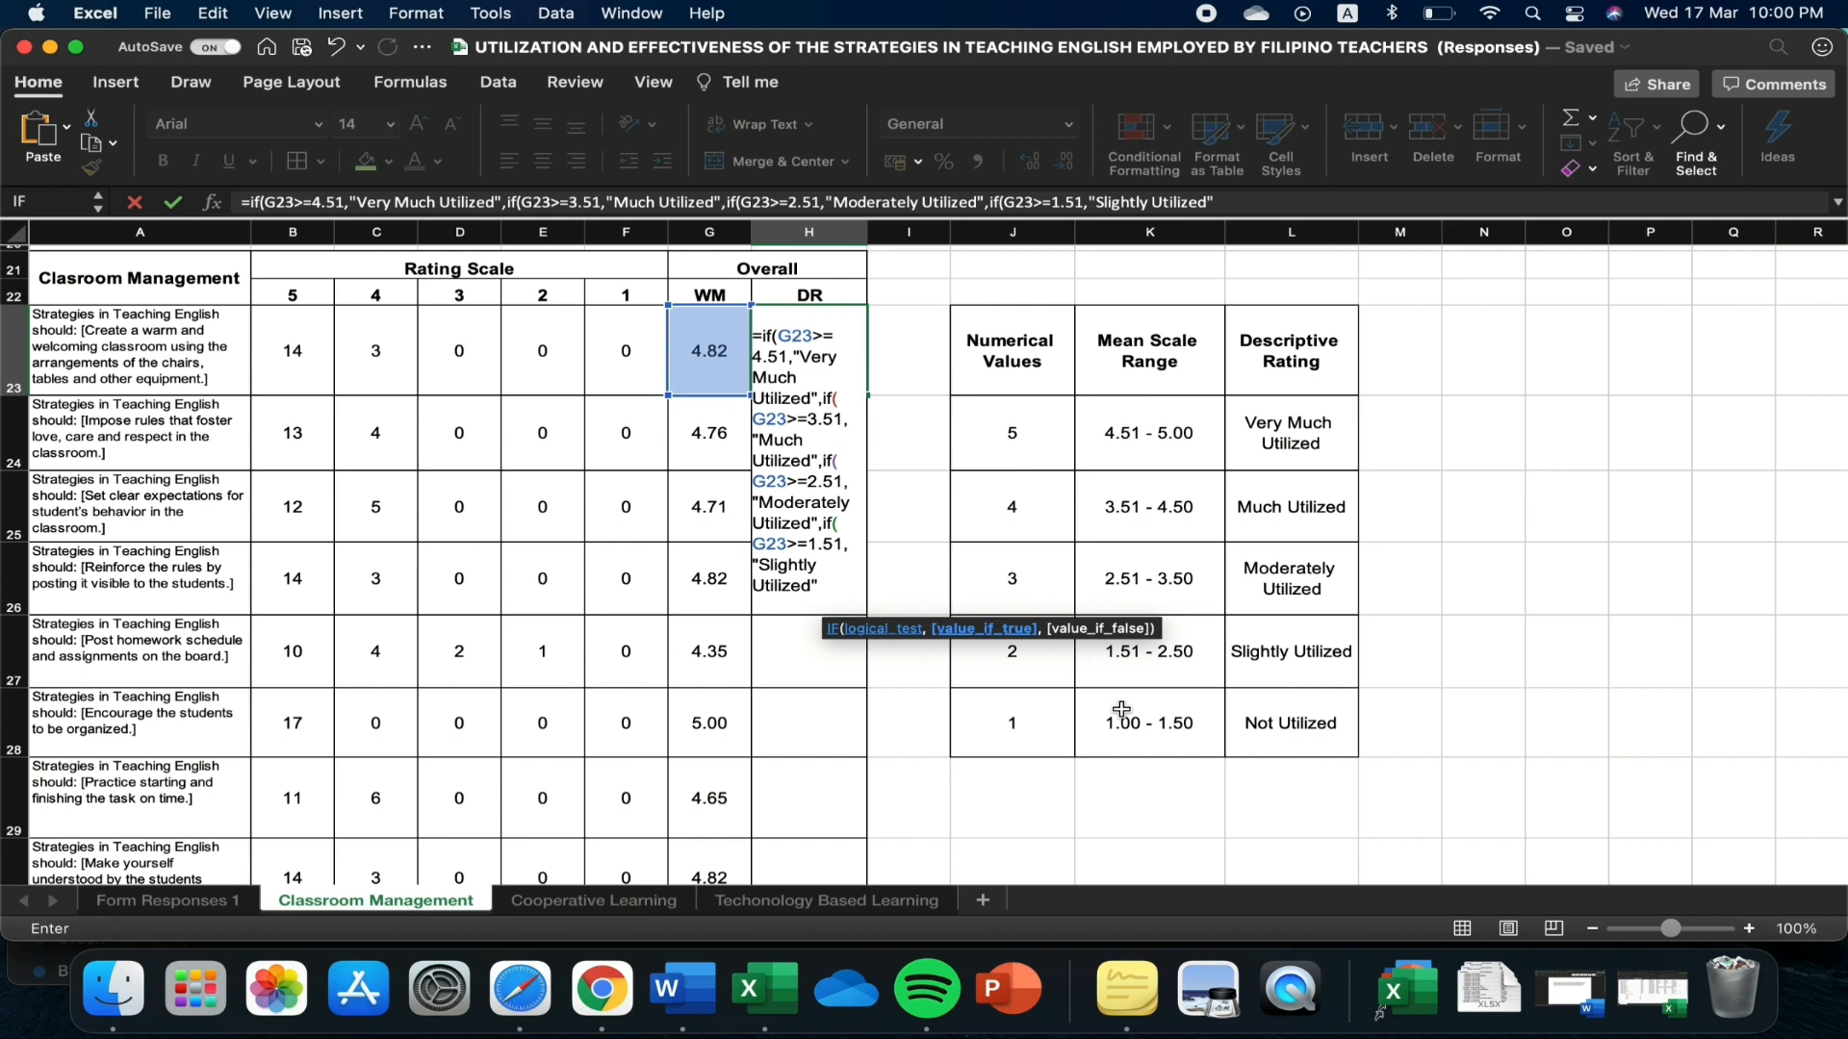
text(,)
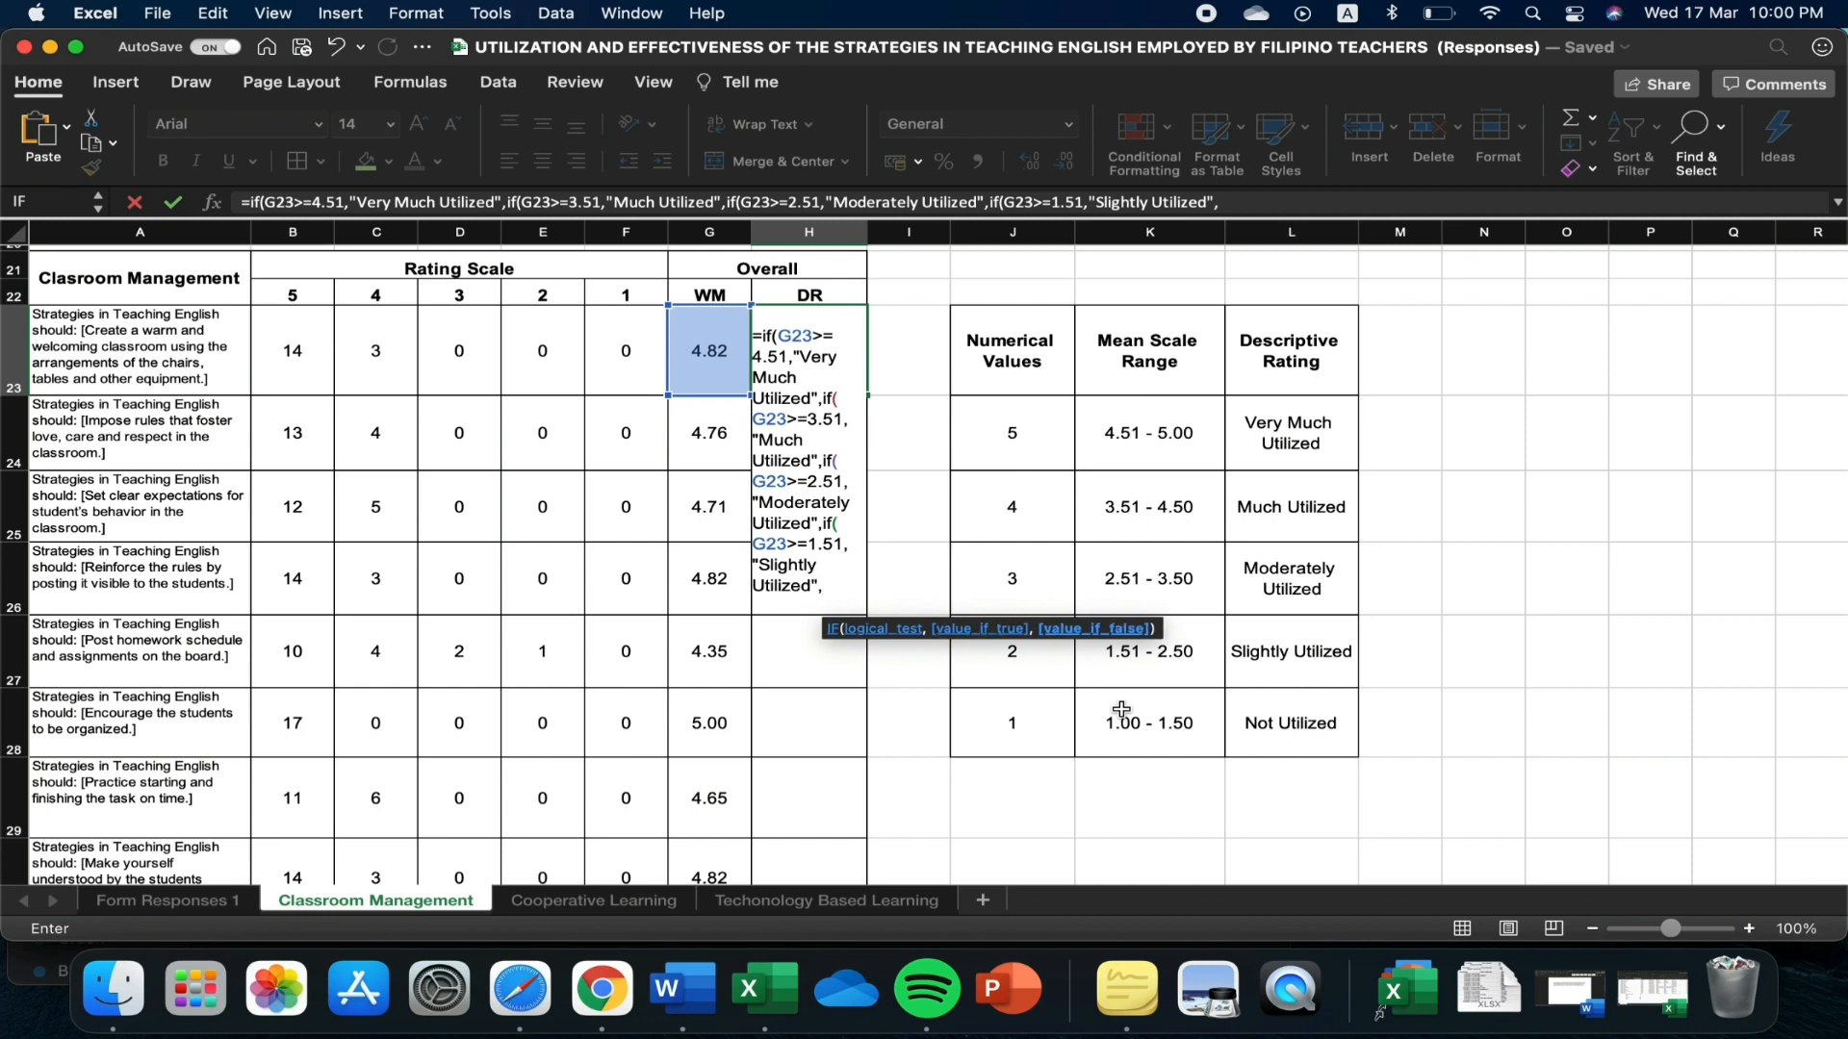
Complete the H23 formula with "Not Utilized" as the fallback value and enter it, accepting the proposed parenthesis correction
text("Not Utilized)
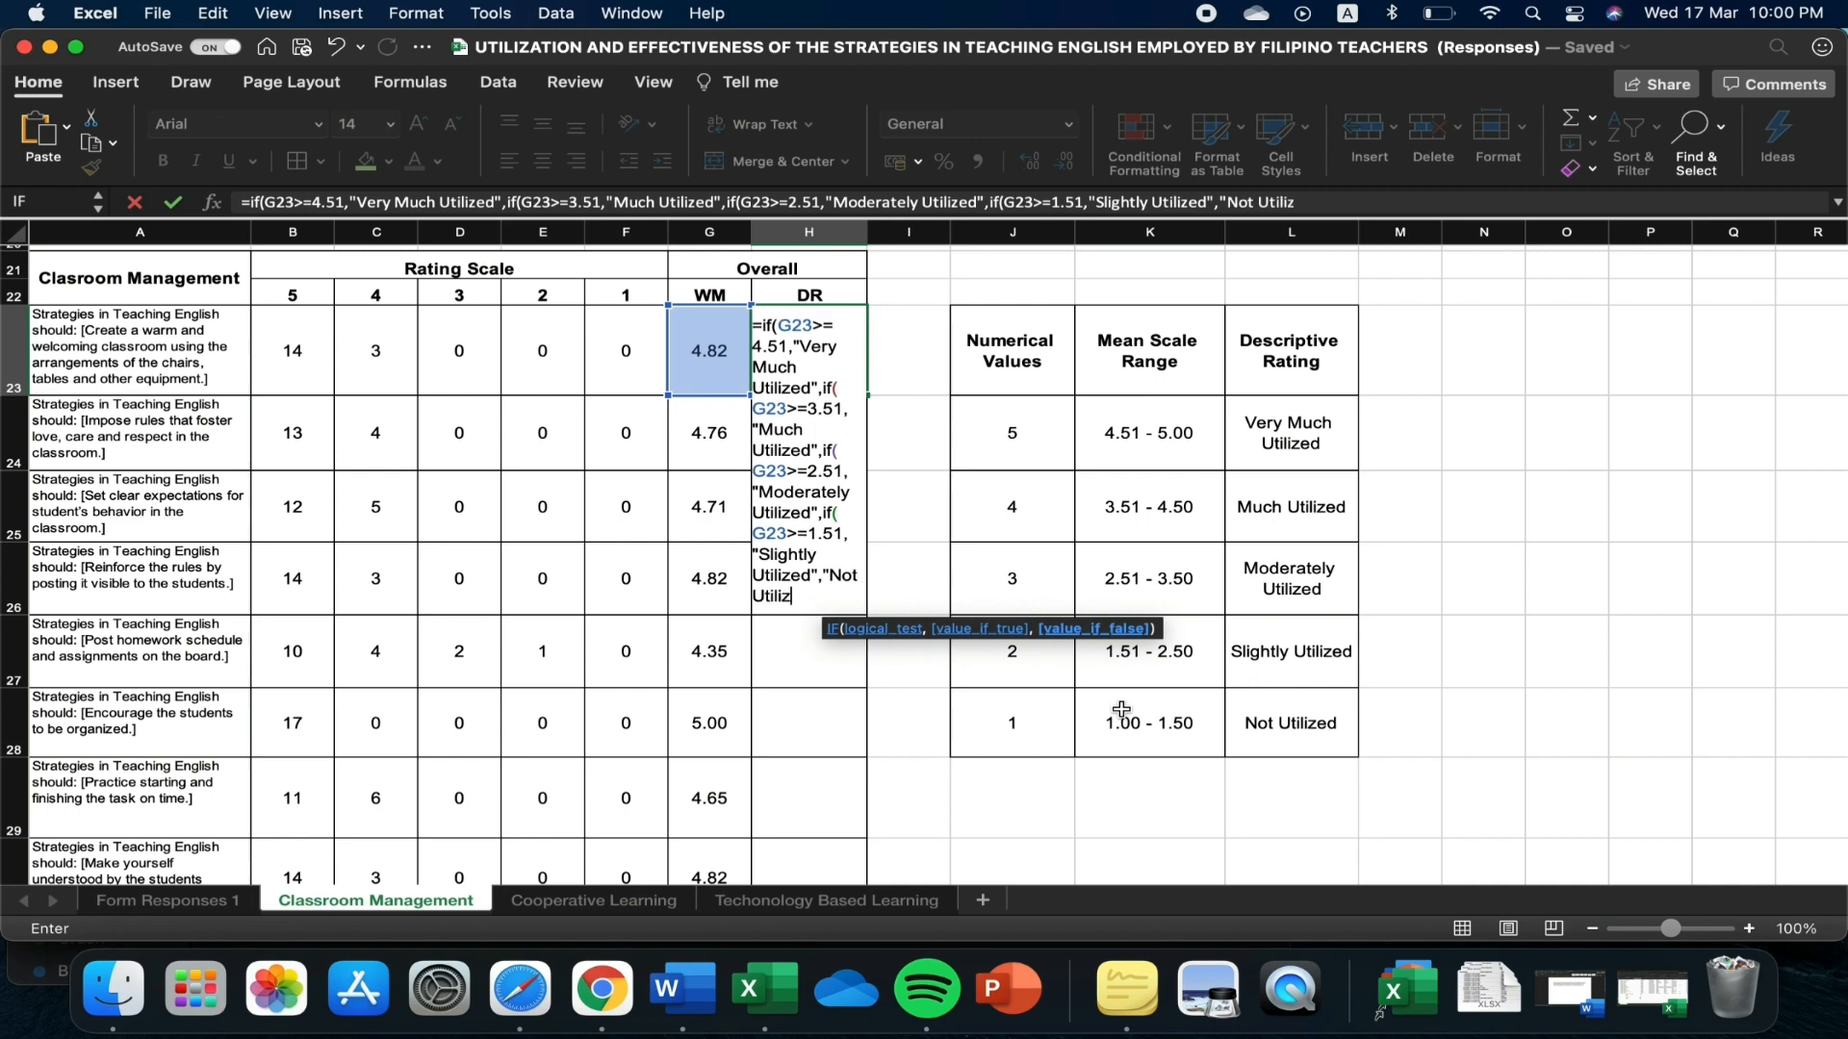
text(")))))
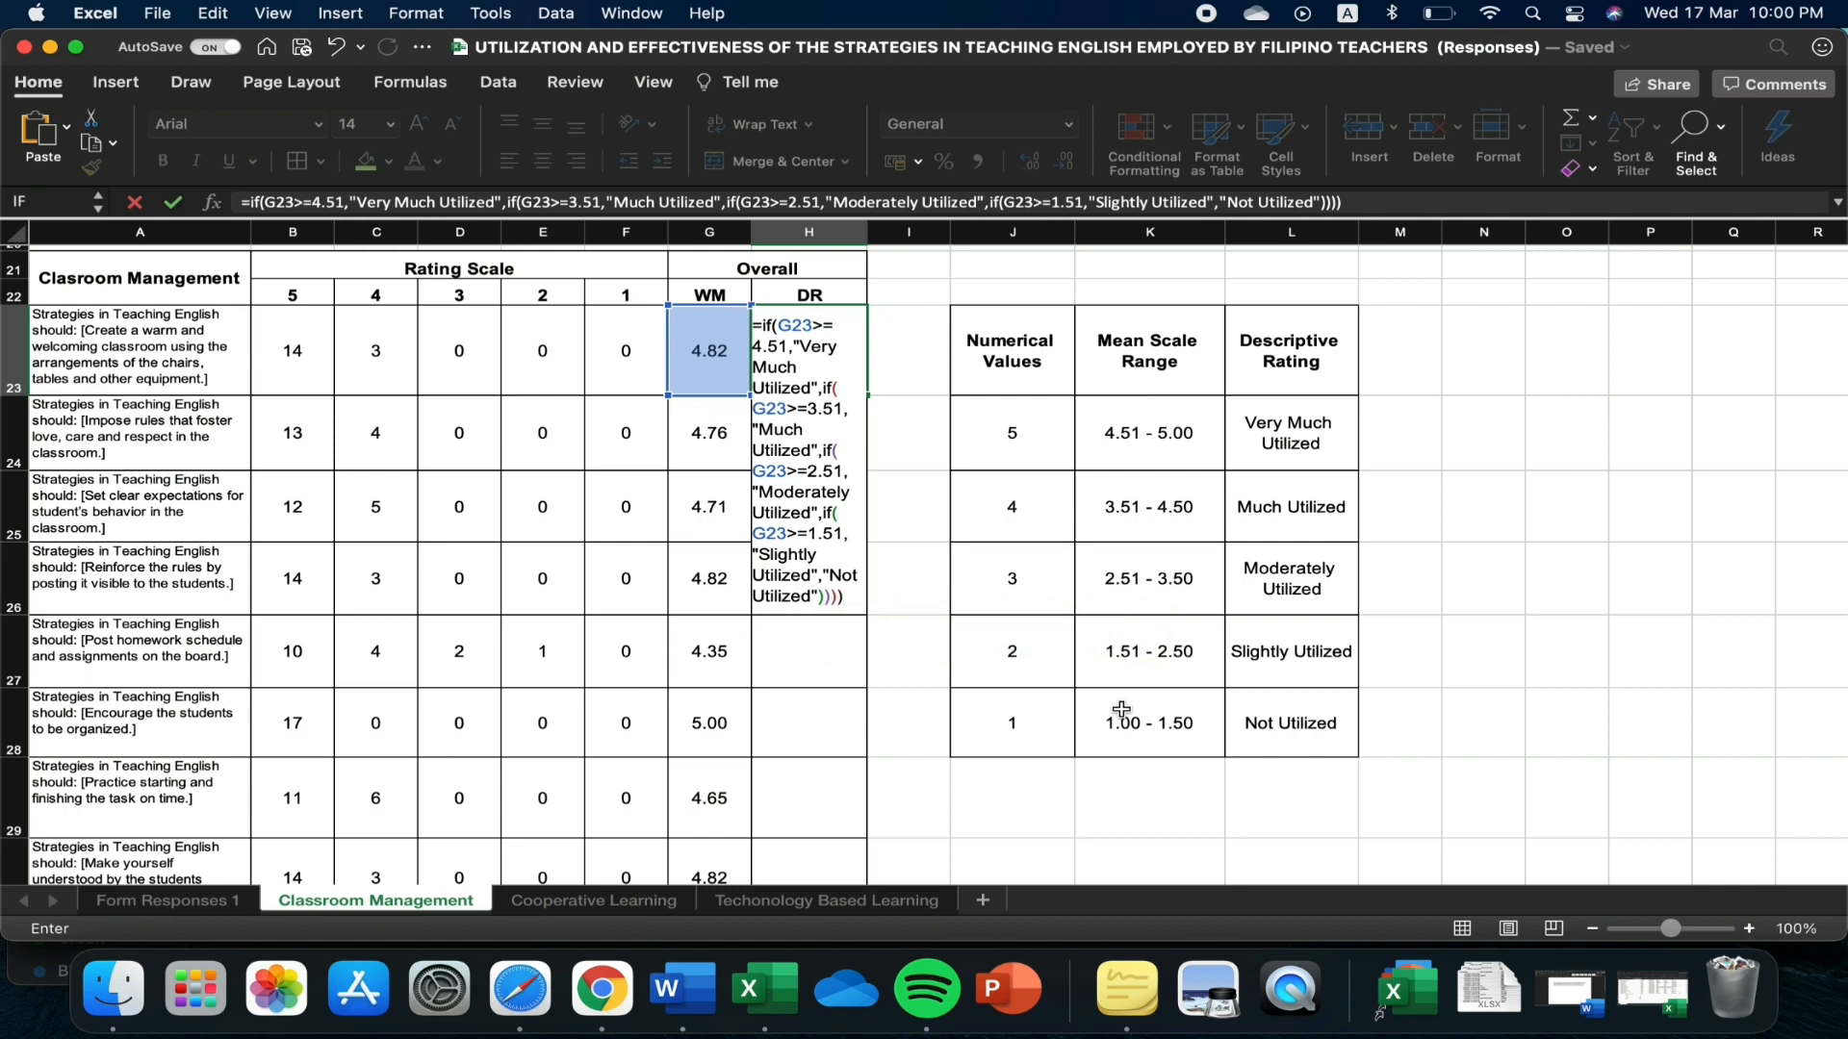
text())
key(Return)
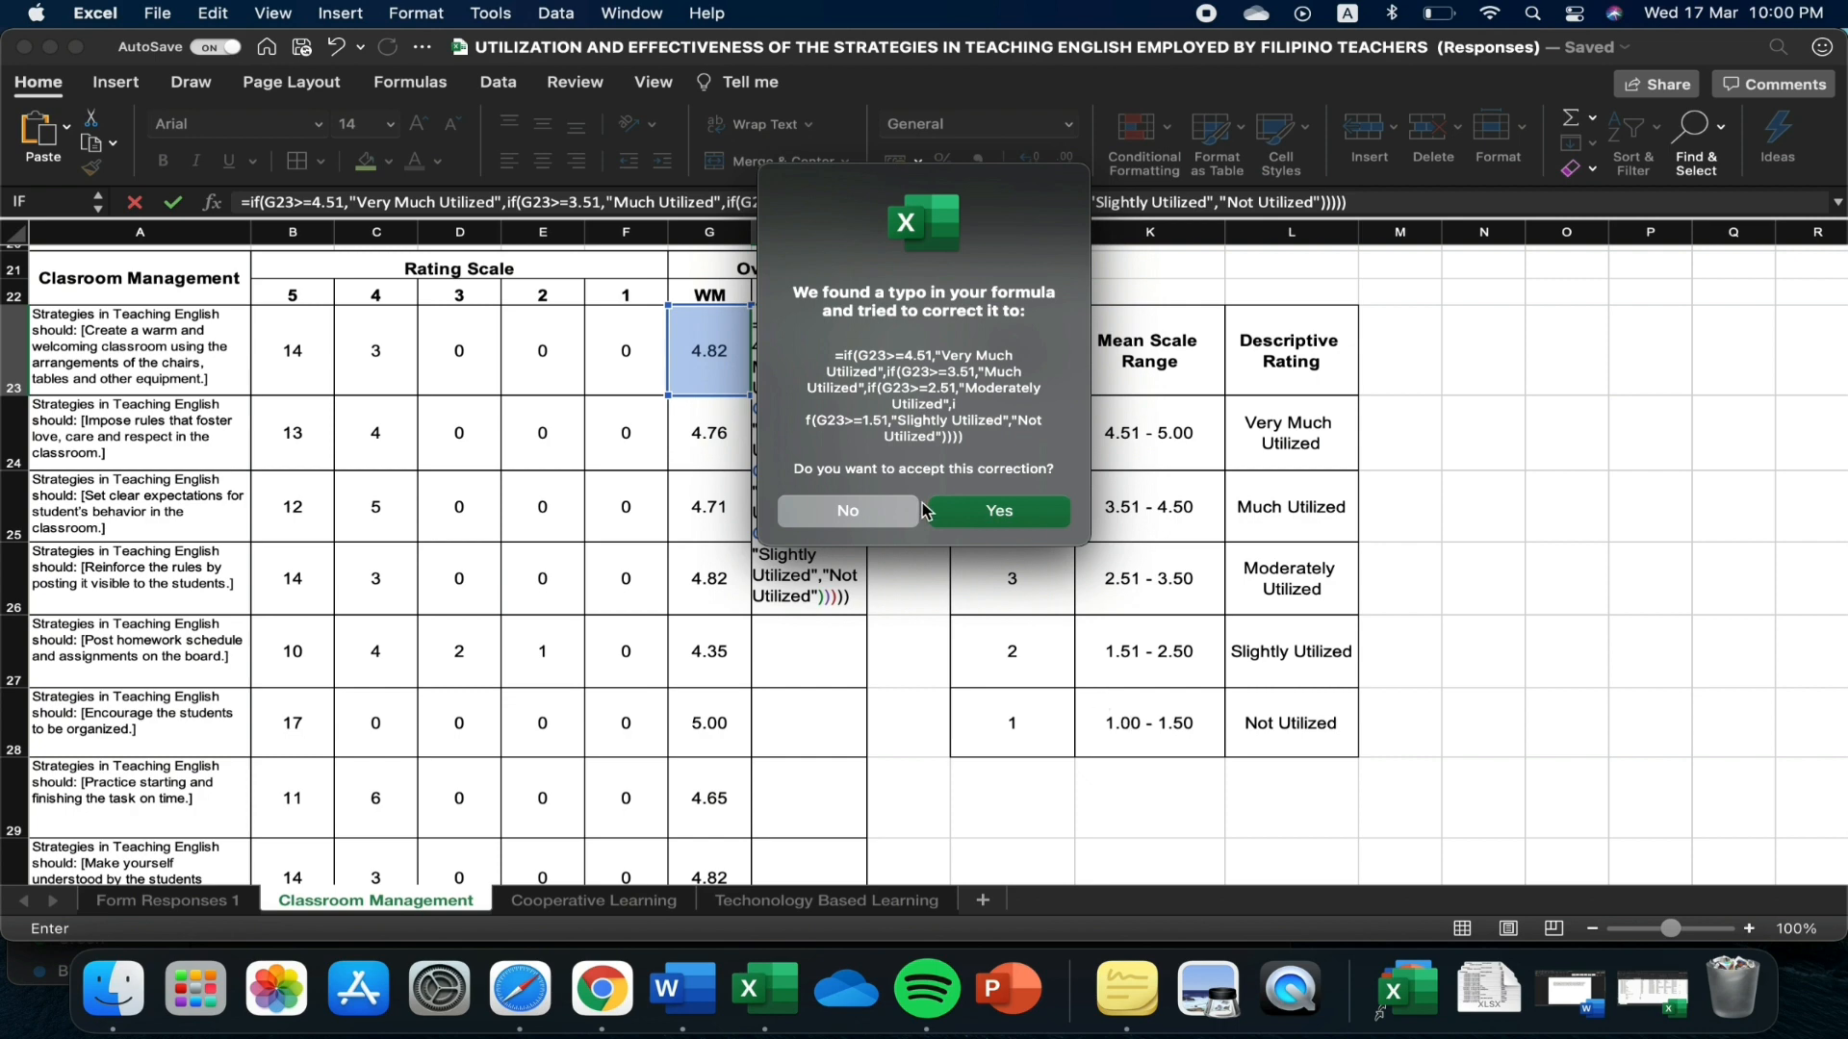
click(1001, 512)
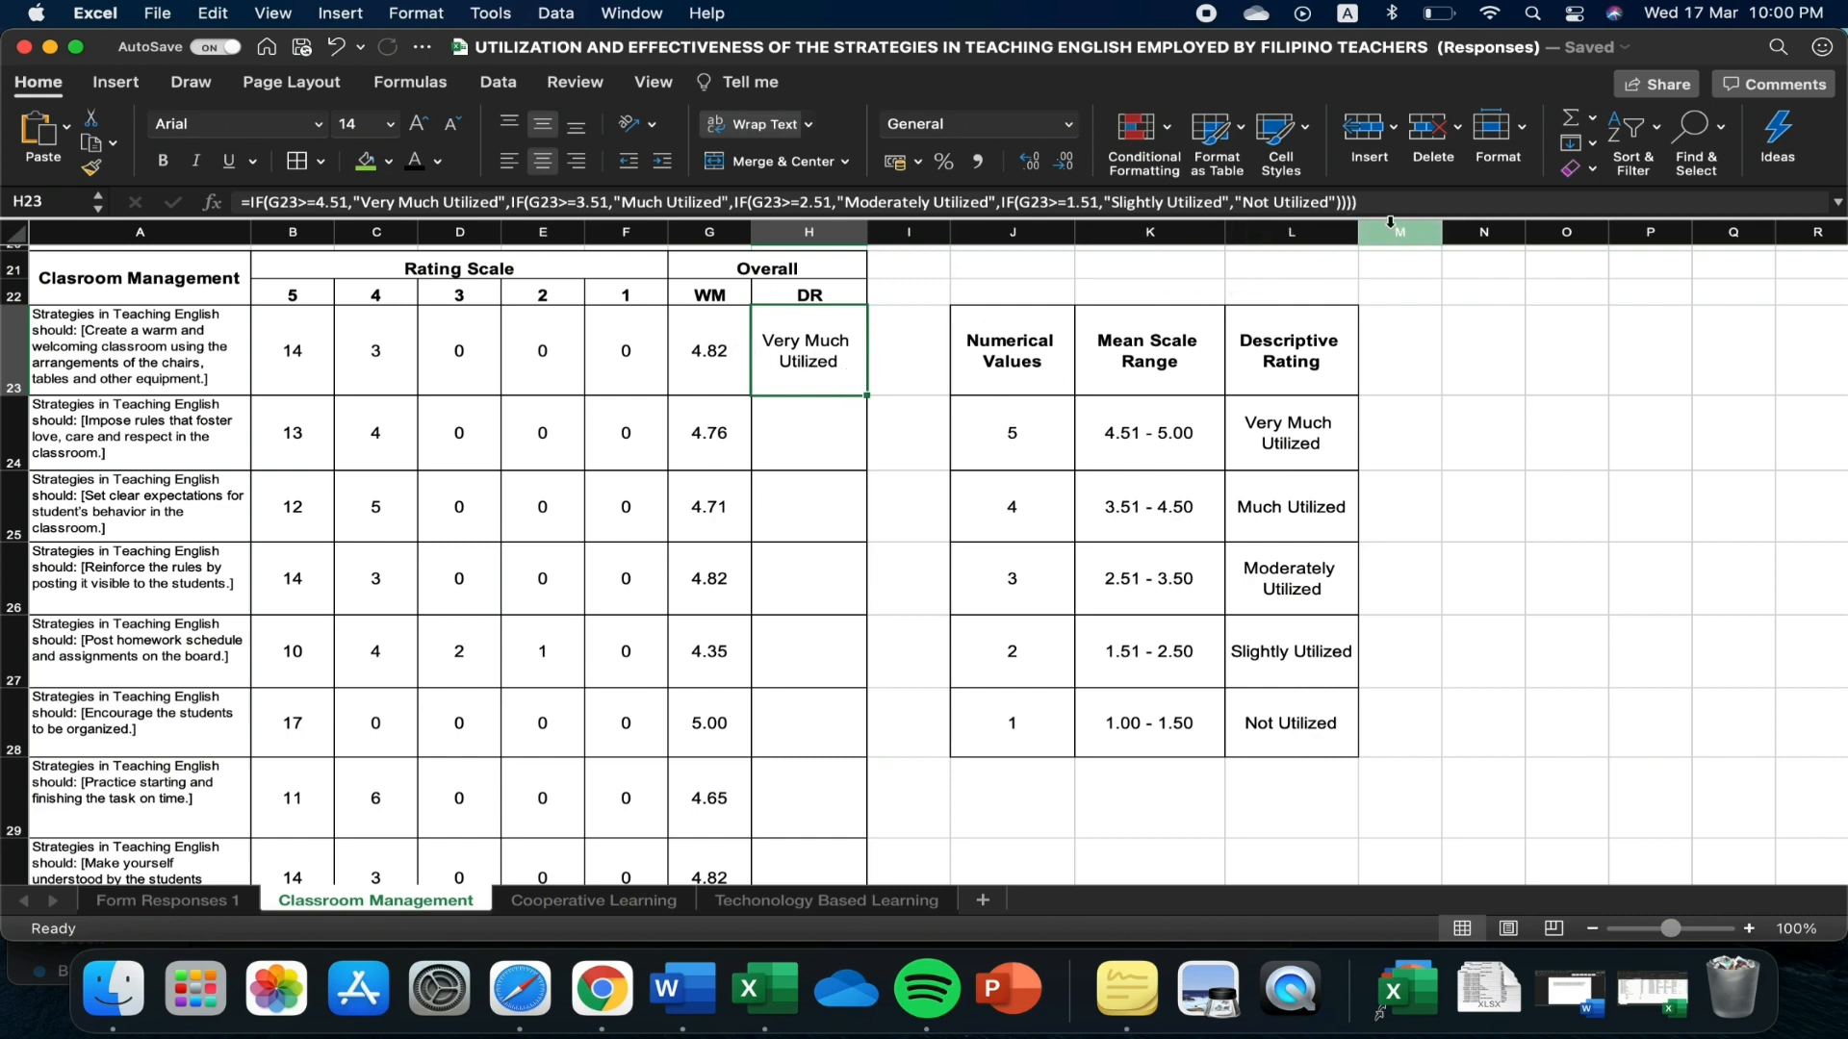
Fill the H23 descriptive rating formula down the DR column through the Overall Weighted Mean Rating row, H33
click(1369, 204)
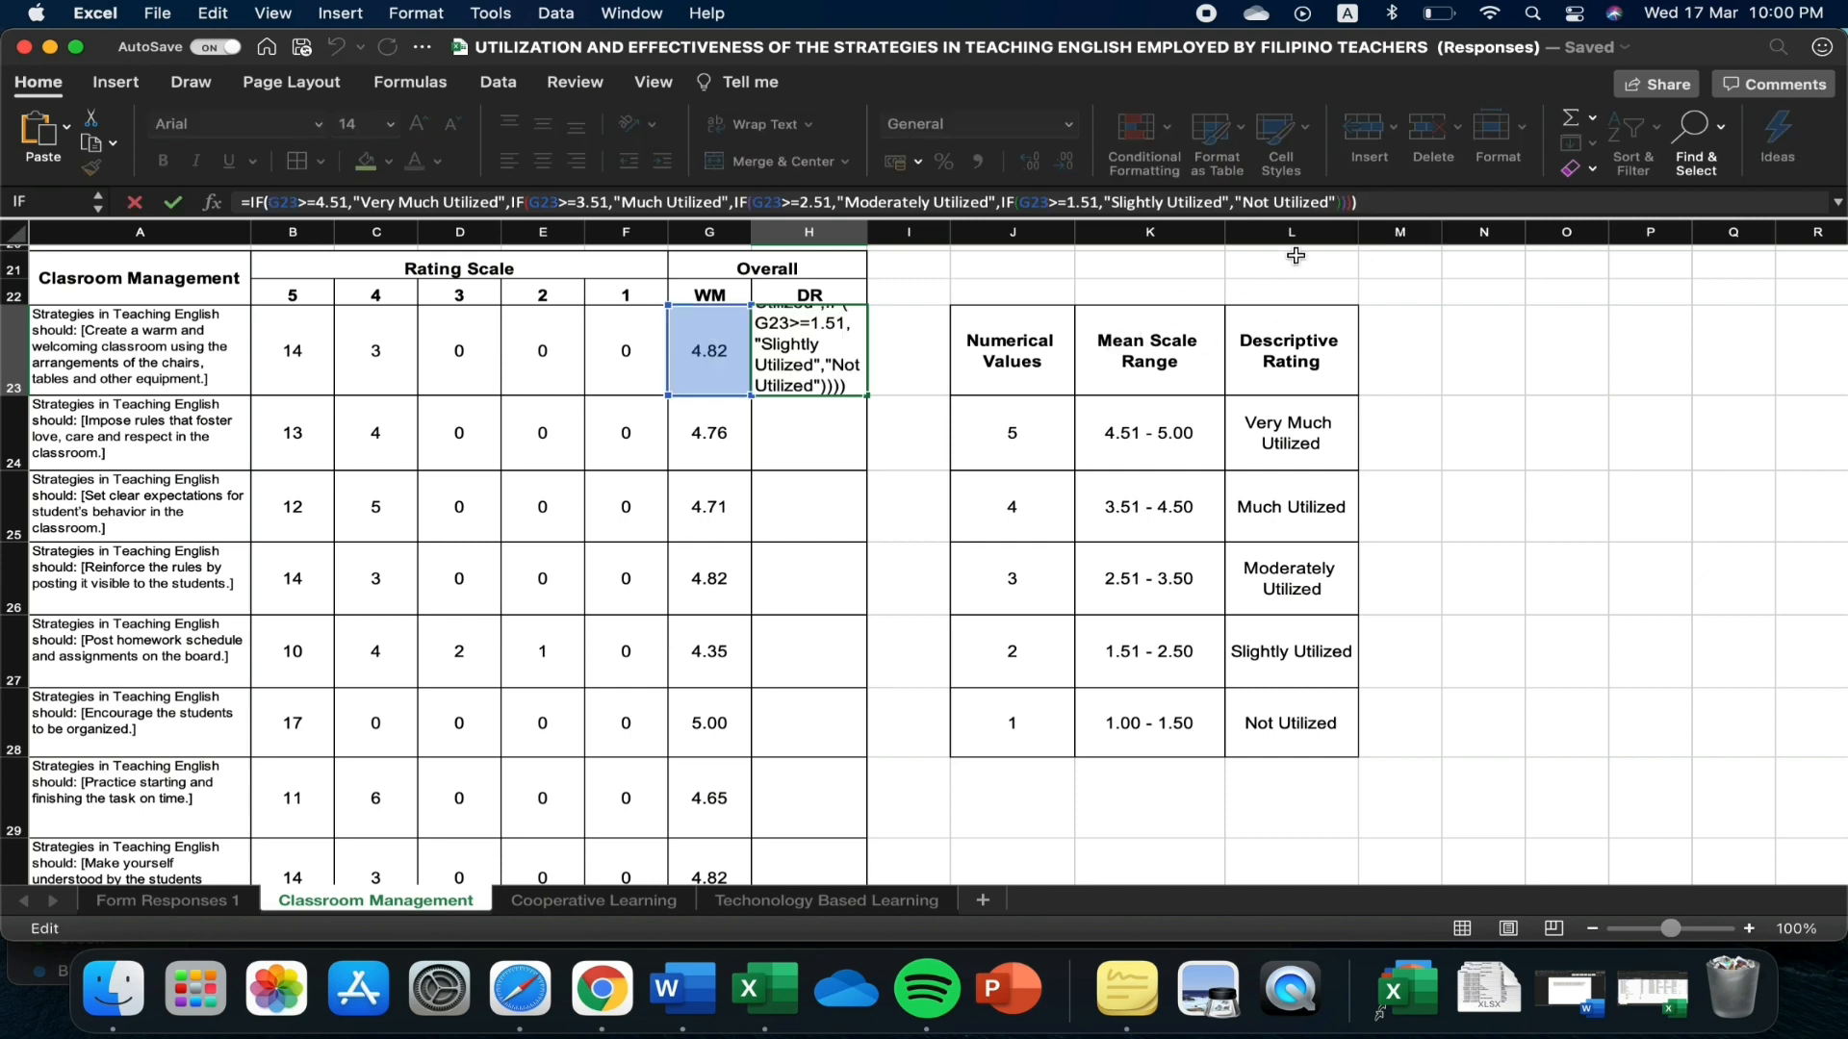
click(896, 438)
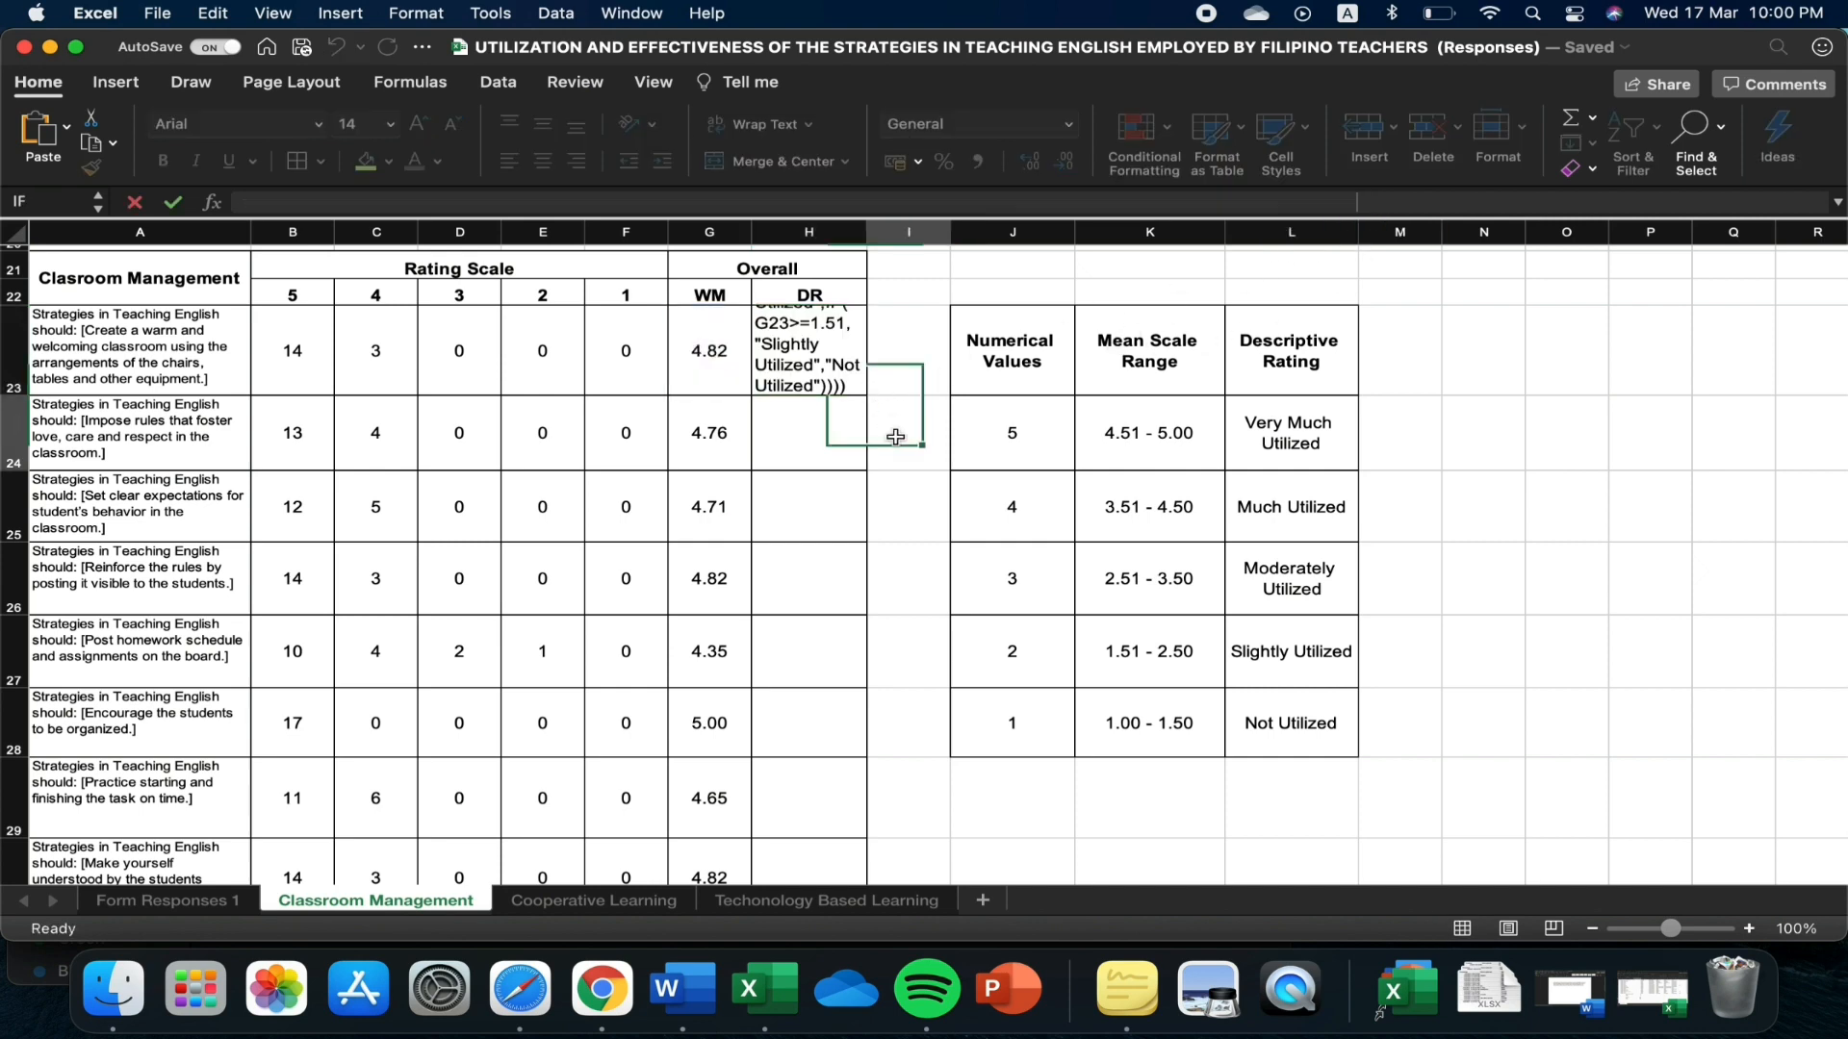
click(832, 373)
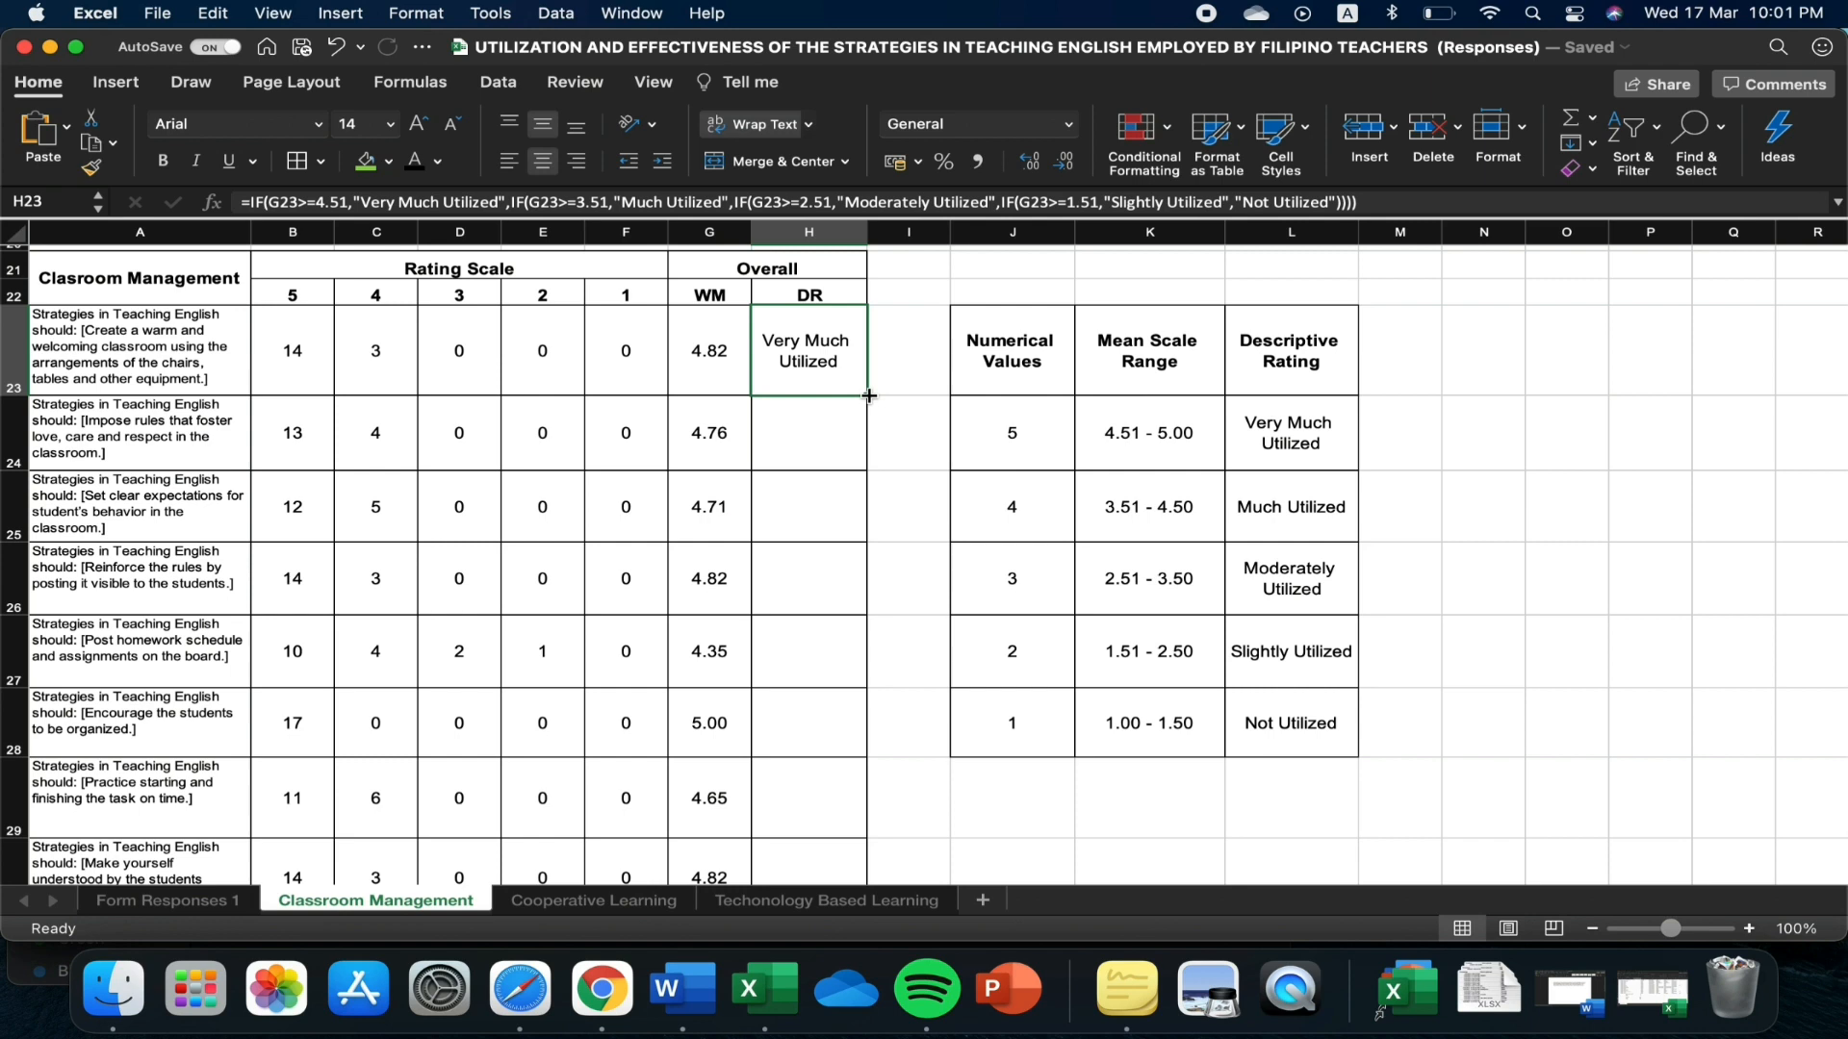
drag(869, 395, 869, 817)
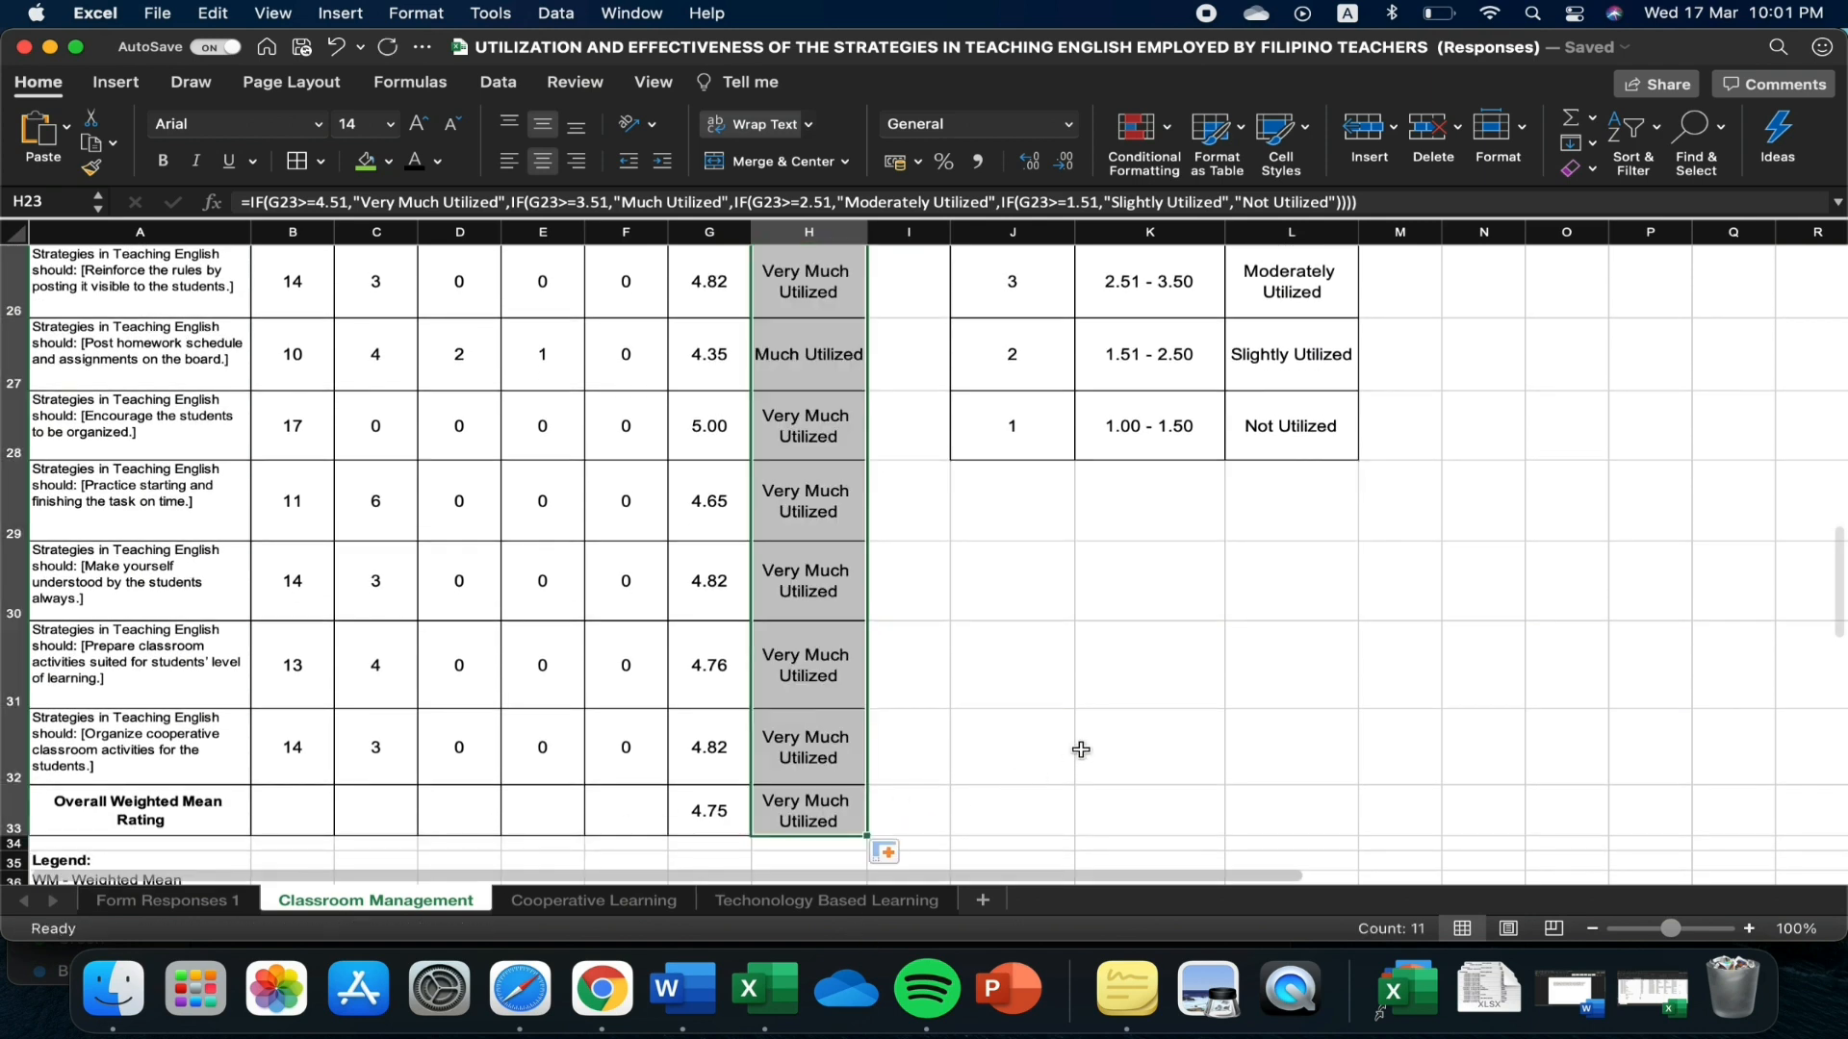
scroll(1088, 727, up, 10)
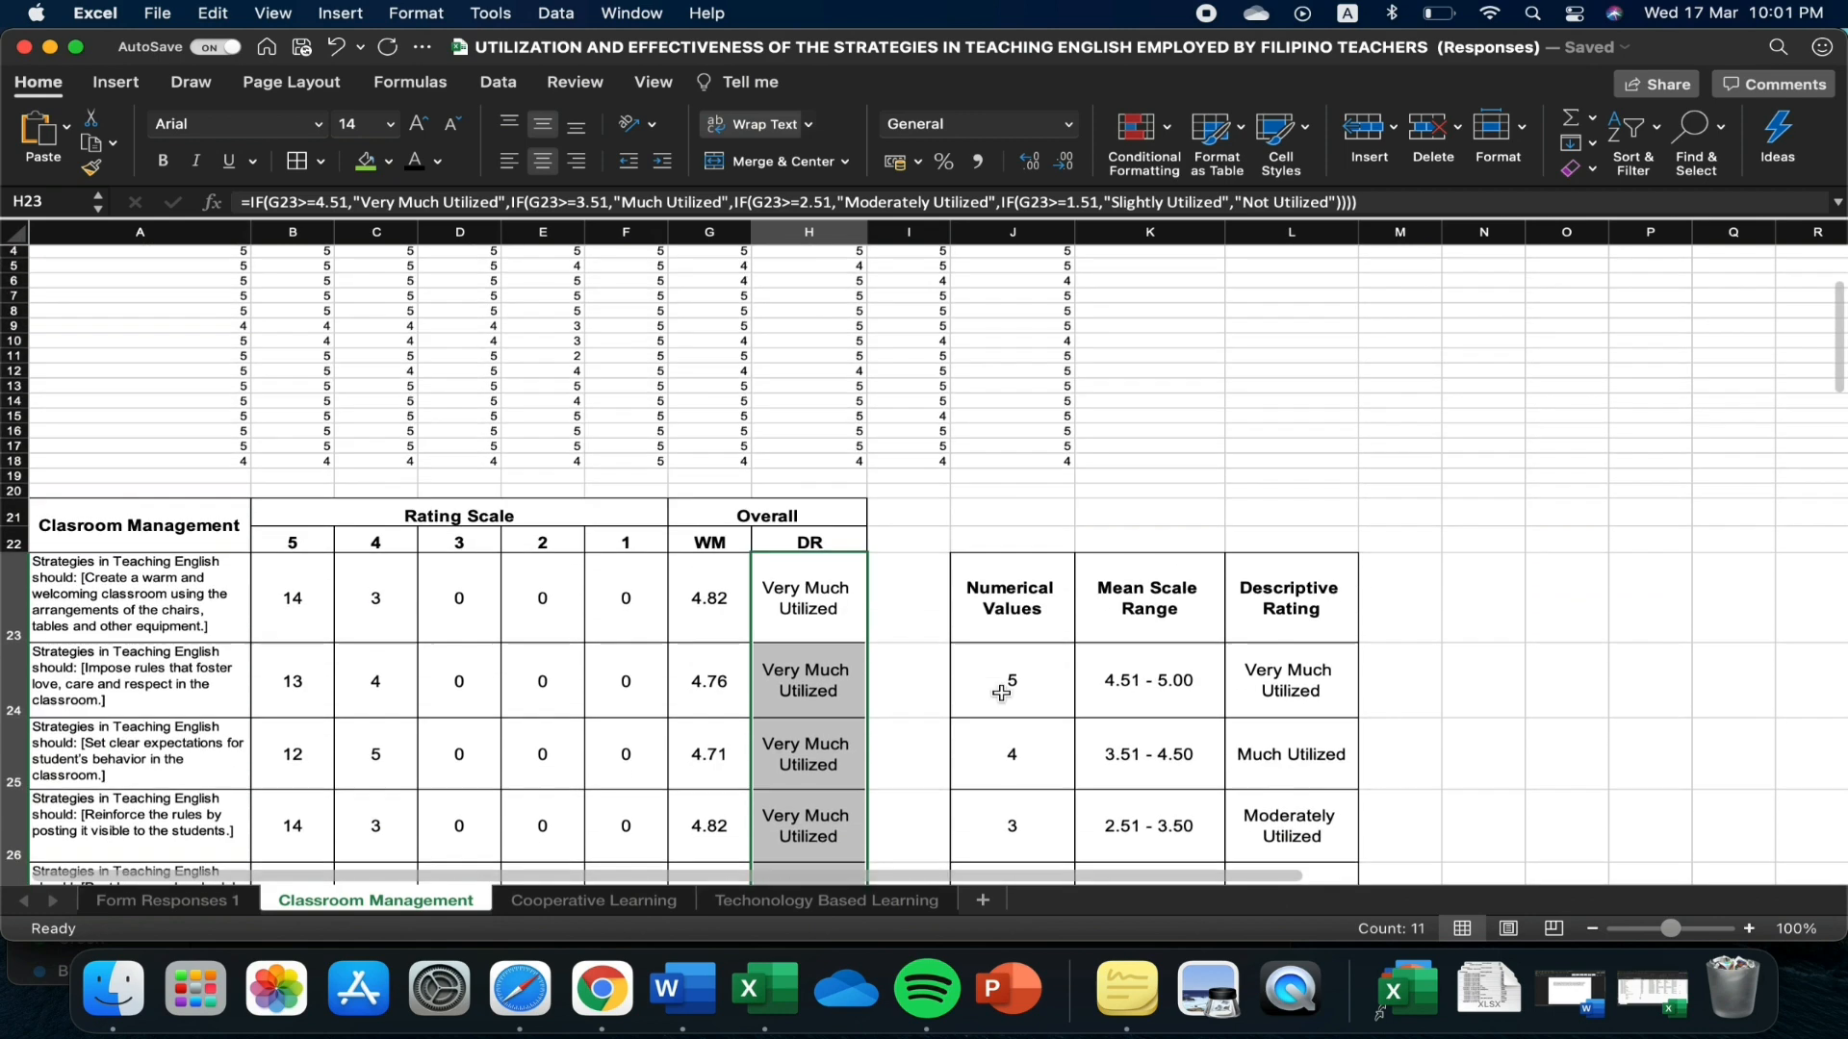
click(922, 704)
Compare the descriptive ratings and weighted means in the Classroom Management table with the mean scale range table
scroll(953, 726, down, 3)
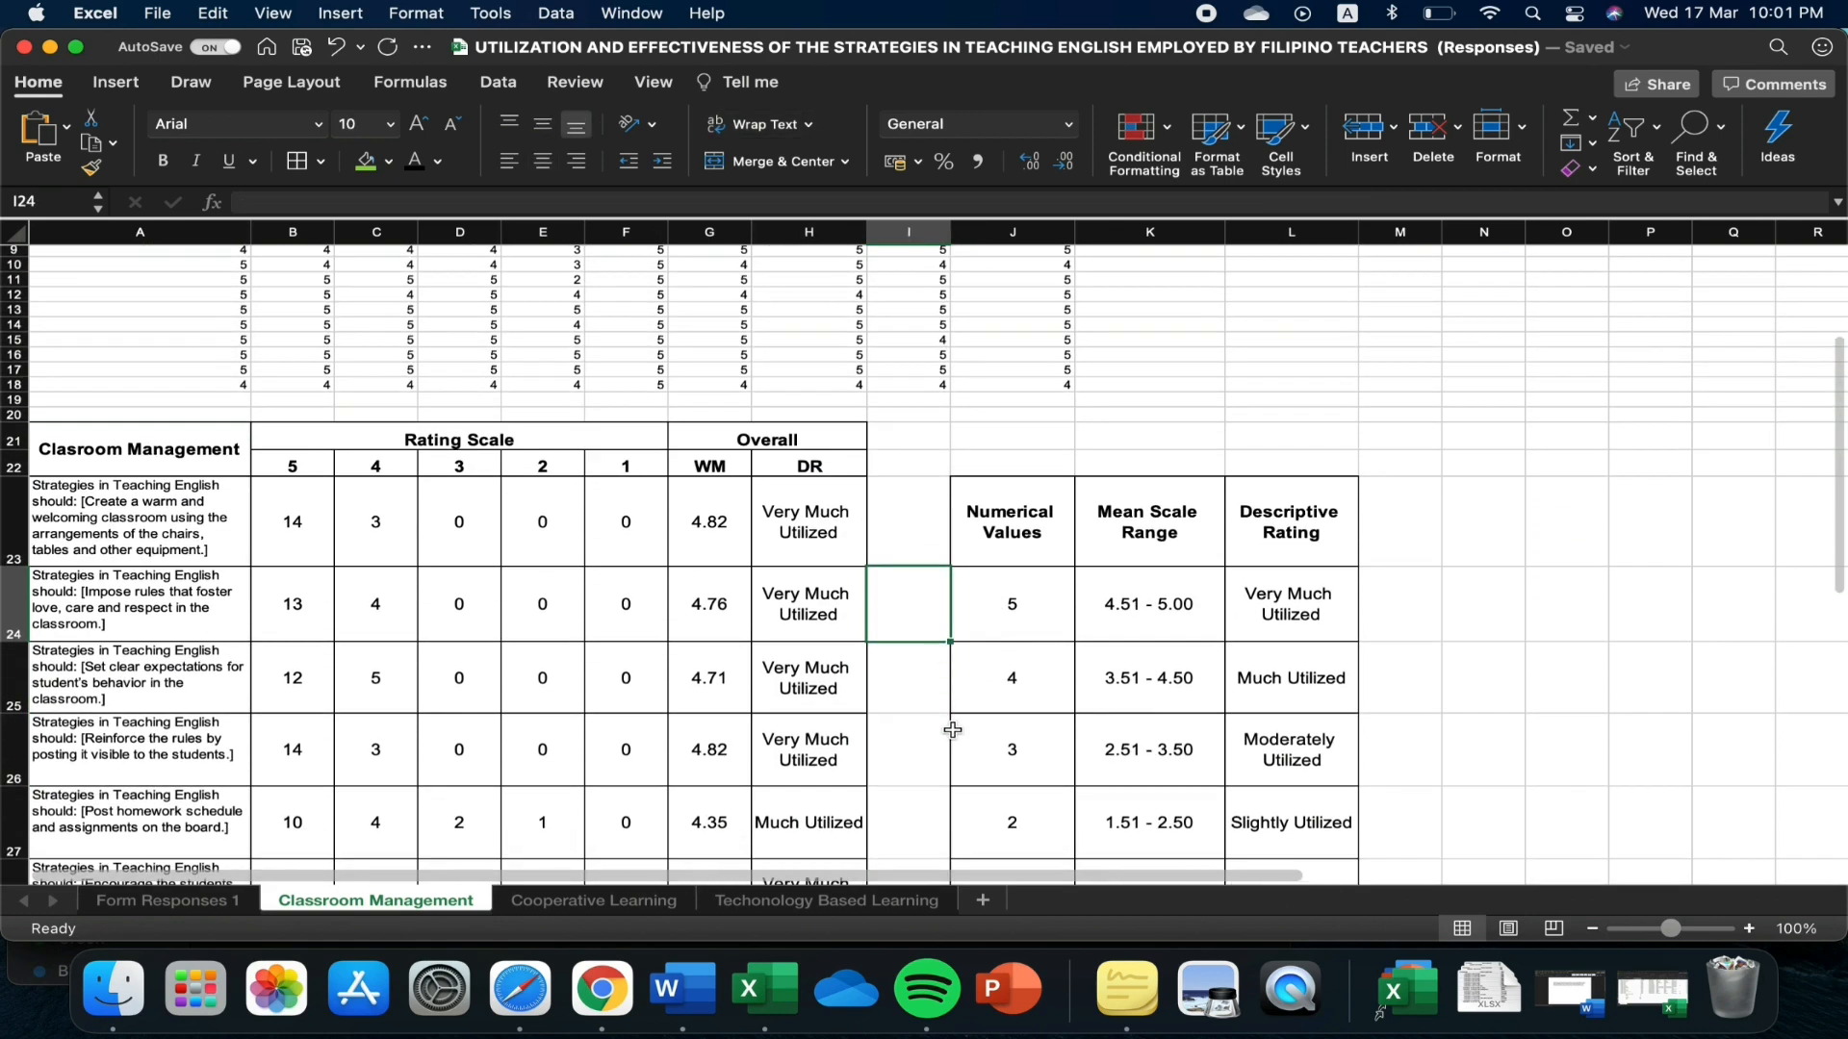
scroll(924, 678, down, 2)
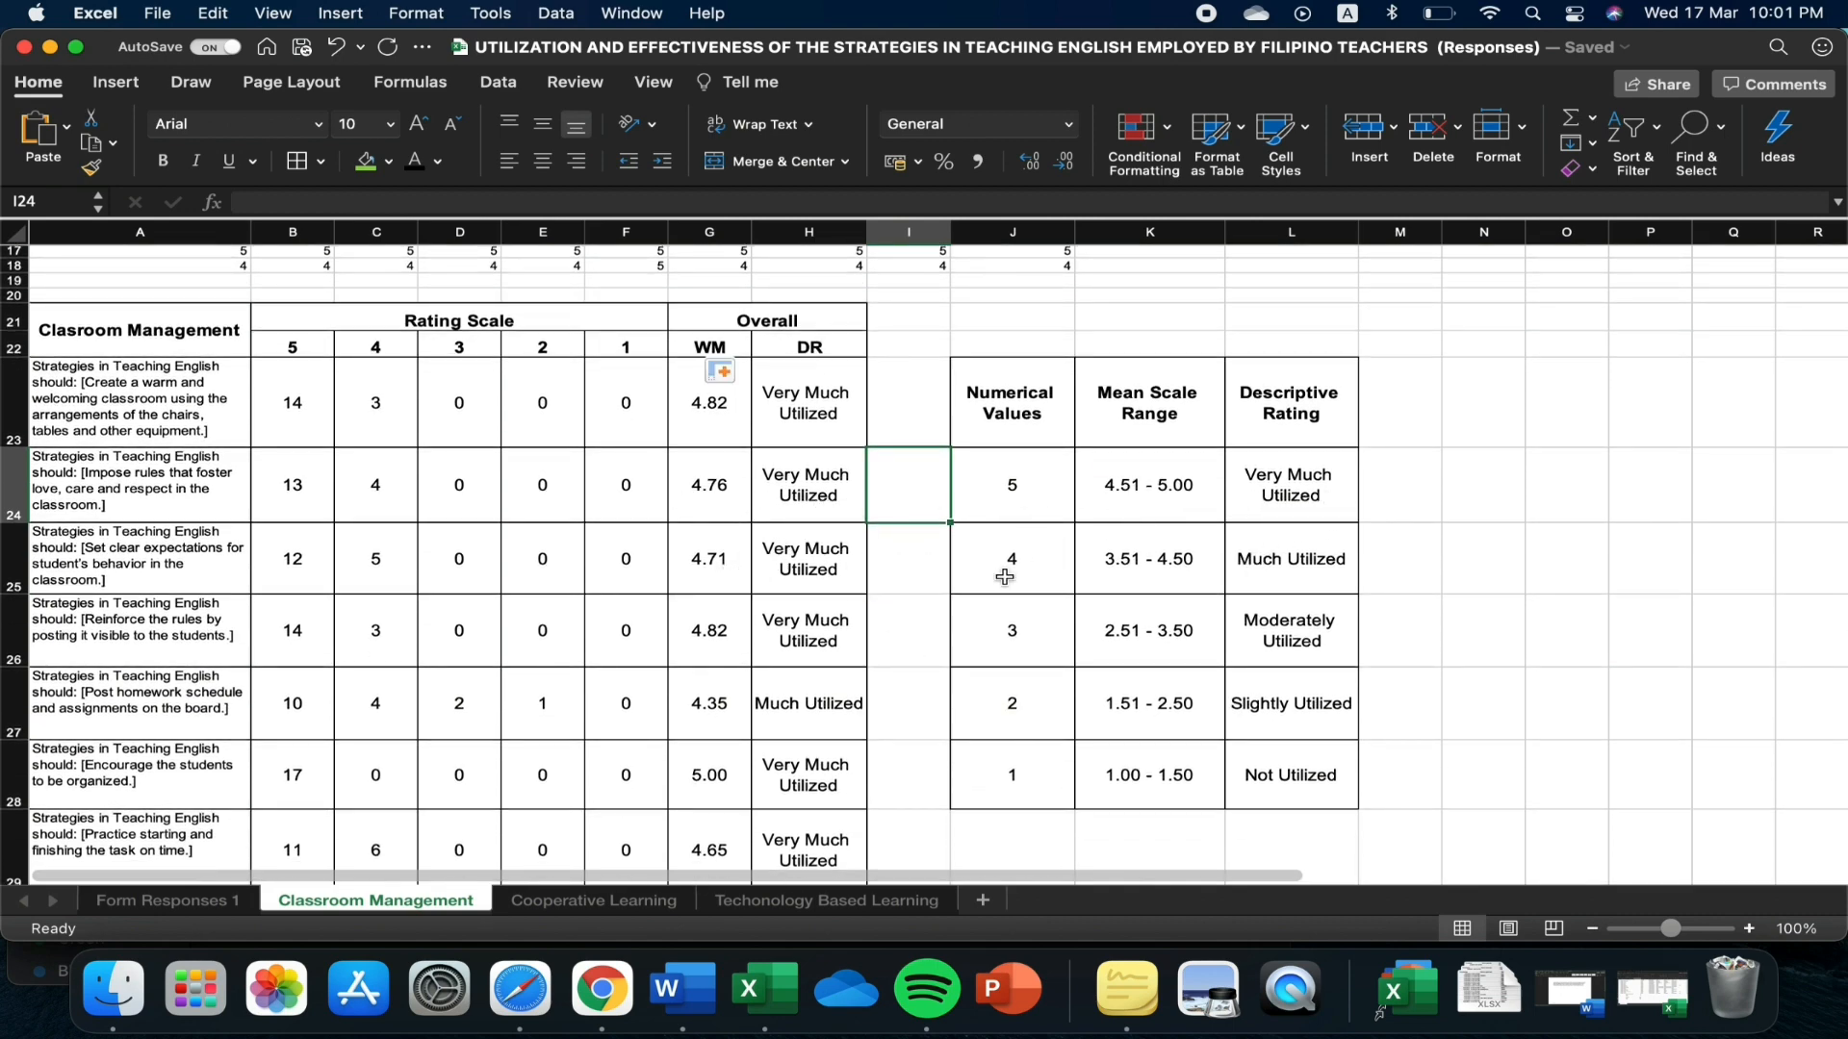
scroll(977, 664, down, 2)
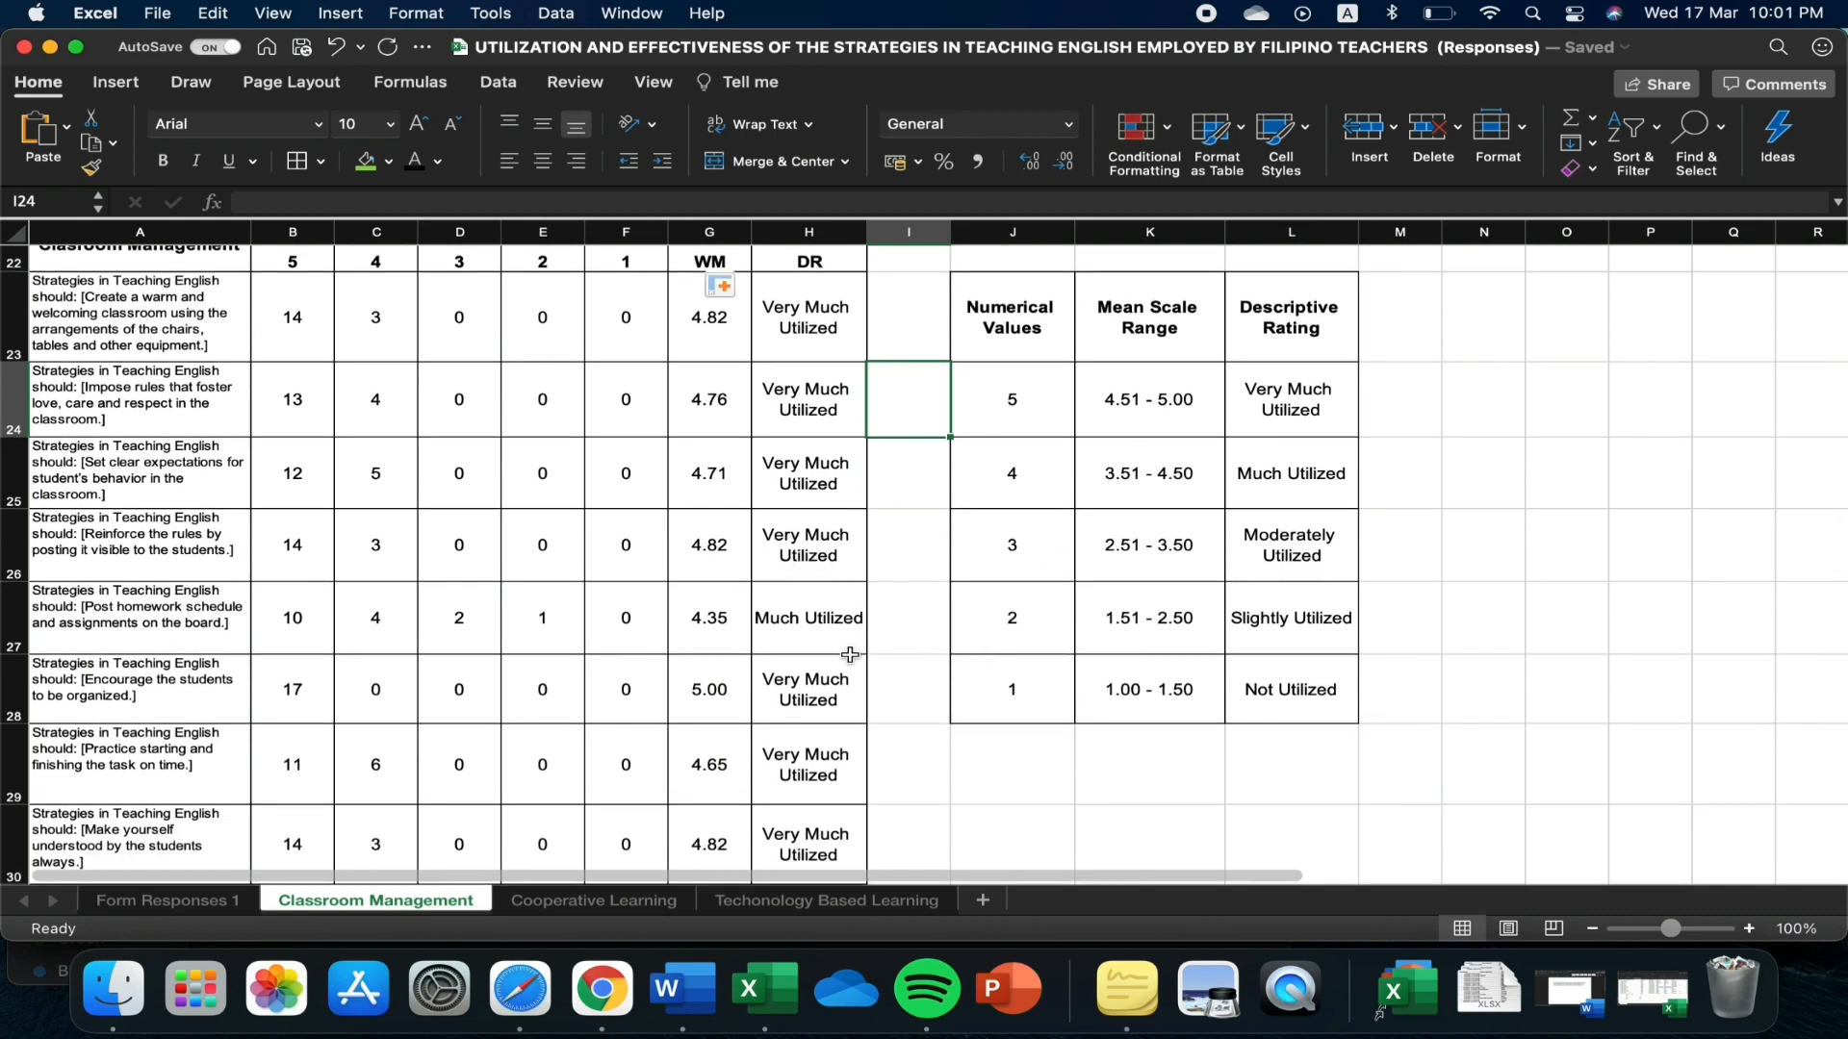
scroll(904, 693, down, 5)
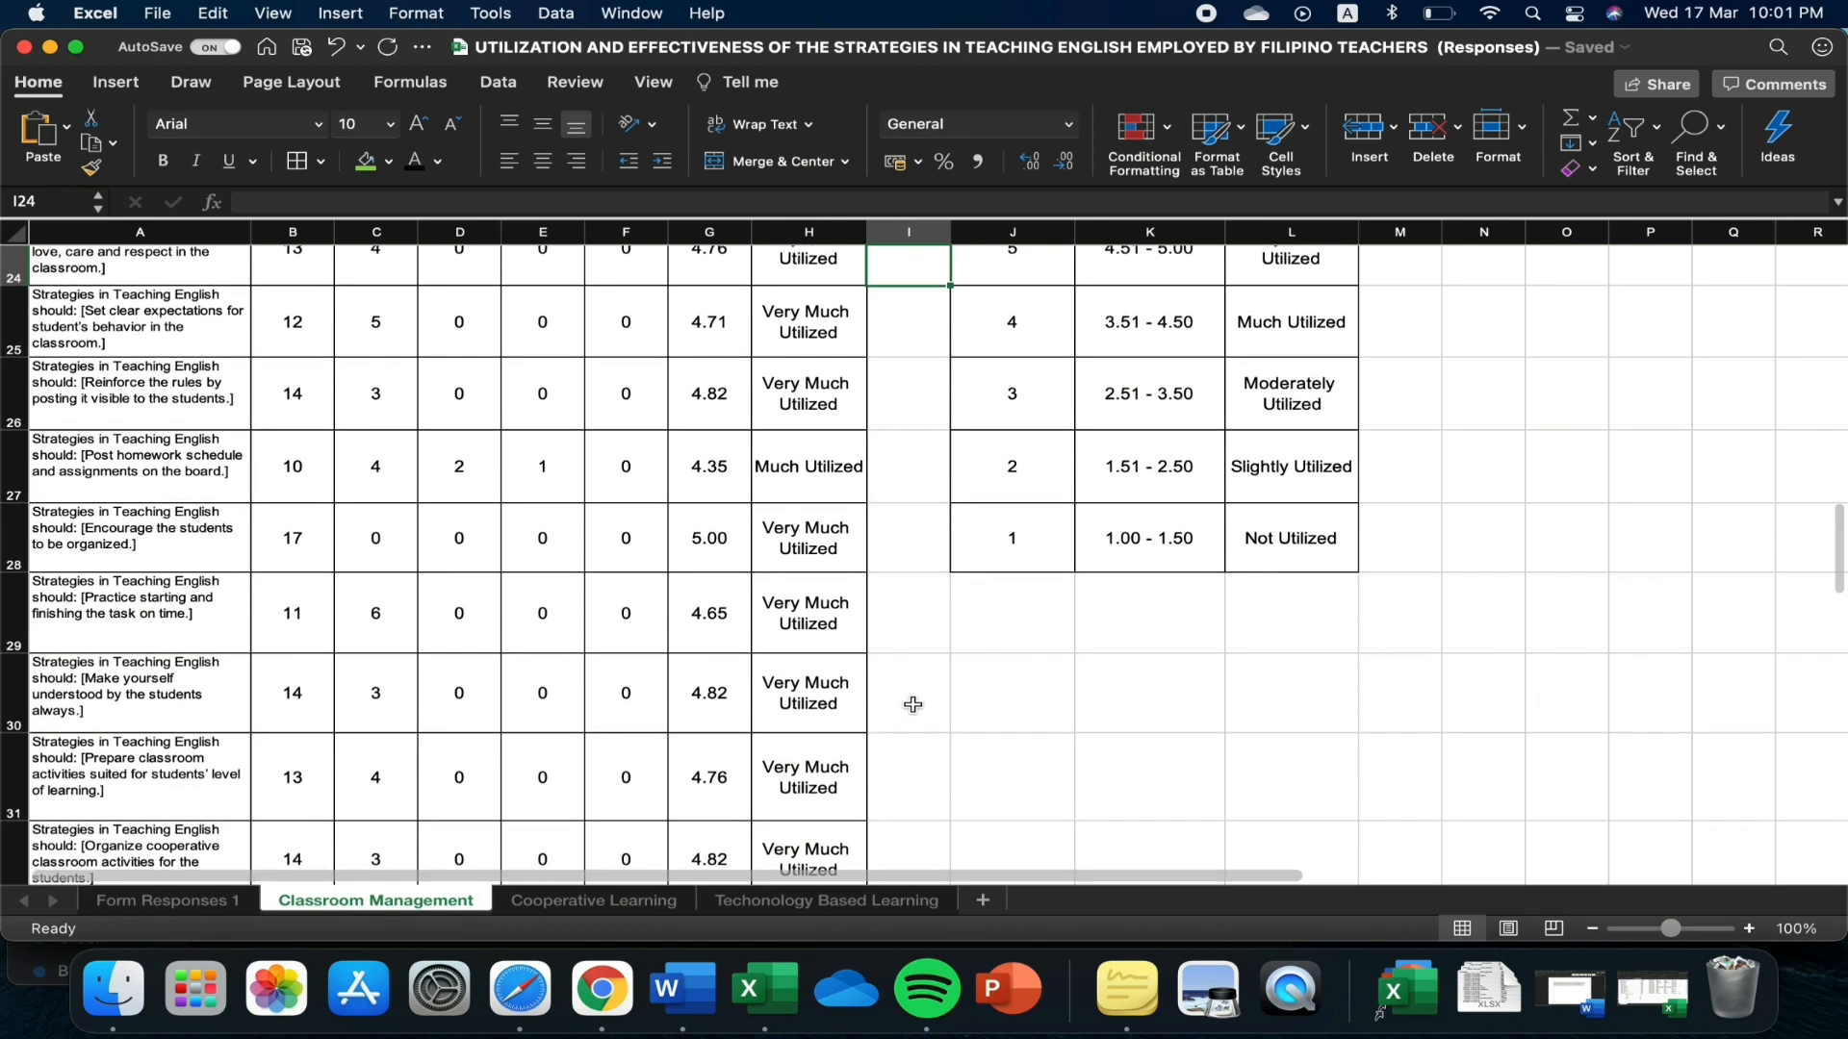
scroll(915, 704, up, 3)
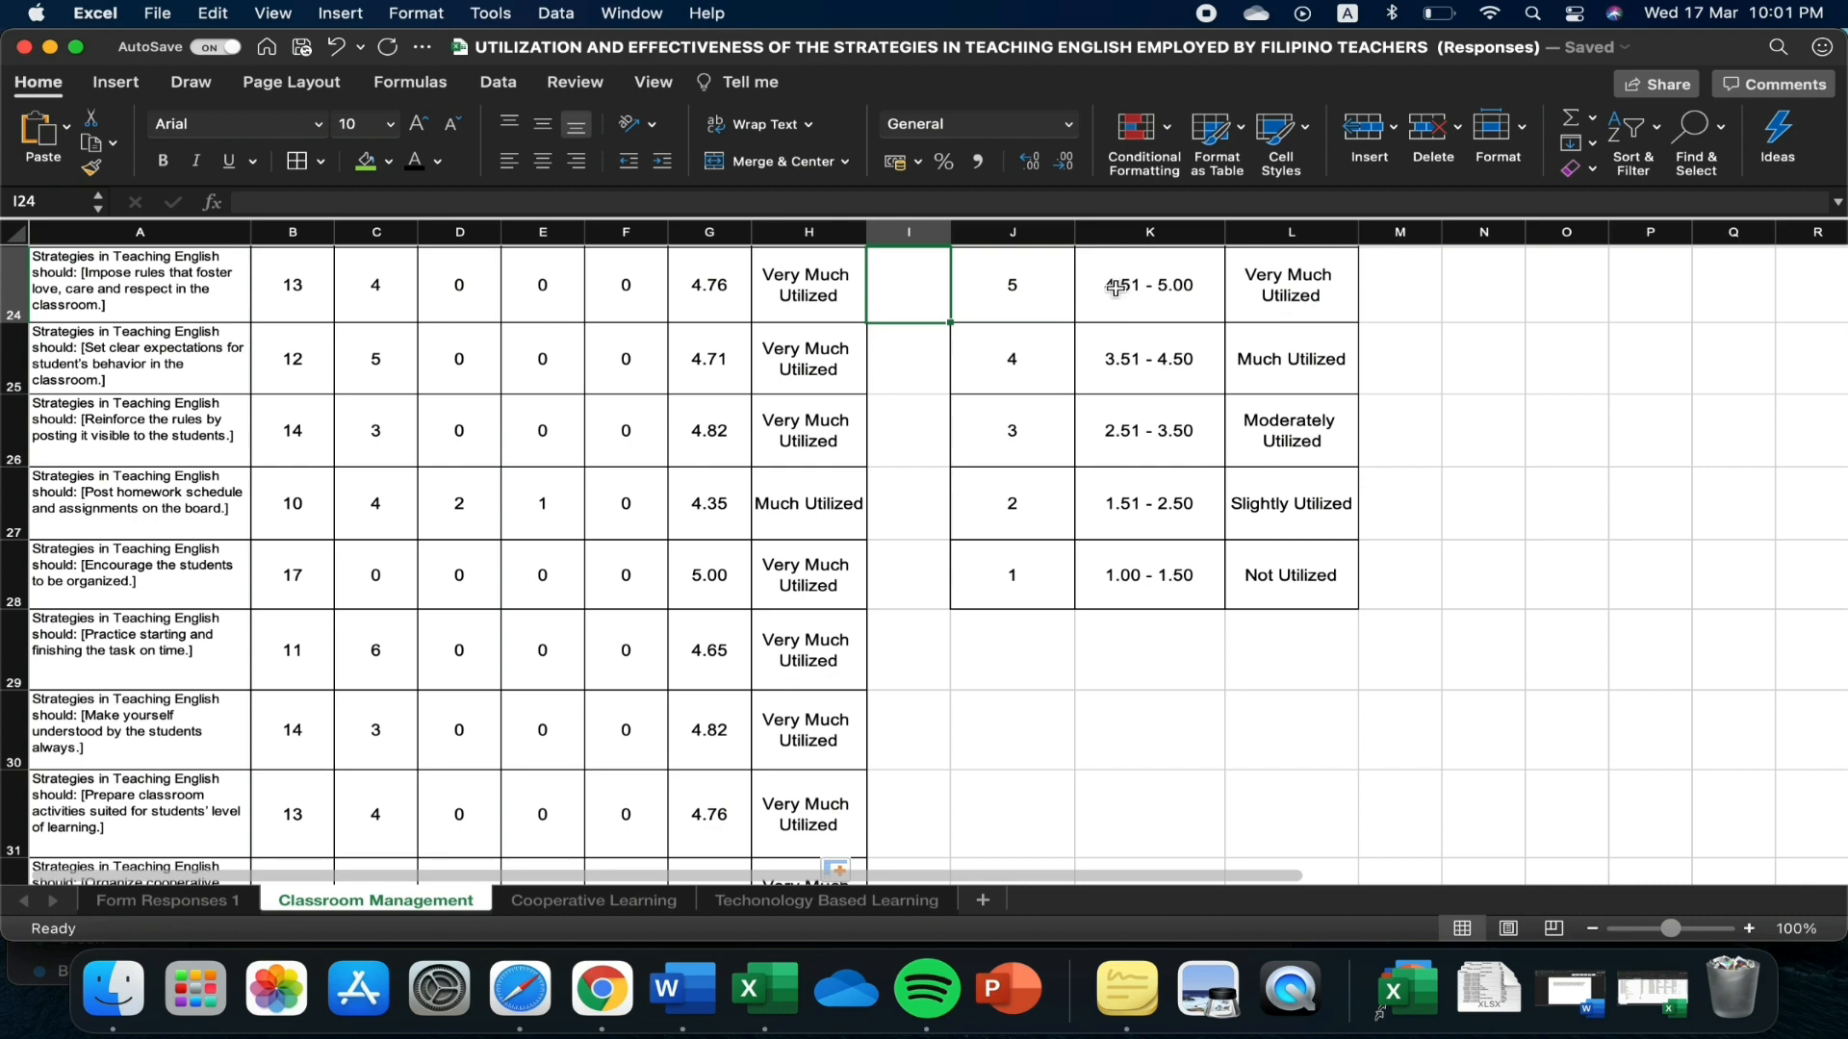
scroll(989, 728, down, 3)
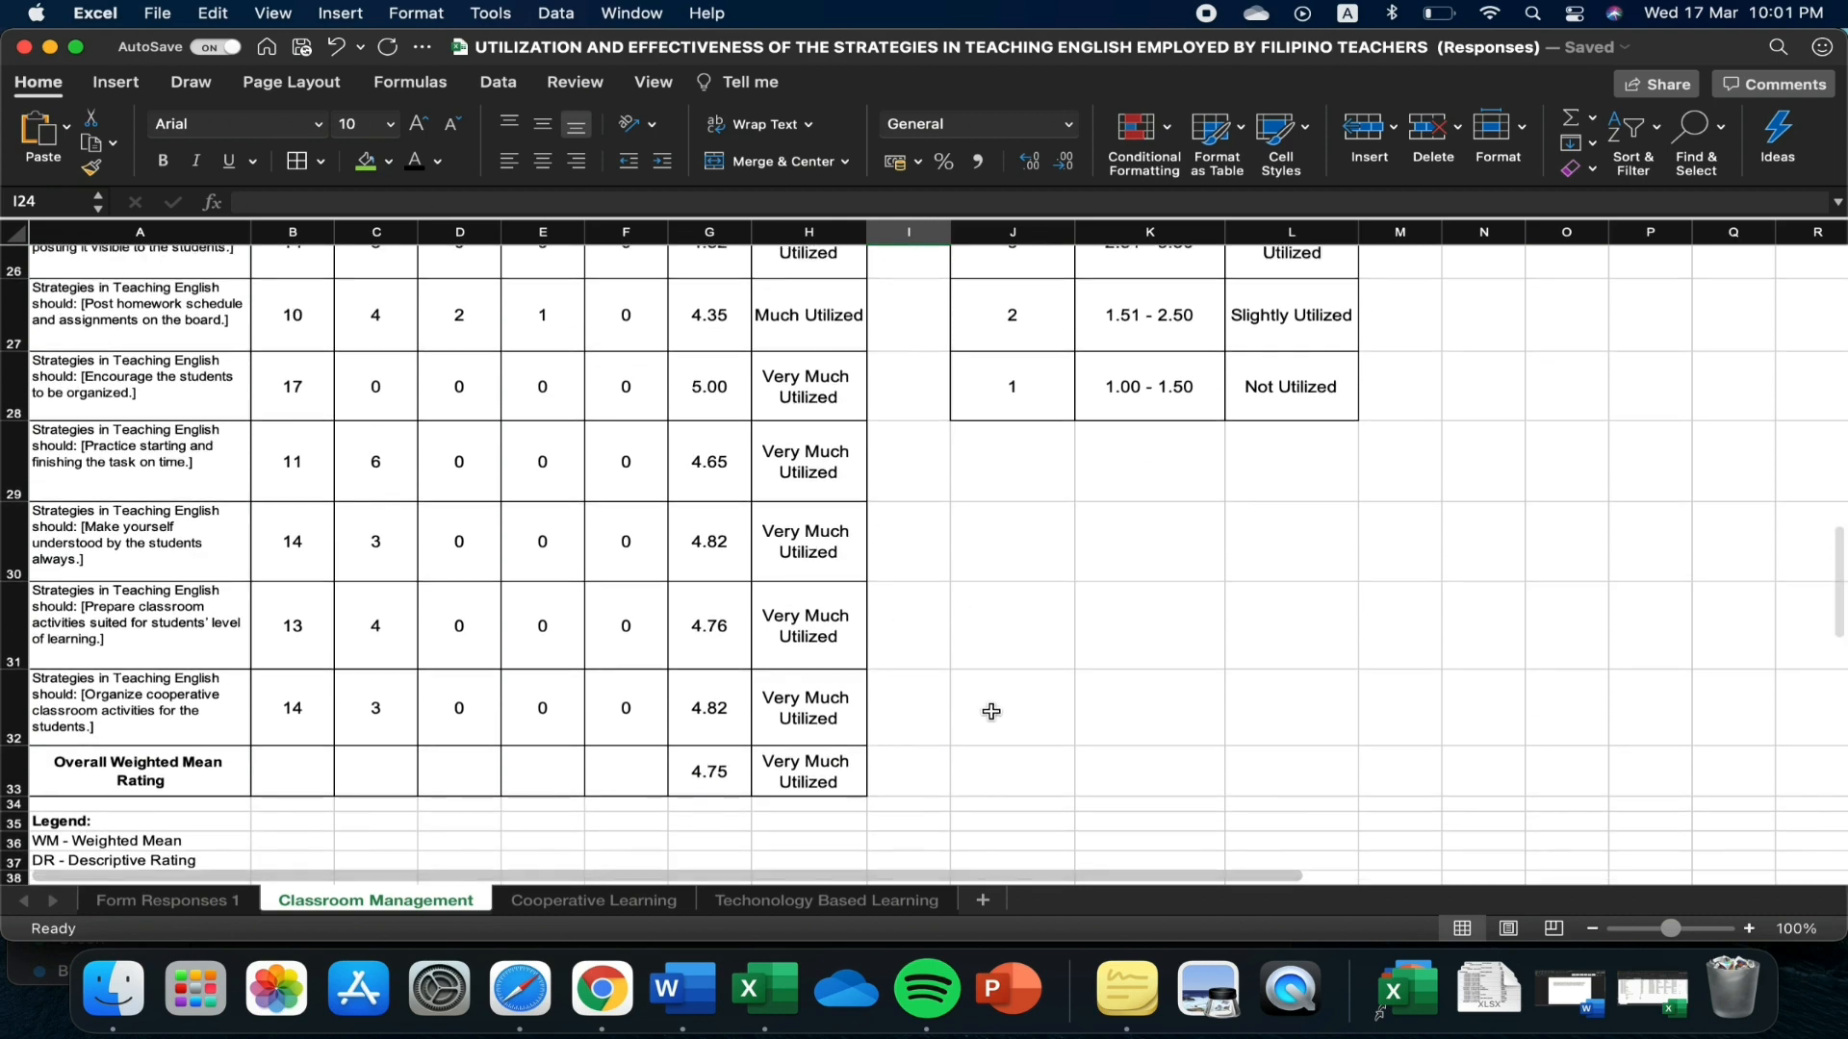
scroll(990, 713, up, 1)
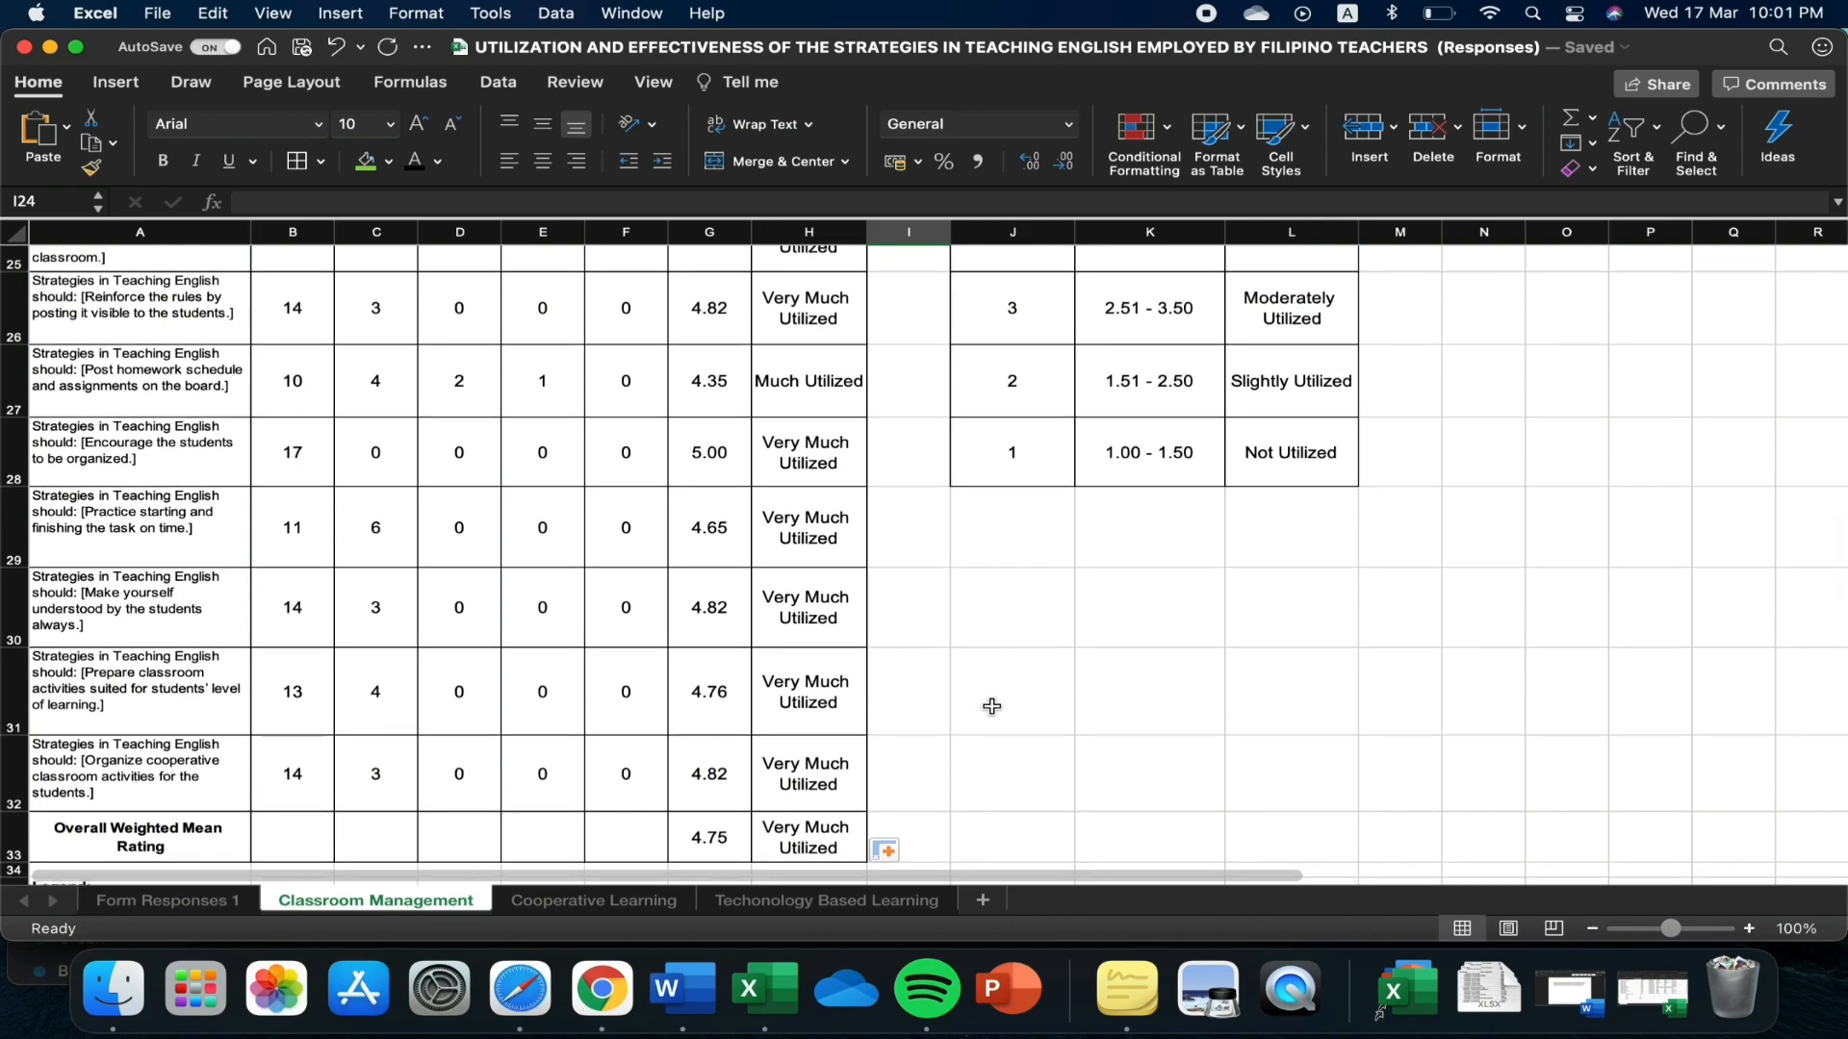
scroll(989, 707, up, 3)
scroll(873, 701, up, 5)
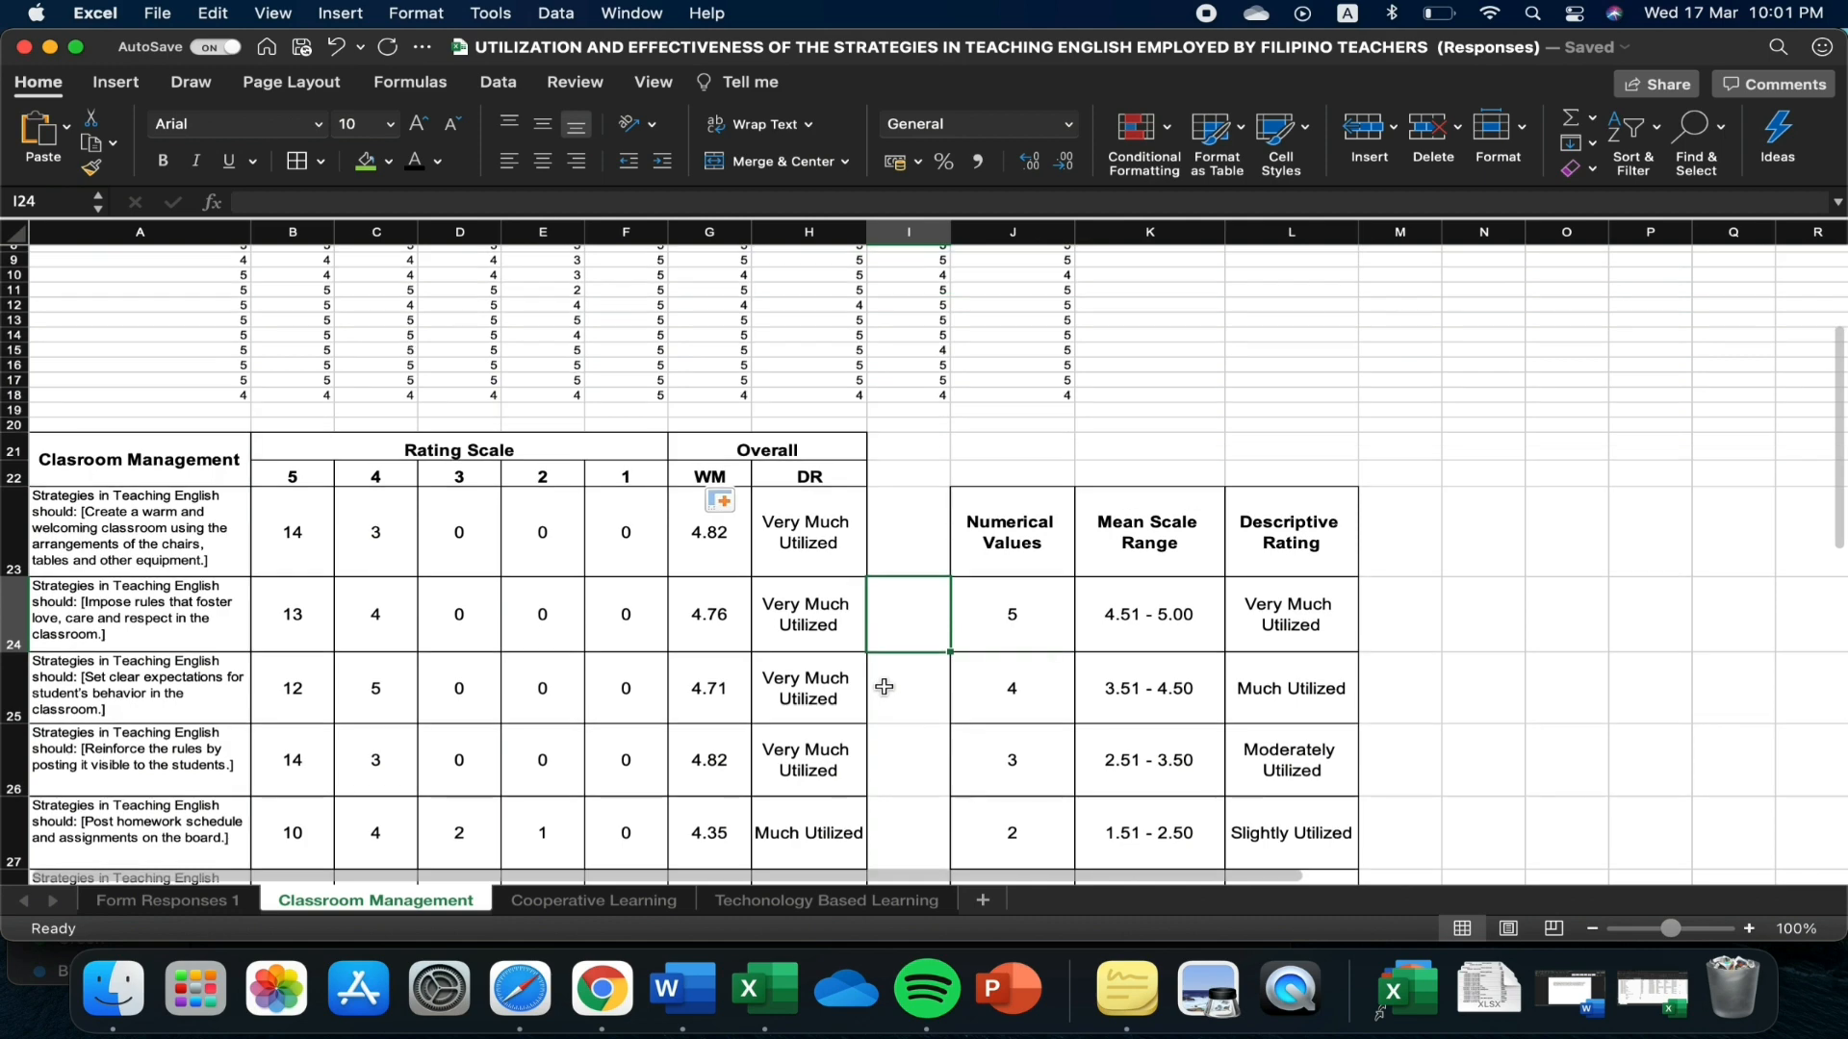
scroll(884, 685, down, 3)
scroll(885, 683, down, 1)
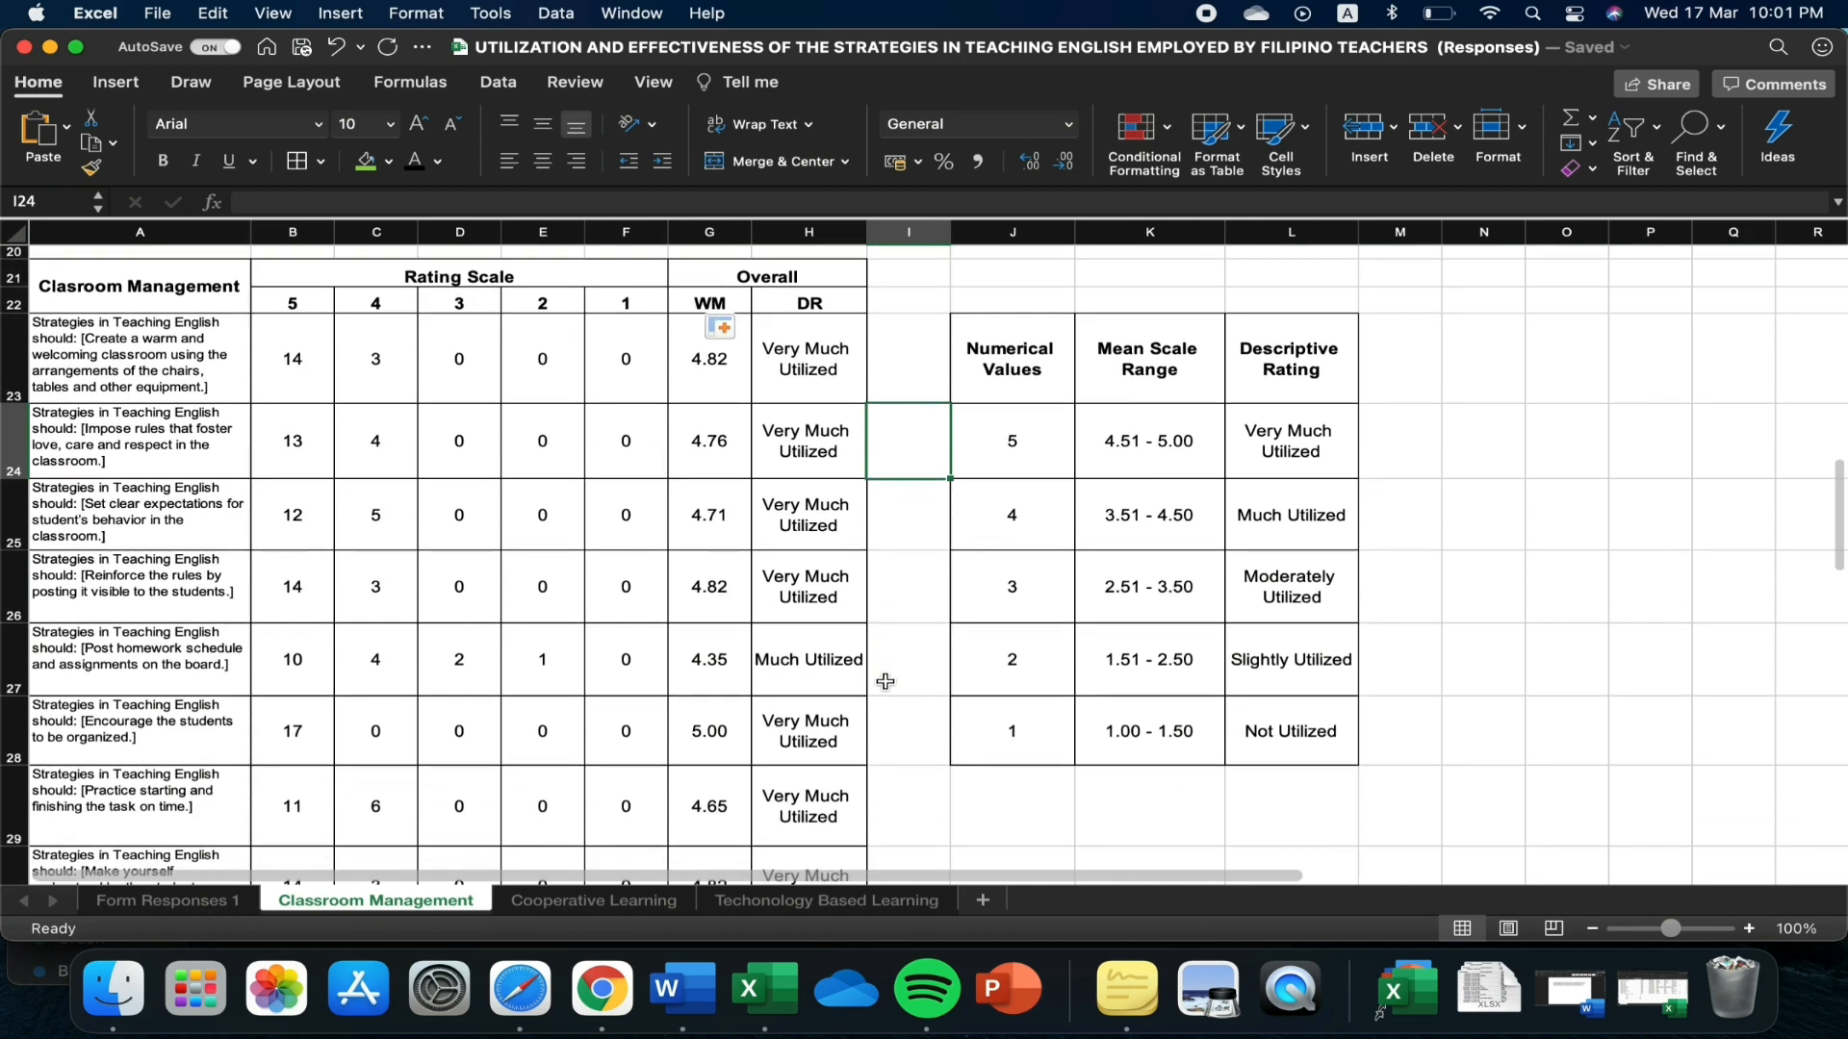
scroll(885, 690, down, 5)
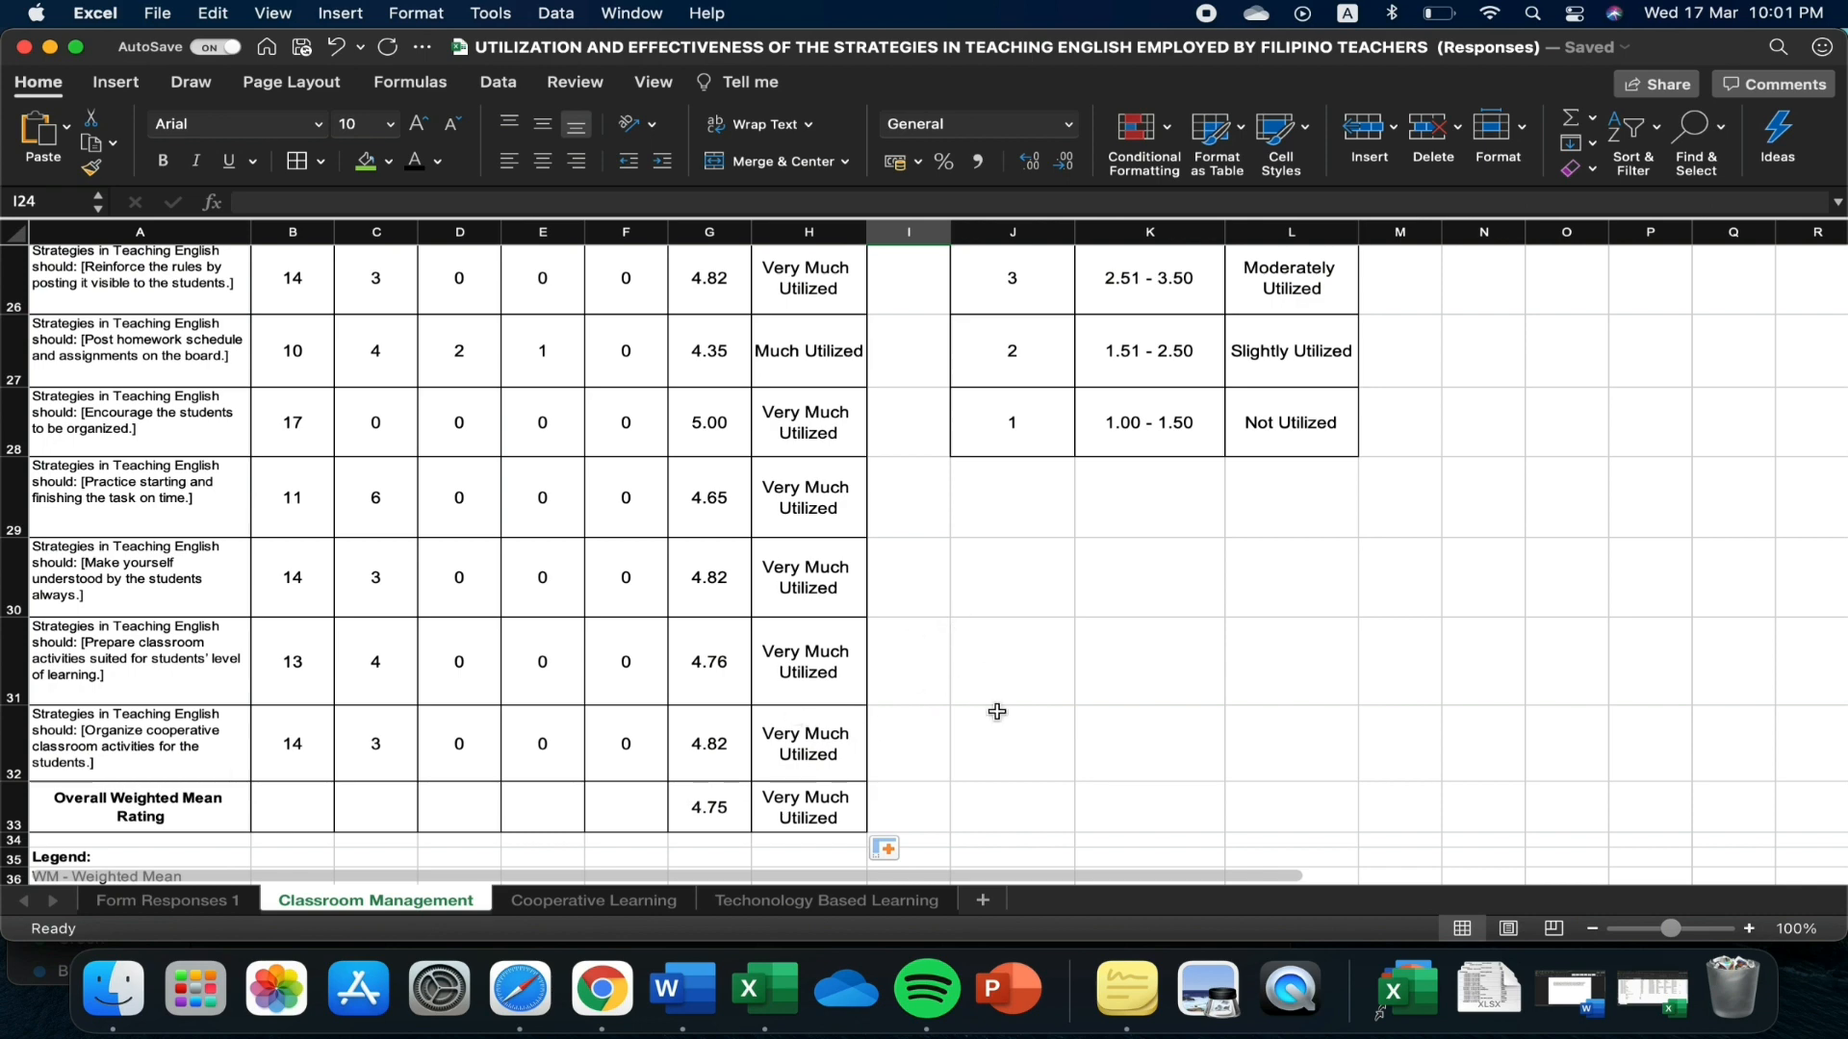
scroll(1001, 711, up, 3)
scroll(999, 713, up, 1)
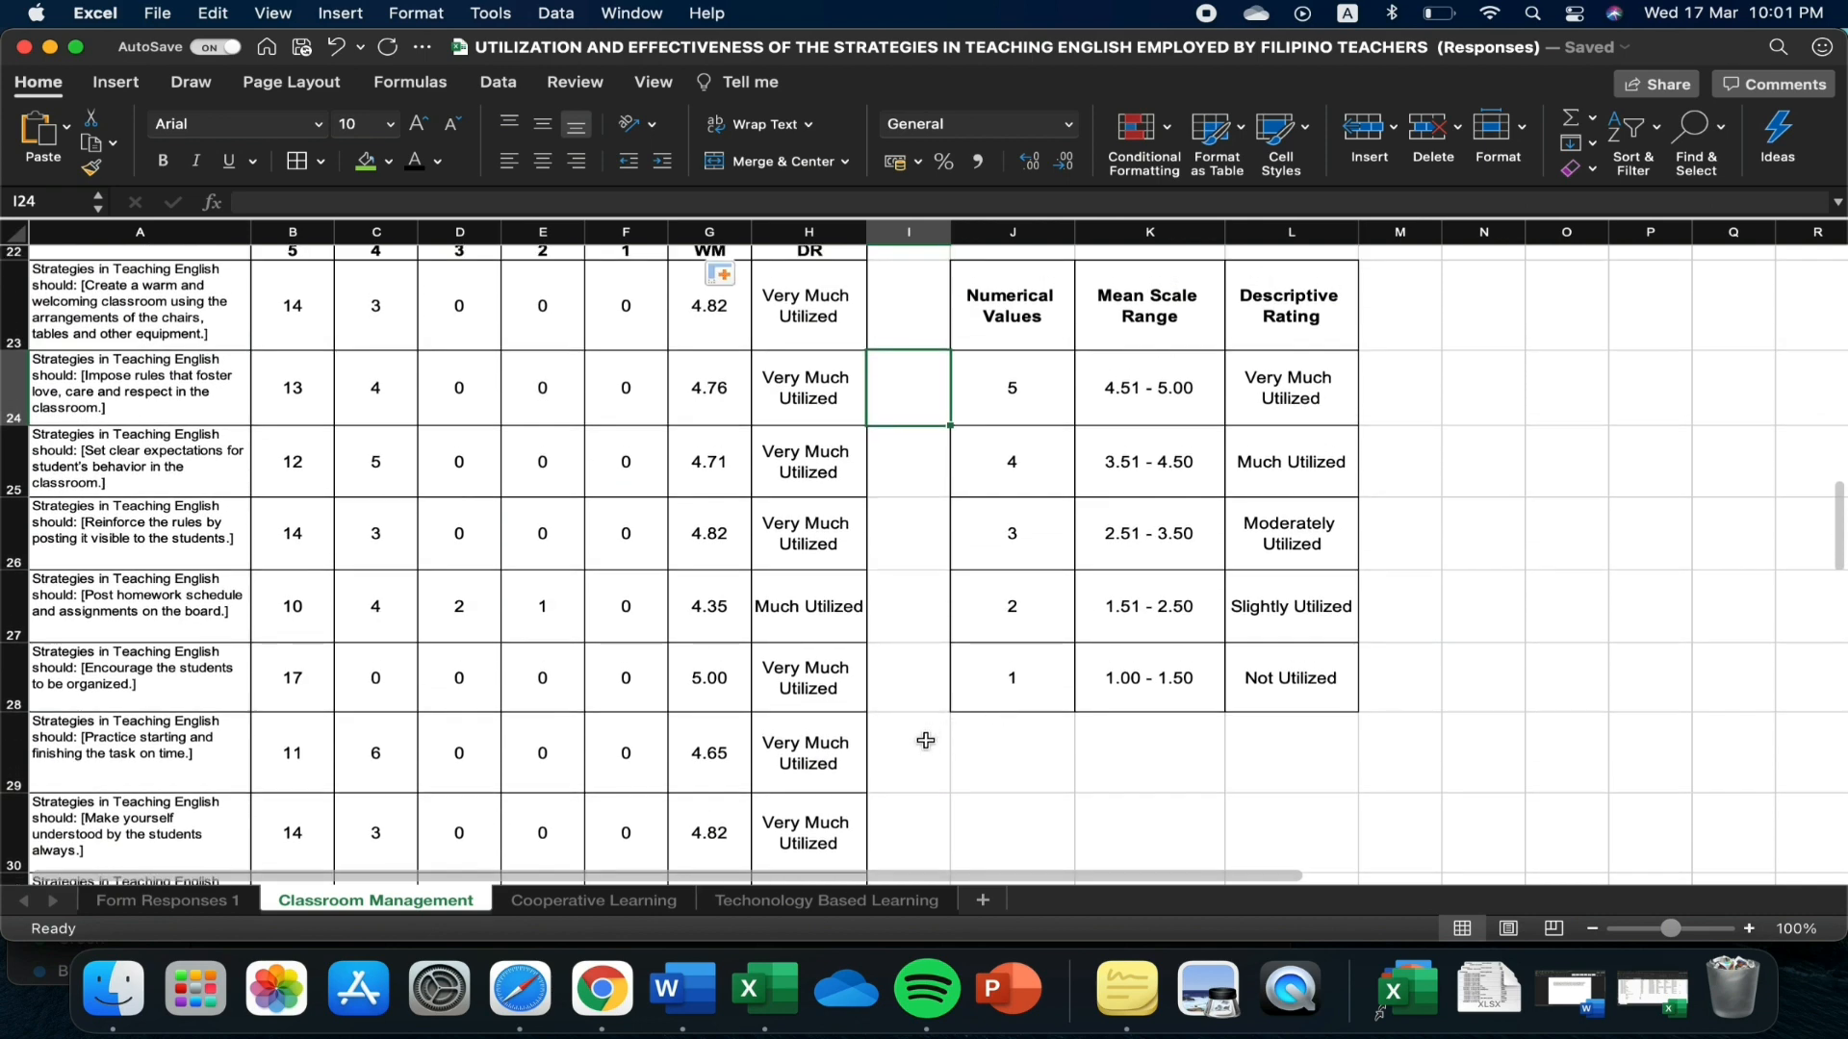
scroll(929, 741, down, 2)
Review the Cooperative Learning sheet's rating table from its first strategy to the Overall Weighted Mean Rating row
click(594, 900)
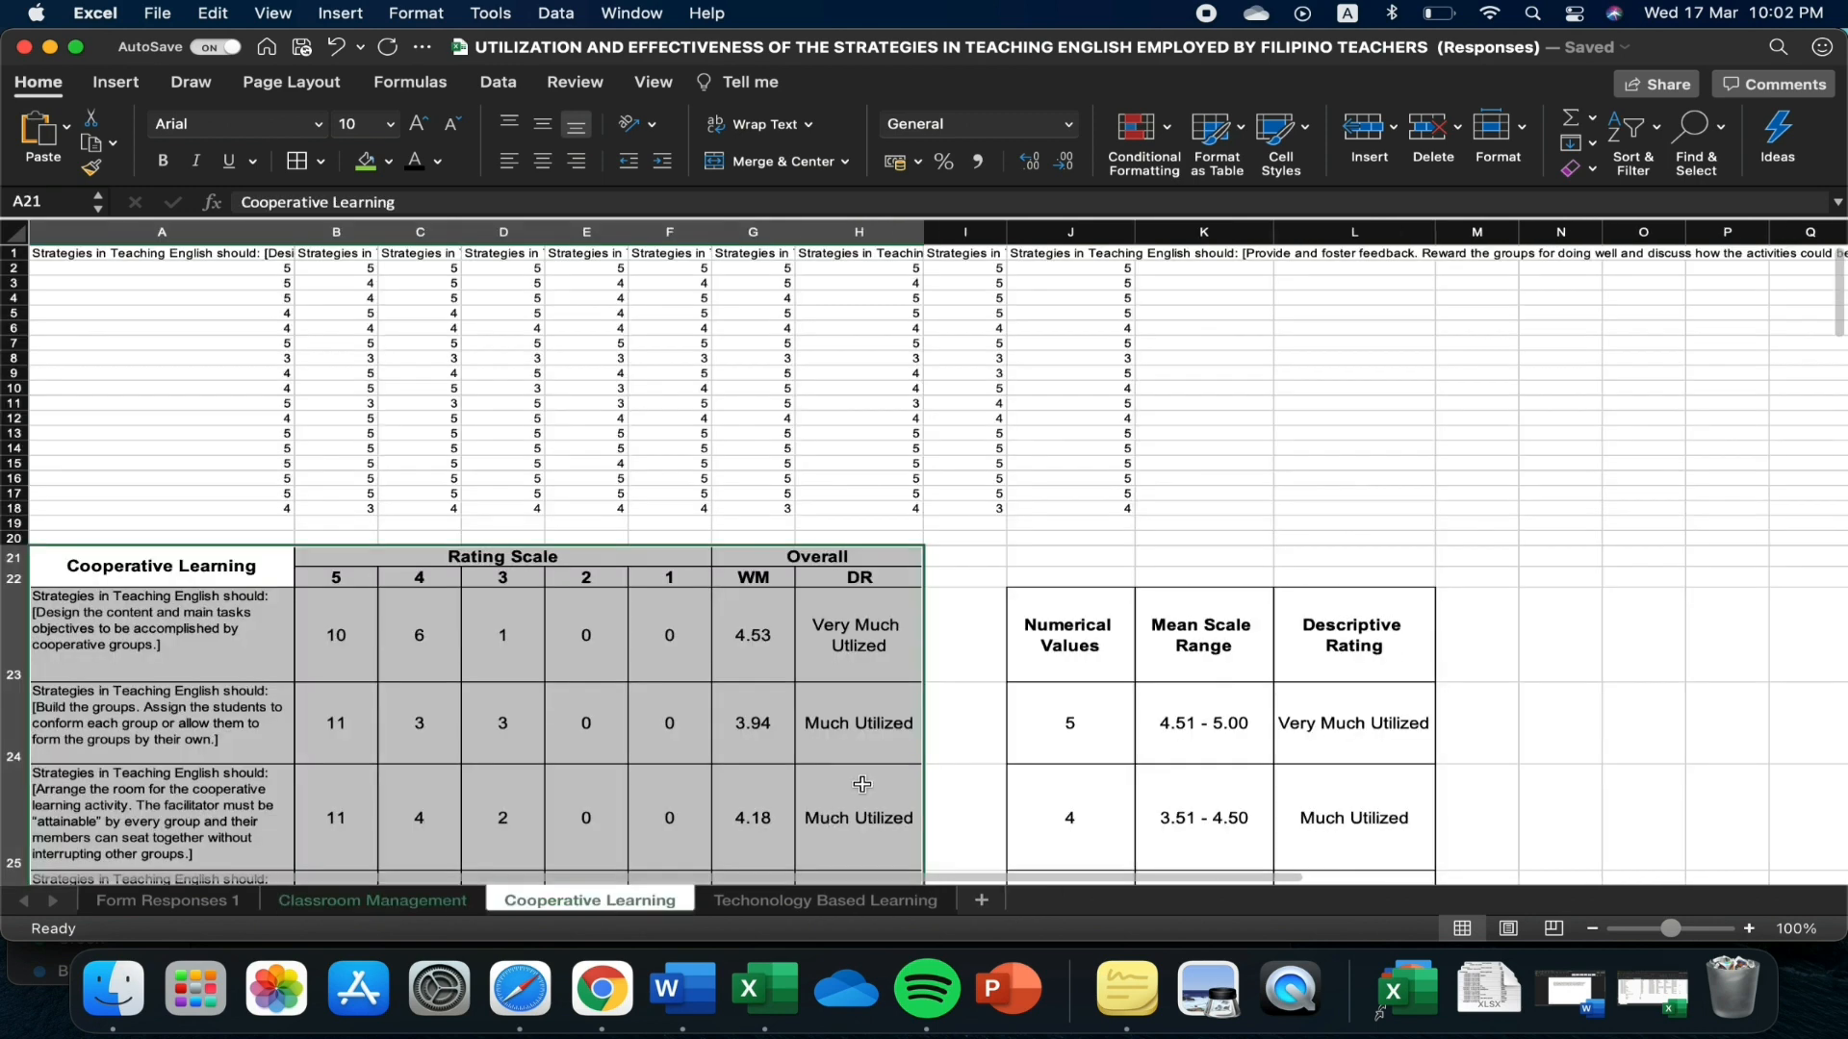
click(940, 762)
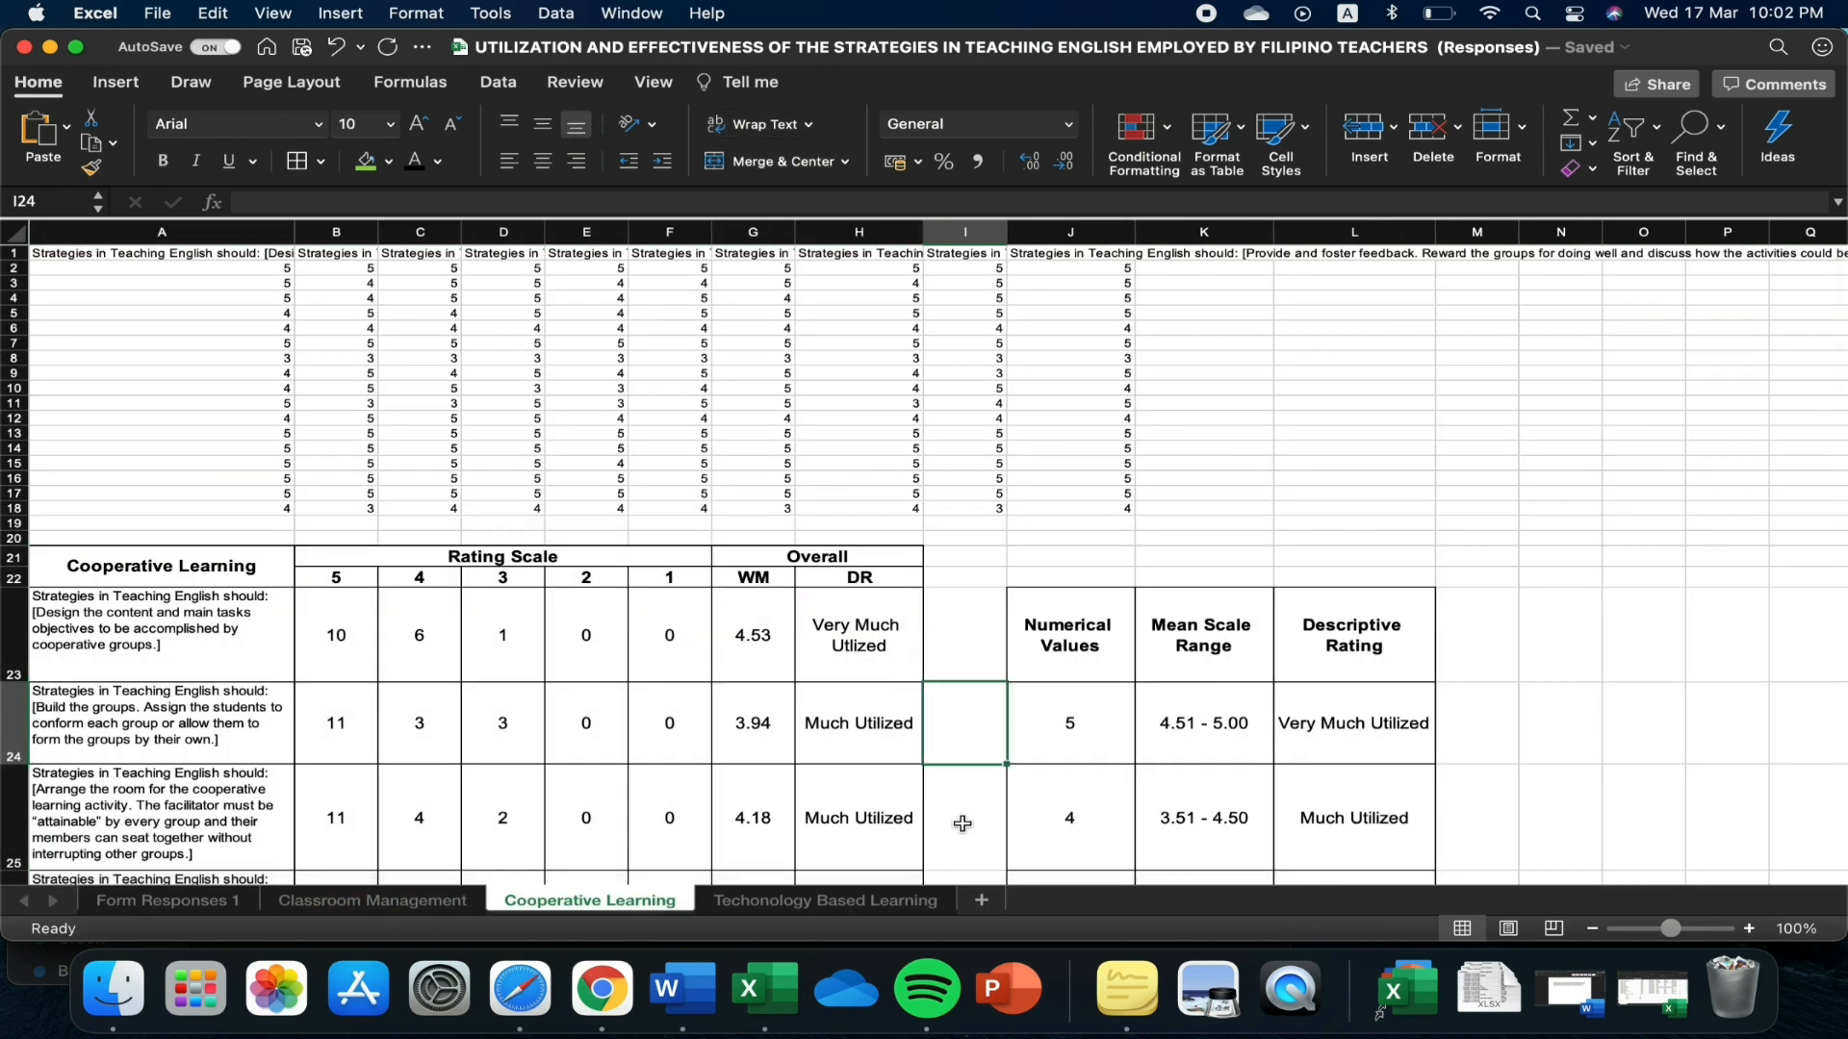
scroll(958, 819, down, 5)
scroll(956, 819, up, 1)
scroll(956, 817, down, 2)
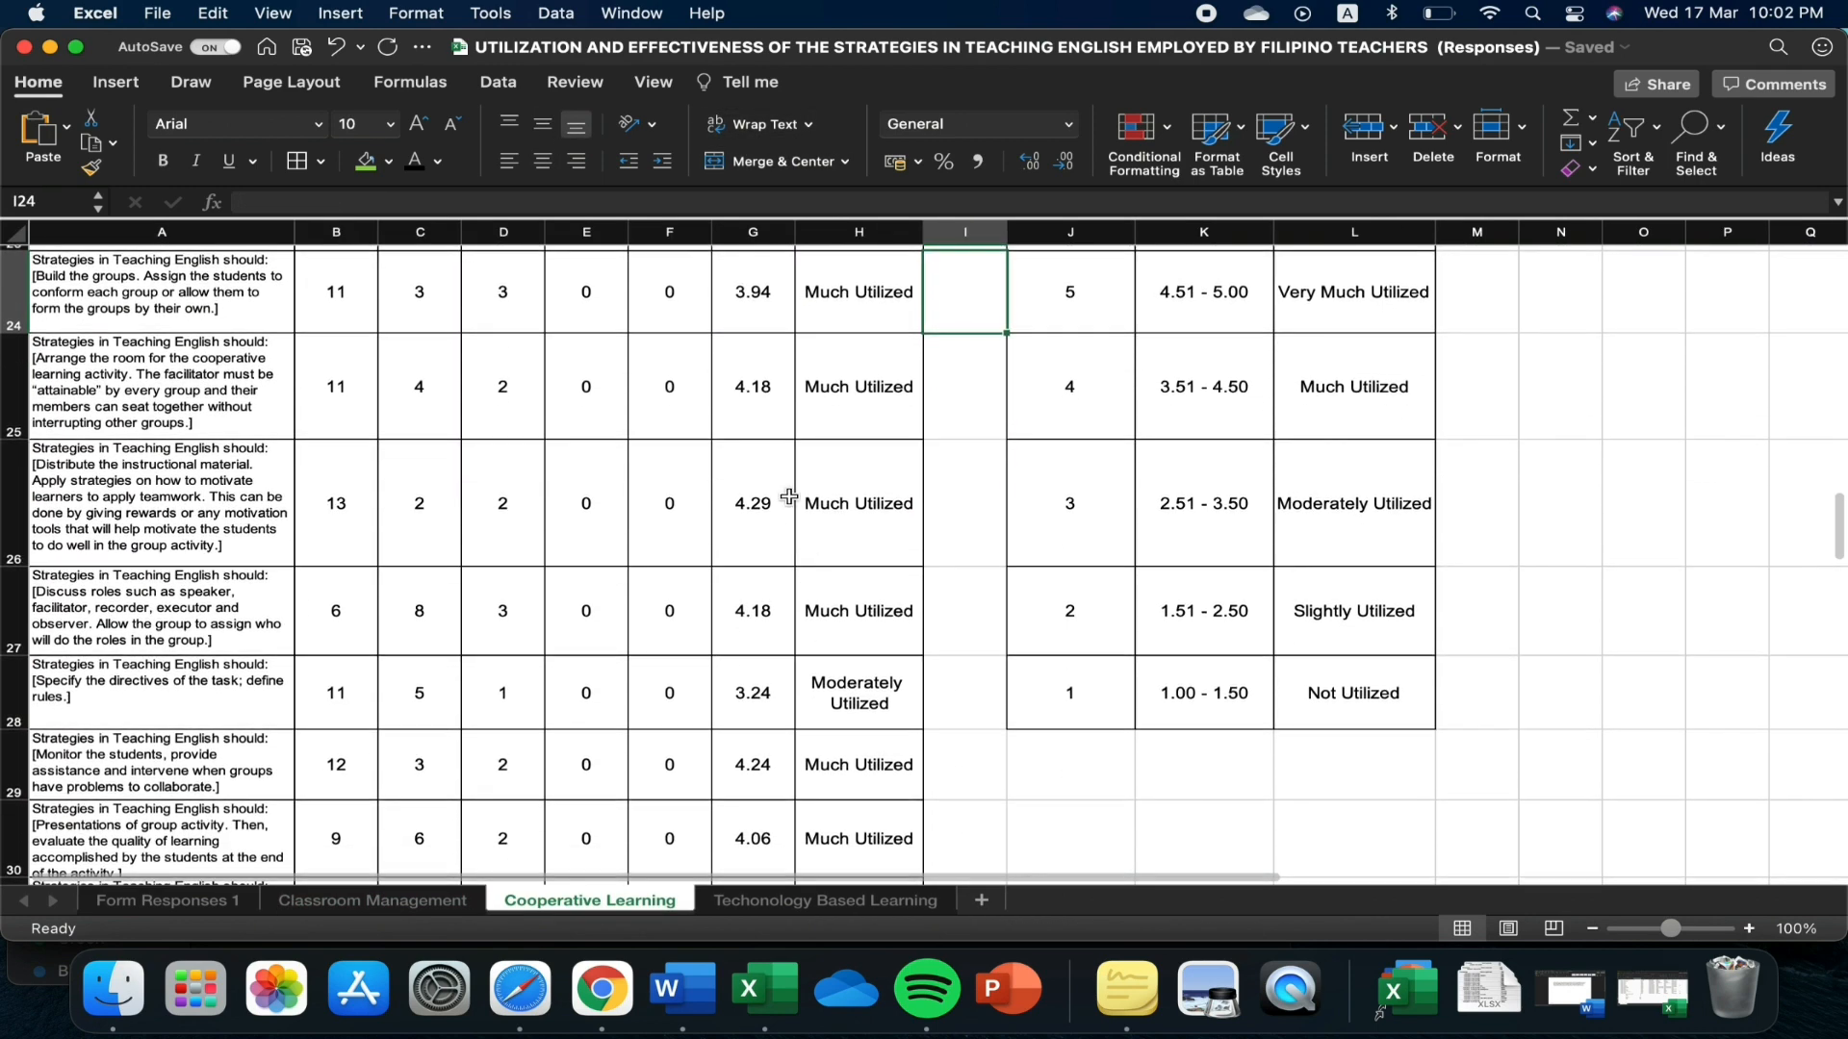
scroll(953, 709, down, 5)
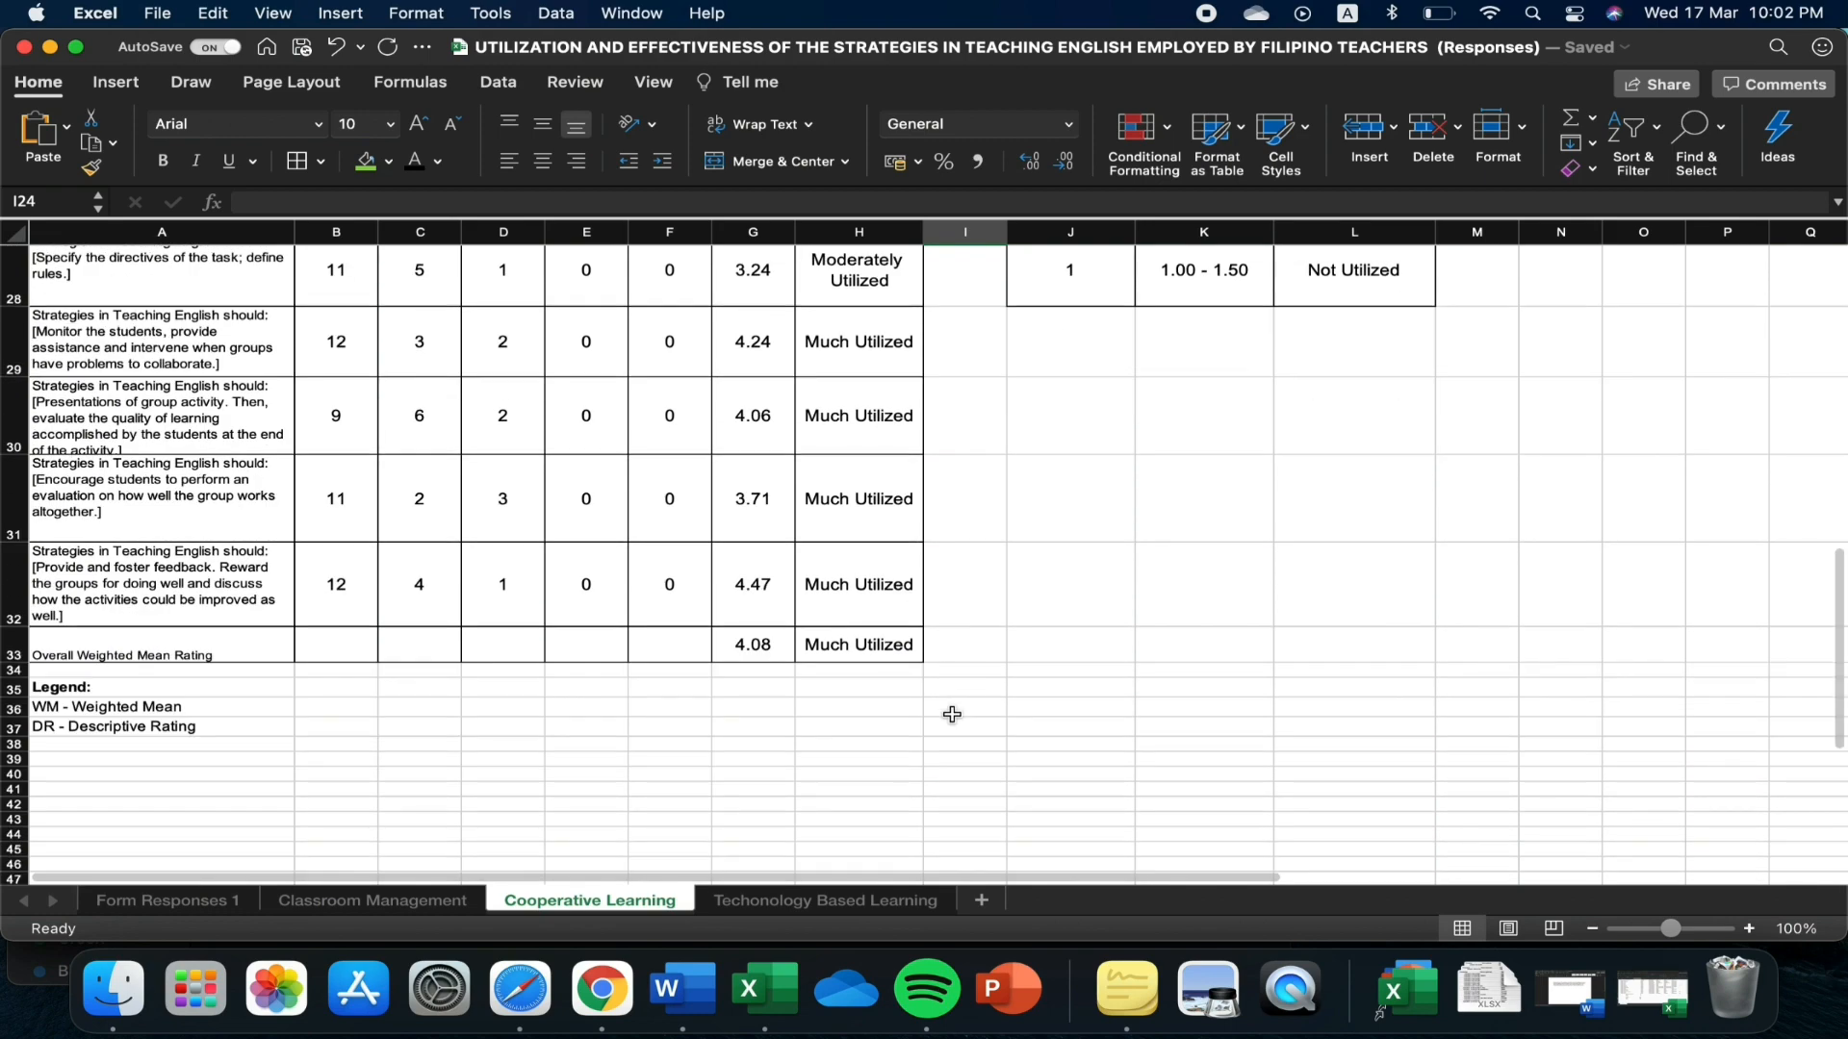
scroll(925, 733, up, 7)
scroll(938, 717, up, 7)
Inspect the weighted mean formula in G23 and the descriptive rating formula in H23 on the Cooperative Learning sheet, along with the ratings below
click(731, 640)
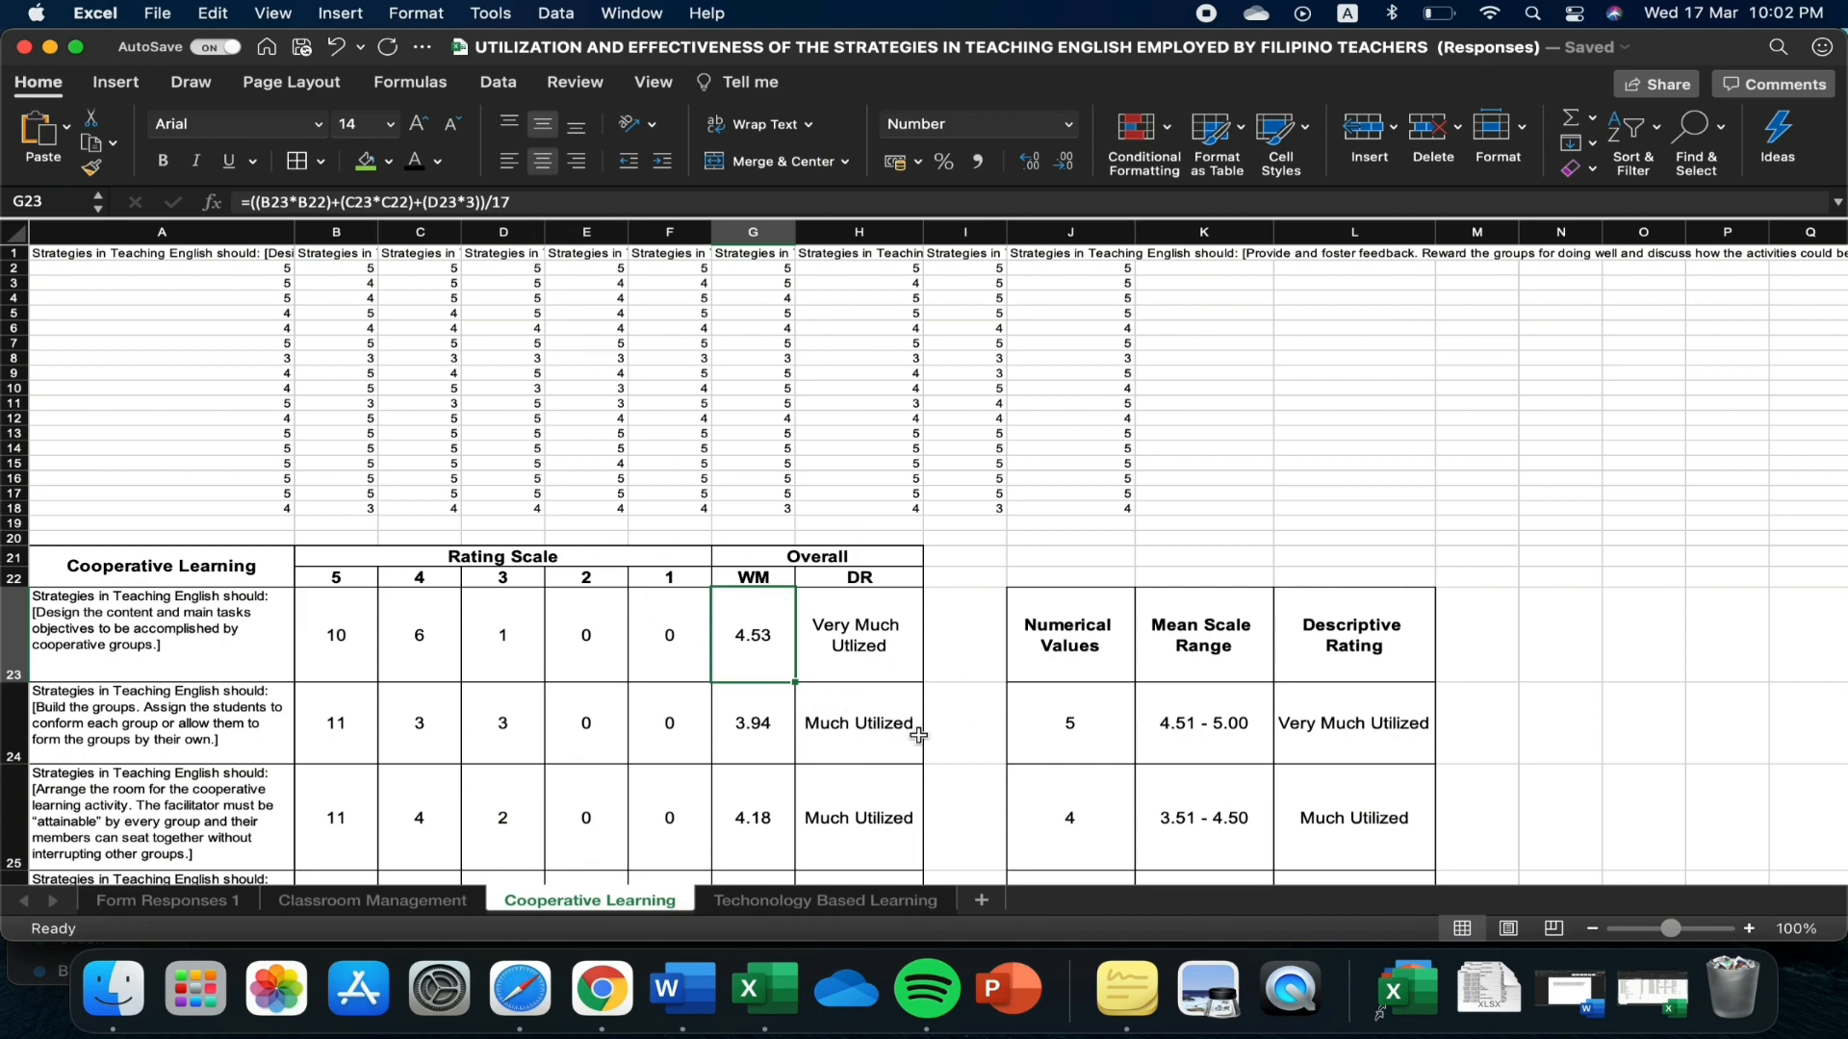
scroll(915, 733, down, 3)
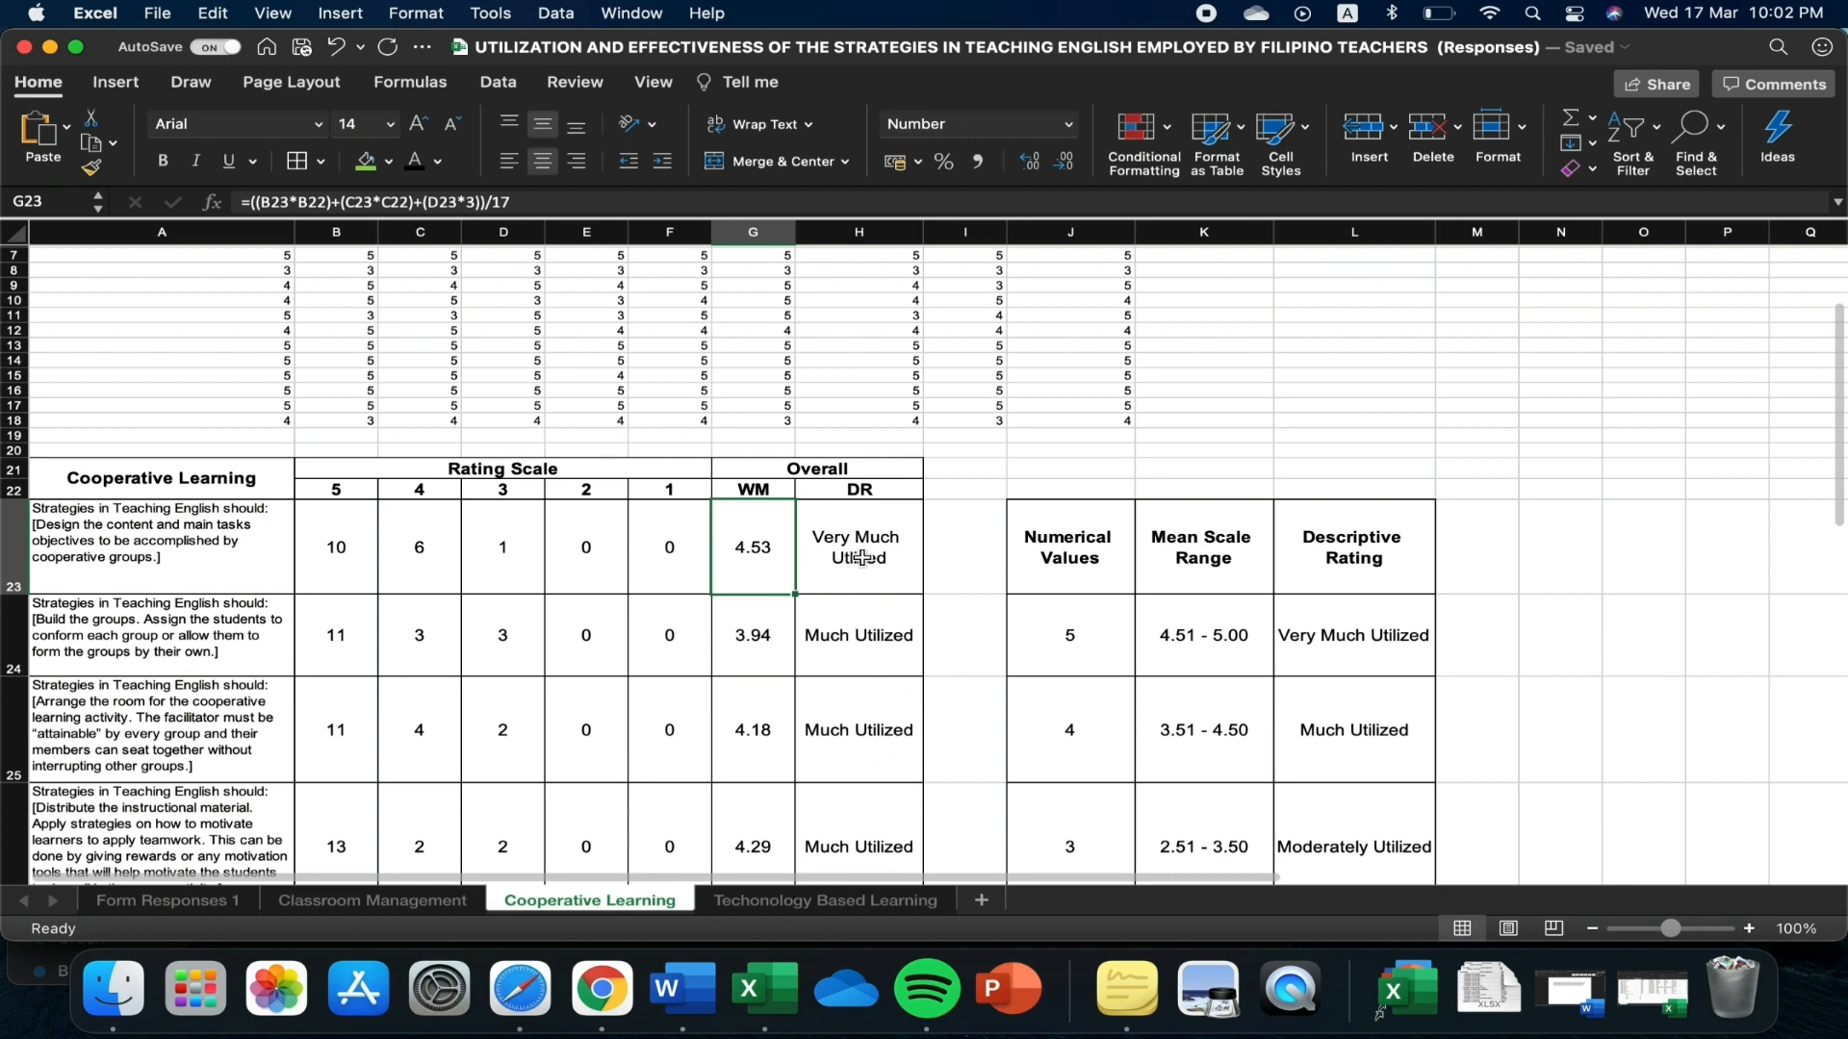
click(861, 558)
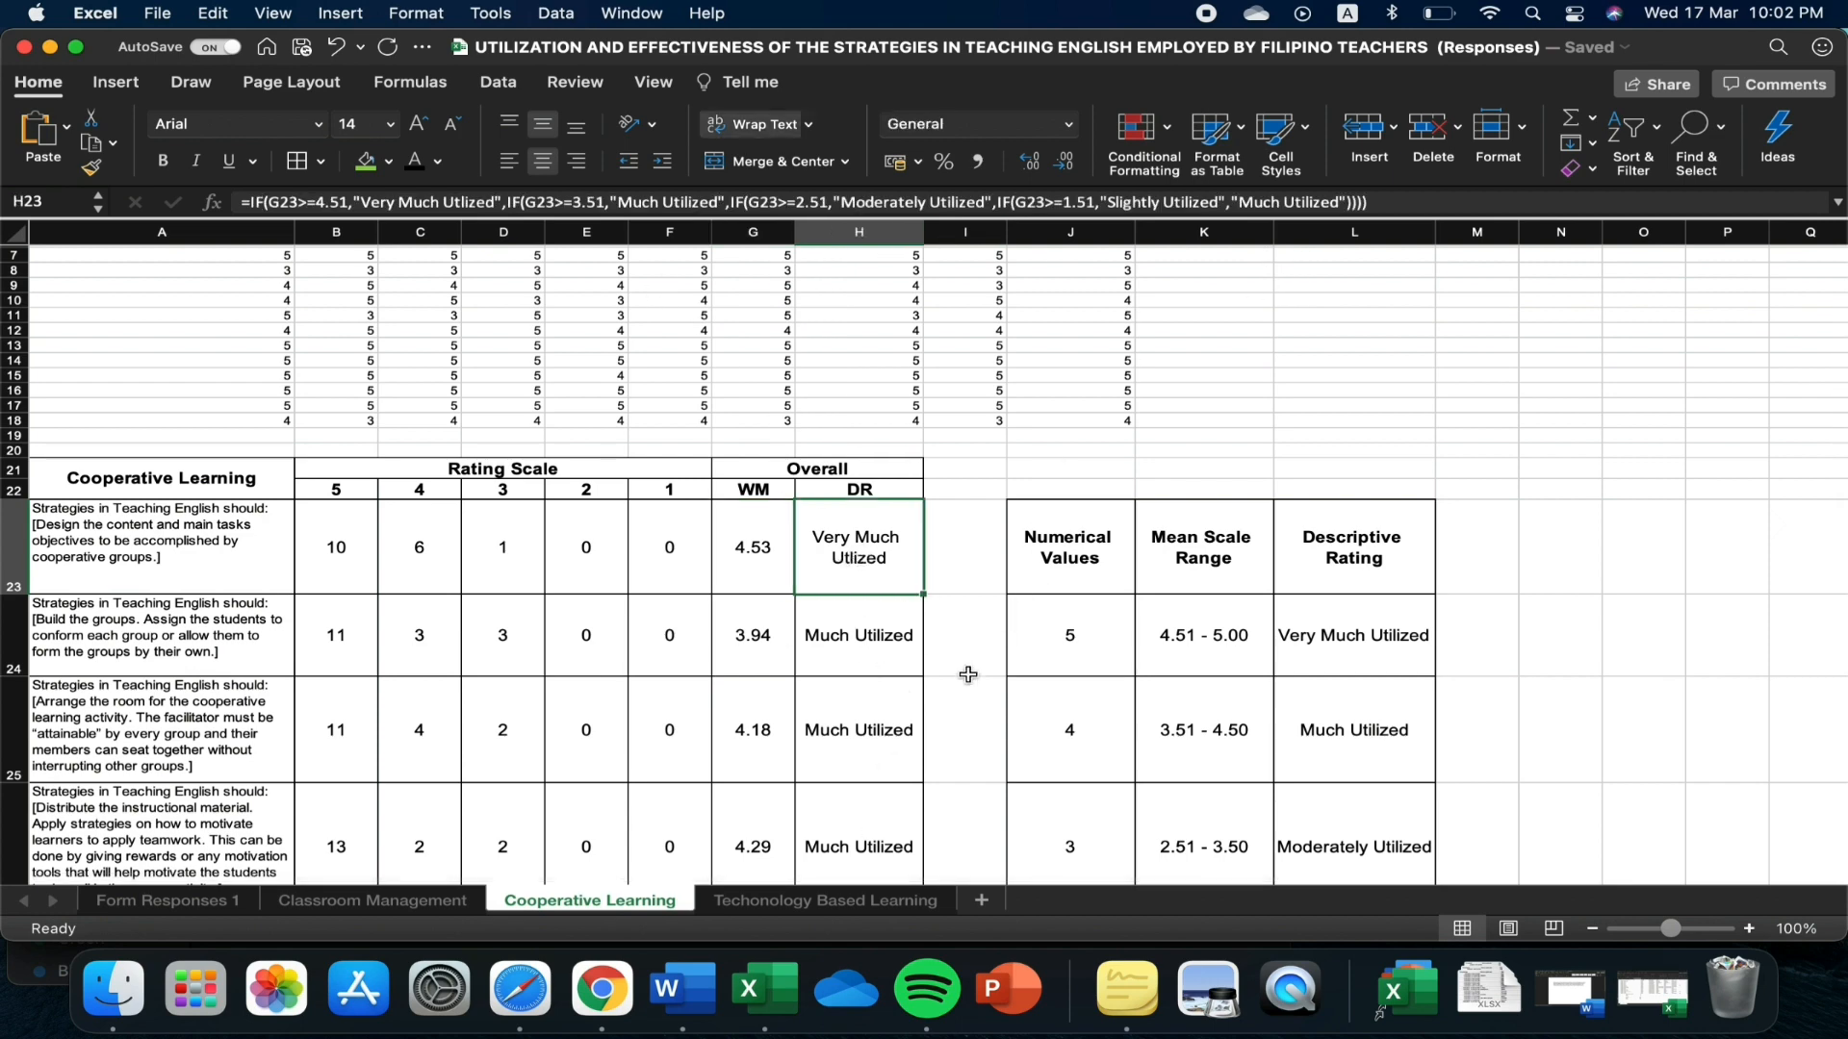
scroll(987, 685, down, 2)
scroll(986, 685, down, 3)
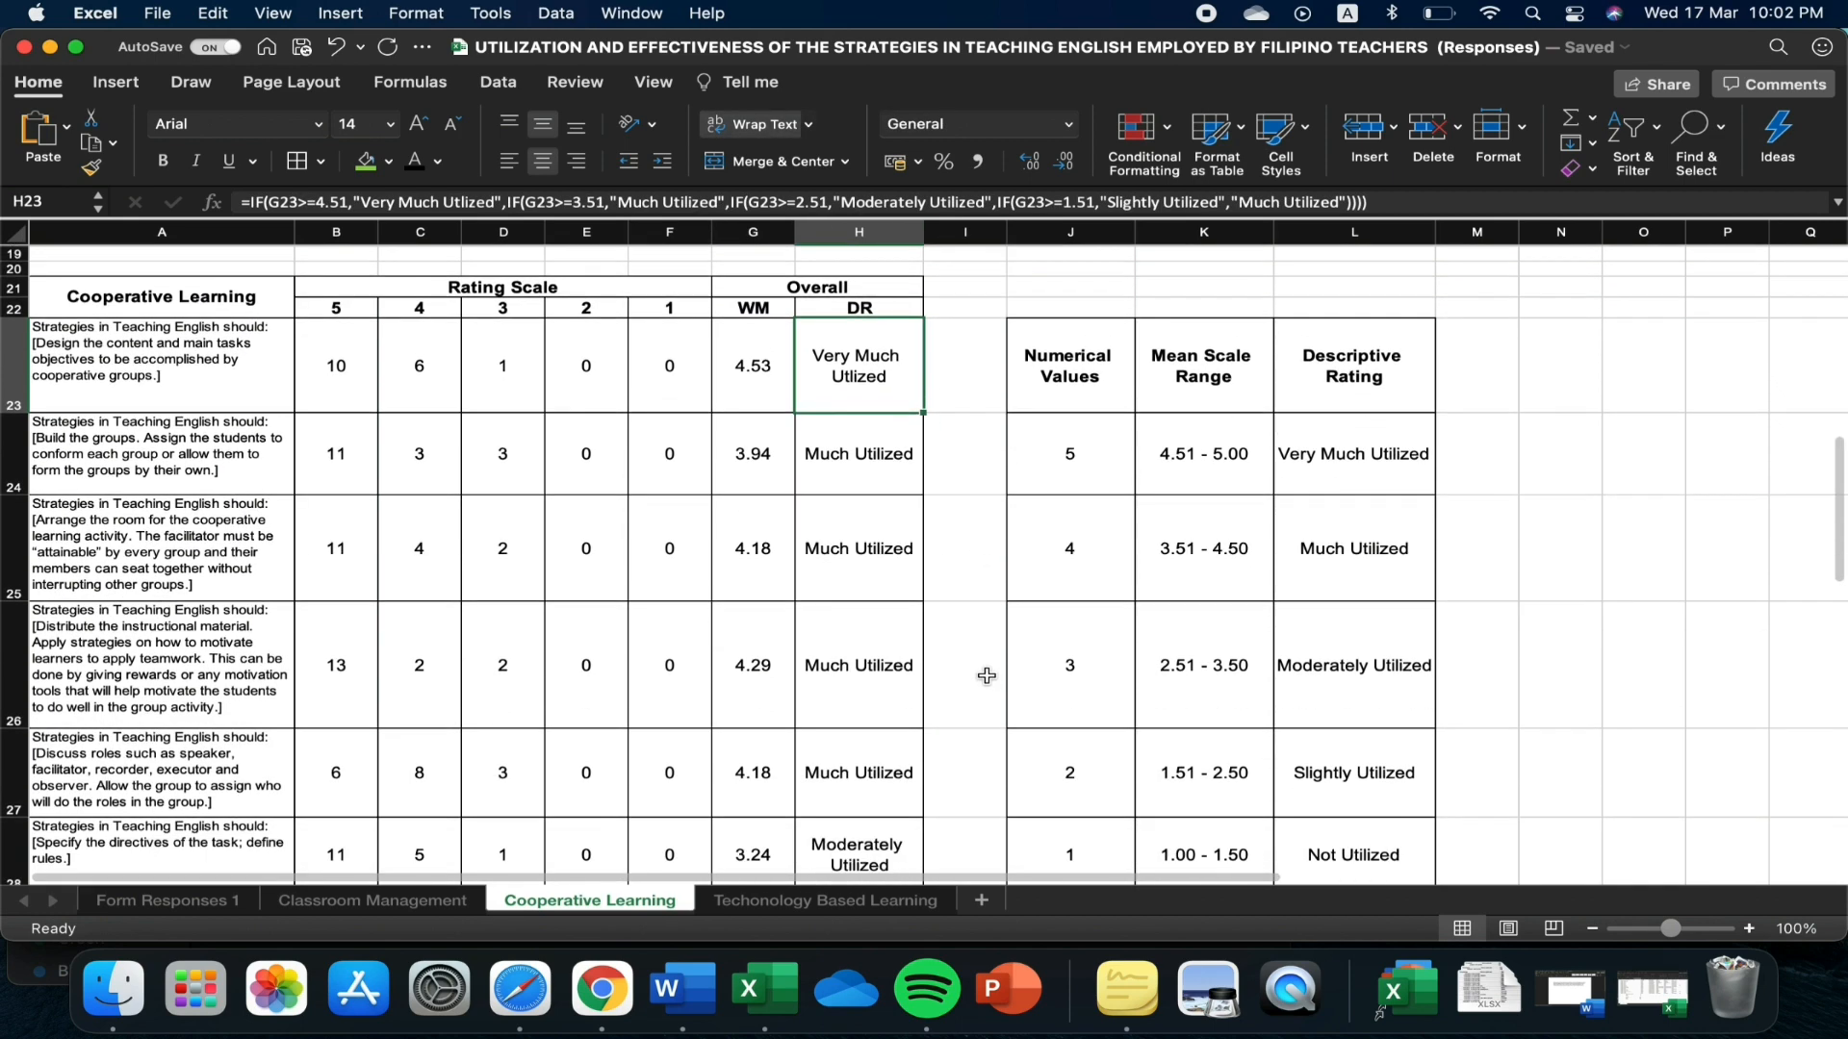
scroll(986, 677, down, 5)
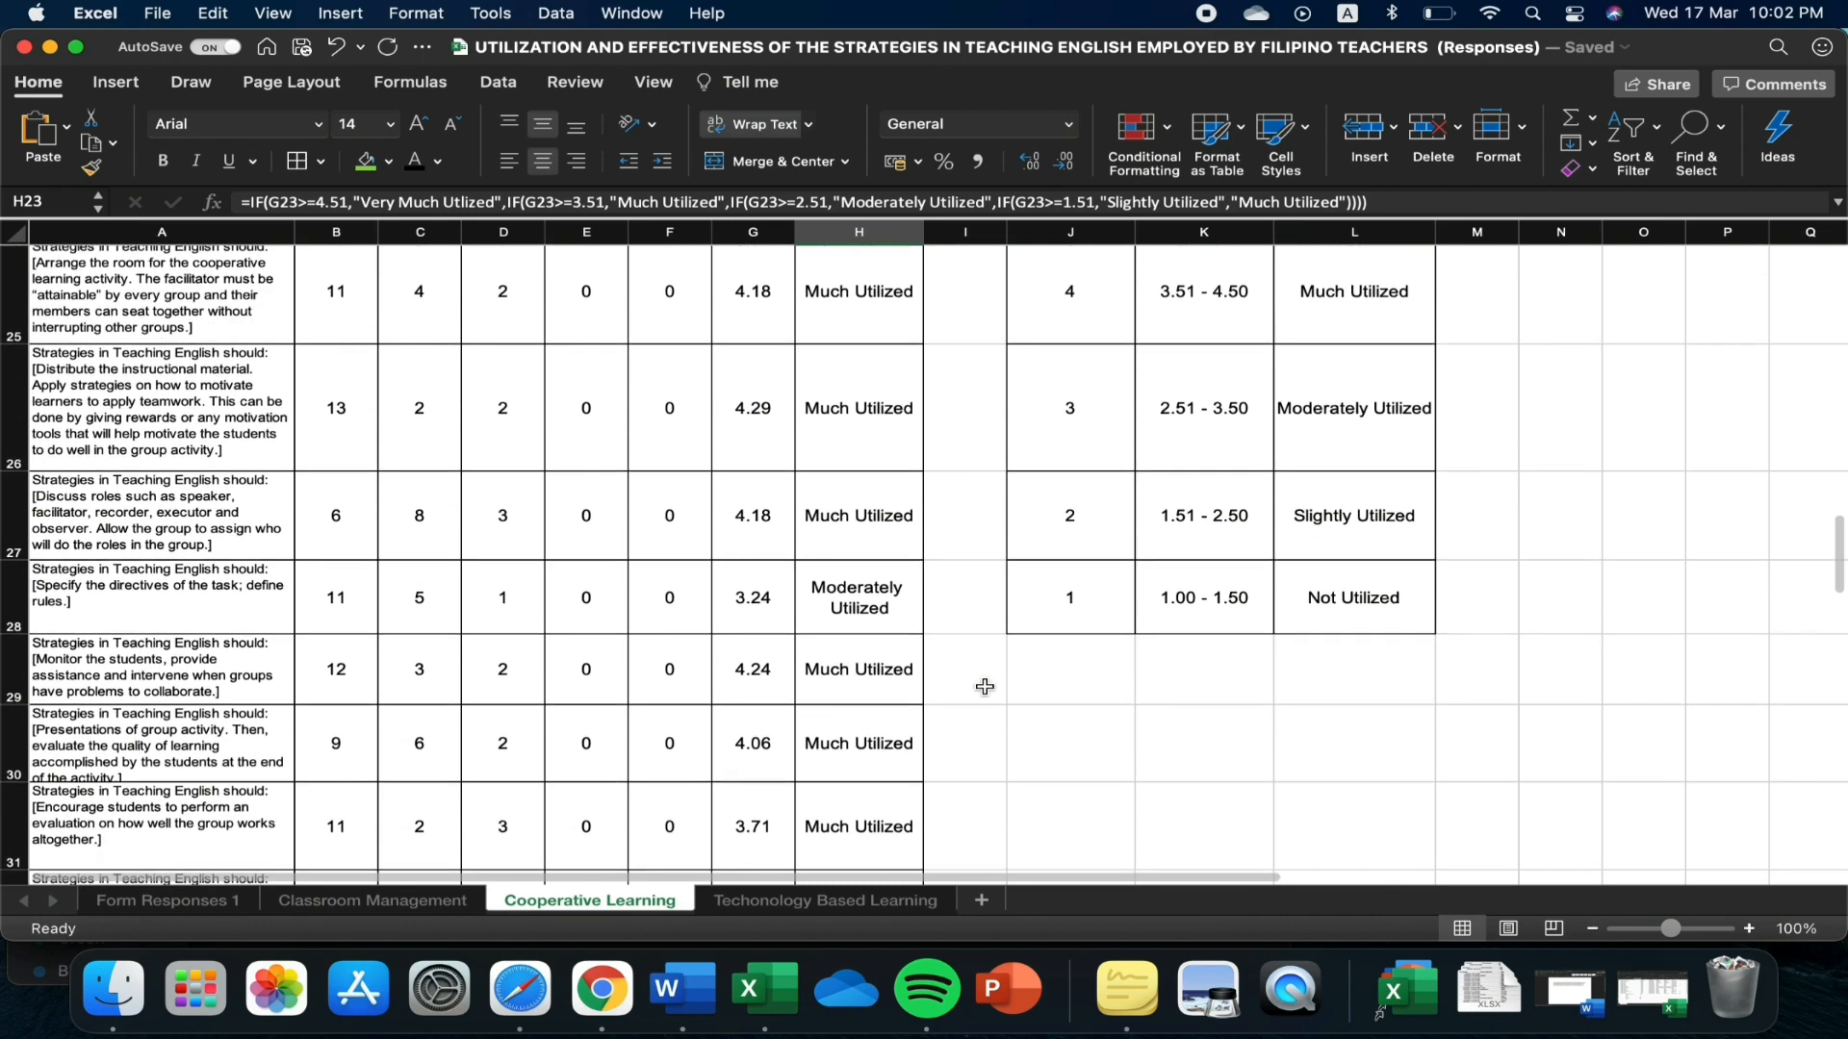
scroll(981, 693, down, 2)
scroll(980, 701, up, 2)
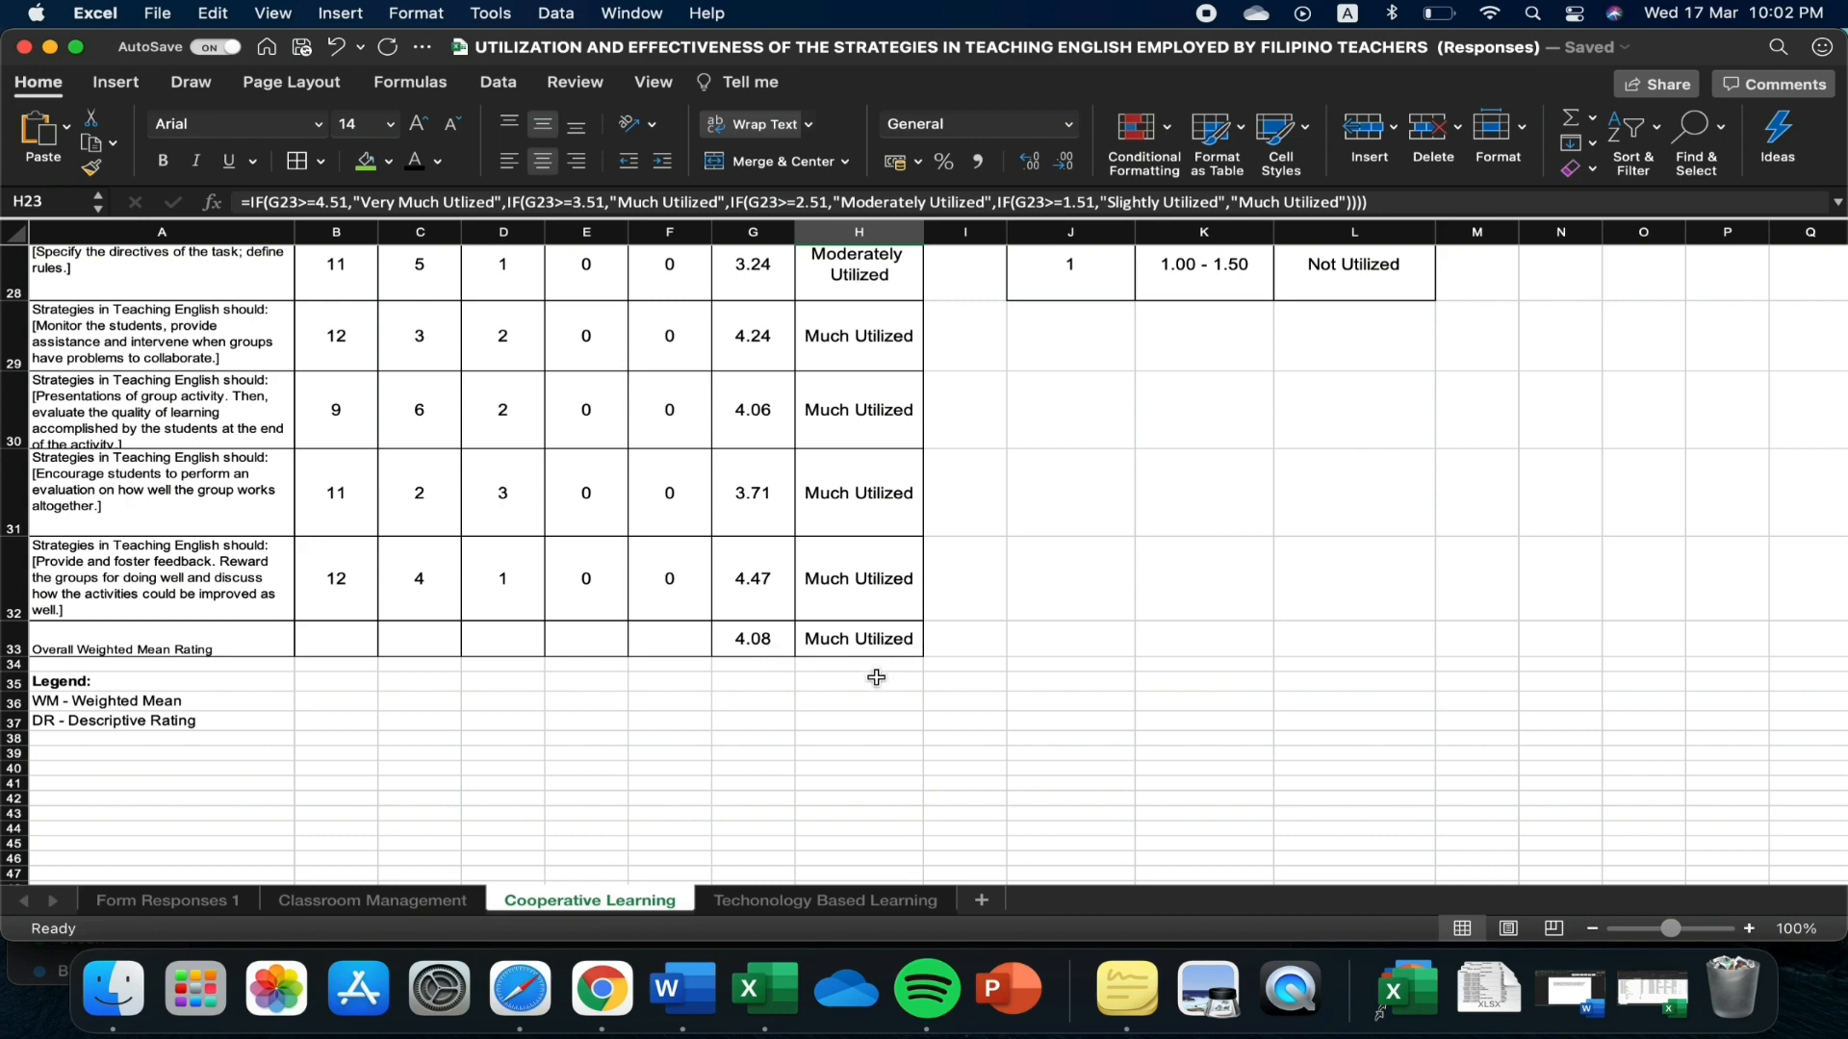
scroll(974, 804, up, 1)
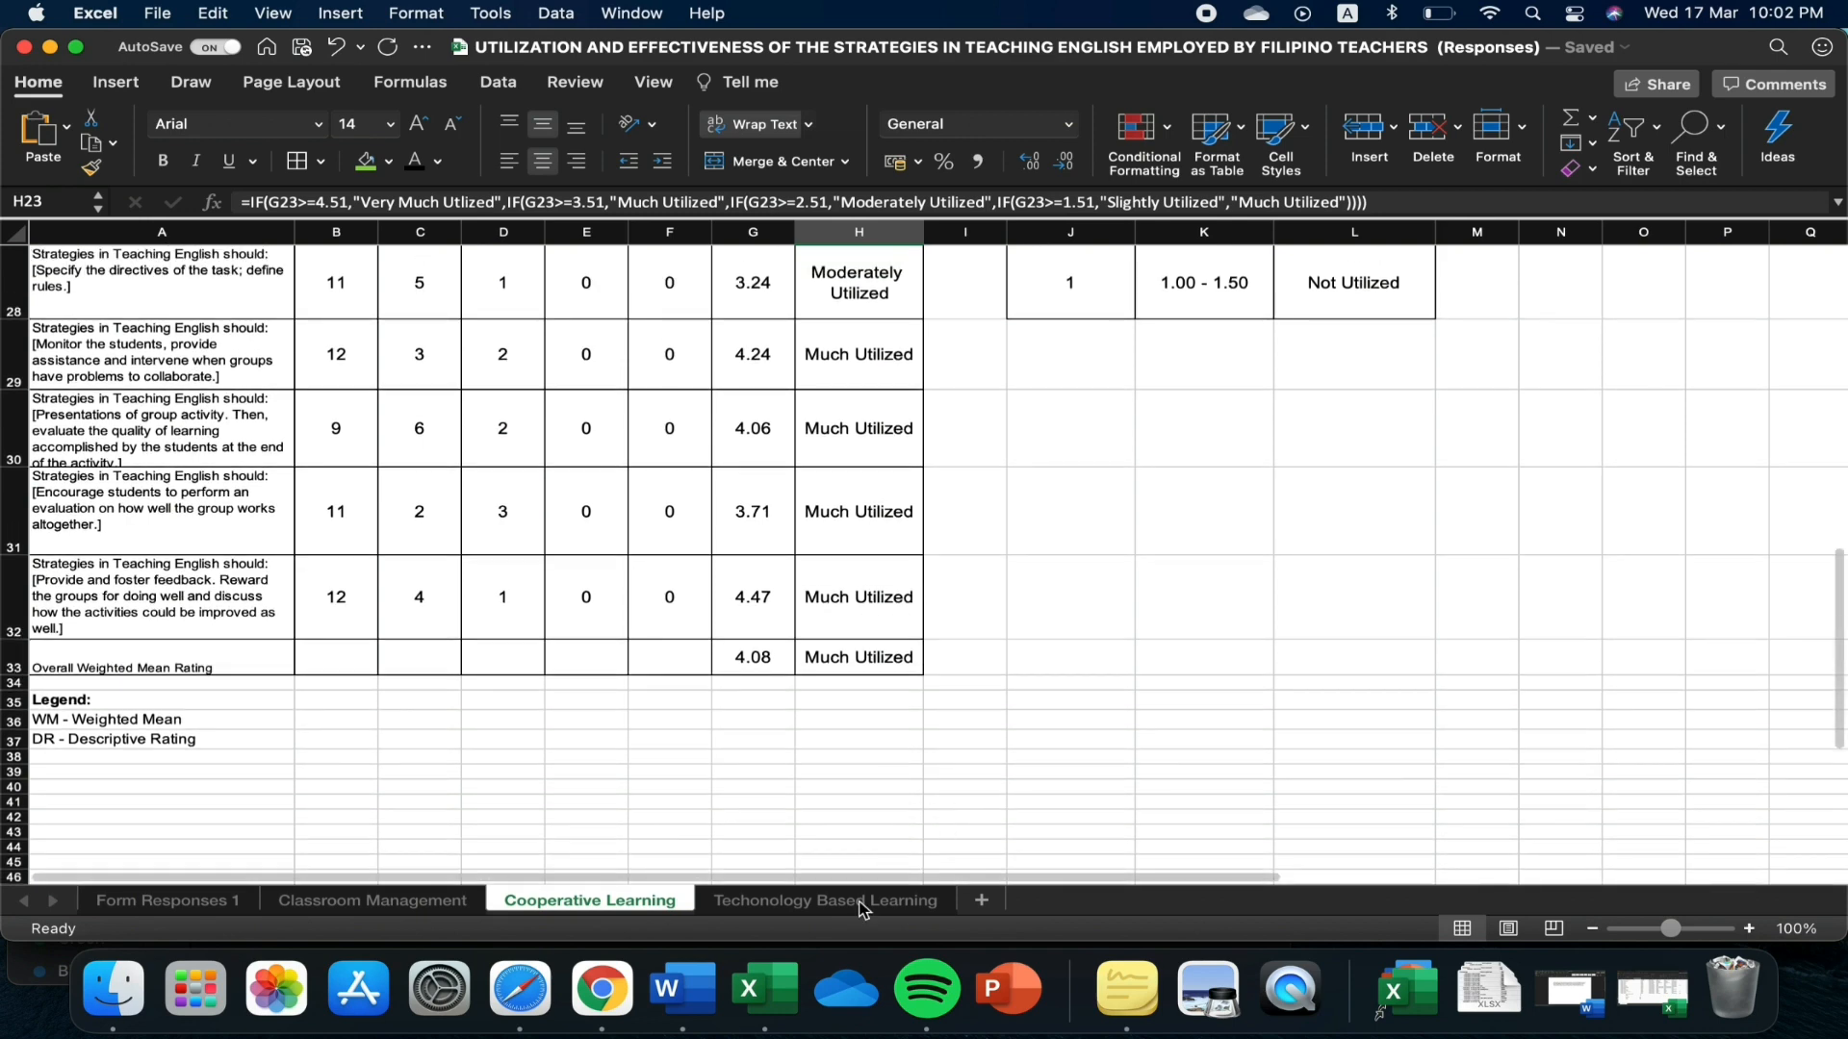
Review the weighted means and descriptive ratings on the Techonology Based Learning sheet, including its Overall Weighted Mean Rating row
key(ctrl+Page_Down)
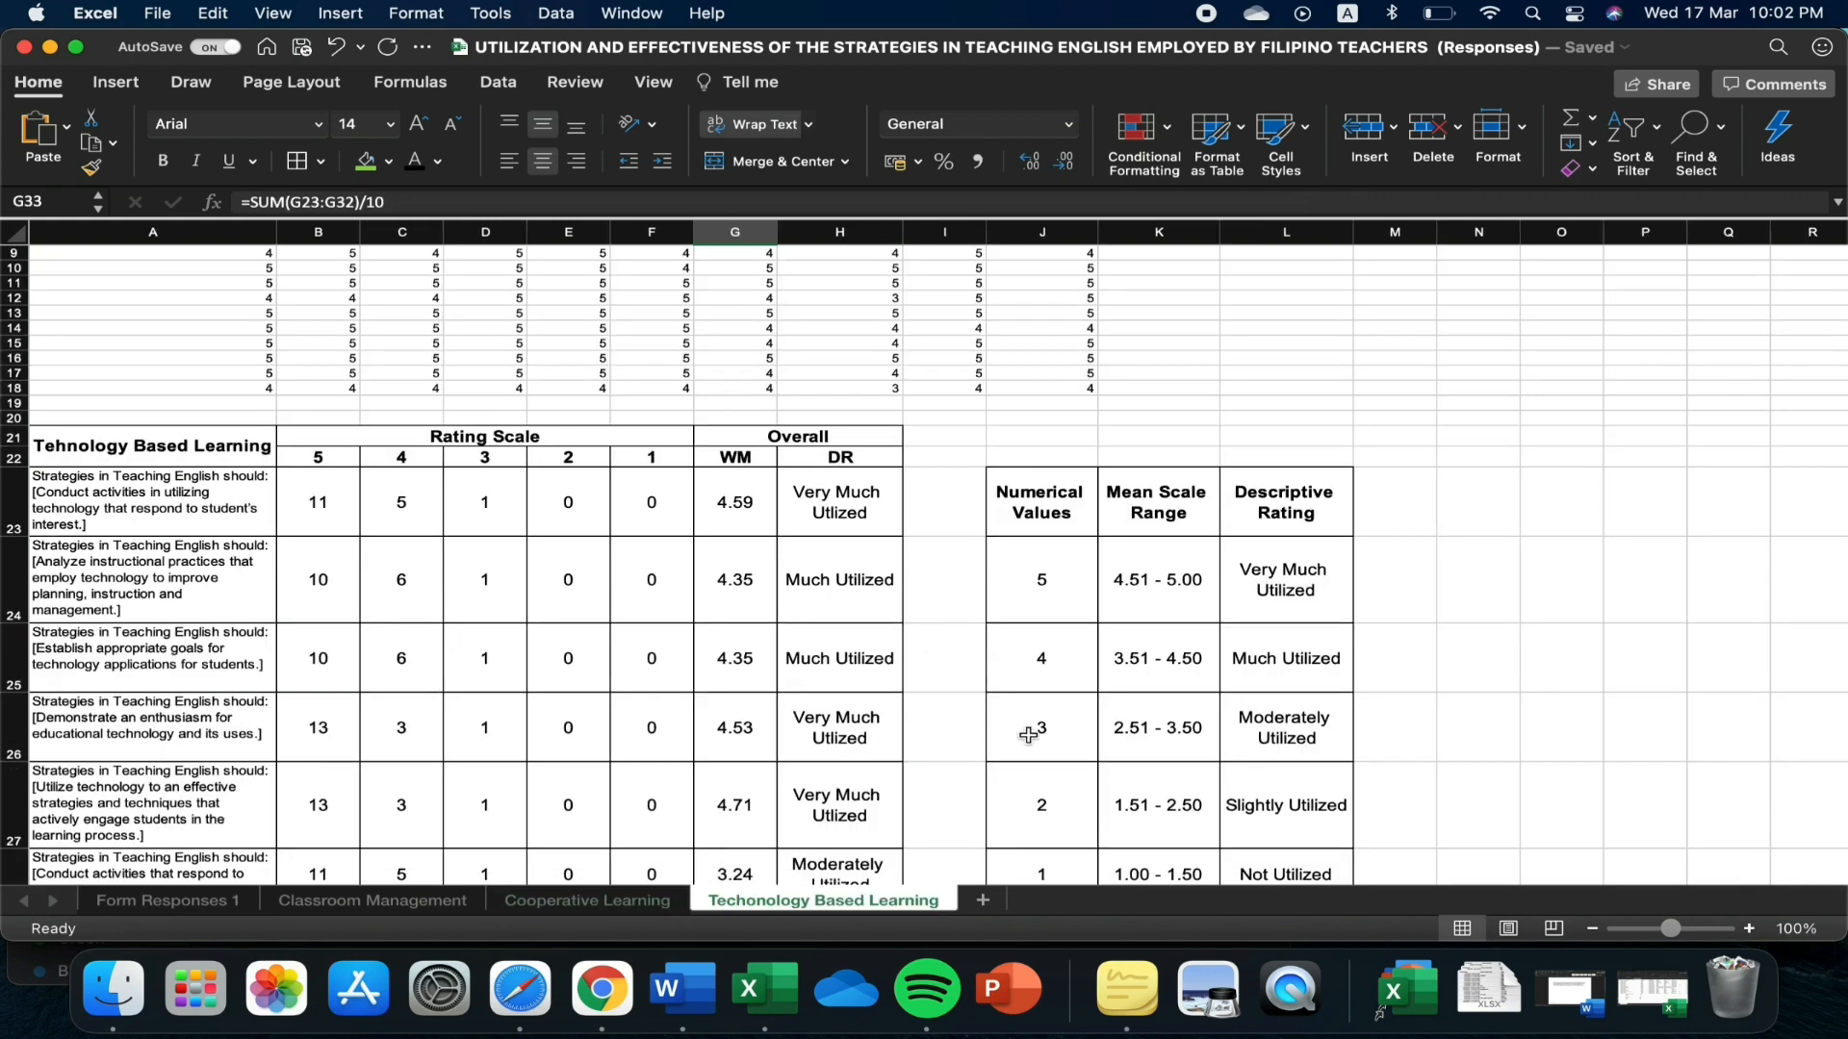
scroll(957, 755, down, 6)
scroll(966, 757, down, 3)
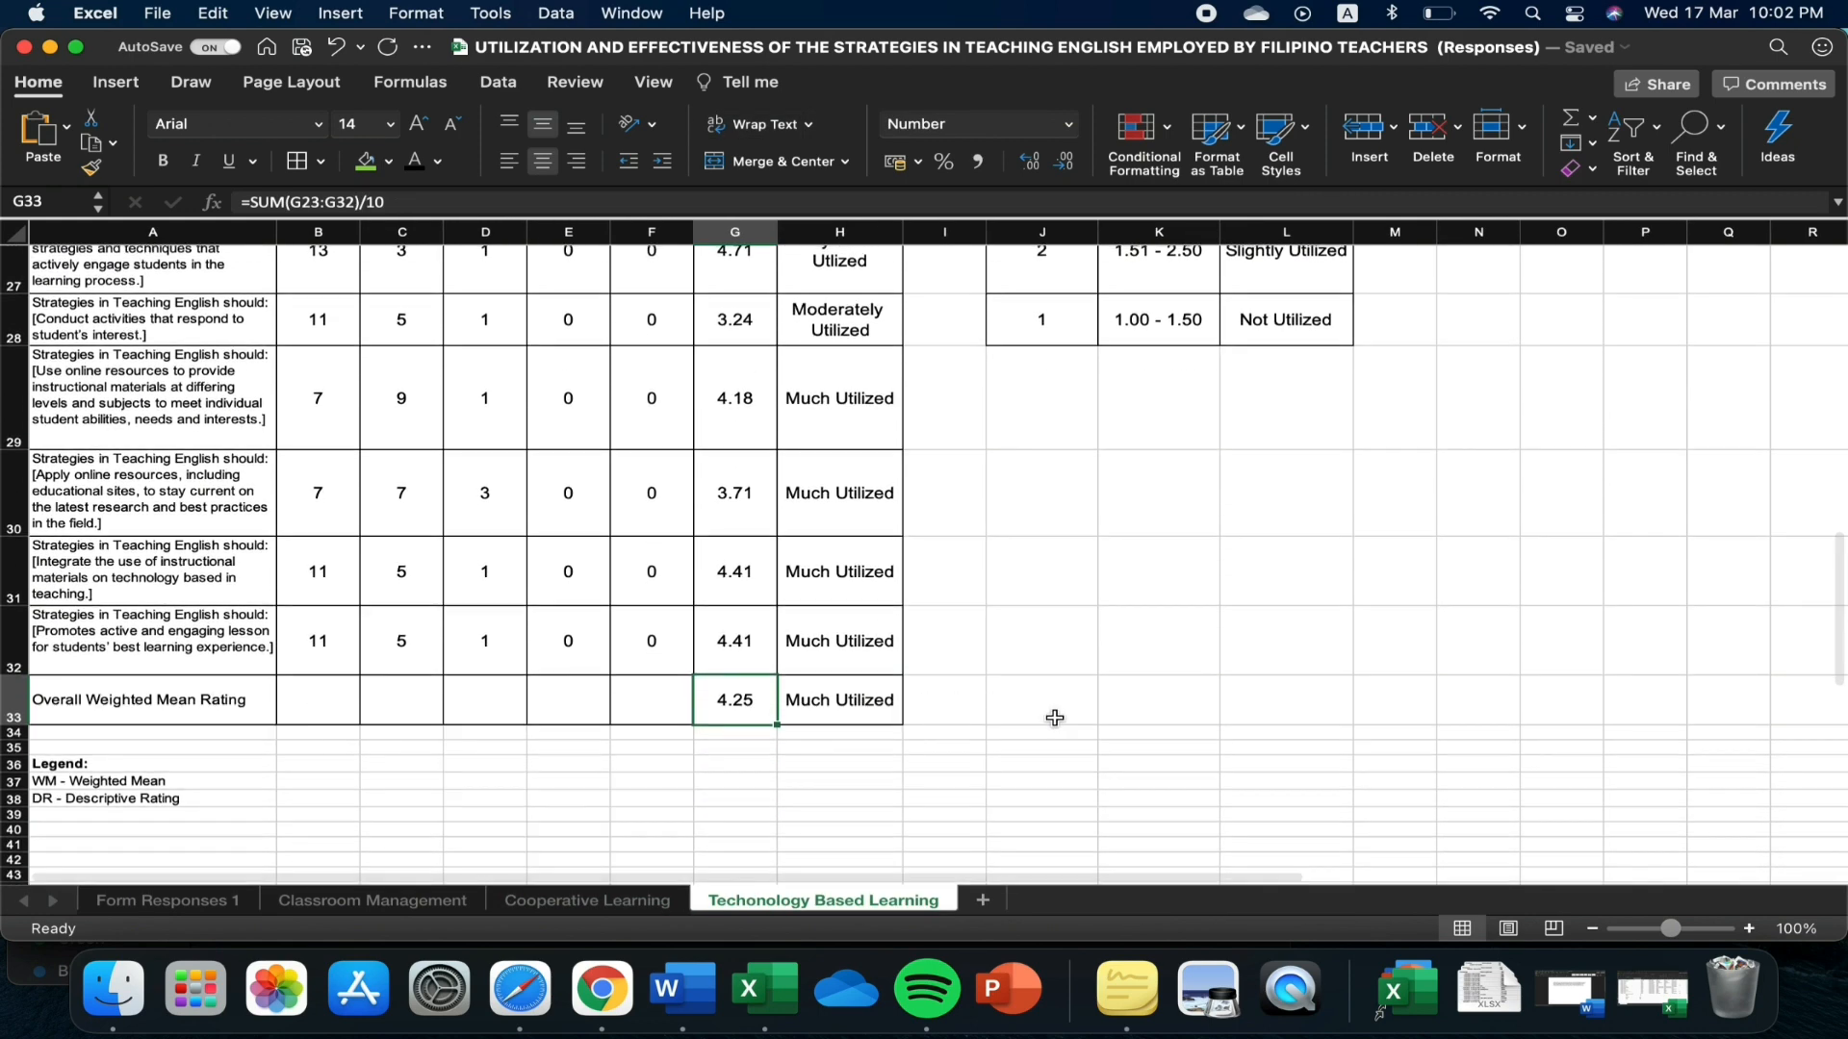
scroll(966, 734, up, 5)
scroll(965, 735, up, 5)
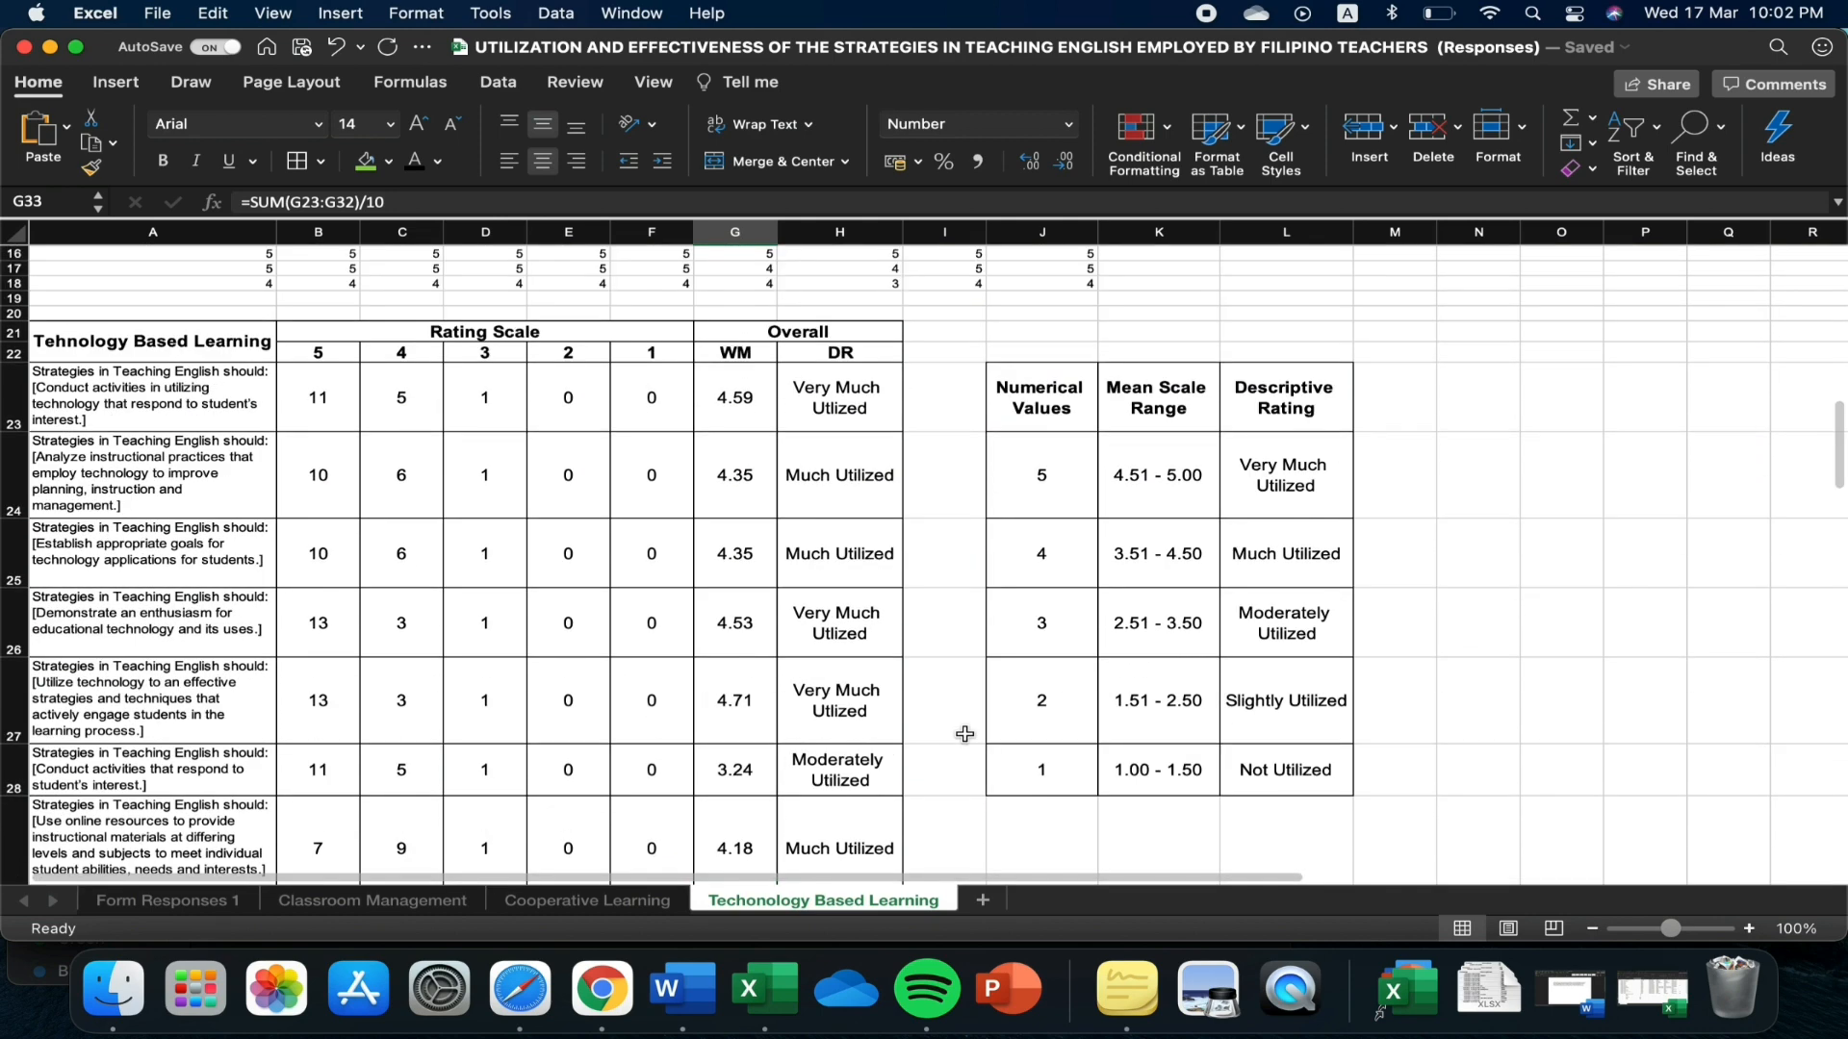
scroll(982, 720, down, 5)
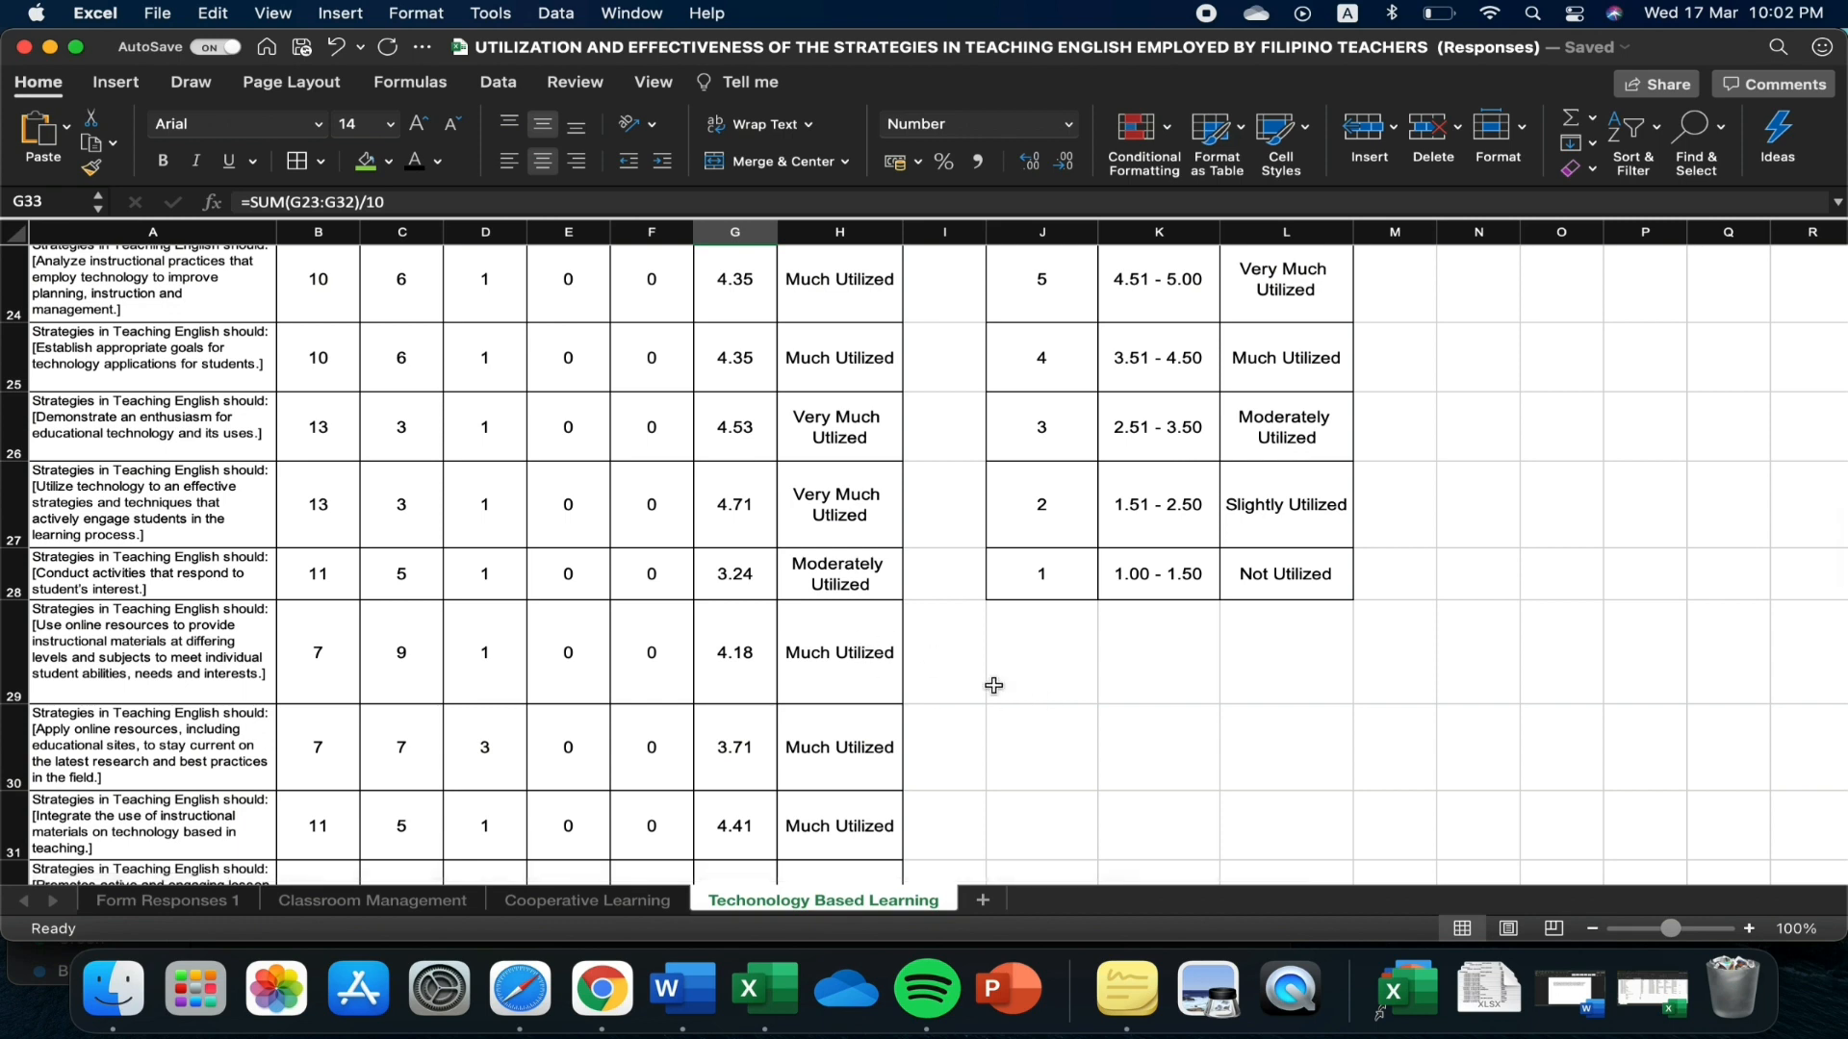
scroll(1020, 697, up, 1)
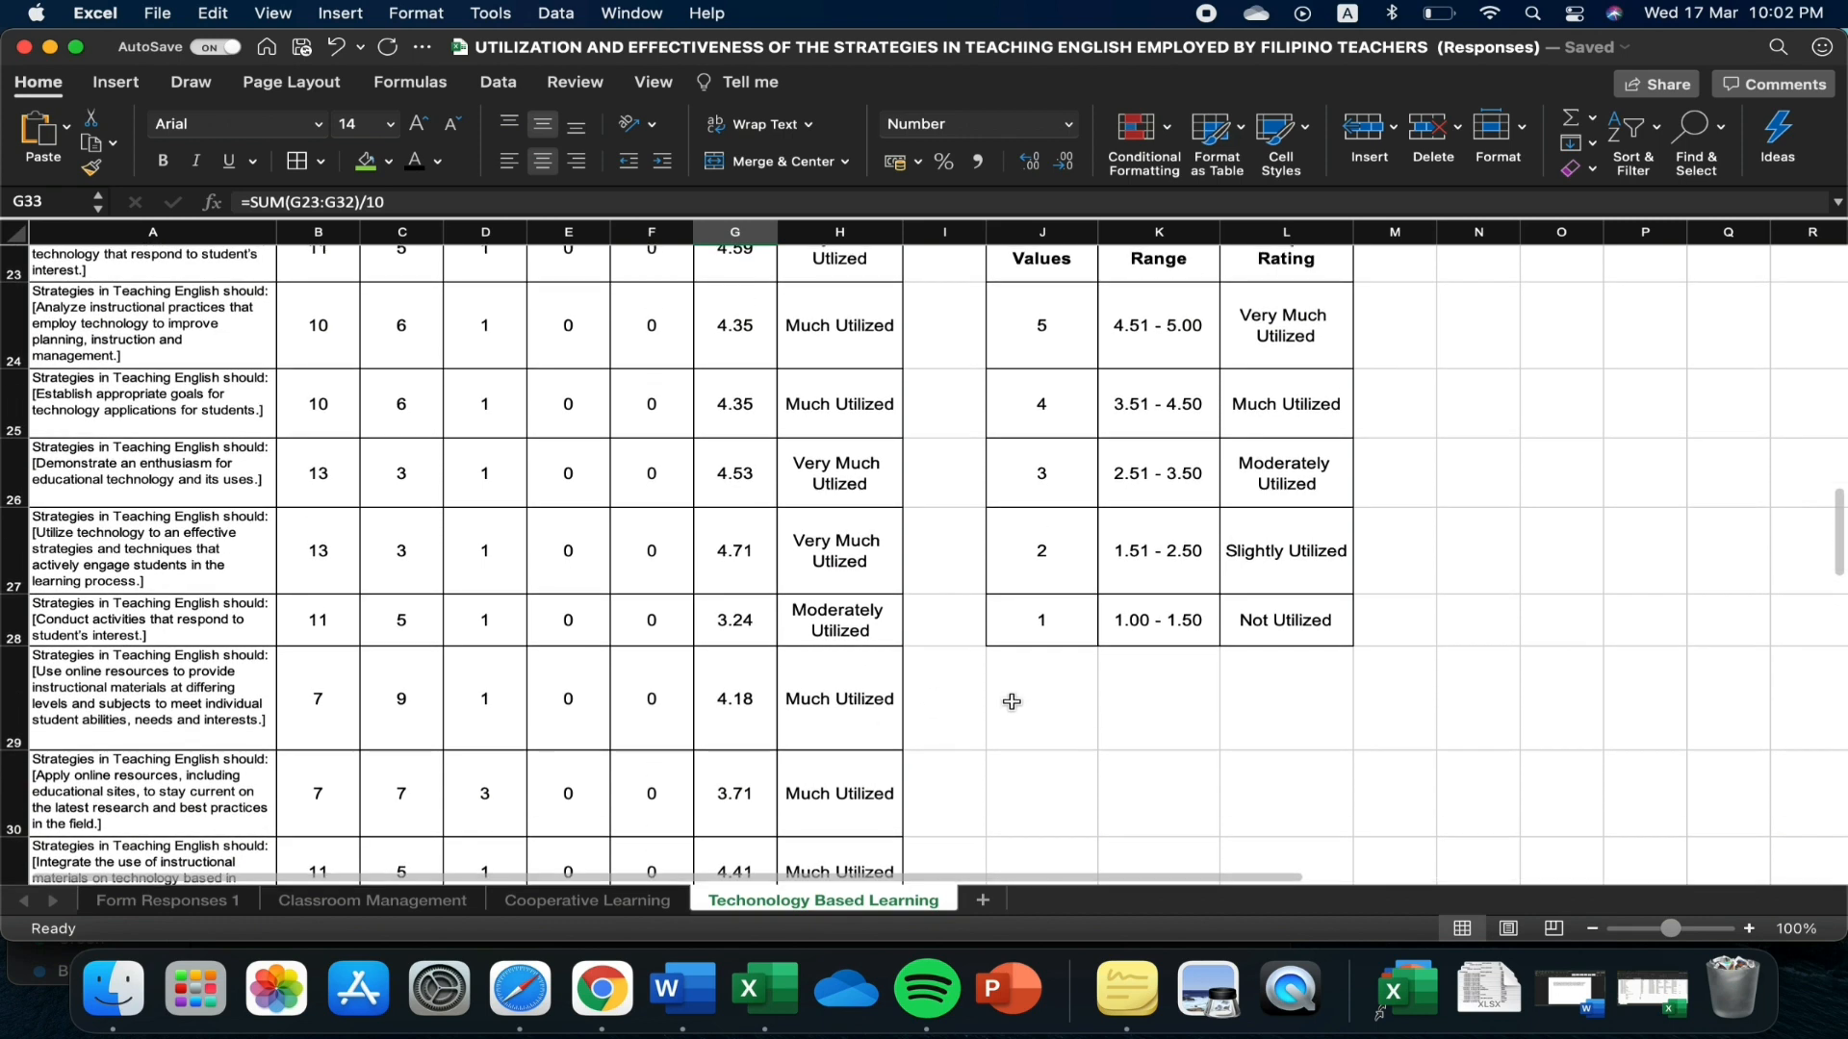
scroll(1011, 701, up, 2)
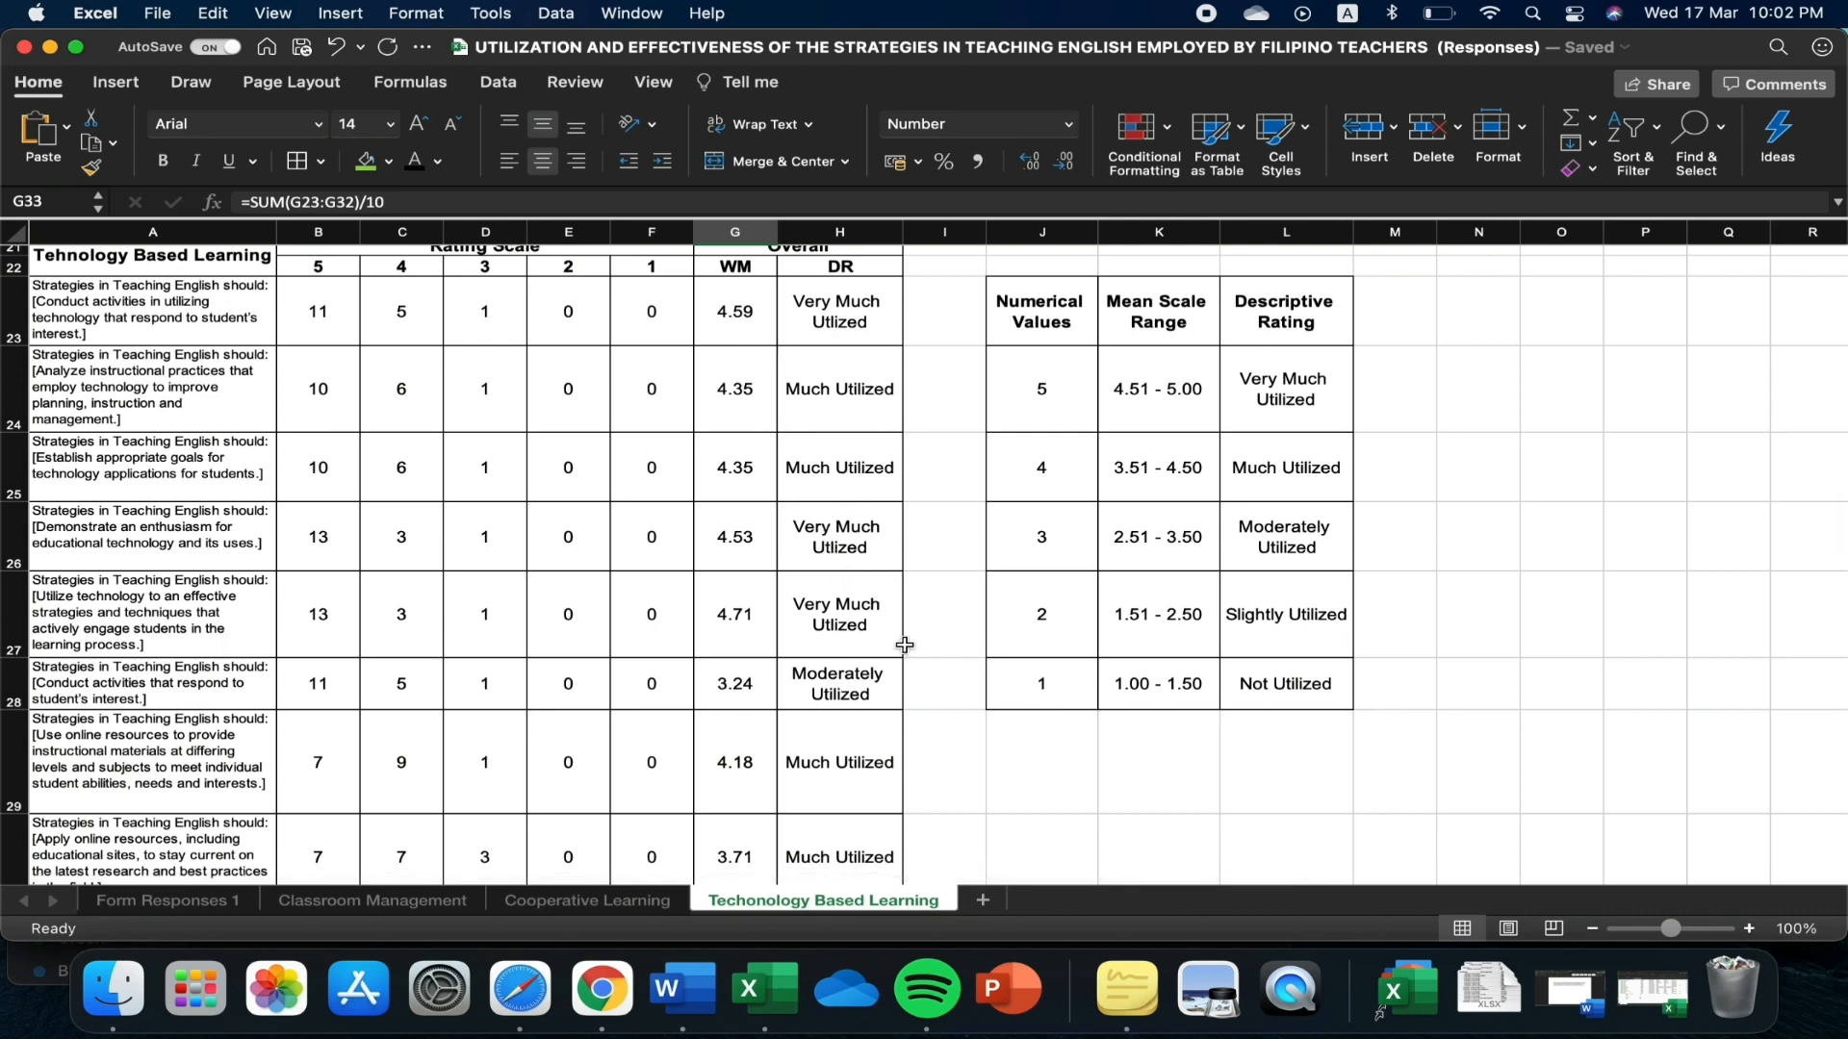
scroll(932, 693, down, 3)
scroll(931, 693, up, 4)
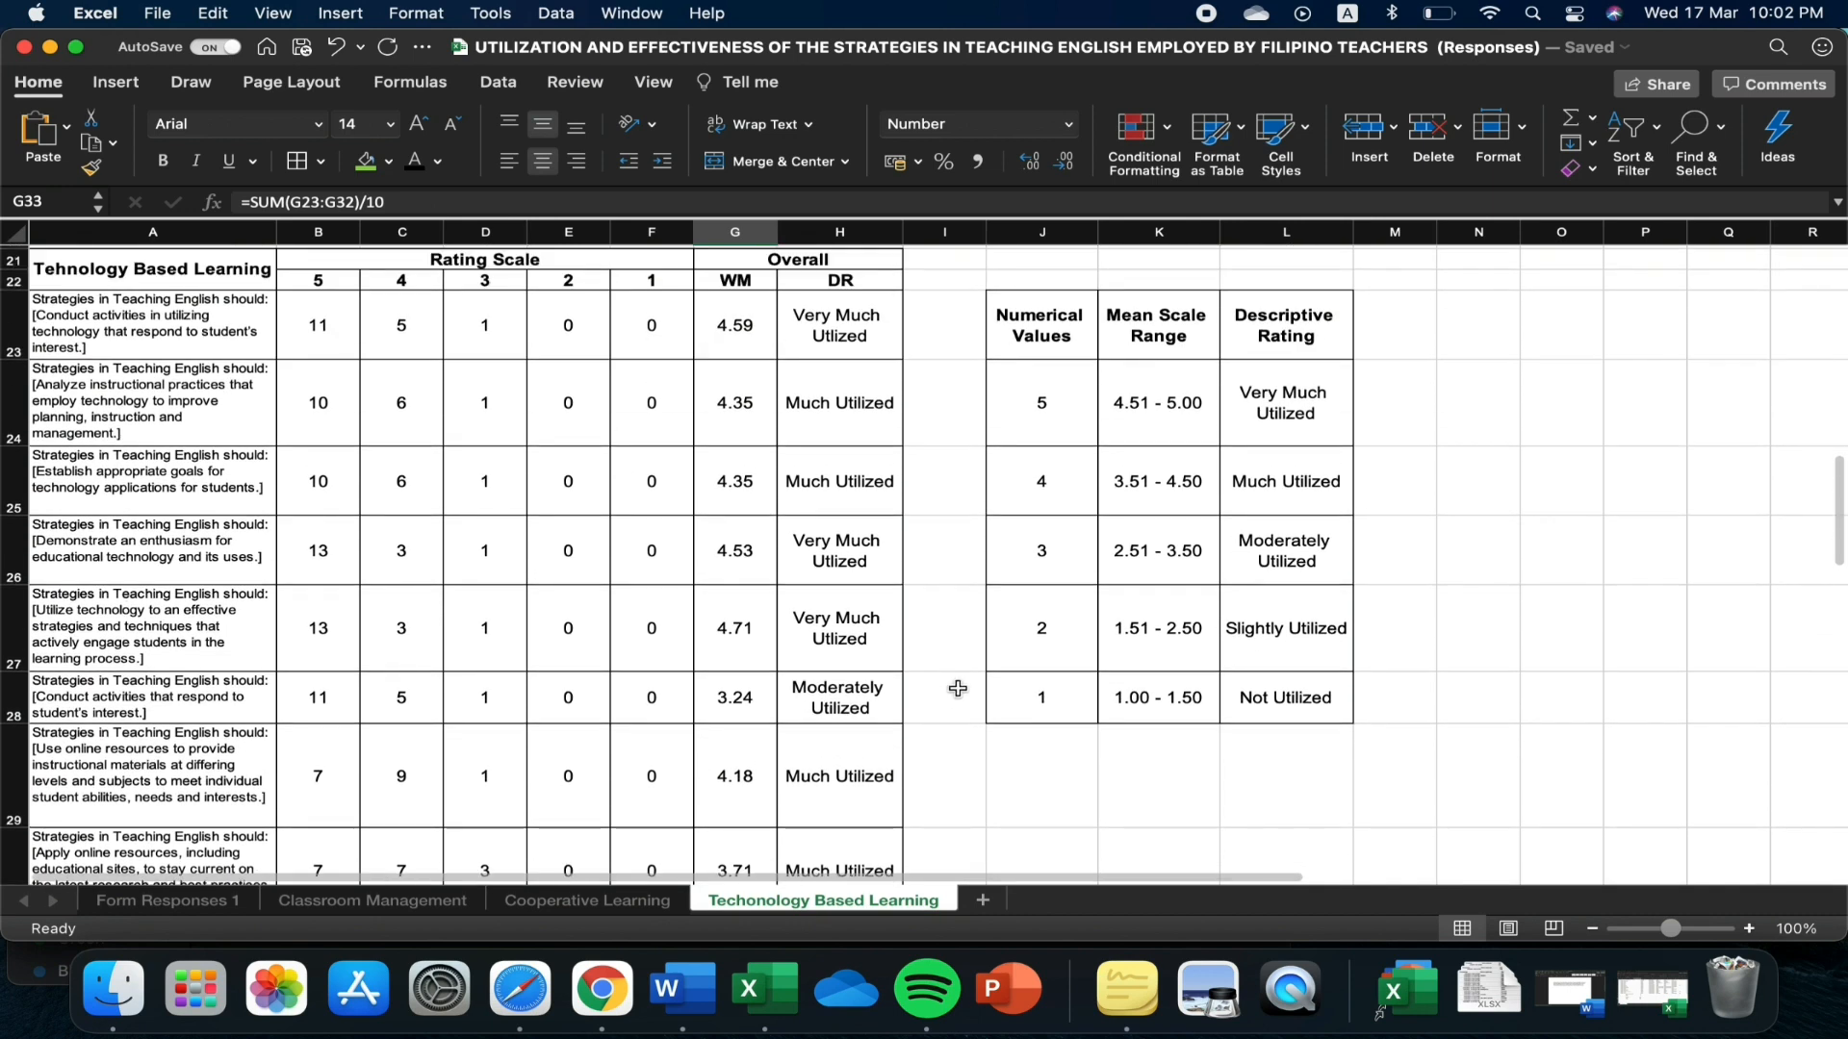
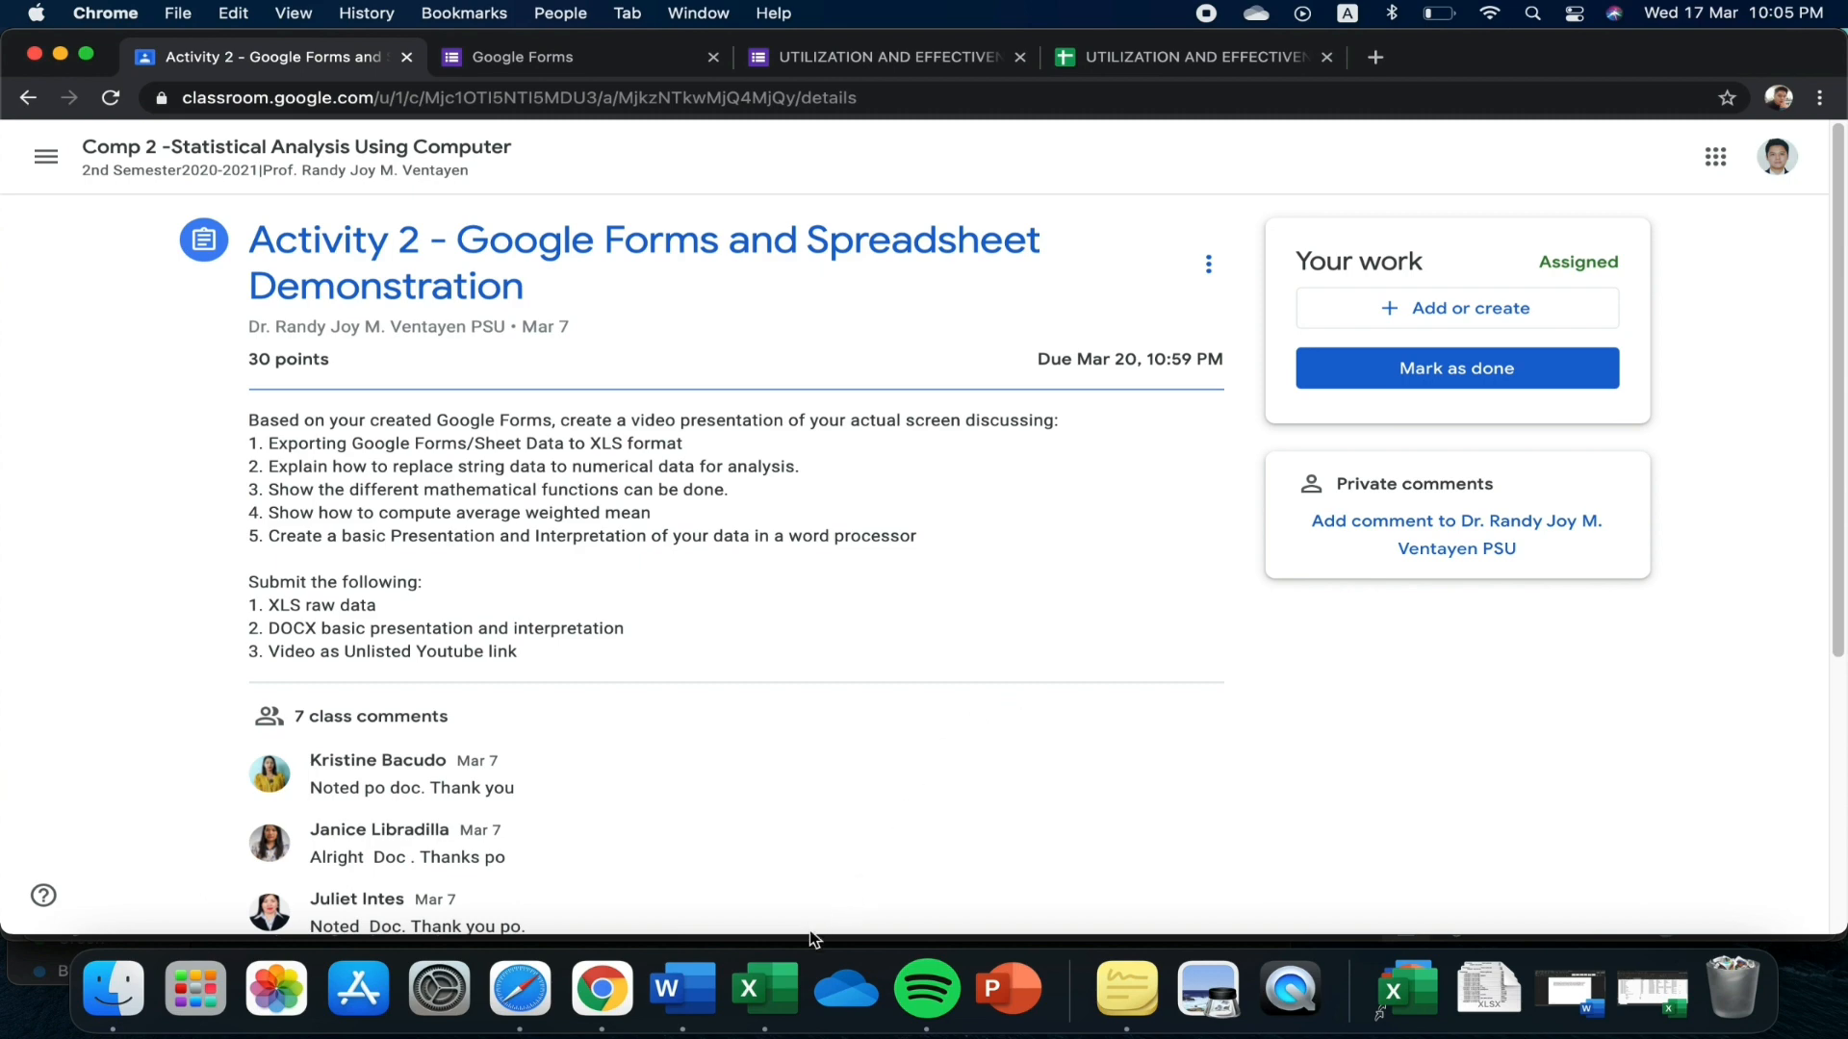
Switch to Excel and copy the Classroom Management rating table from its header through the Overall Weighted Mean Rating row
click(787, 994)
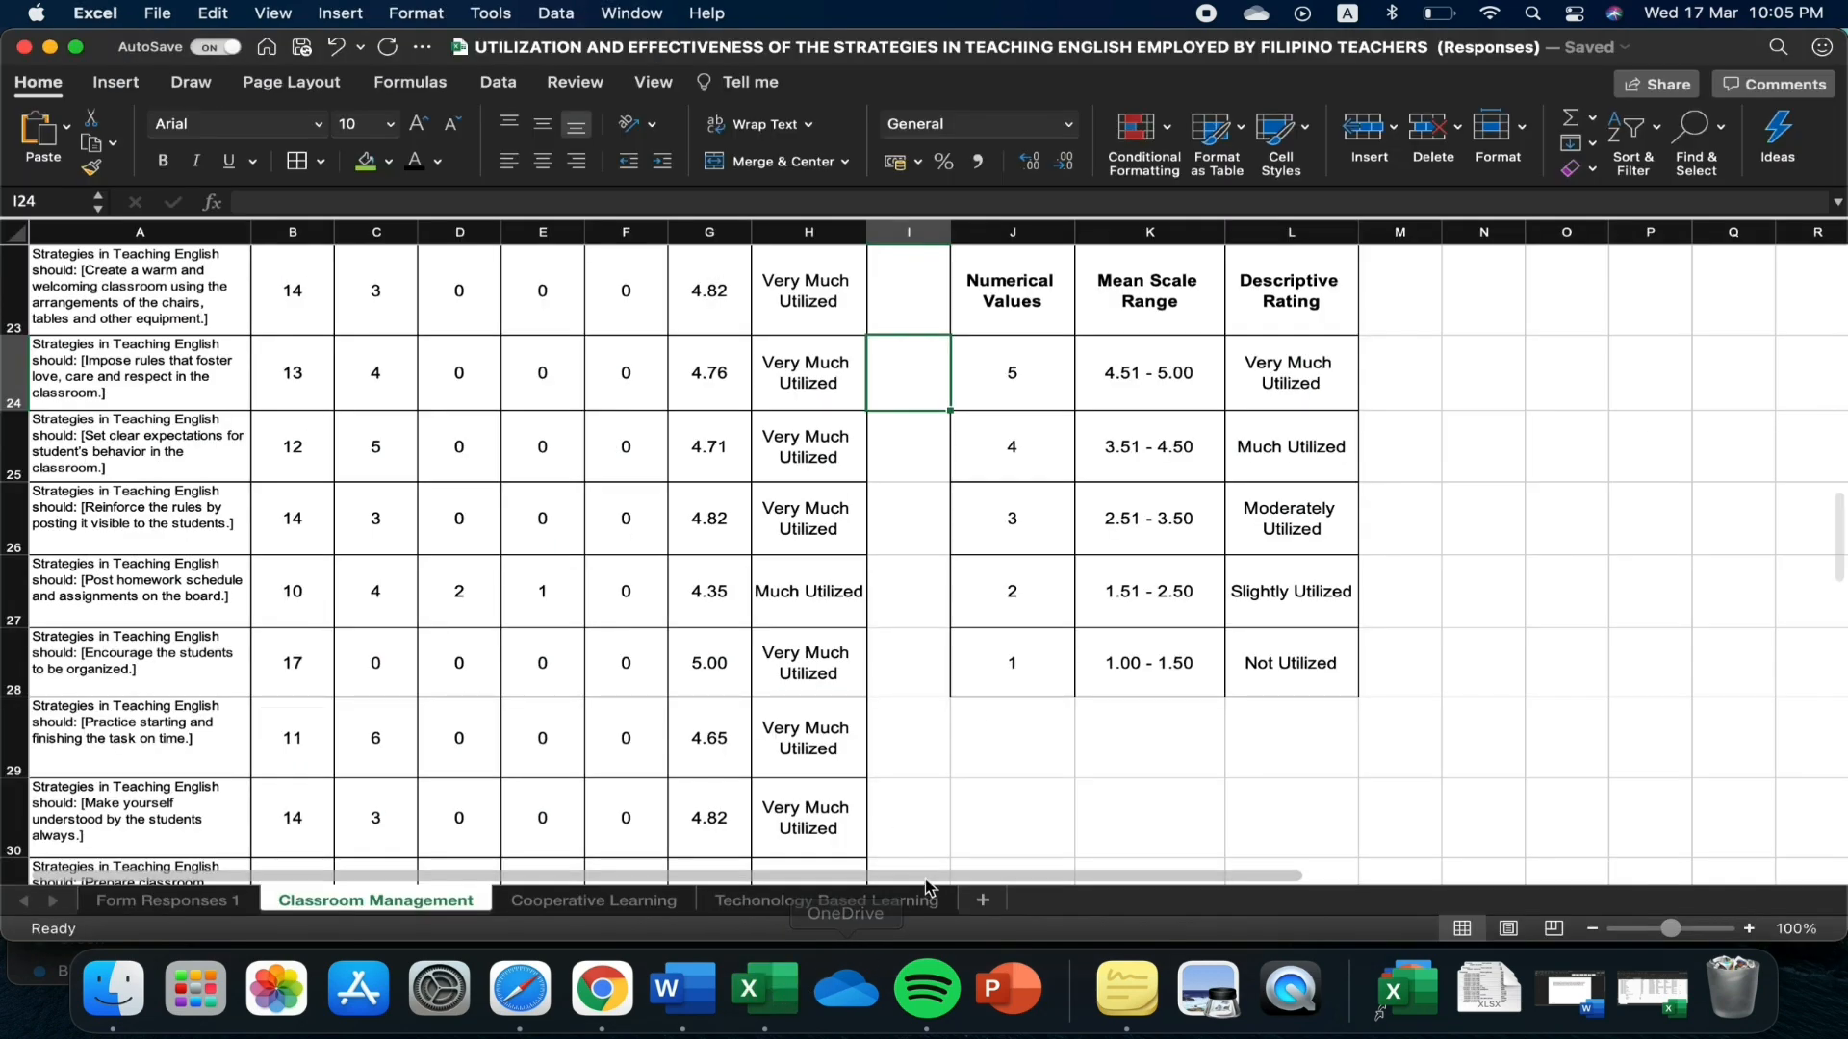
scroll(853, 689, up, 5)
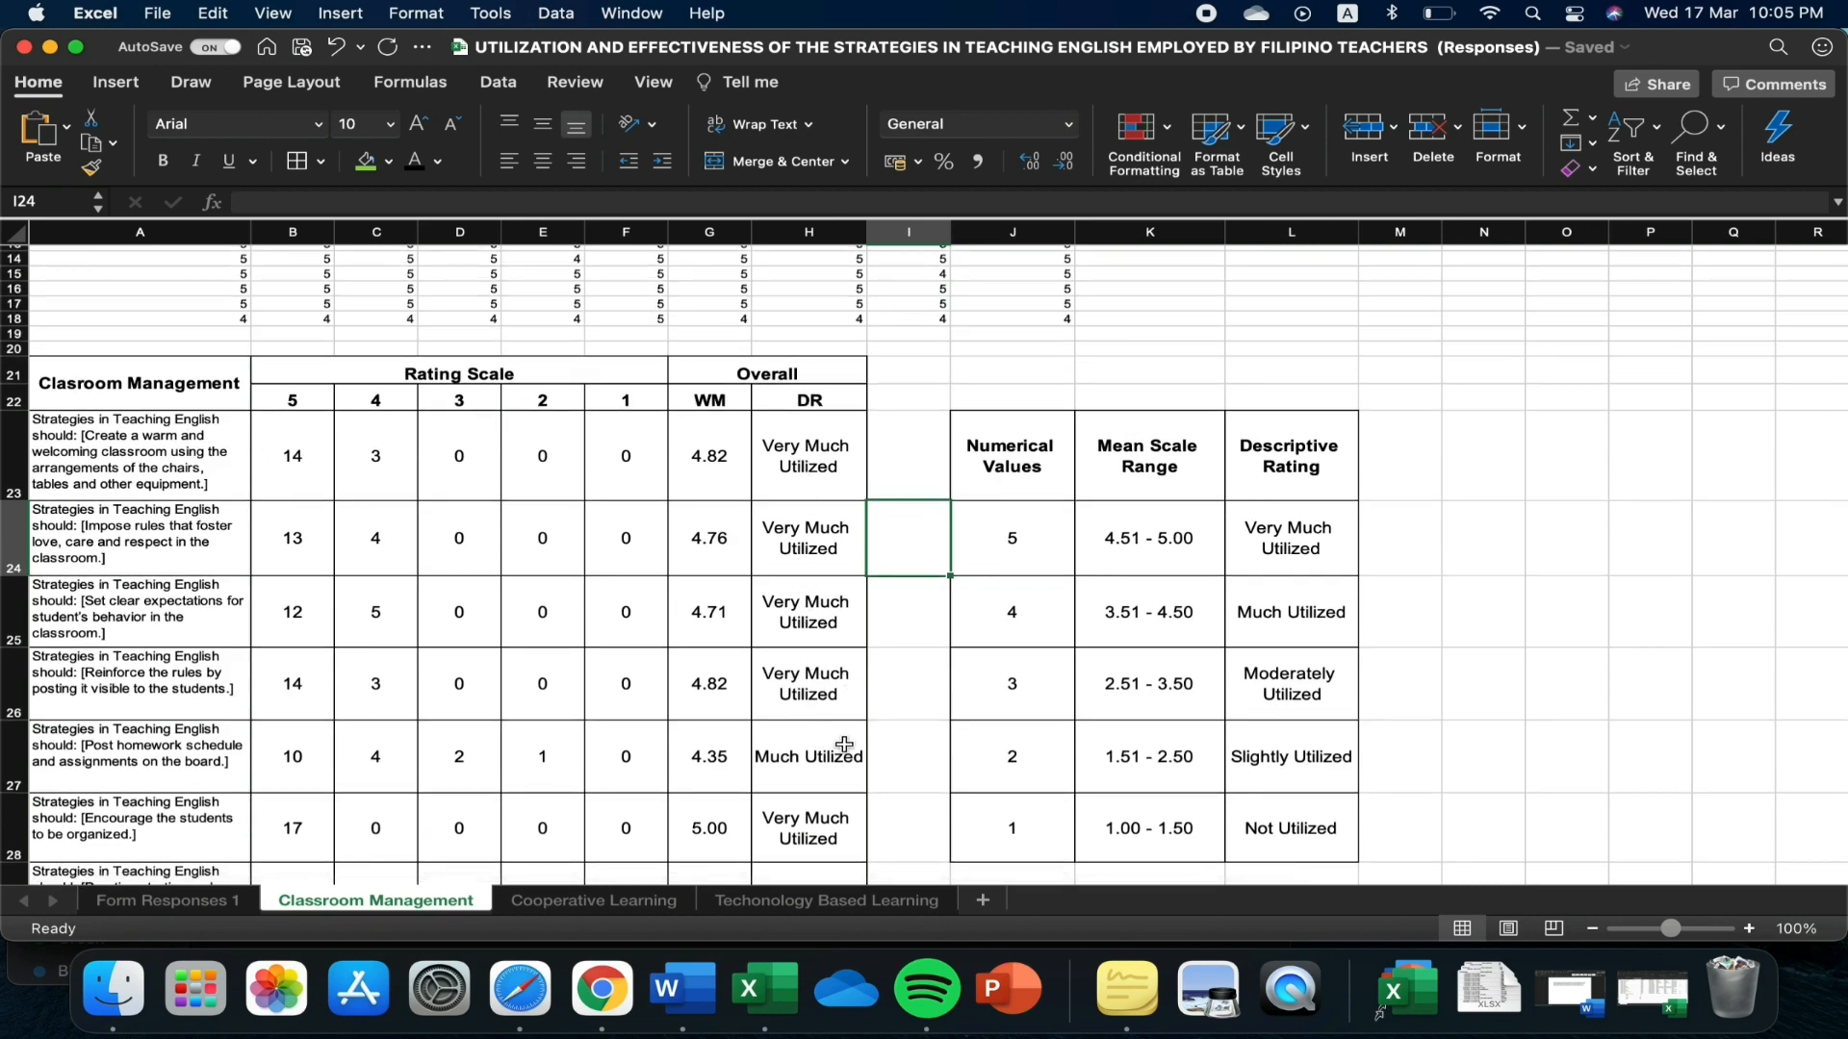
scroll(861, 743, down, 7)
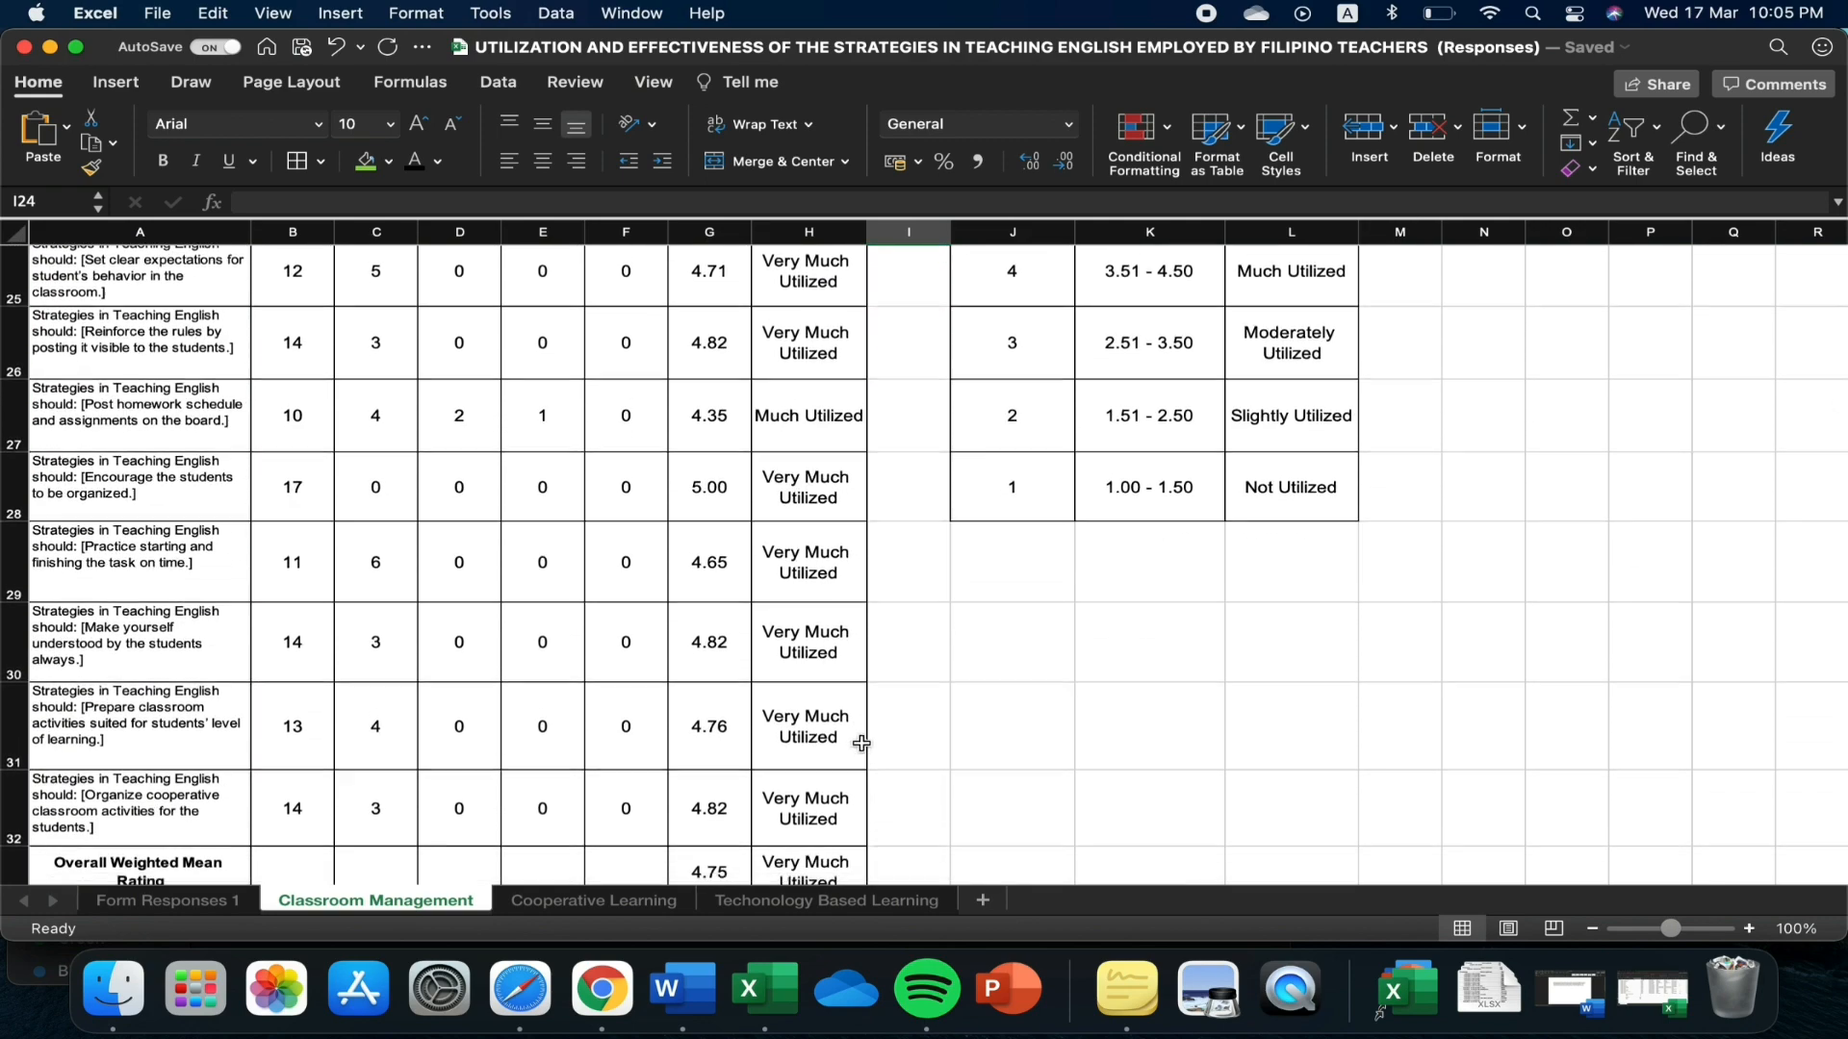
scroll(862, 743, down, 2)
scroll(863, 738, up, 8)
scroll(863, 734, up, 3)
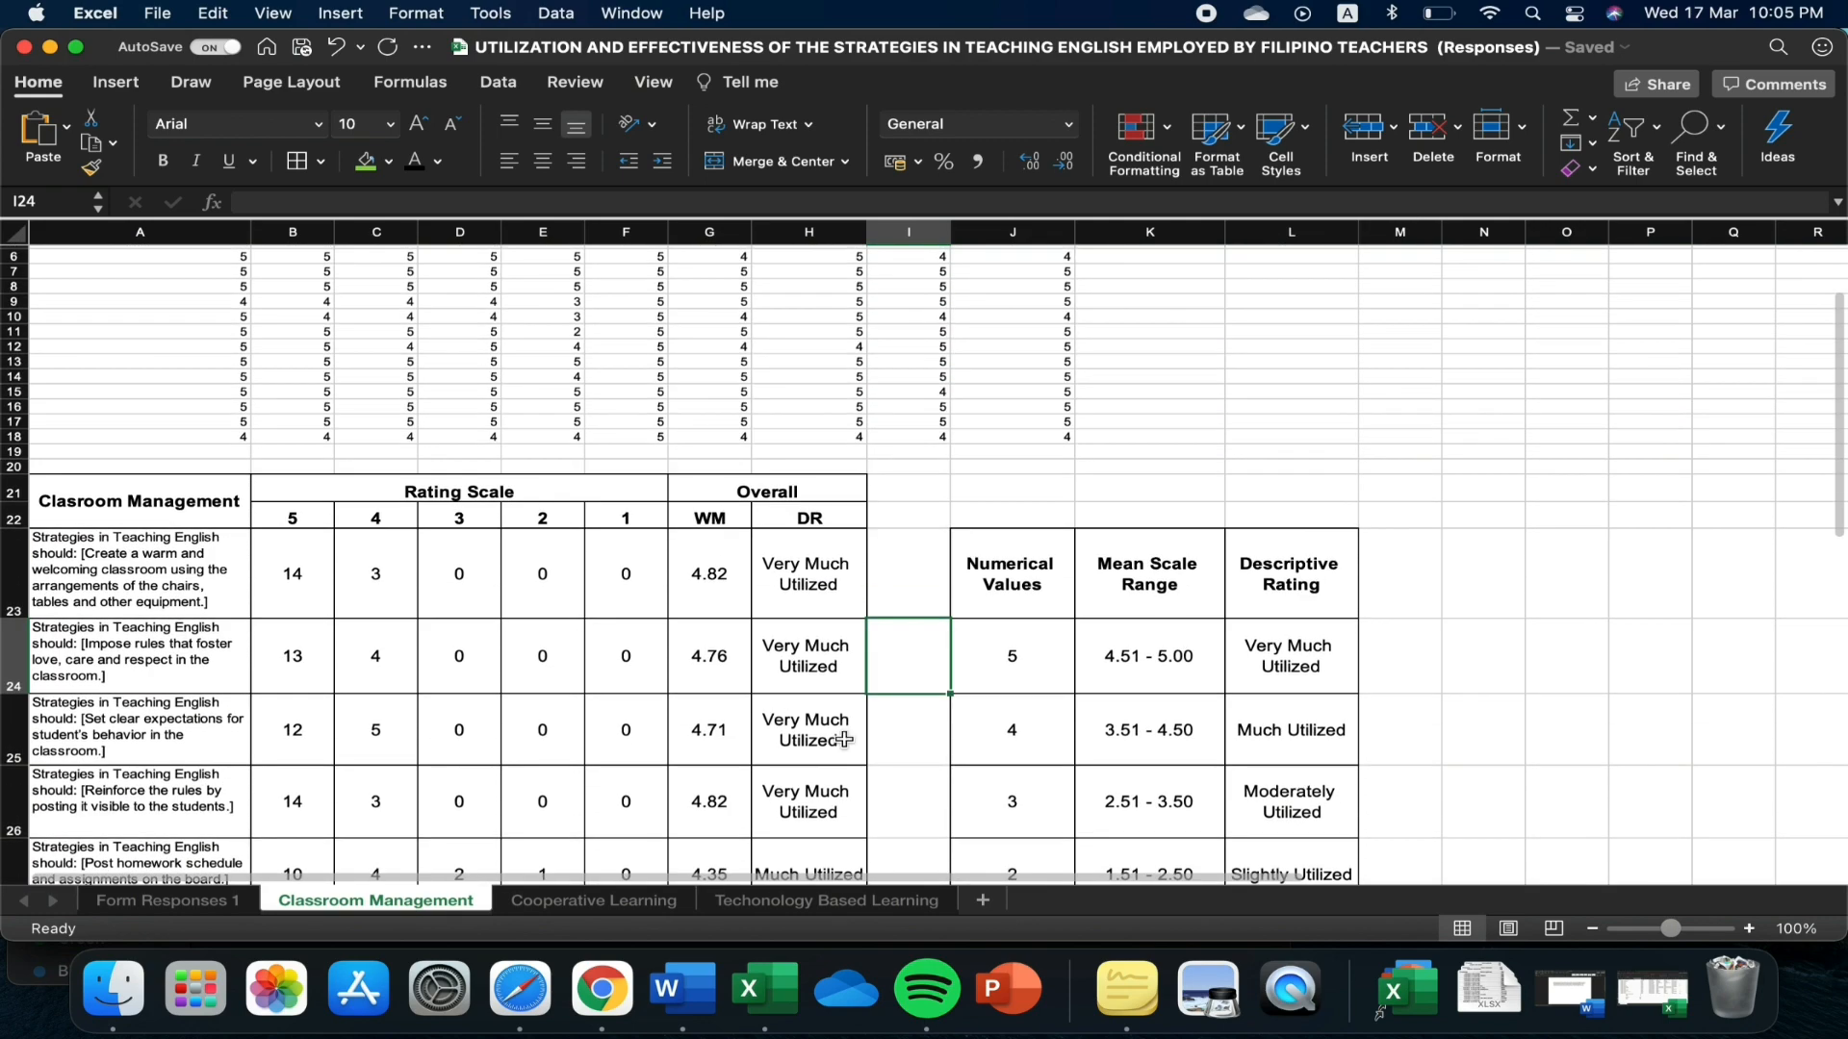
drag(113, 520, 787, 828)
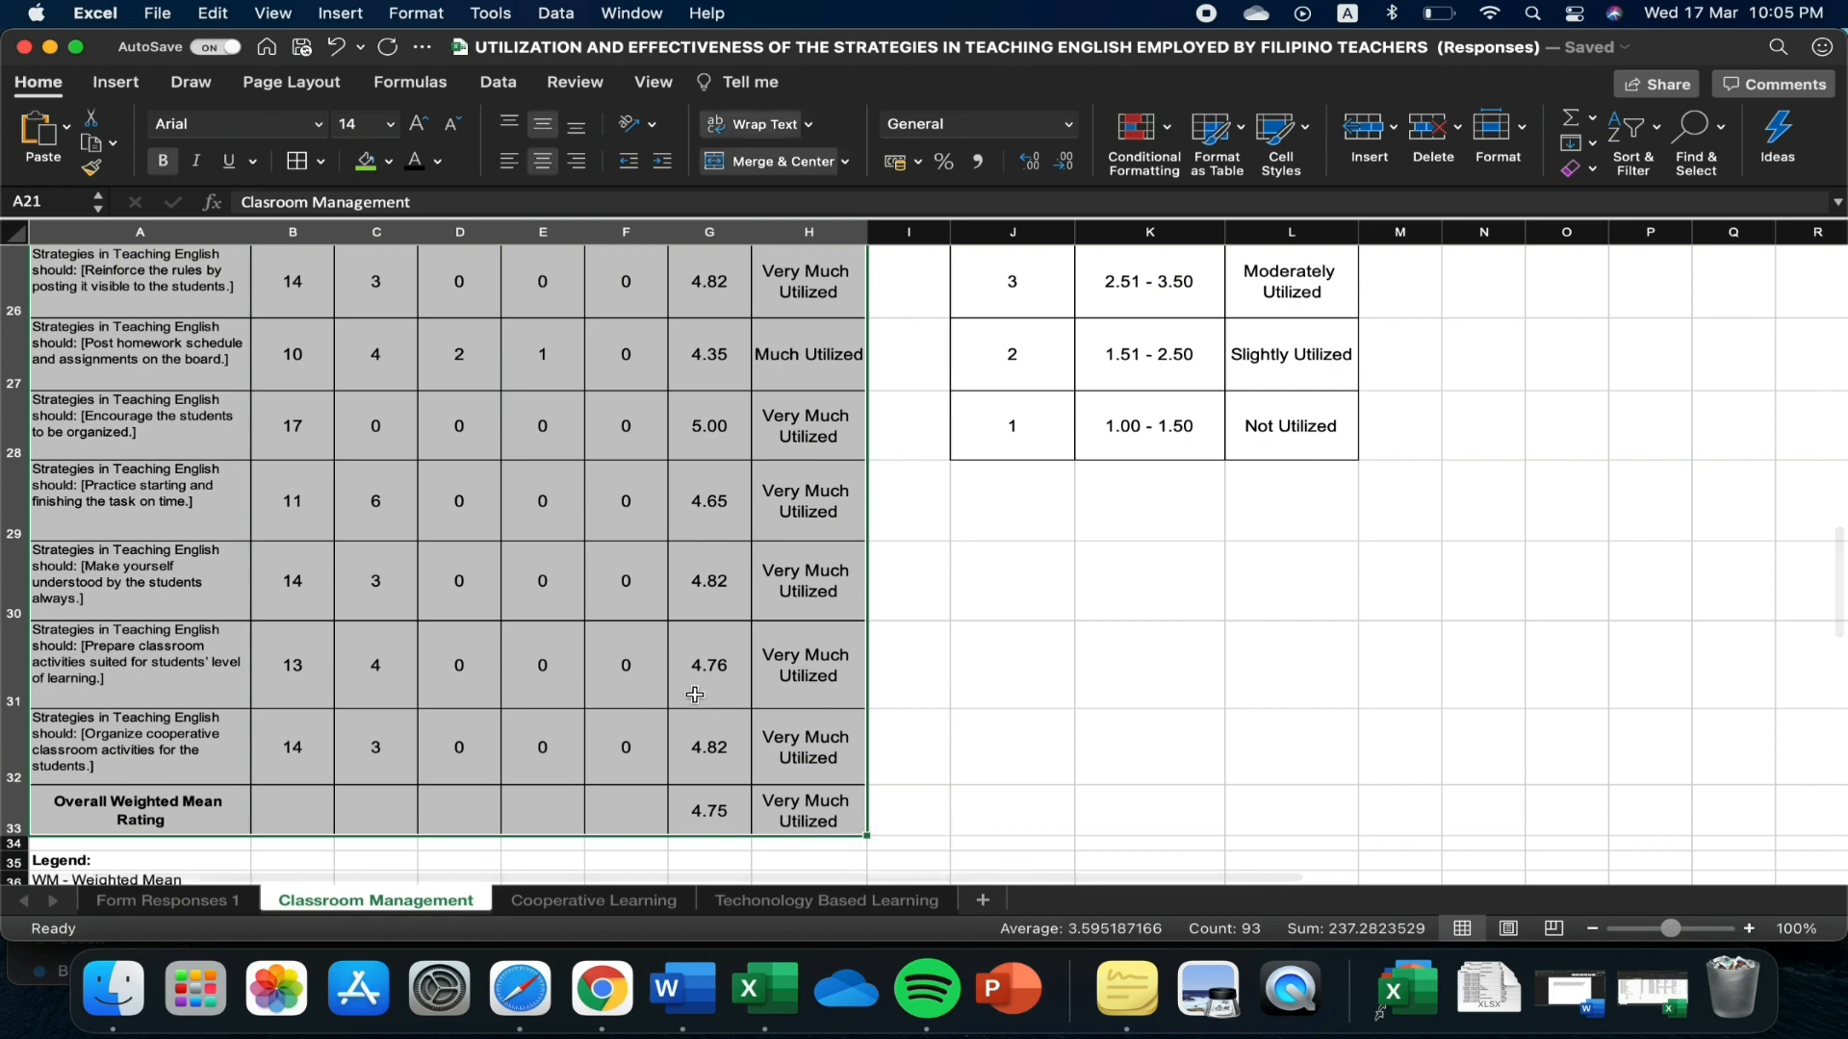
right_click(698, 281)
click(737, 325)
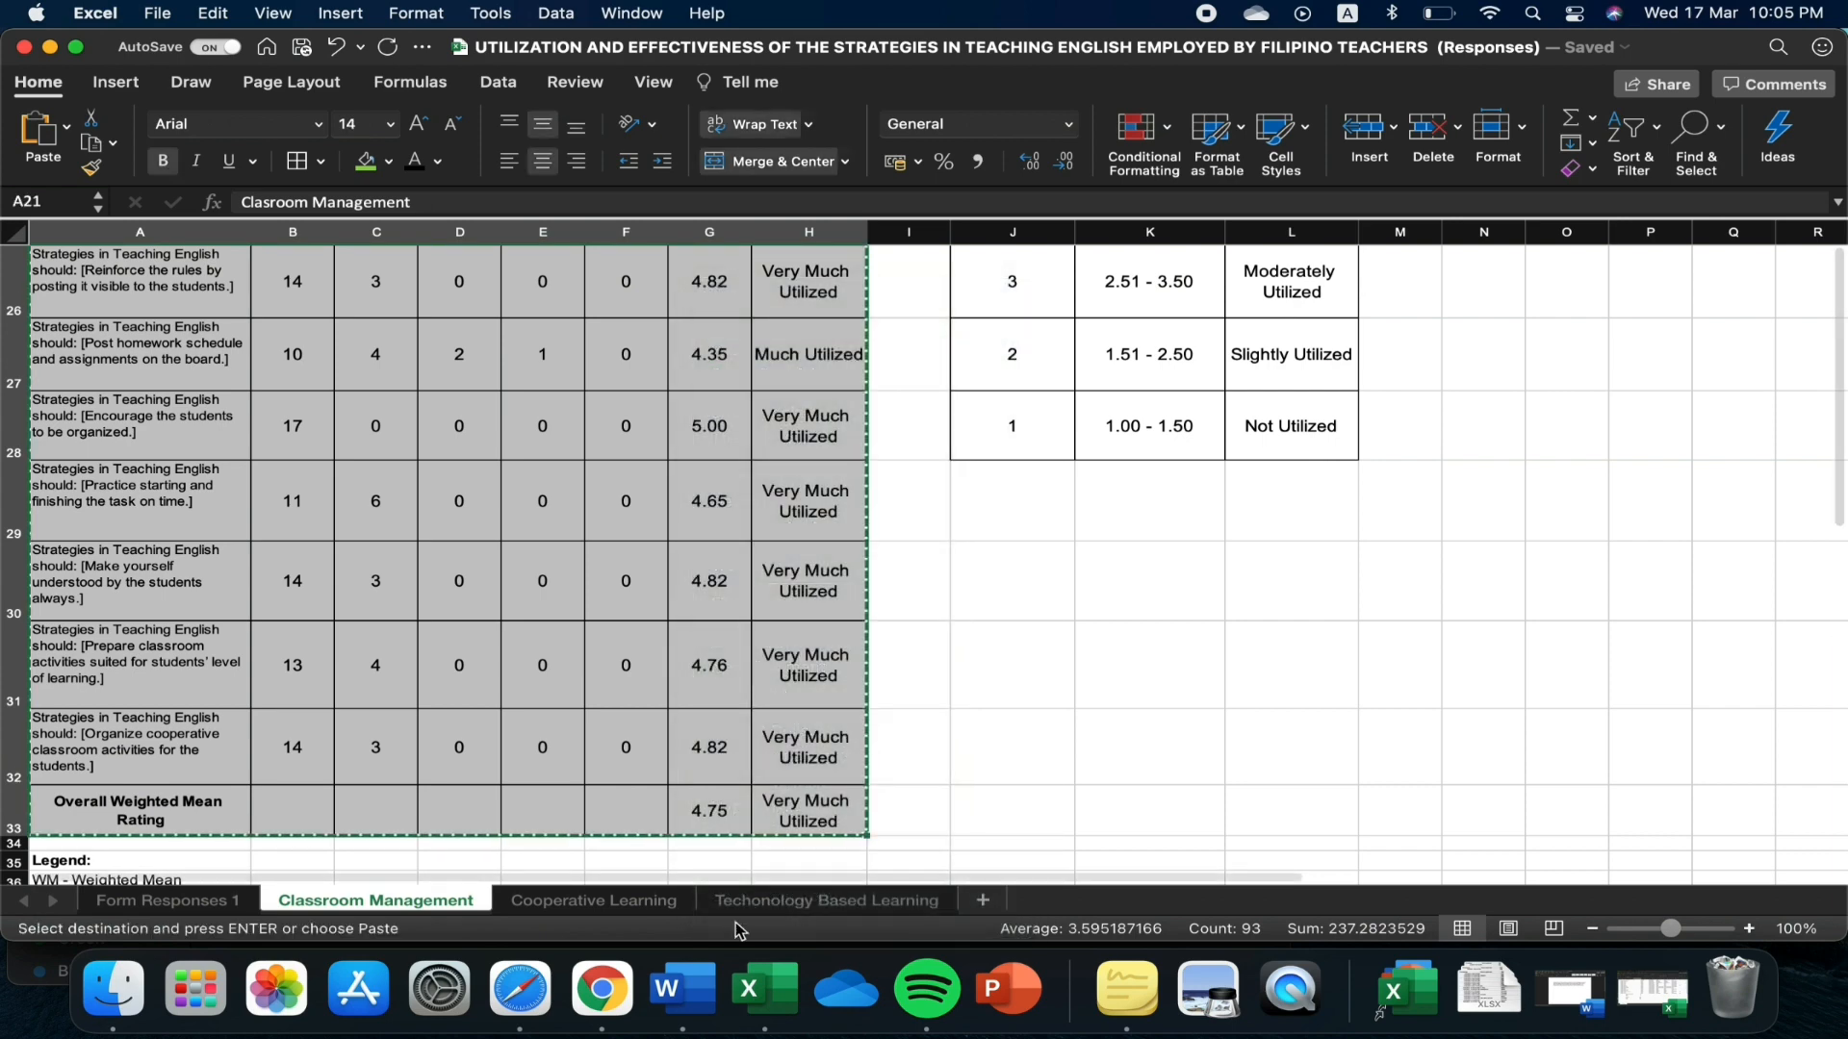
scroll(732, 577, up, 10)
Switch to Word and create a new blank document
click(684, 989)
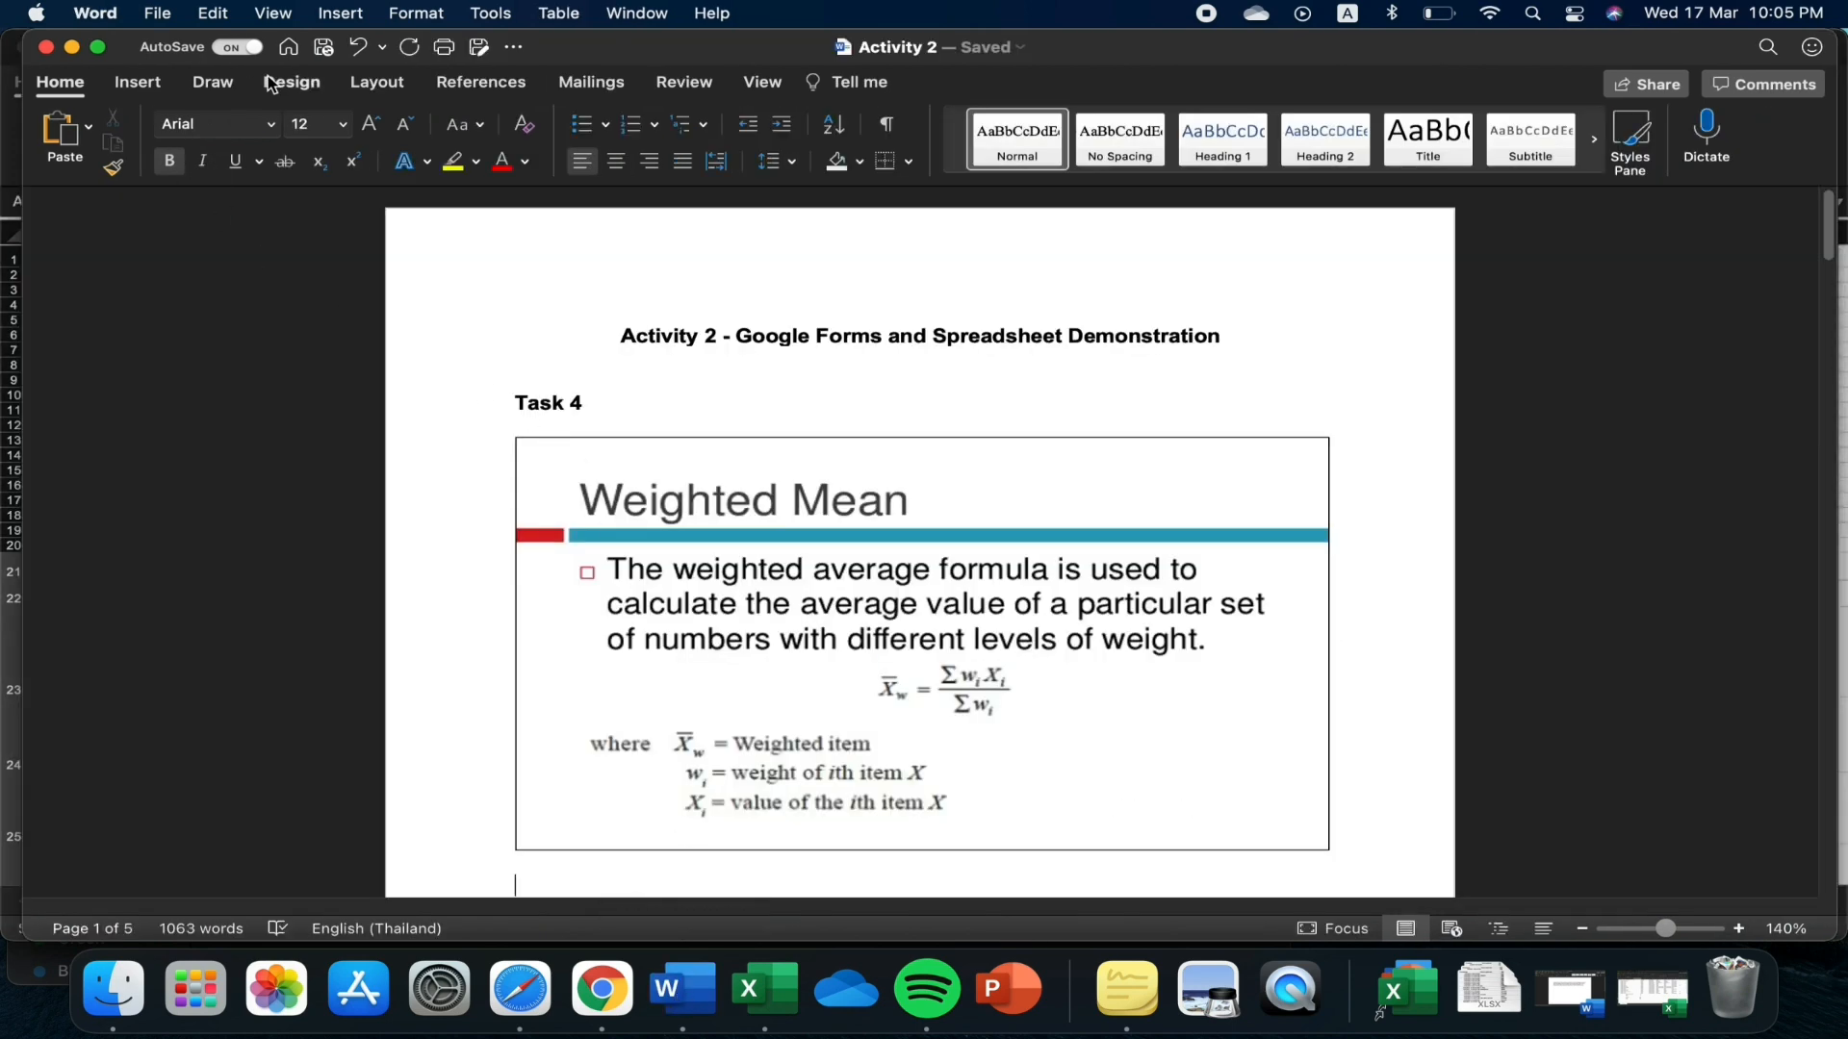
click(323, 50)
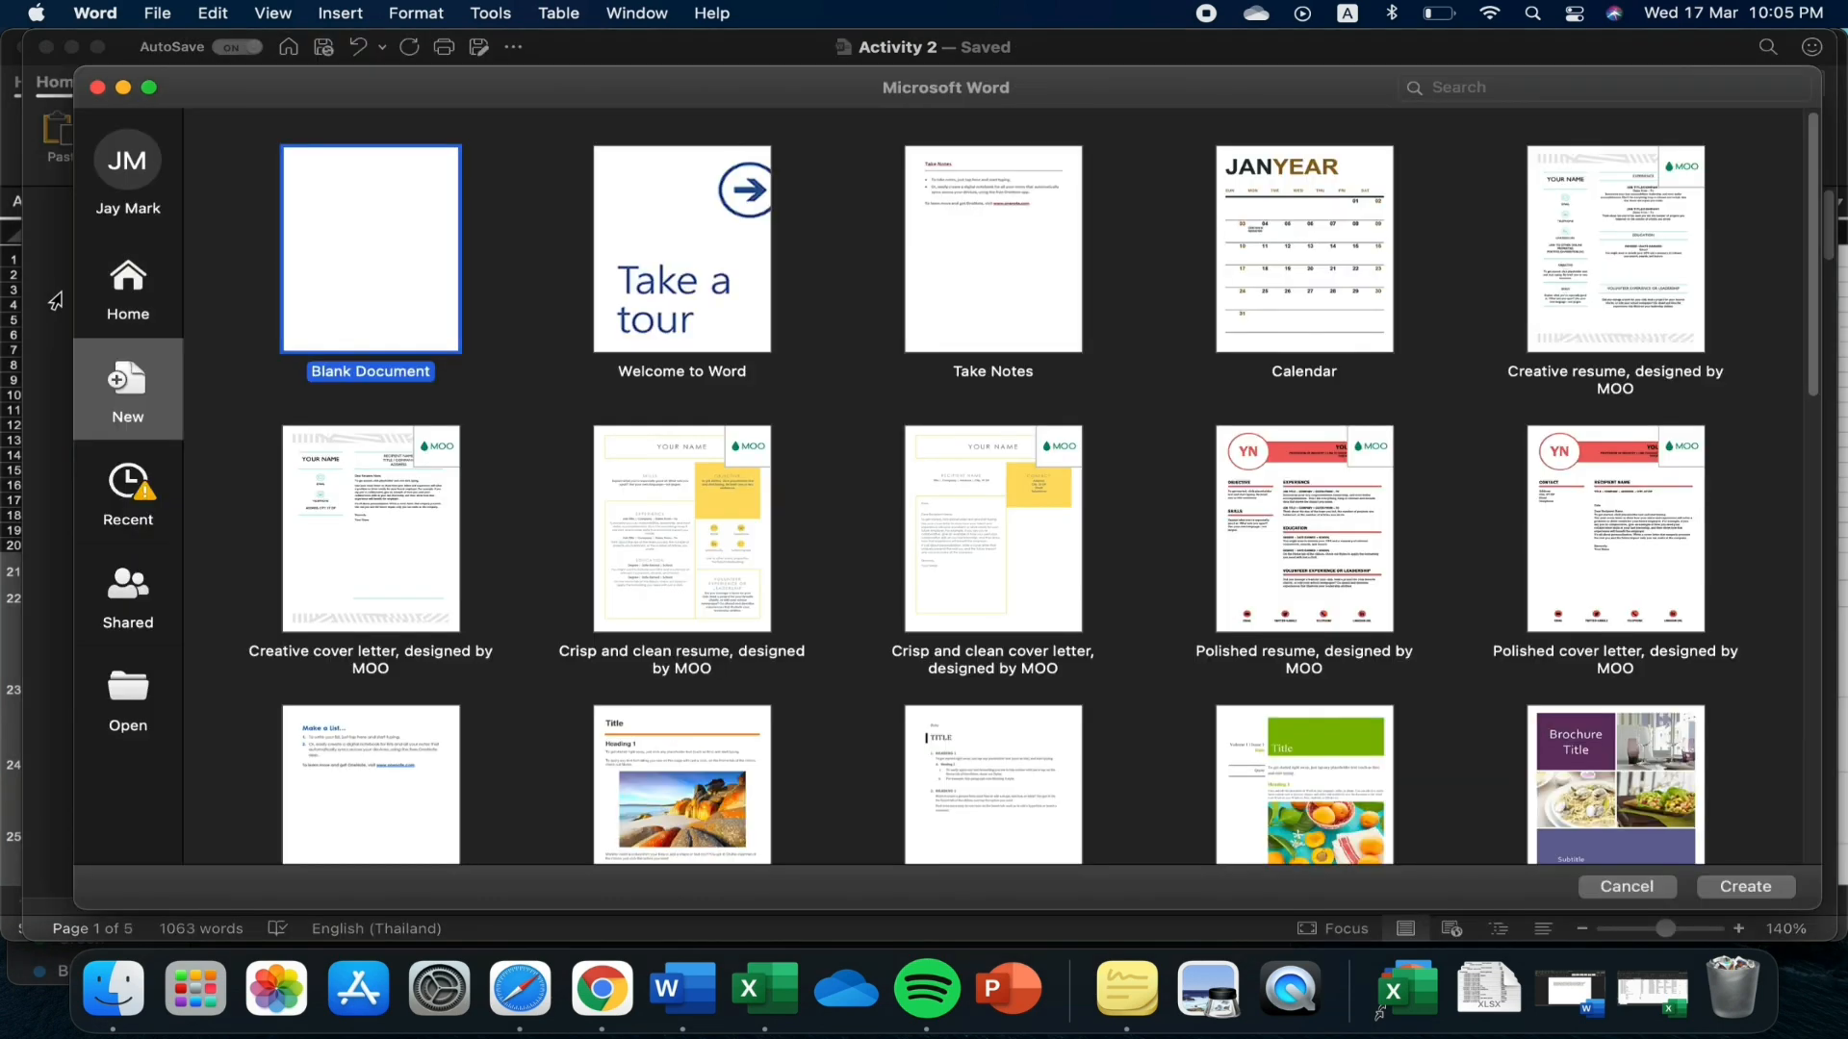
click(127, 301)
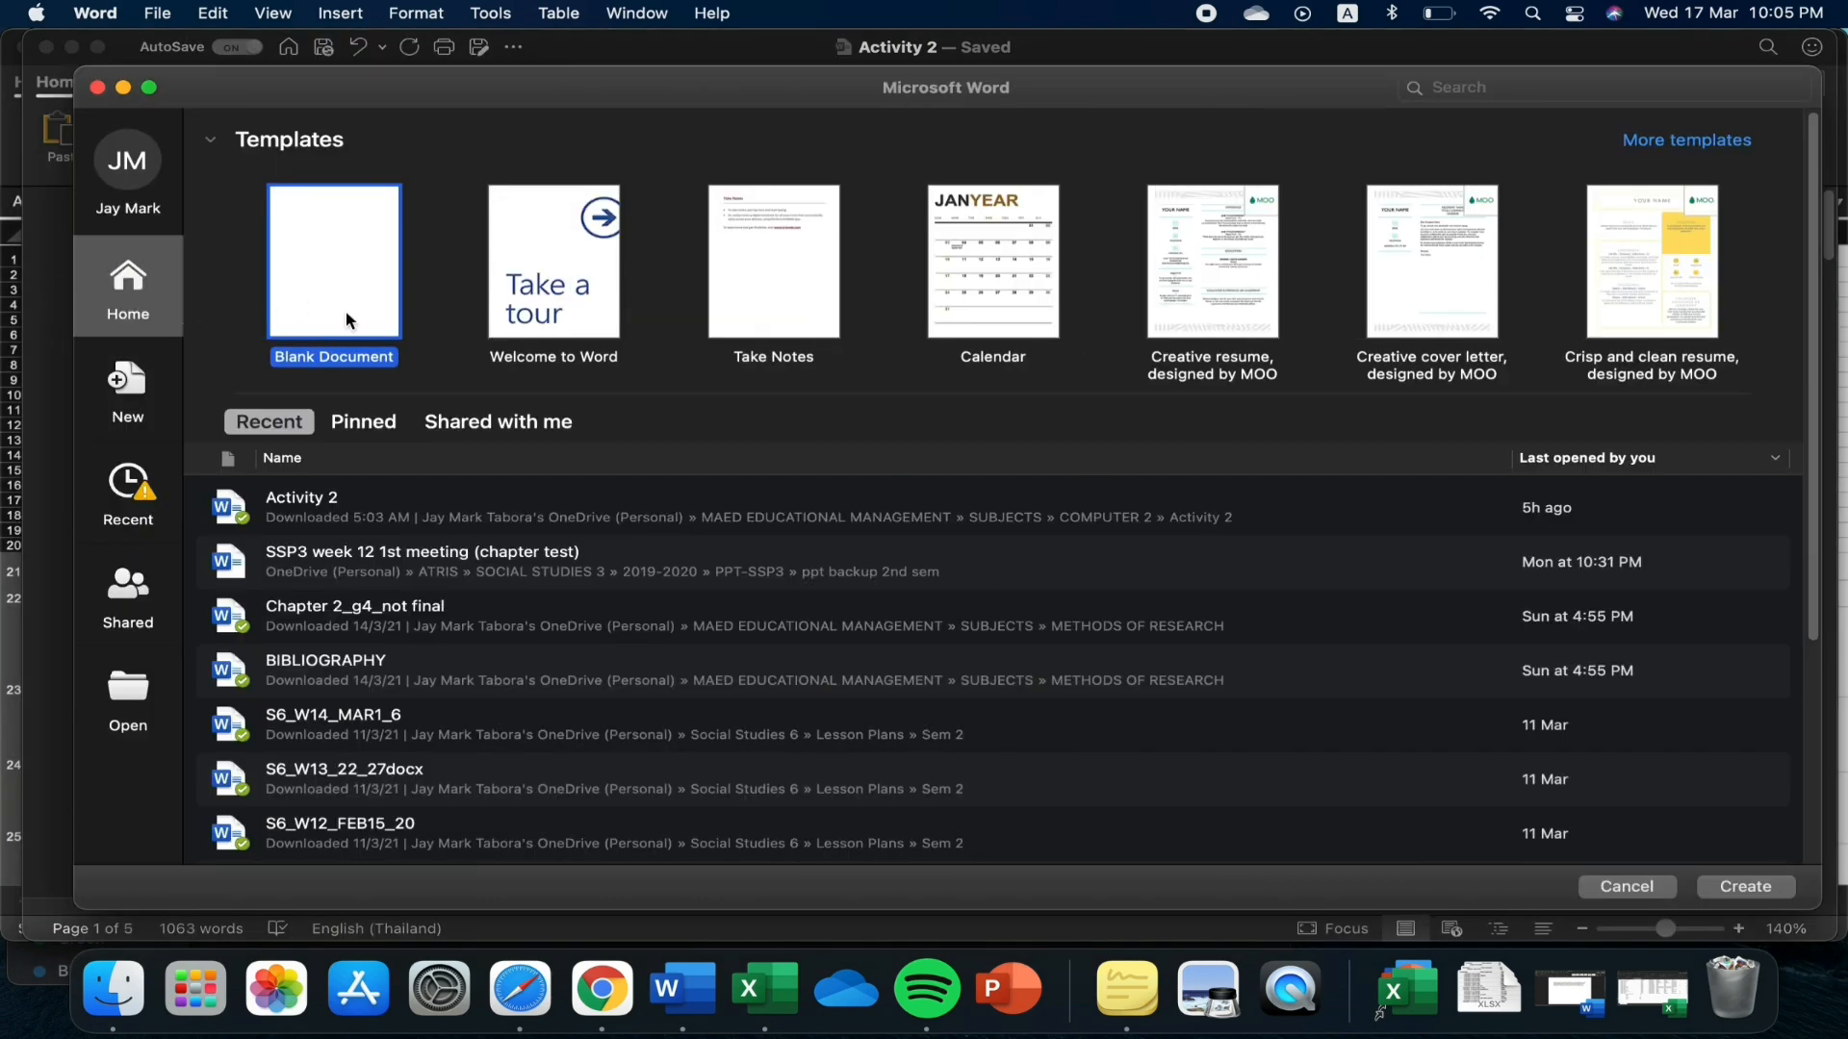
click(1731, 886)
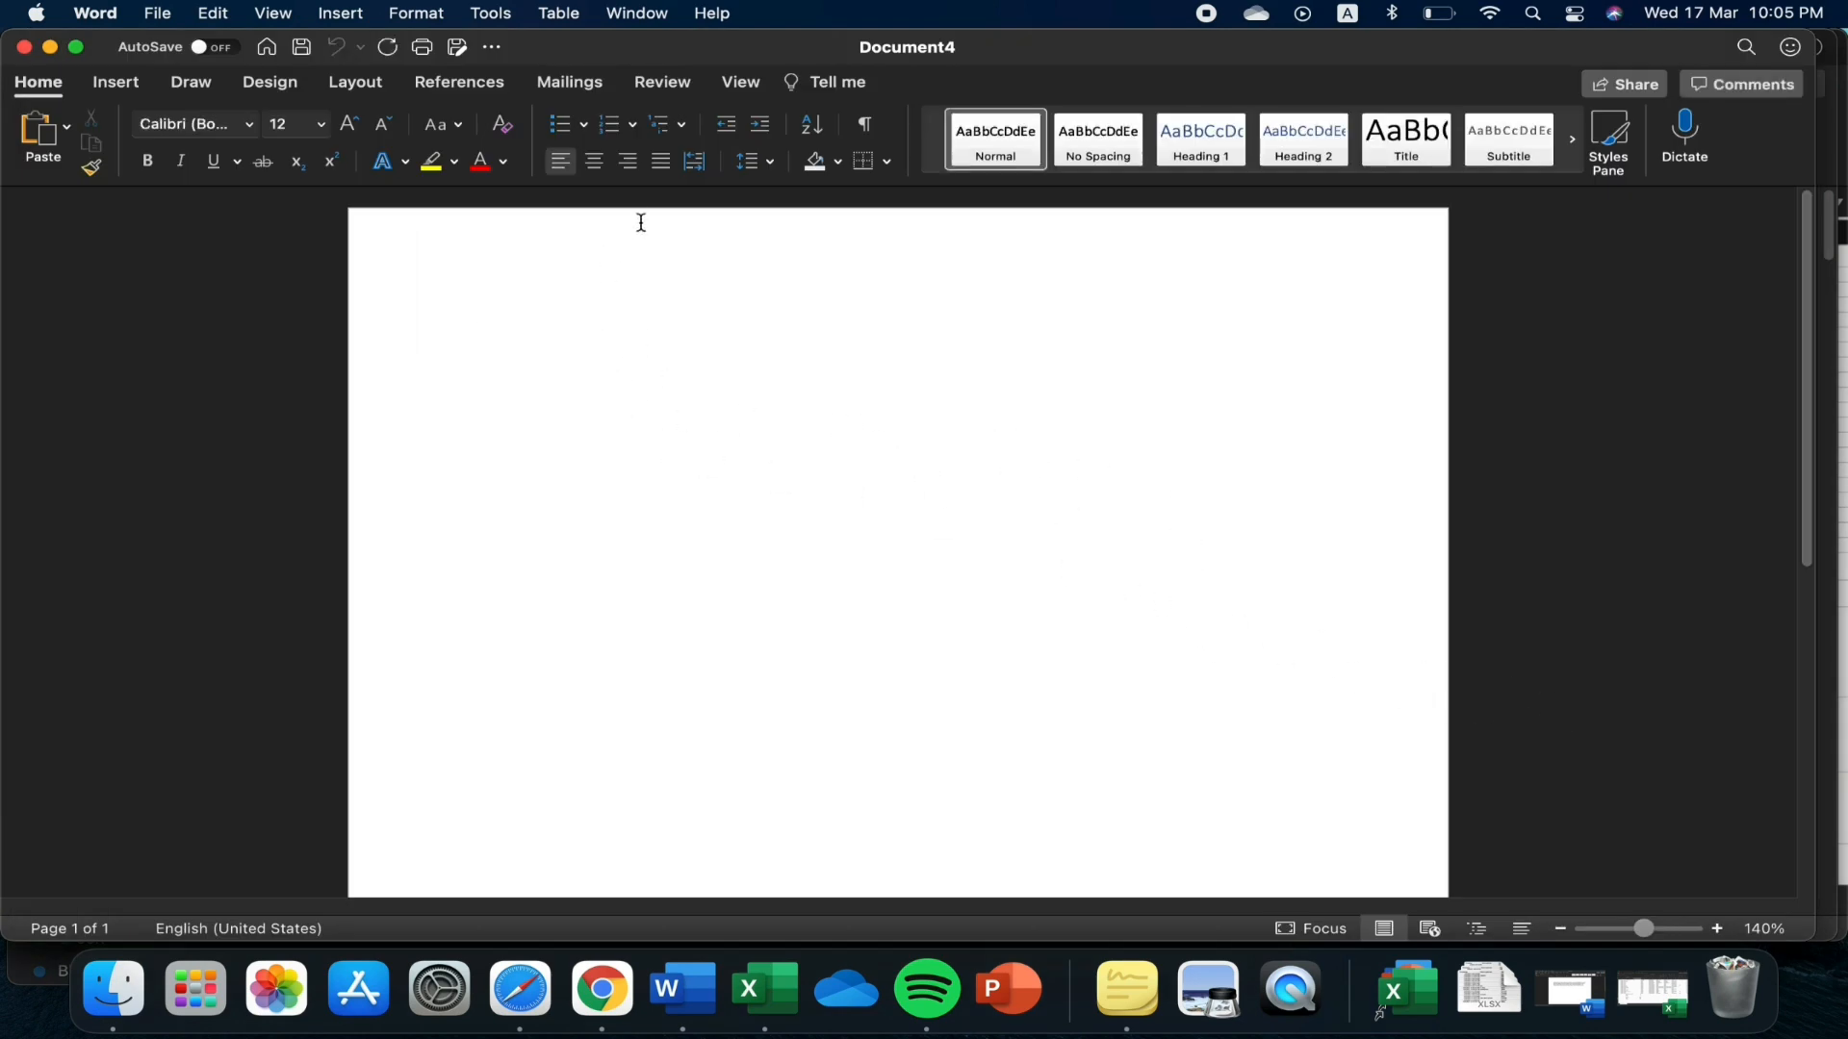
Format the empty first paragraph as centered, bold Arial text
click(601, 169)
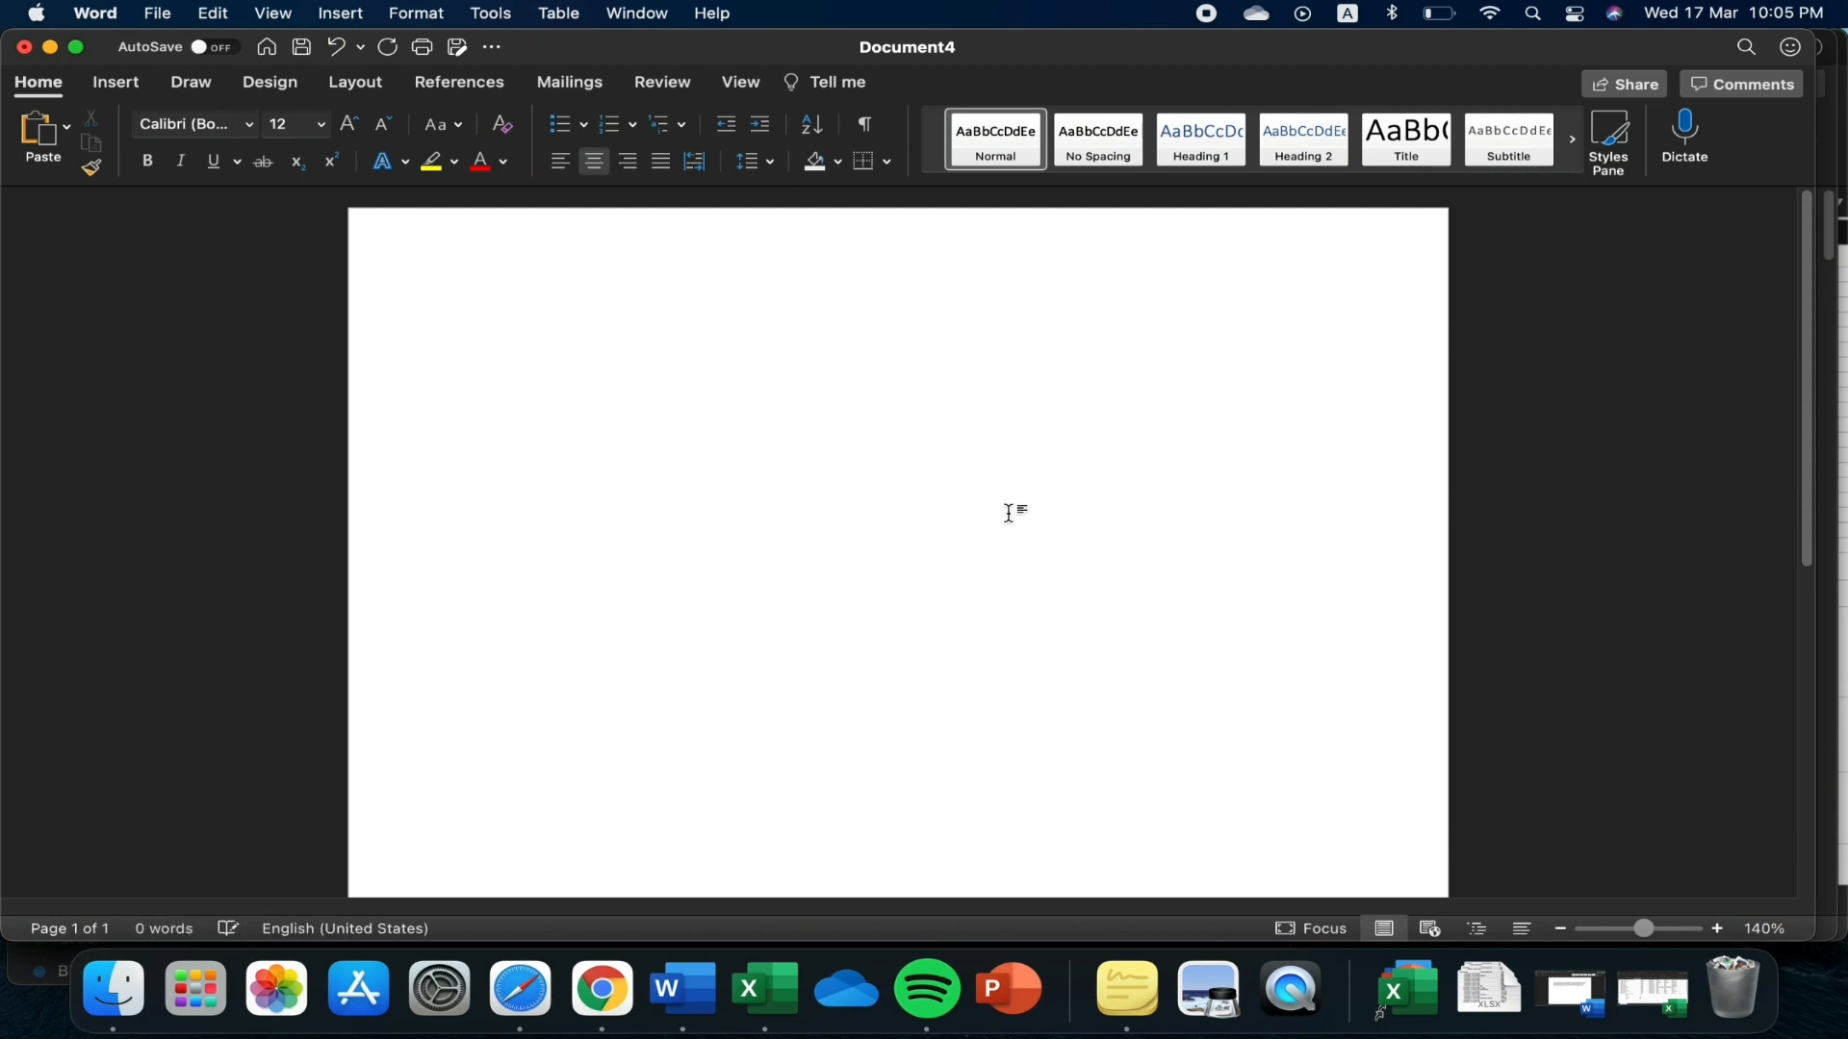
click(149, 161)
click(254, 129)
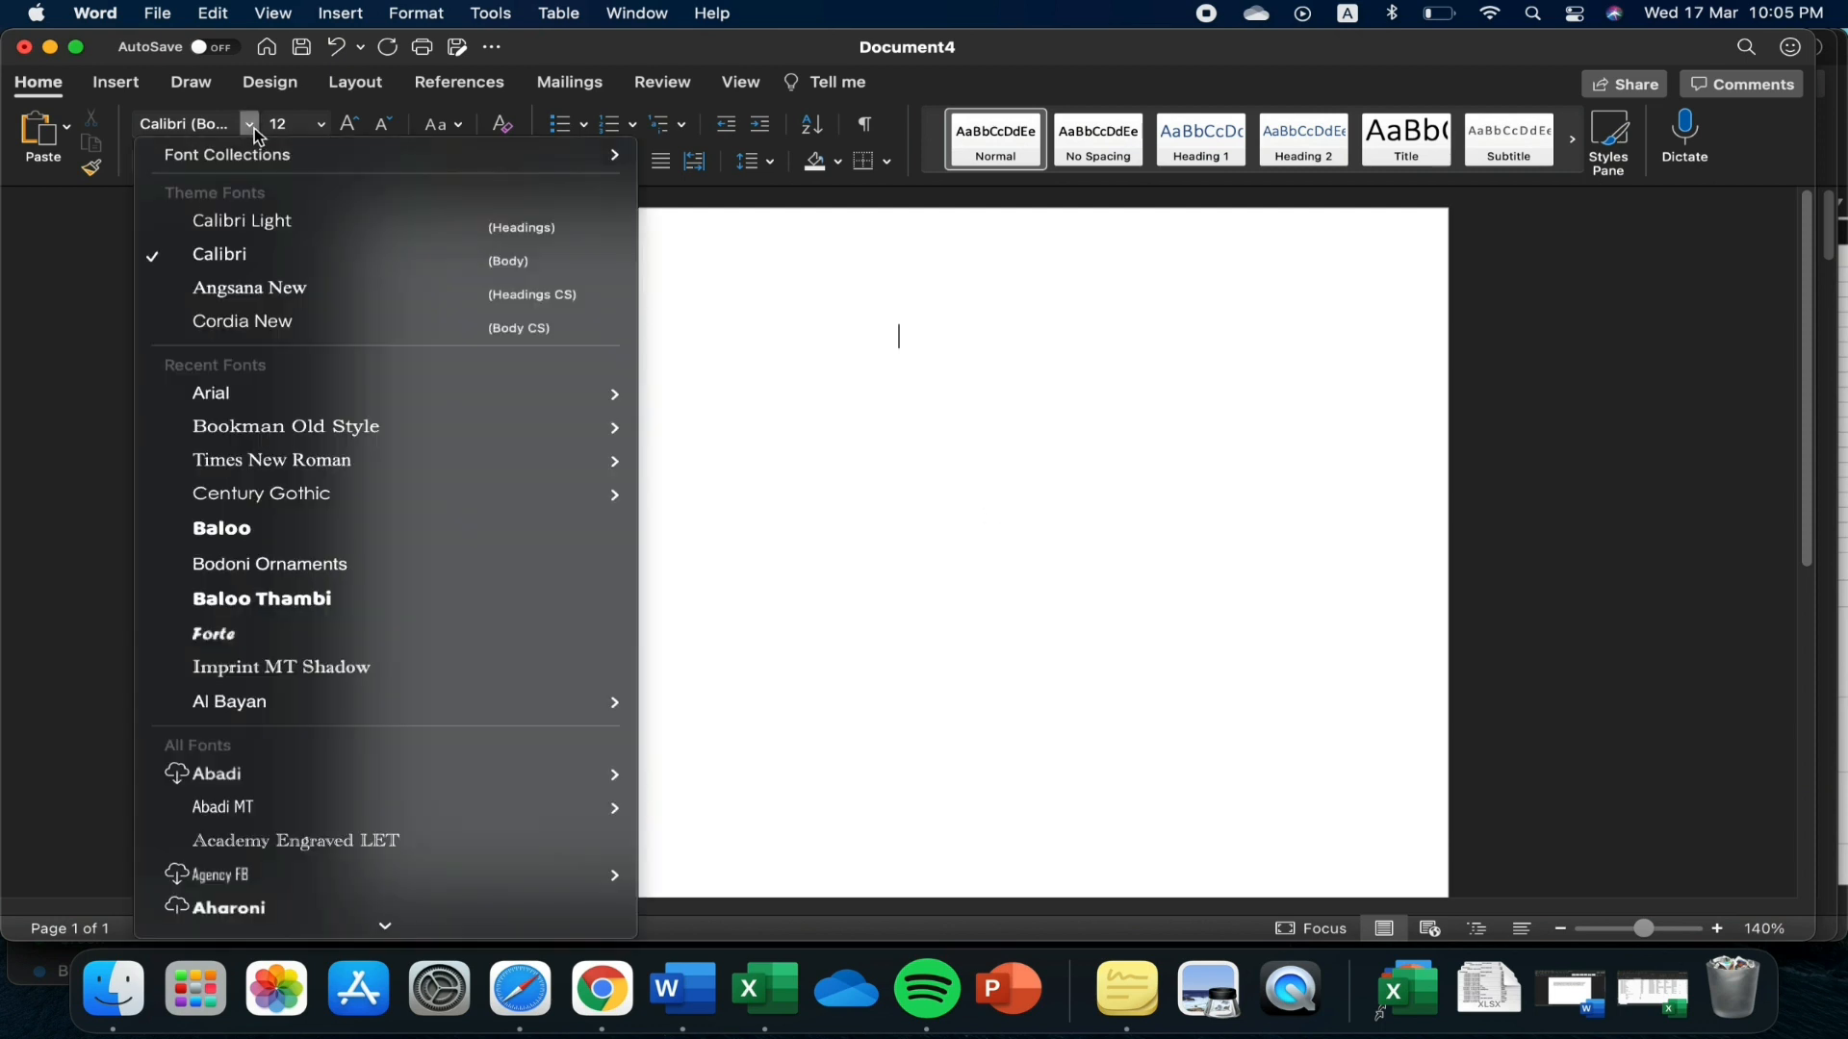
mouse_move(255, 401)
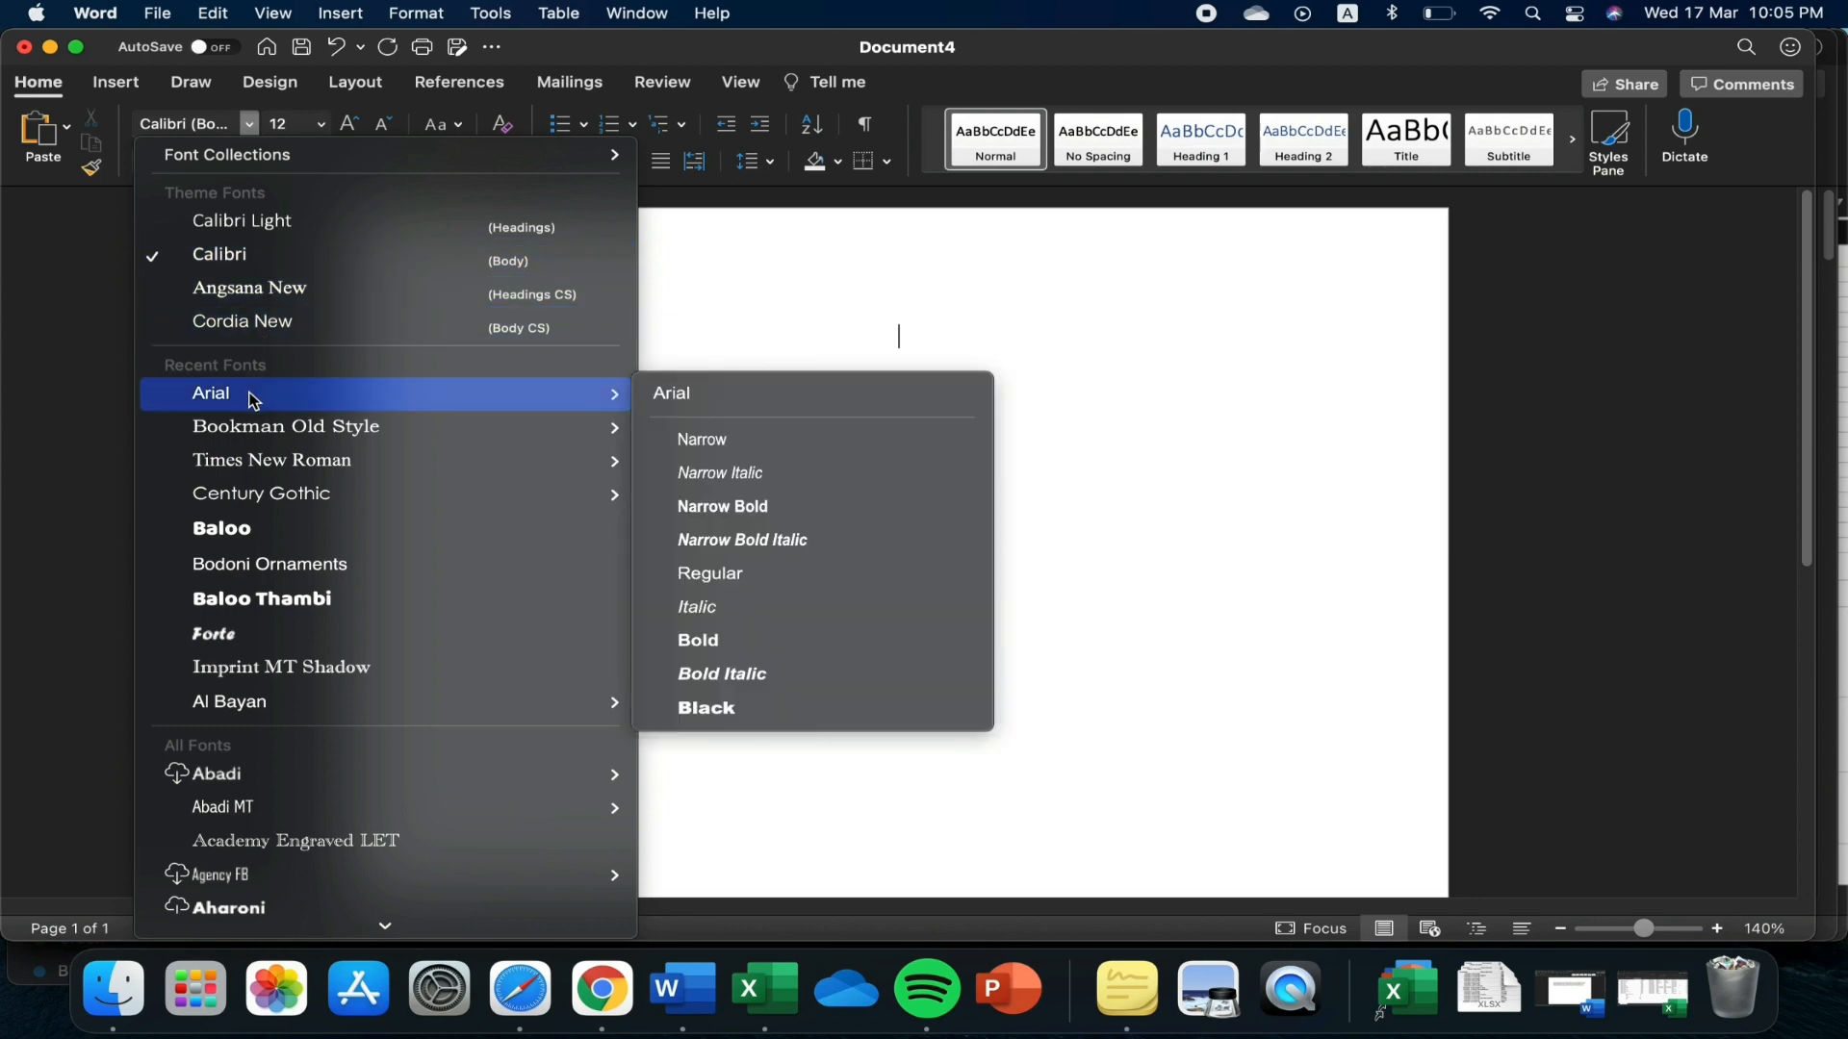
click(665, 394)
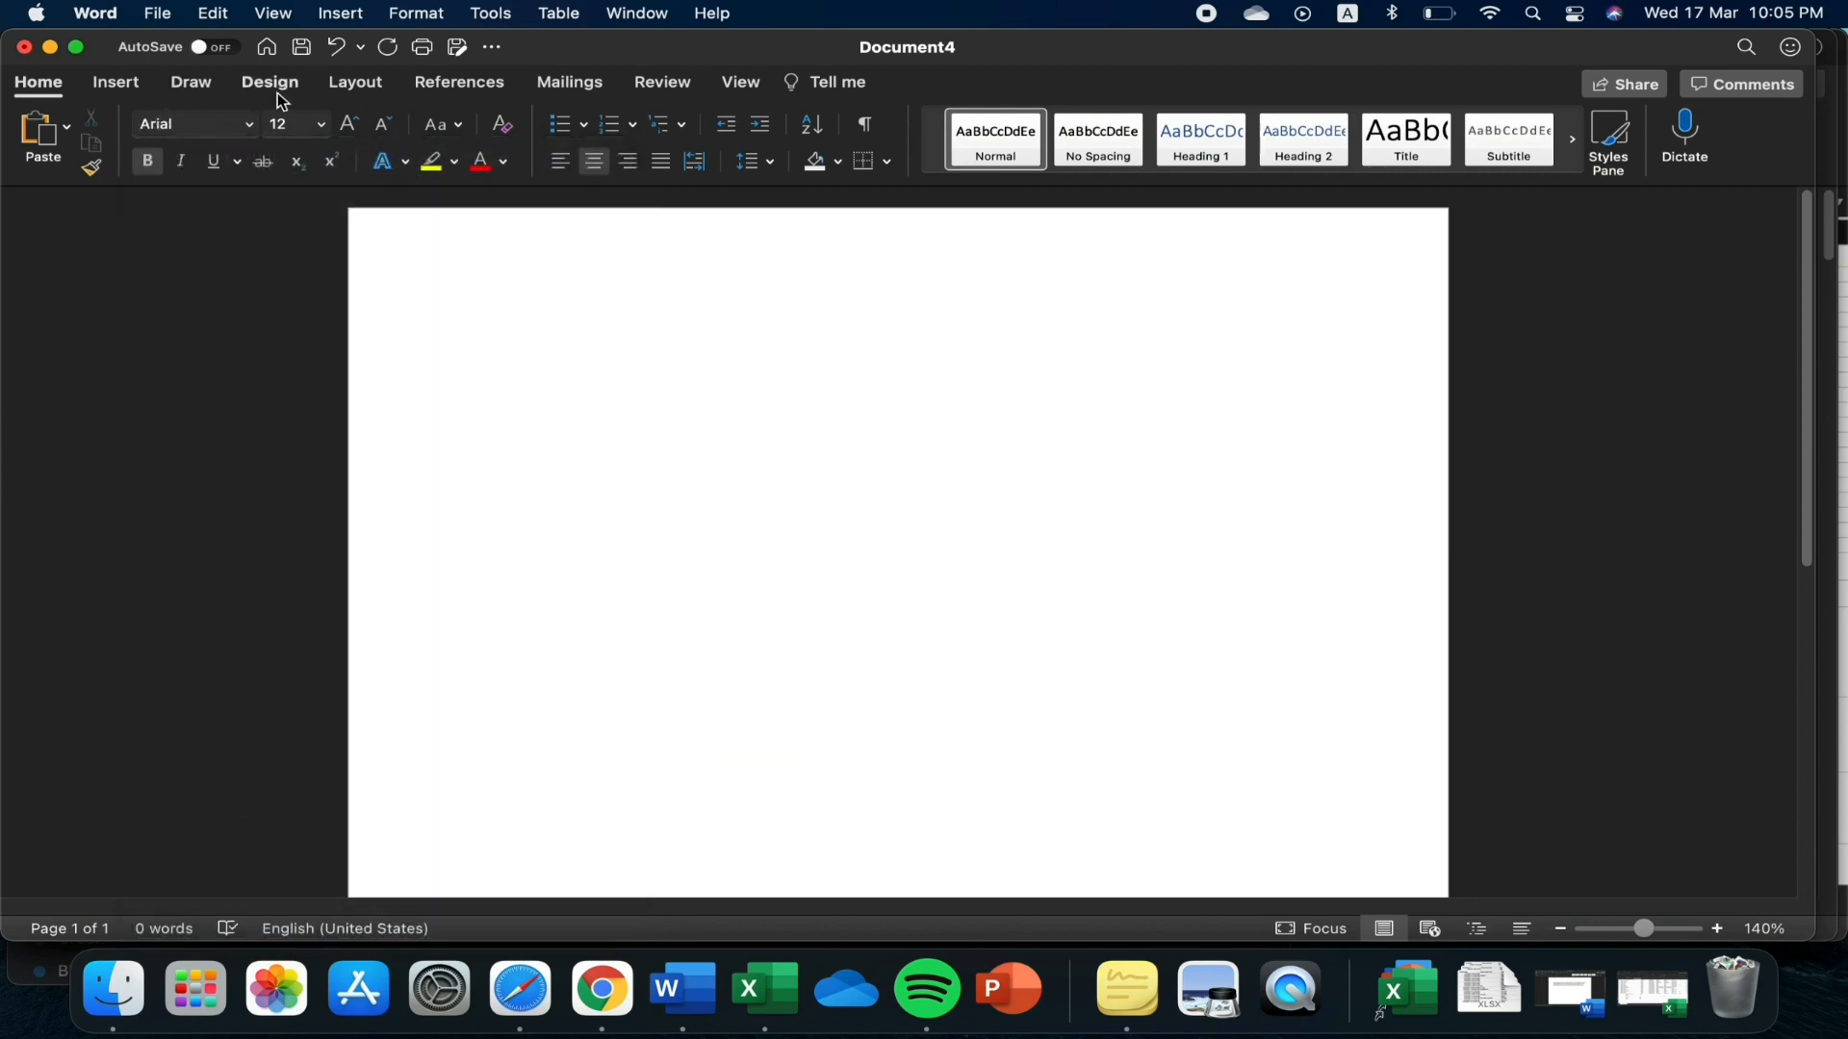
click(352, 88)
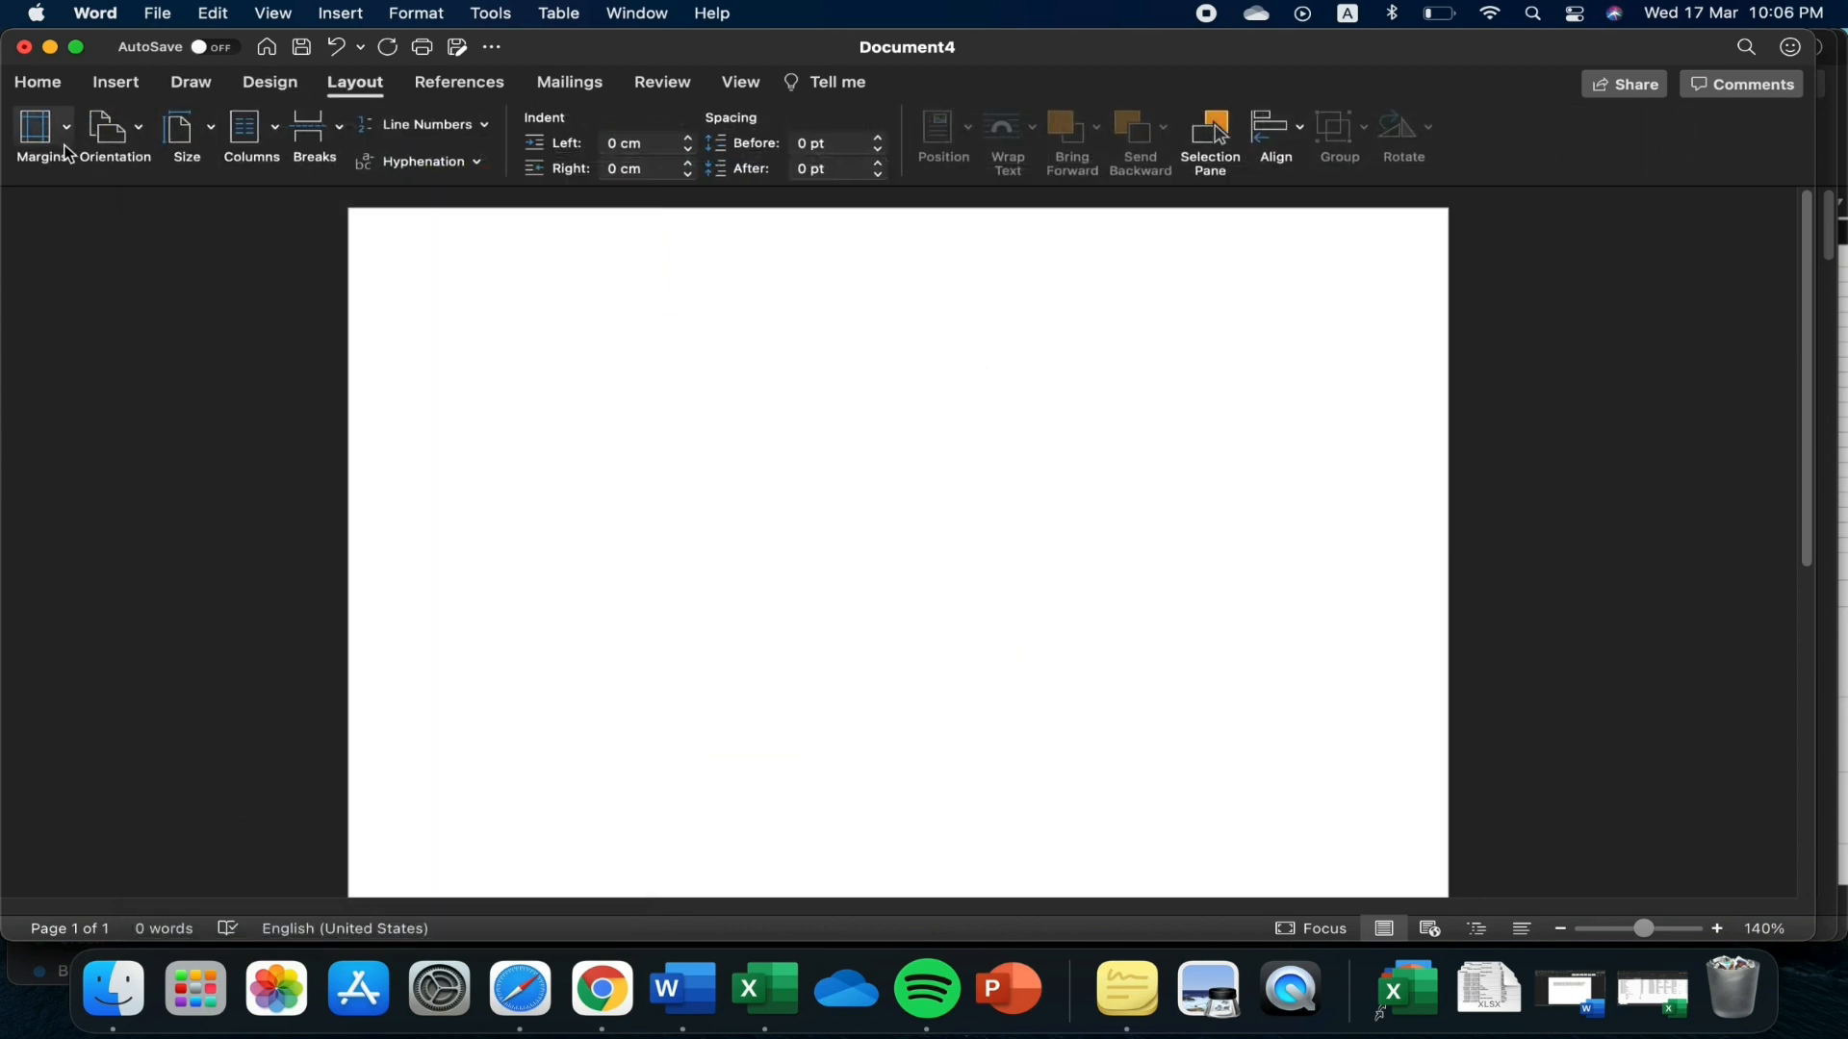
click(42, 133)
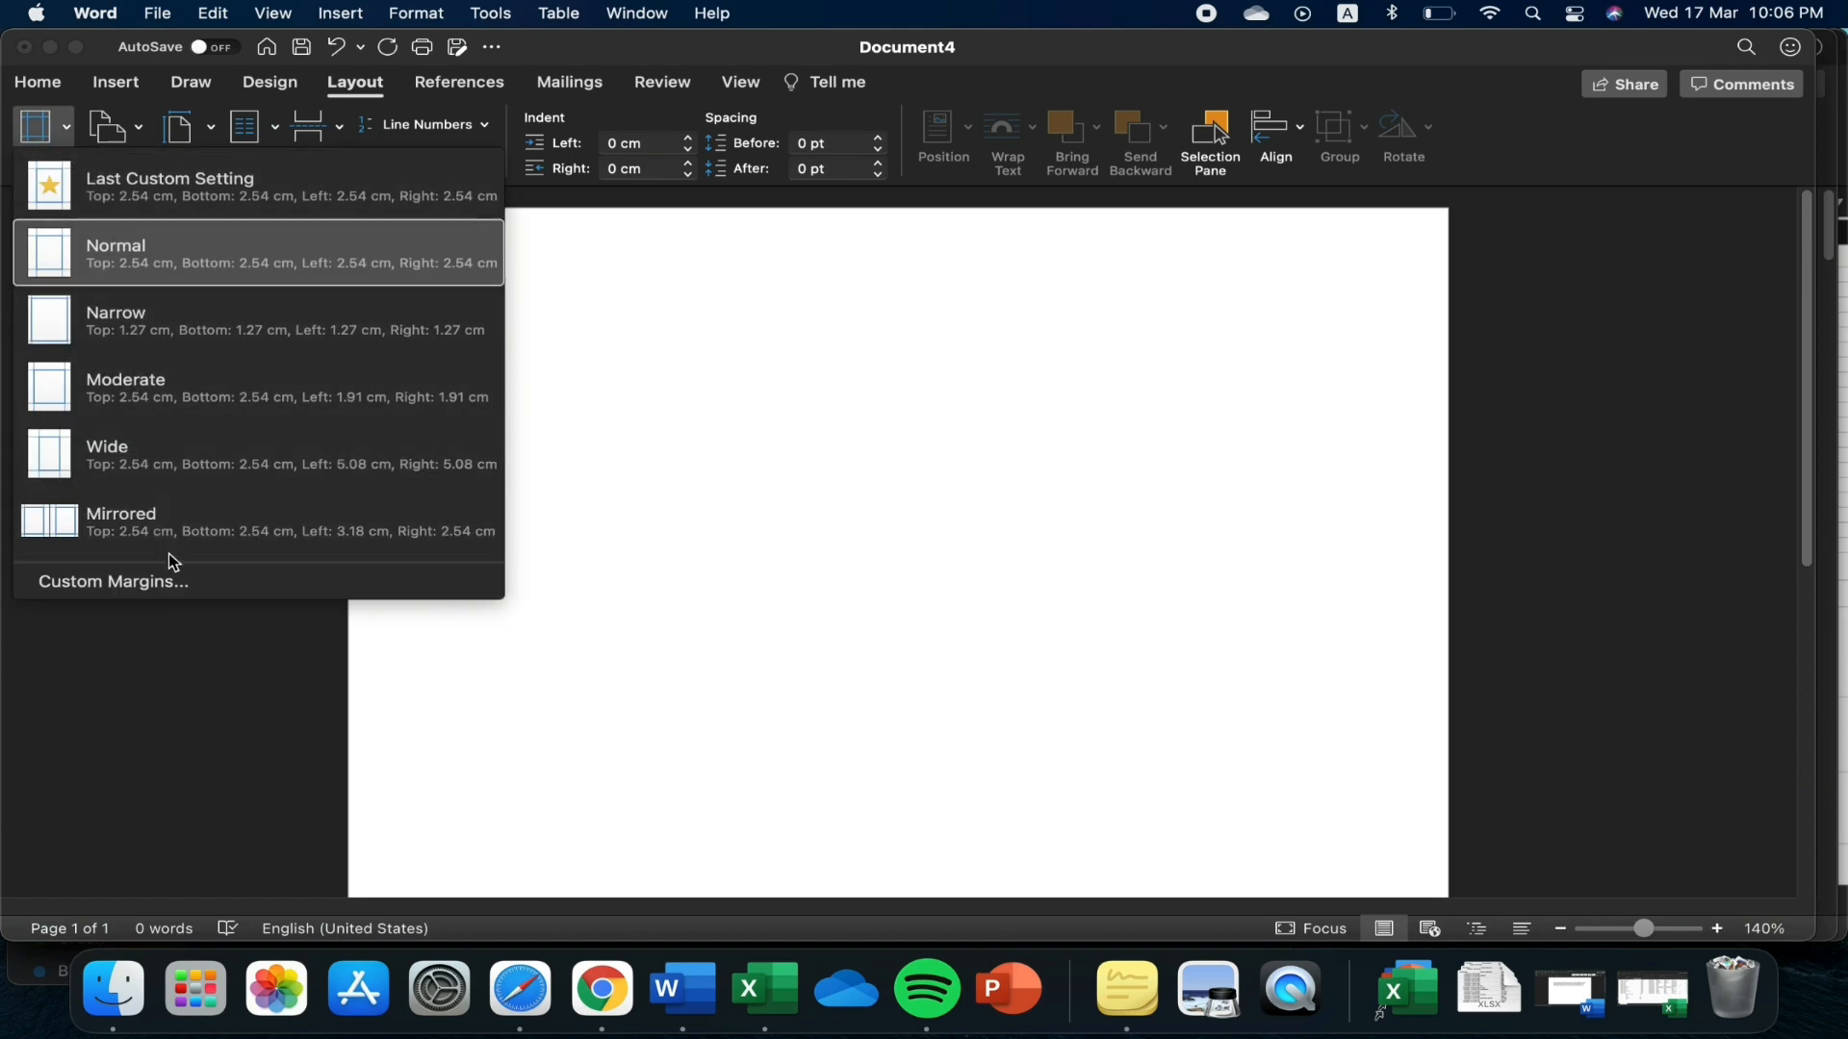
click(629, 391)
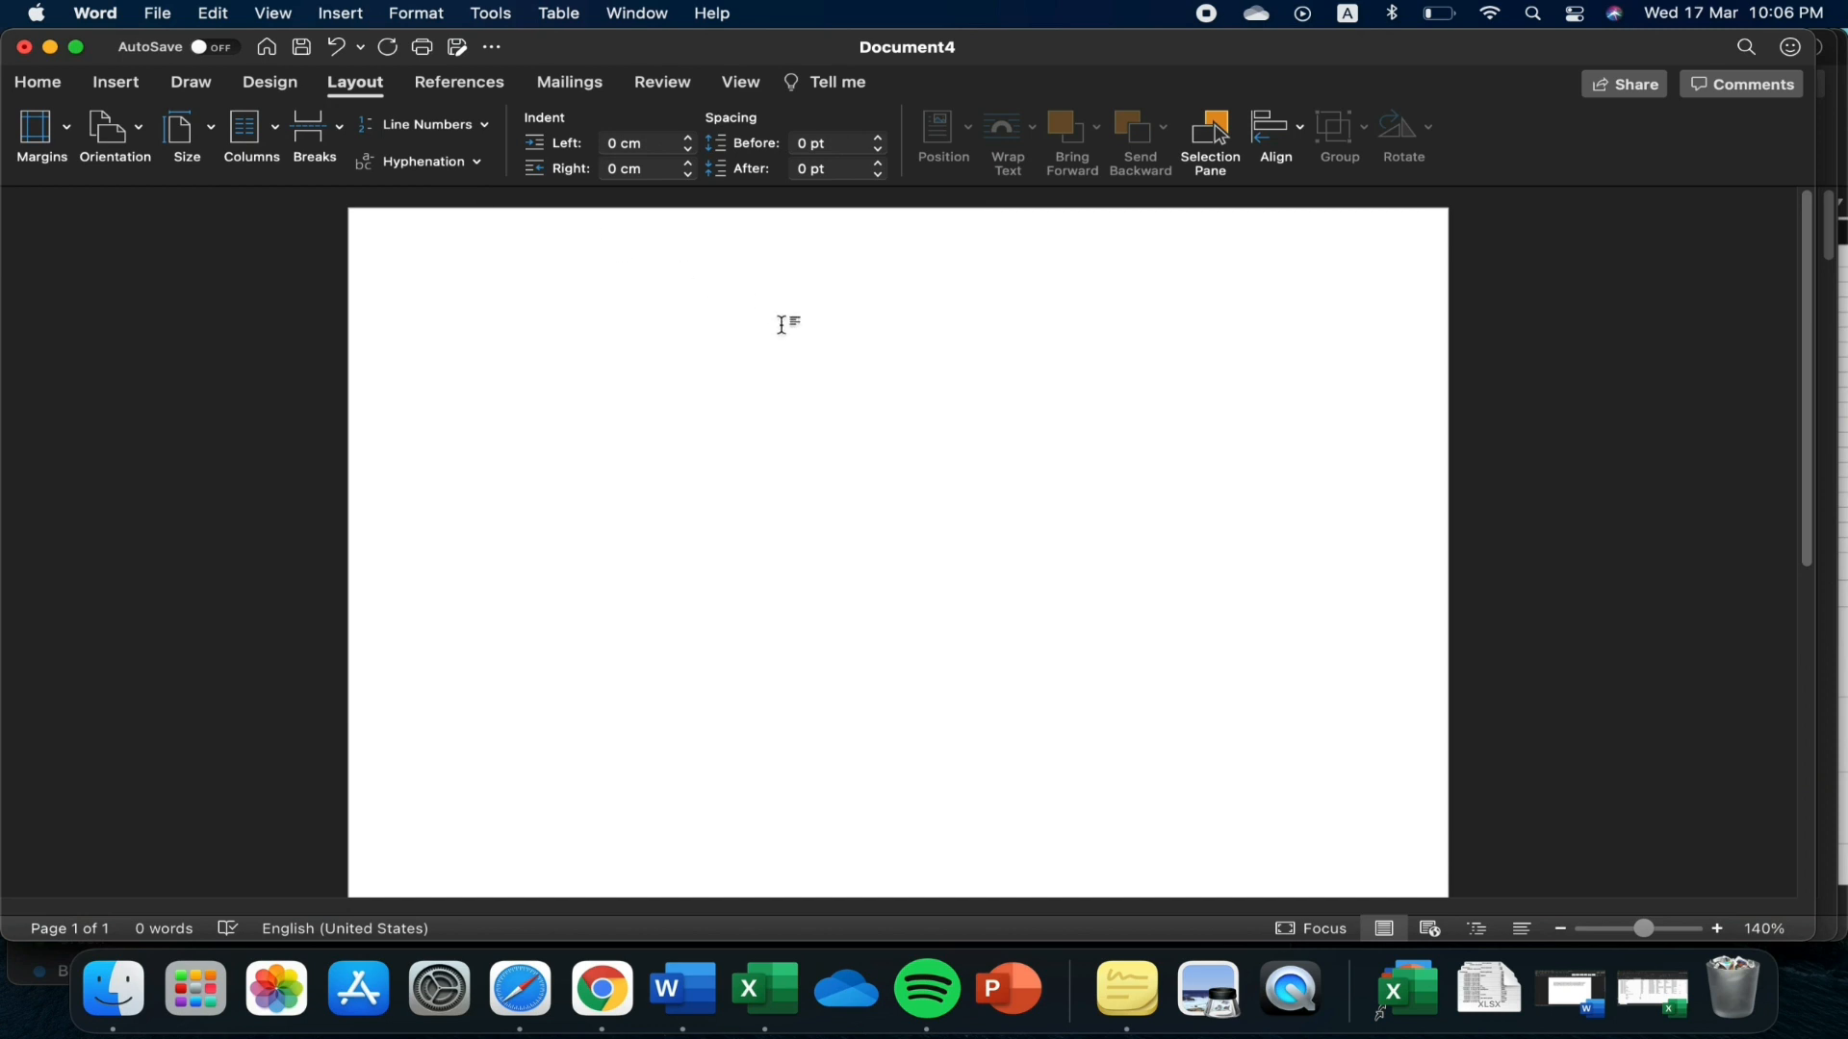
Set the line spacing of the empty title paragraph to 2.0 with bold text
click(46, 84)
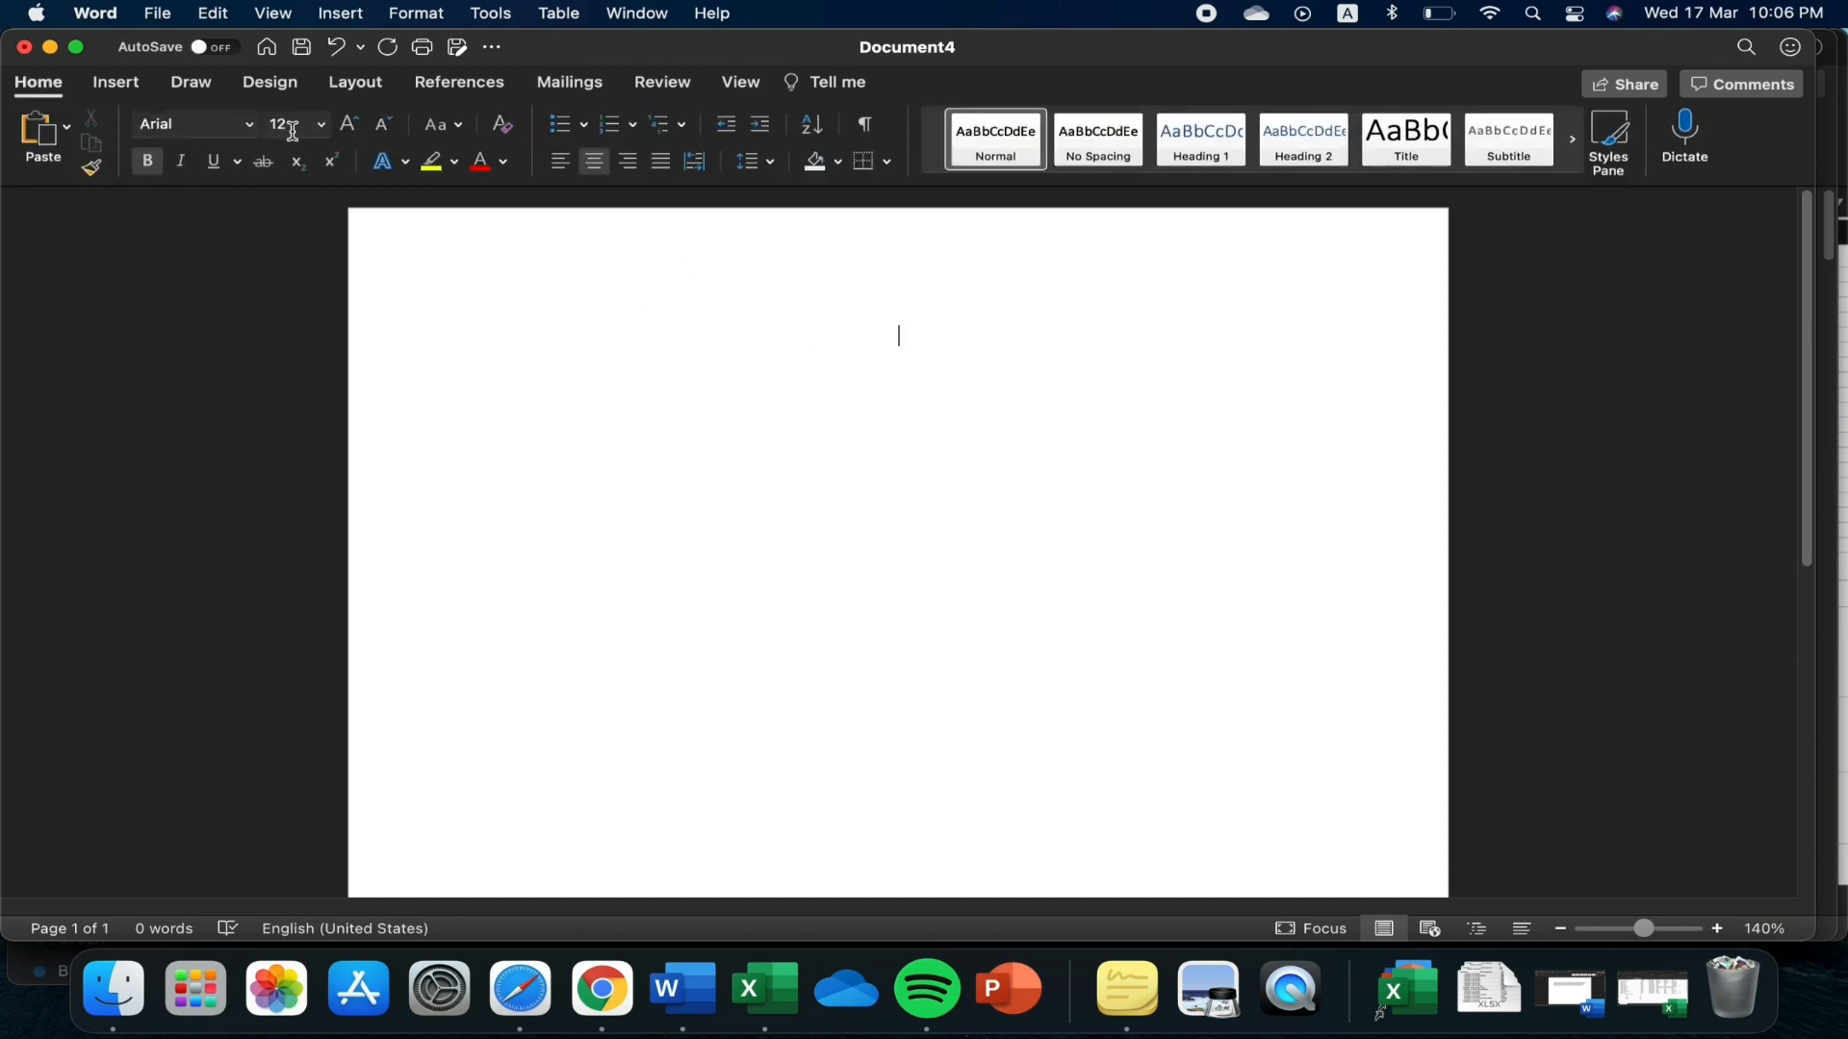
click(772, 177)
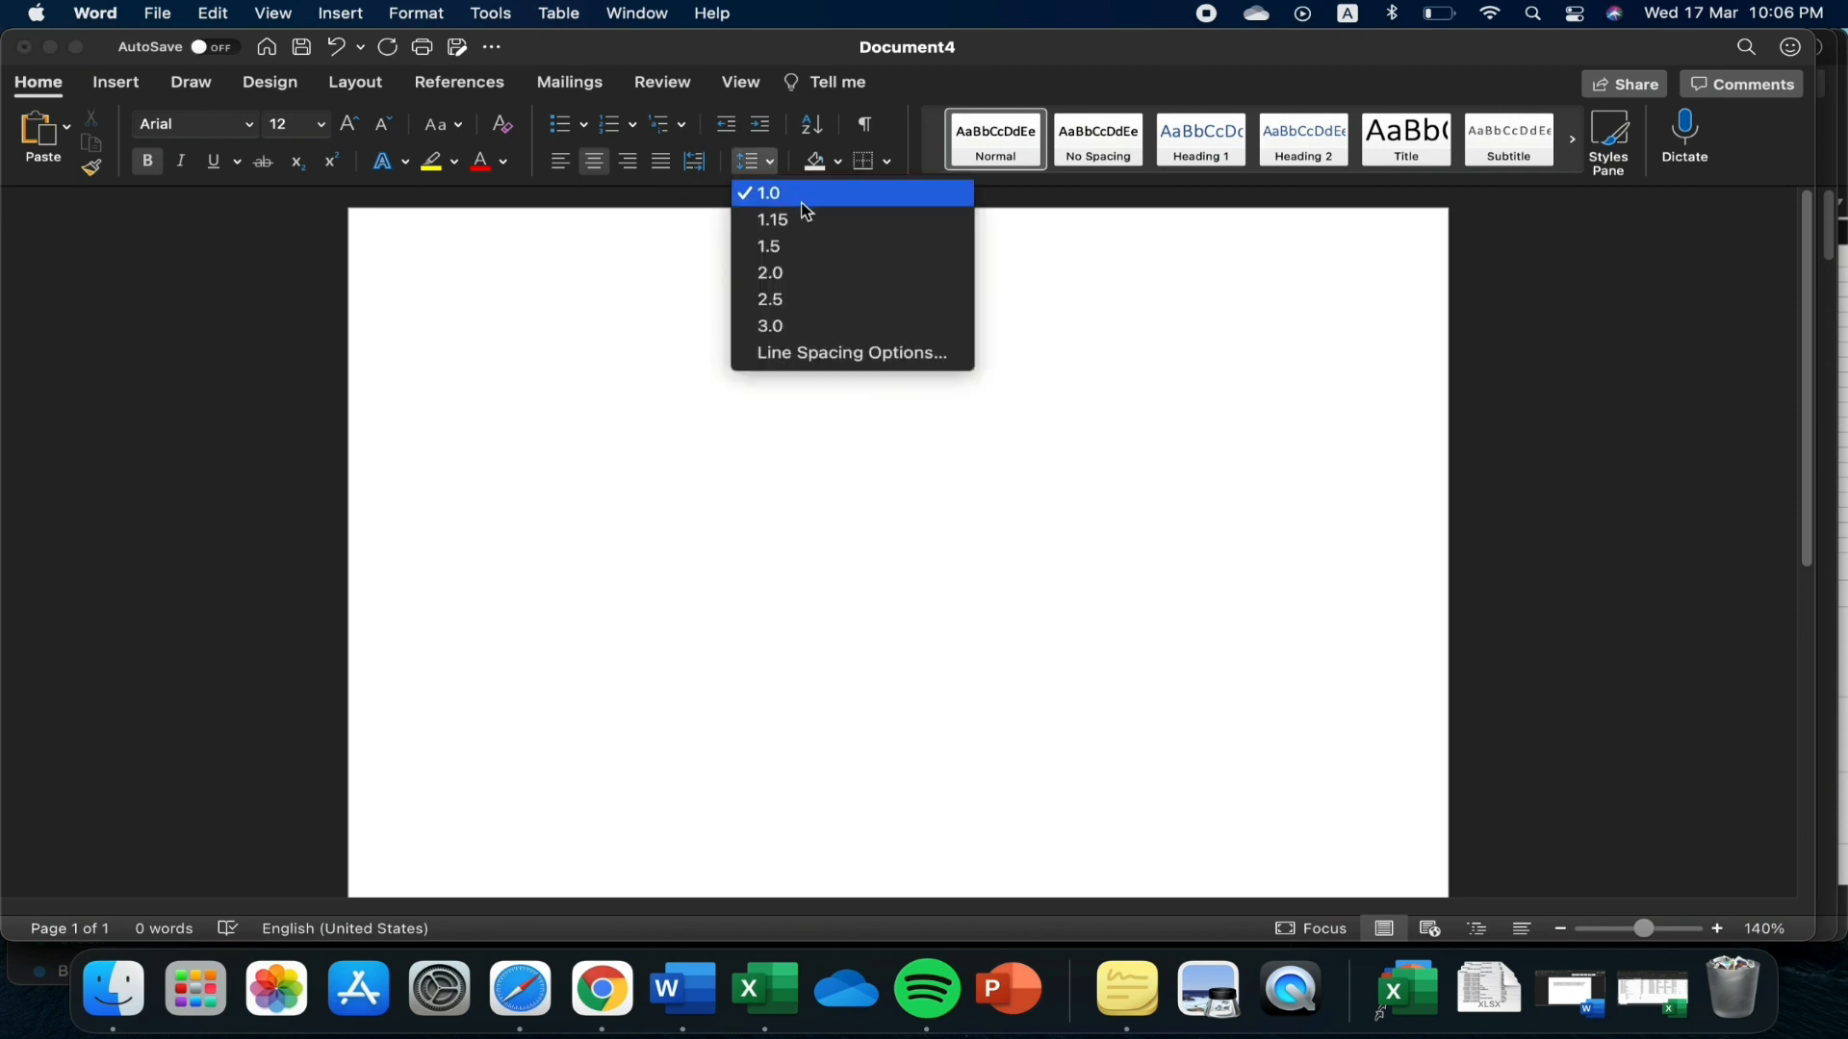
click(796, 260)
click(149, 162)
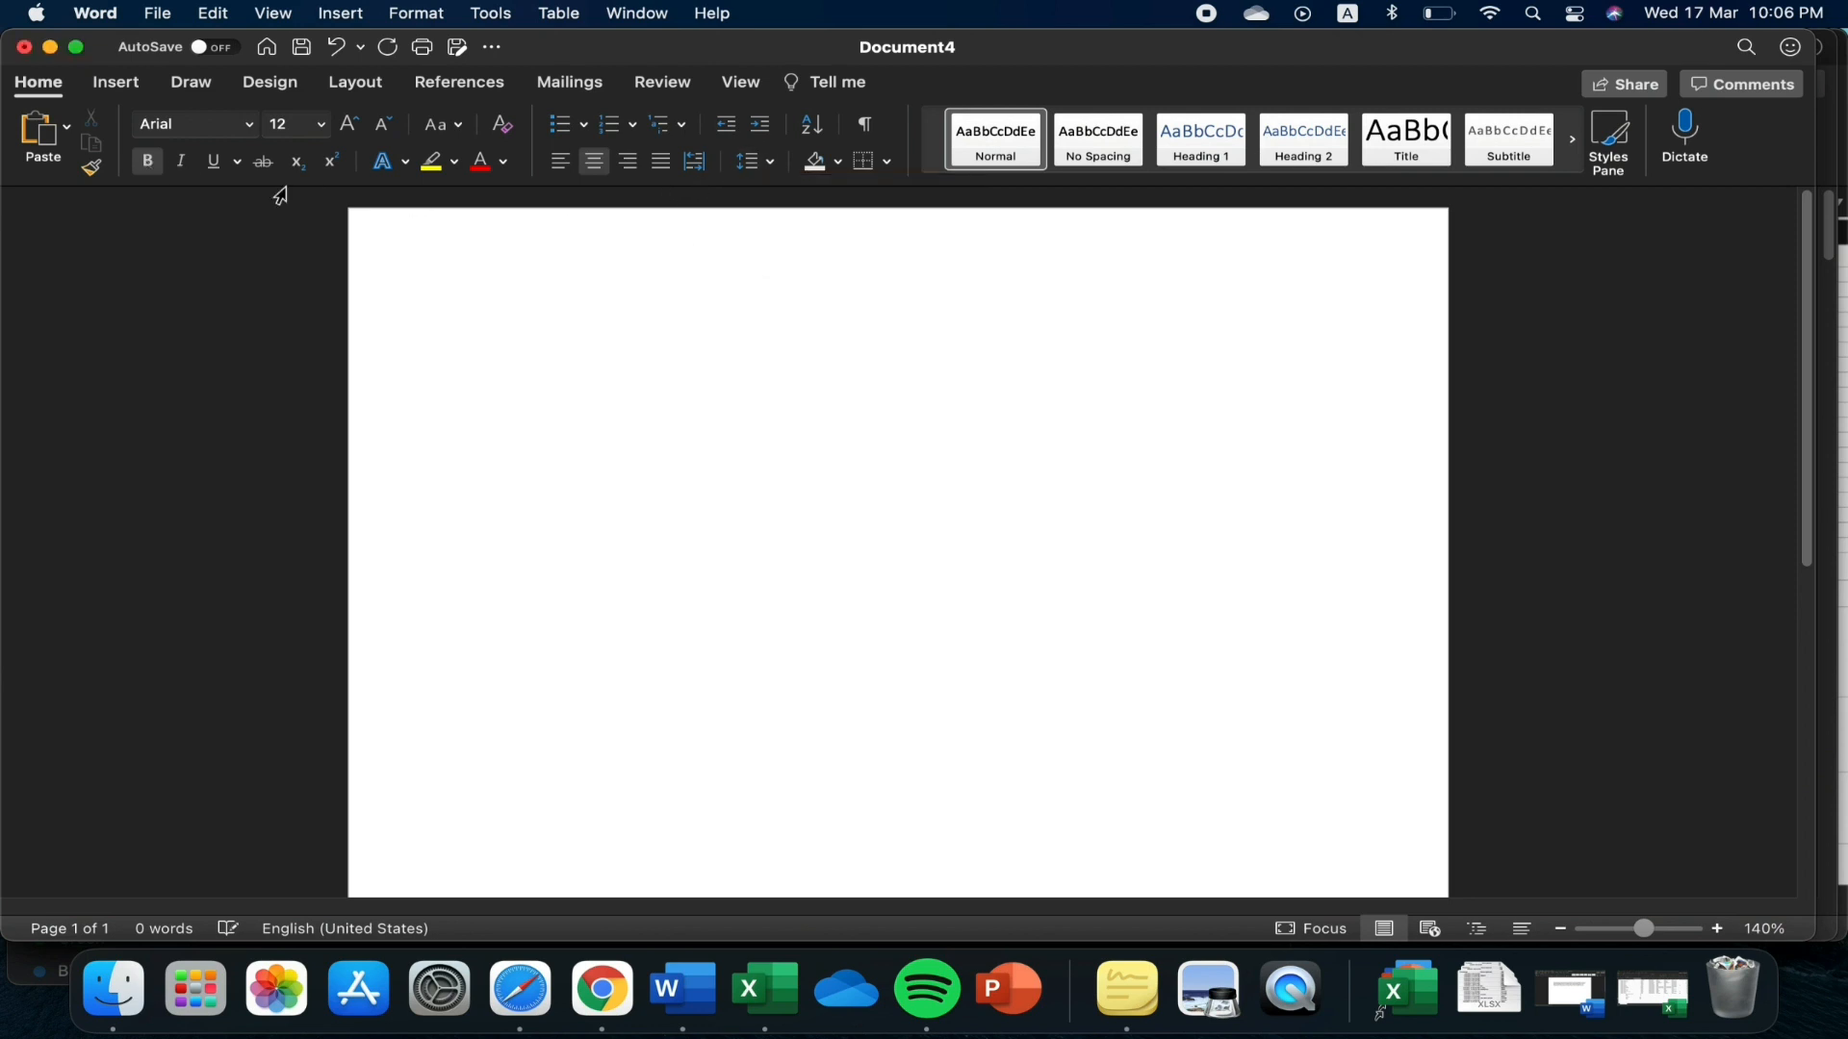
Begin the table title with "Table 1. Frequency, Weighted Mean Average"
text(Table 1)
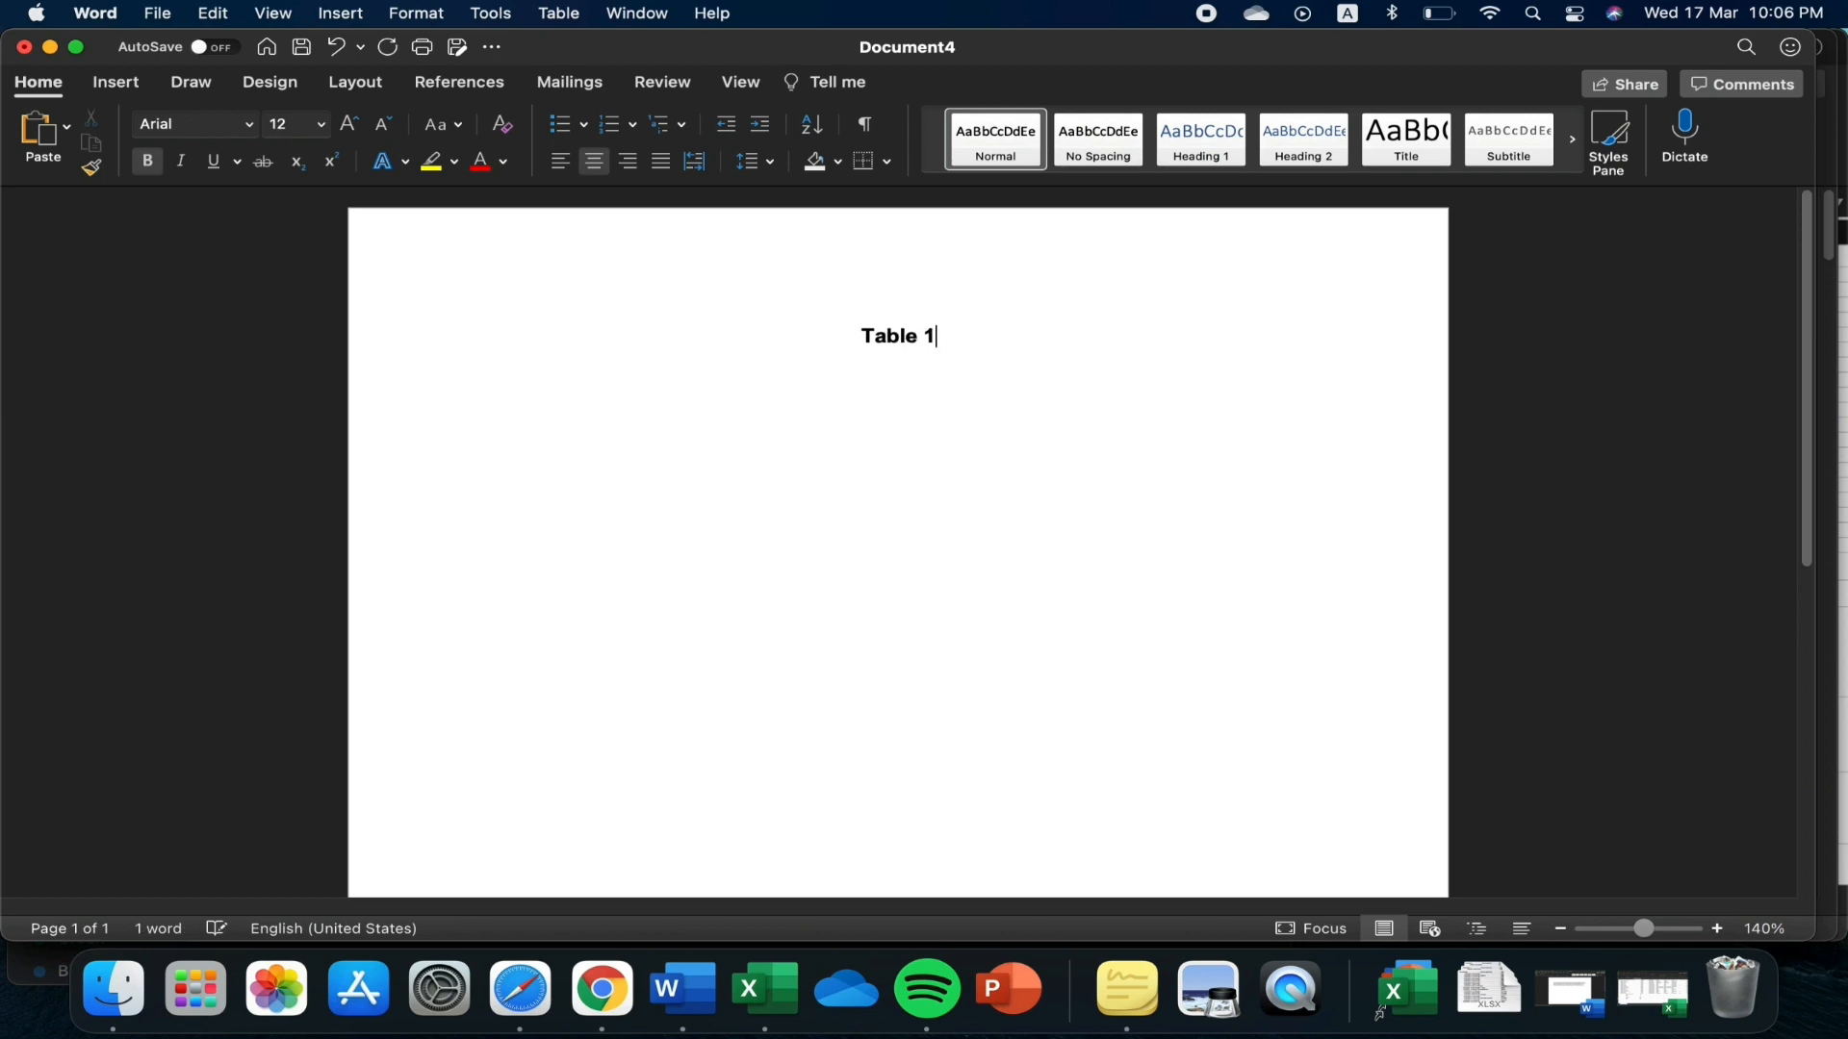
text(. )
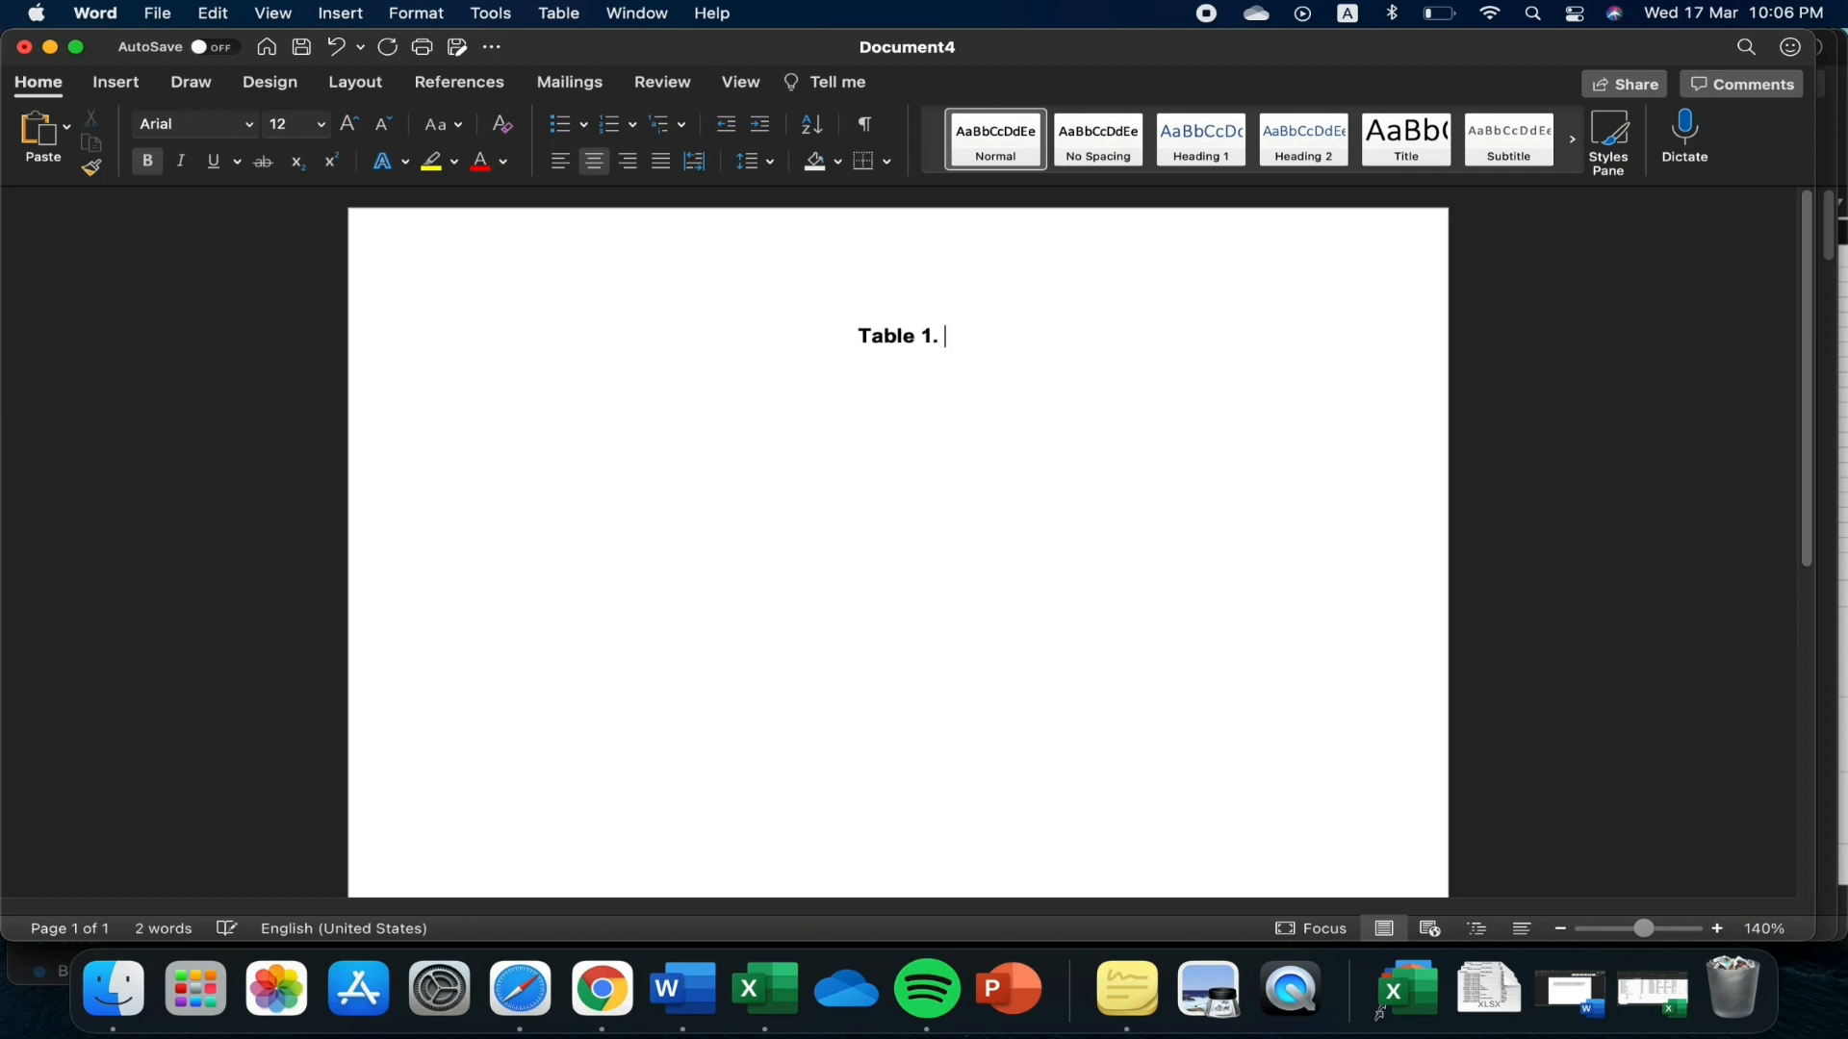
text(Frequency)
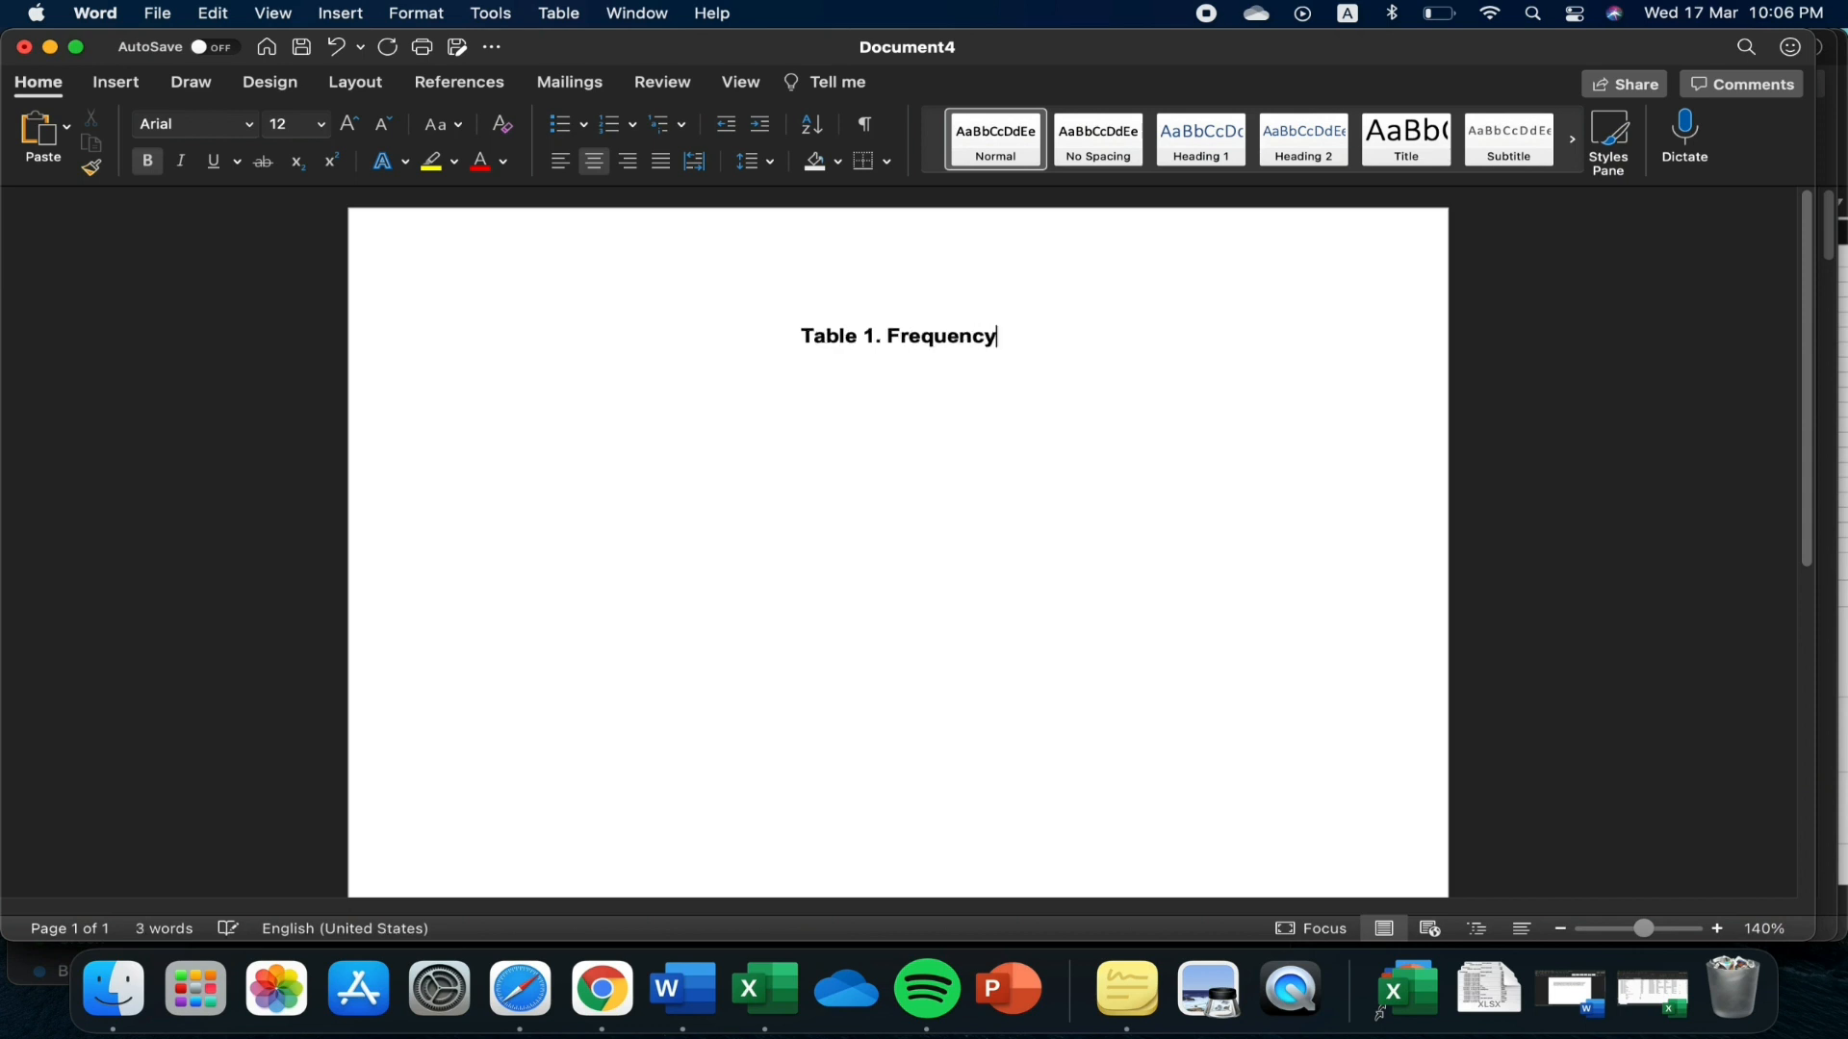
text(, )
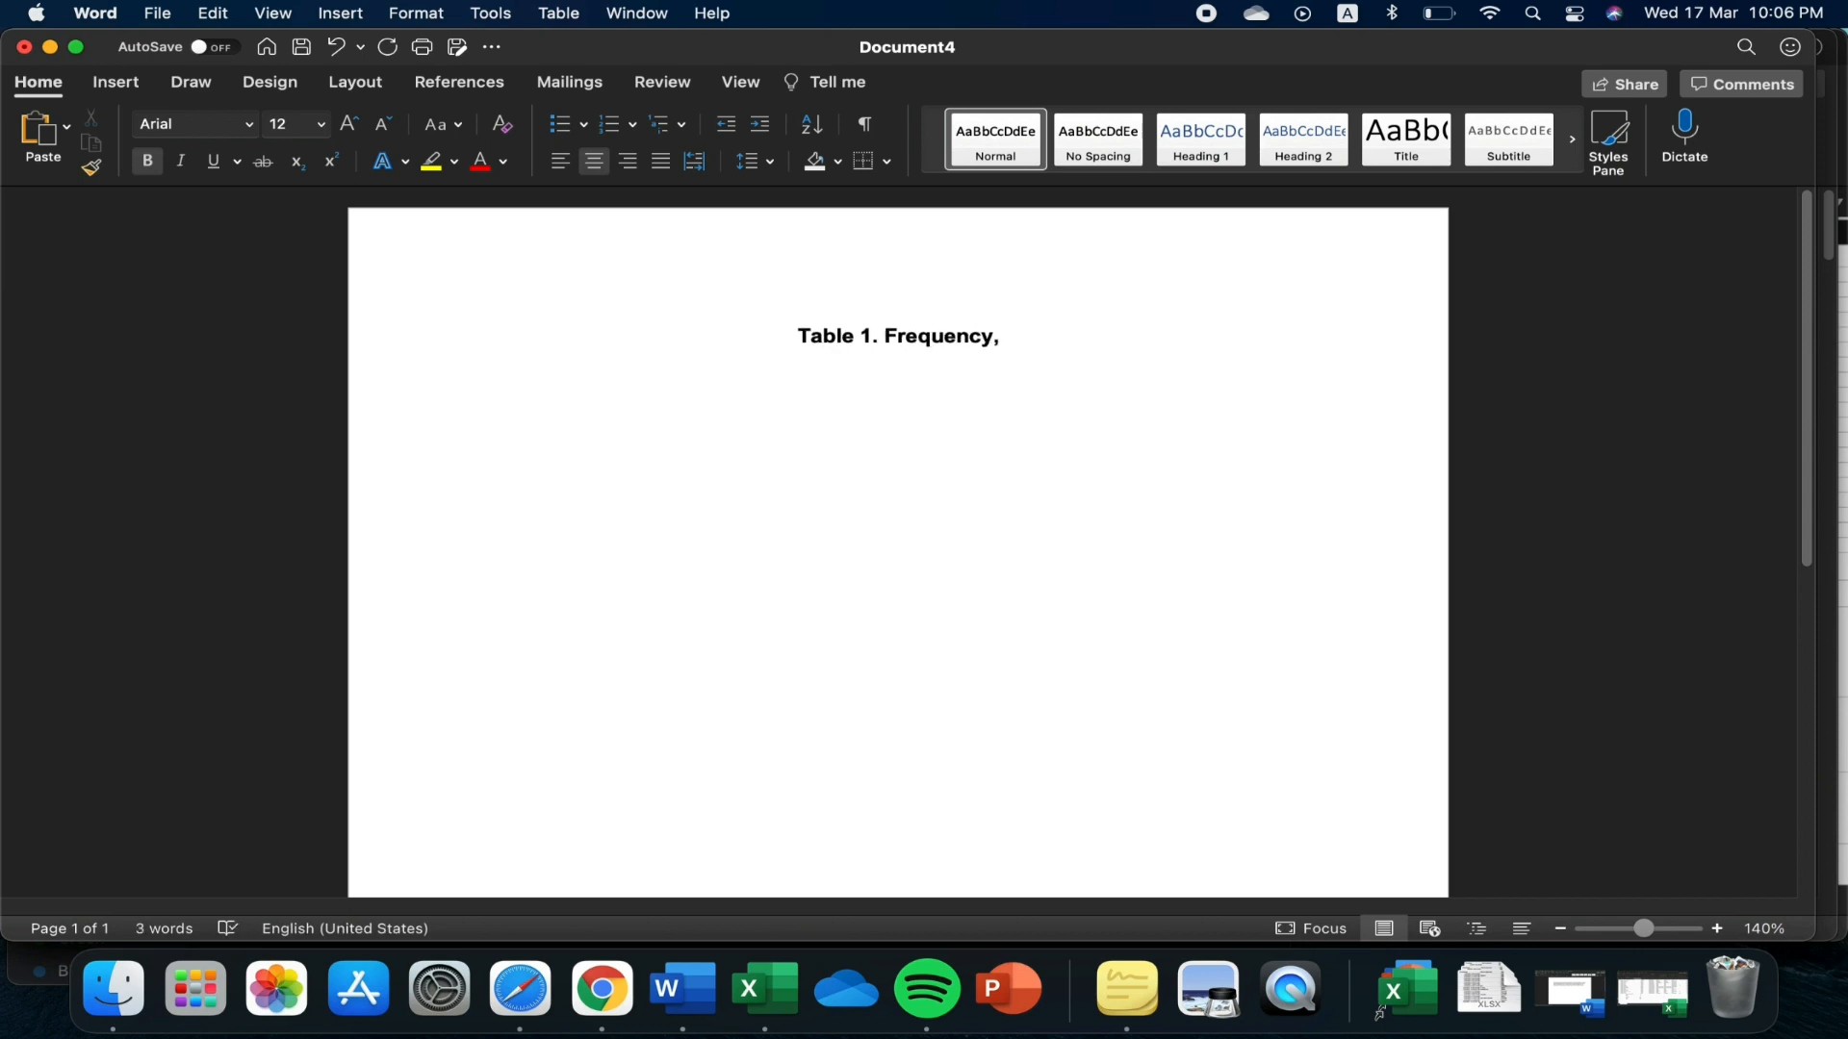
text(Weighted )
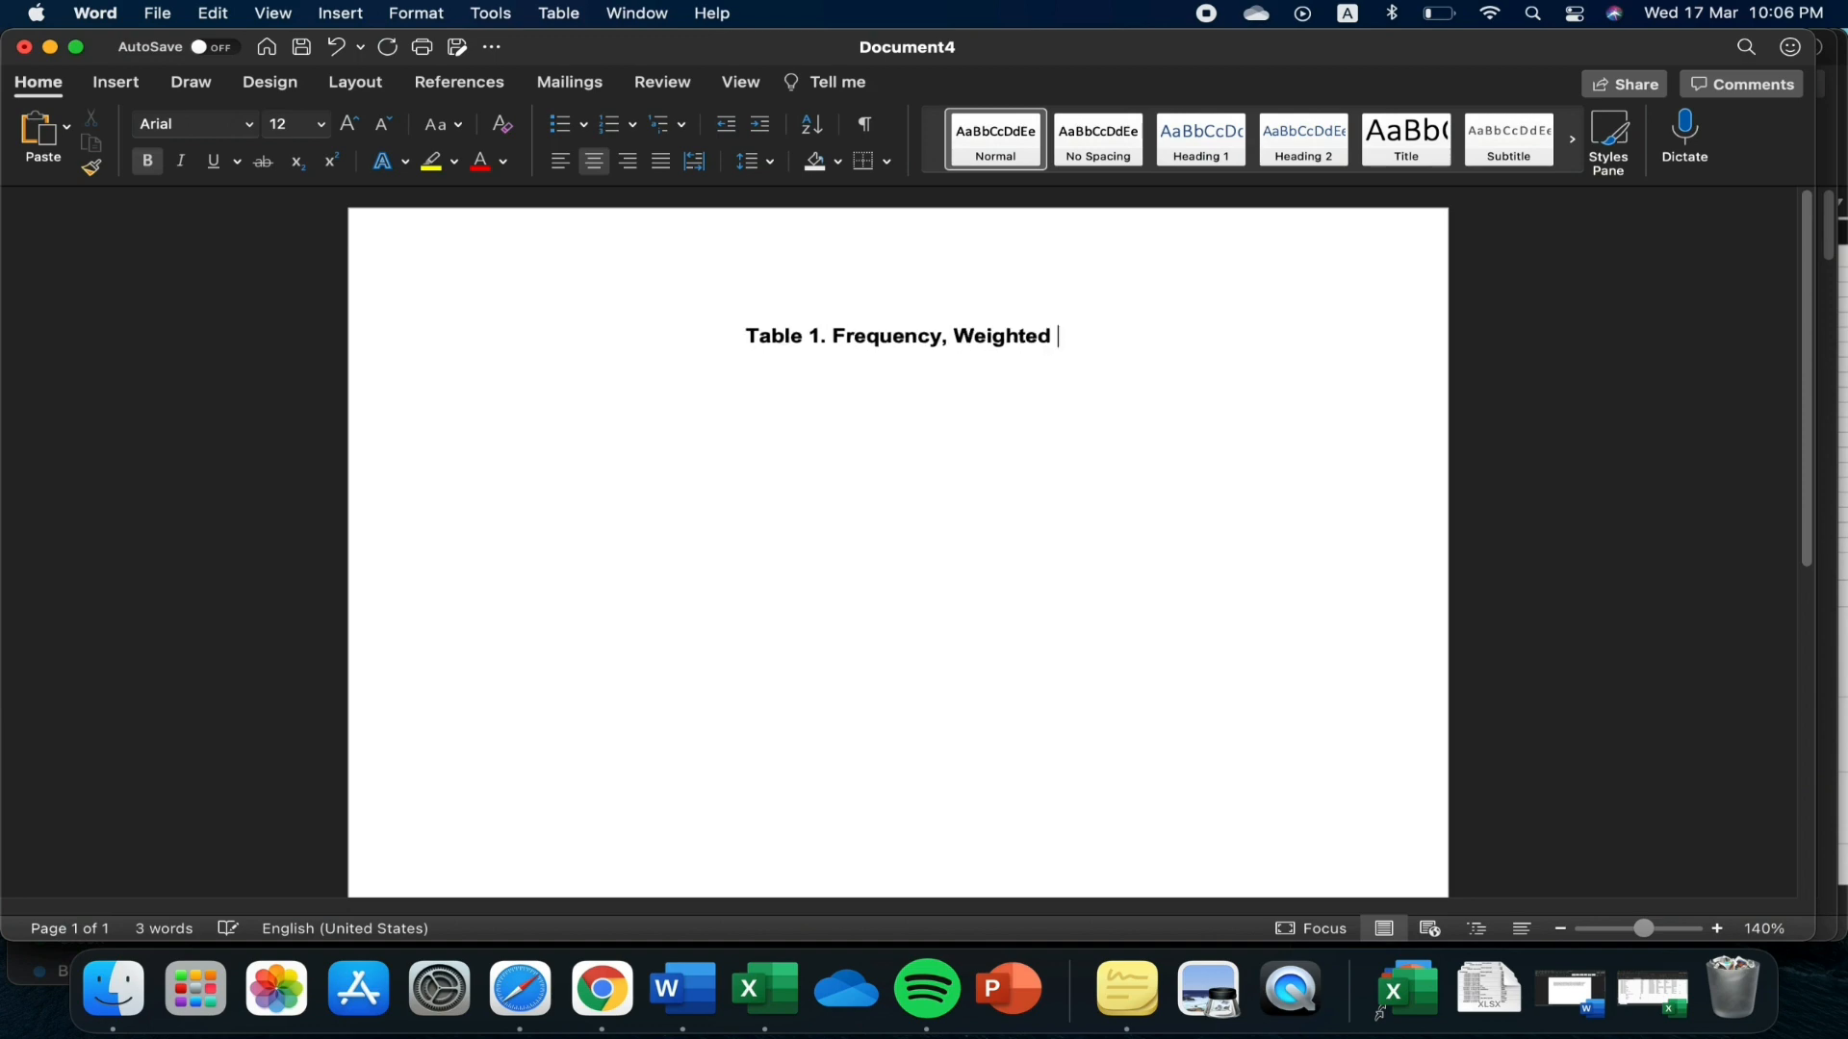
text(Mean )
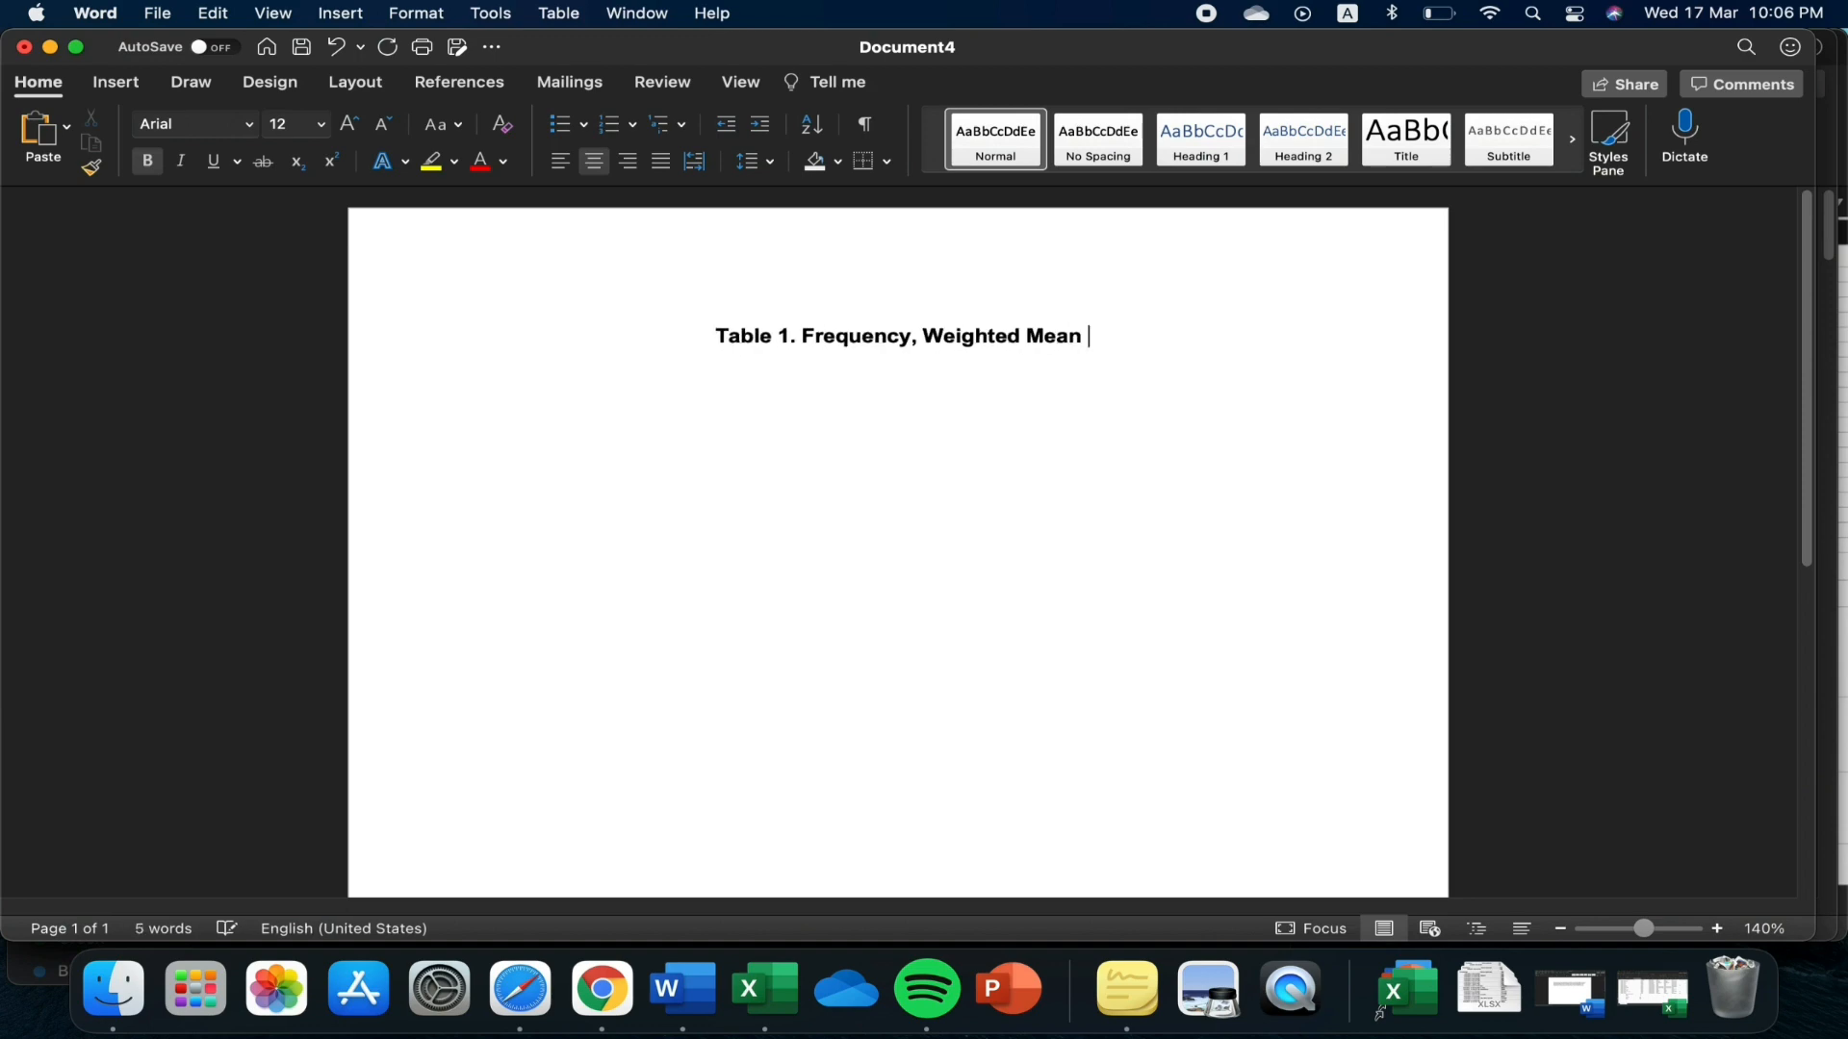
text(Average)
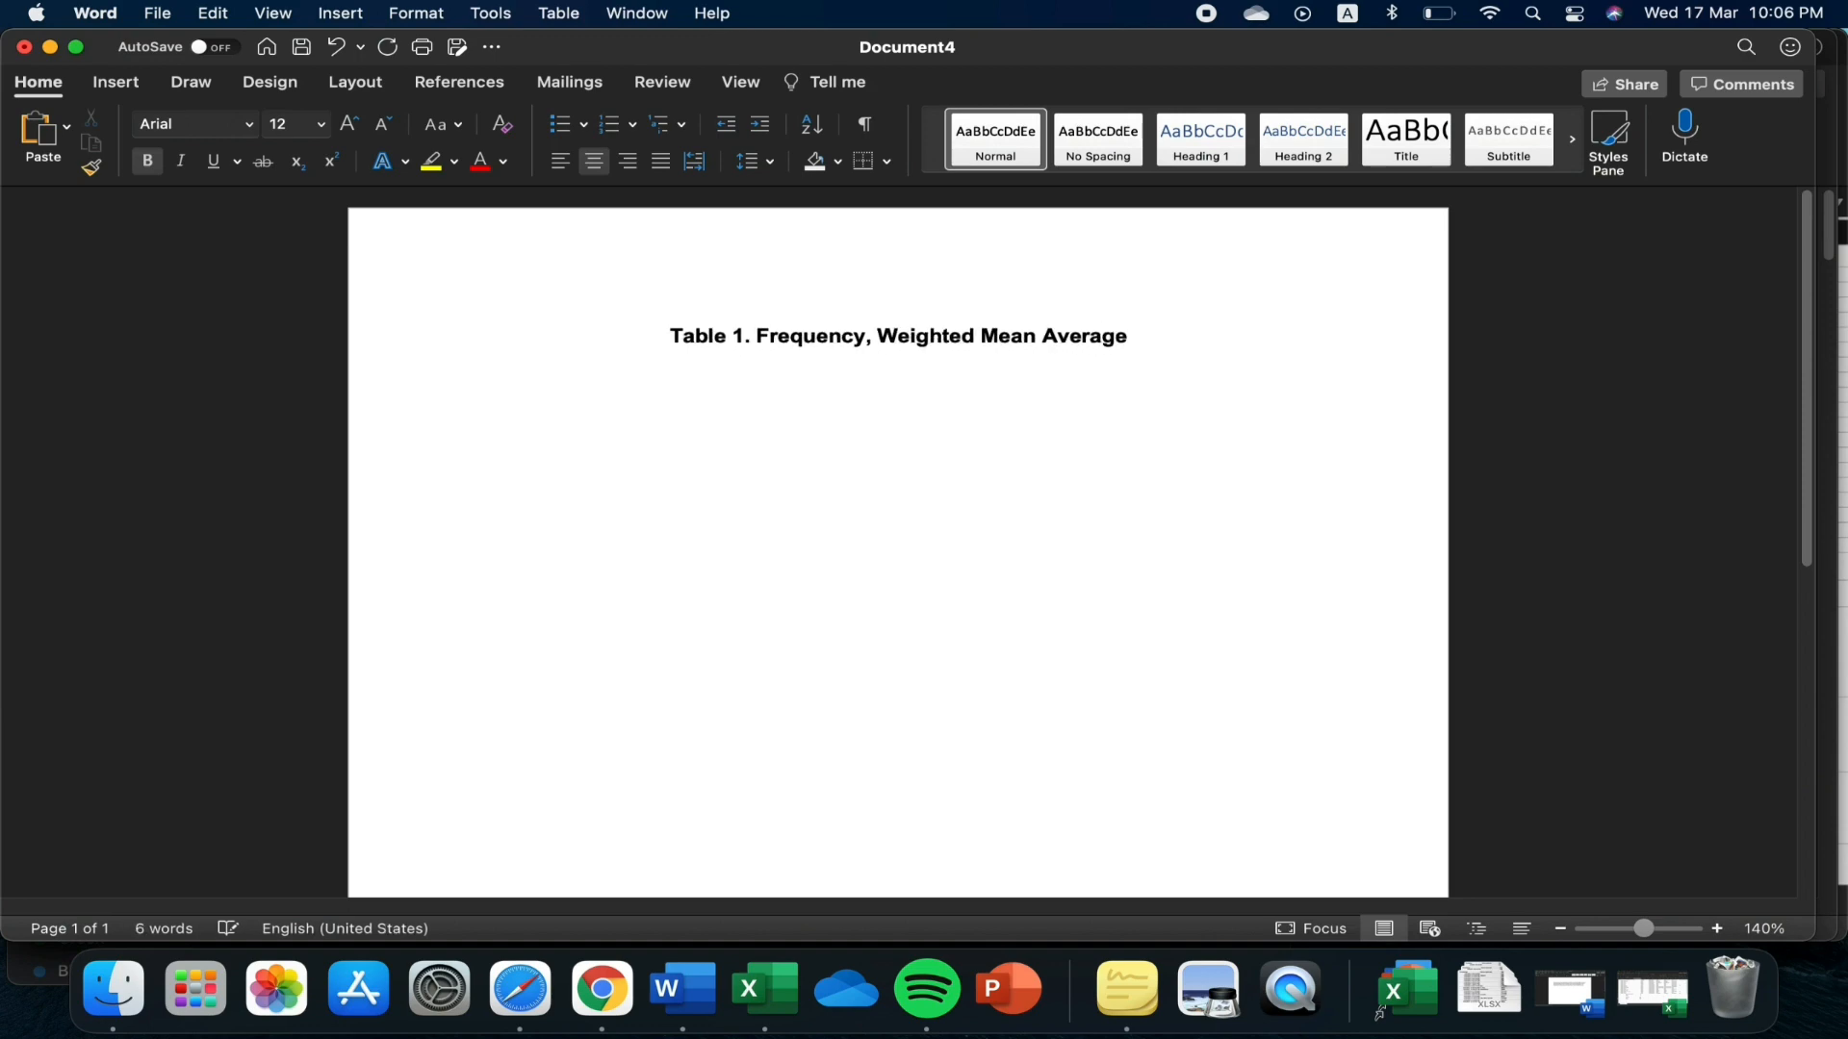
Continue the table title with "and the Descriptive Rating of the"
text(, a)
key(BackSpace)
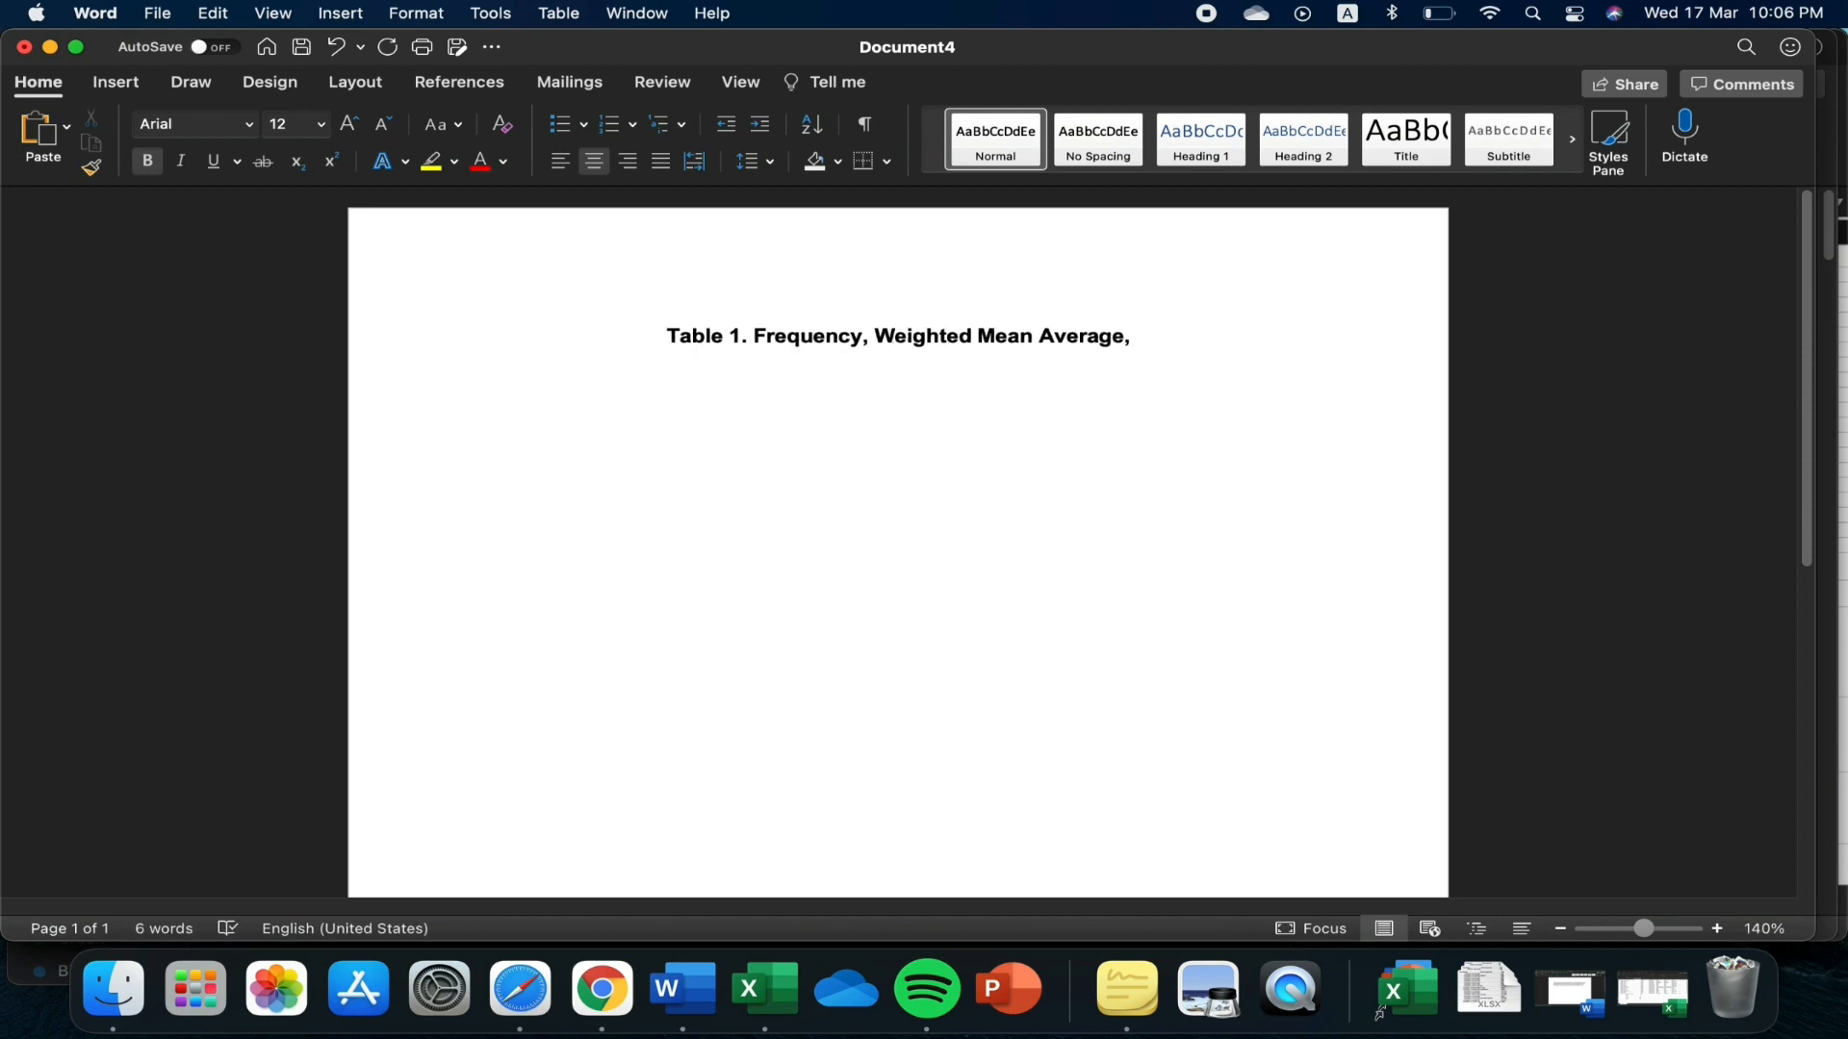
key(BackSpace)
text(and )
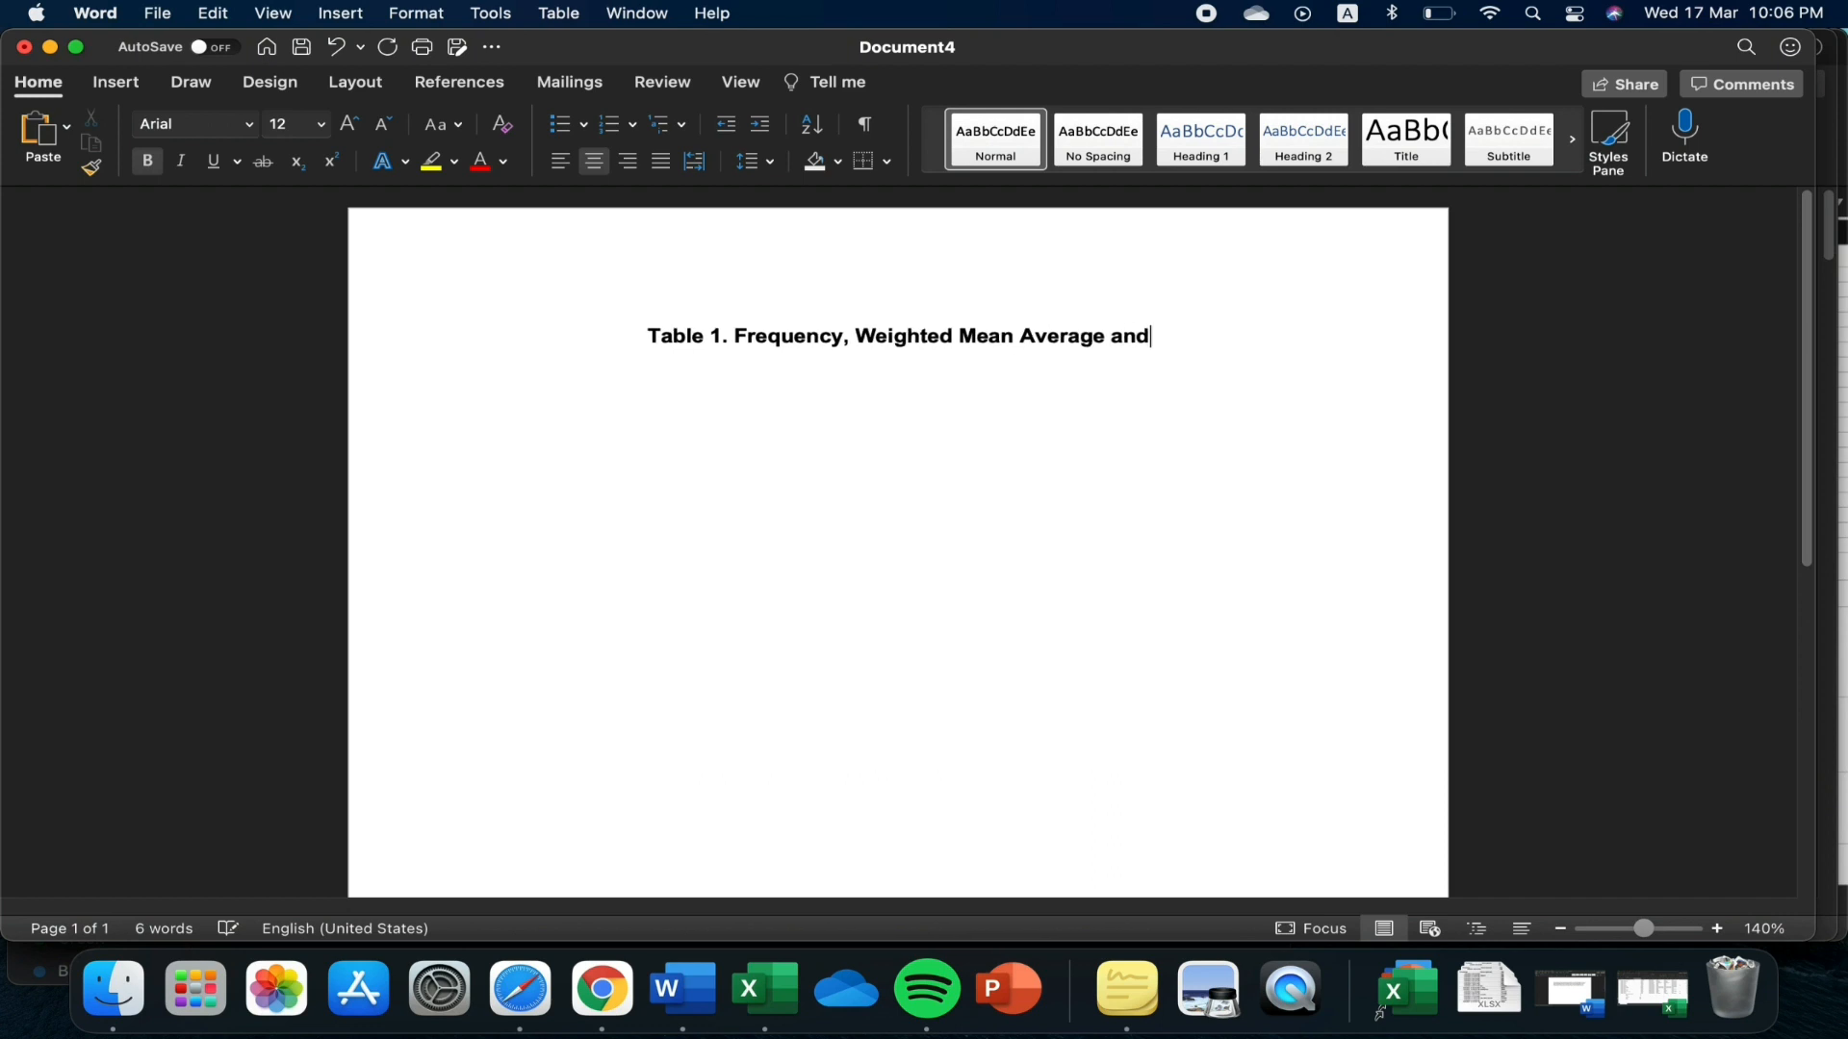
text(the Des)
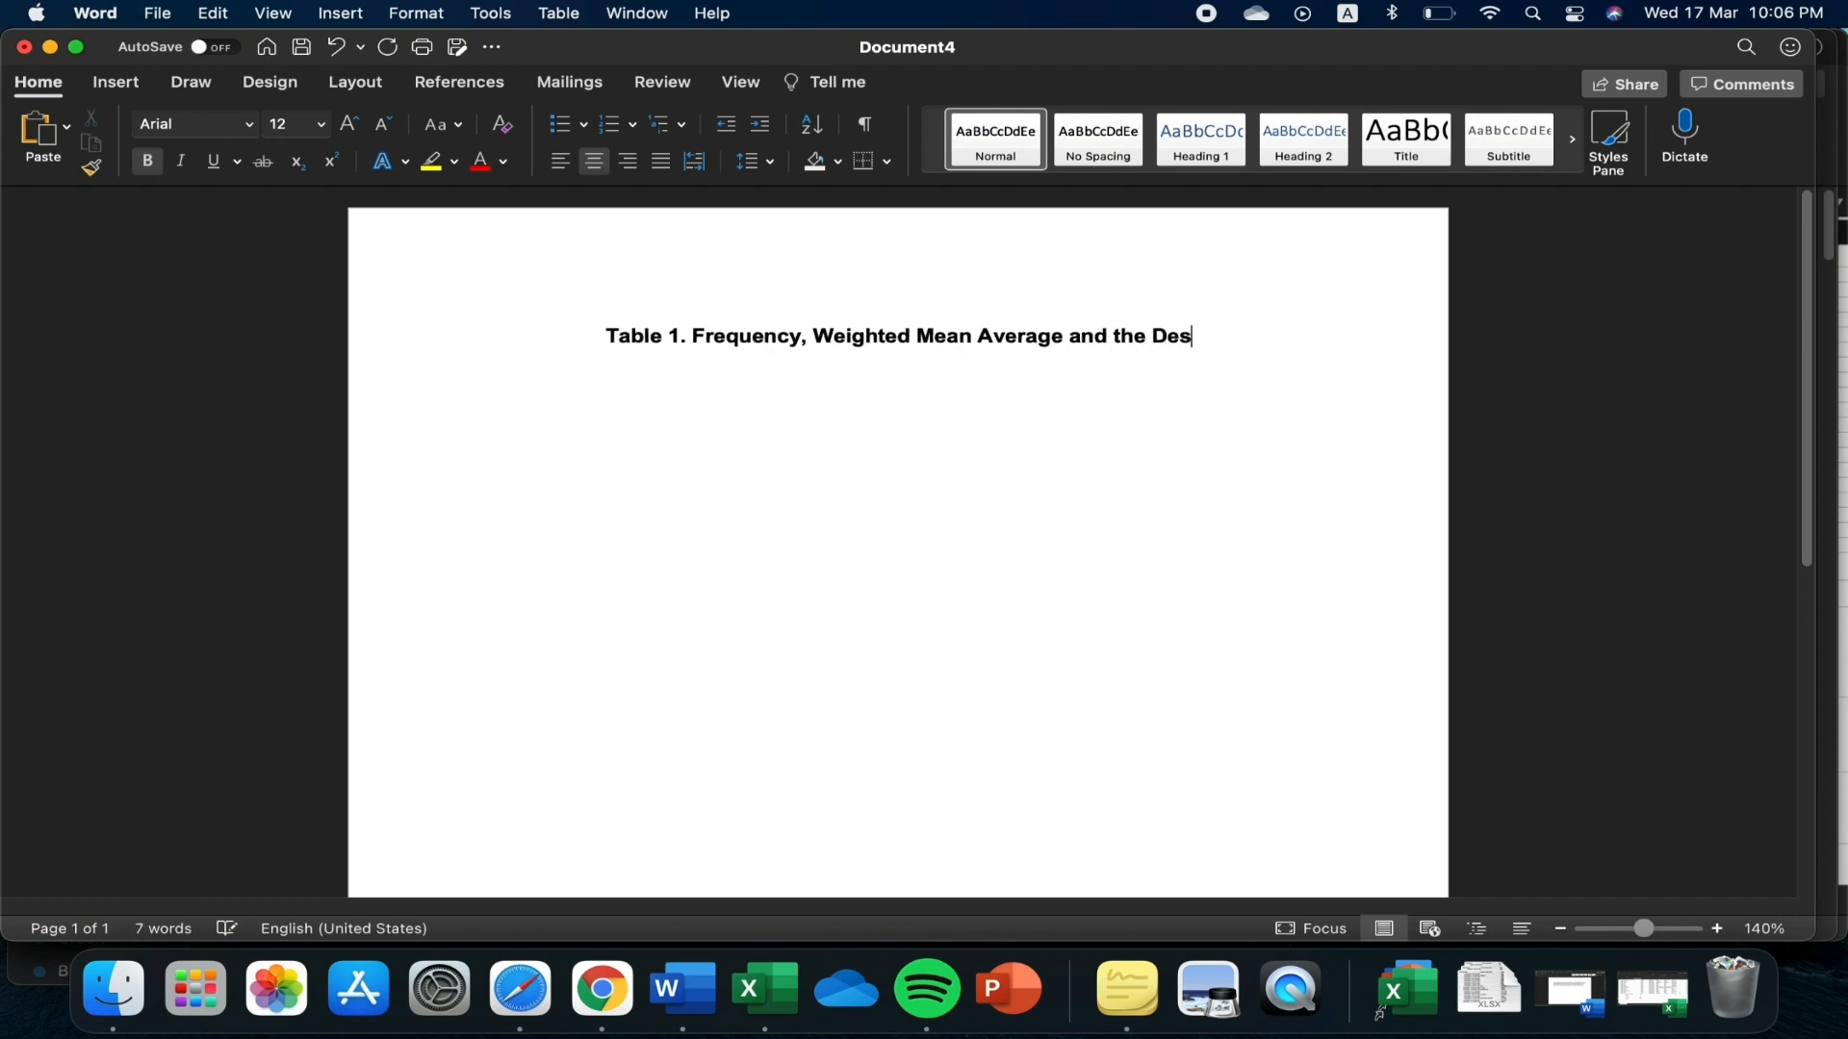
text(criptive)
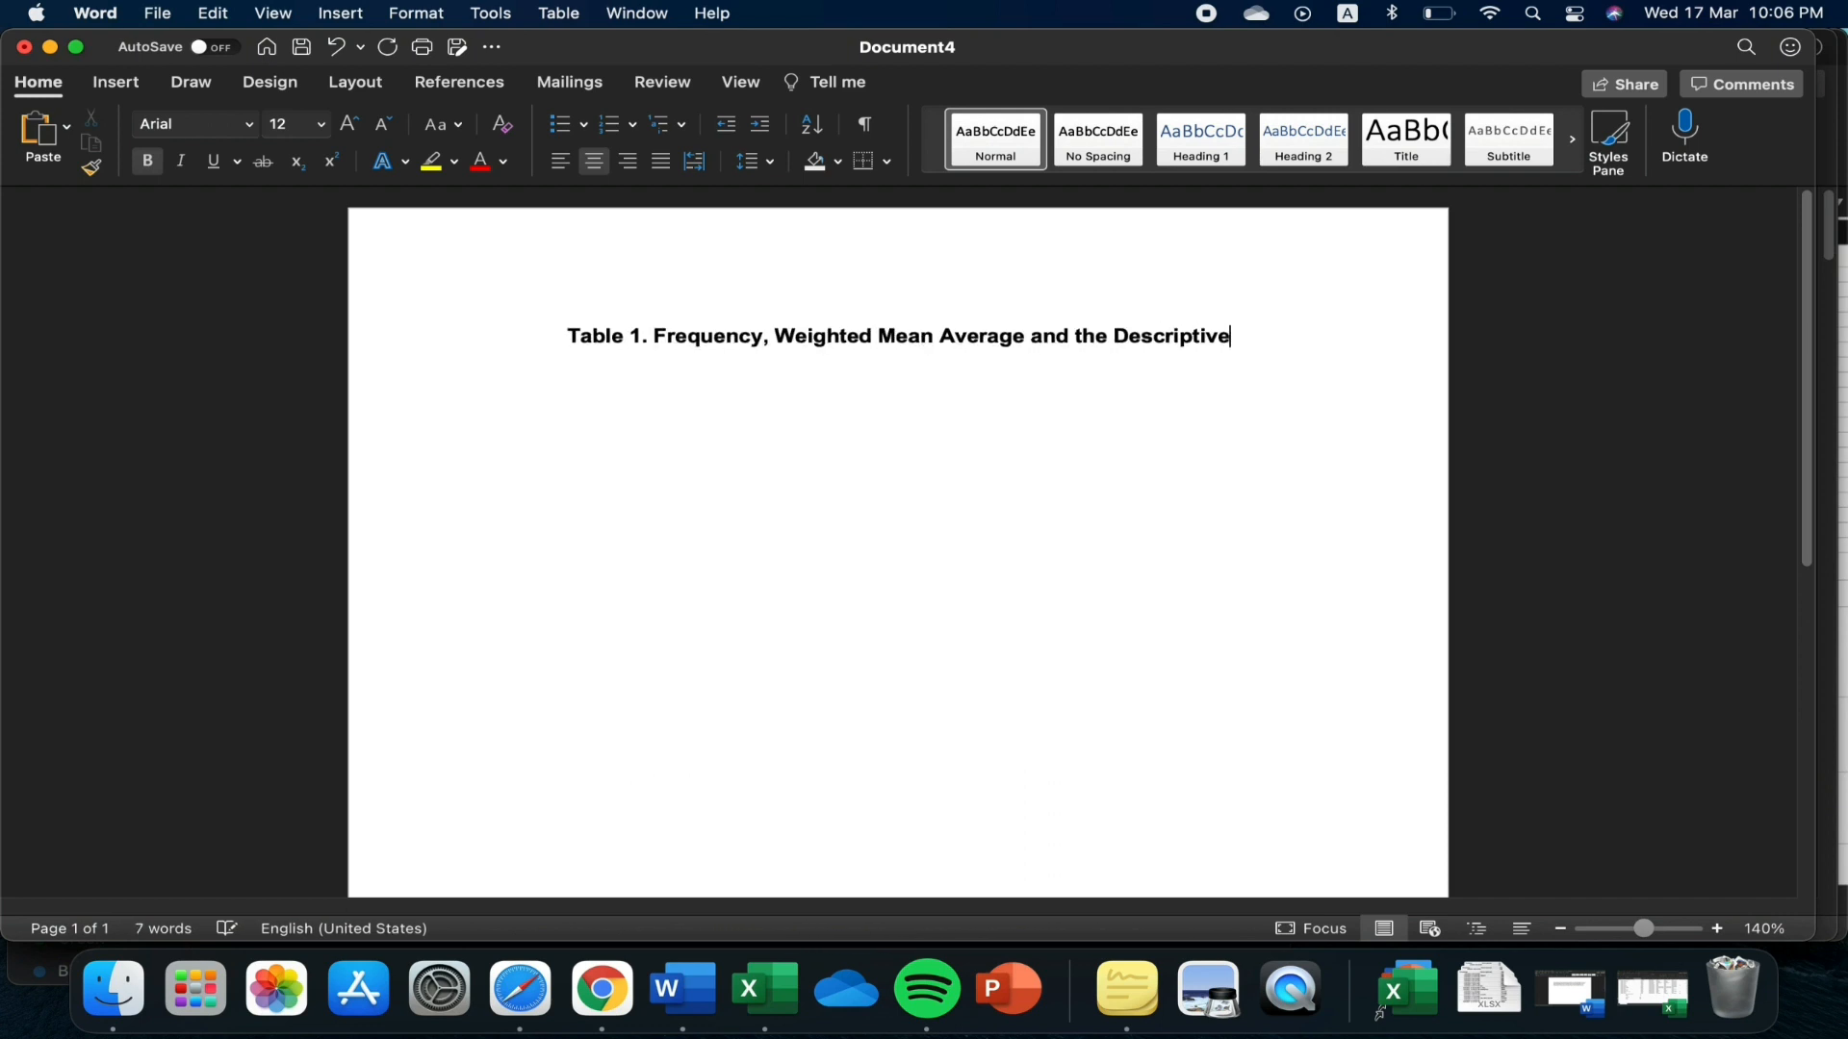
text( Rati)
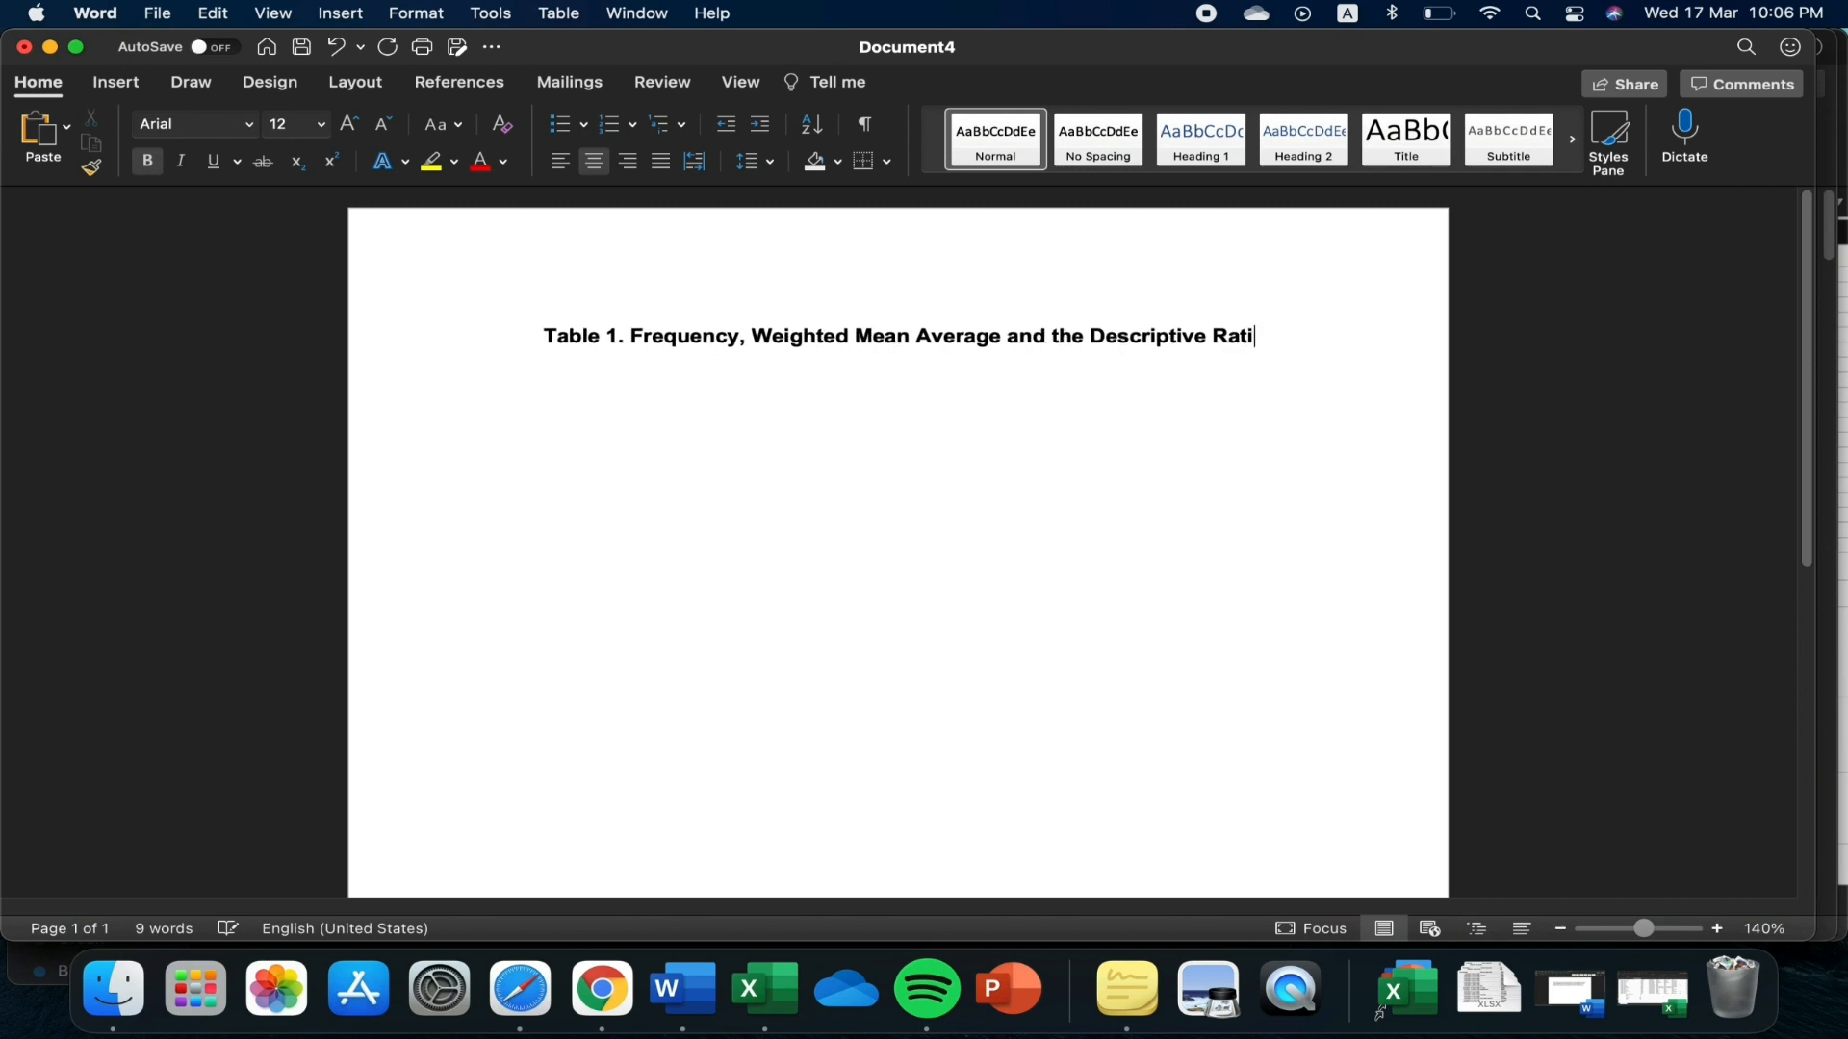
text(ng of)
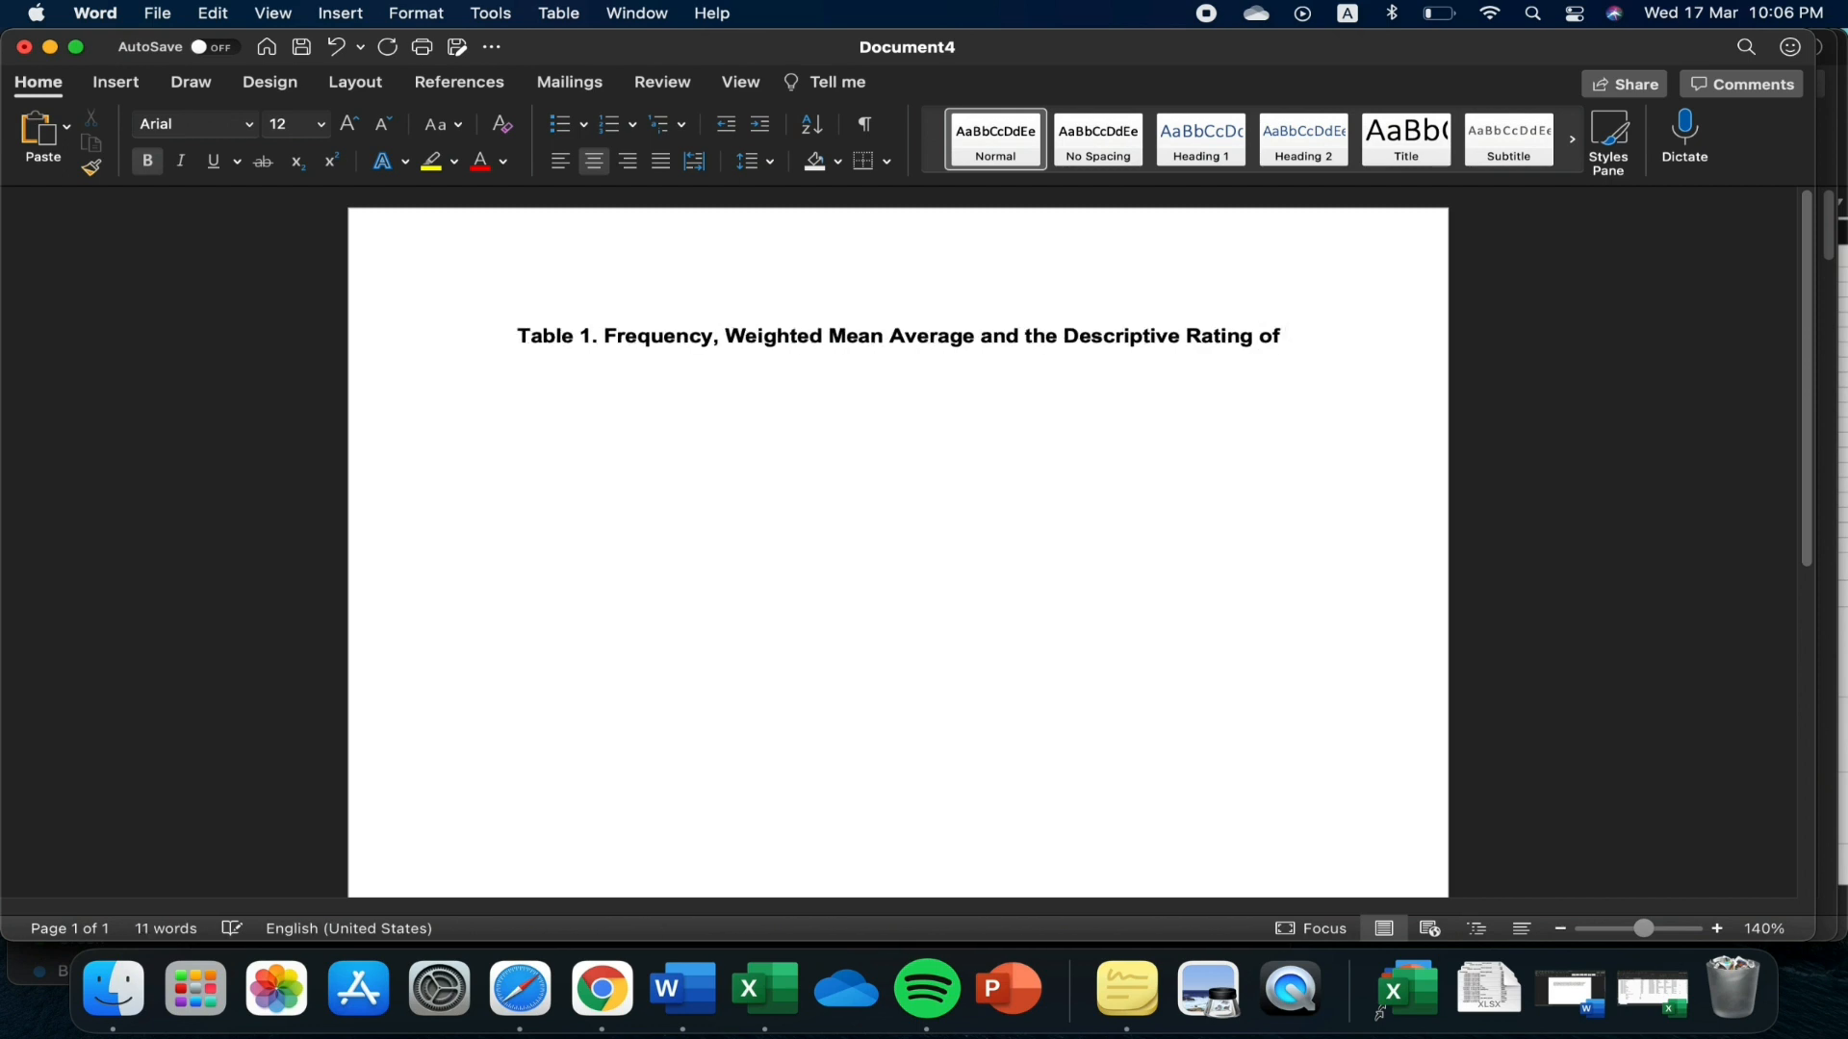
text( the St)
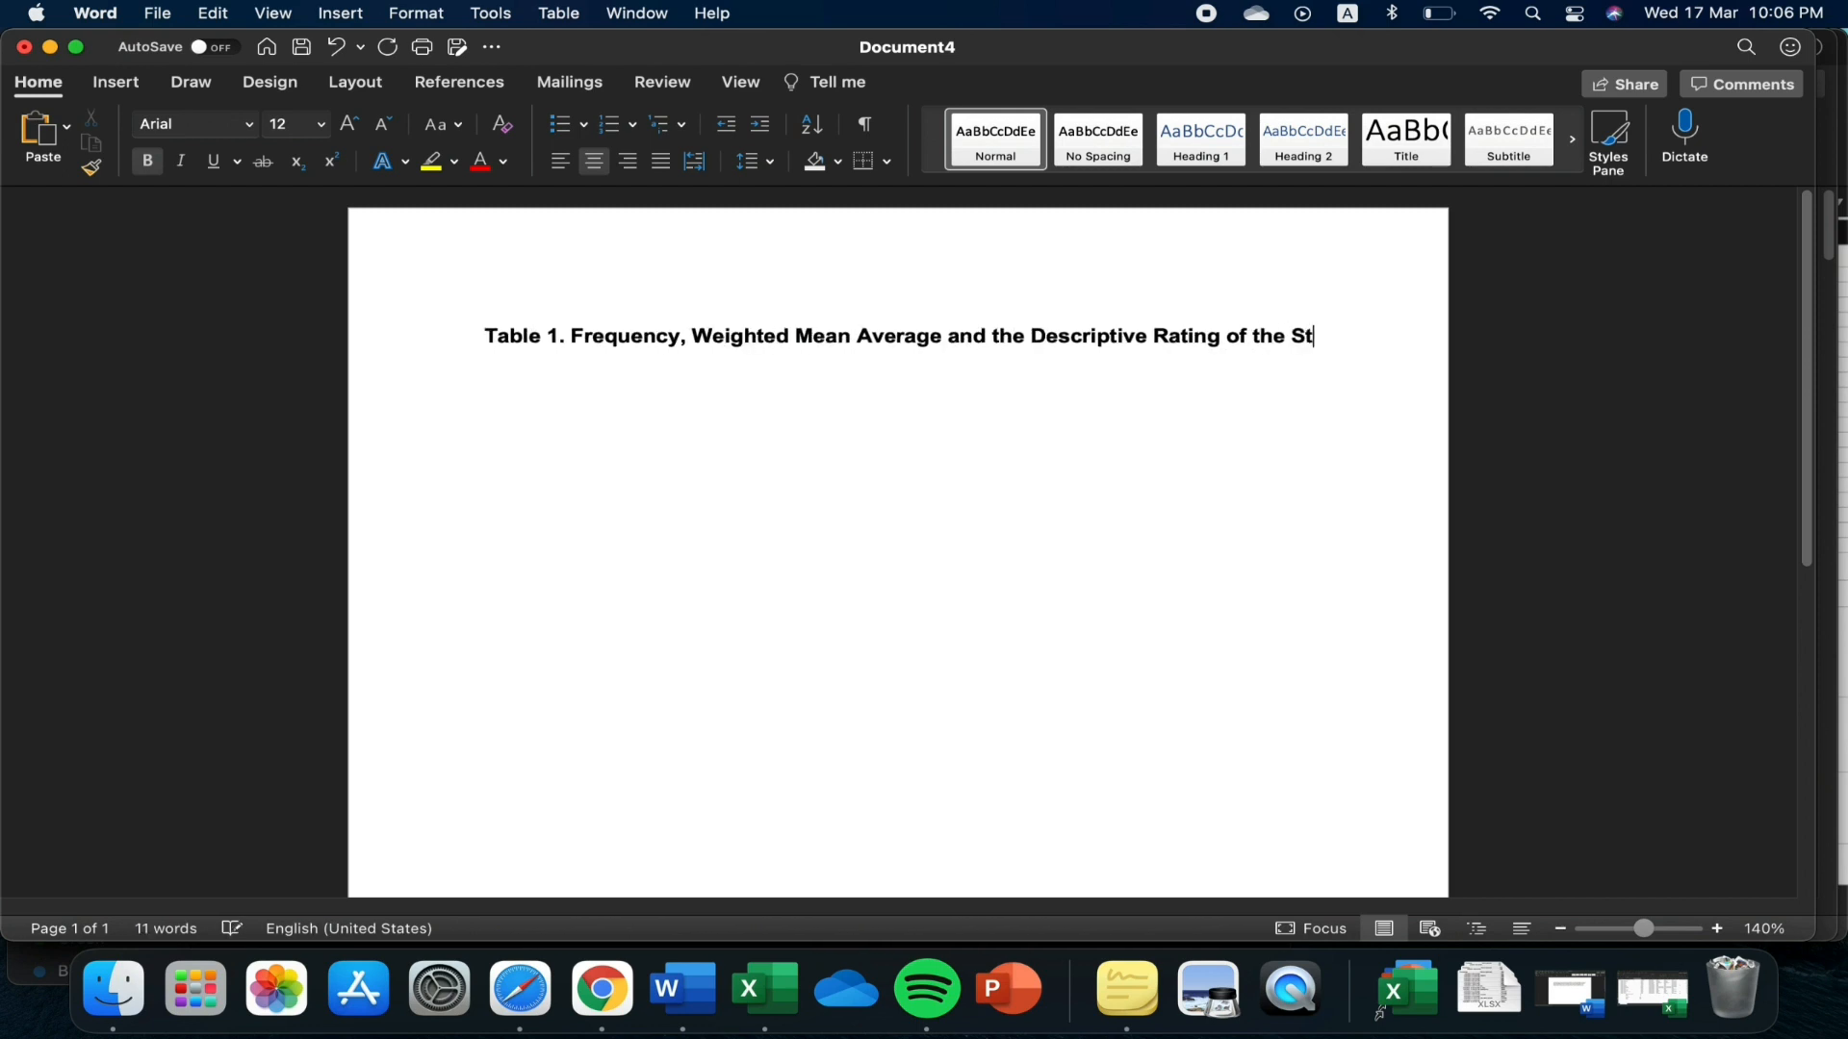
text(rategies in)
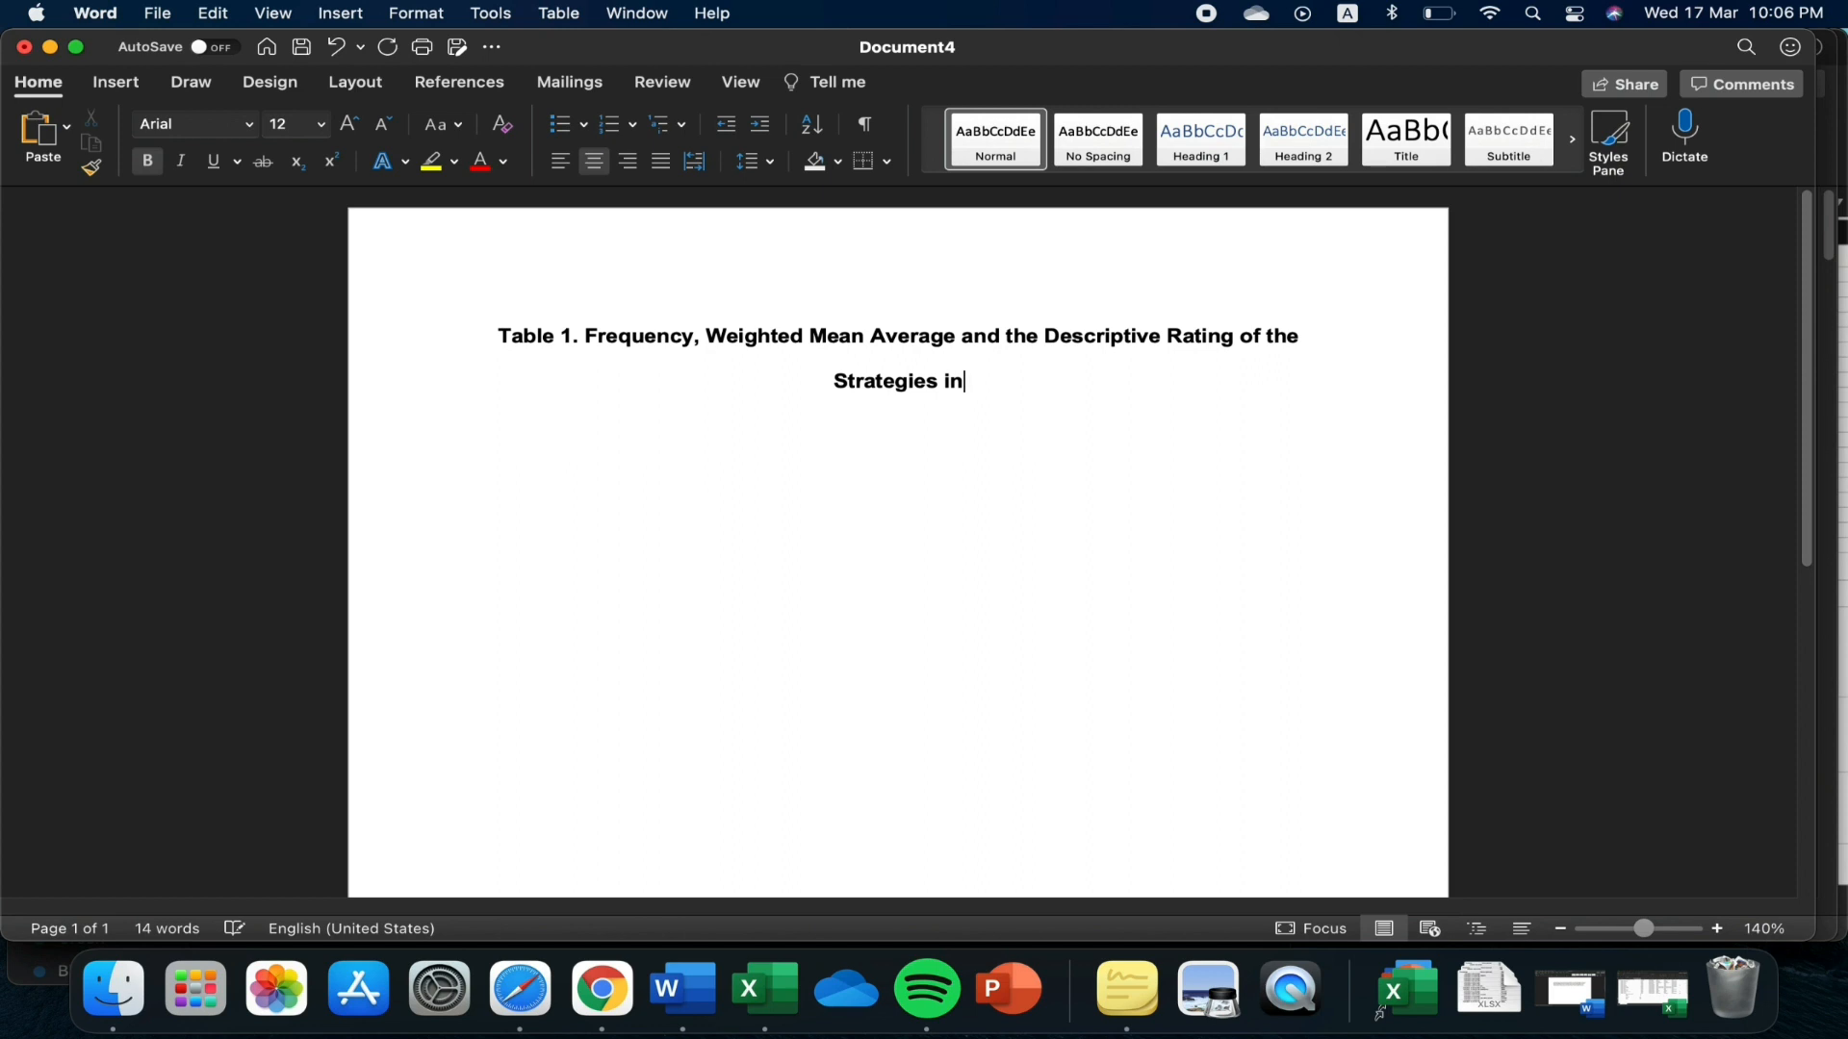
key(BackSpace)
key(BackSpace)
key(BackSpace)
key(BackSpace)
key(BackSpace)
key(BackSpace)
key(BackSpace)
key(BackSpace)
key(BackSpace)
key(BackSpace)
key(BackSpace)
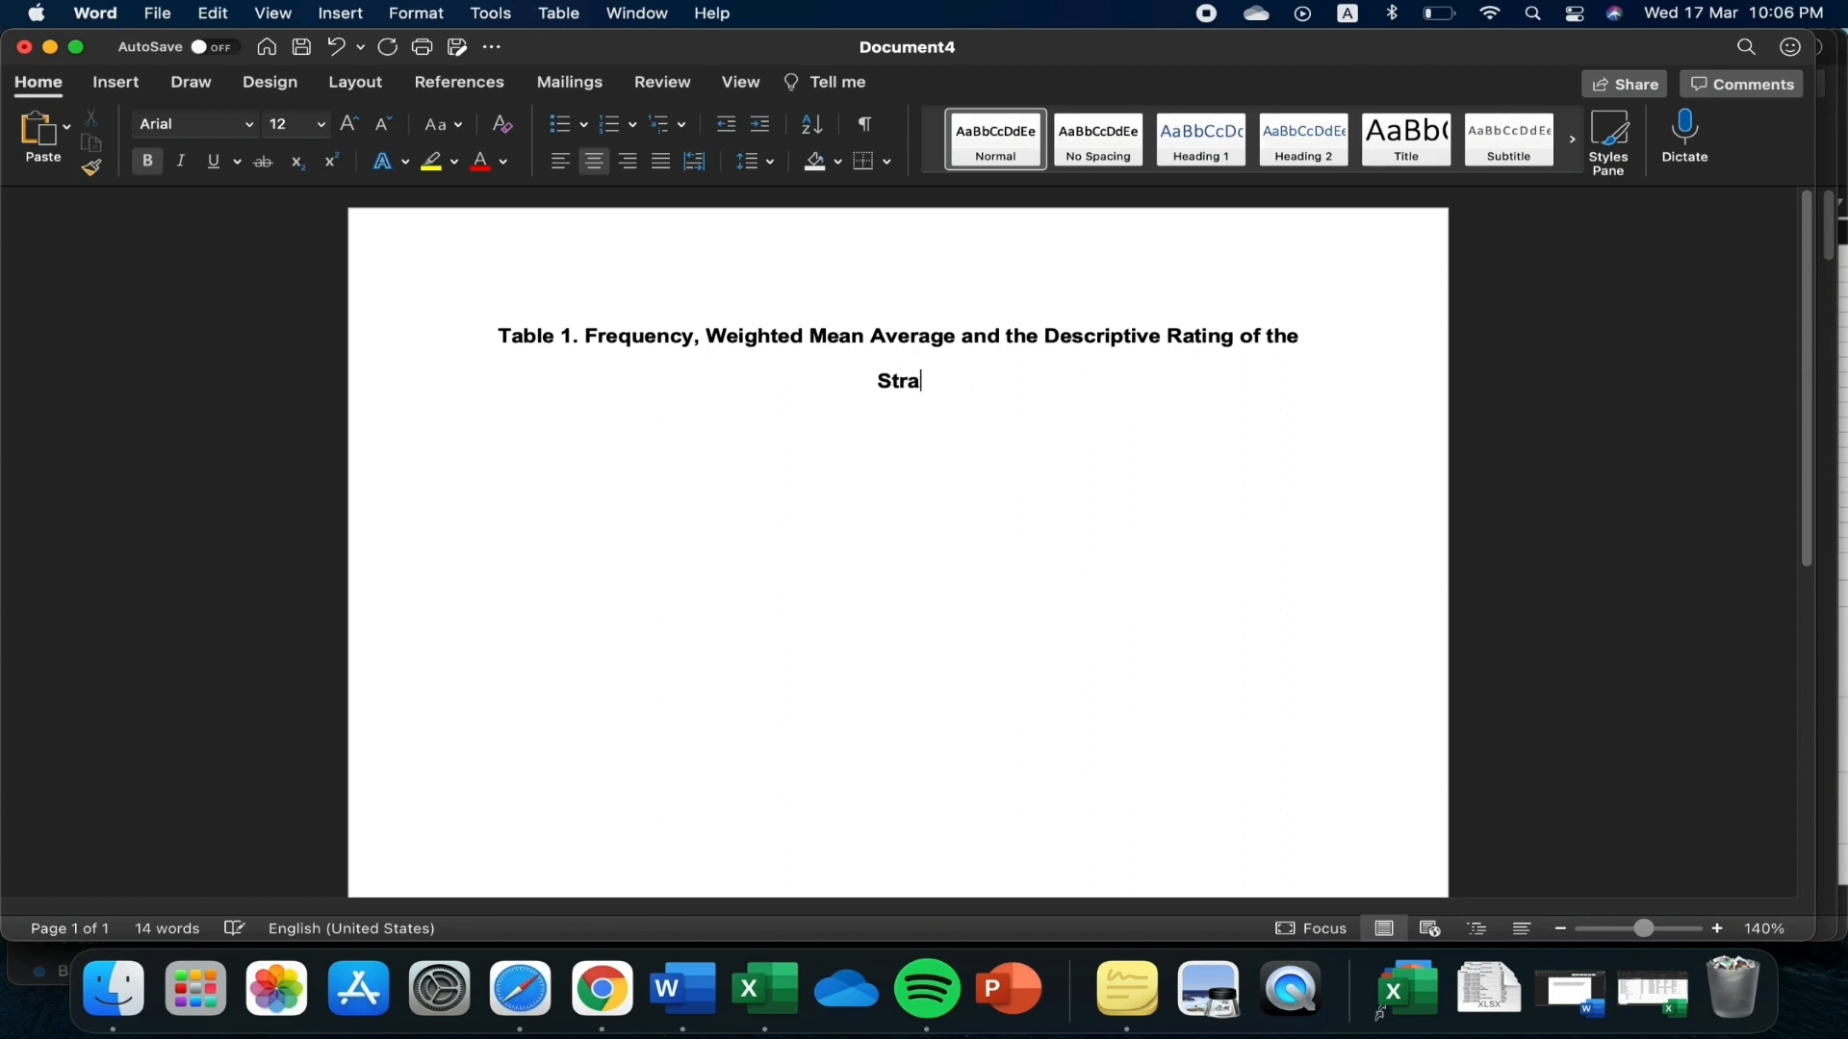
key(BackSpace)
key(BackSpace)
key(BackSpace)
Complete the title with "Utilization of the Classroom Management Strategies in Teaching English" and start a new line below it
text(Utilization of th)
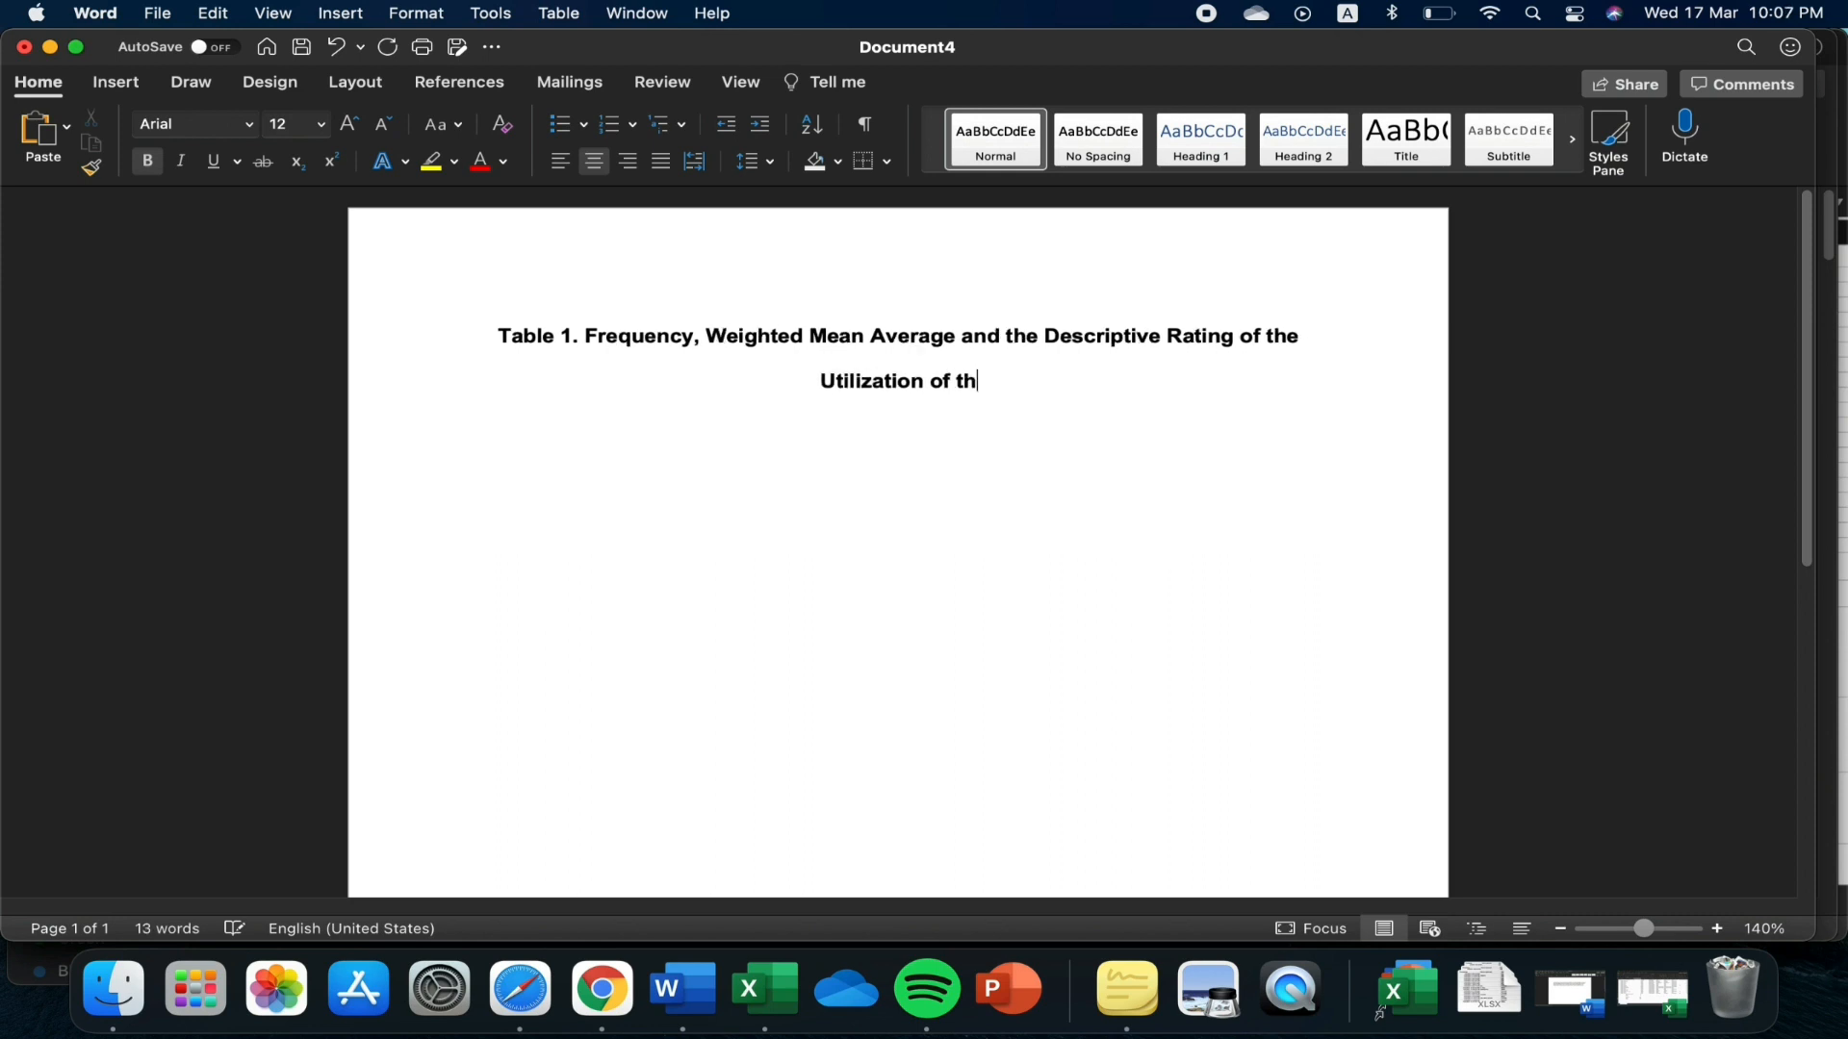
text(e Class)
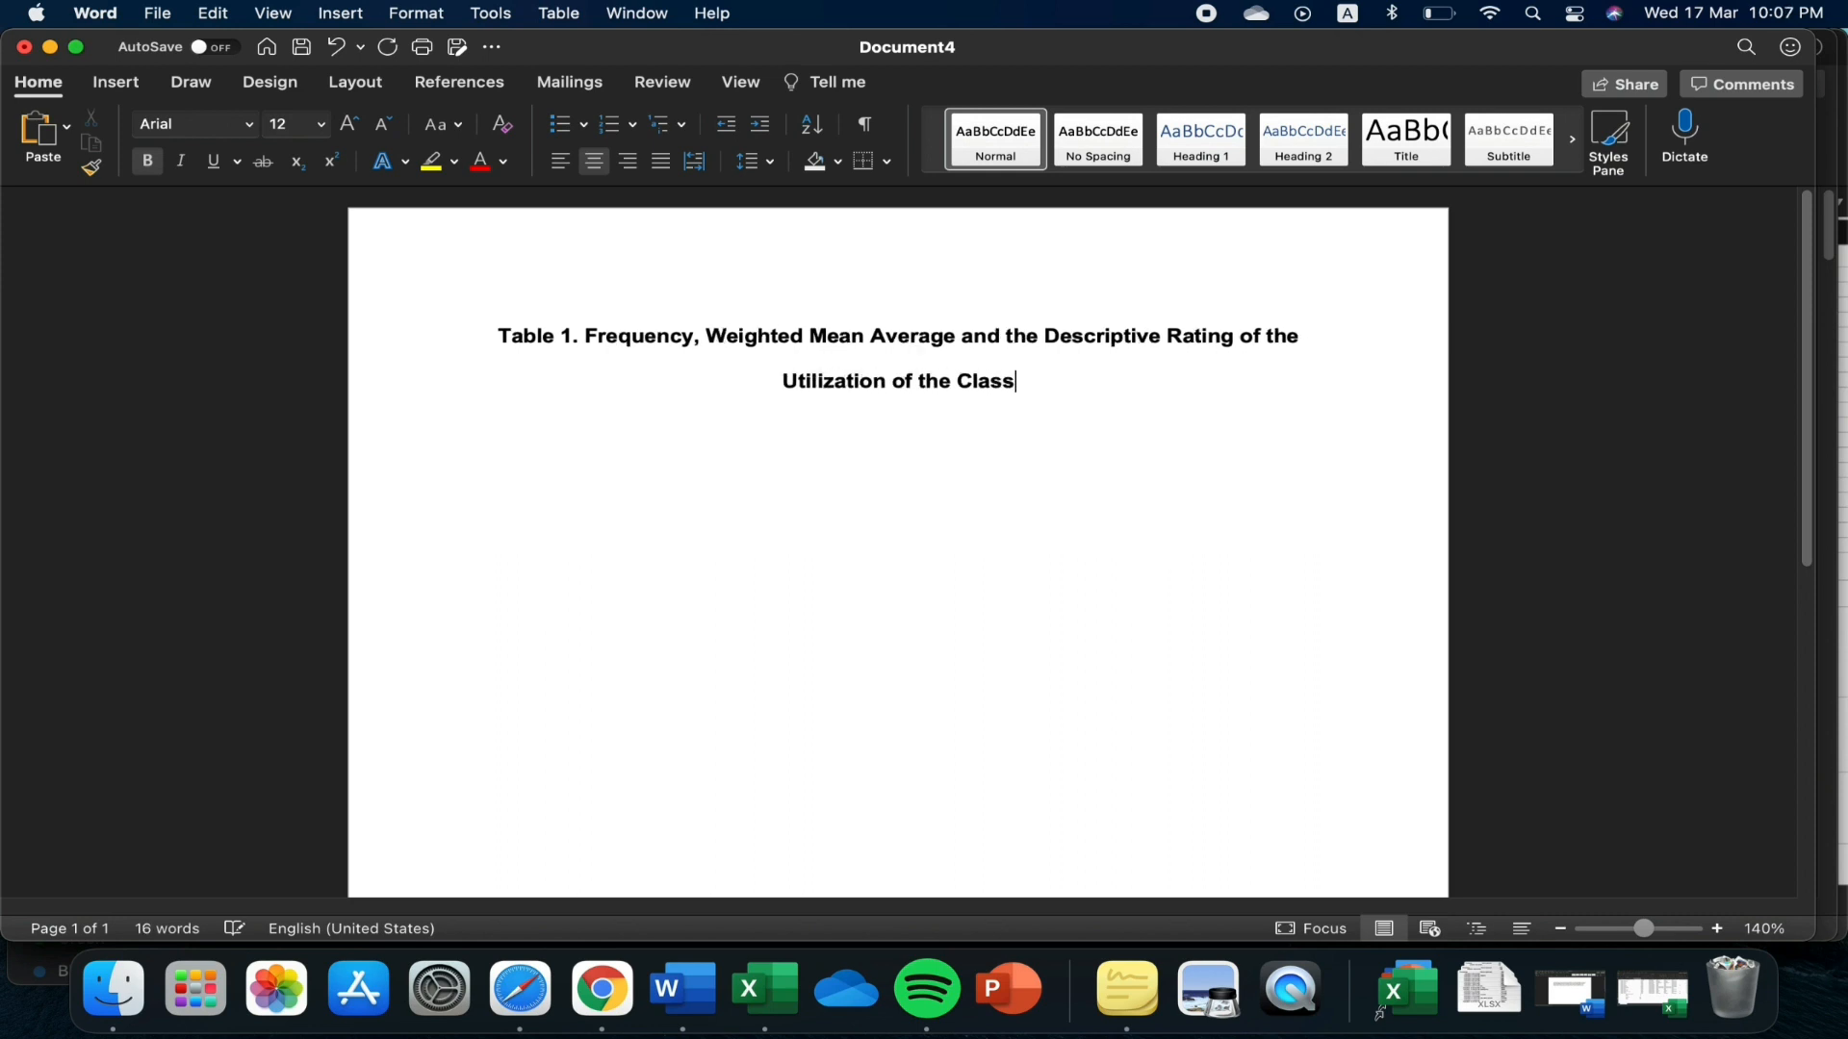
text(room Manageme)
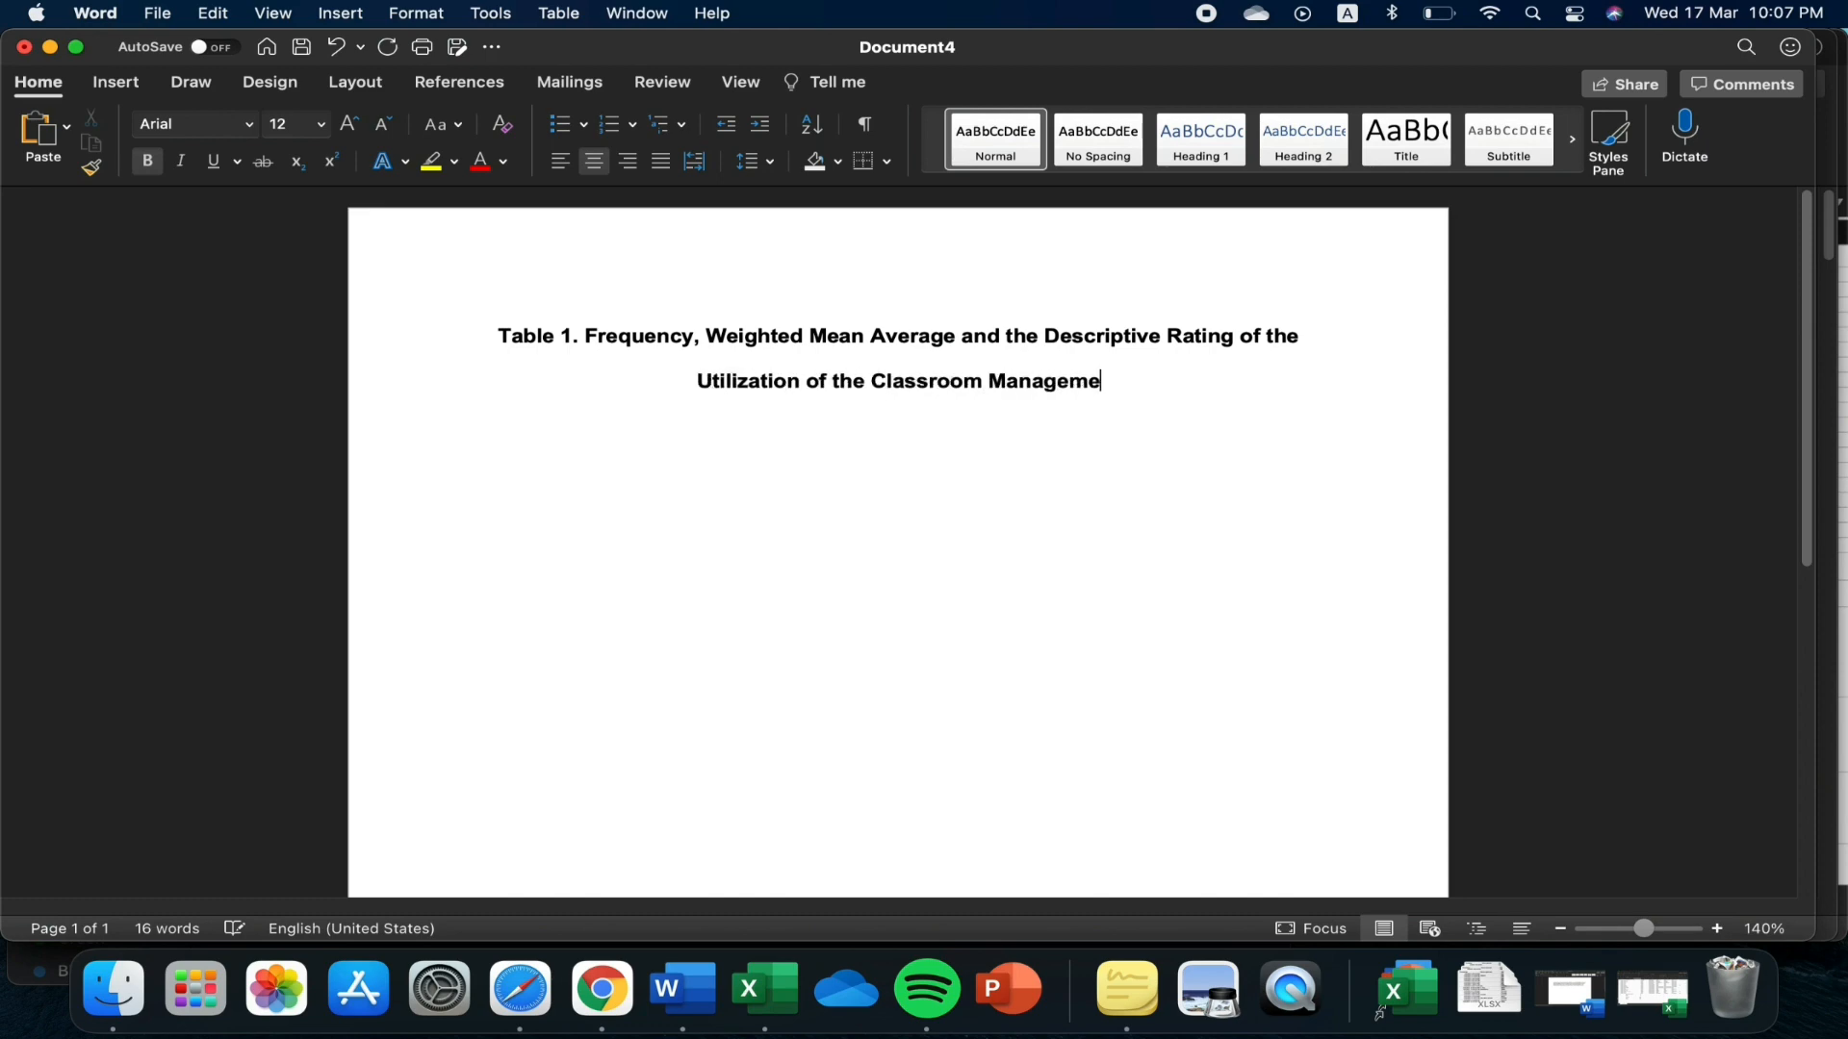
text(nt Star)
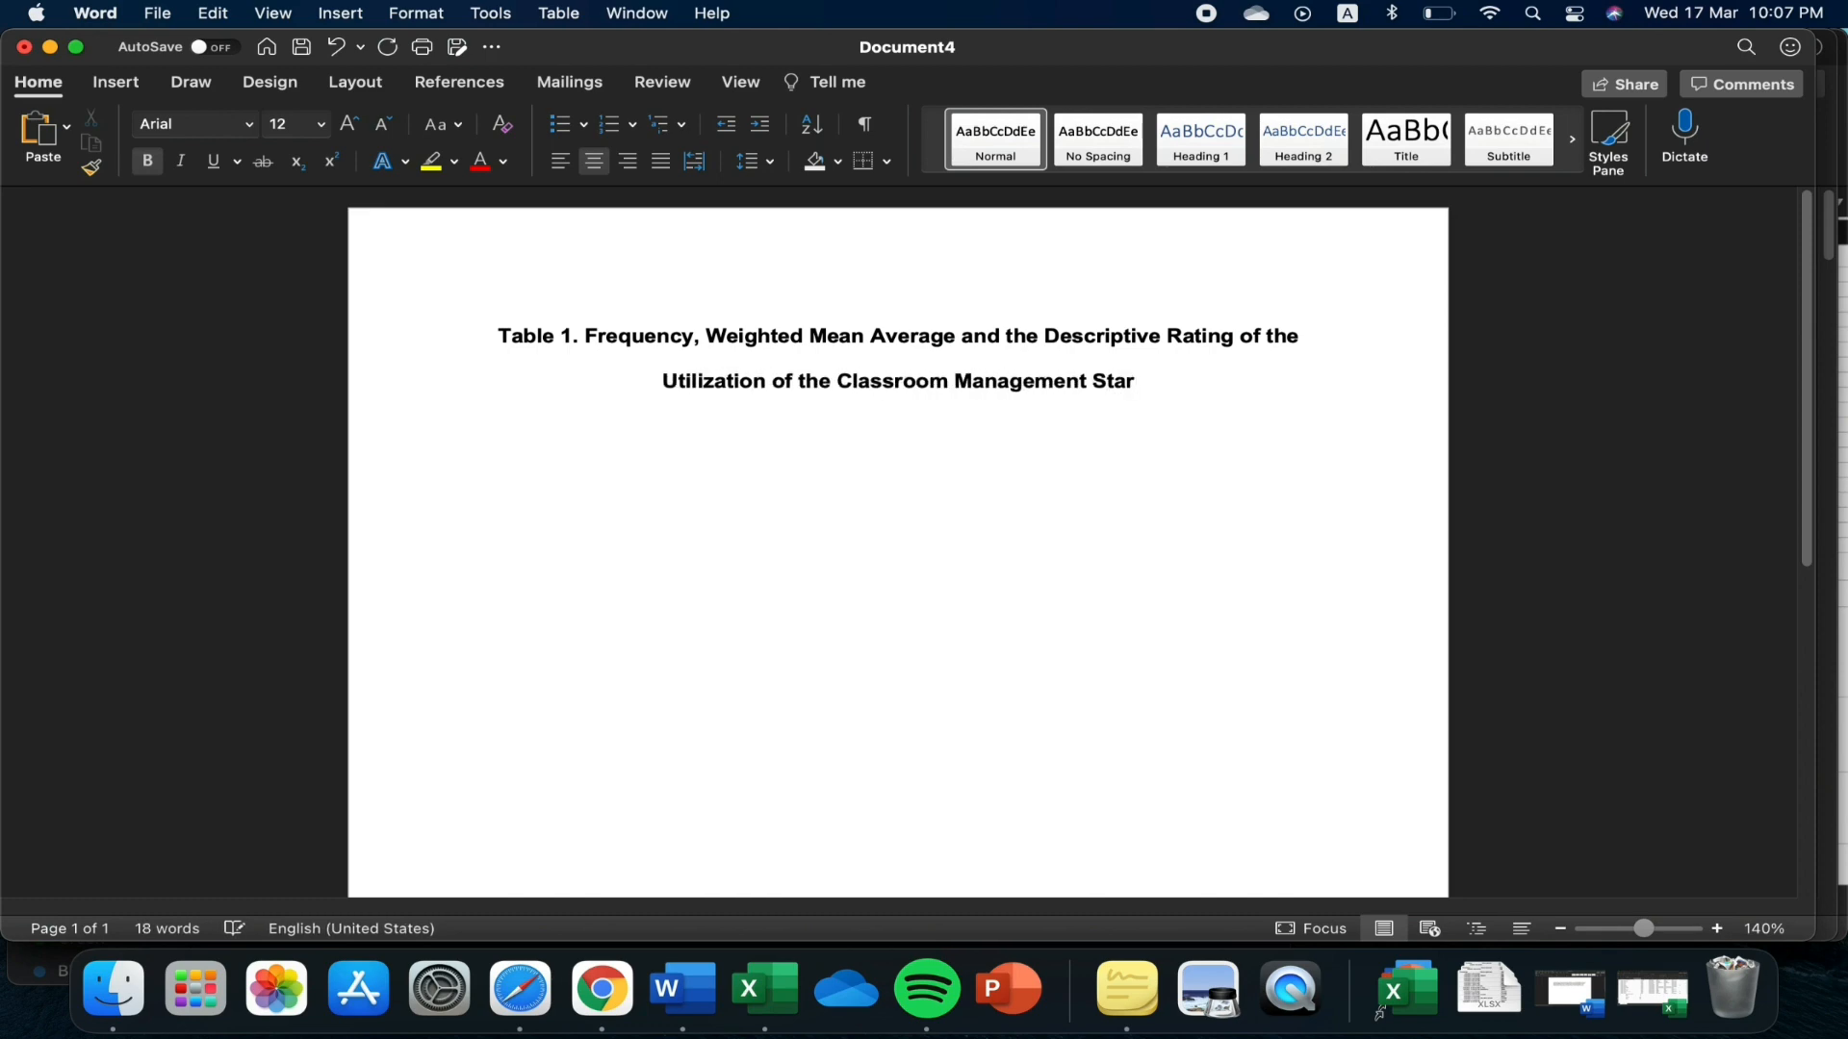
key(BackSpace)
key(BackSpace)
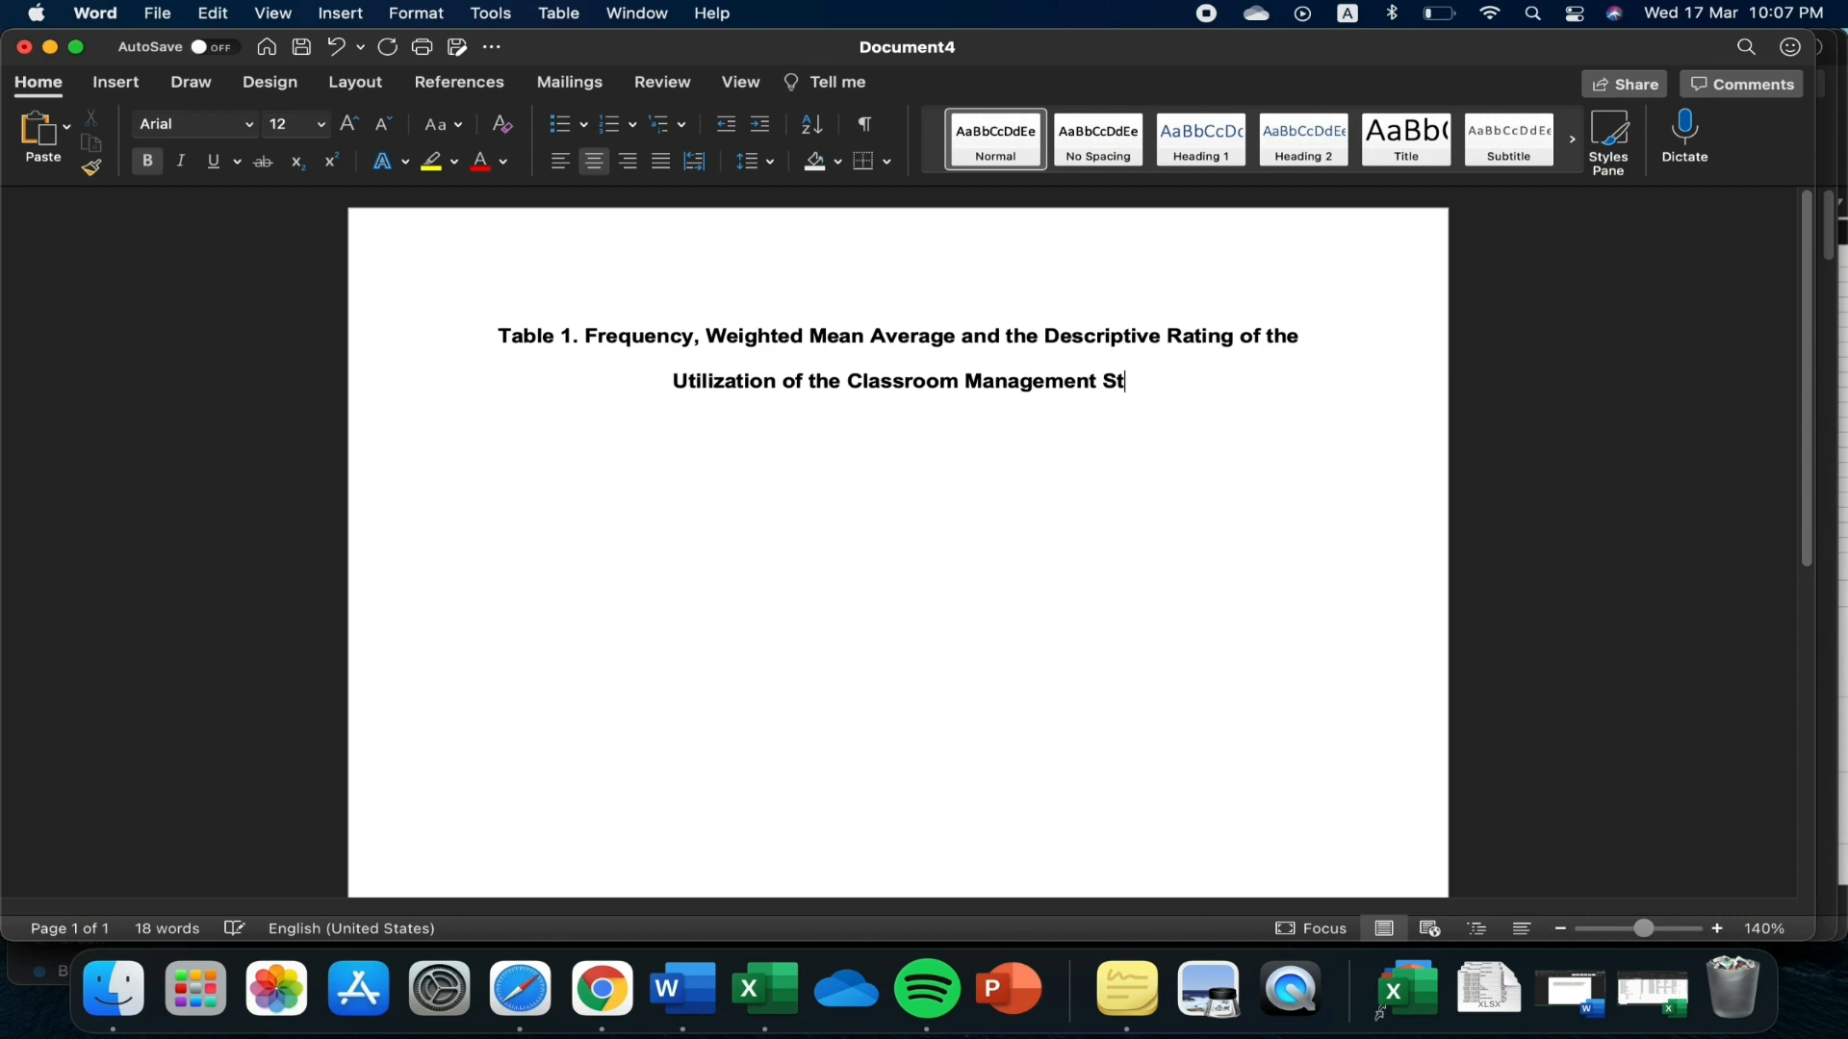
text(rategie)
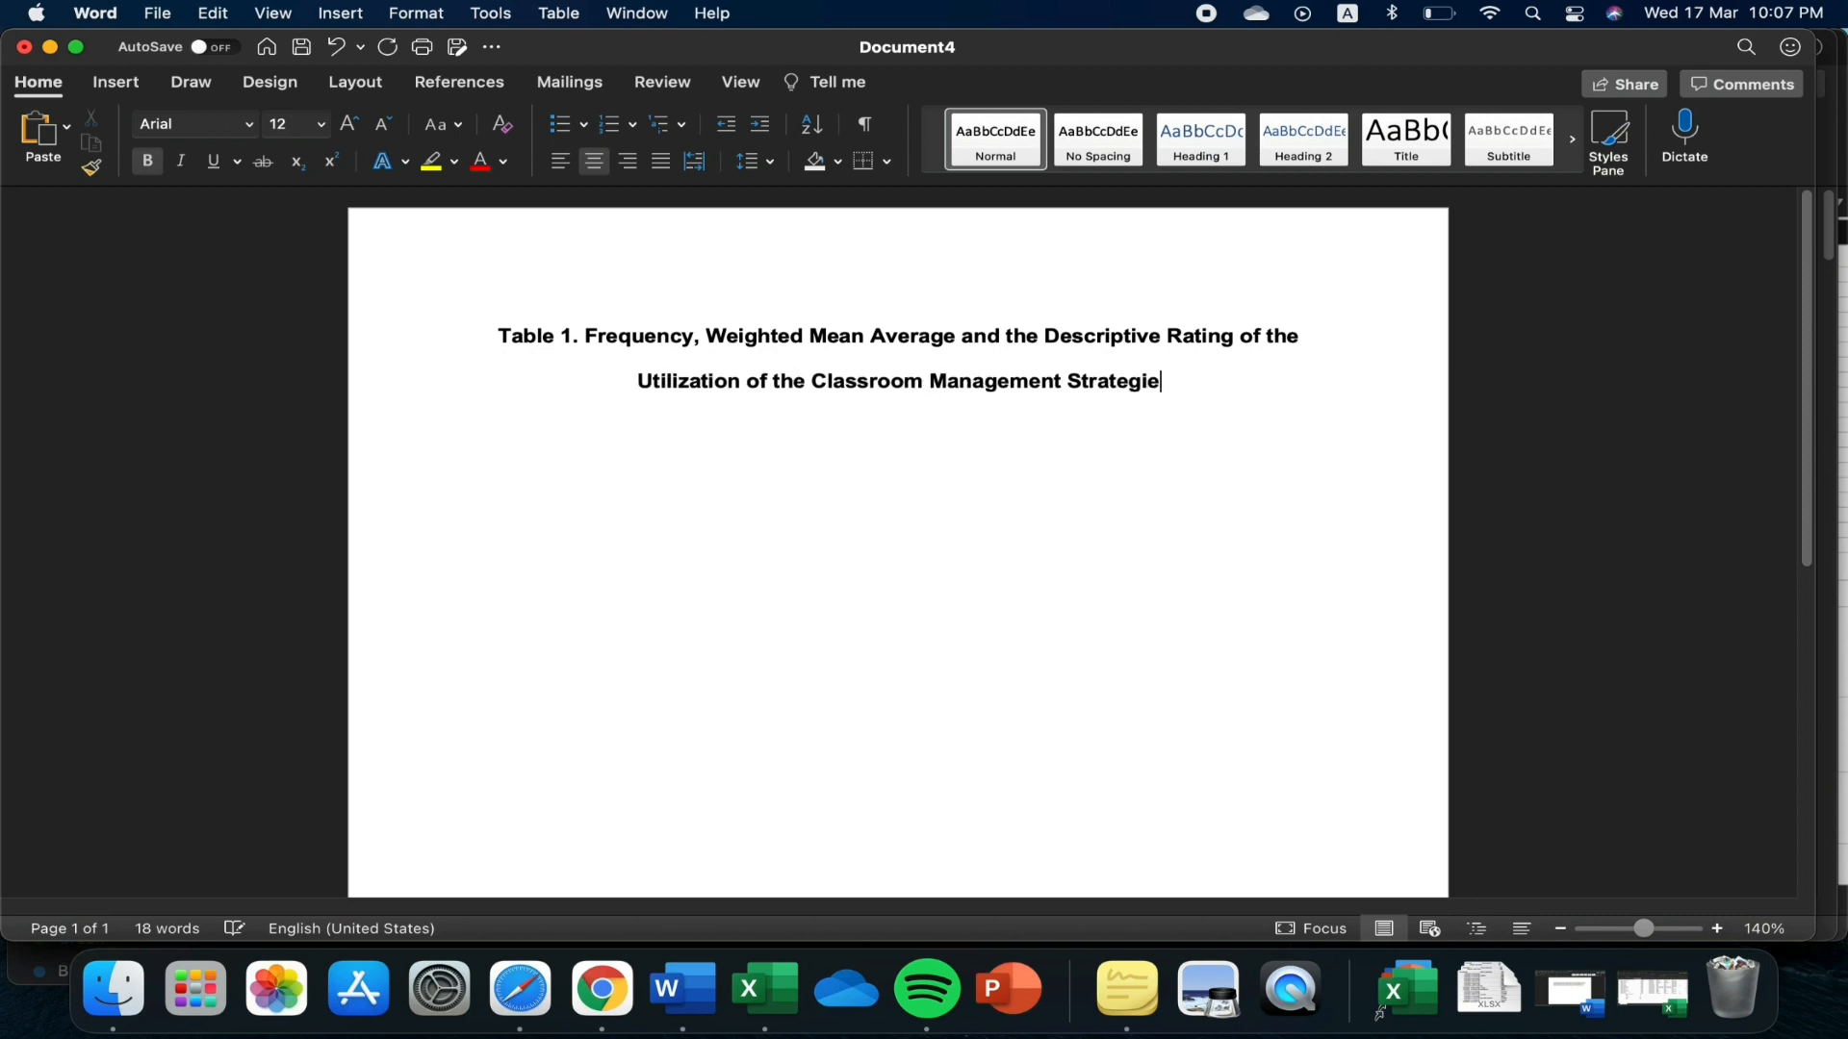
text(s in Teac)
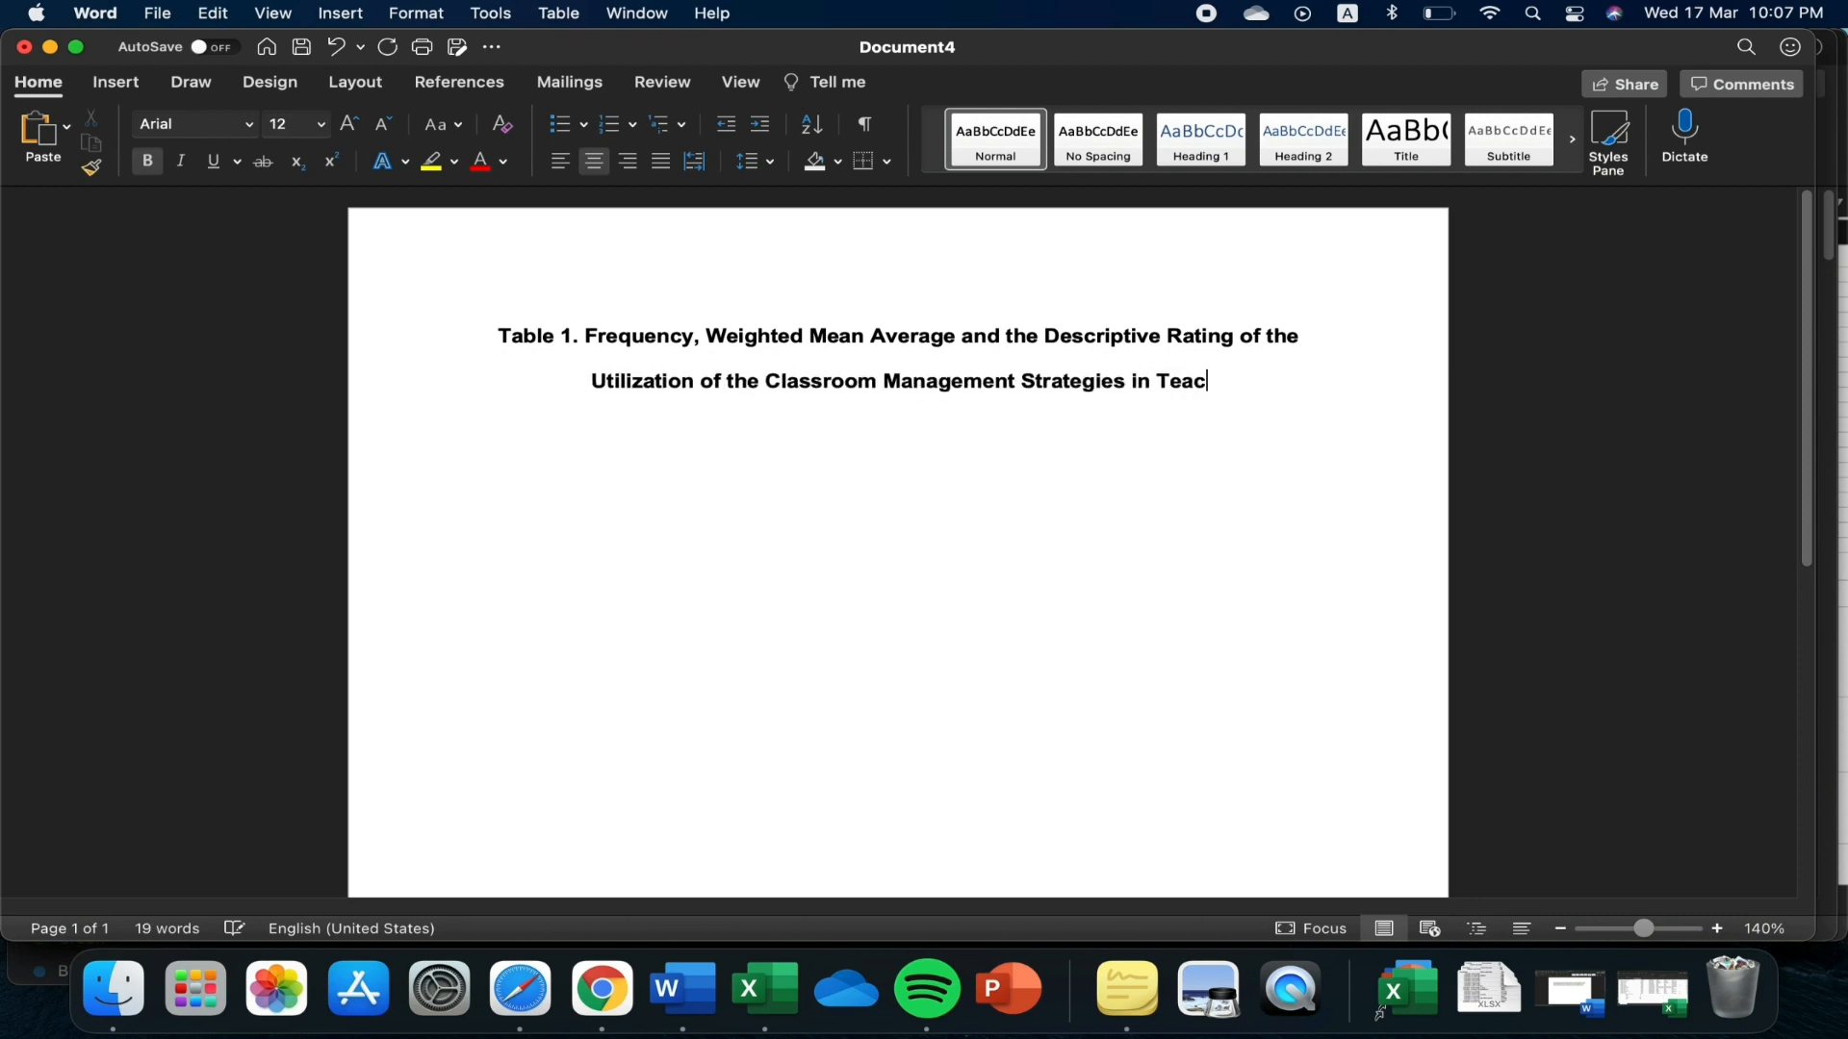
text(hing English)
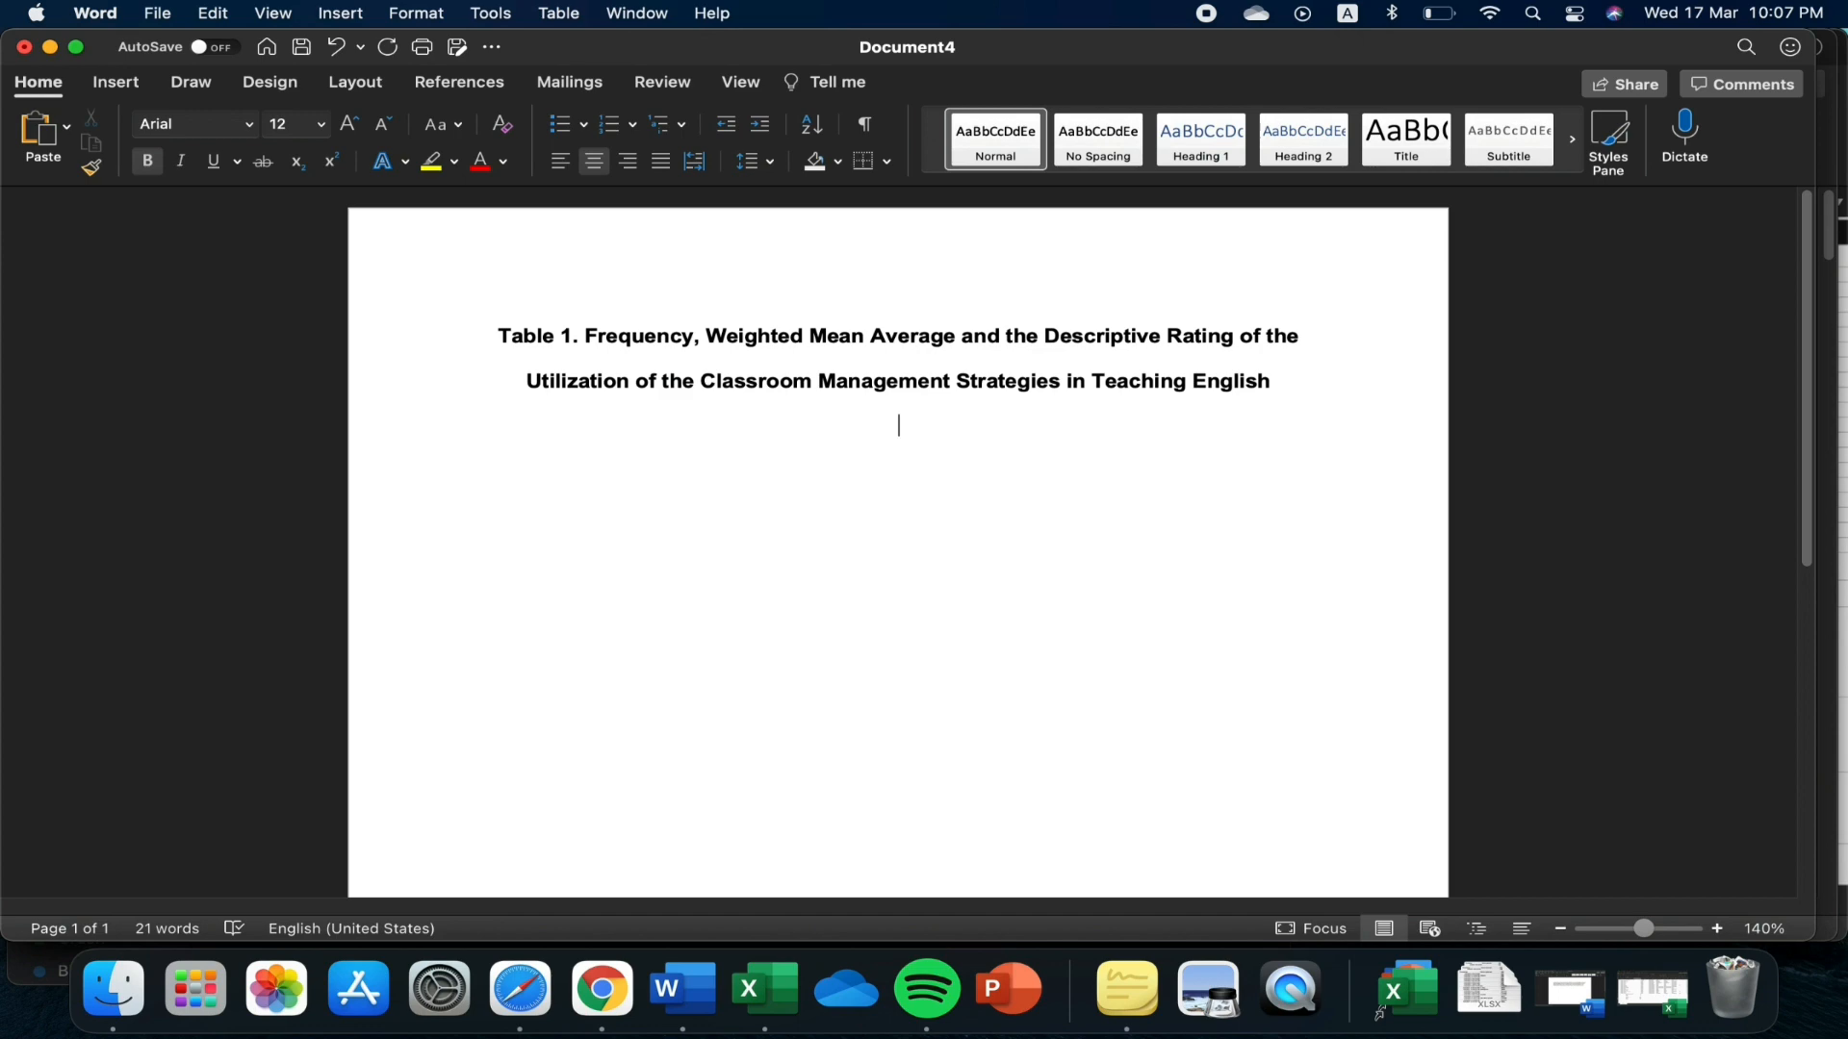
Paste the copied Classroom Management rating table below the title and narrow it to fit within the page margins
key(super+v)
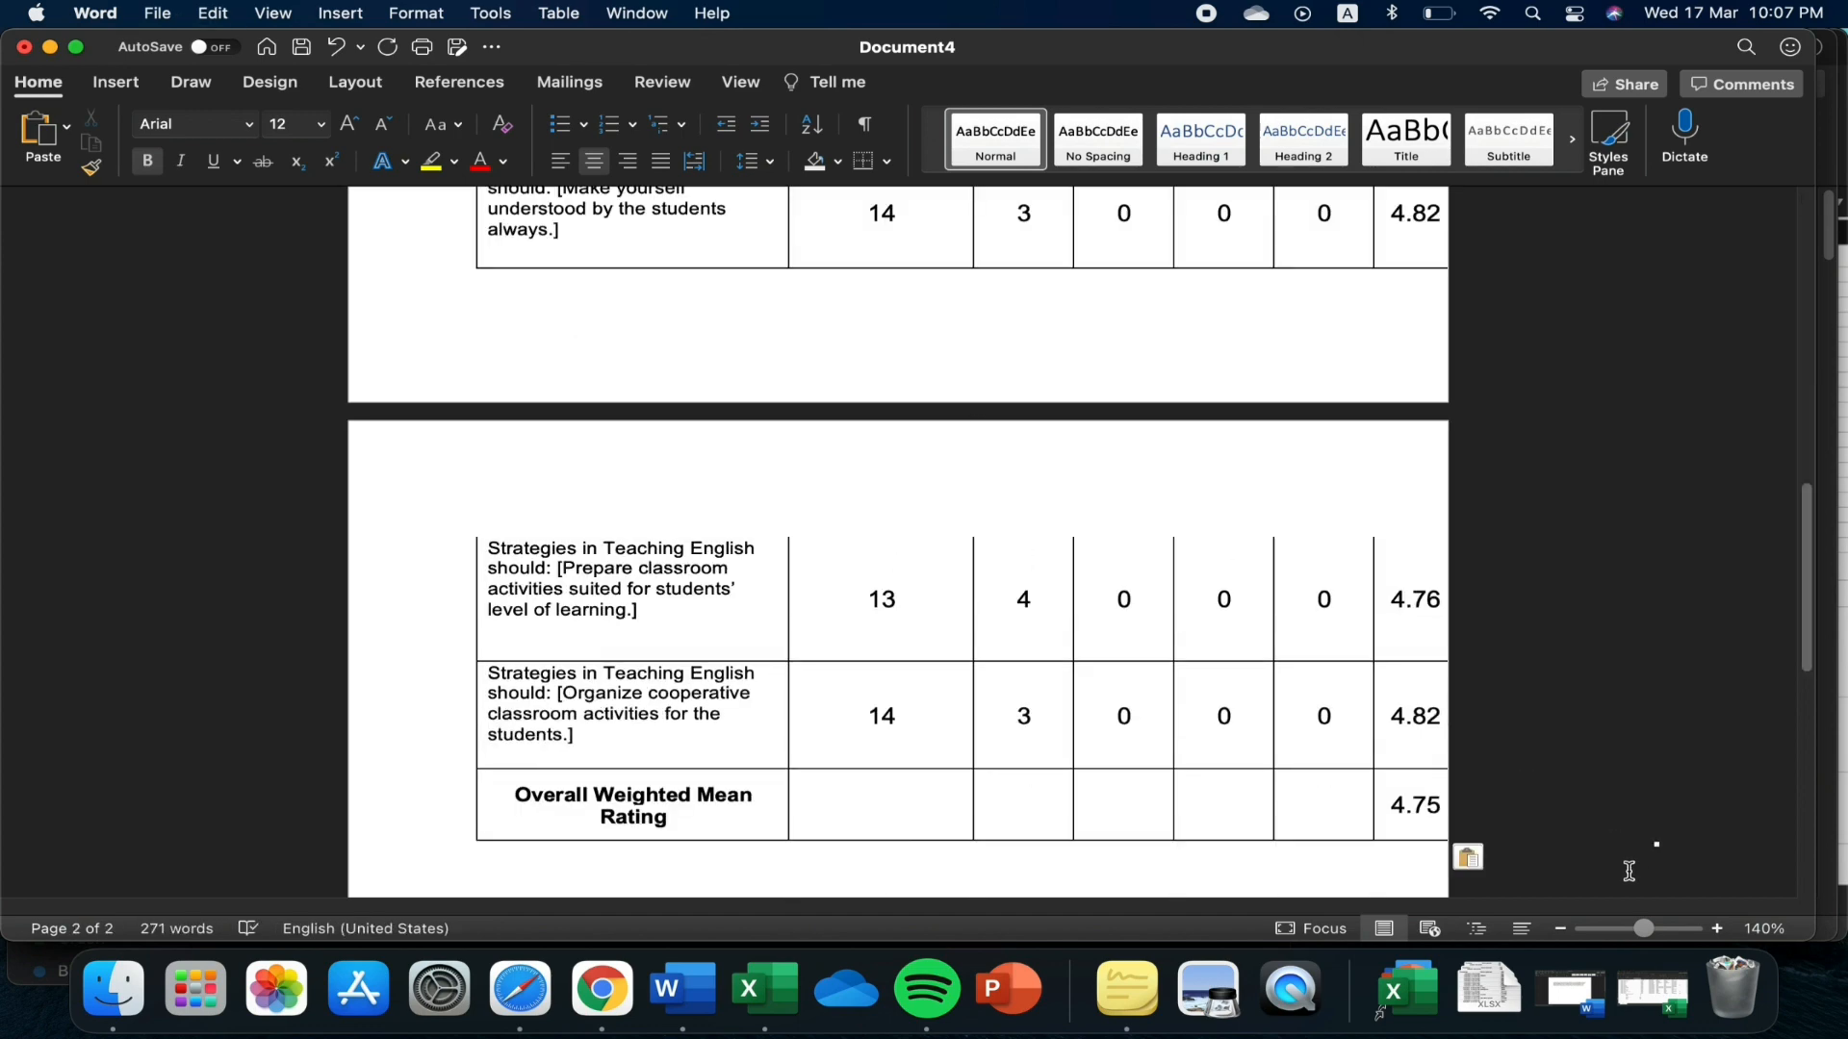
drag(1659, 846, 1343, 848)
scroll(1295, 824, down, 5)
scroll(1295, 824, up, 8)
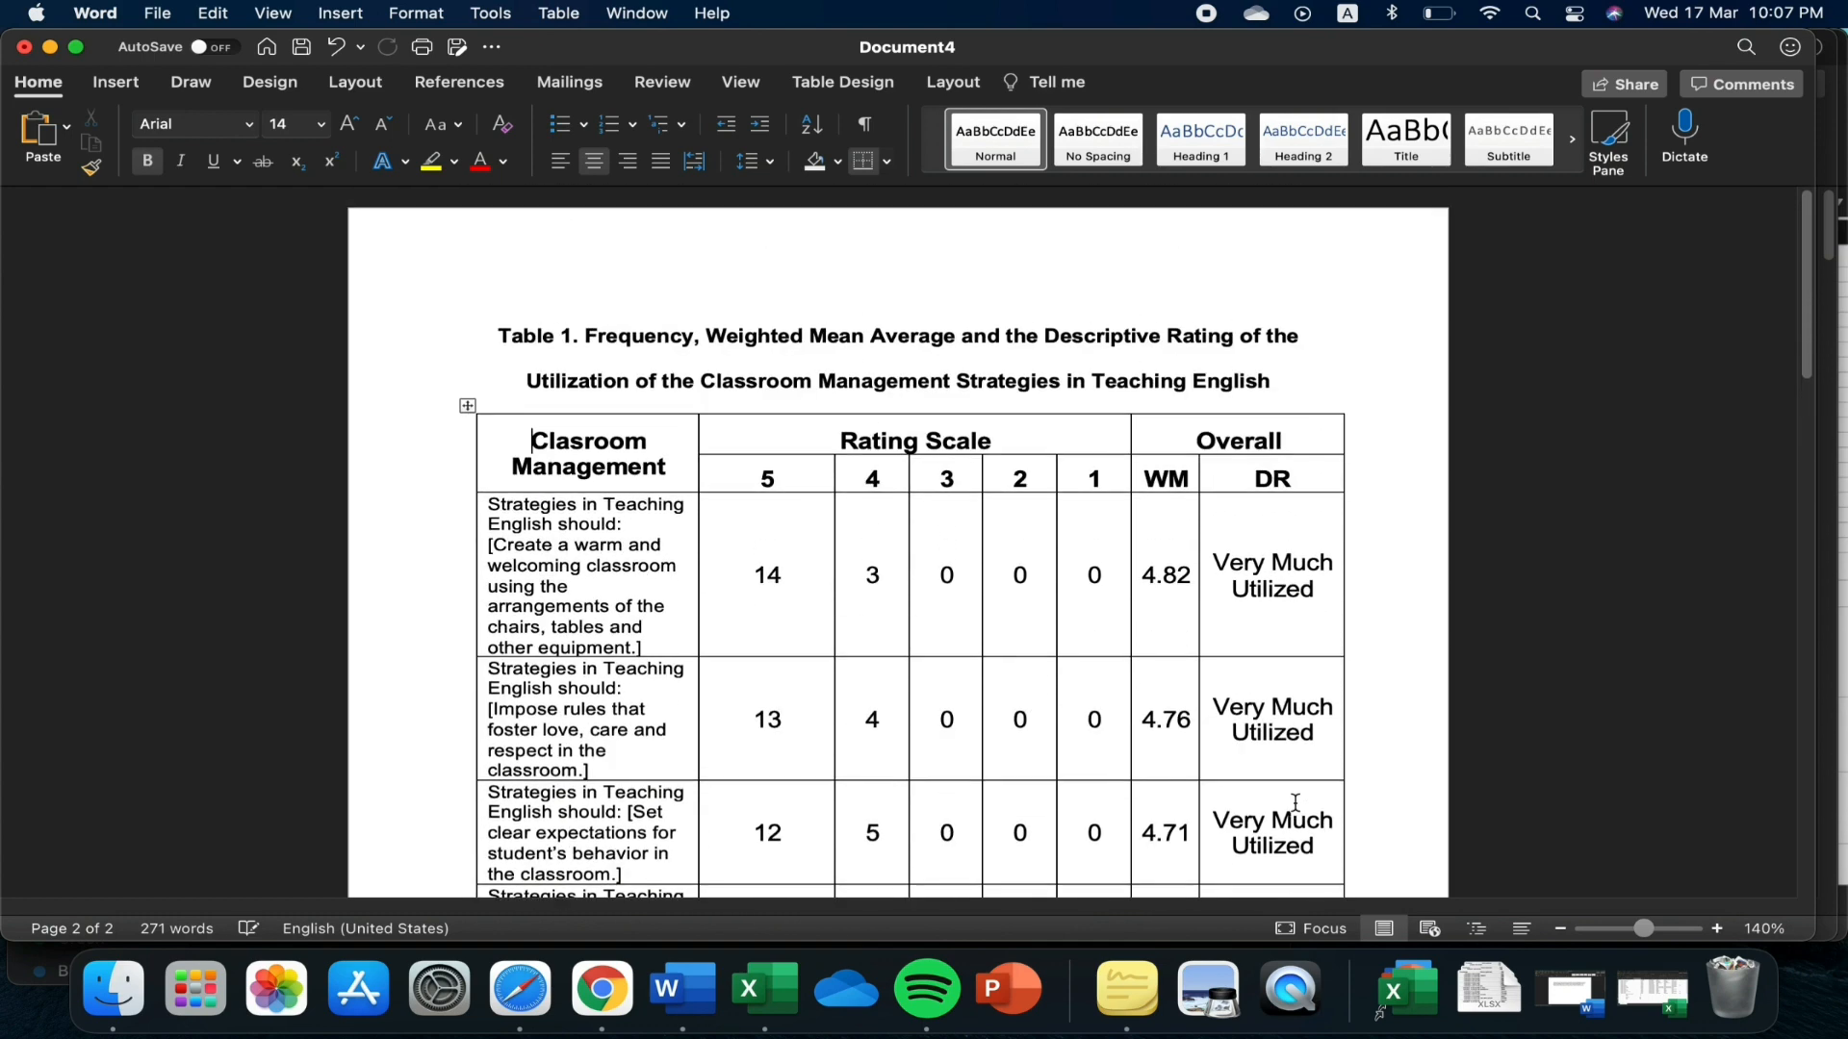
Set all text in the pasted rating table to Arial, size 12
click(467, 408)
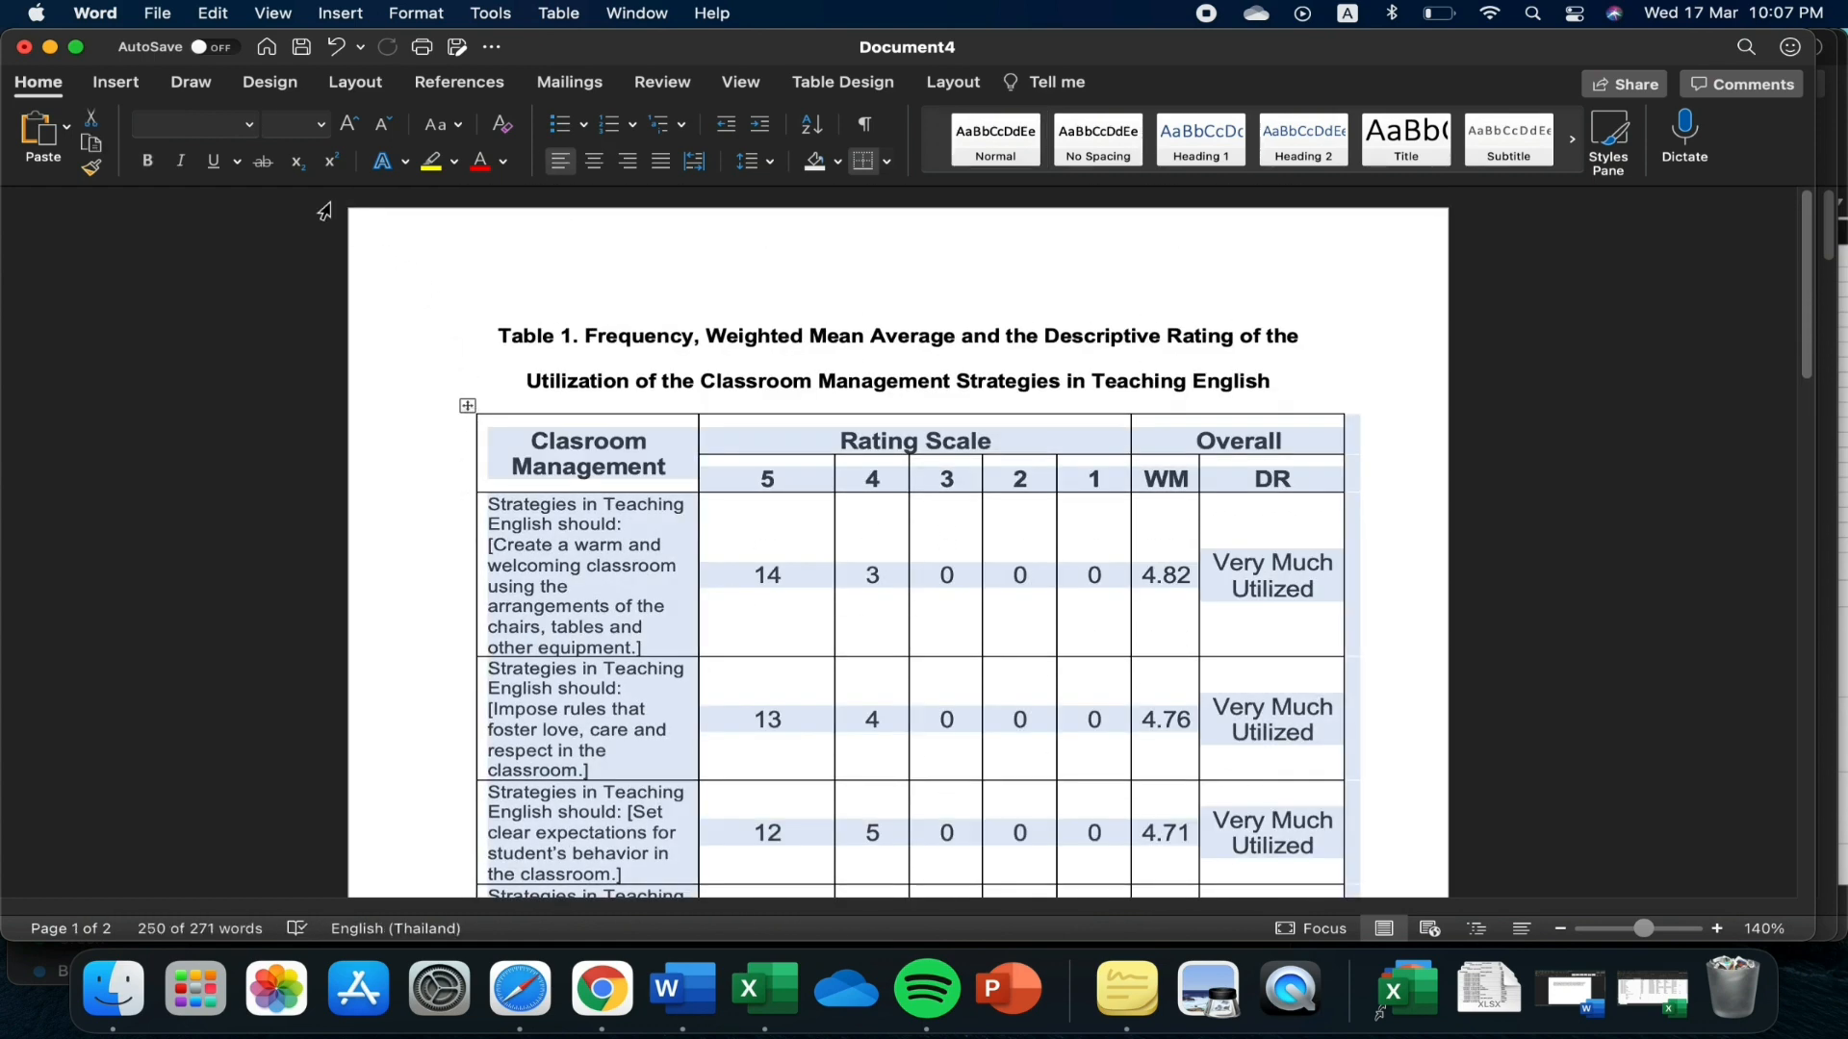
click(249, 123)
mouse_move(266, 401)
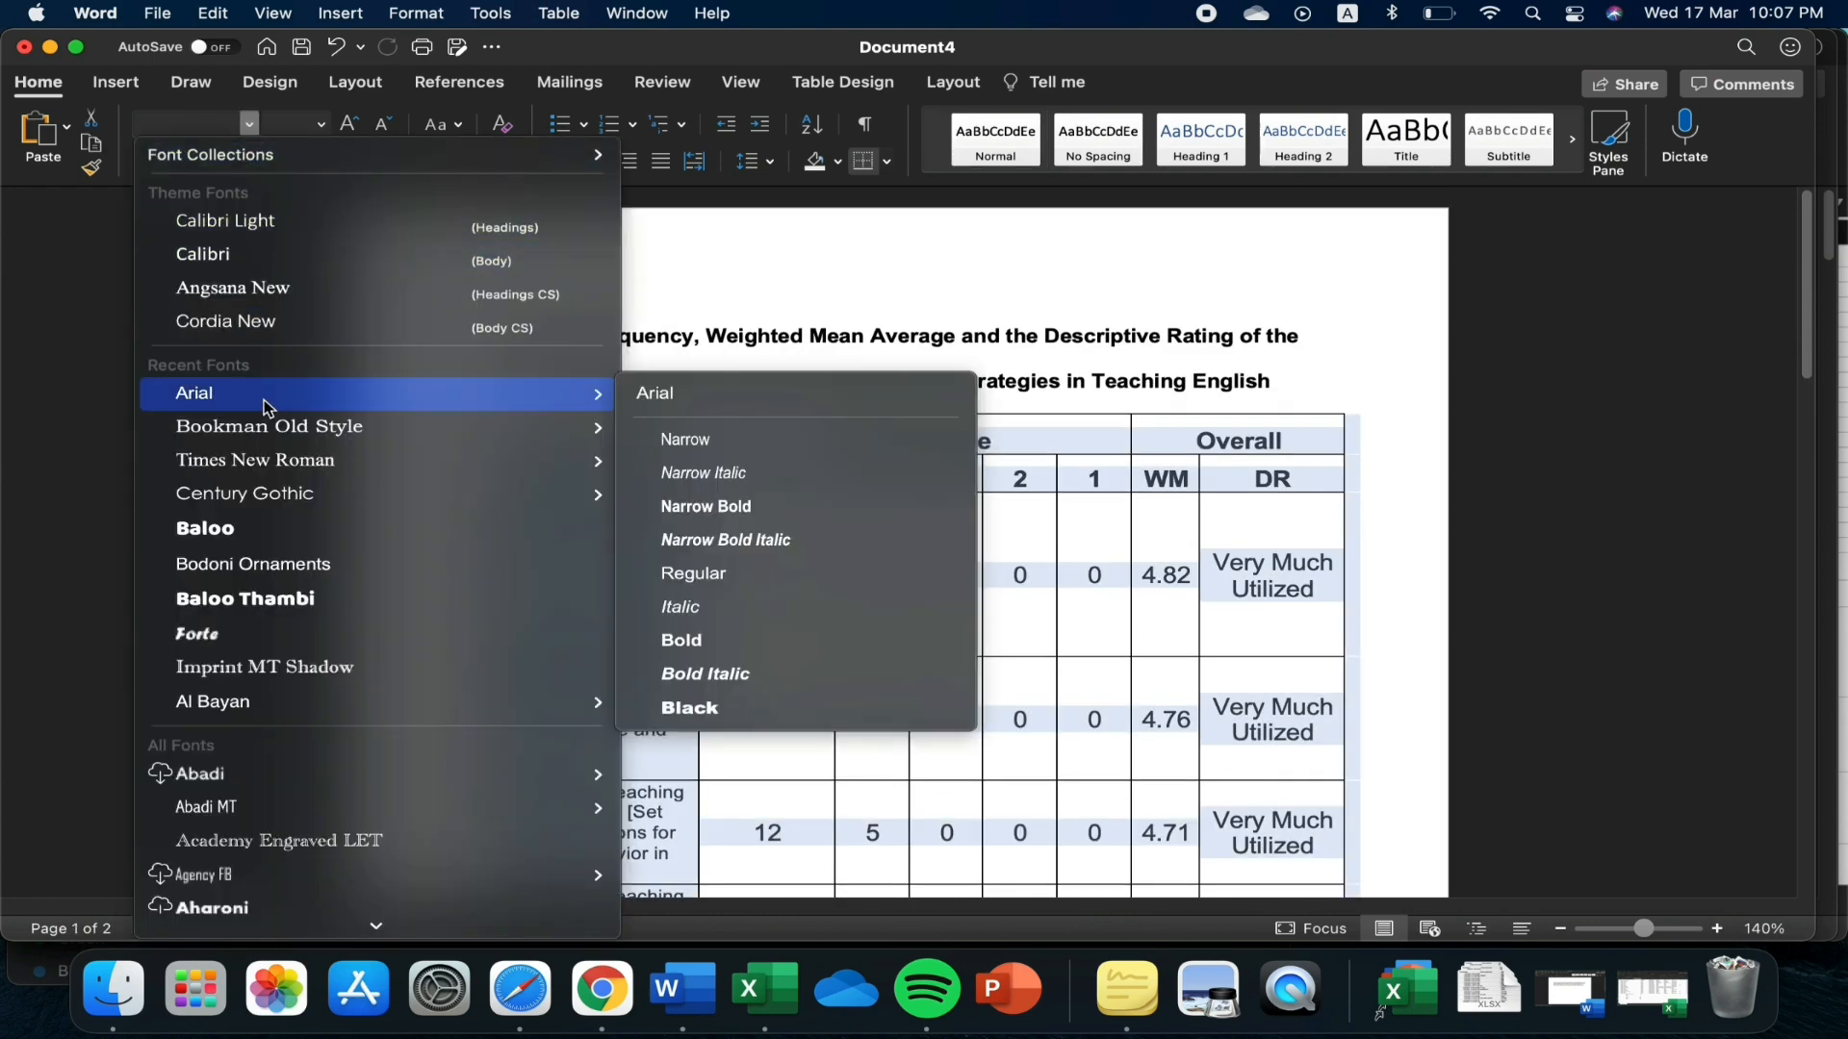
click(650, 396)
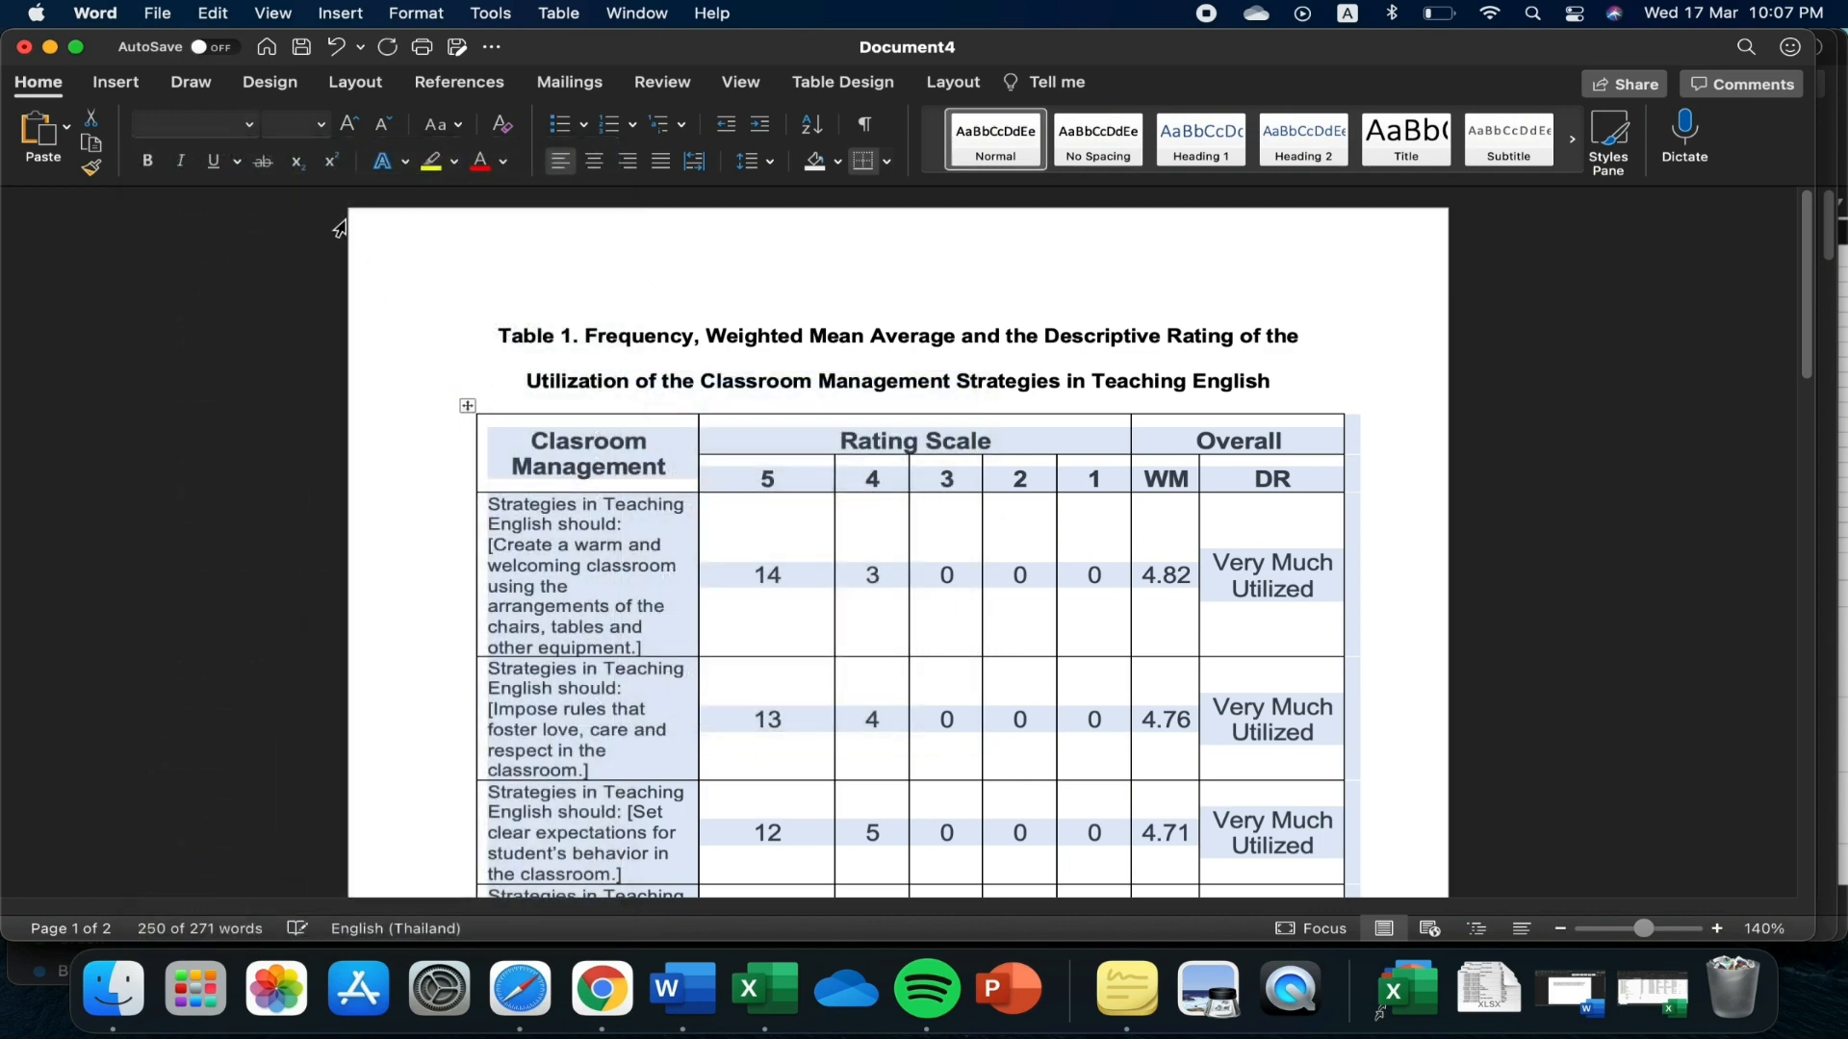
click(324, 124)
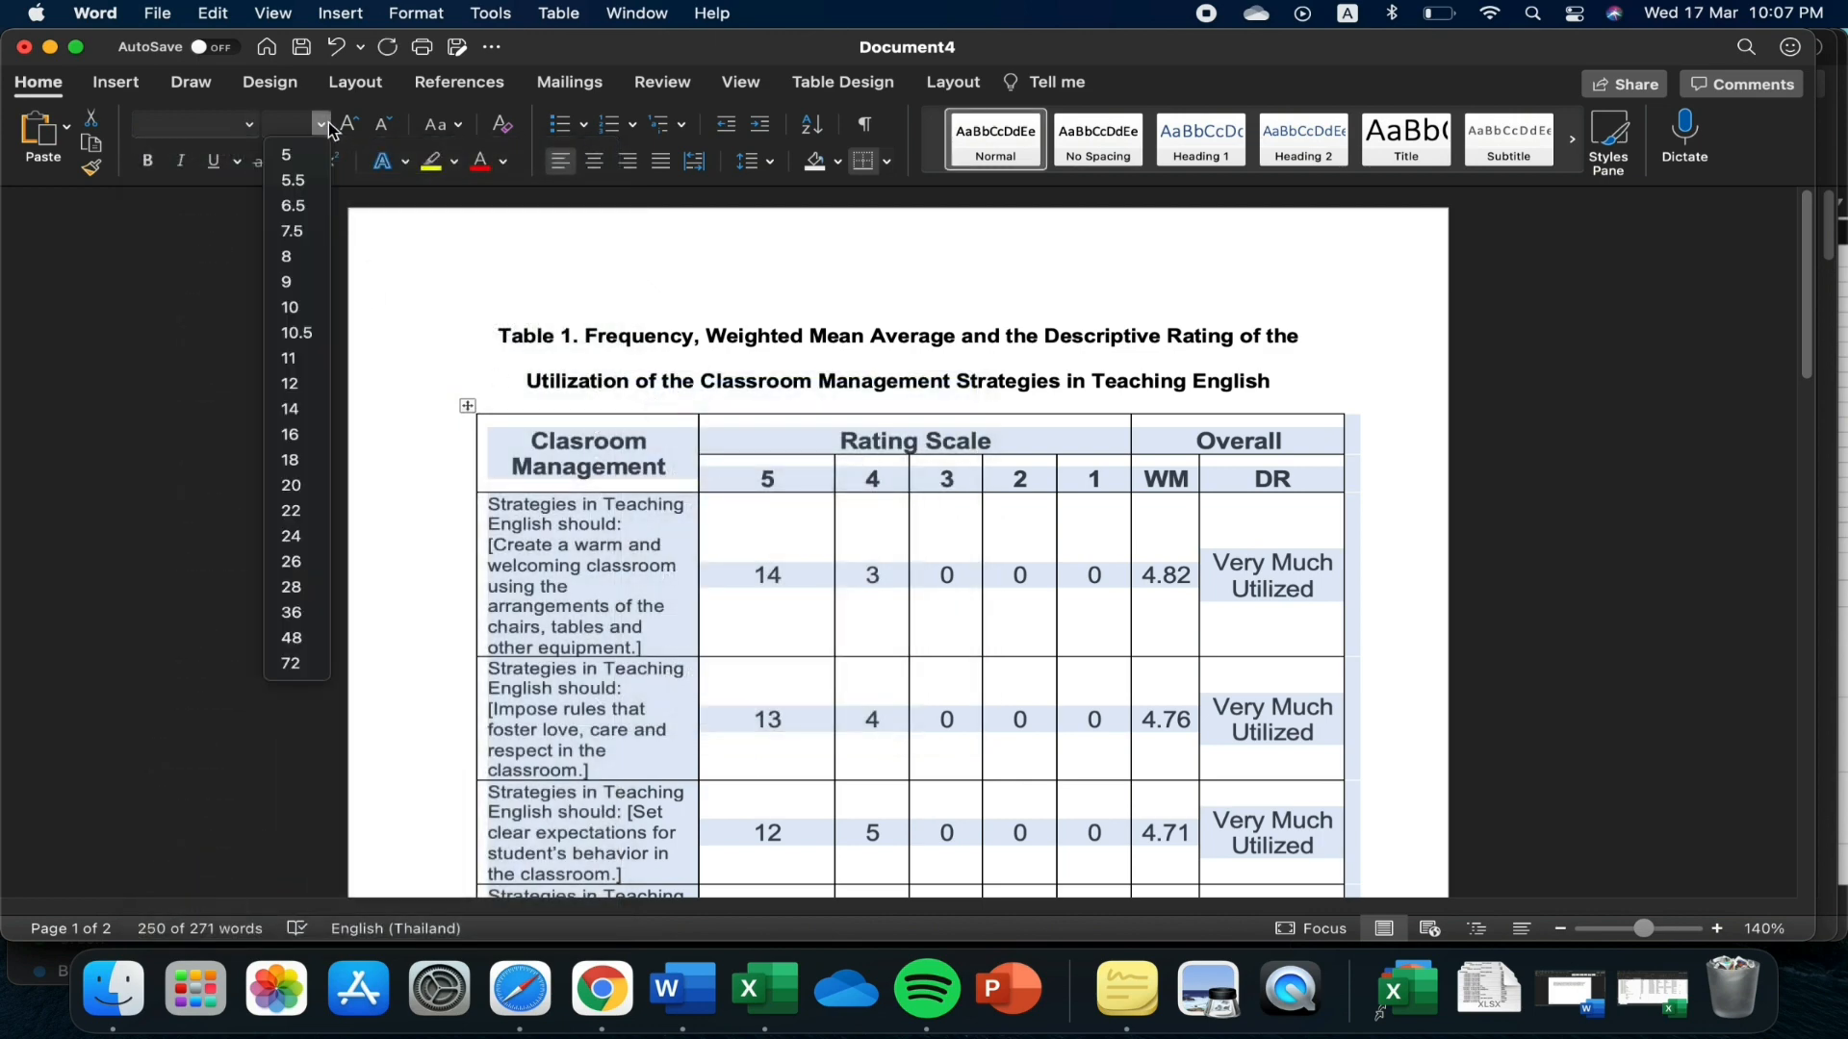
click(818, 504)
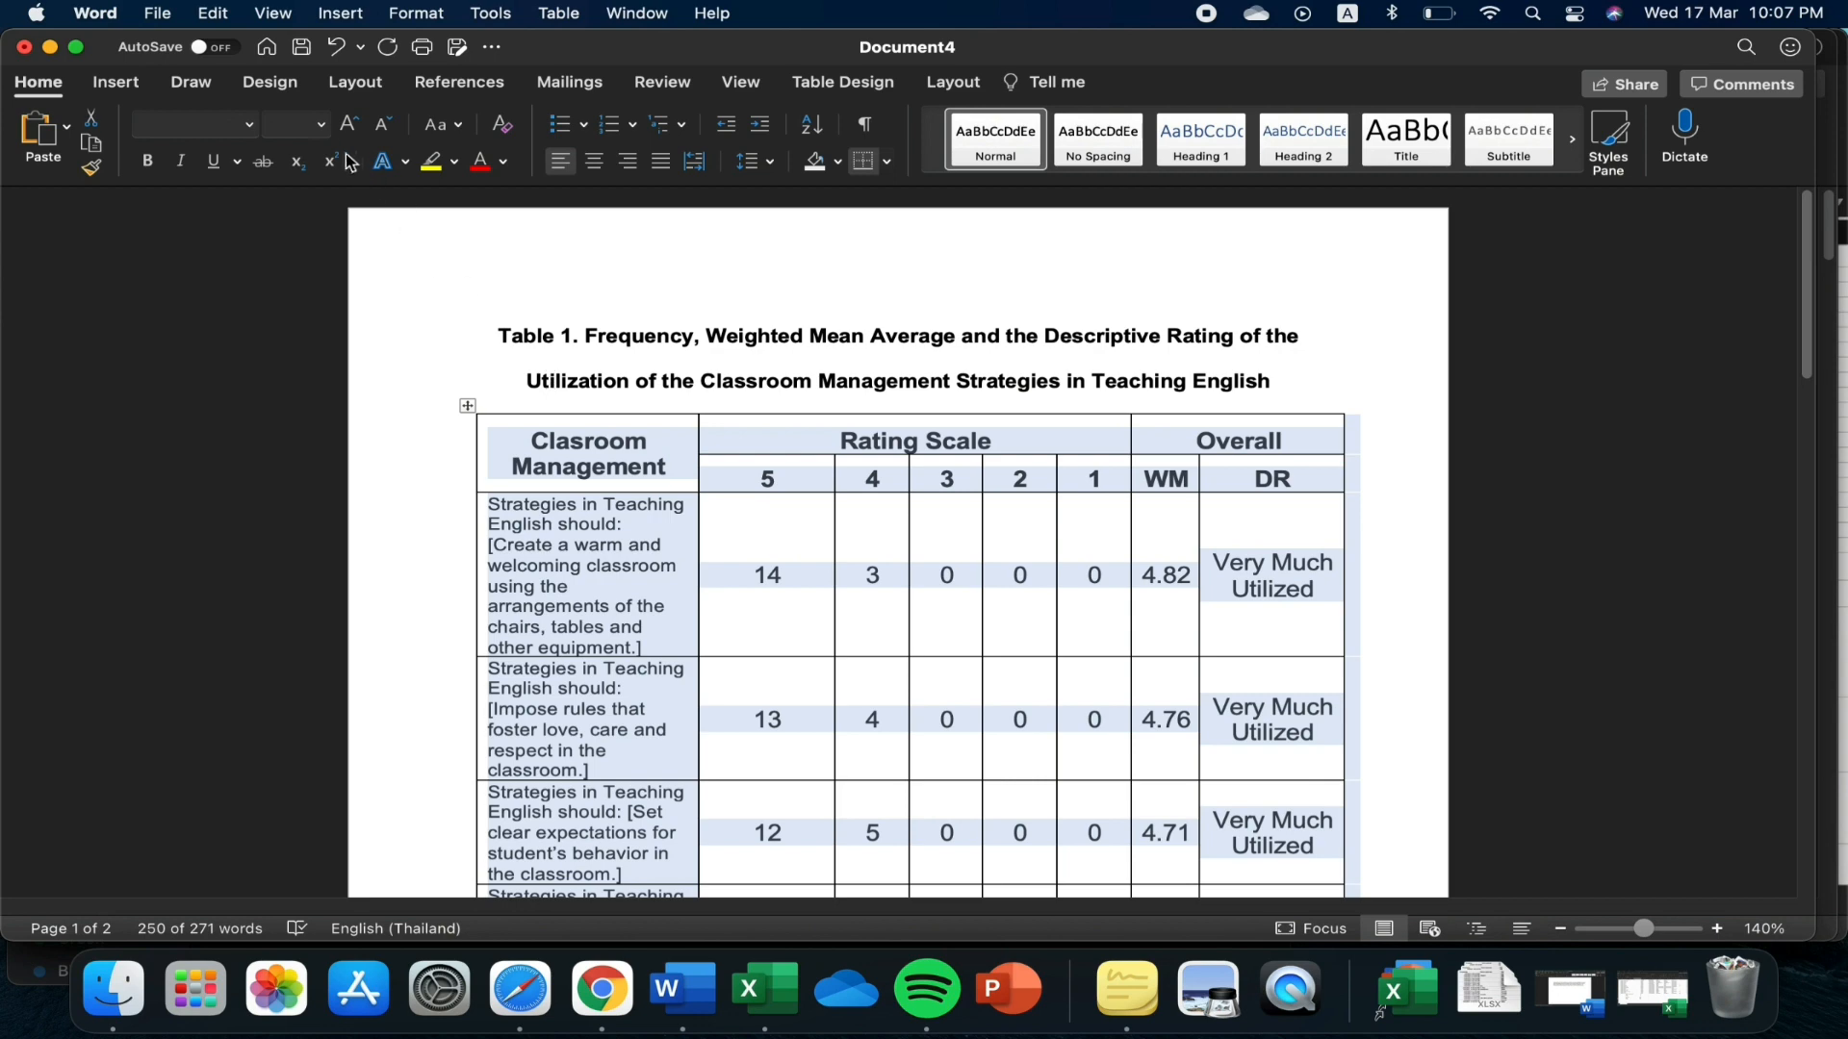
click(321, 124)
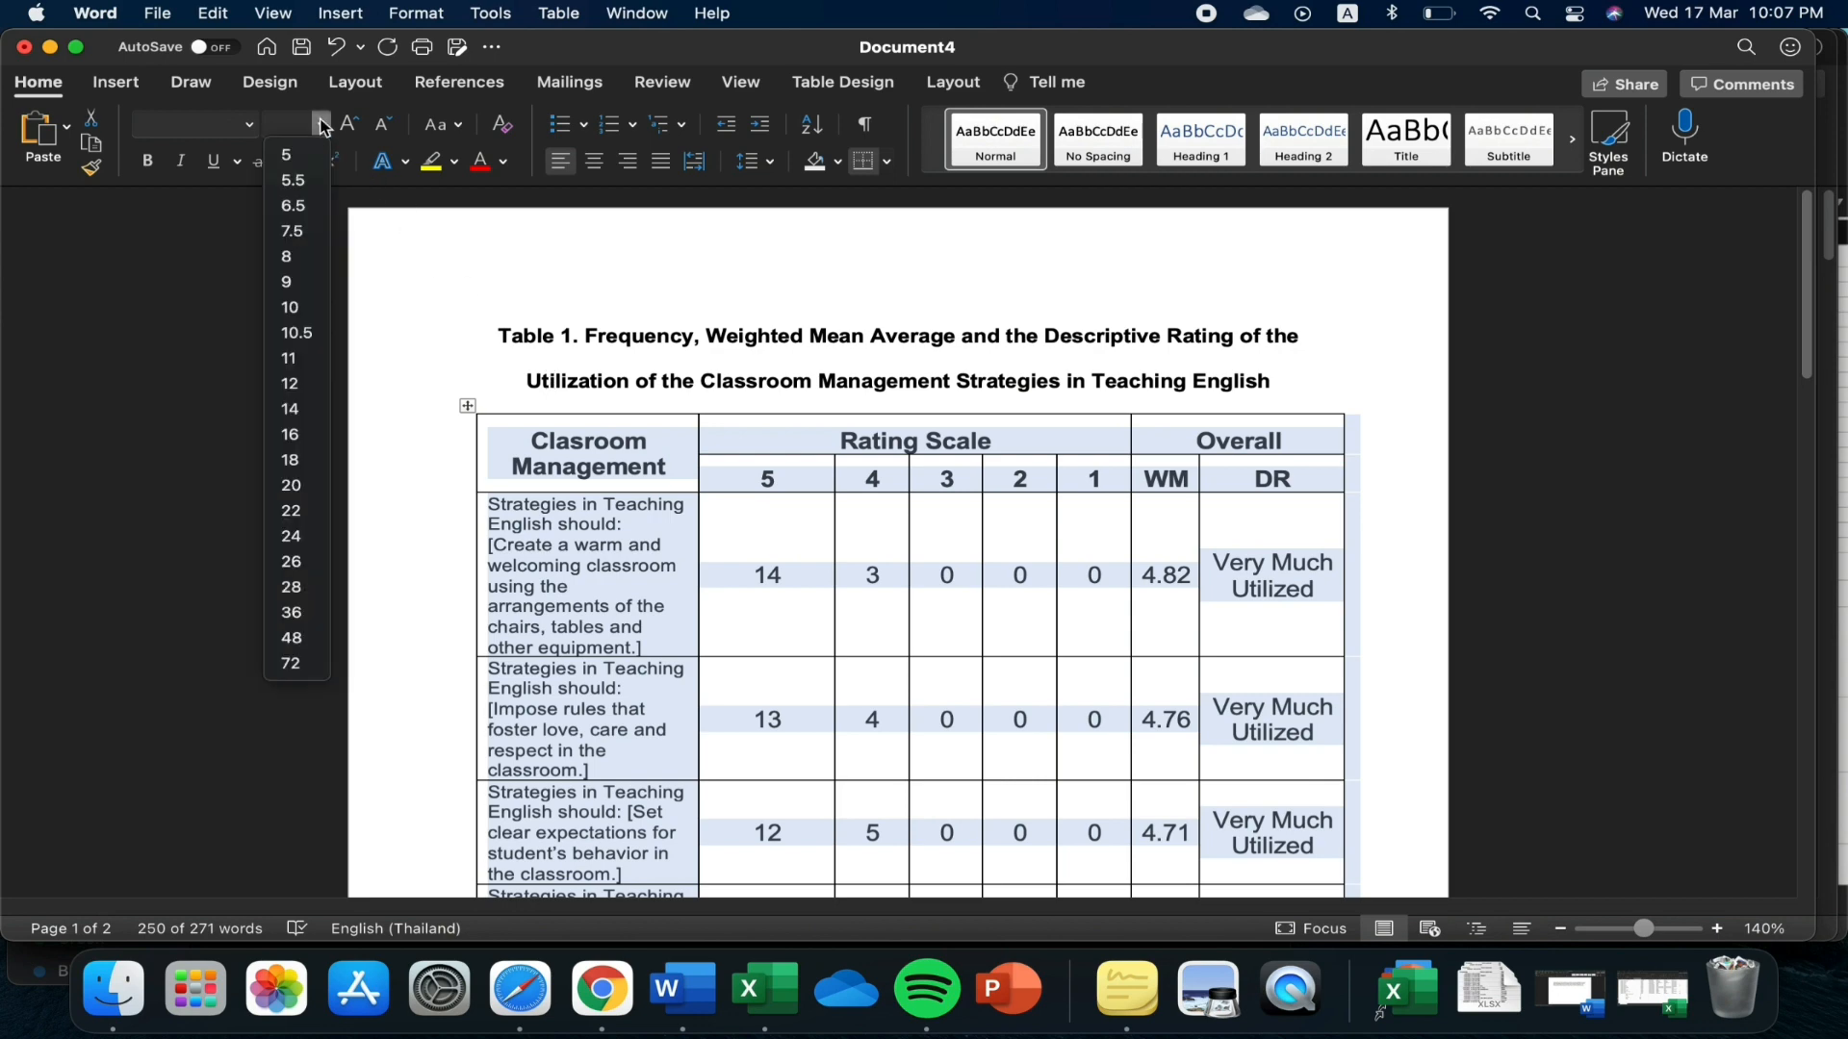
click(288, 383)
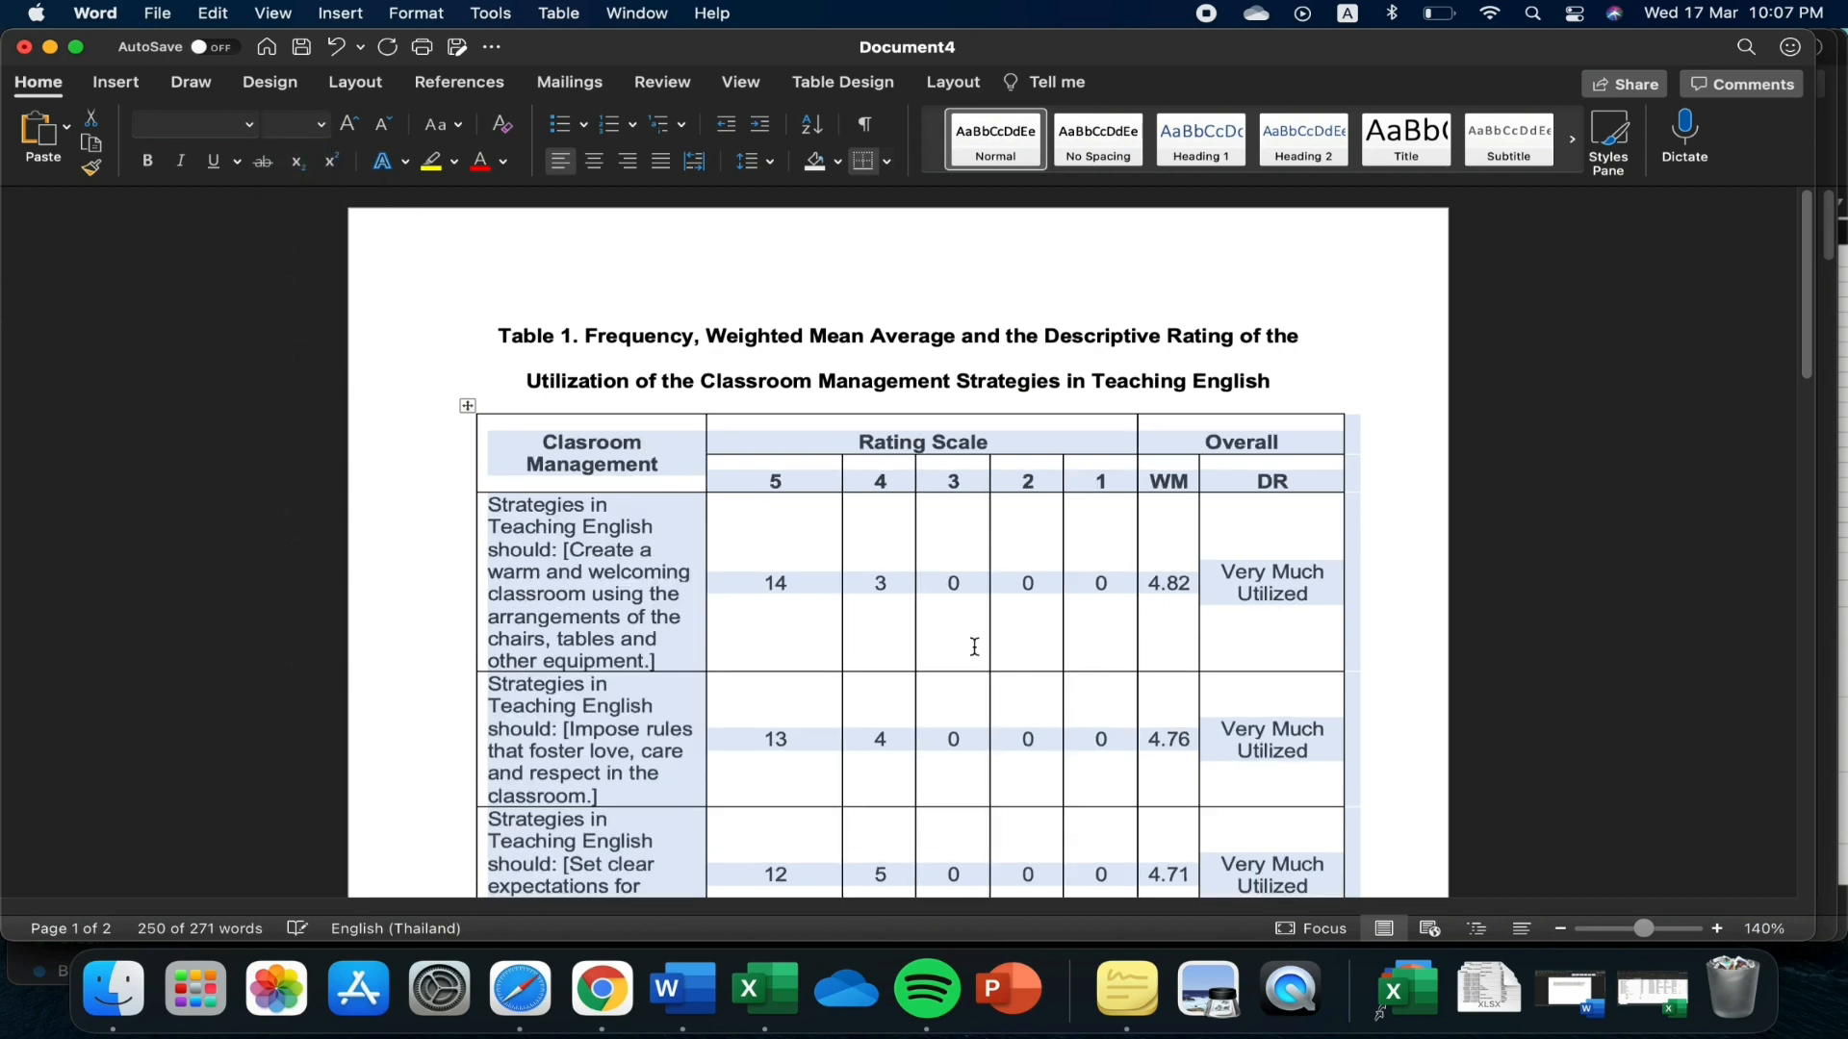
scroll(1107, 724, down, 5)
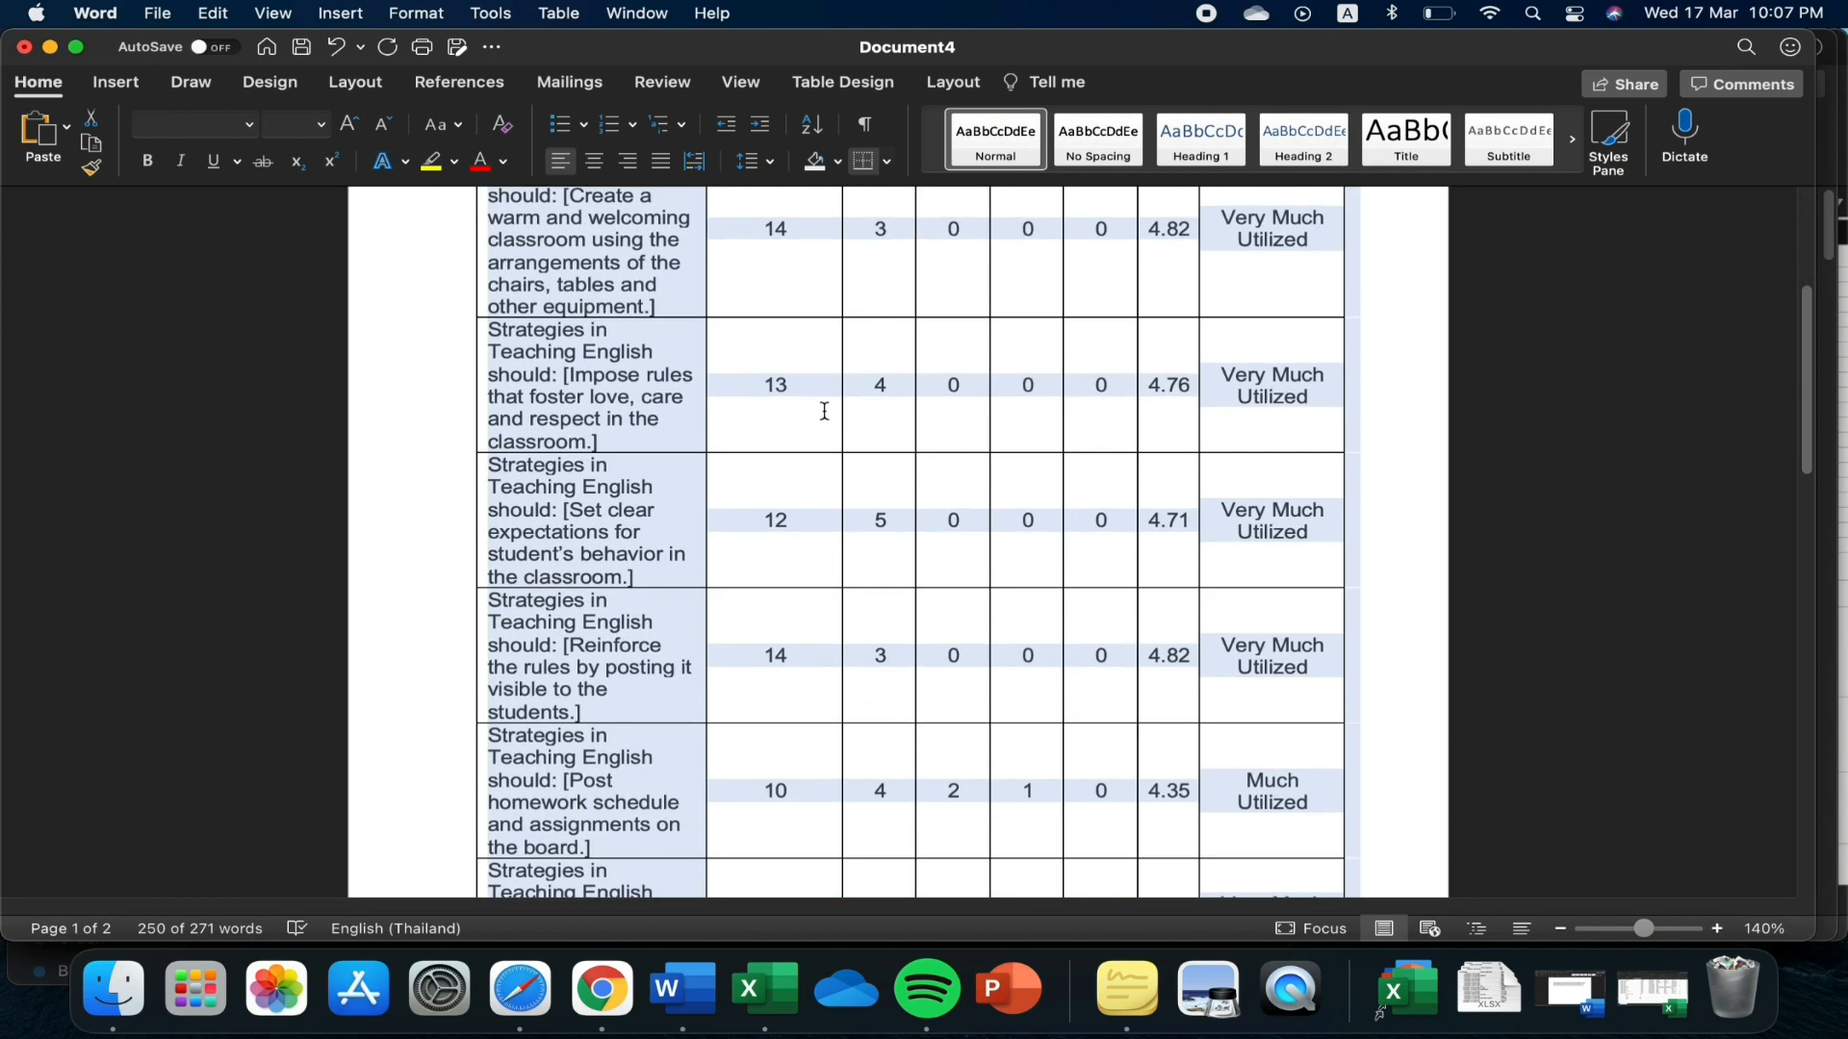
click(921, 476)
scroll(866, 519, up, 5)
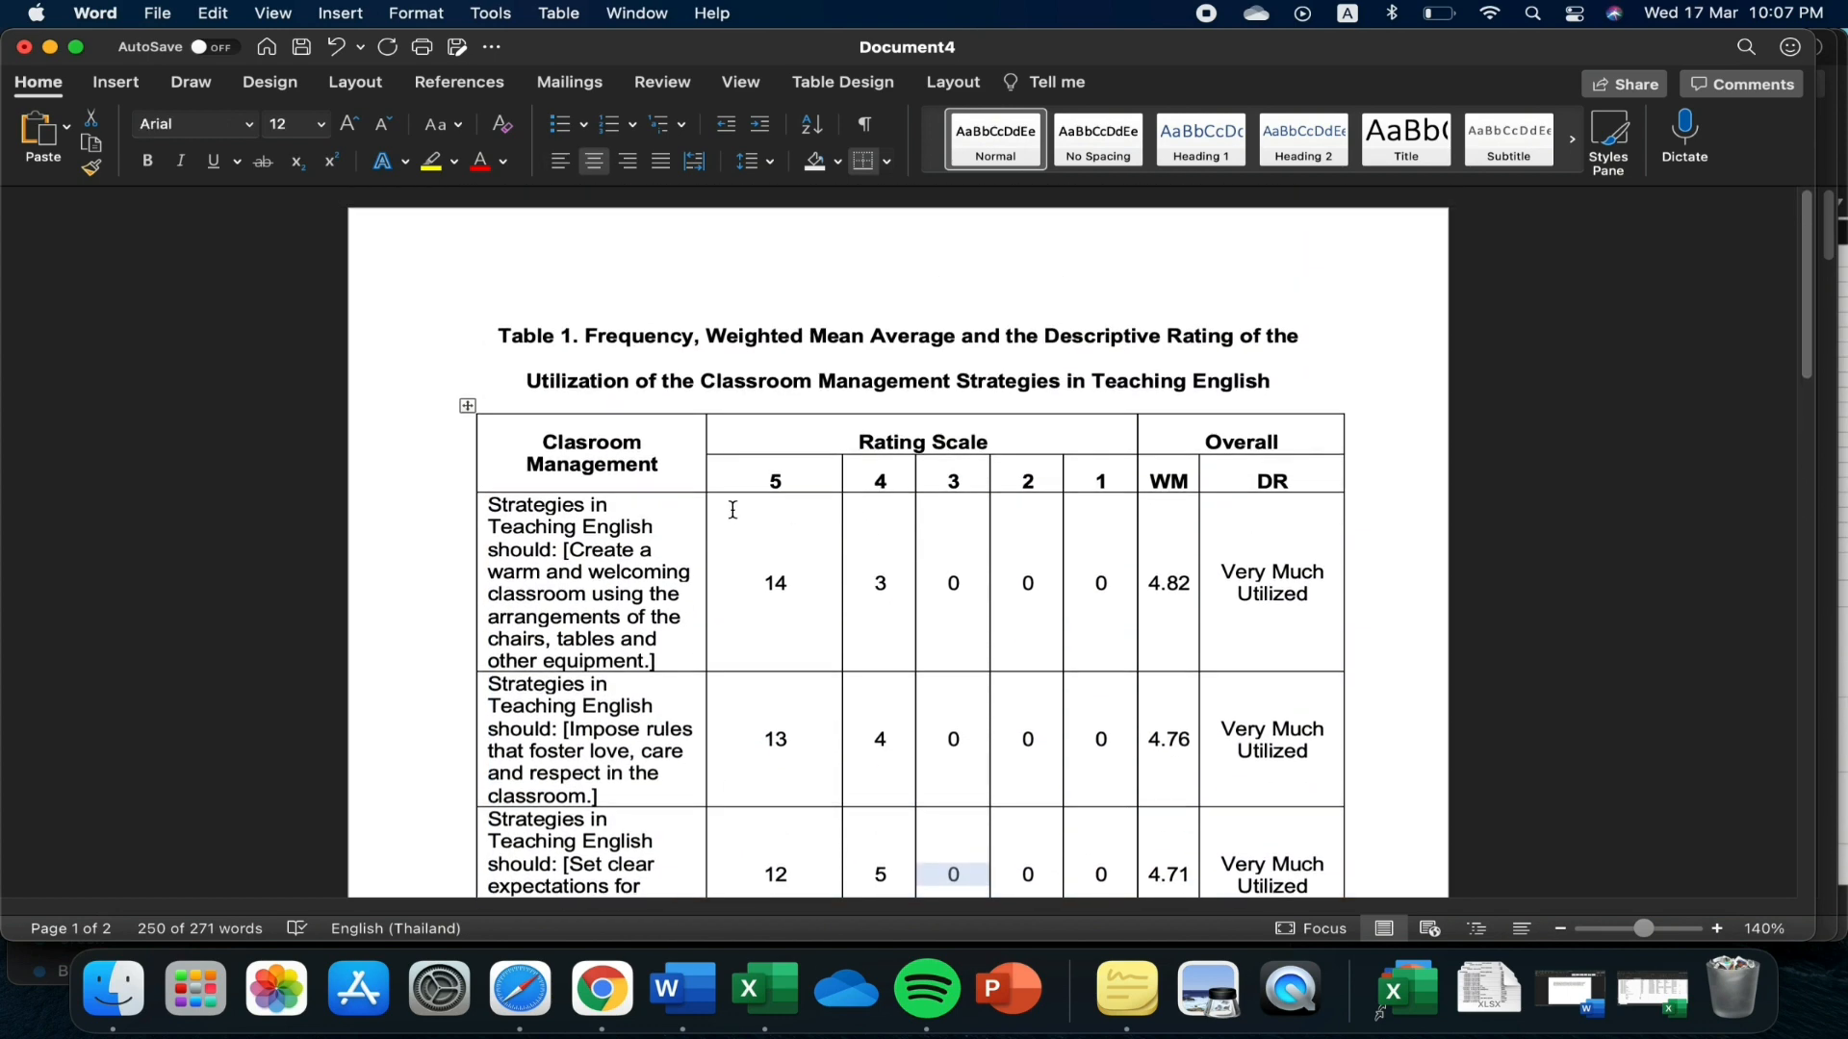
Widen the table's Clasroom Management column and narrow the rating columns beside it
drag(706, 499, 785, 501)
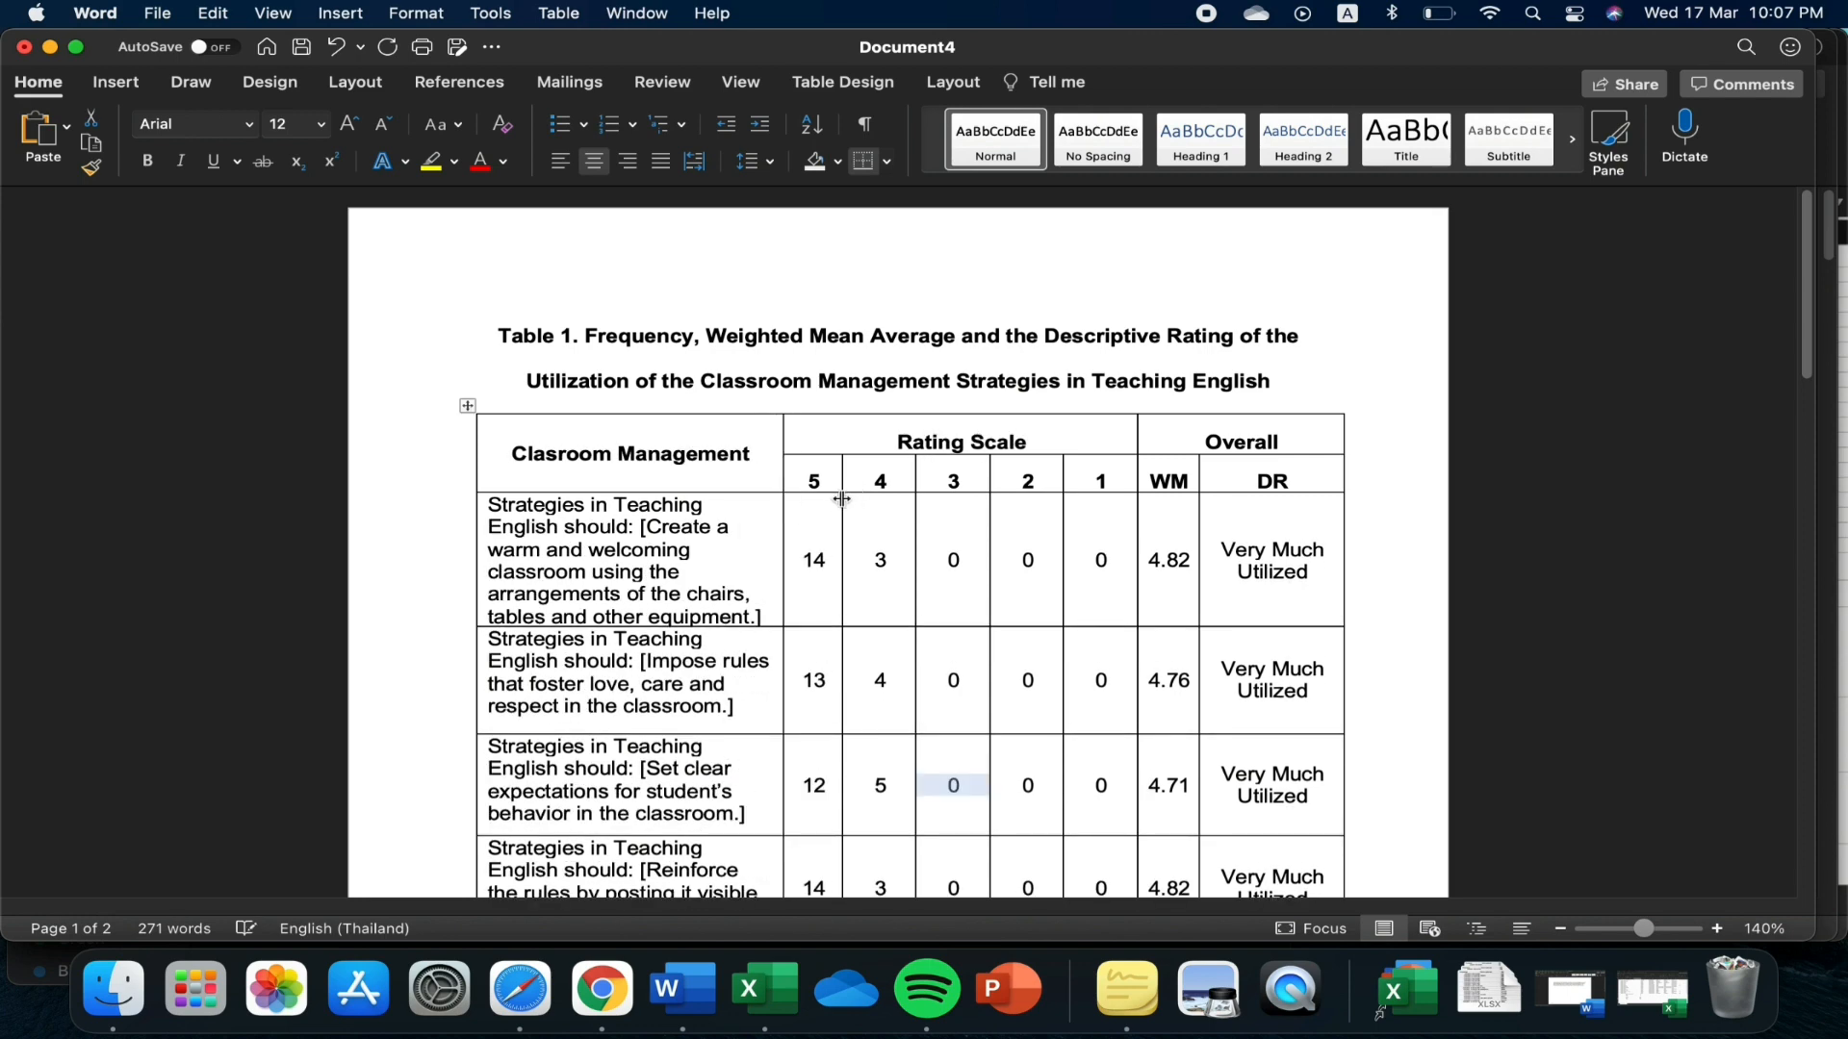
drag(842, 499, 935, 507)
scroll(1165, 679, down, 12)
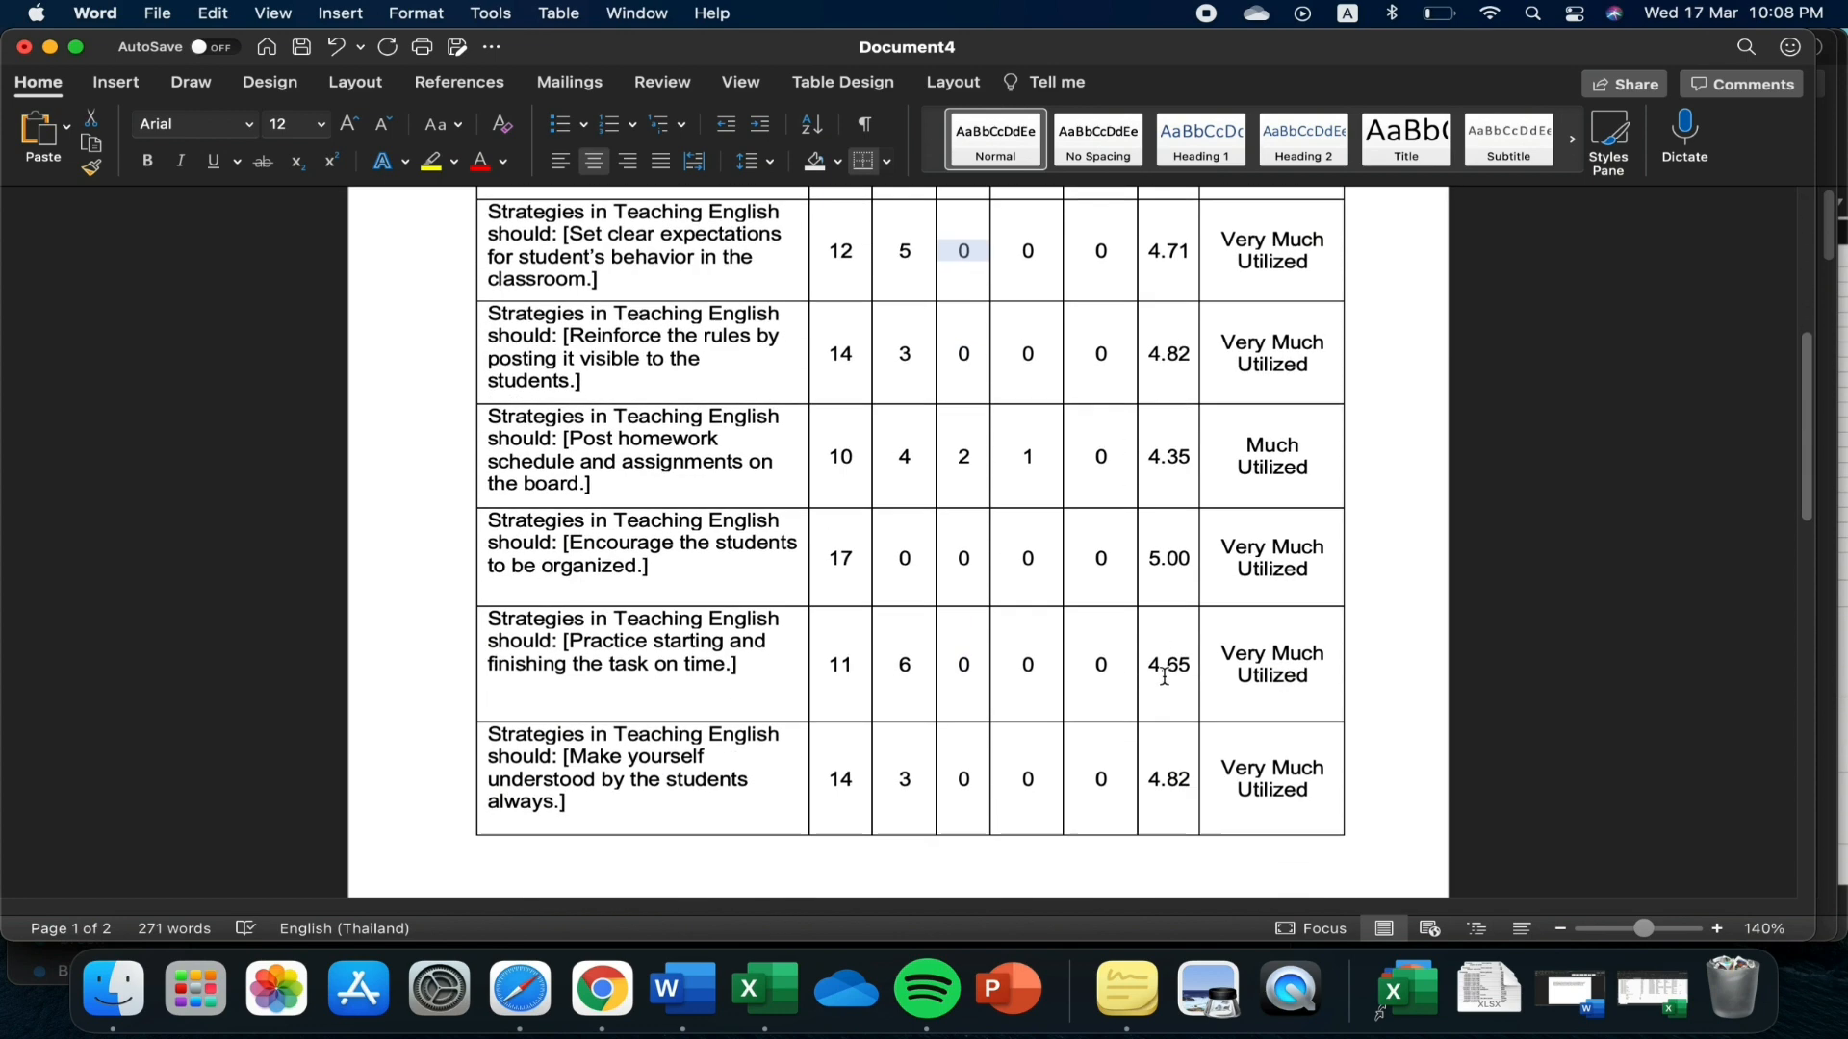
Place the cursor on the empty line below the table and set that line to justified alignment
scroll(1164, 673, down, 5)
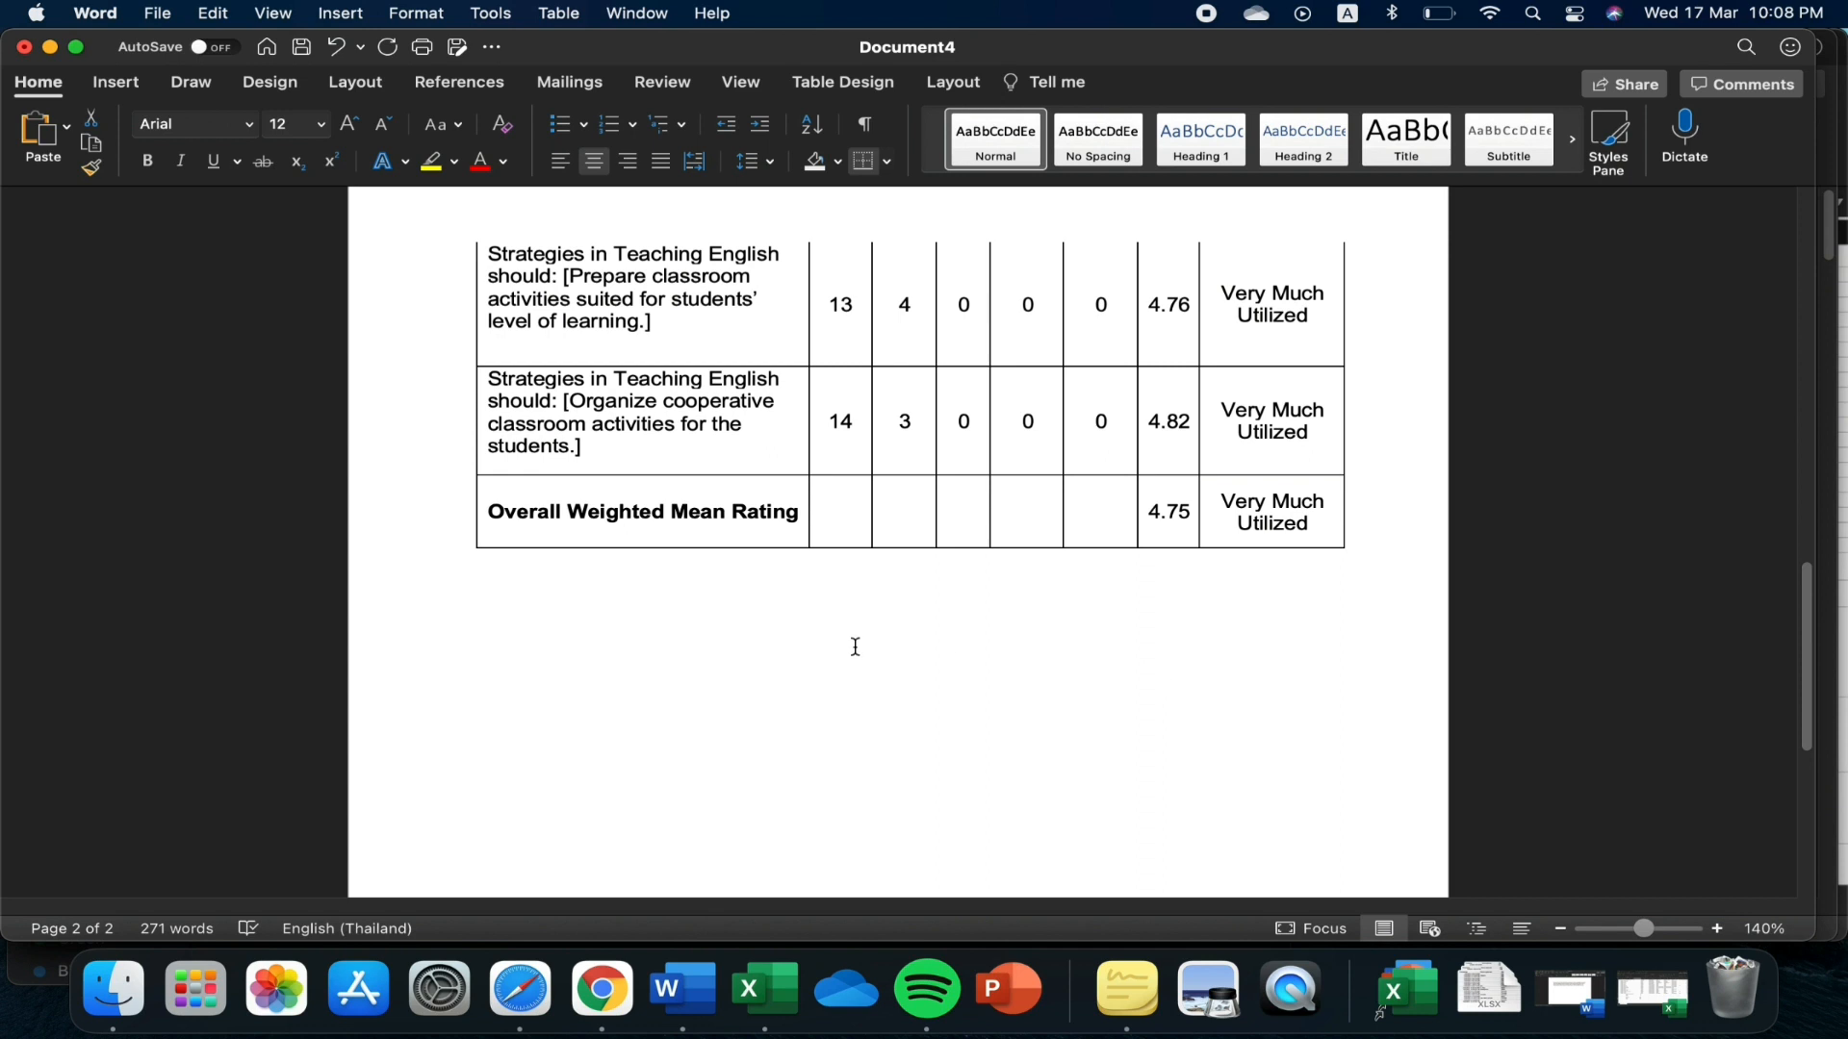
click(899, 652)
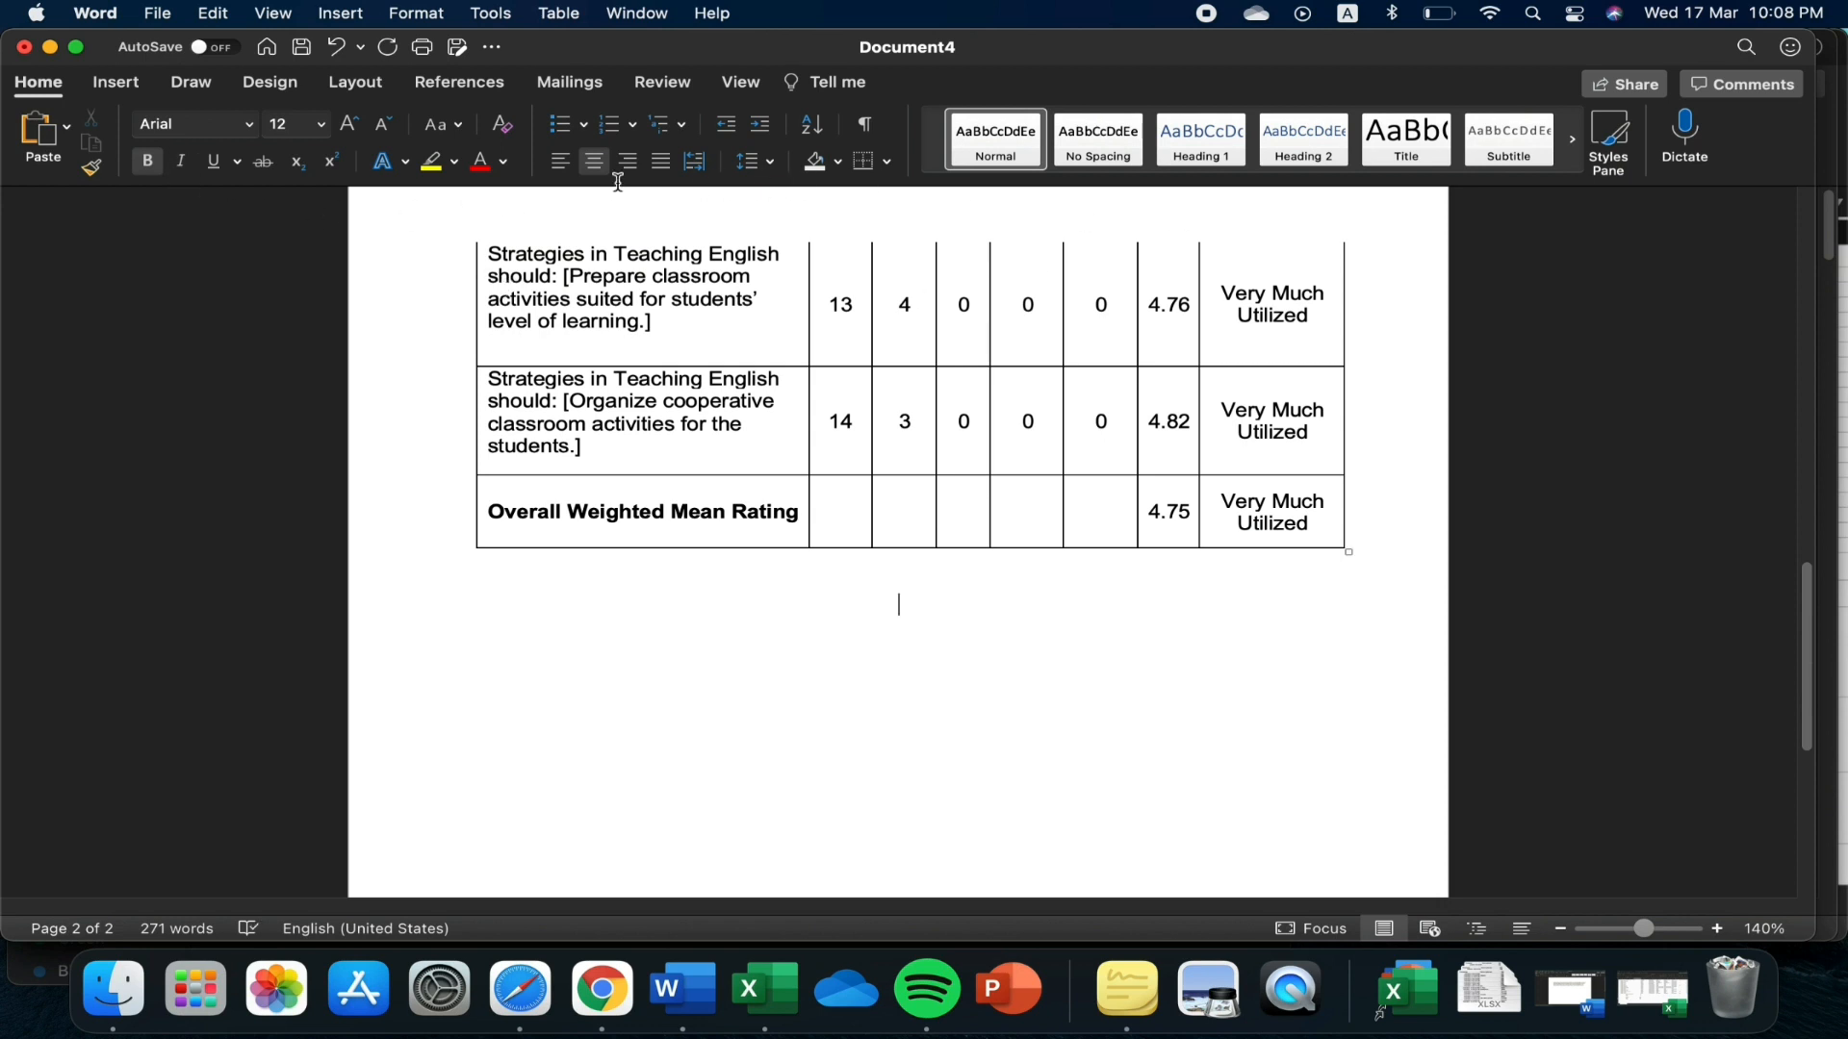
click(659, 165)
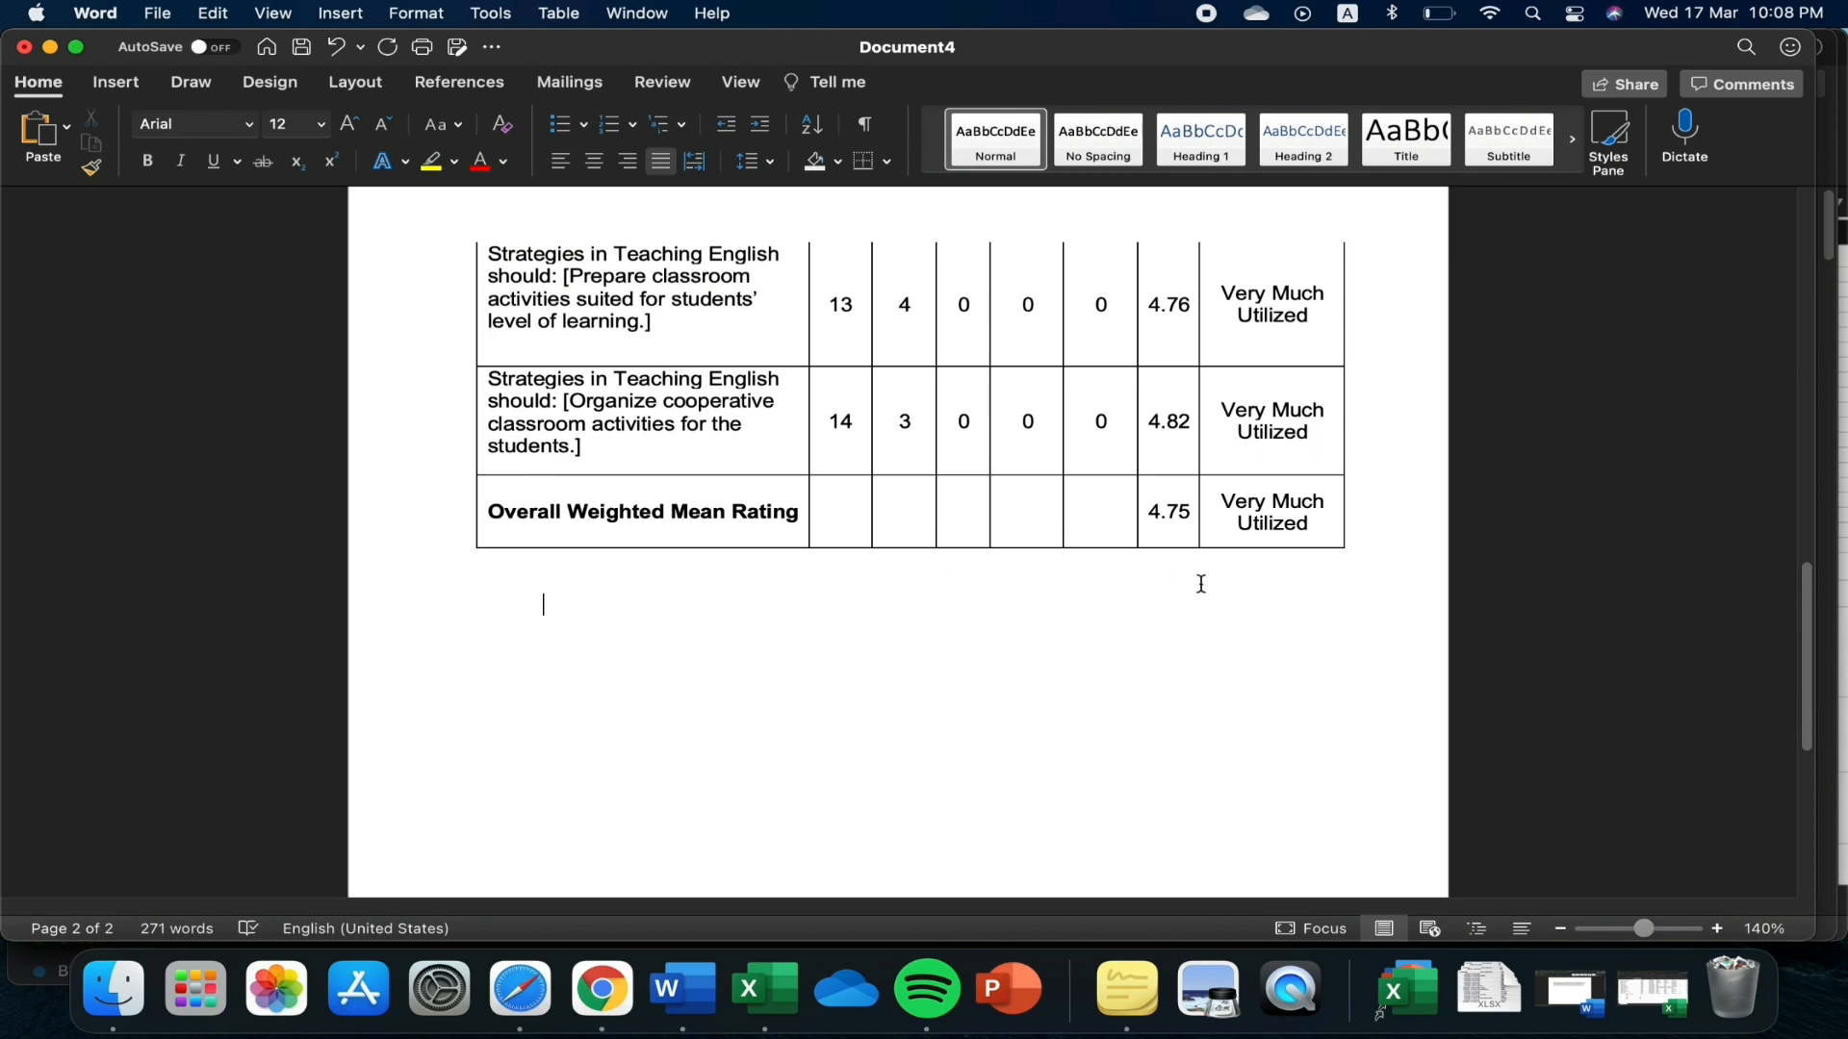
Begin the interpretation paragraph with "Table 1 shows the frequency of the respondents who chose"
text(Tab)
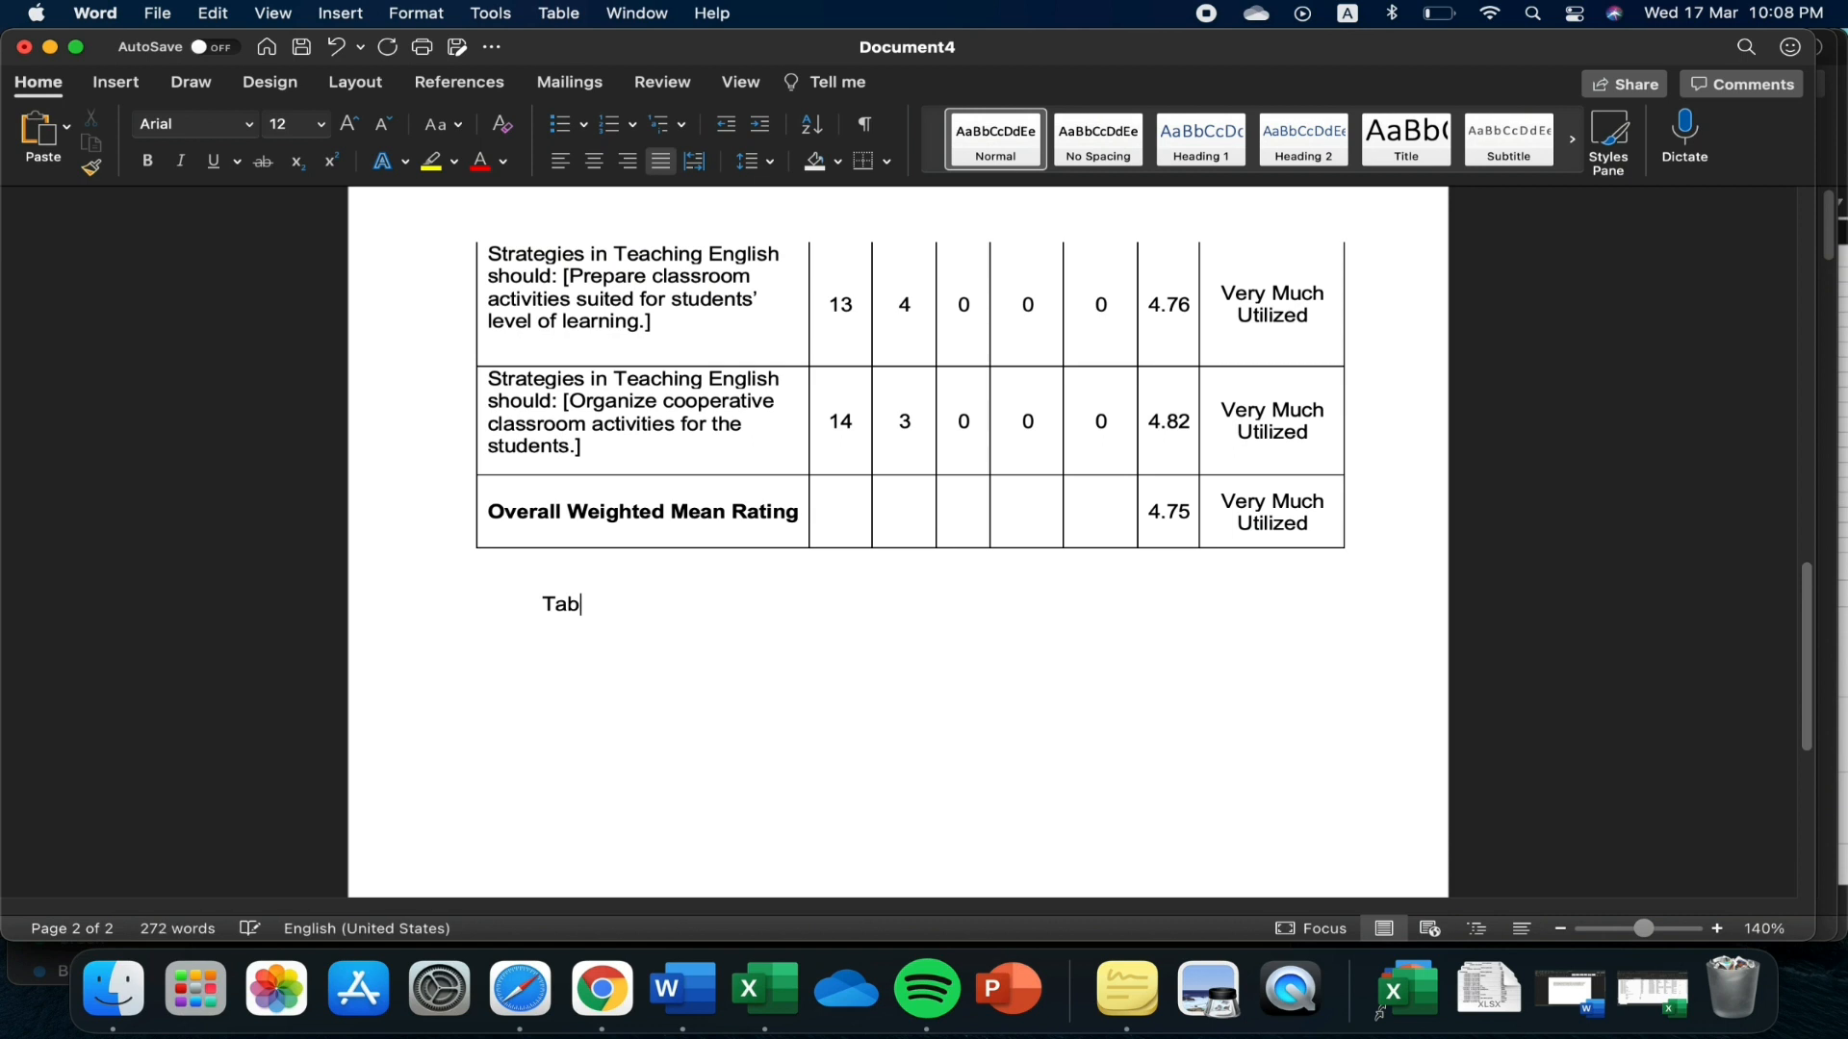
text(le 1 shows the freque)
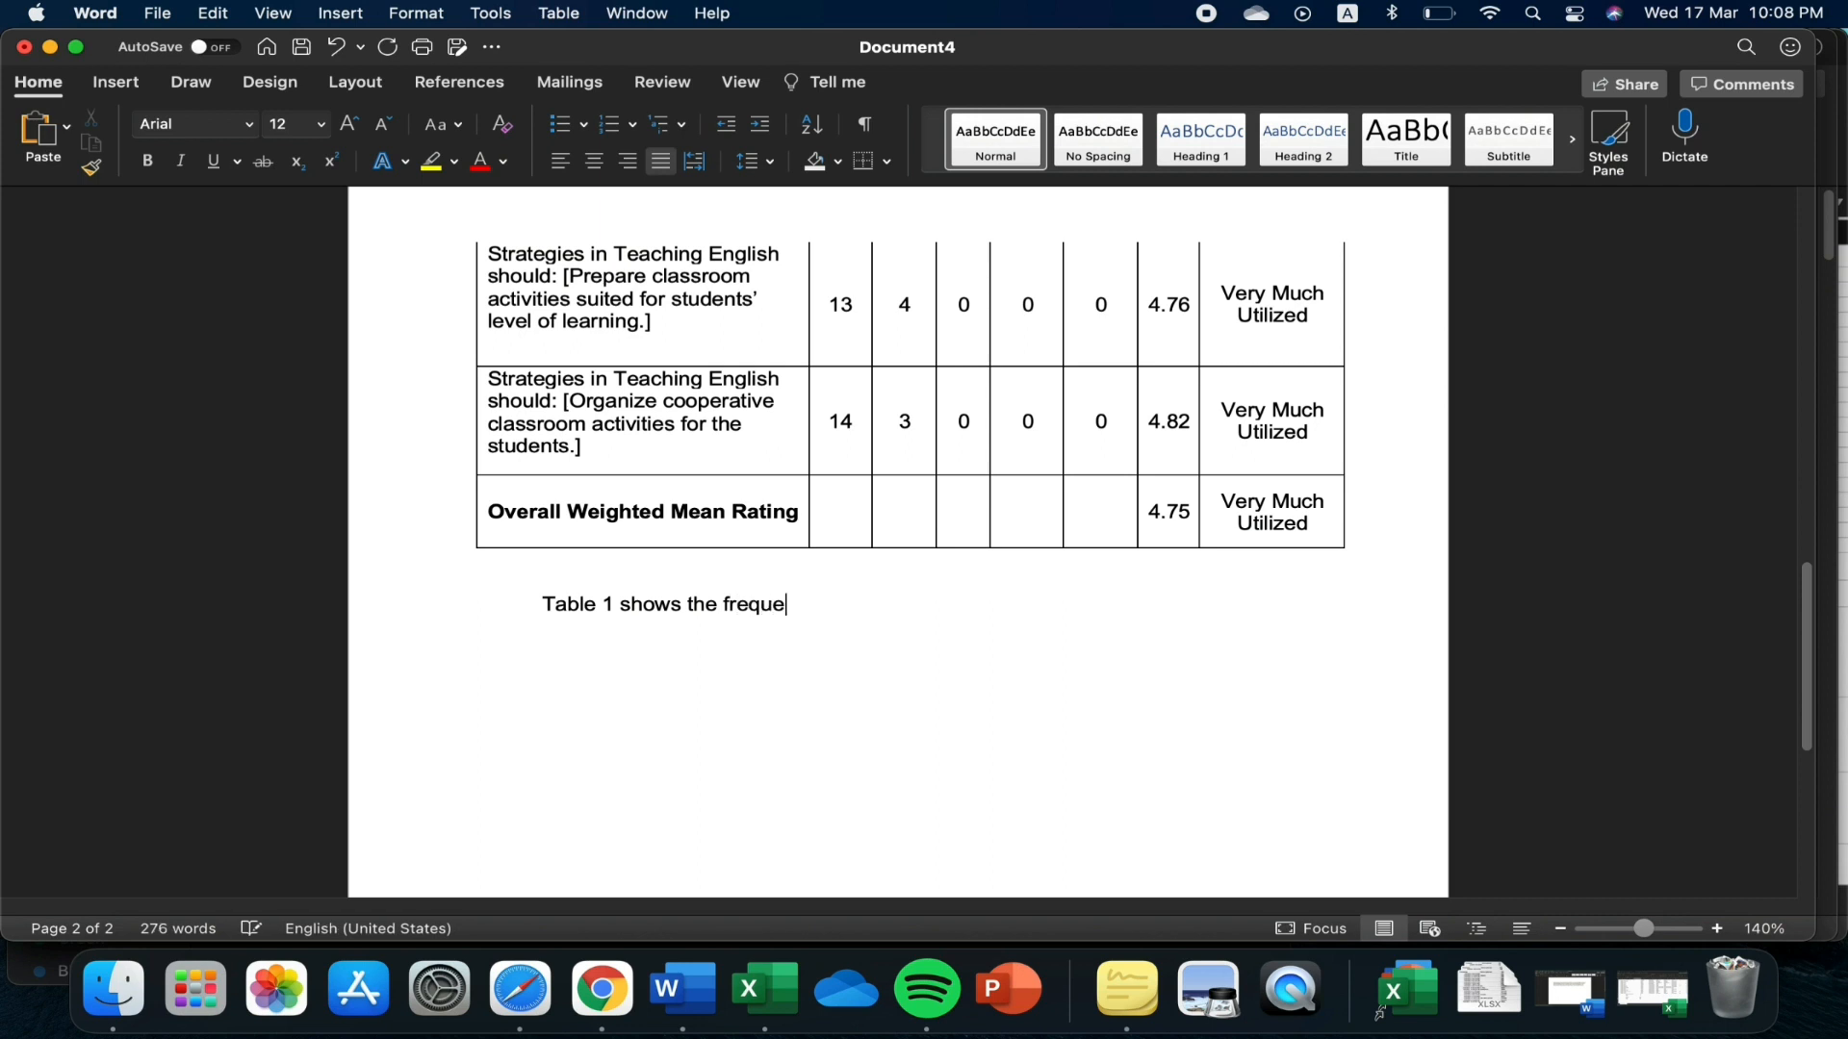
text(ncy of the respoi)
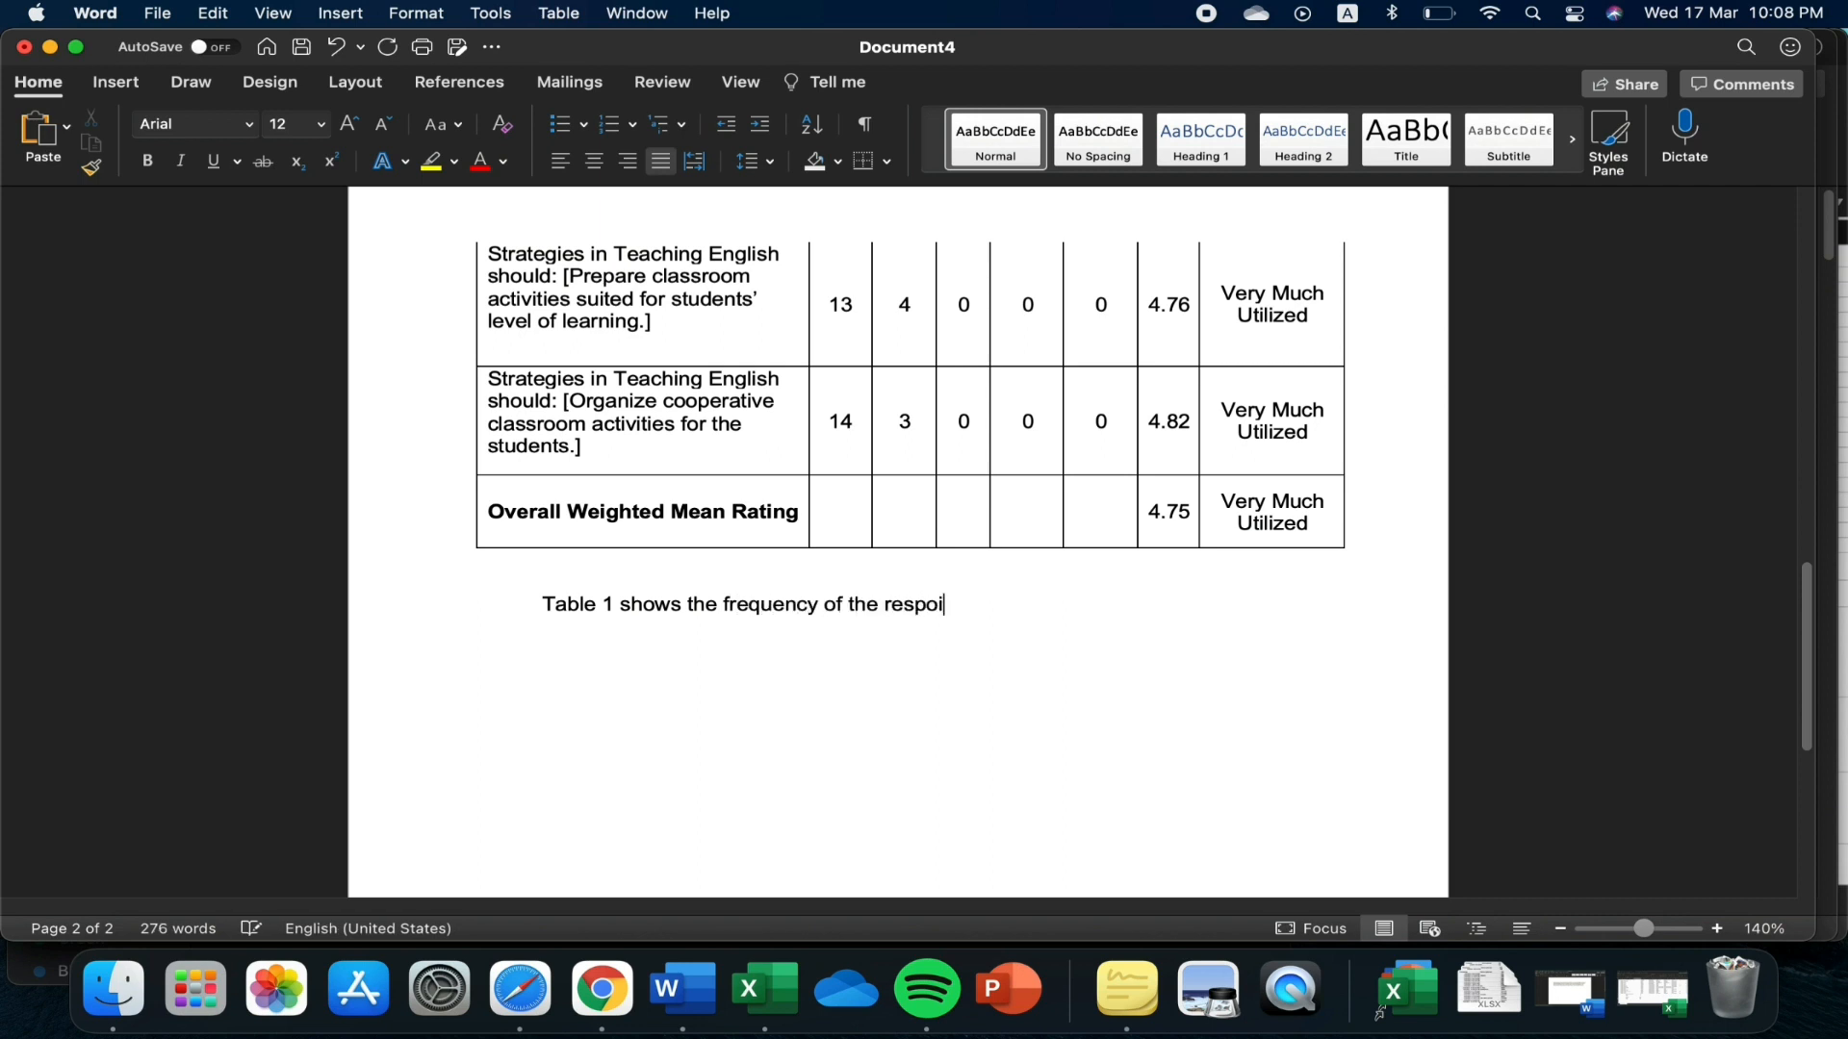
text(nde)
key(BackSpace)
key(BackSpace)
key(BackSpace)
key(BackSpace)
text(ndents who chos)
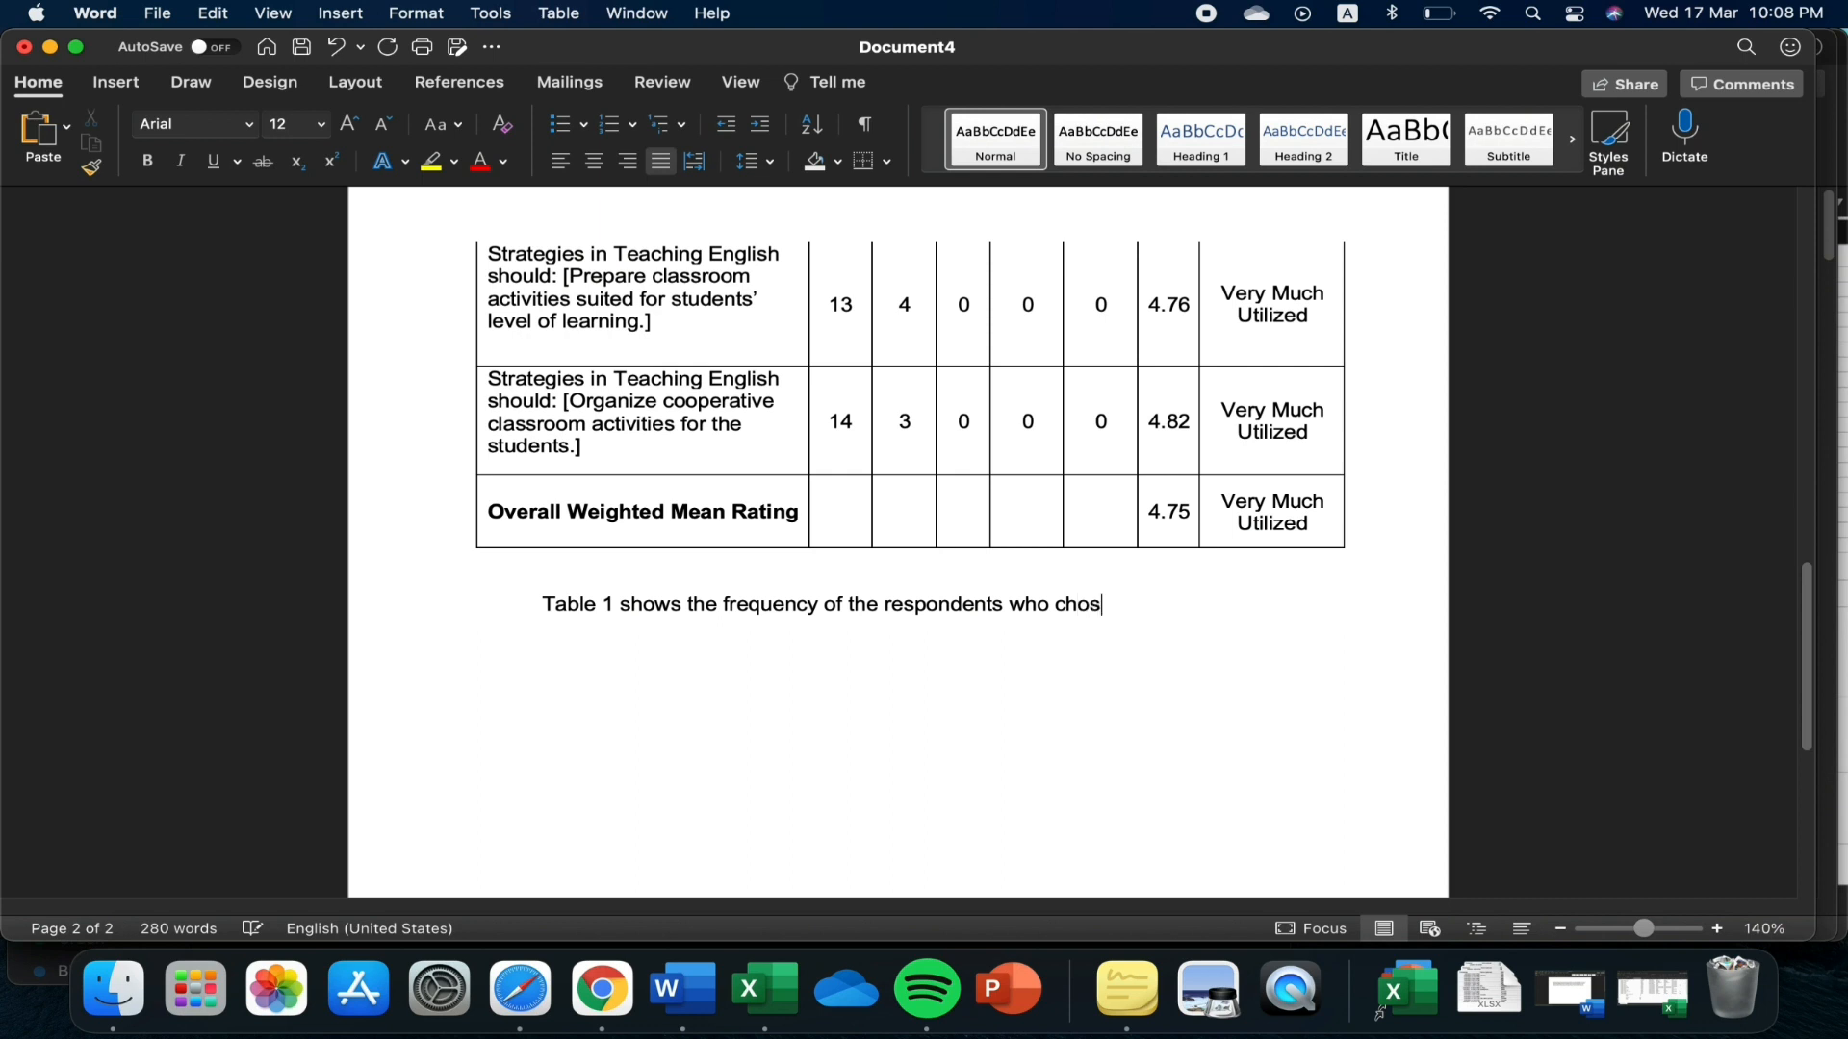
Continue the sentence with "the level of utilization of the"
text(e the level of the)
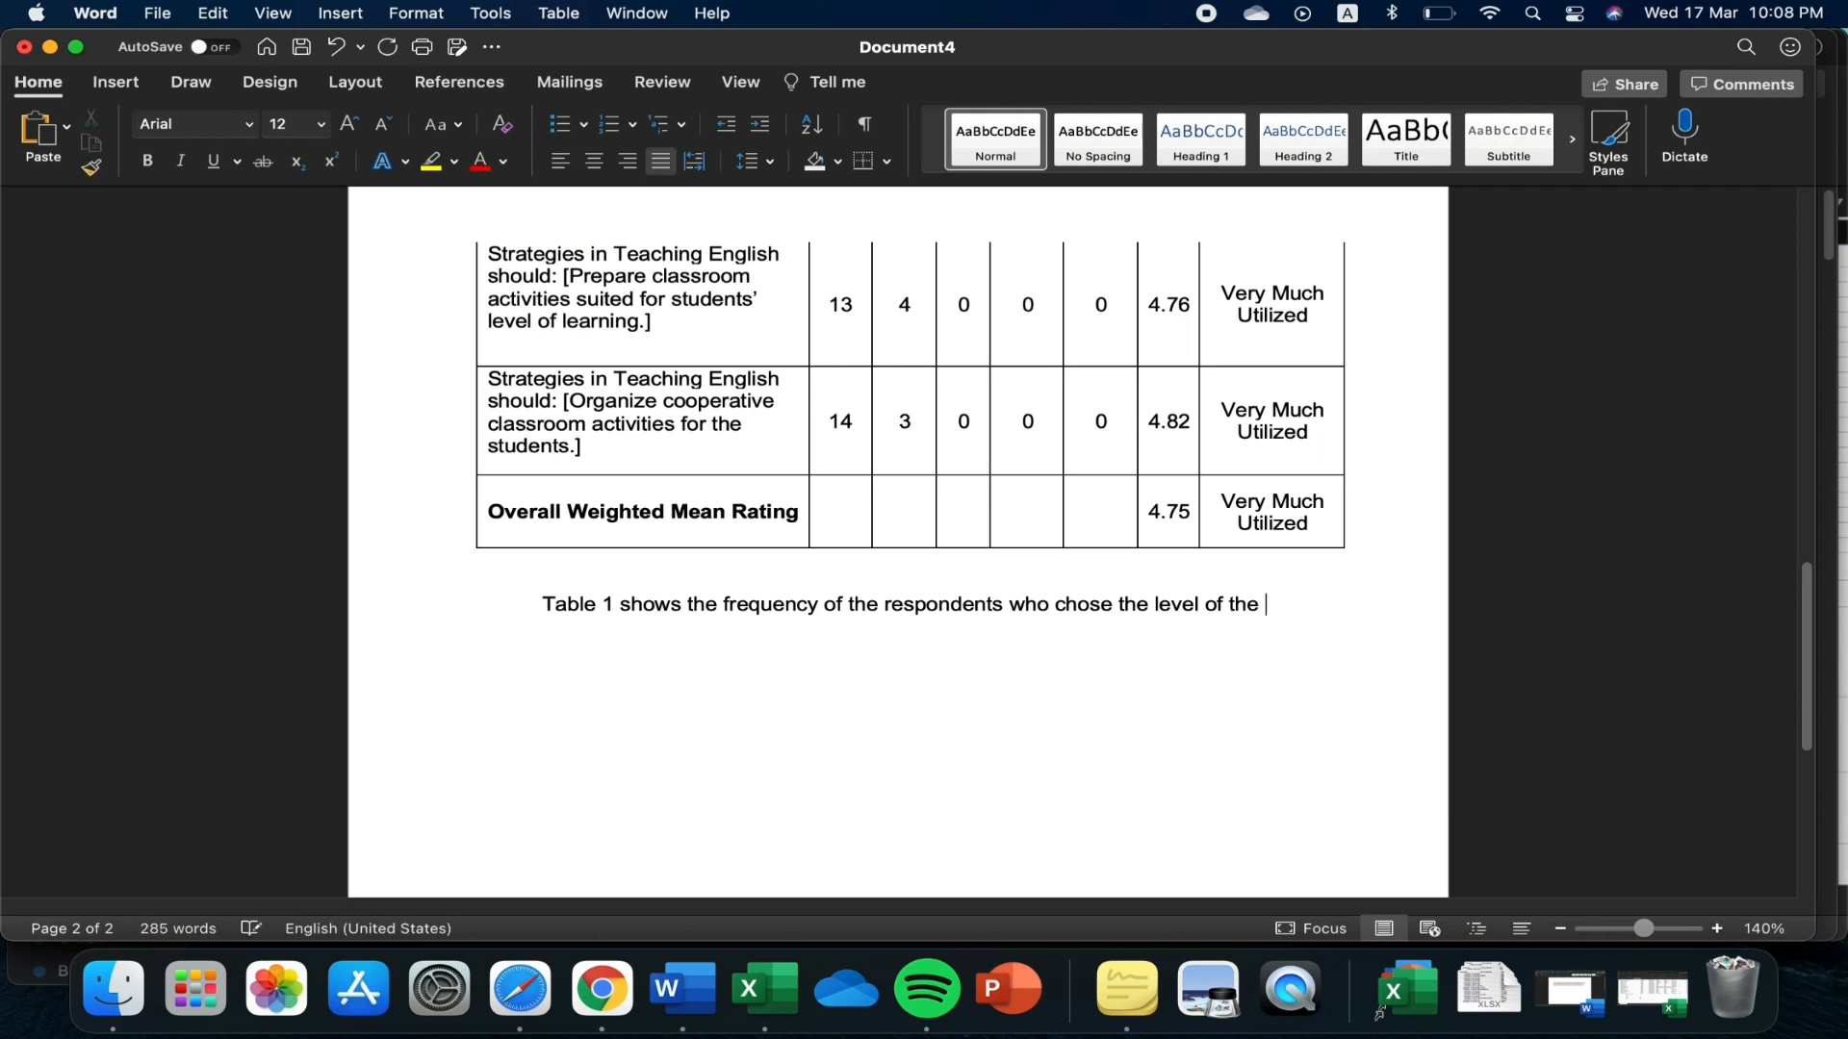
key(BackSpace)
key(BackSpace)
key(BackSpace)
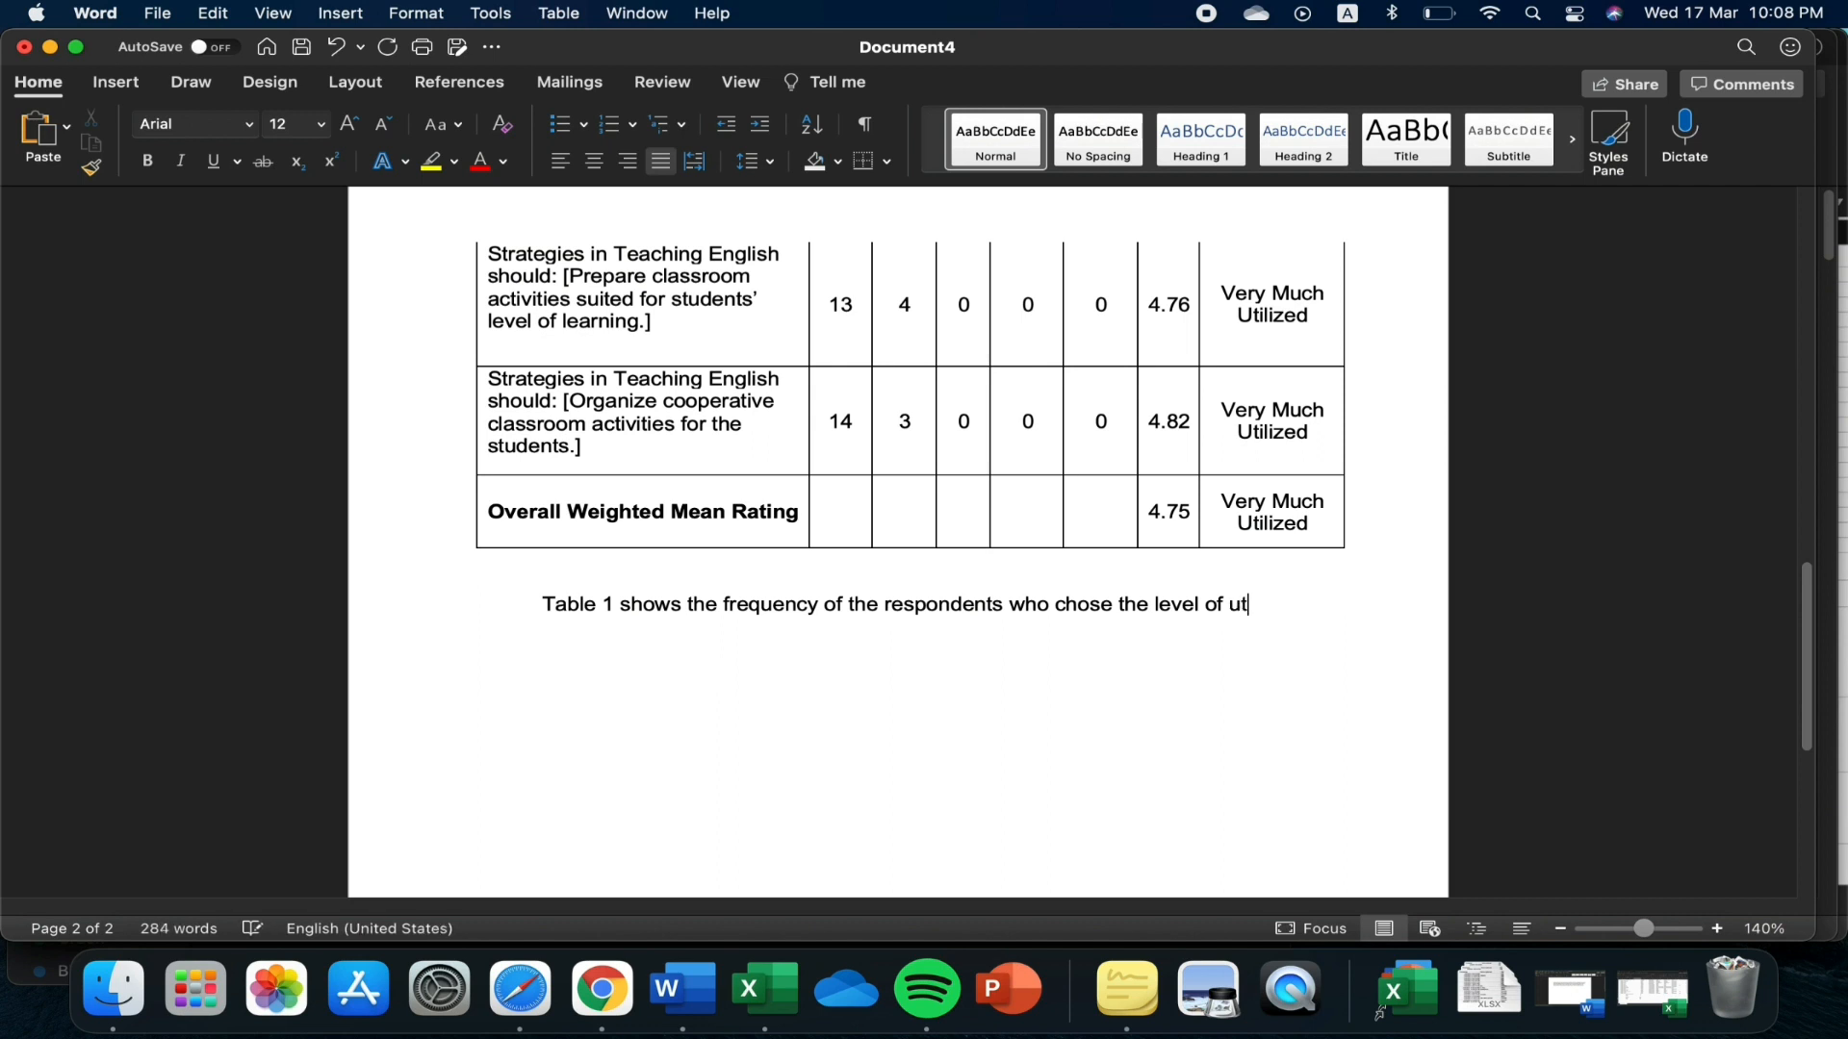
text(utiliza)
text(tion of)
text( t)
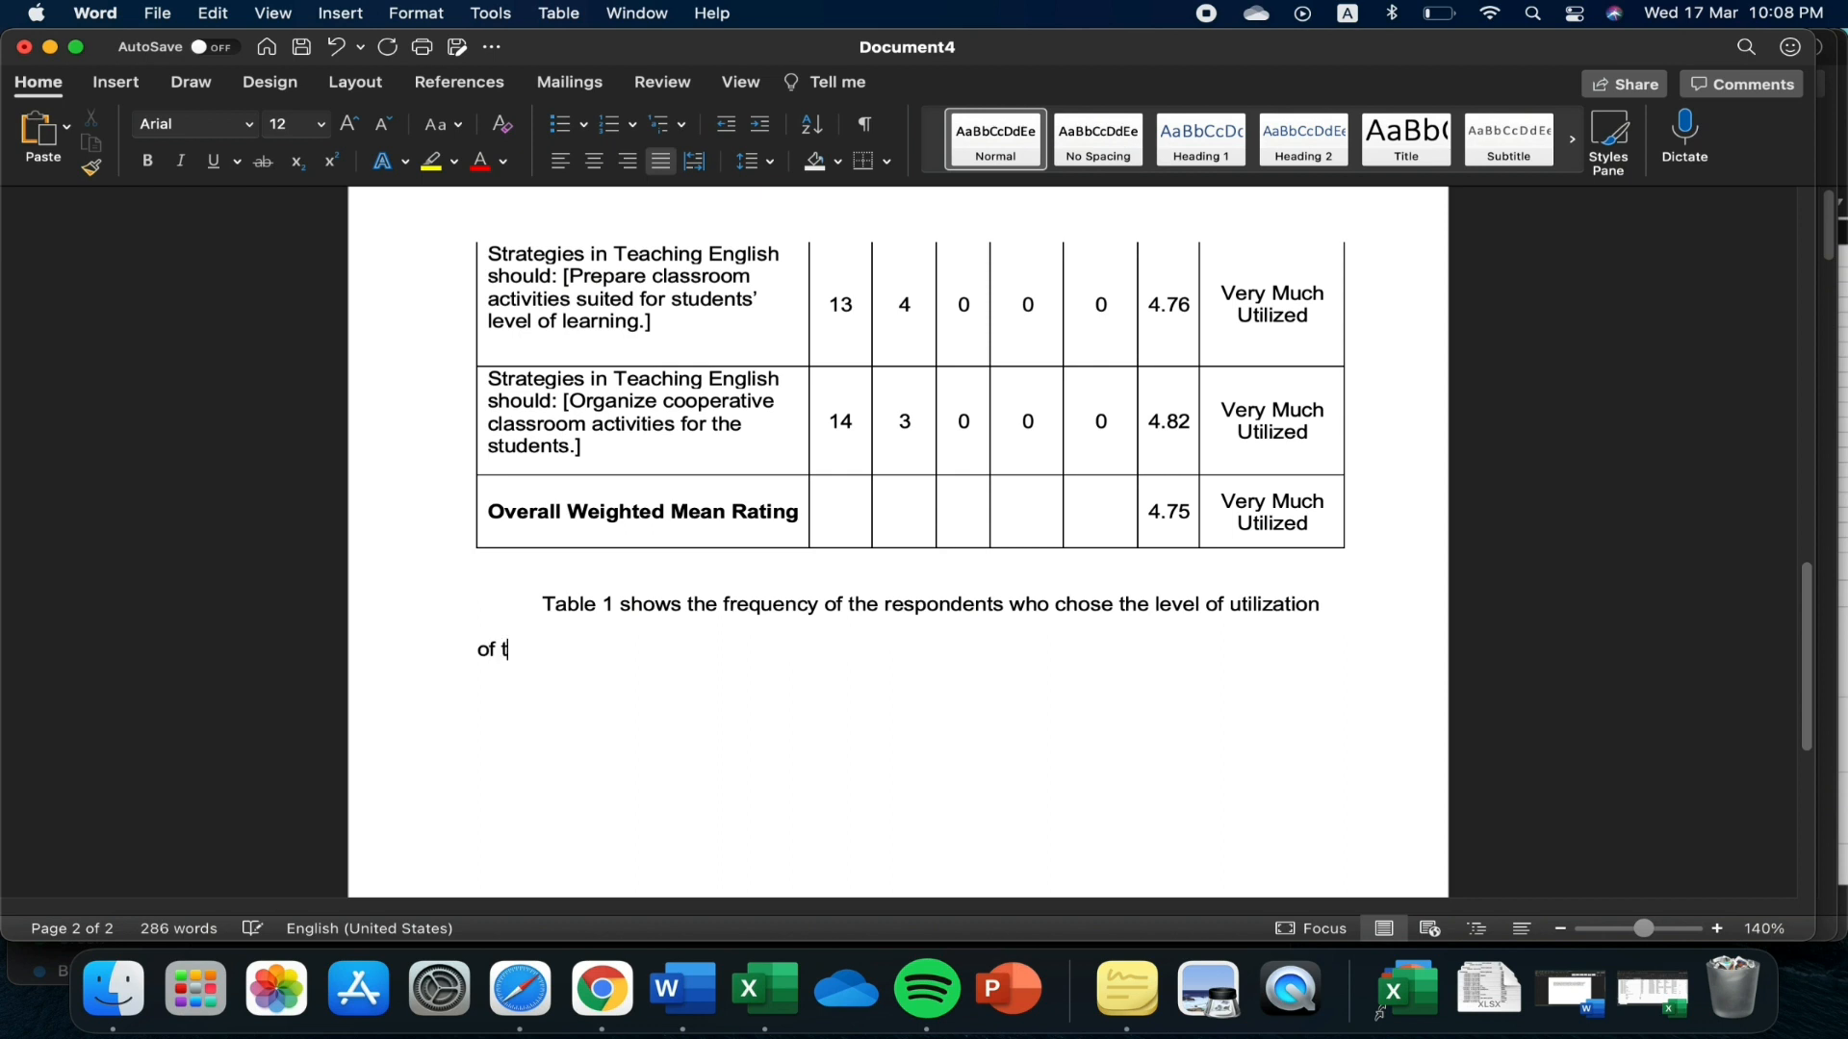
Finish the sentence with "classroom management strategies in teaching English." and begin the next one with "The"
text(he classroom ma)
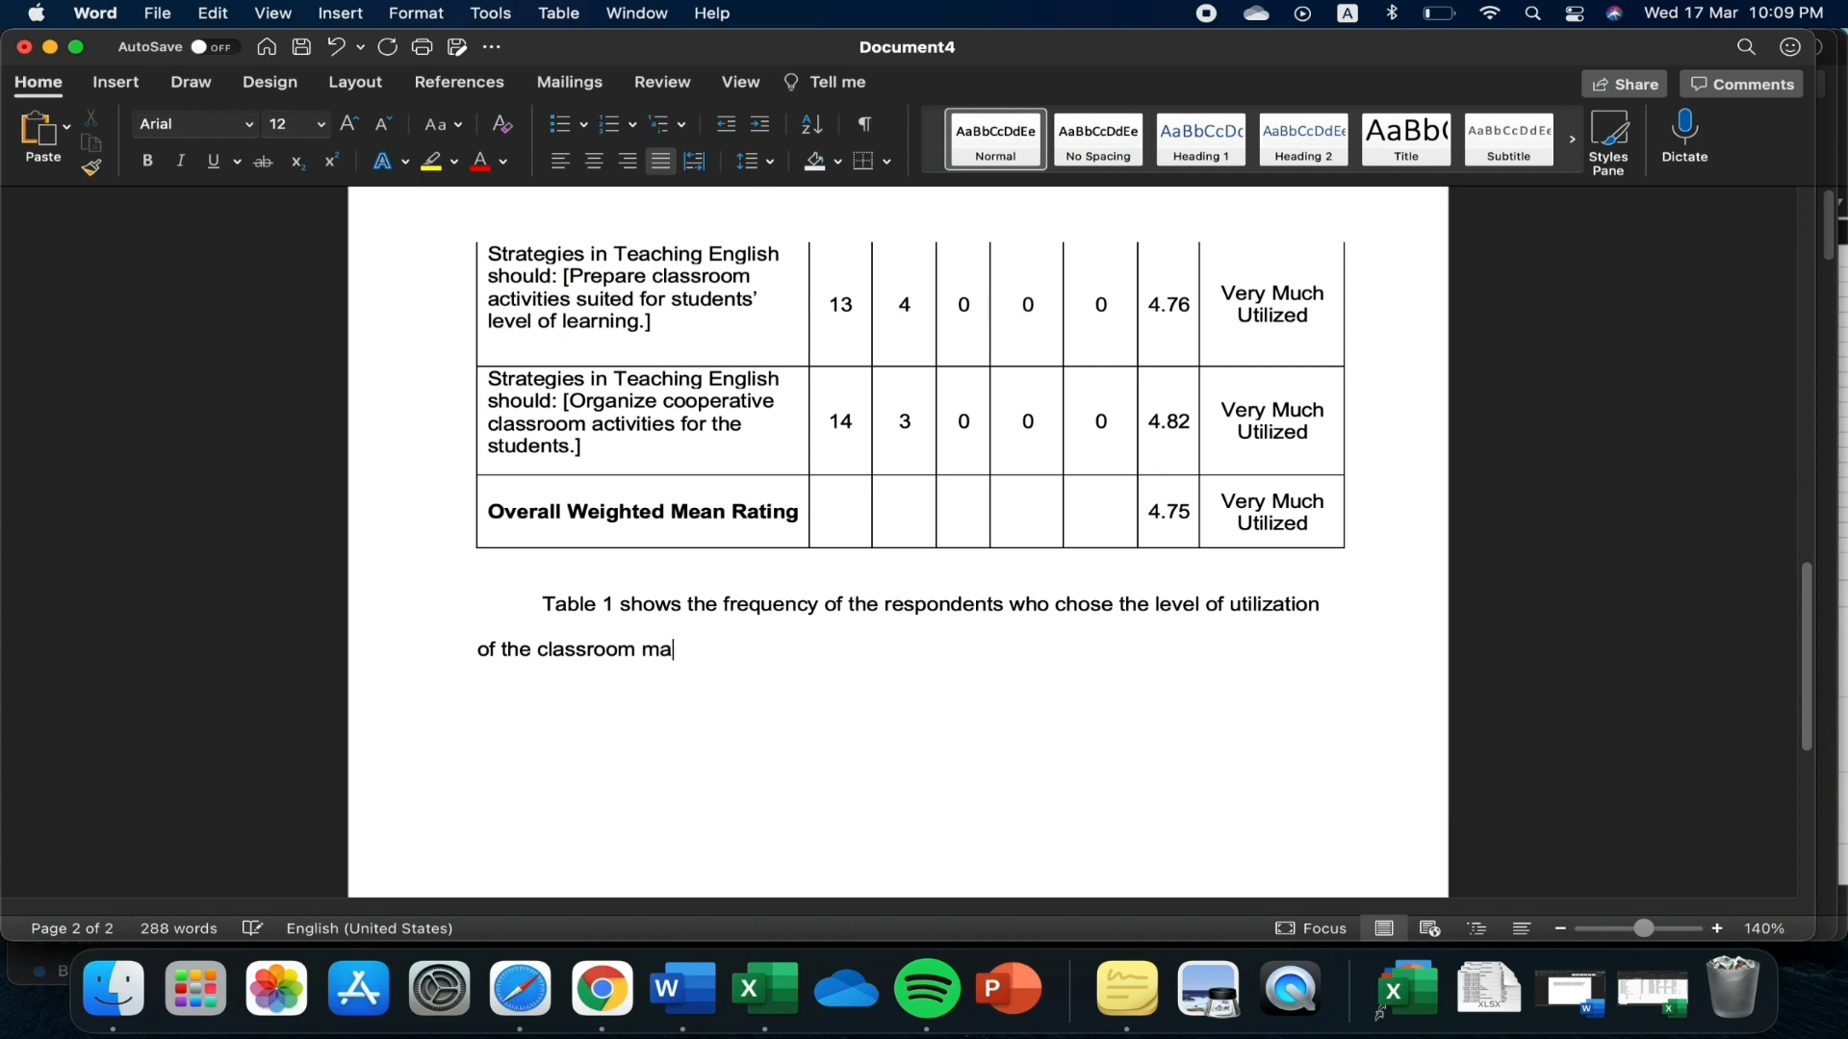
text(nagement strategies in)
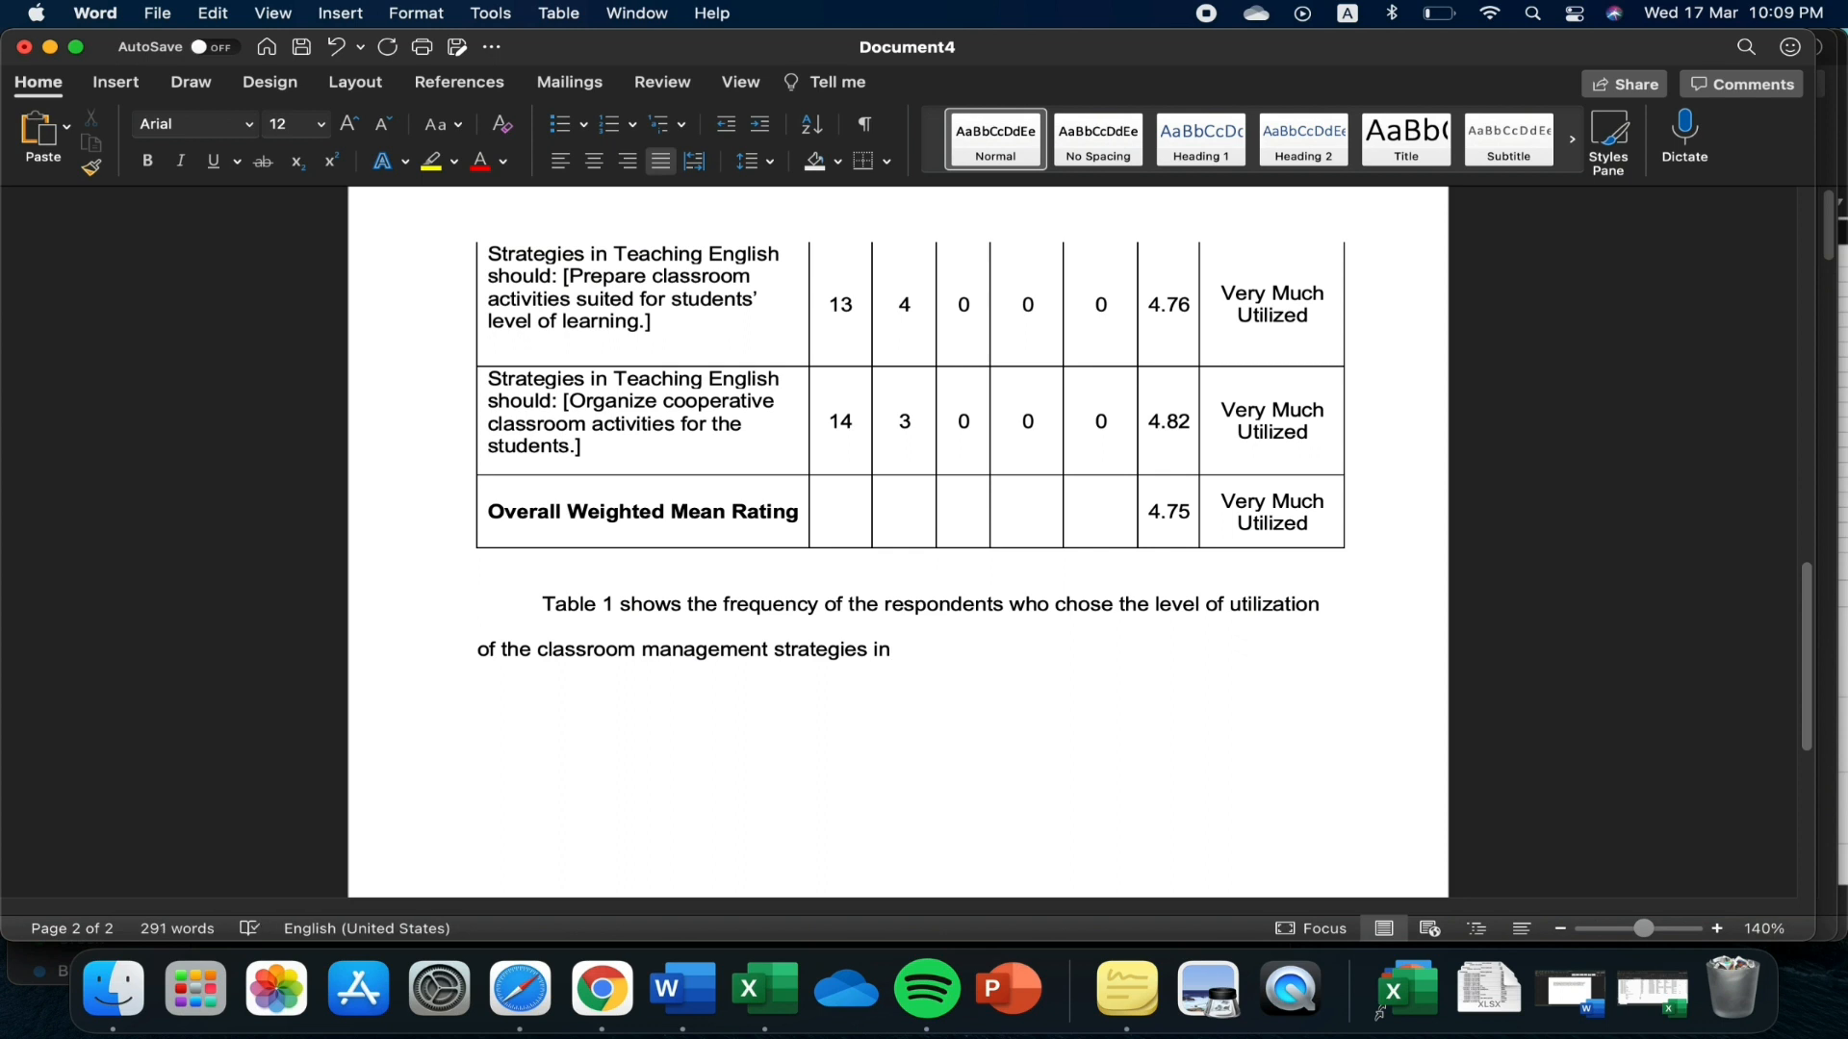
text( teaching eng)
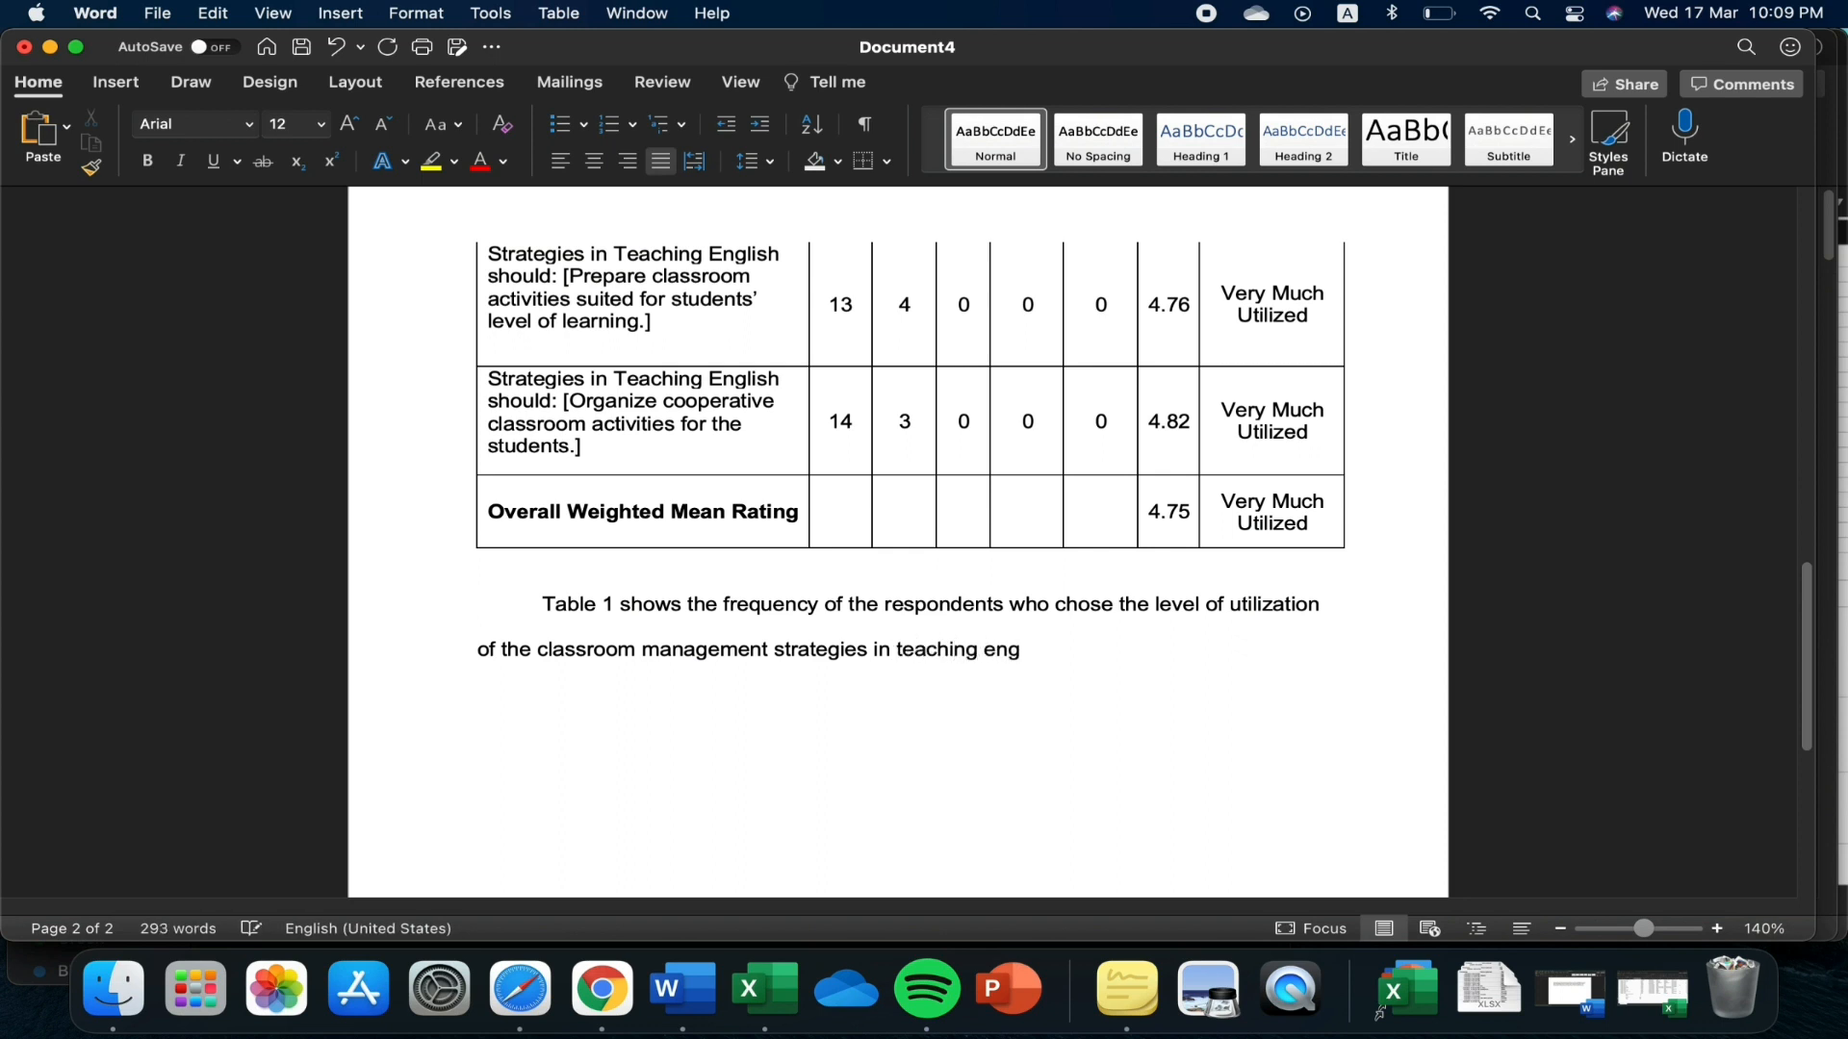
key(BackSpace)
key(BackSpace)
key(BackSpace)
text(English. The o)
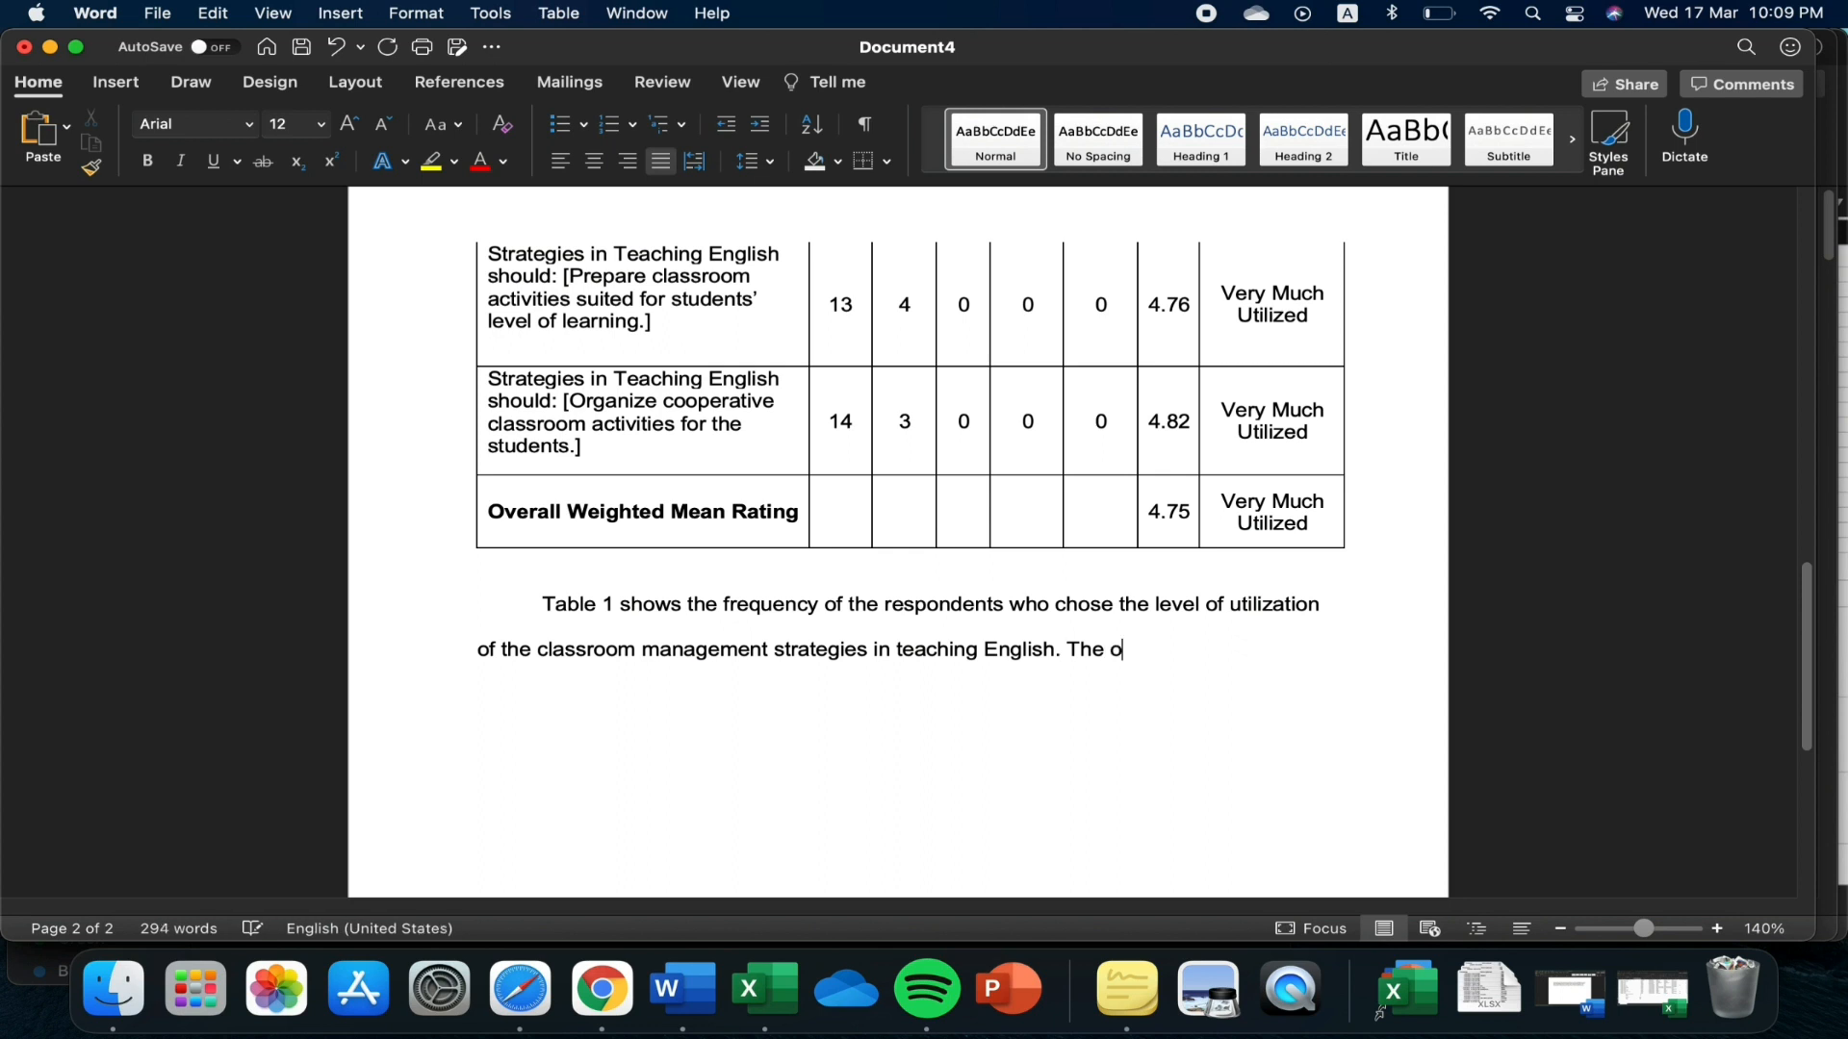
Complete the second sentence with "overall weighted mean rating is 4.75 which falls under the “Very Much Utilized” level."
text(verall )
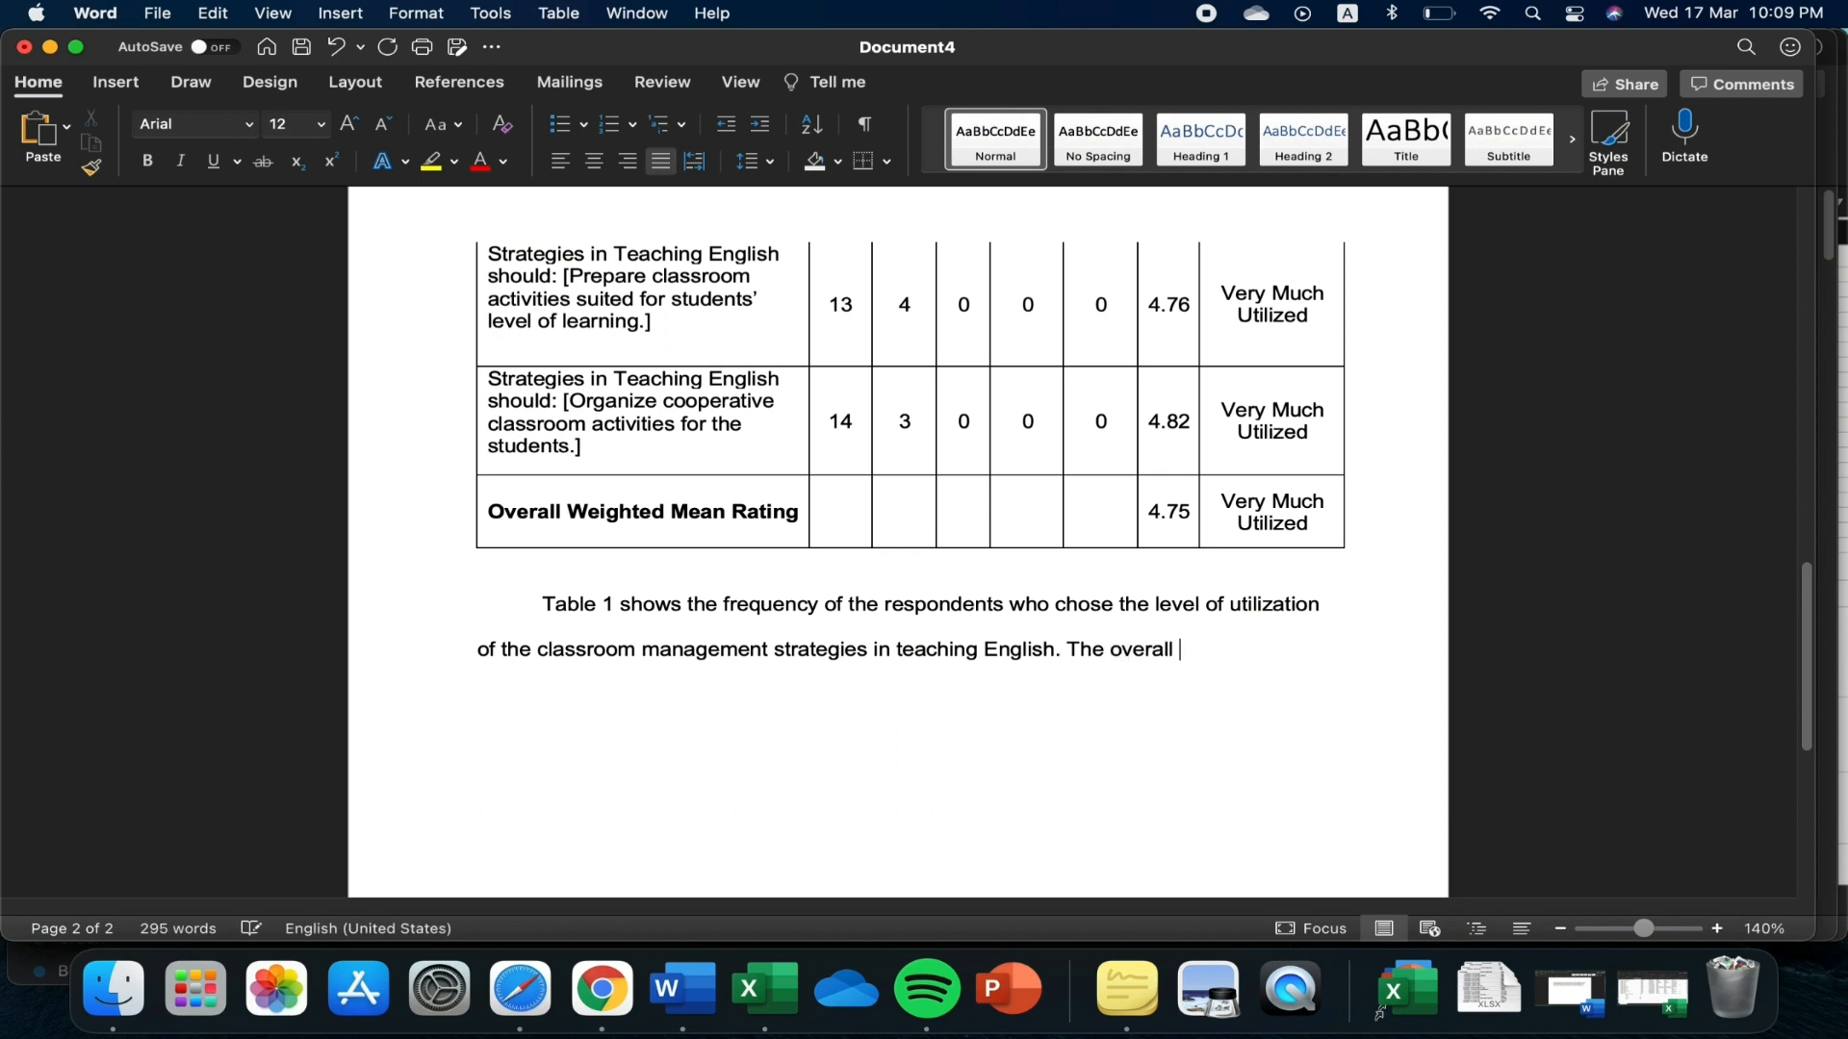
text(weighted mean rat)
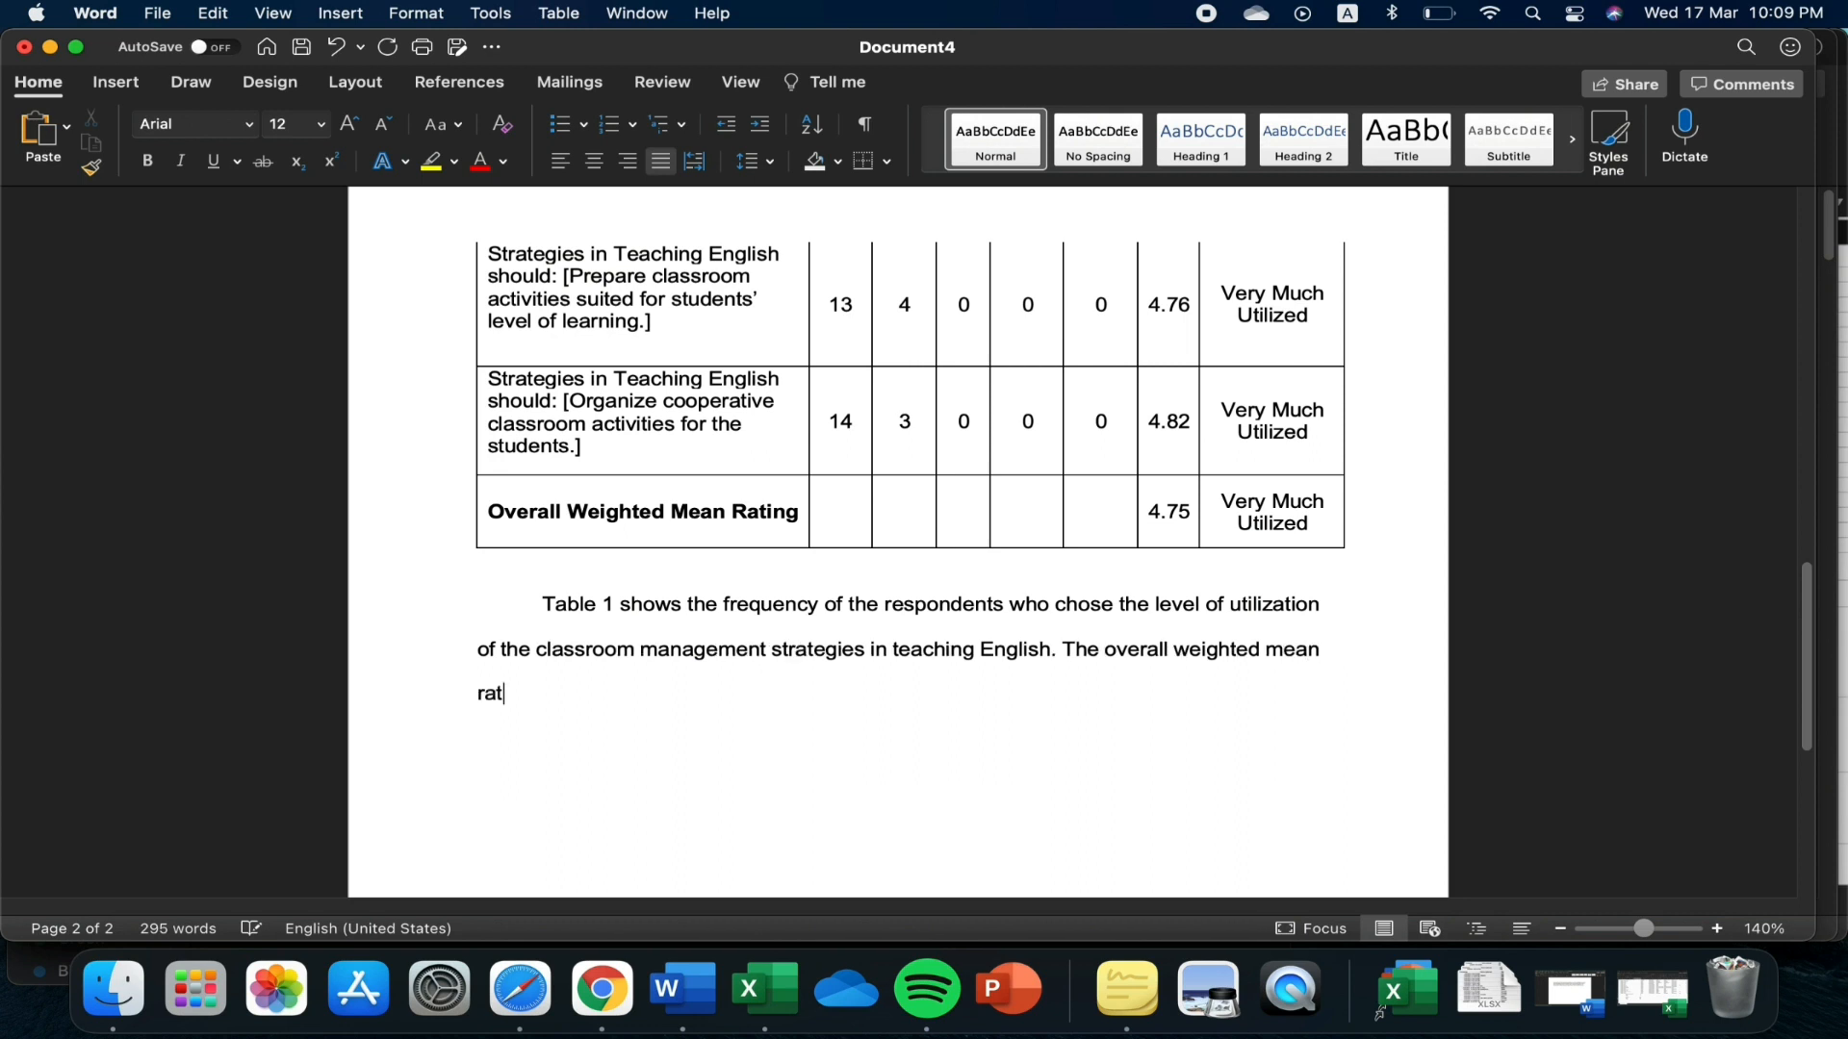
text(ing is 4)
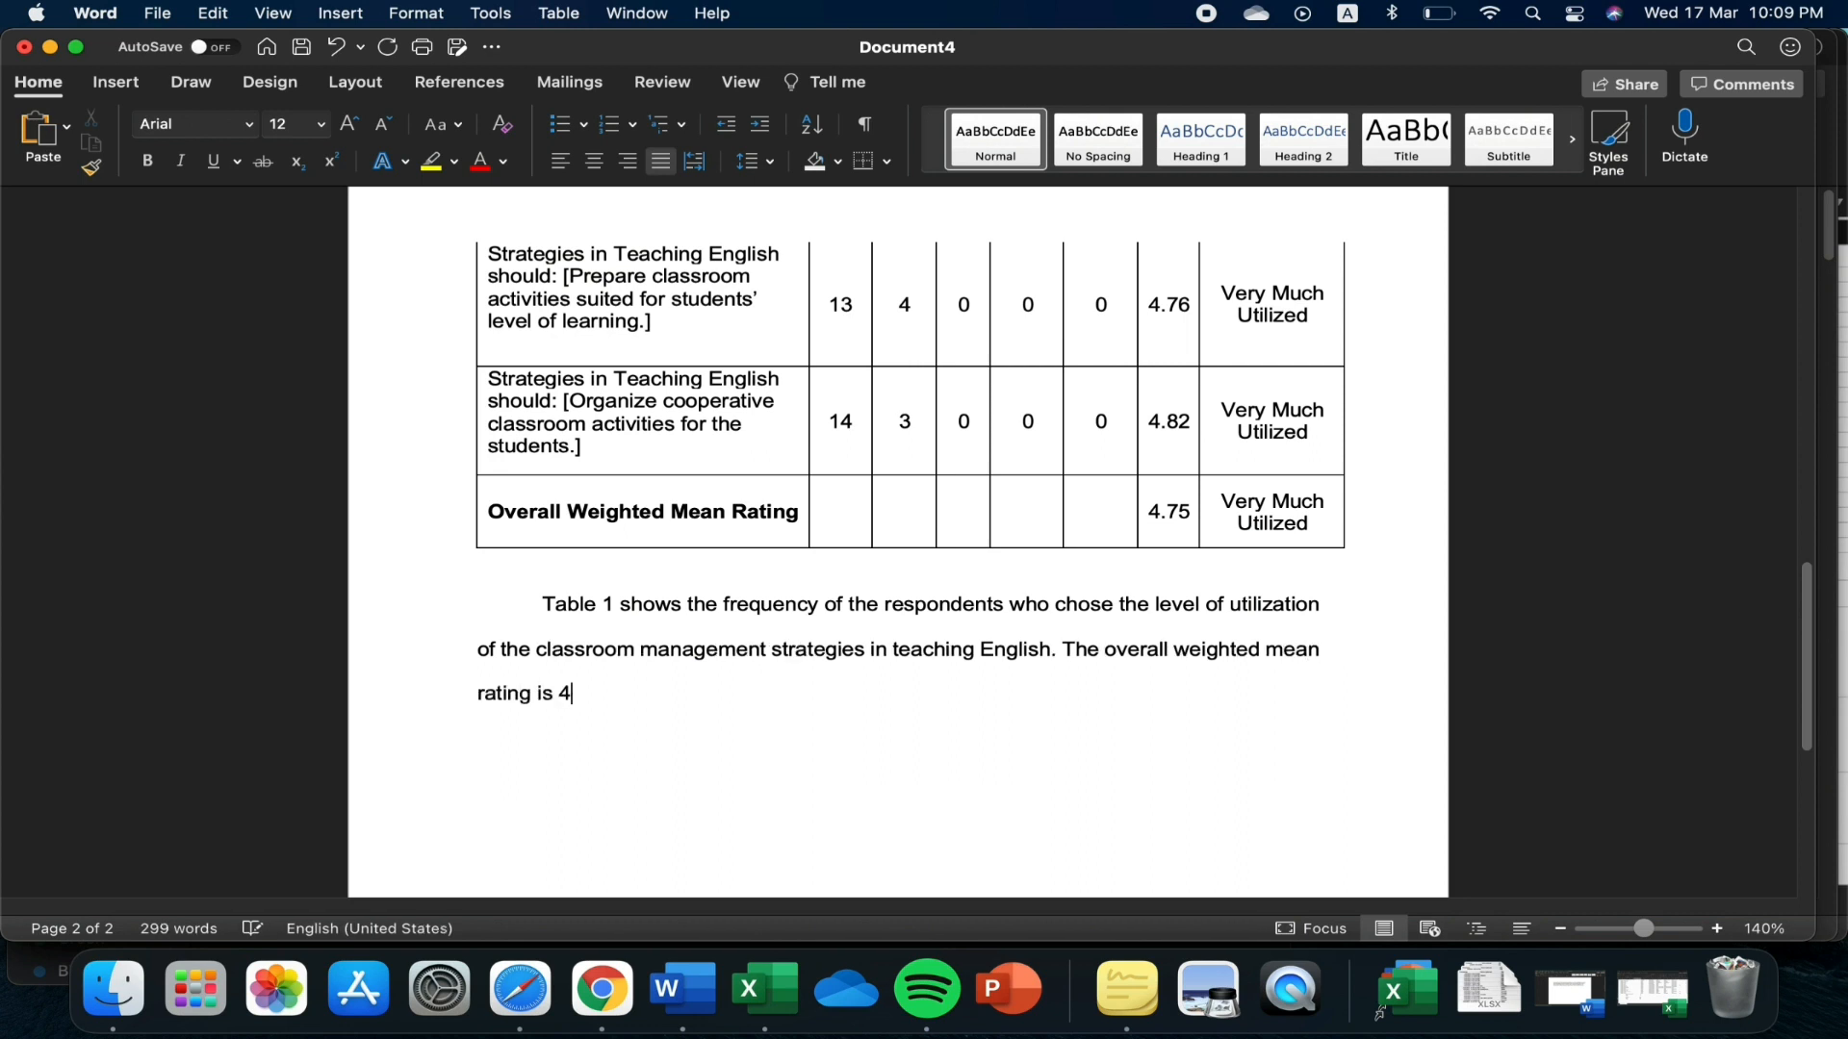
text(.75 which falls )
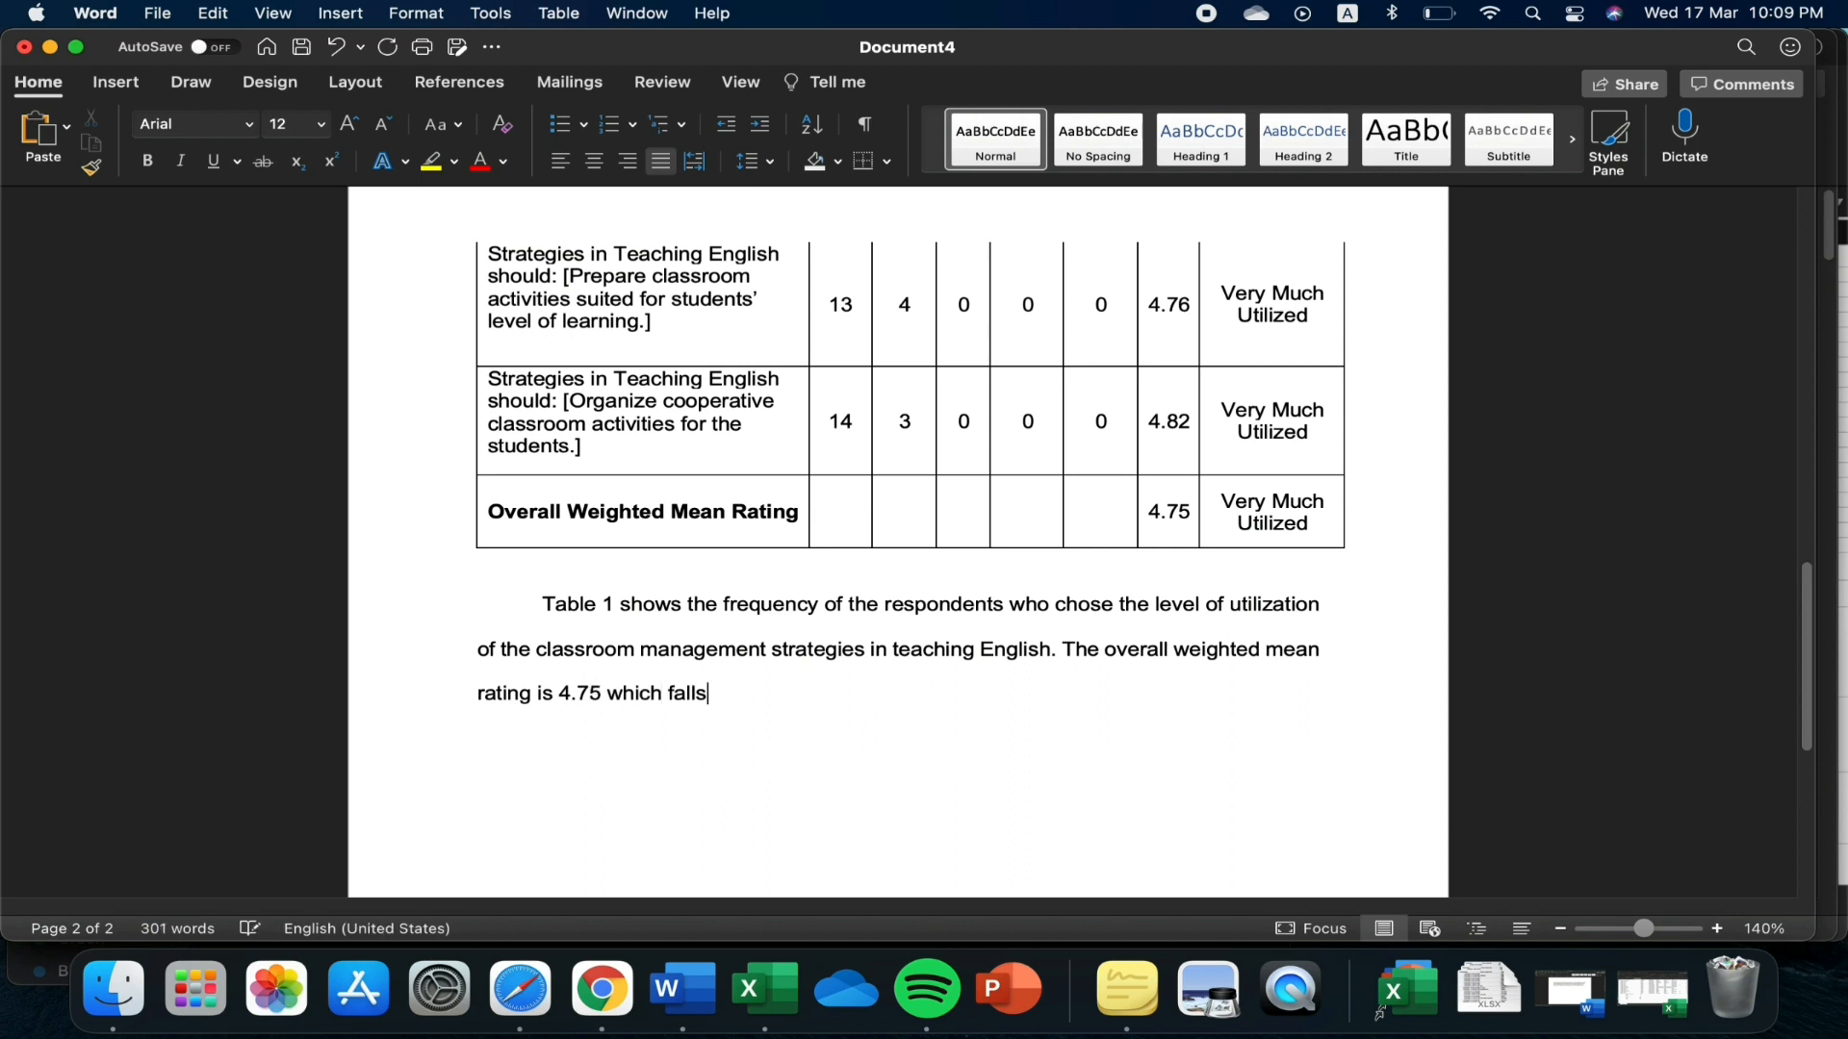
text(un)
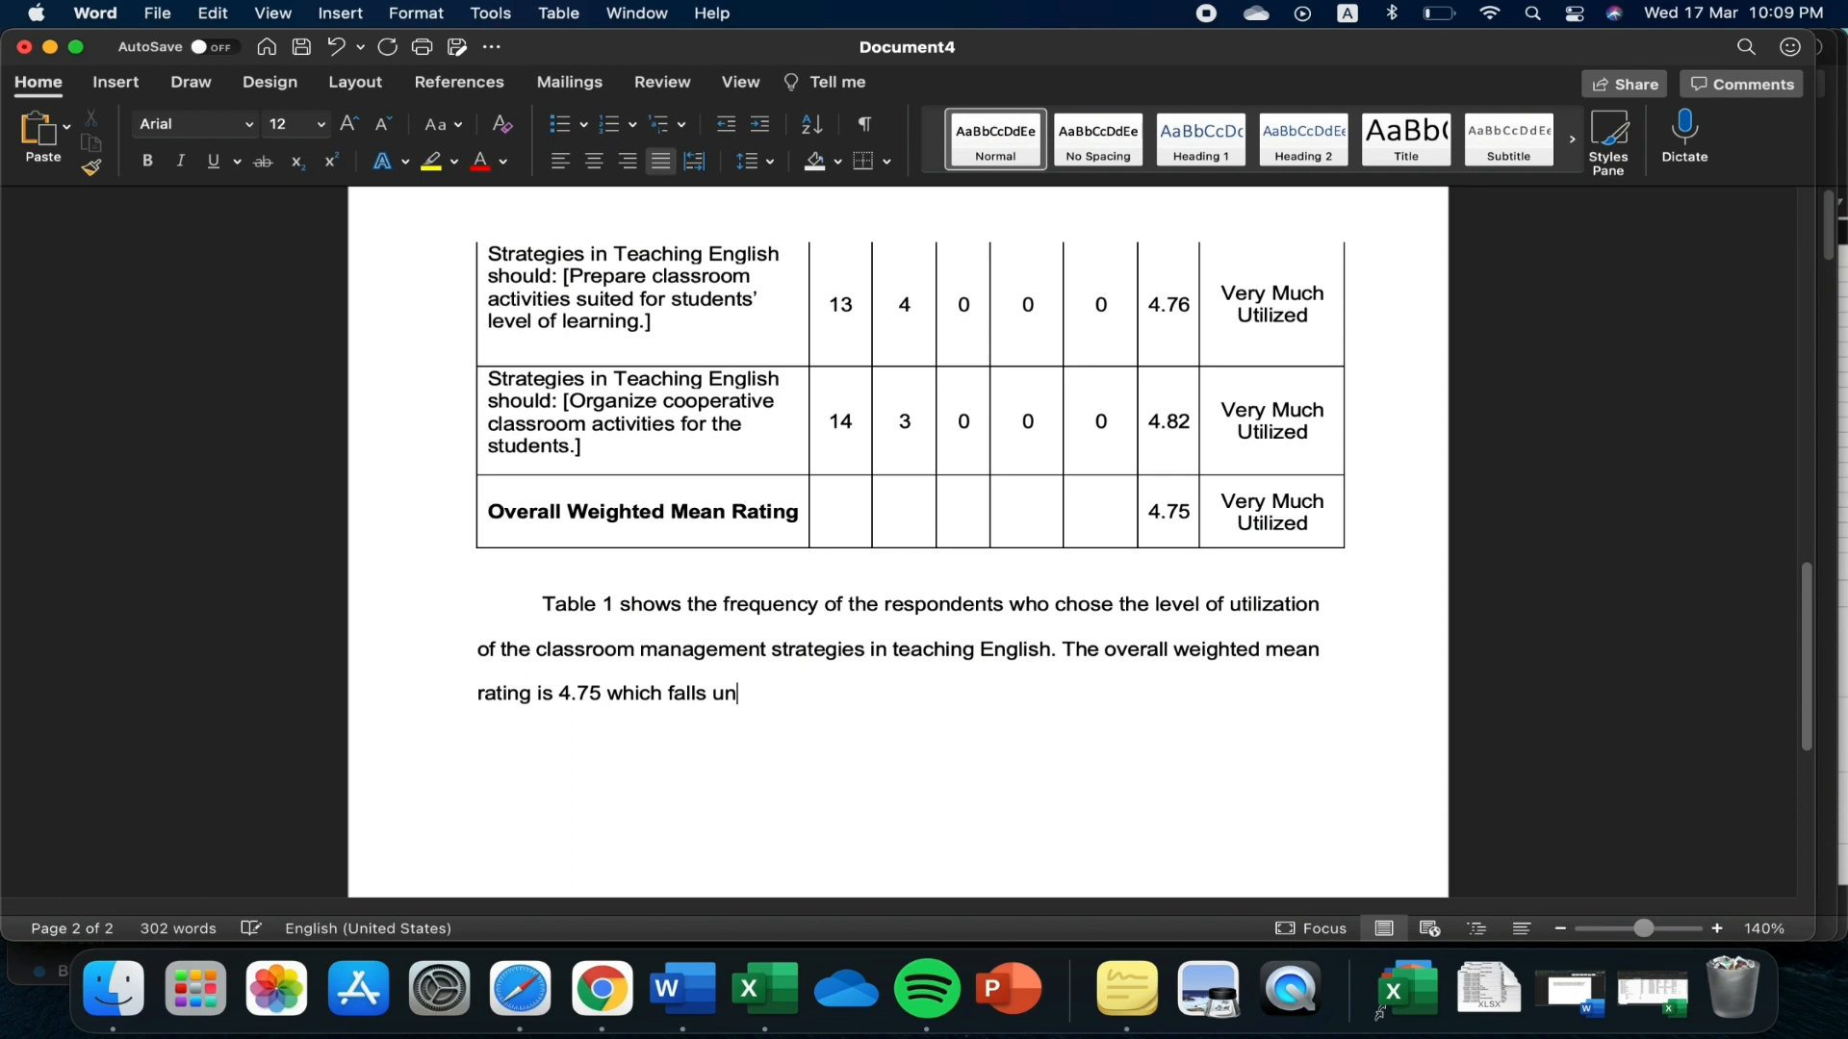
text(der the)
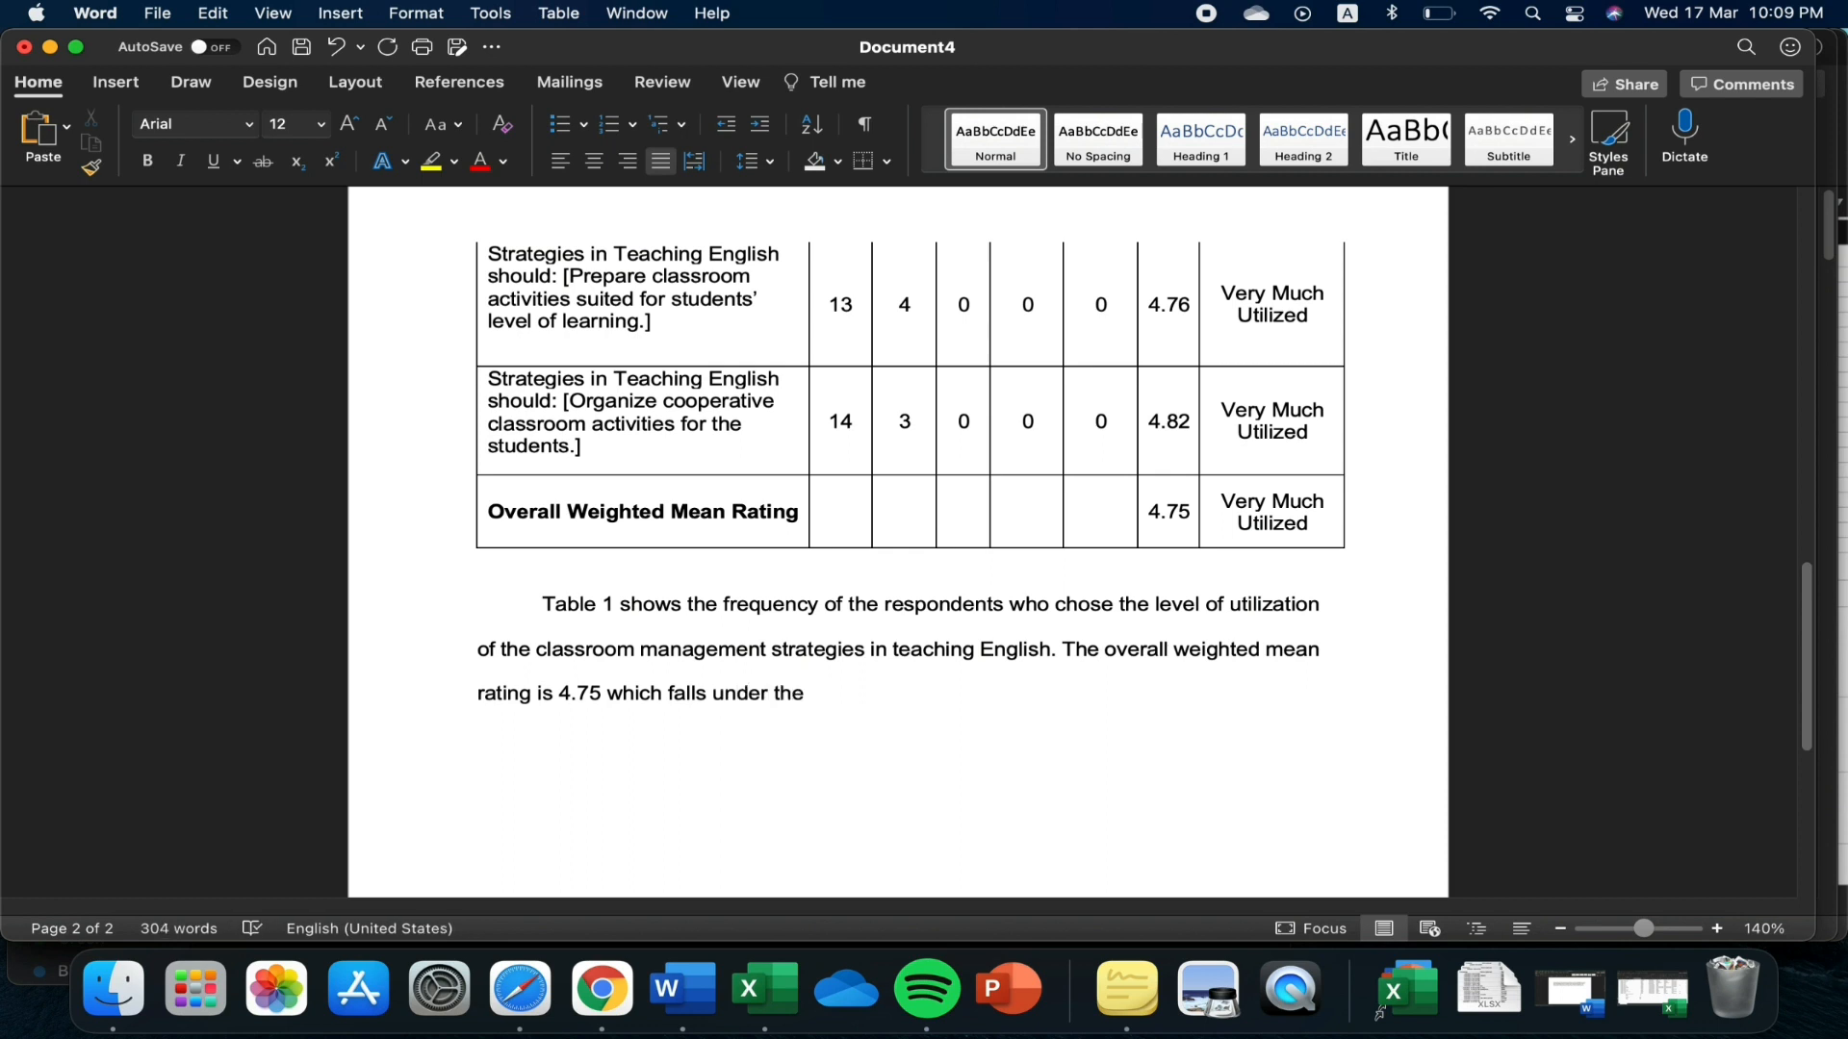
text( “Very Much Utilized)
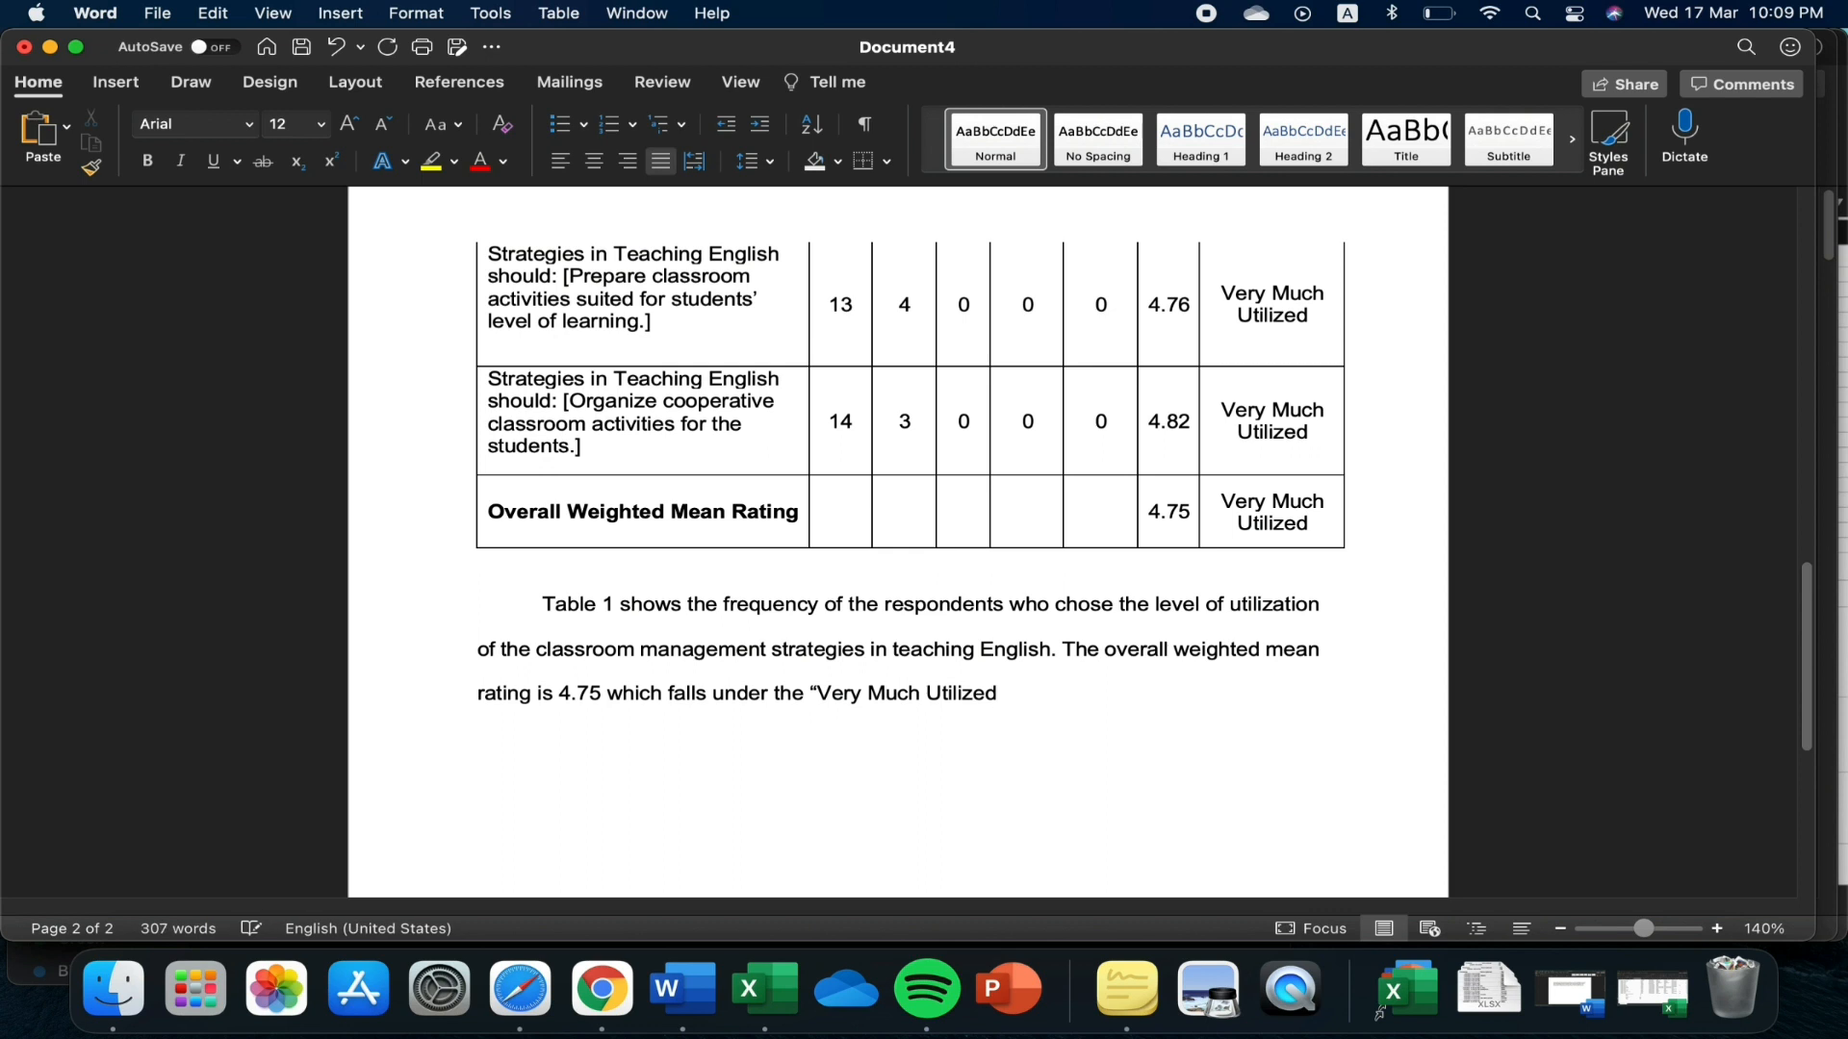
text(" level.)
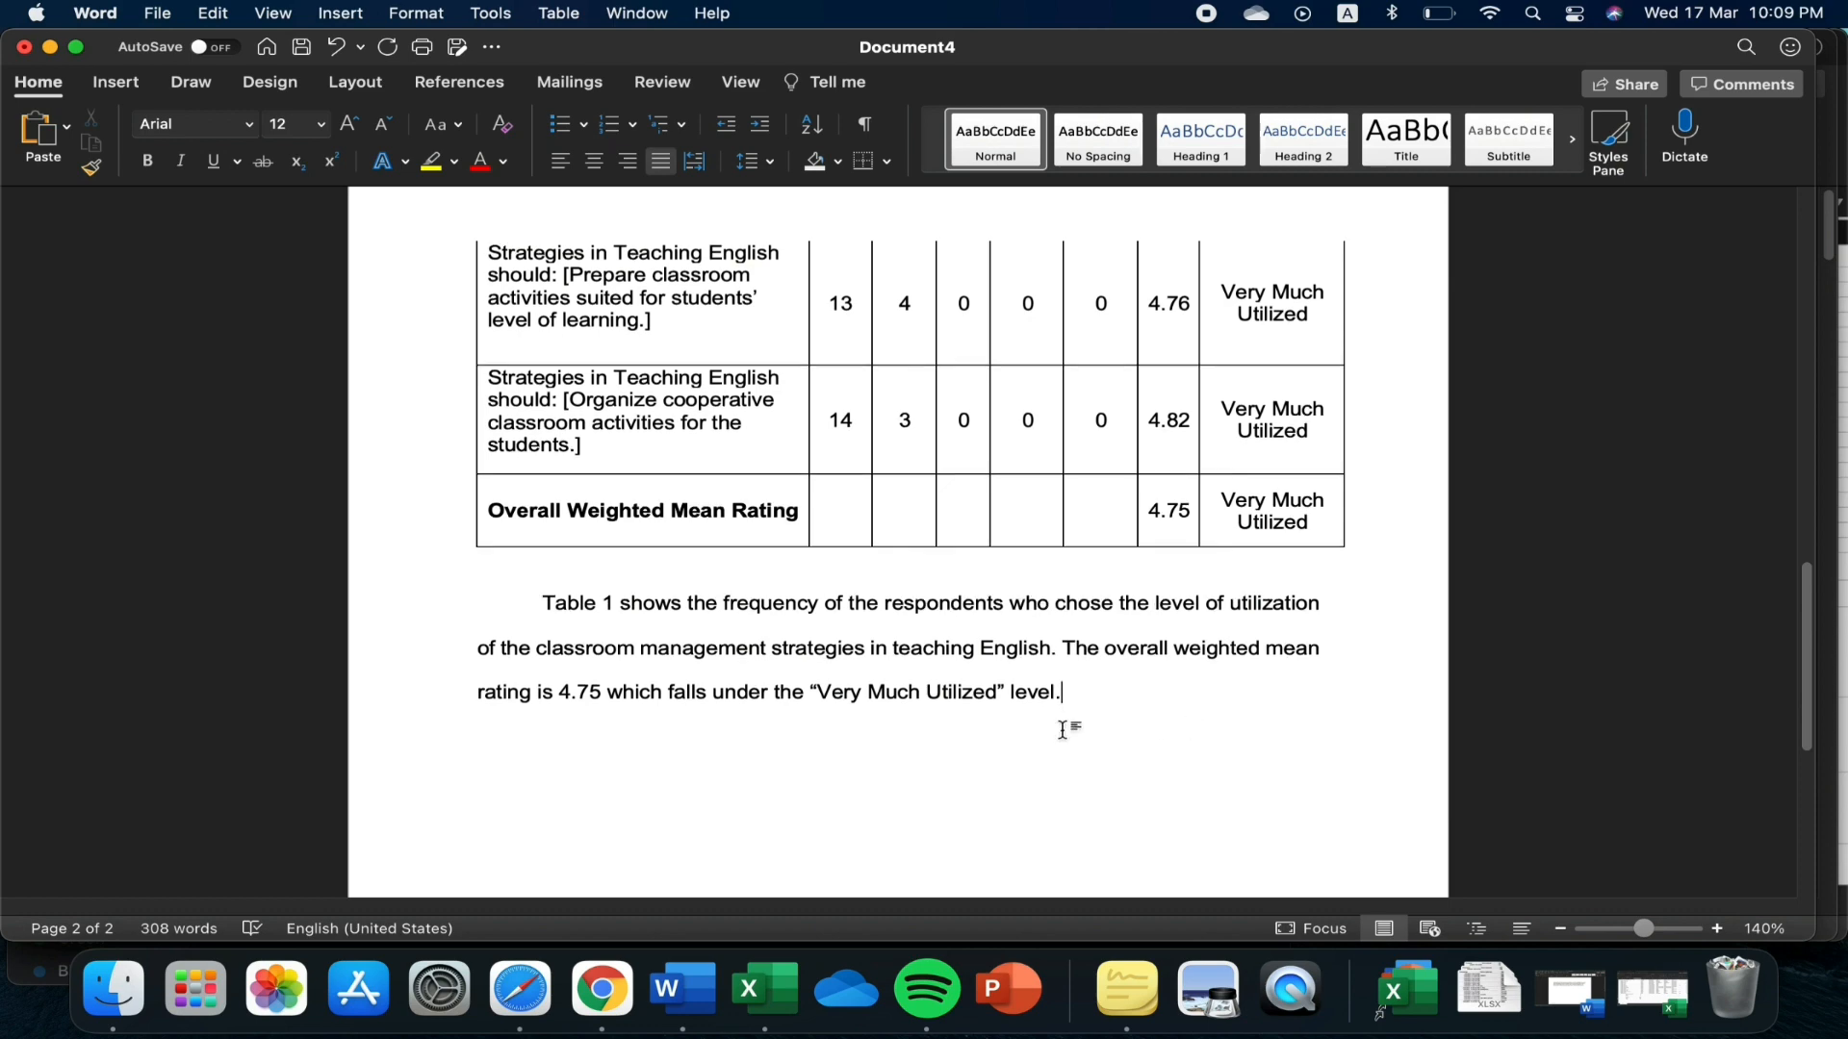
Start a new line below the interpretation paragraph and review the titled table from beginning to end
scroll(1064, 730, up, 3)
scroll(1064, 731, up, 5)
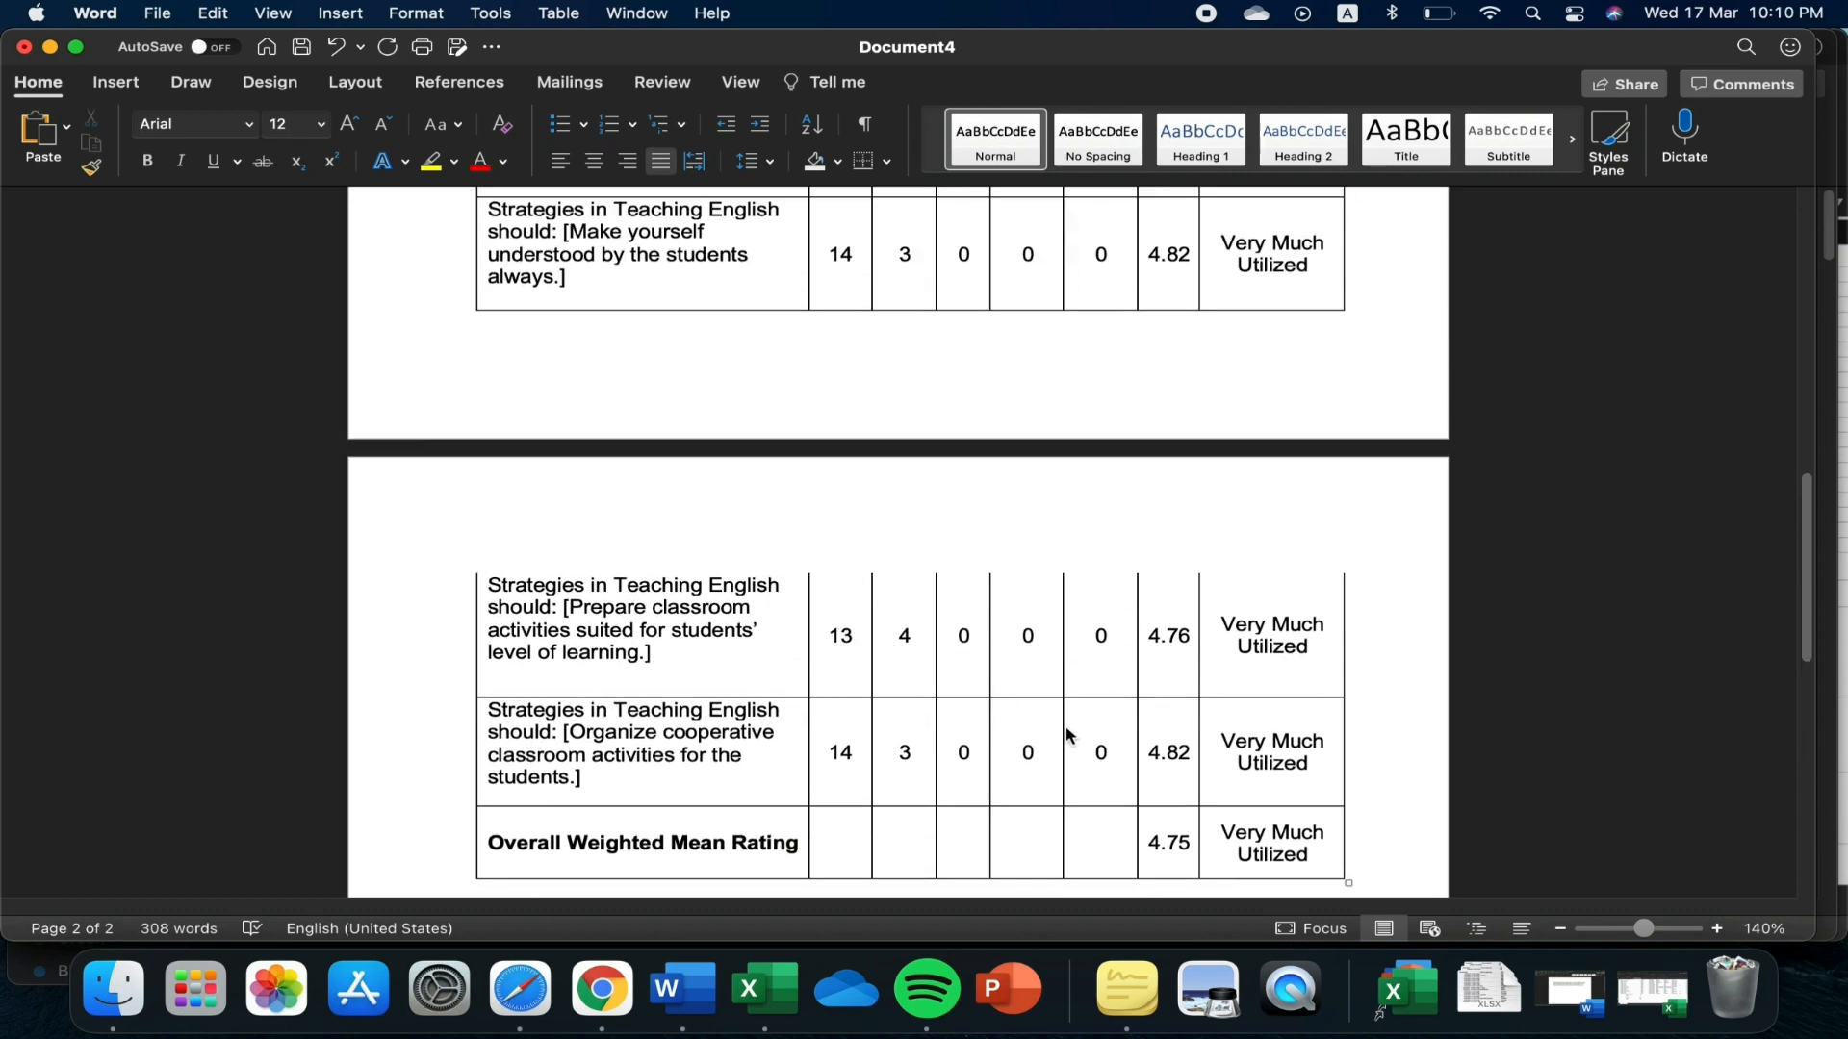
scroll(1065, 724, down, 6)
scroll(1065, 723, down, 8)
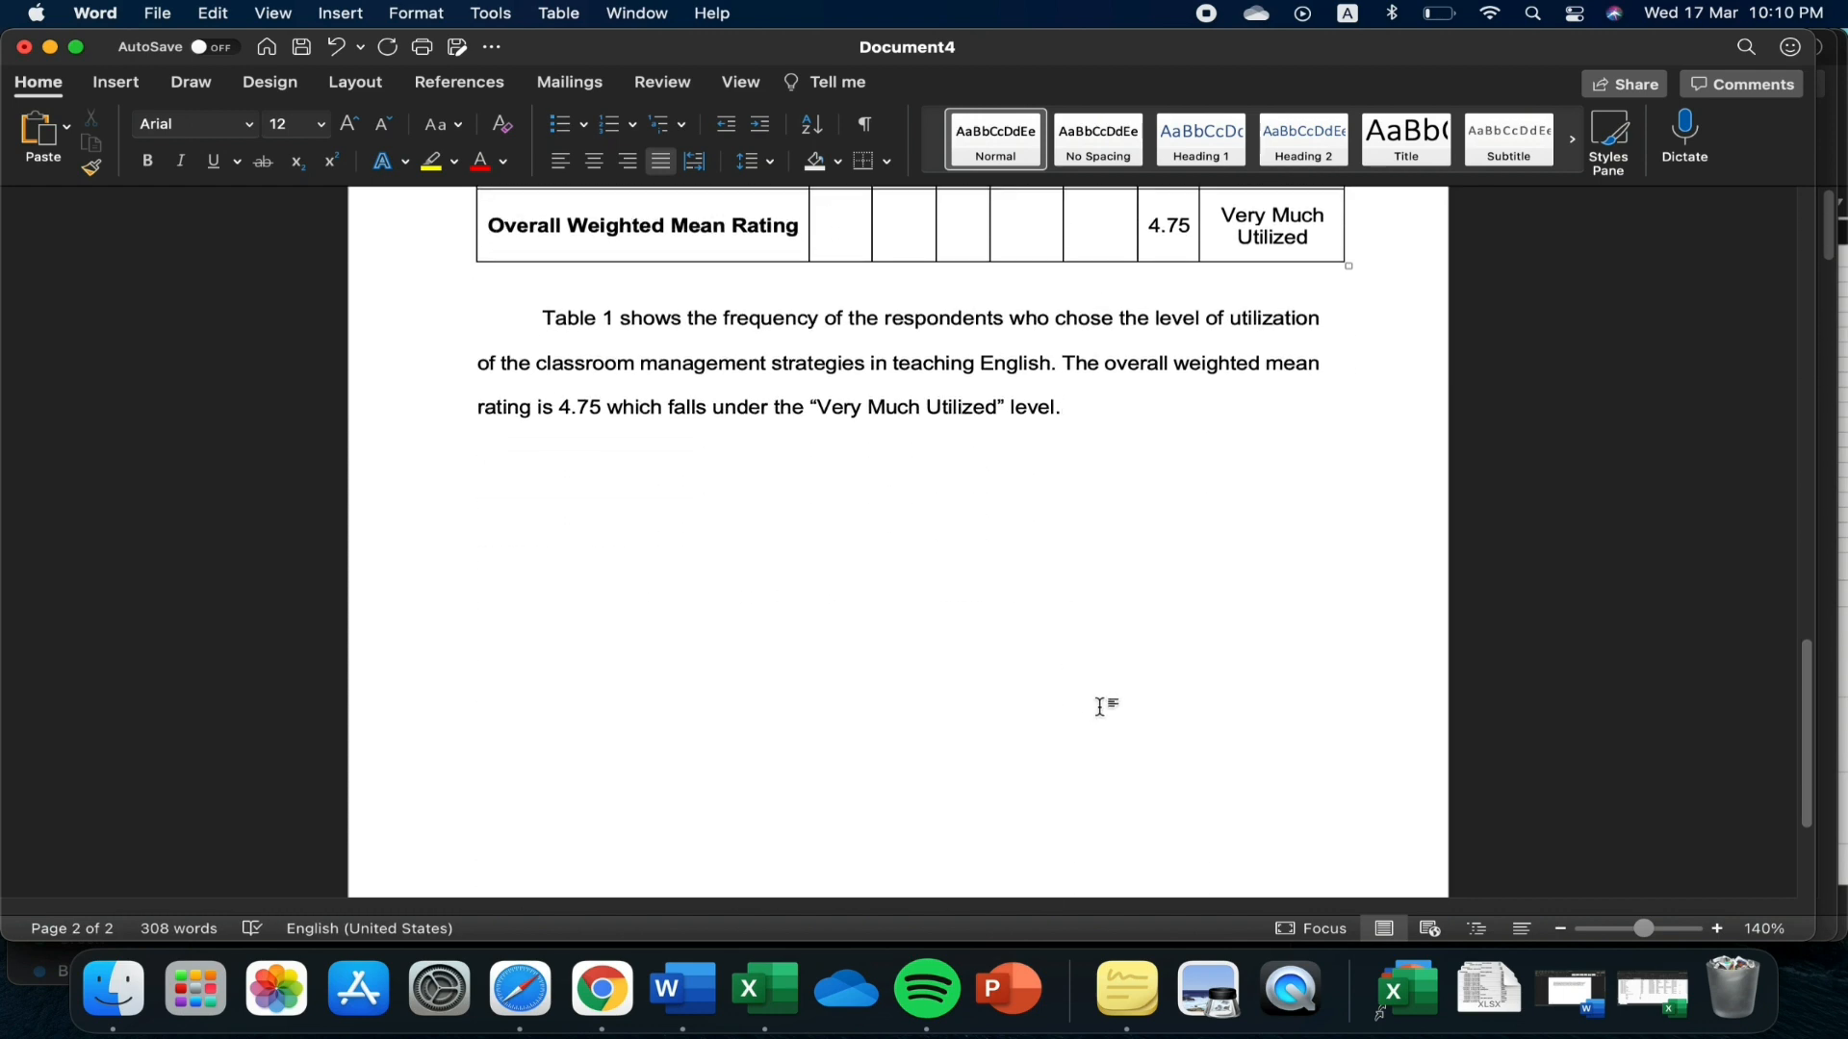
key(Return)
scroll(1113, 705, up, 20)
scroll(1158, 671, up, 7)
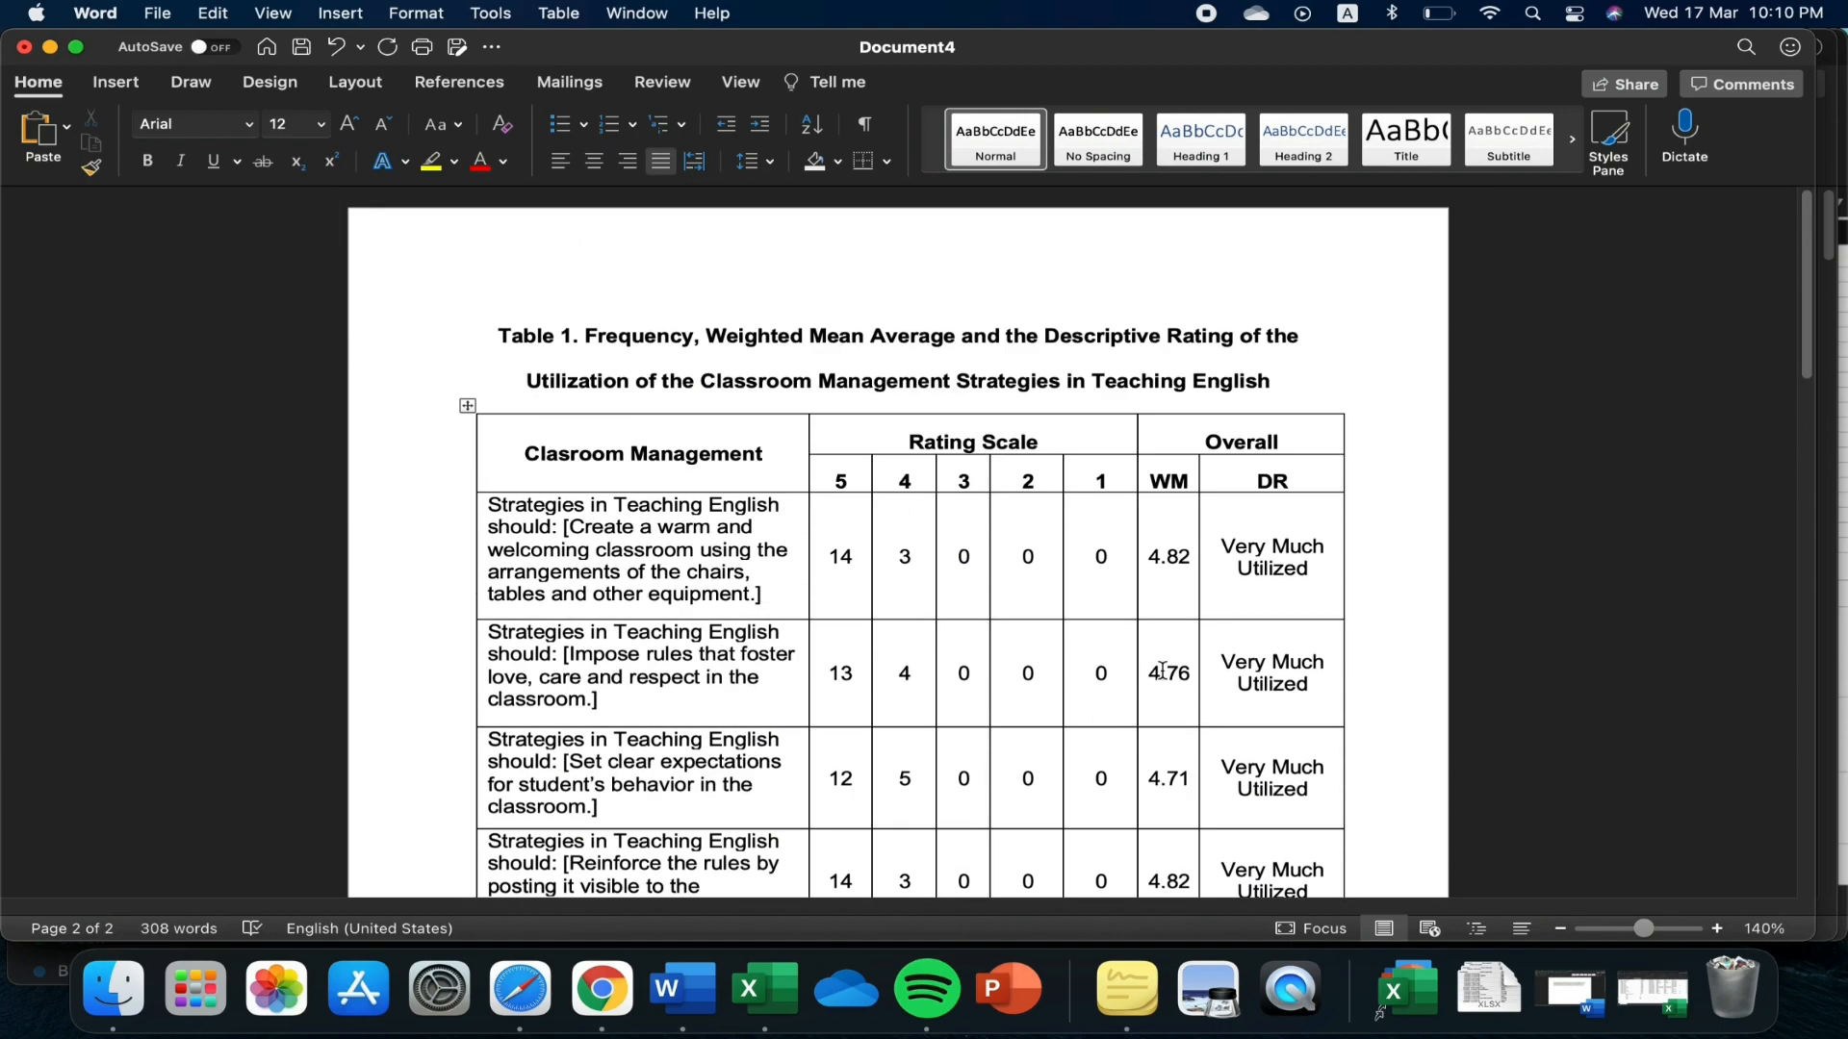
scroll(1159, 665, down, 20)
scroll(1205, 645, down, 10)
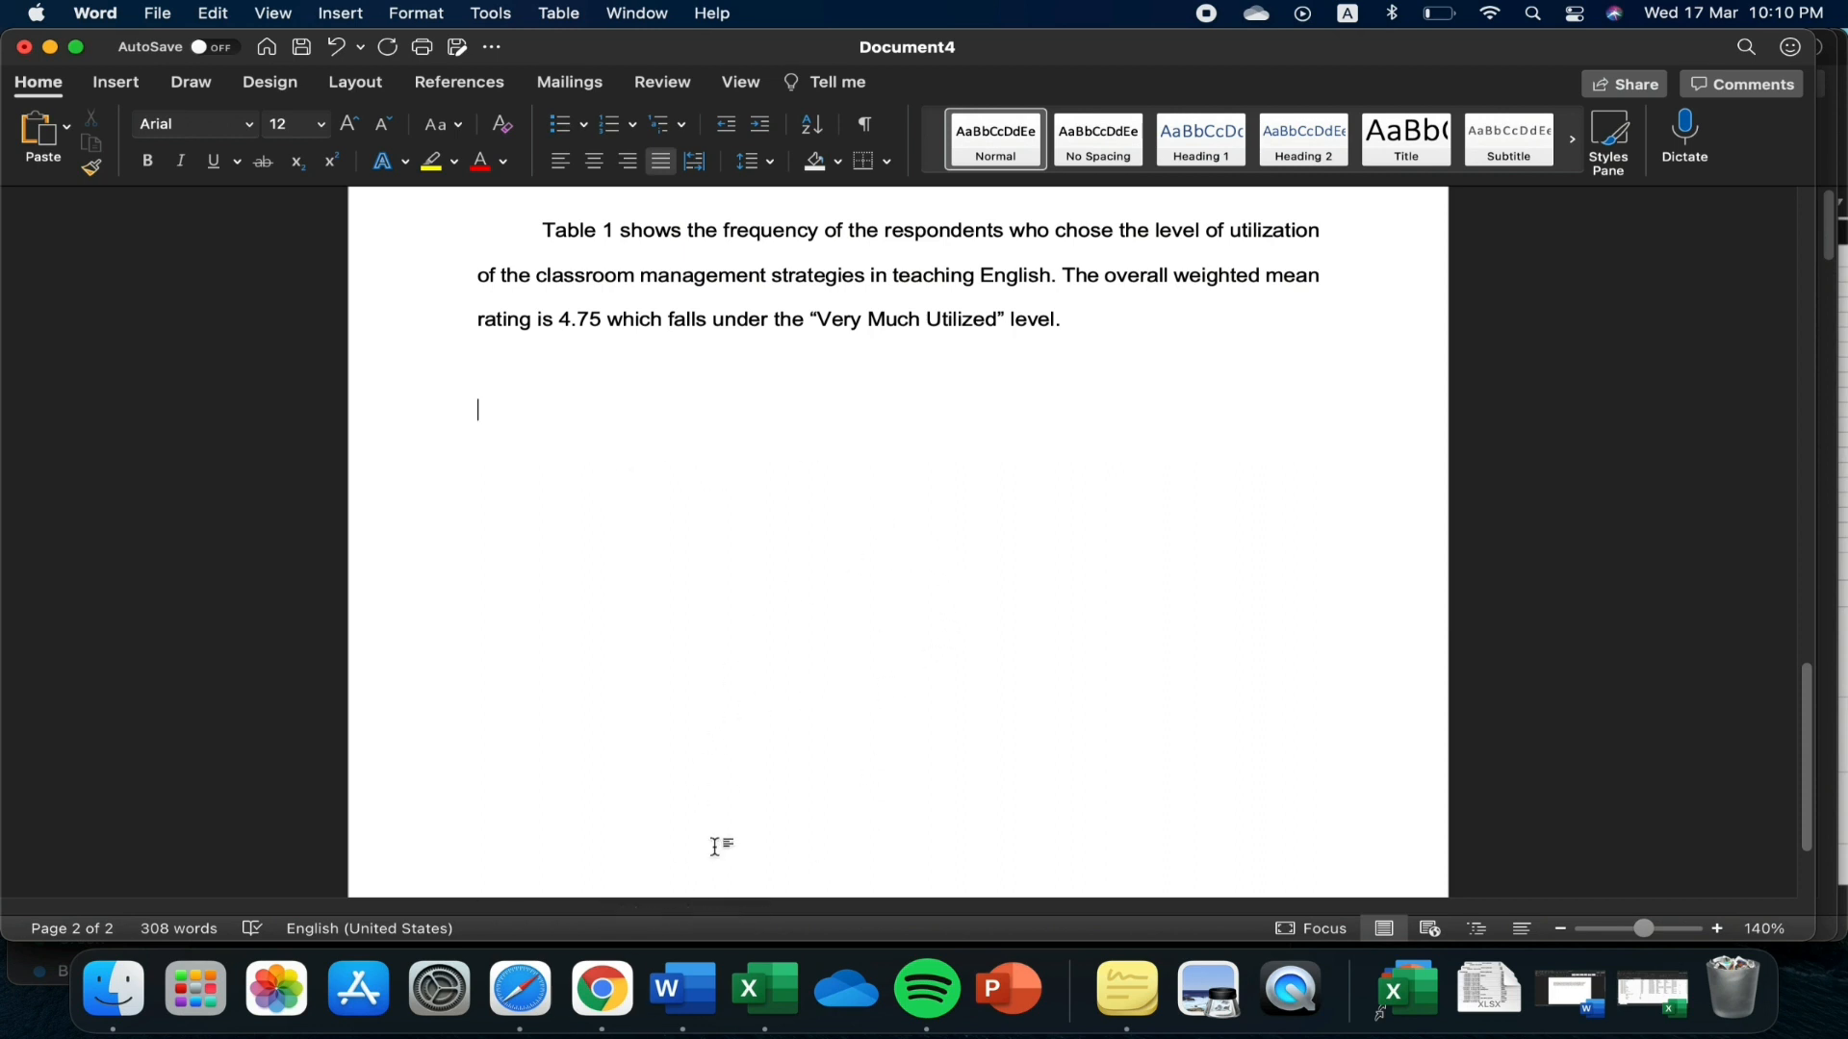
scroll(754, 785, up, 5)
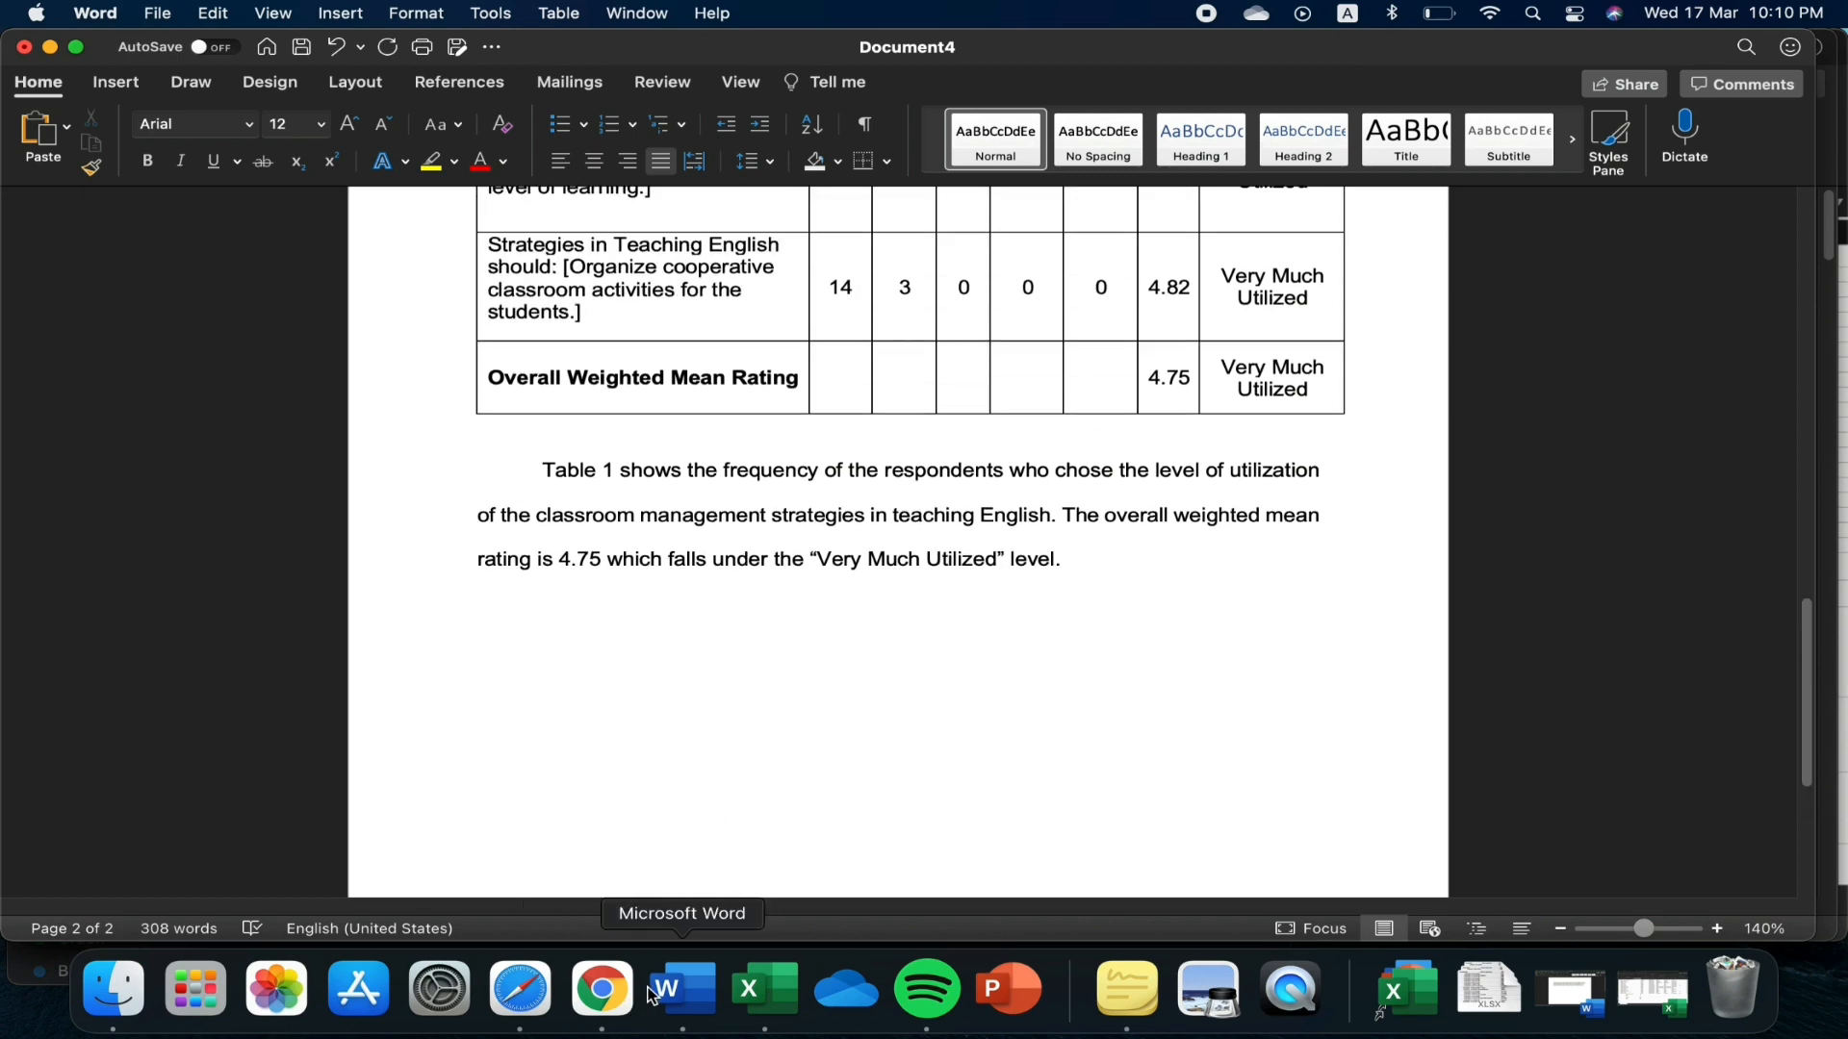
Switch to the Excel responses workbook and examine the rating table on the Cooperative Learning sheet
click(760, 999)
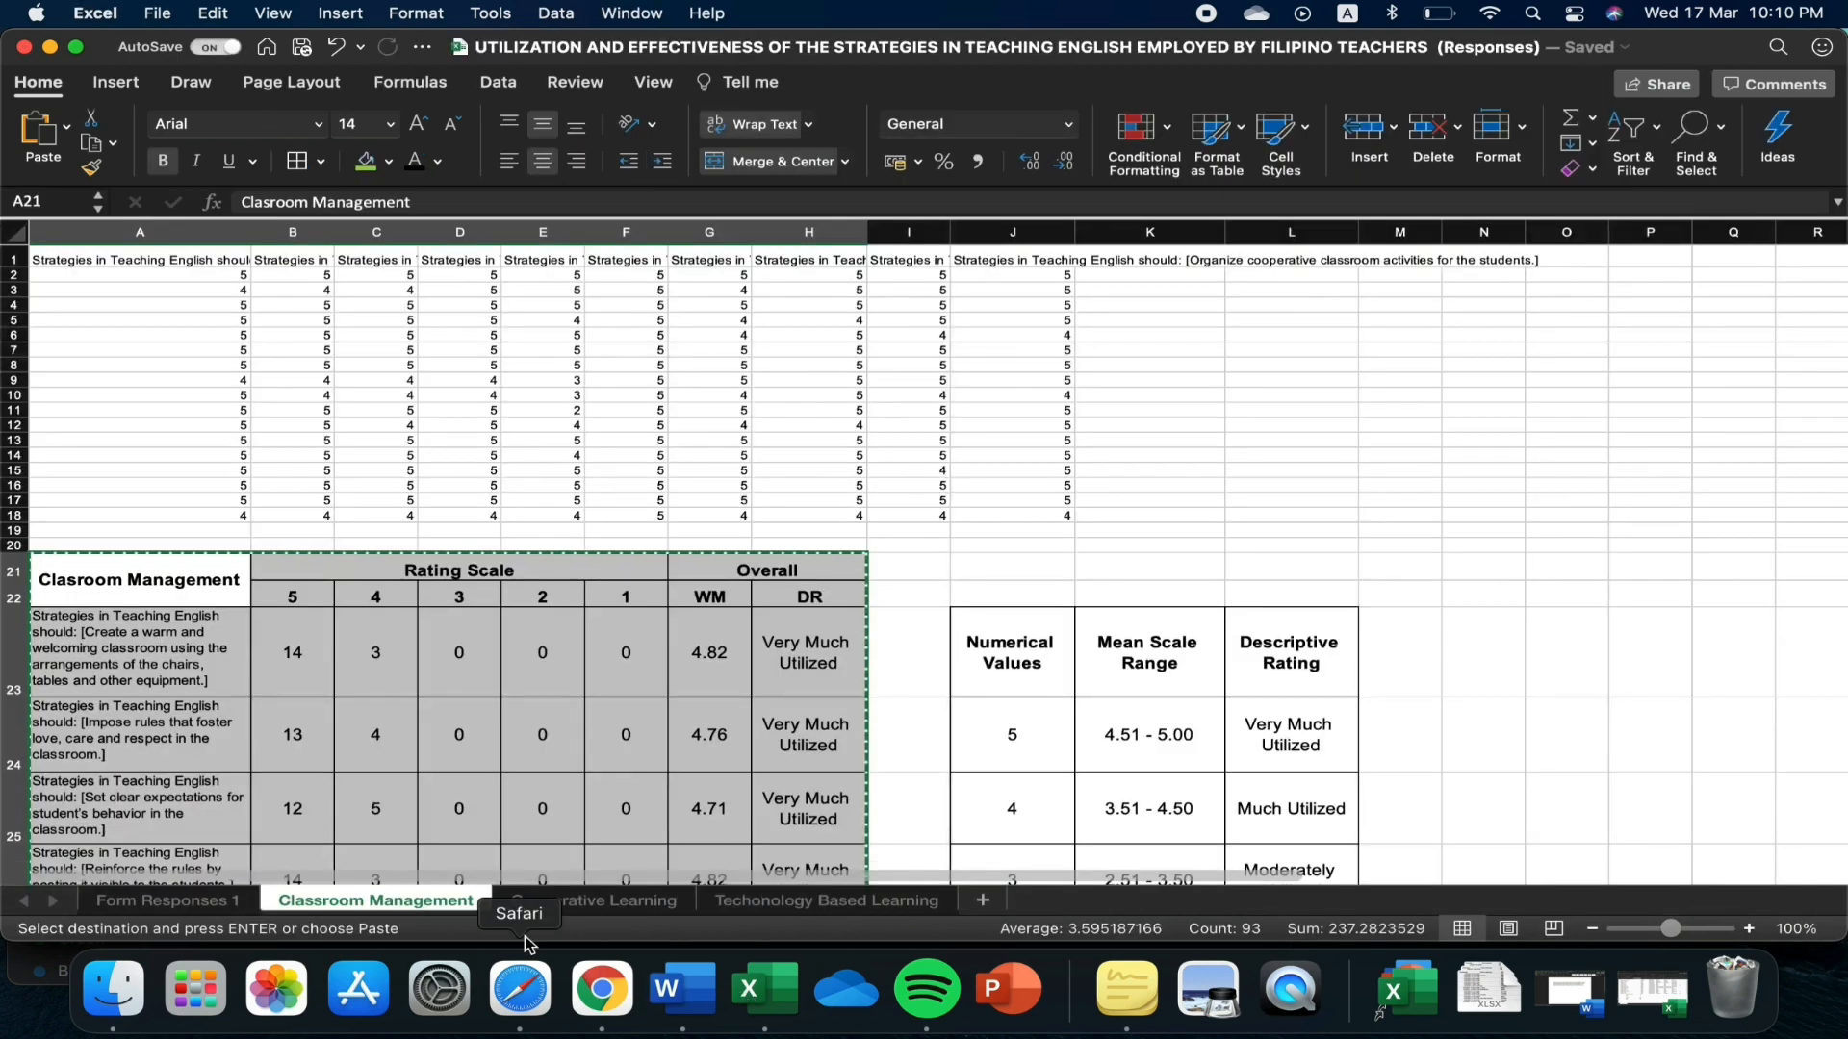
click(572, 902)
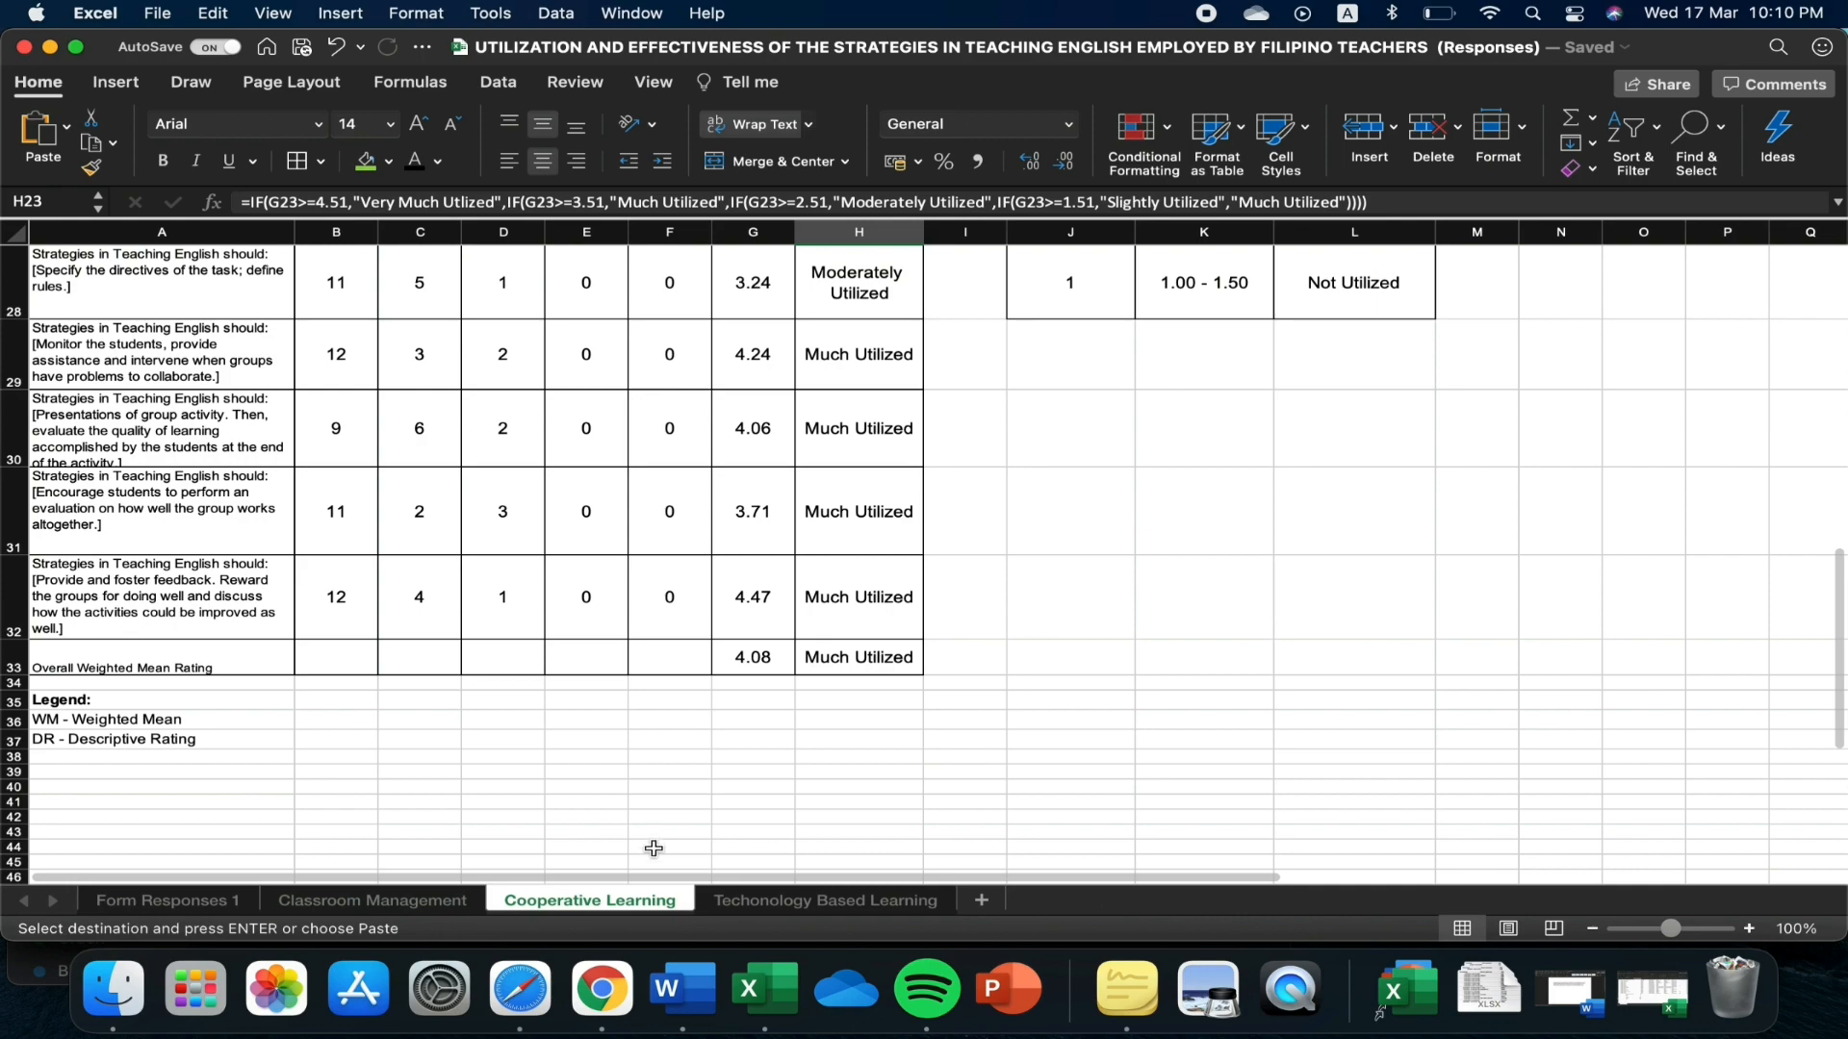
scroll(574, 736, up, 10)
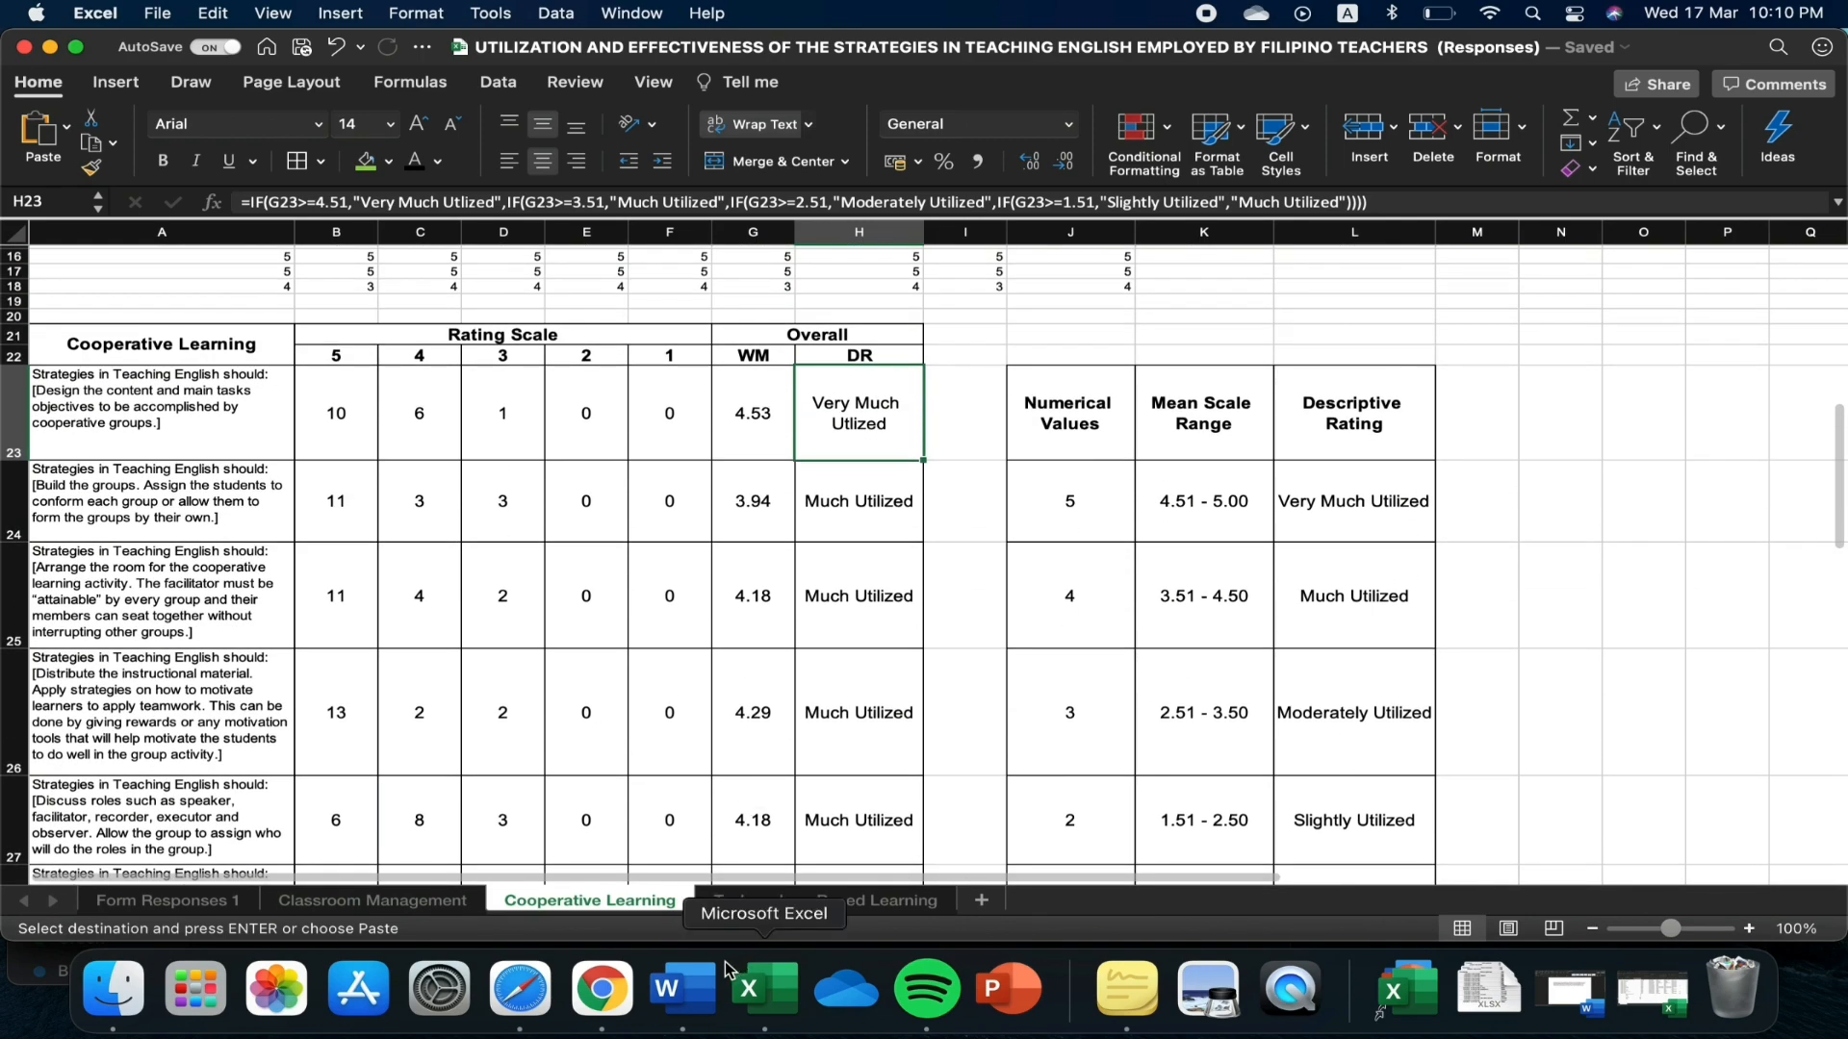
Return to Word and bring the open Activity 2 document to the front
click(700, 992)
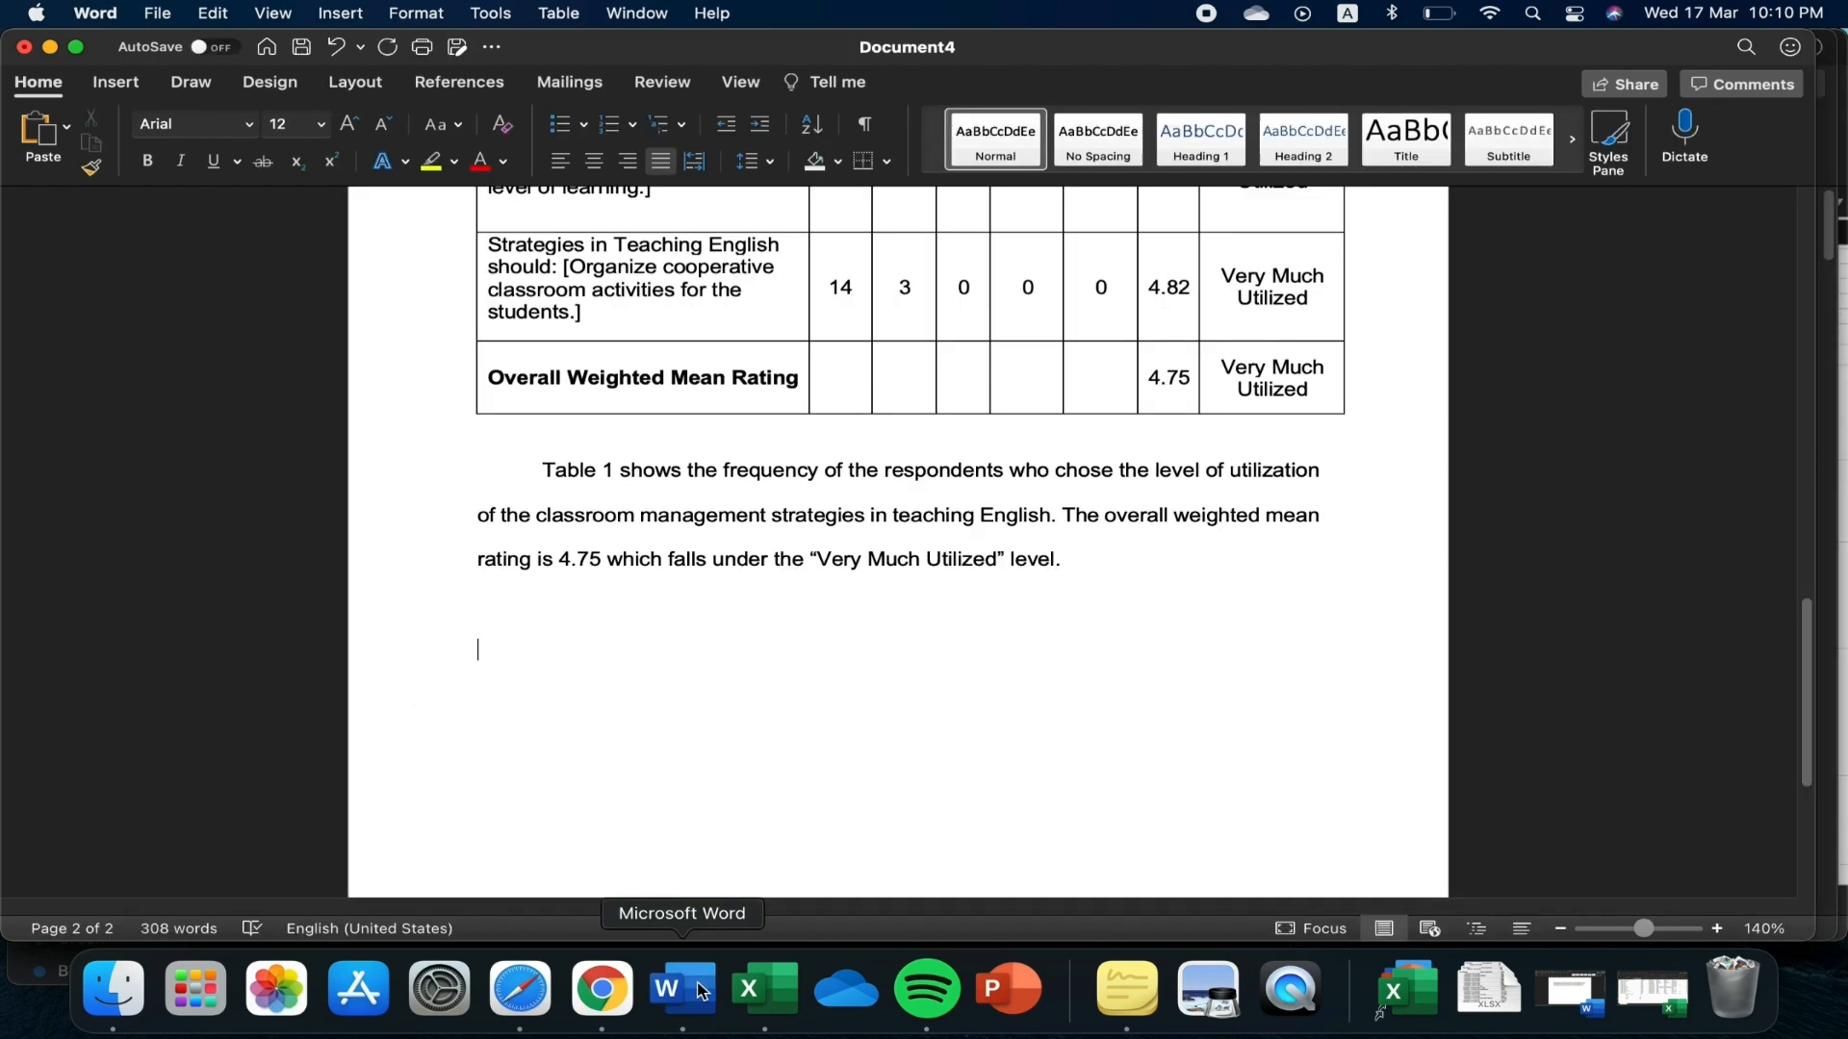
right_click(717, 989)
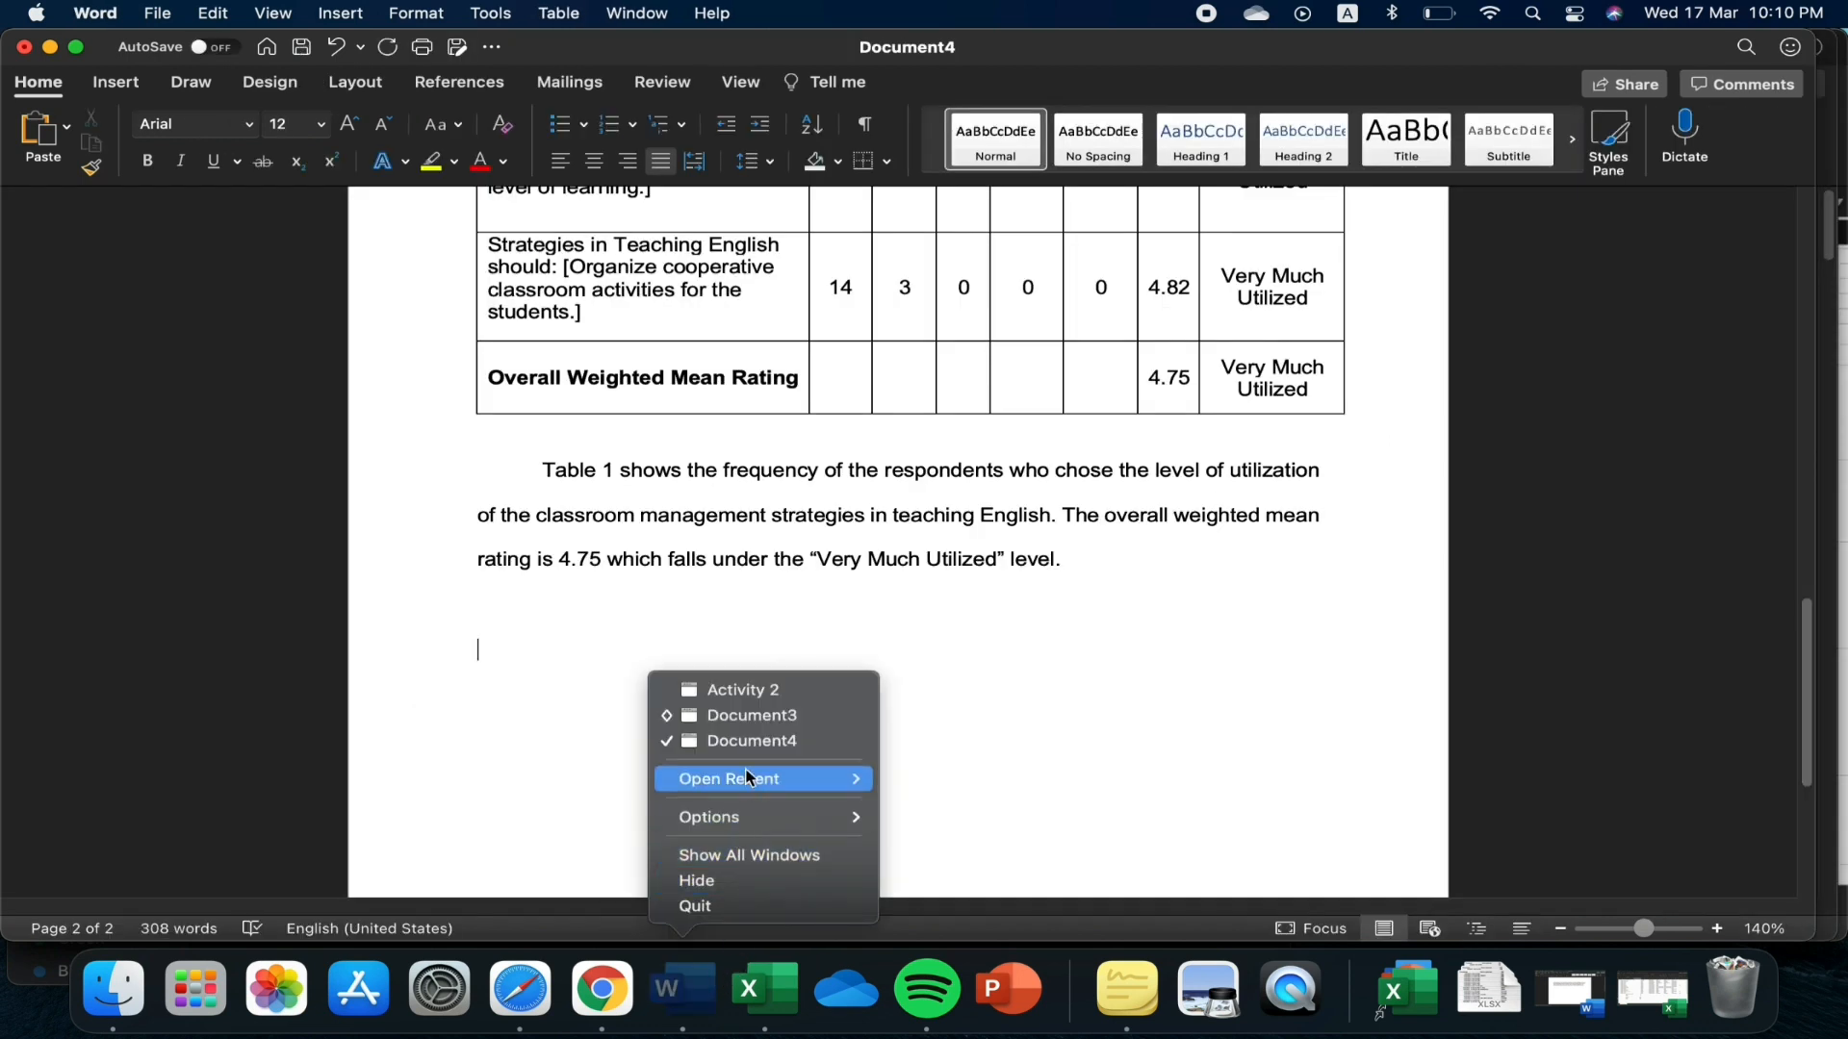
click(743, 690)
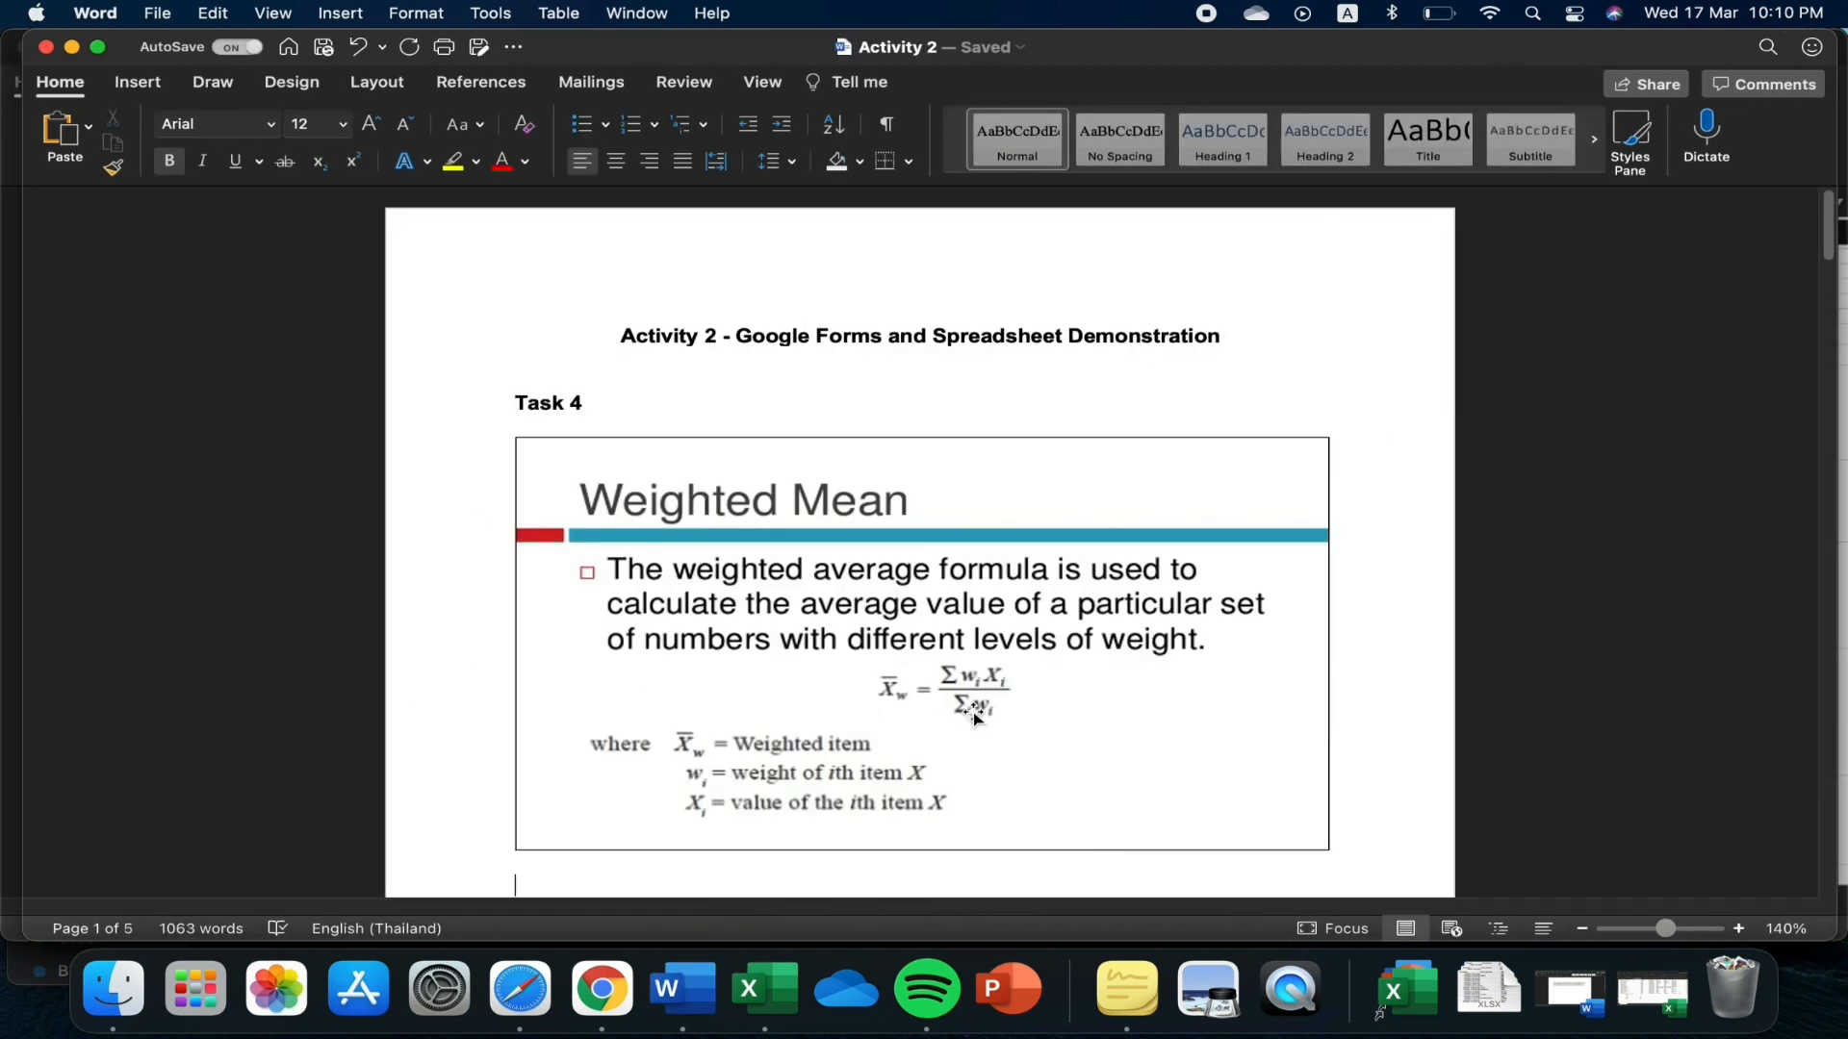
Copy everything in Activity 2 from the Table 2 title through the interpretation paragraph below Table 3
scroll(984, 732, down, 10)
scroll(983, 732, down, 20)
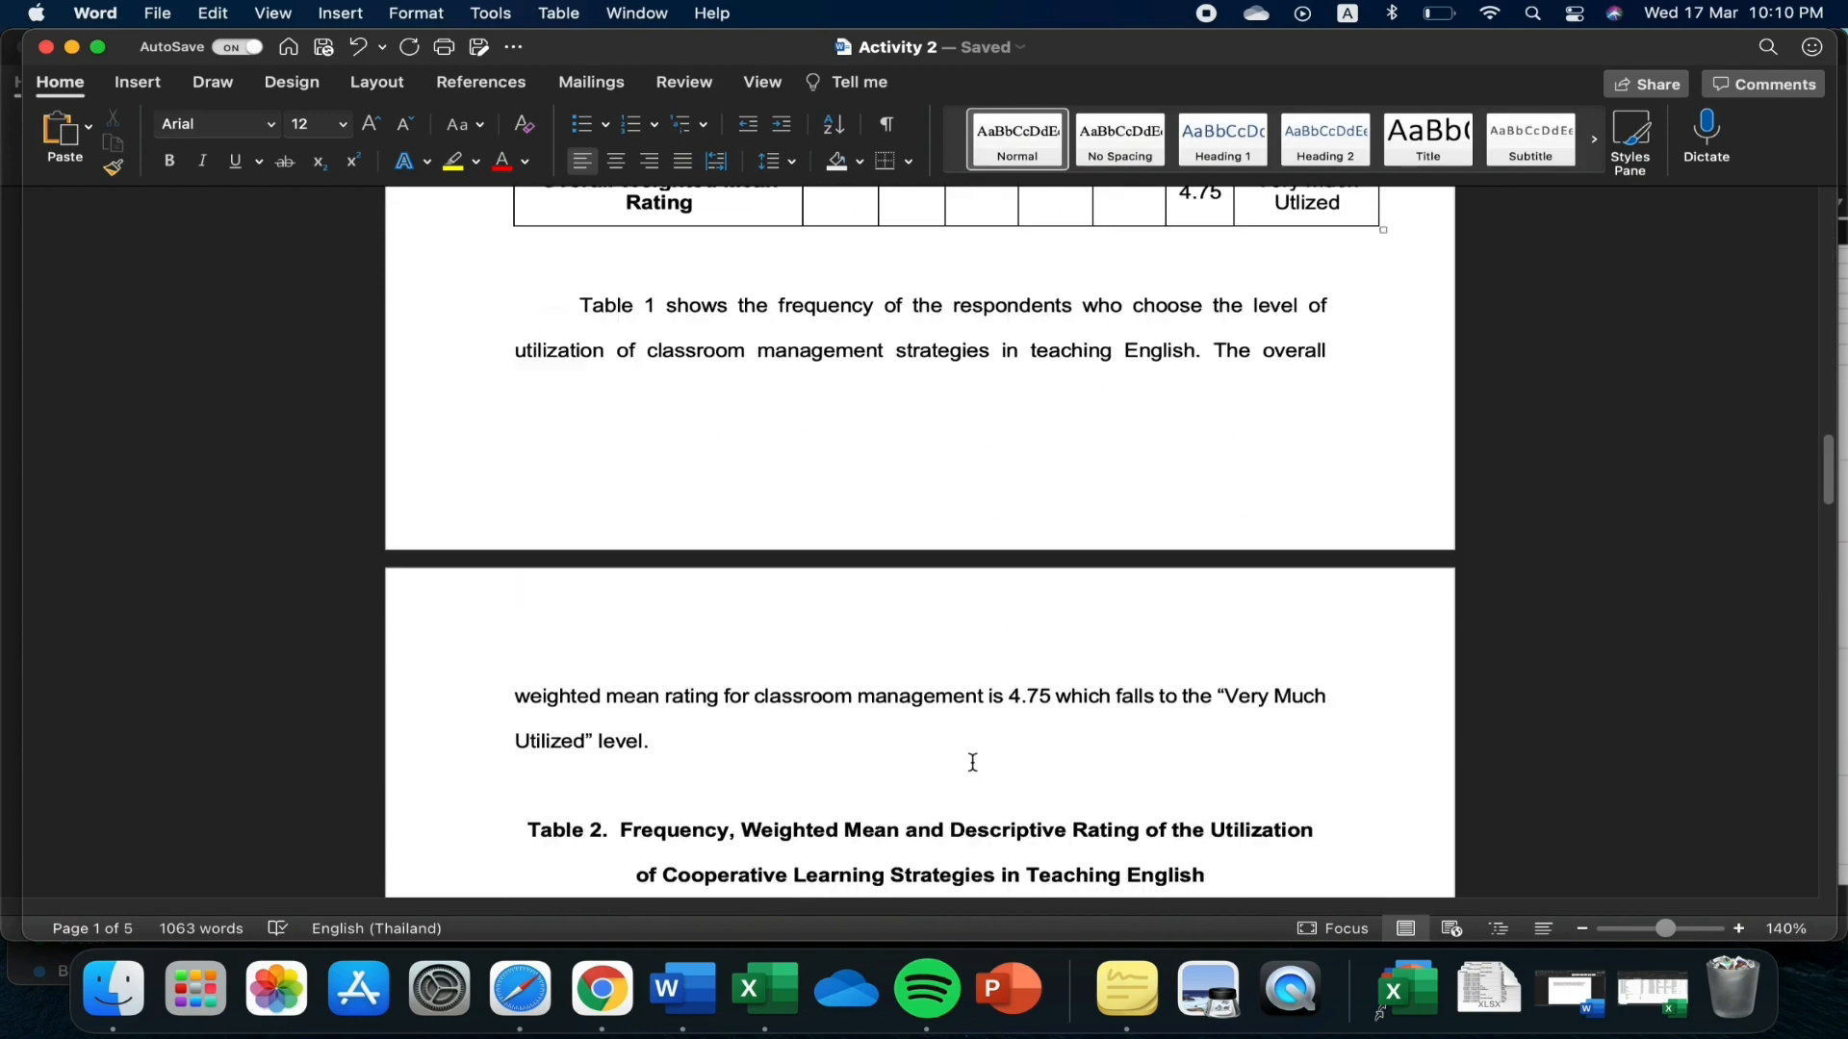
scroll(961, 785, up, 5)
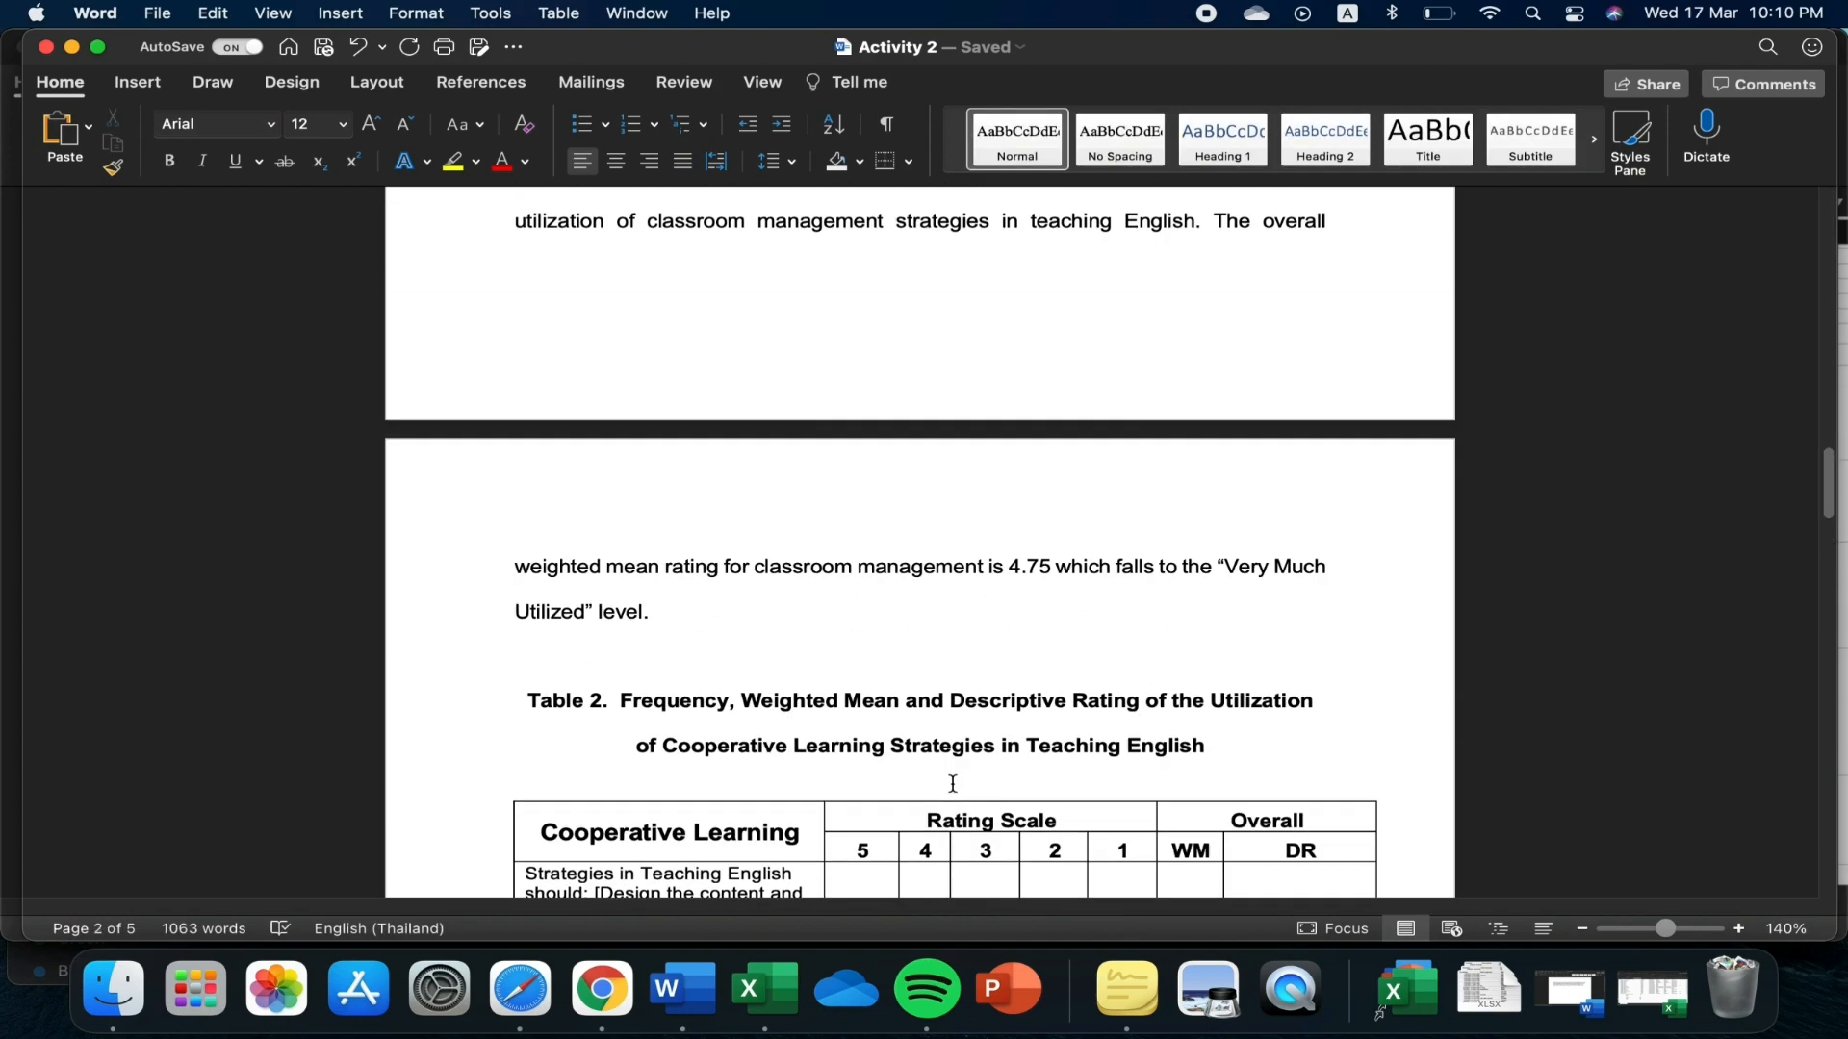
drag(536, 713, 1160, 886)
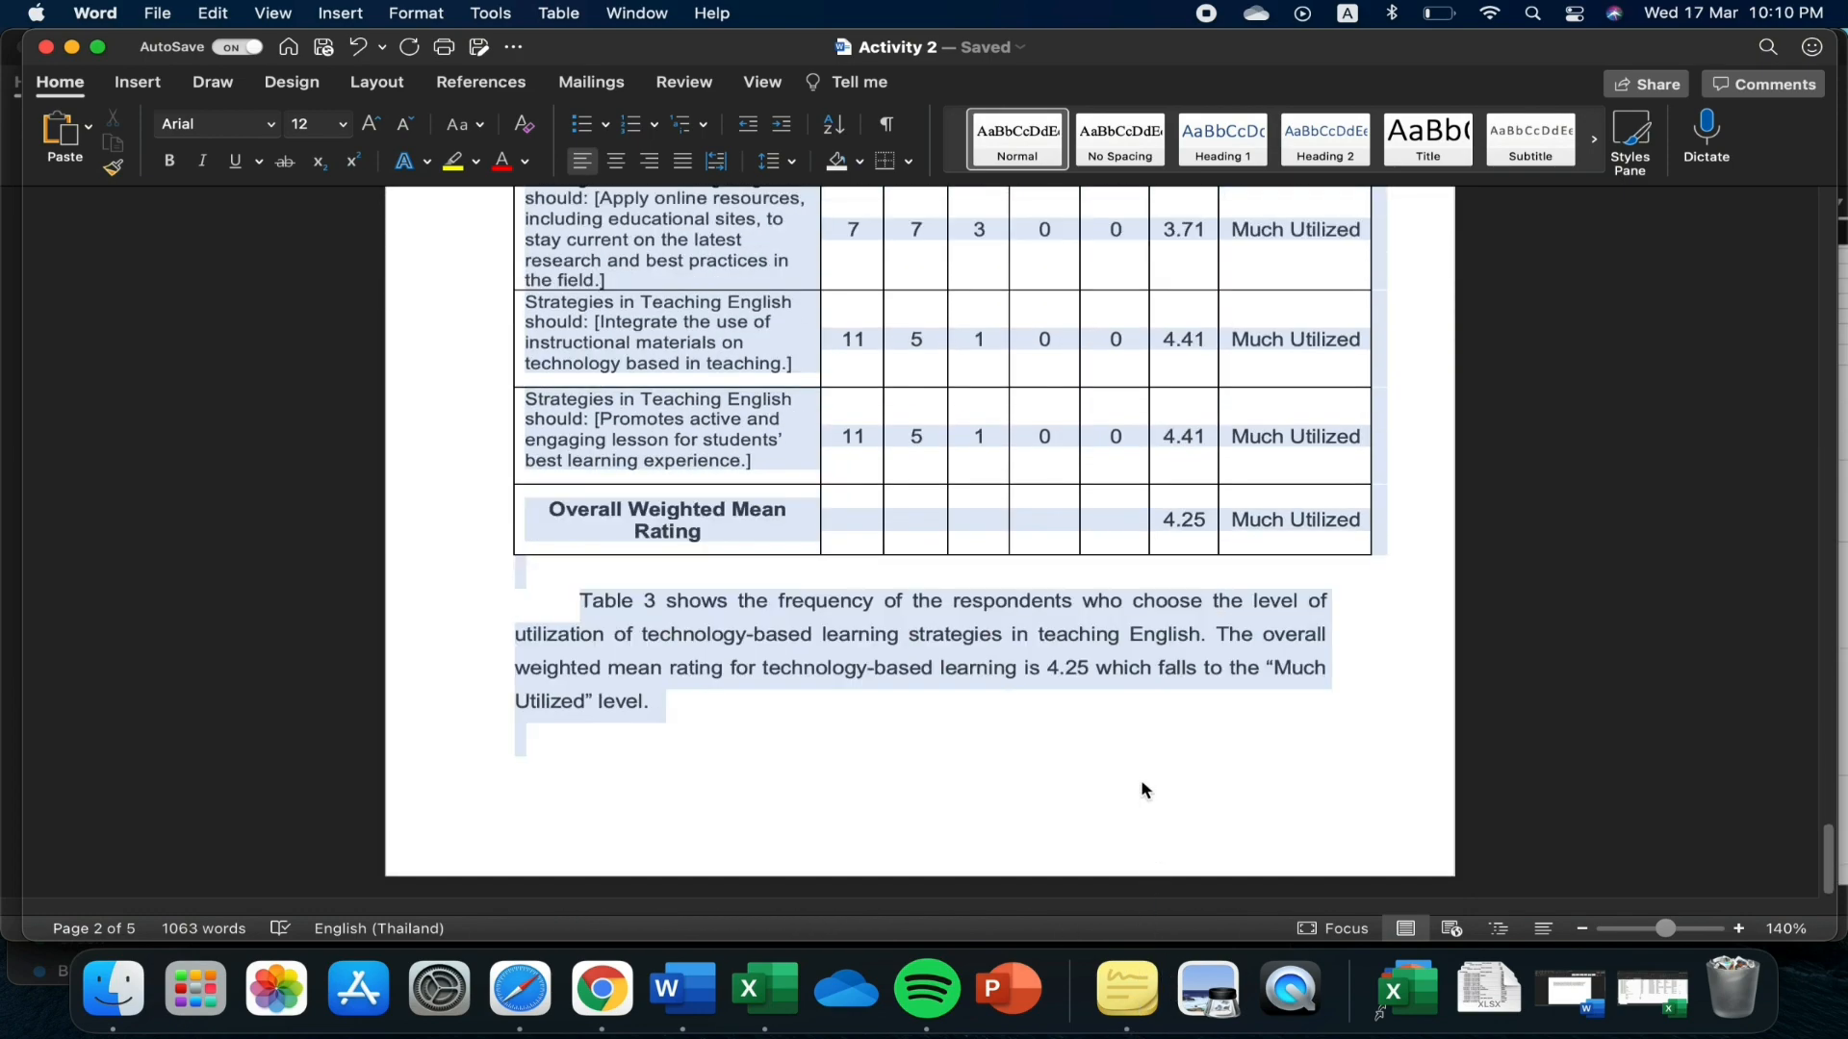
right_click(955, 674)
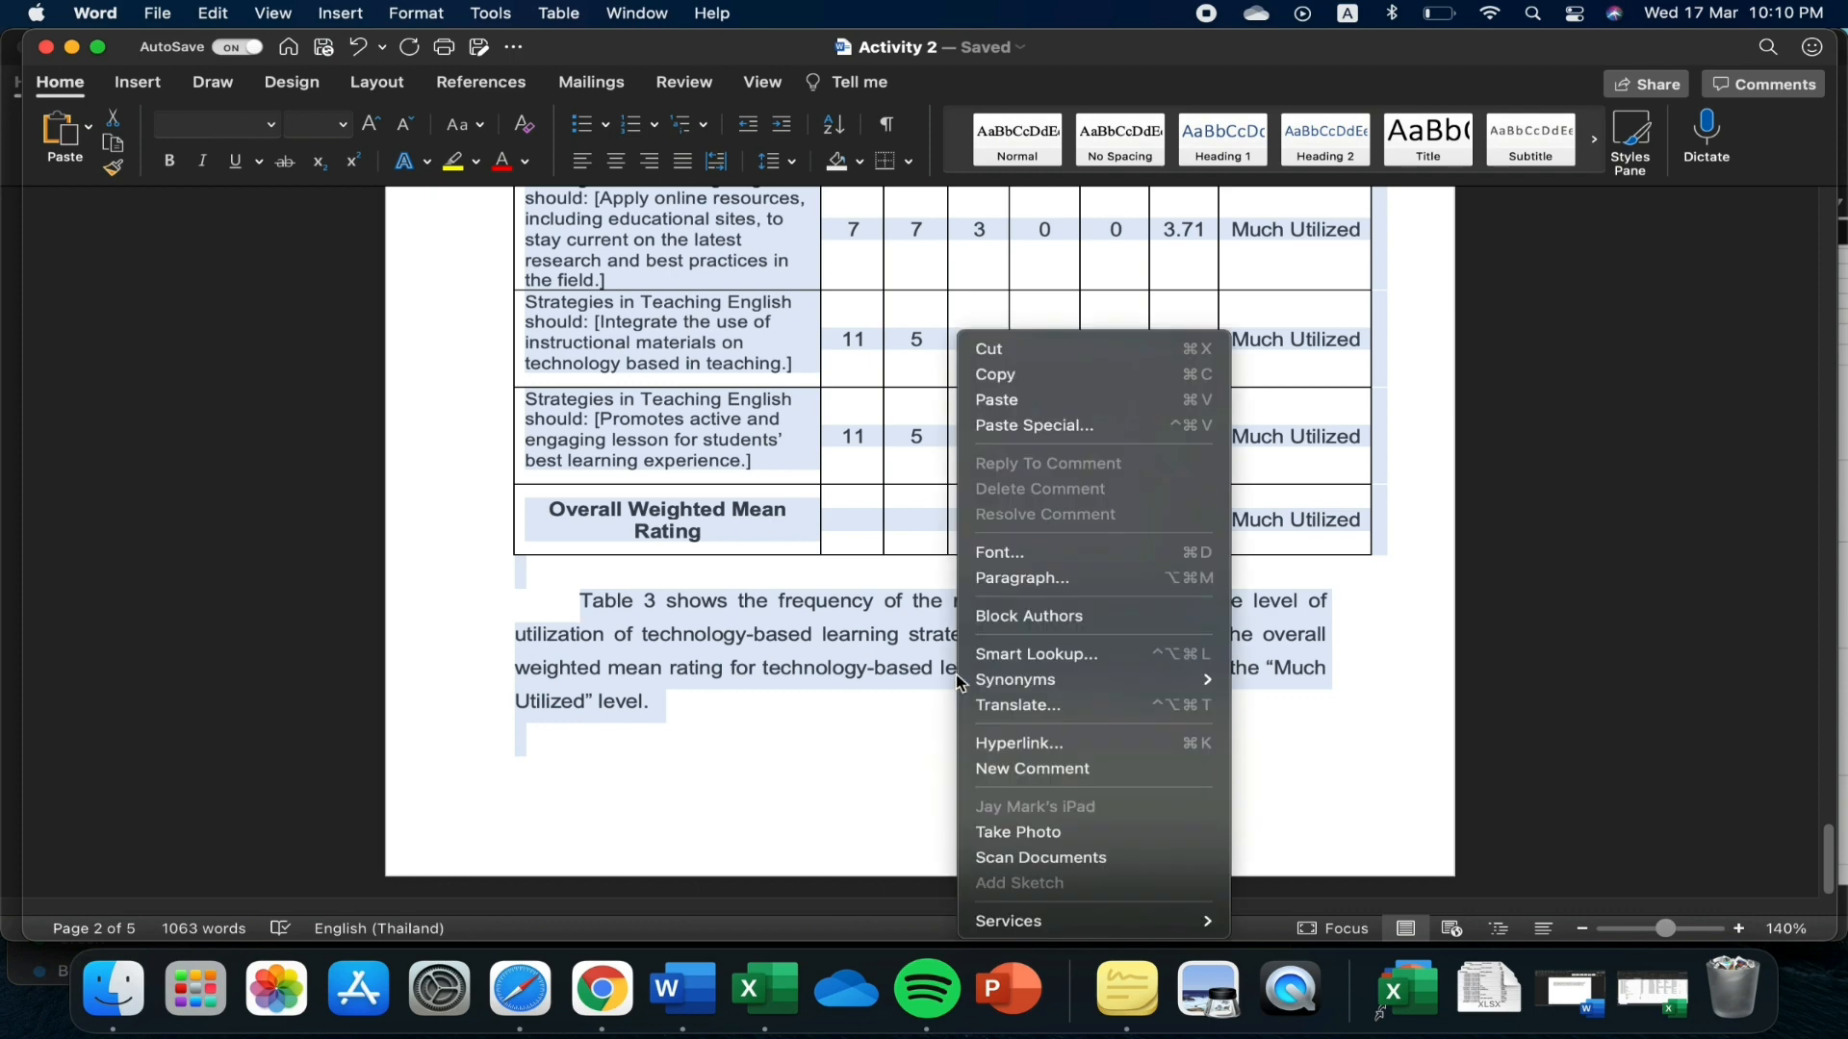
click(1060, 373)
Switch to Document4 and paste the copied Table 2 and Table 3 content below the Table 1 interpretation paragraph
right_click(708, 996)
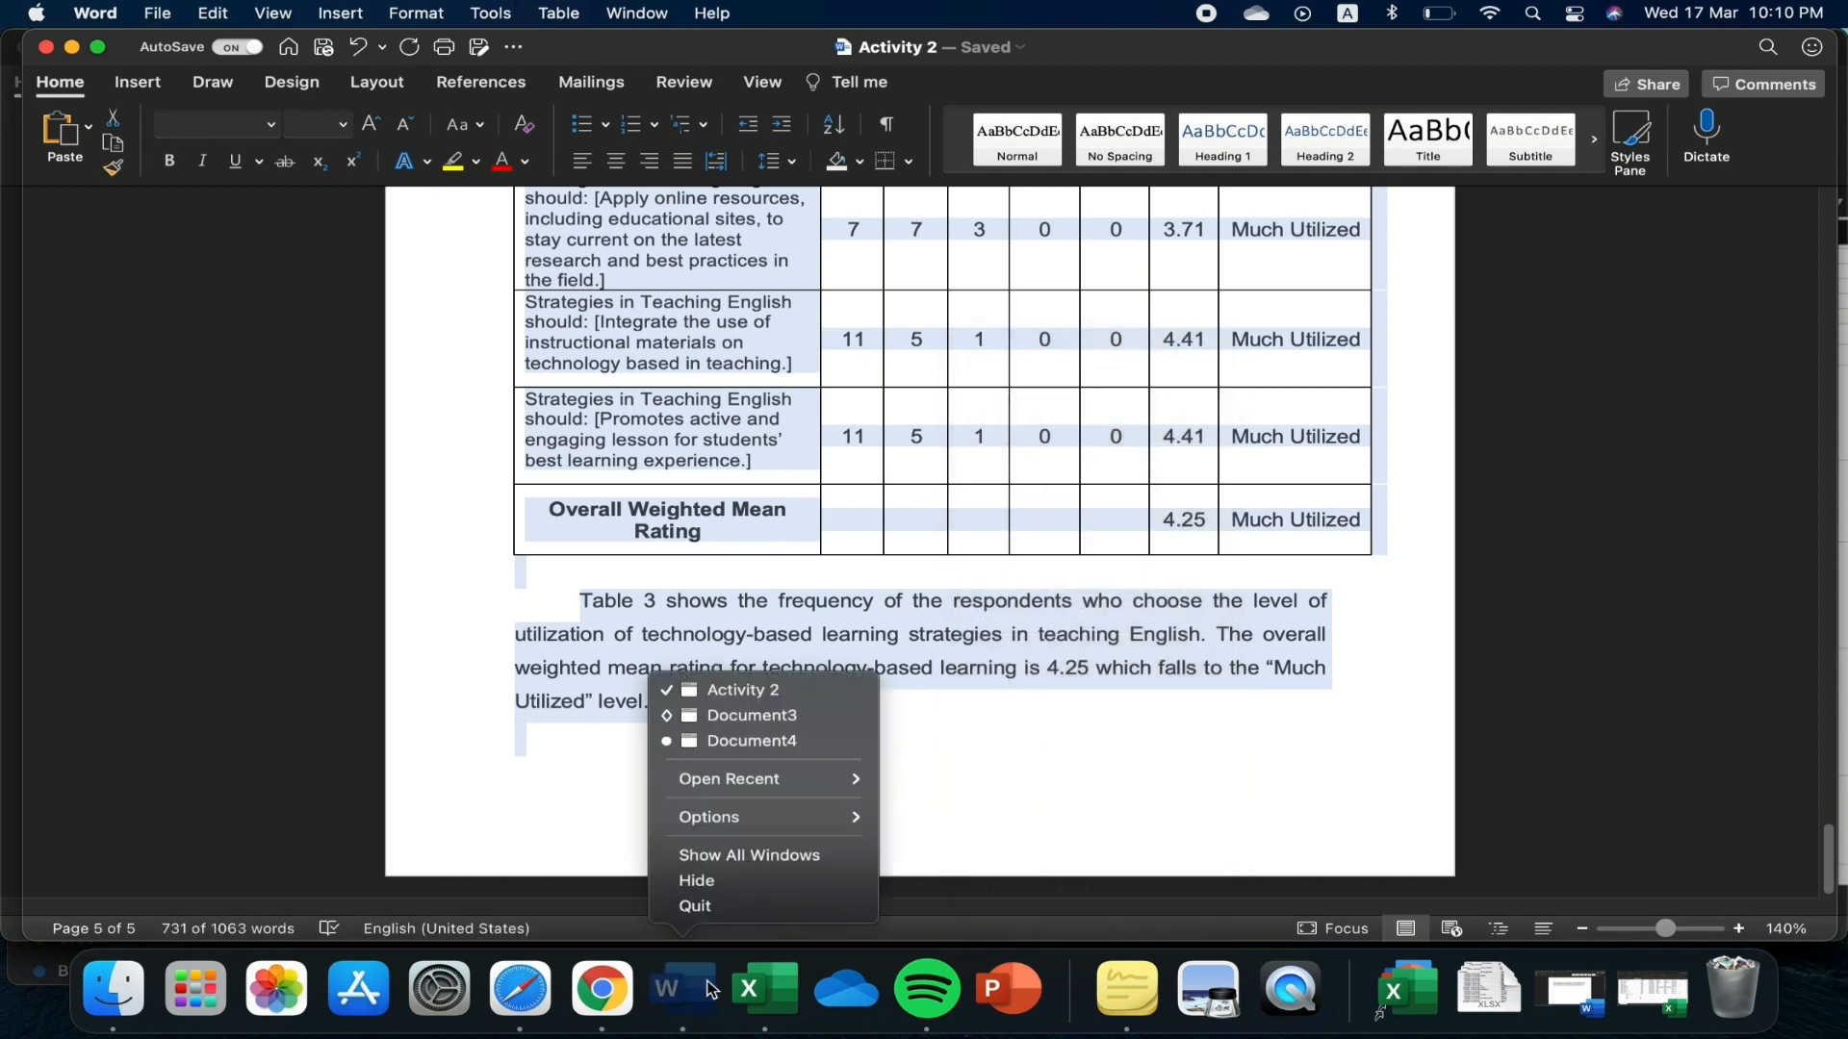
click(747, 742)
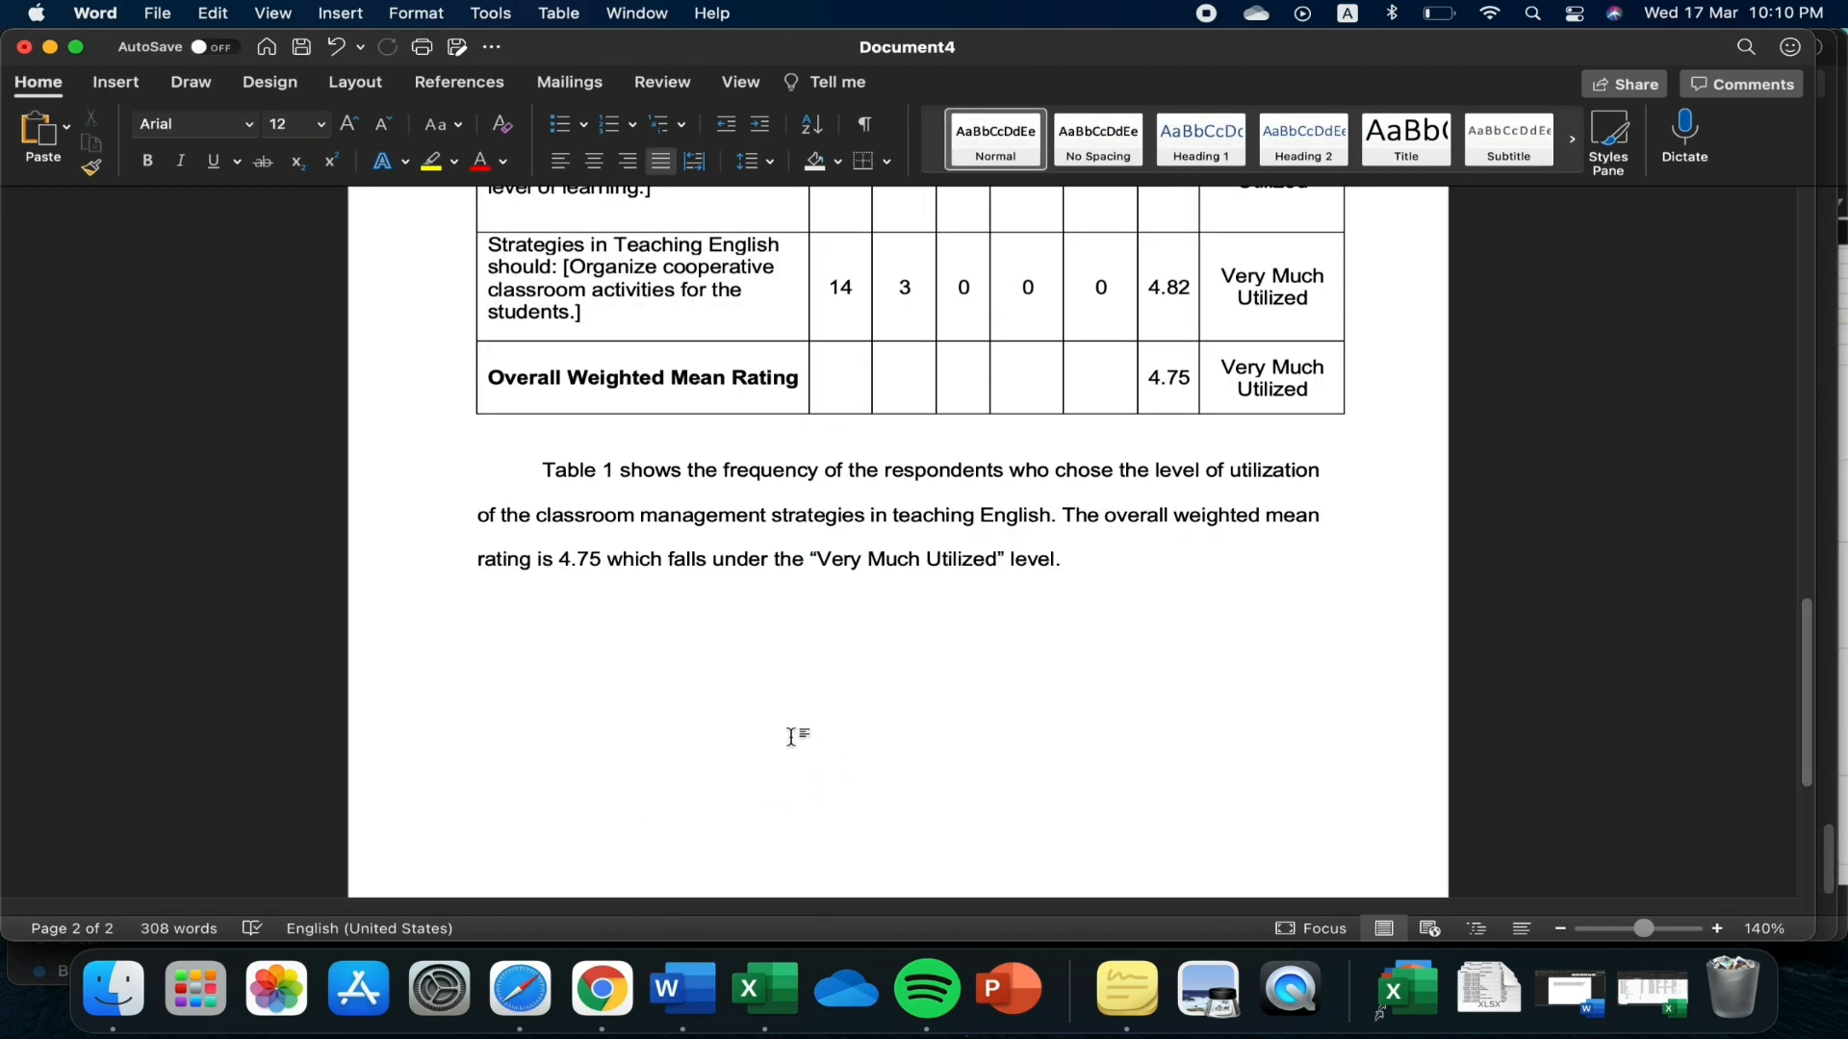
click(784, 751)
key(super+v)
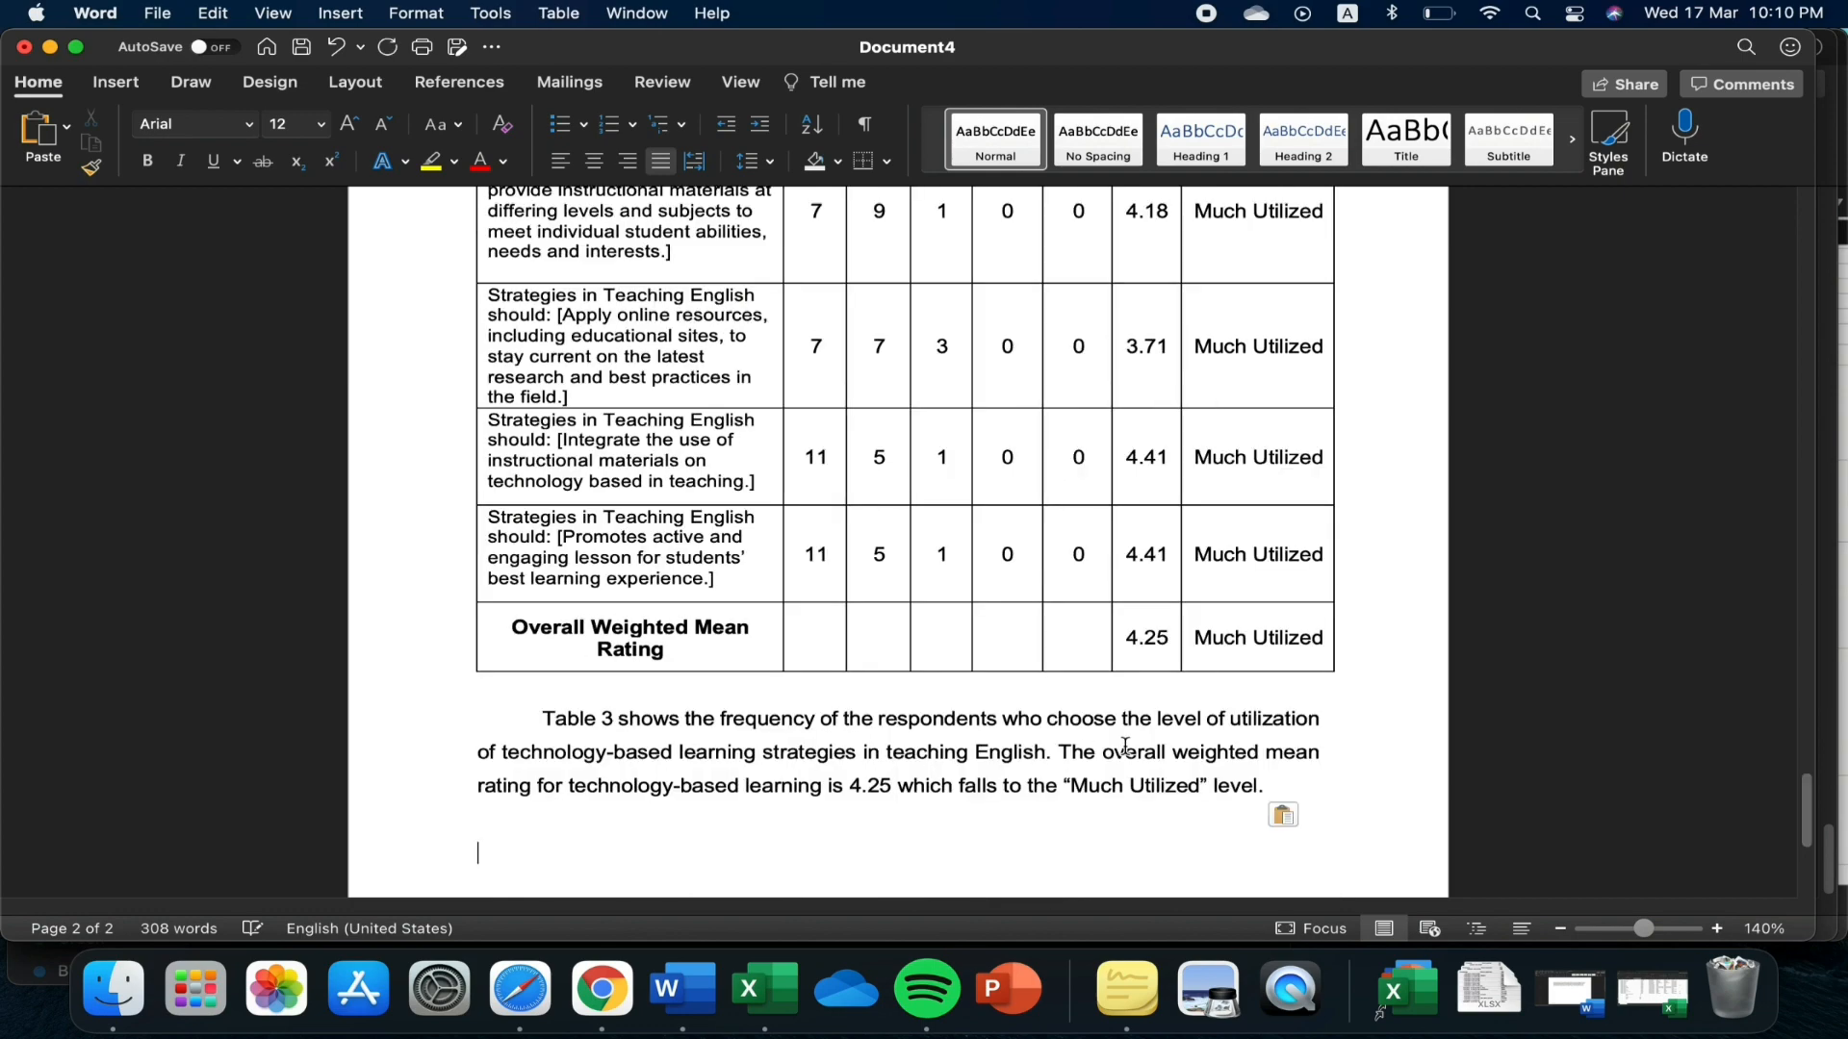
Review the assembled document from the Table 3 interpretation back to the Table 1 title, checking the three tables and their paragraphs
scroll(1158, 799, up, 15)
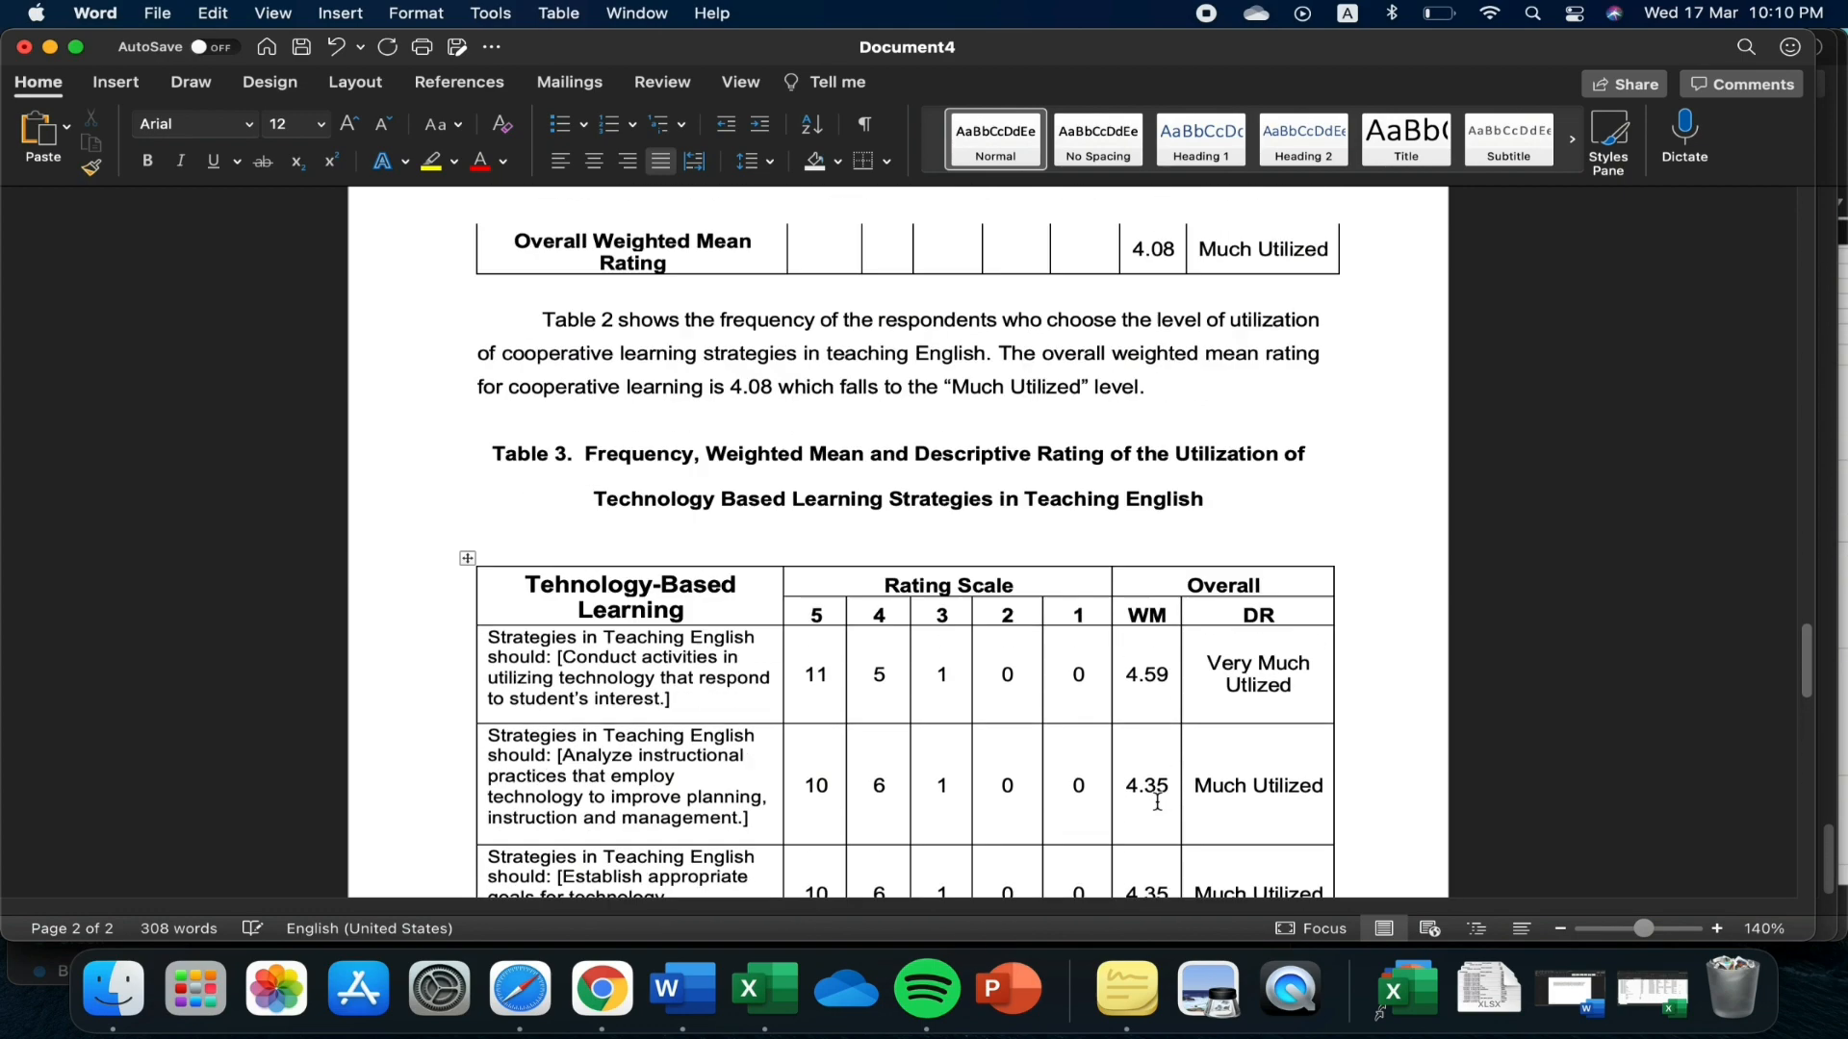
scroll(1158, 802, up, 5)
scroll(1162, 788, up, 20)
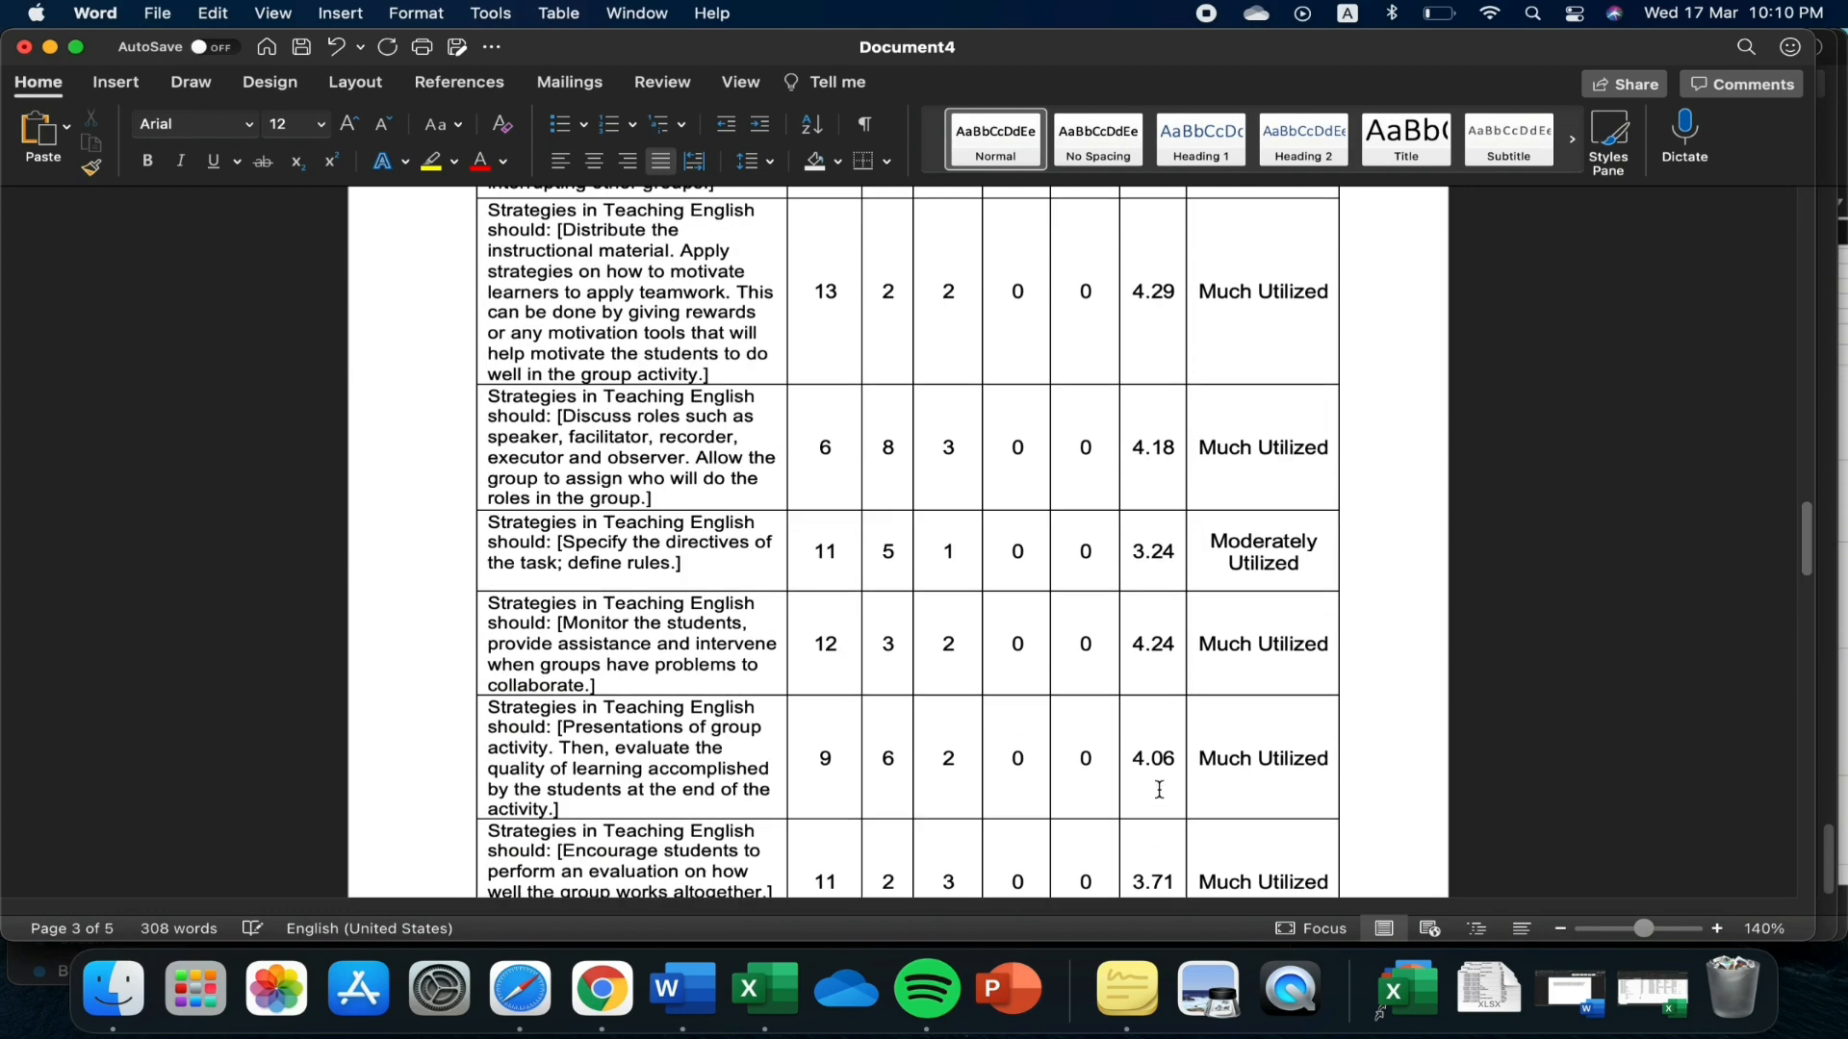
scroll(1155, 785, up, 20)
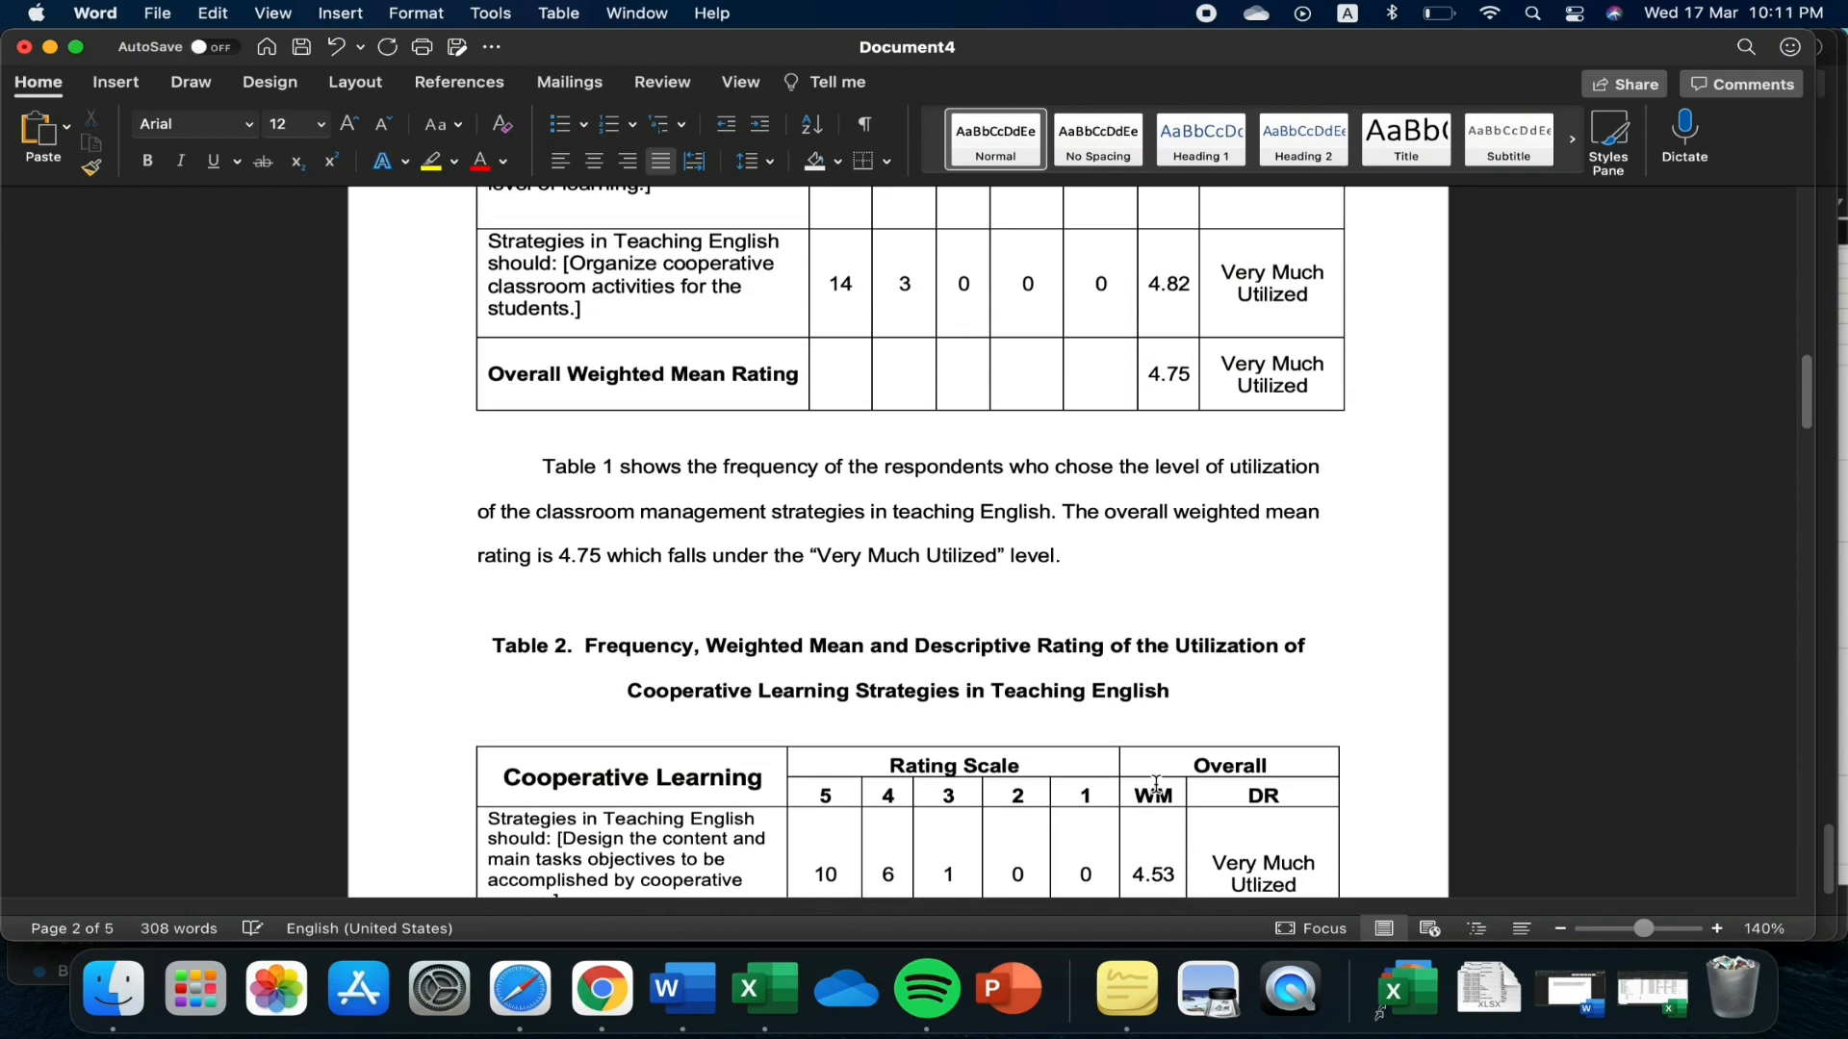
scroll(1157, 783, up, 20)
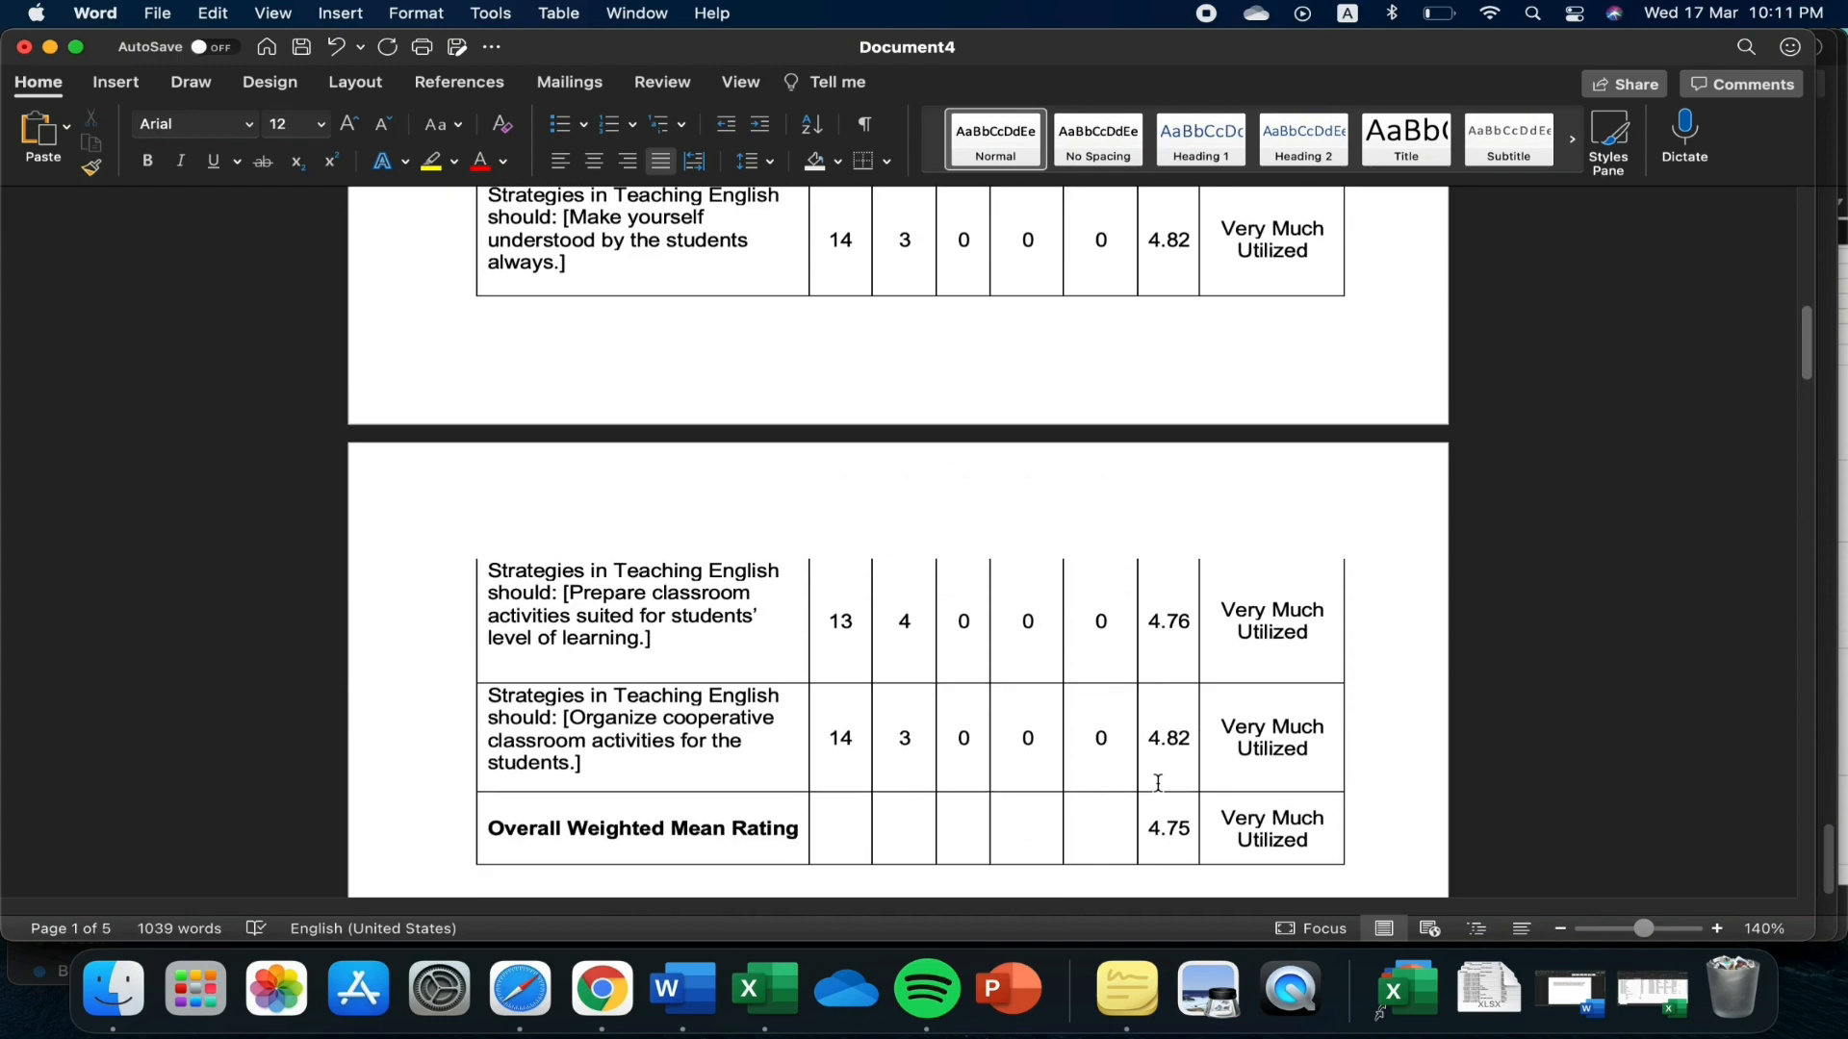
scroll(1158, 786, up, 10)
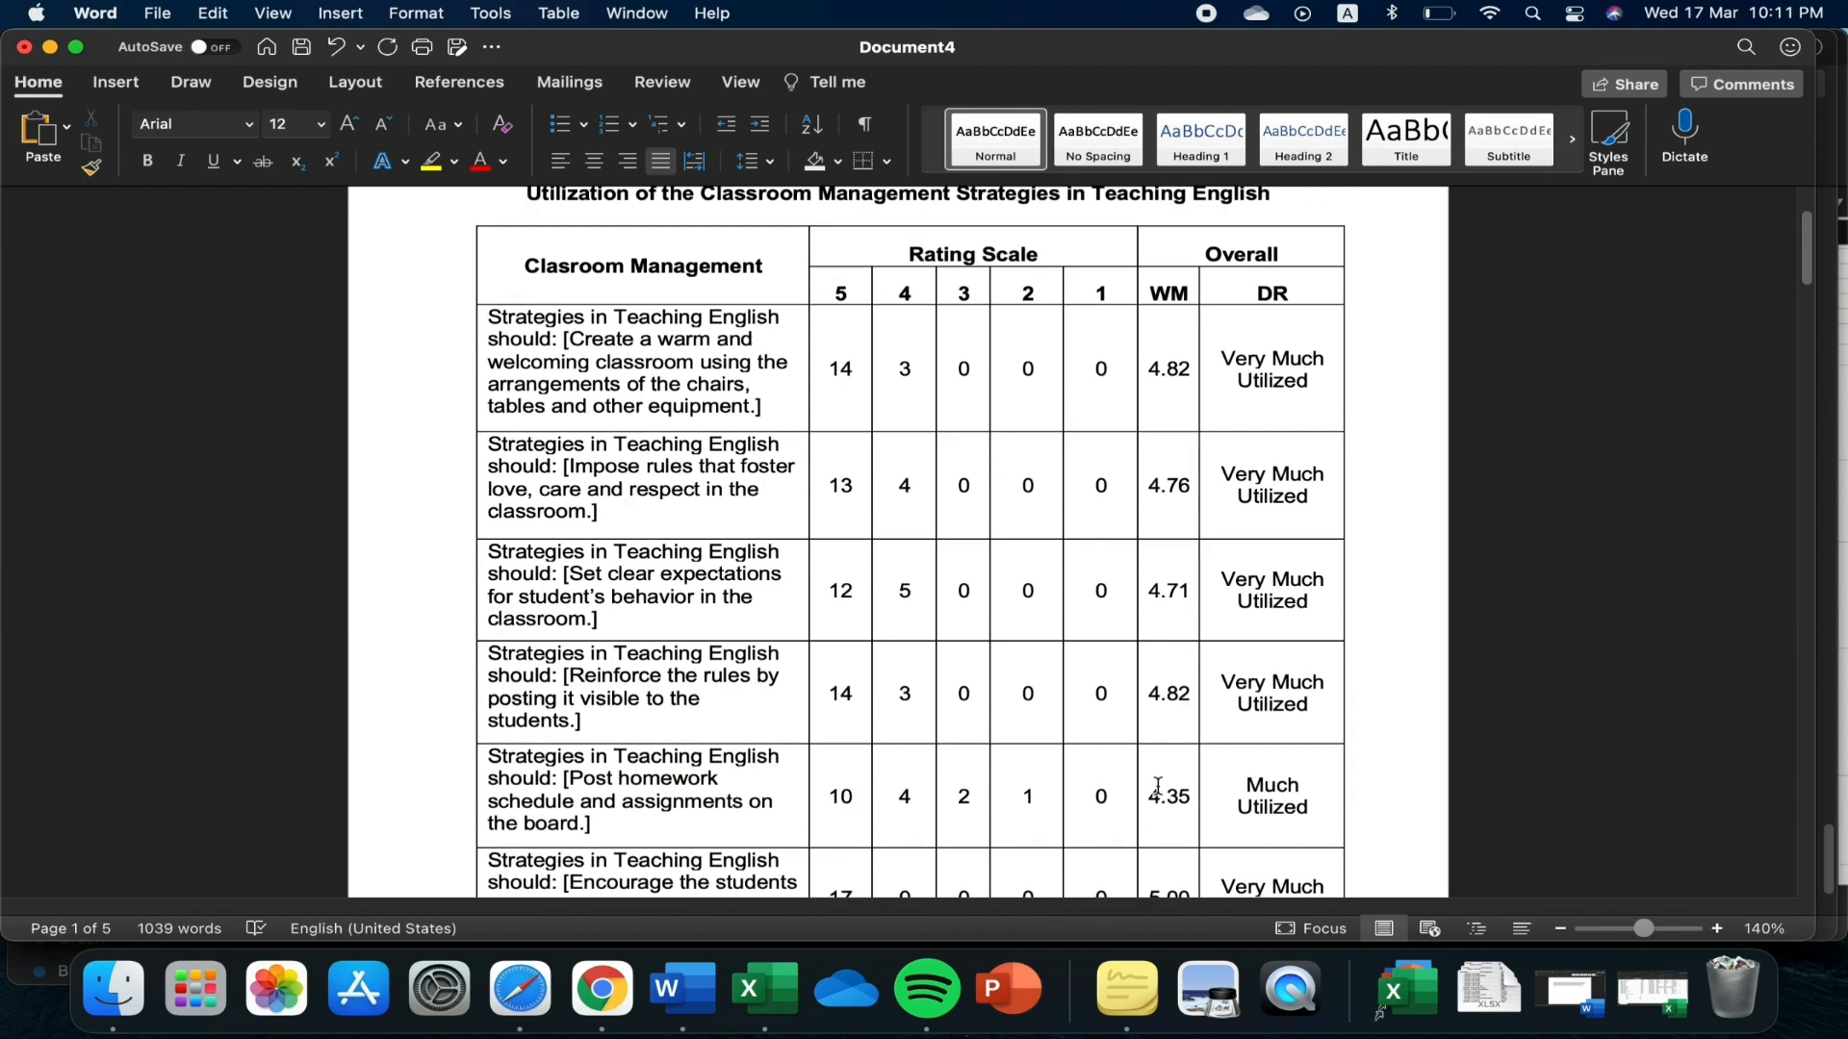
scroll(1158, 793, down, 5)
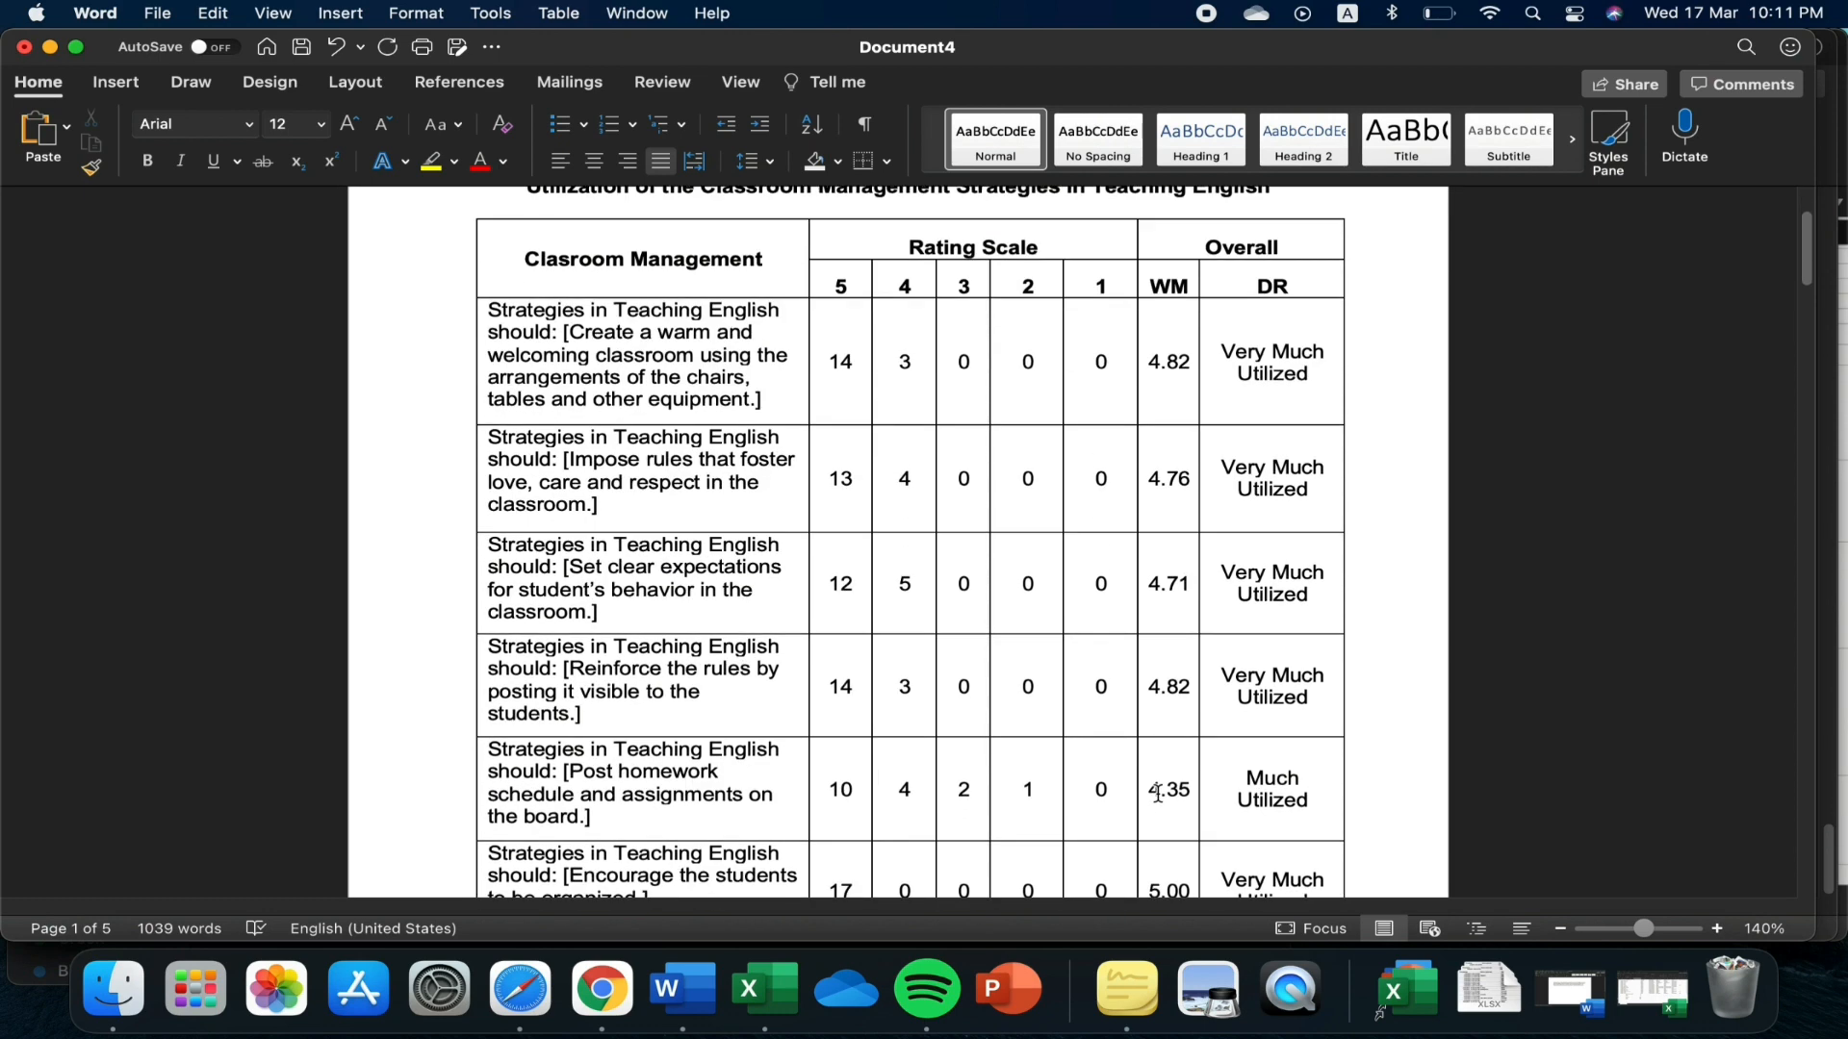
scroll(1158, 790, down, 8)
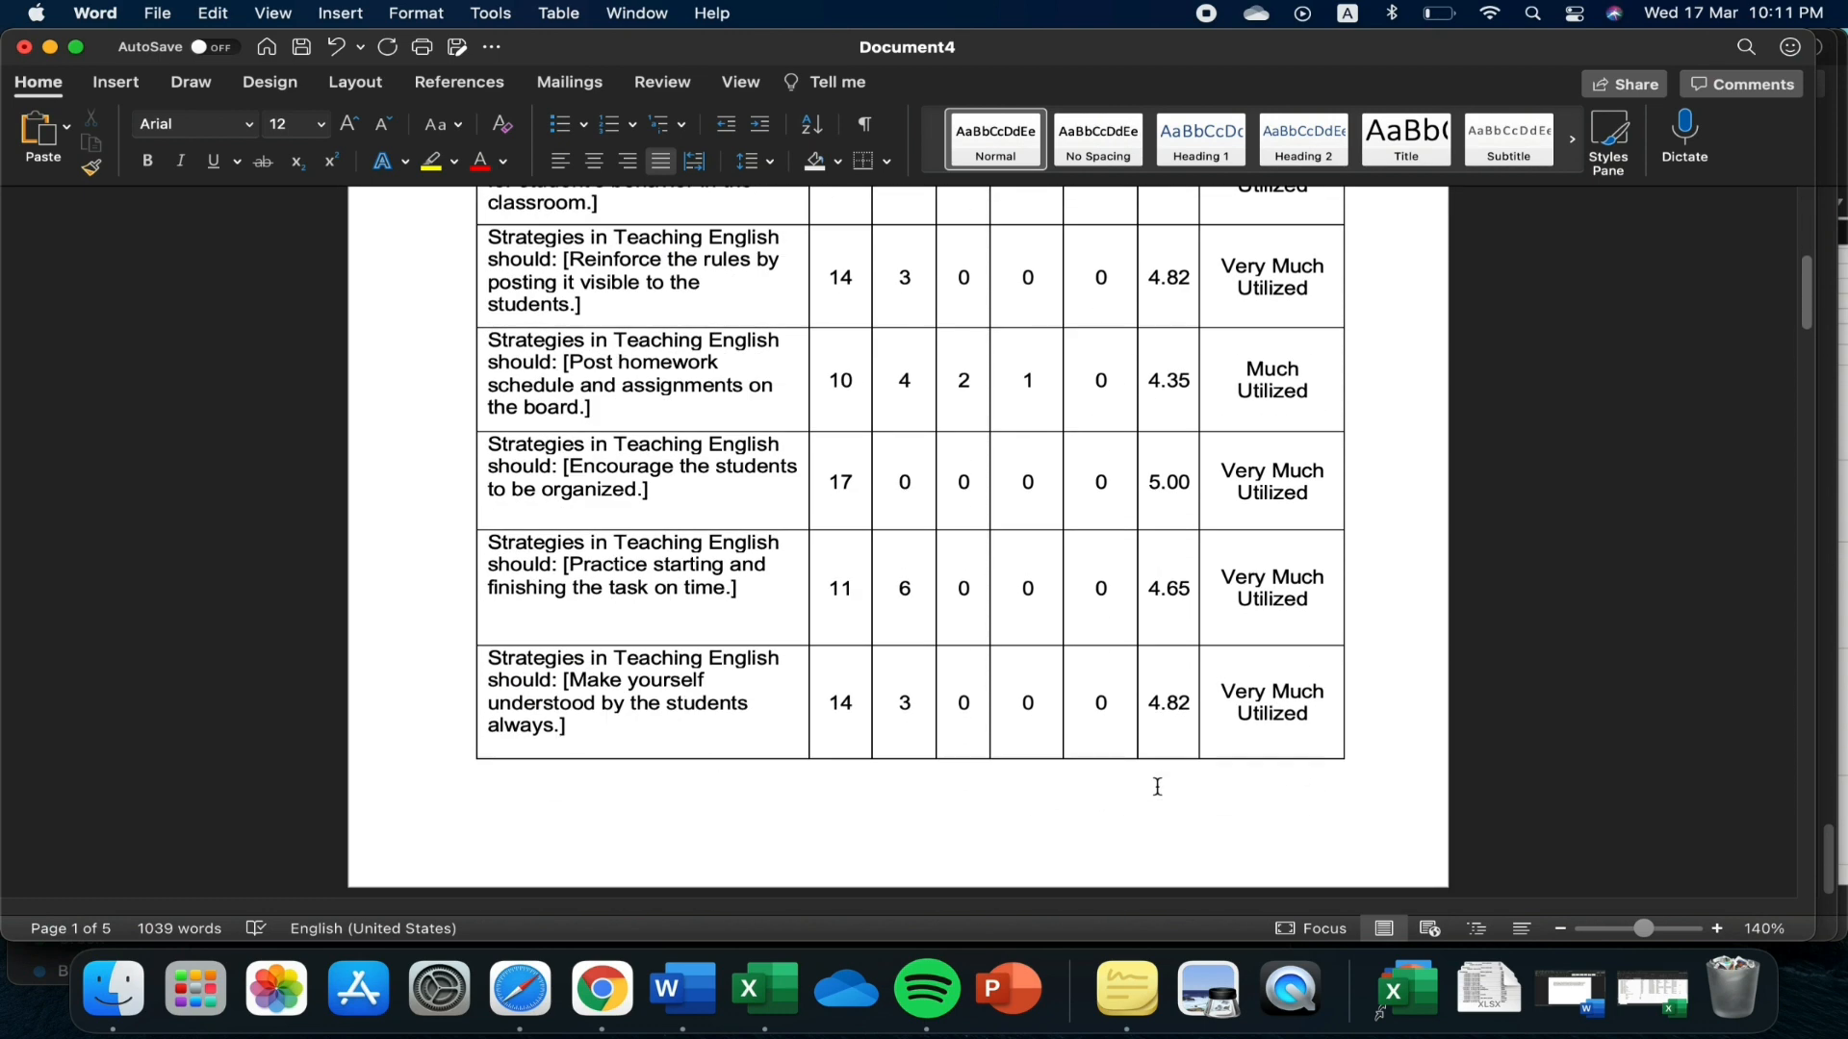
scroll(1158, 786, down, 3)
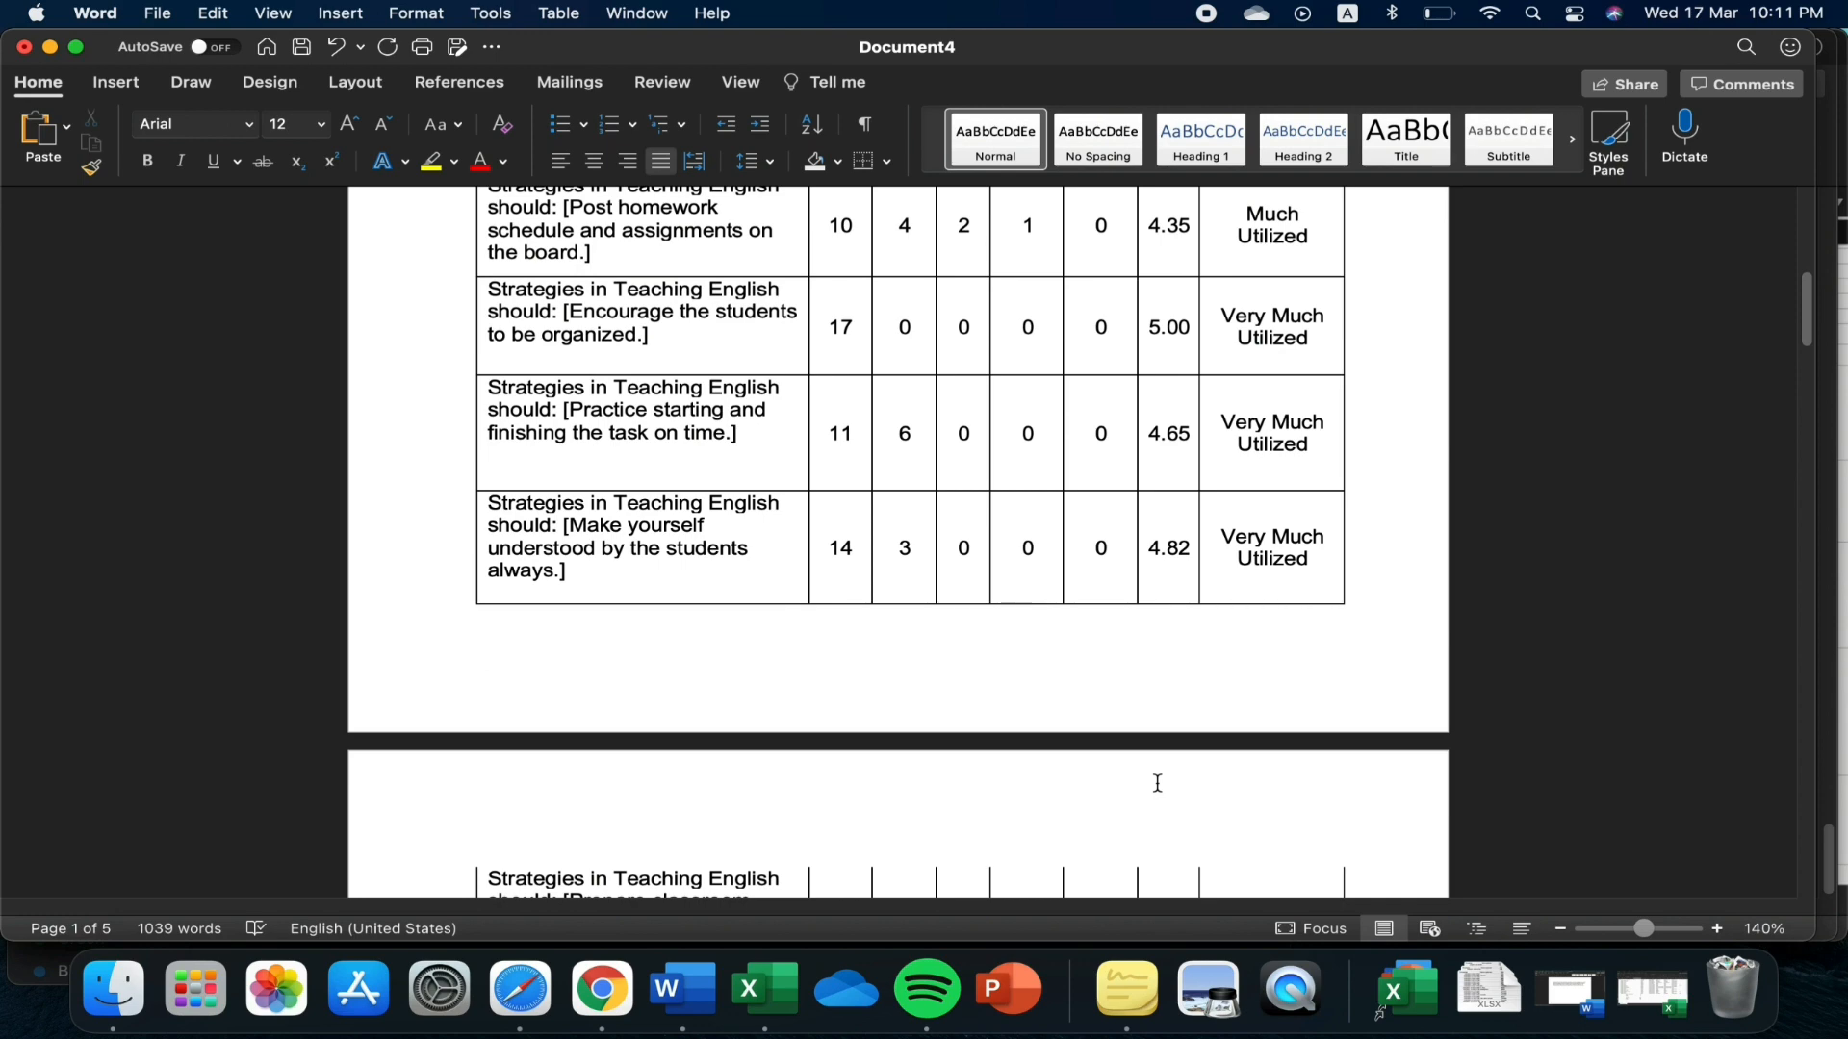
scroll(1156, 788, up, 10)
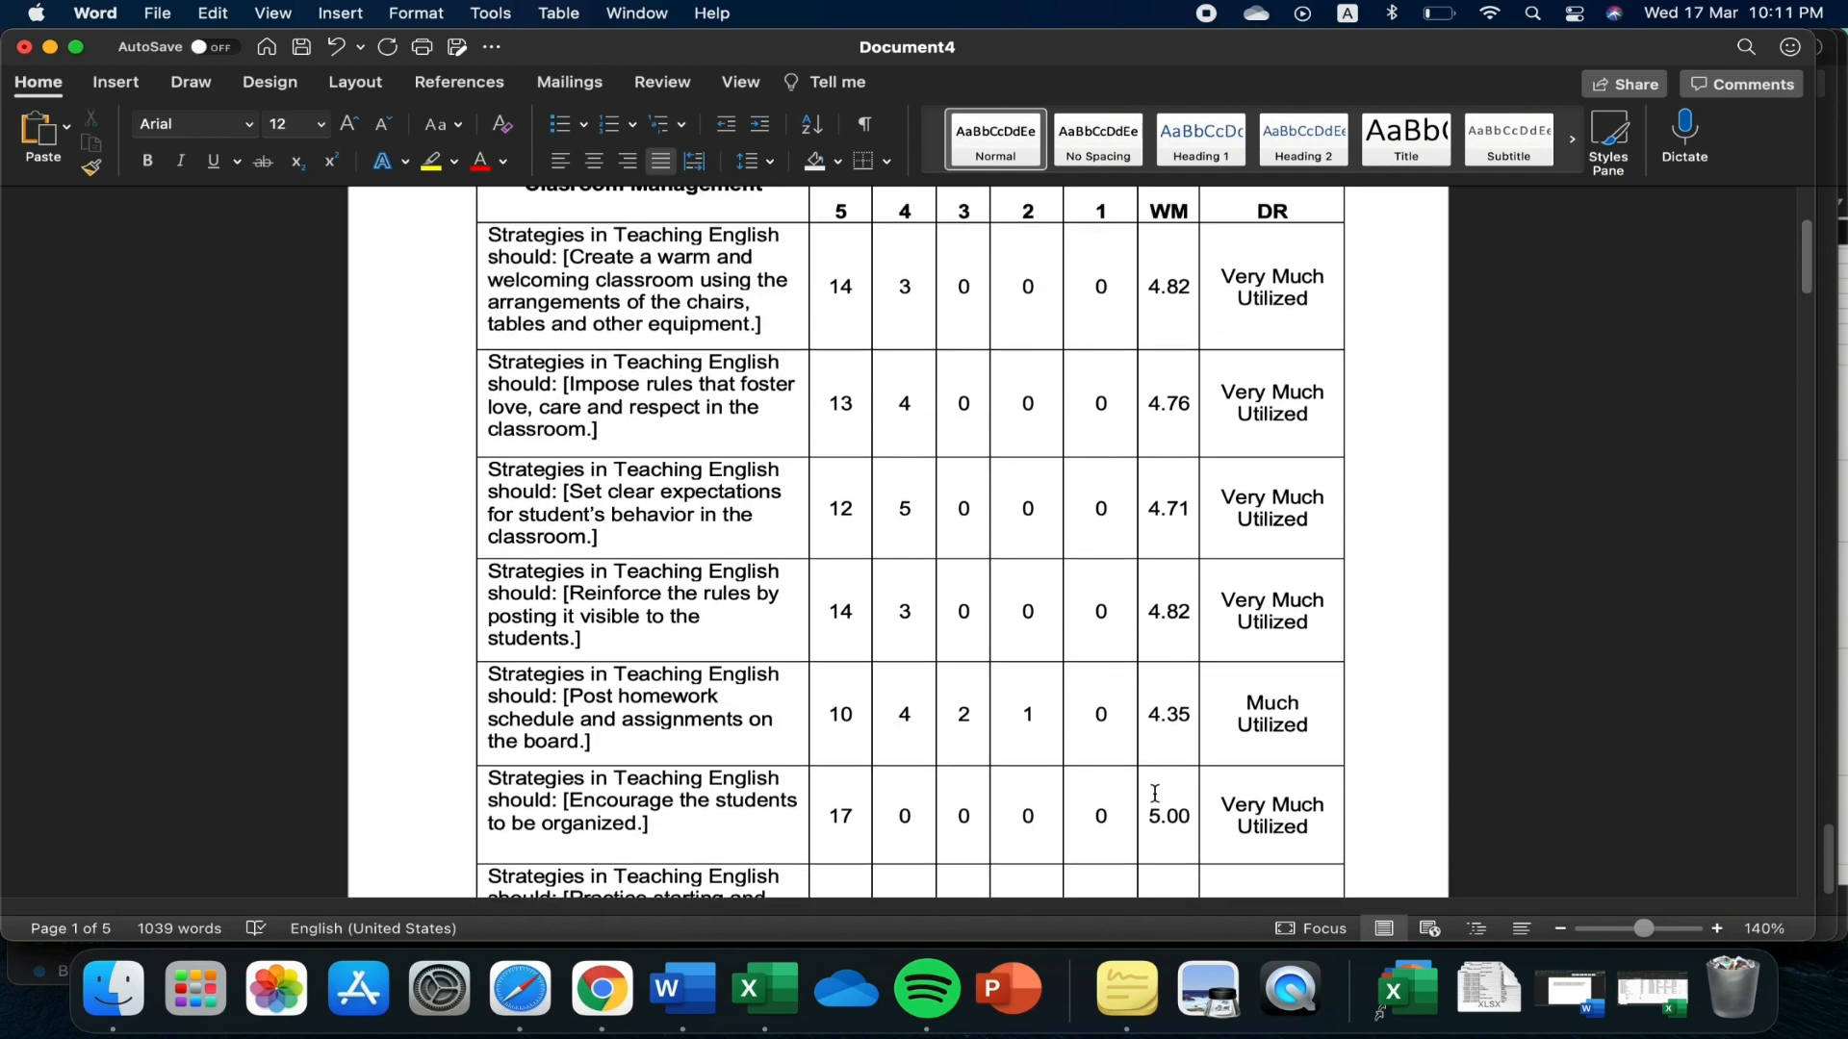
scroll(1155, 793, up, 6)
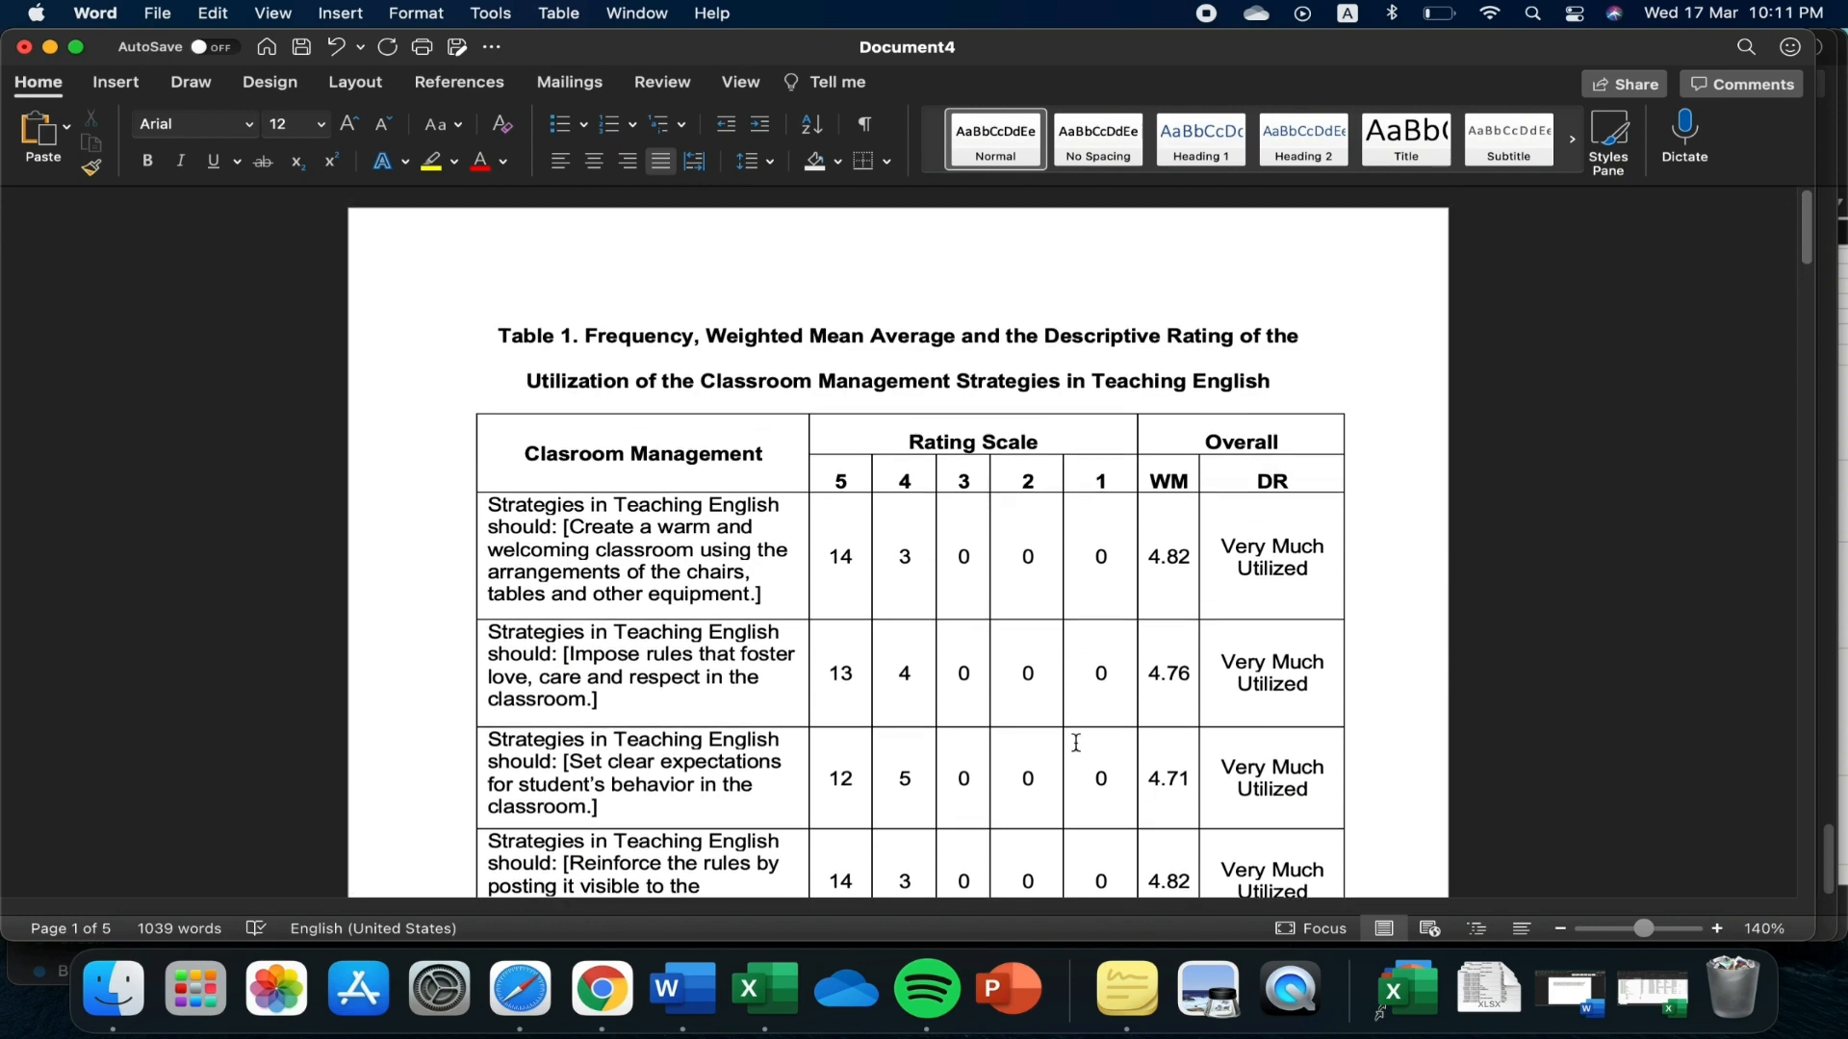